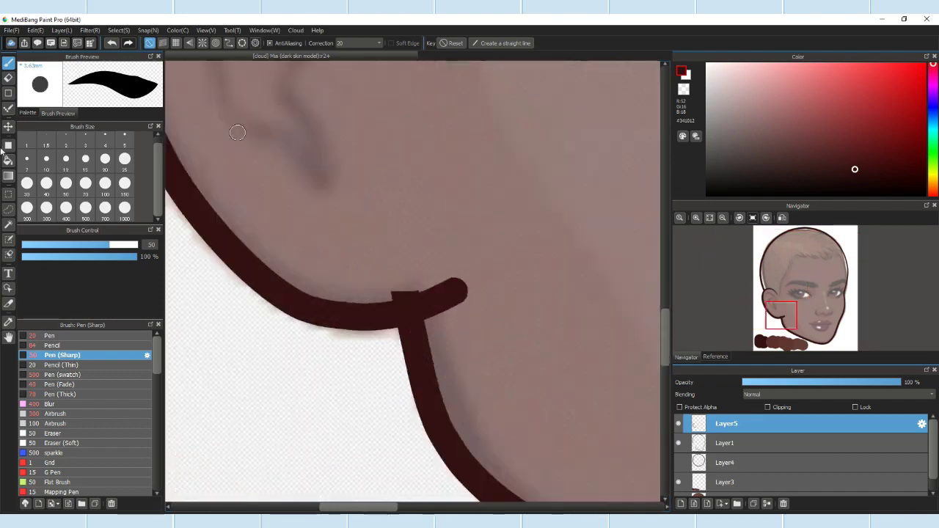
Step: Erase the overhanging line ends where the earlobe meets the jaw on Layer1, using curve-snapped eraser strokes
key(e)
scroll(330, 323, down, 1)
key(b)
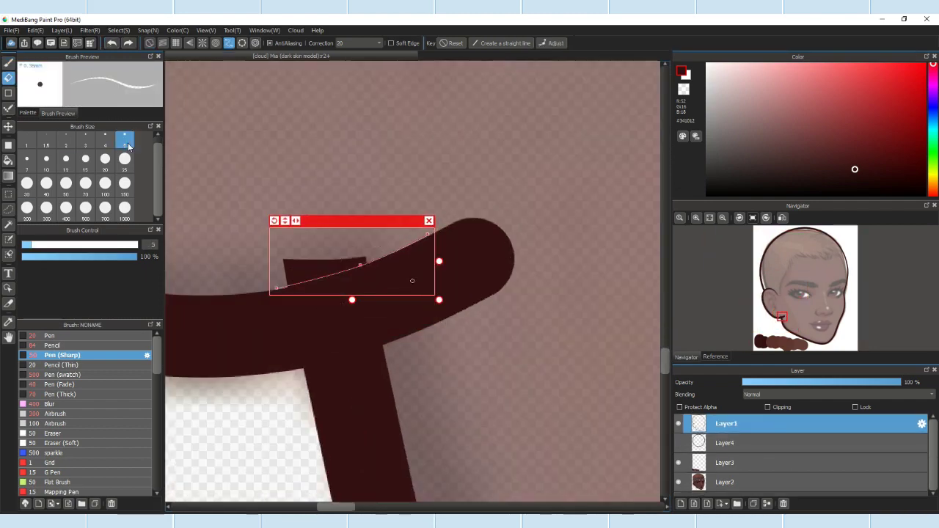
key(Return)
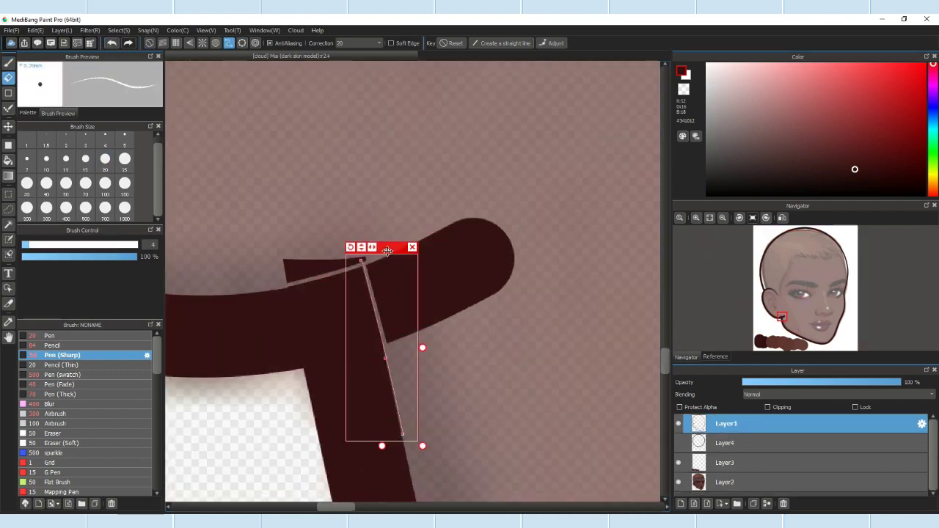
key(e)
mouse_move(399, 273)
mouse_down()
mouse_move(411, 245)
mouse_move(455, 287)
mouse_up()
scroll(282, 275, down, 3)
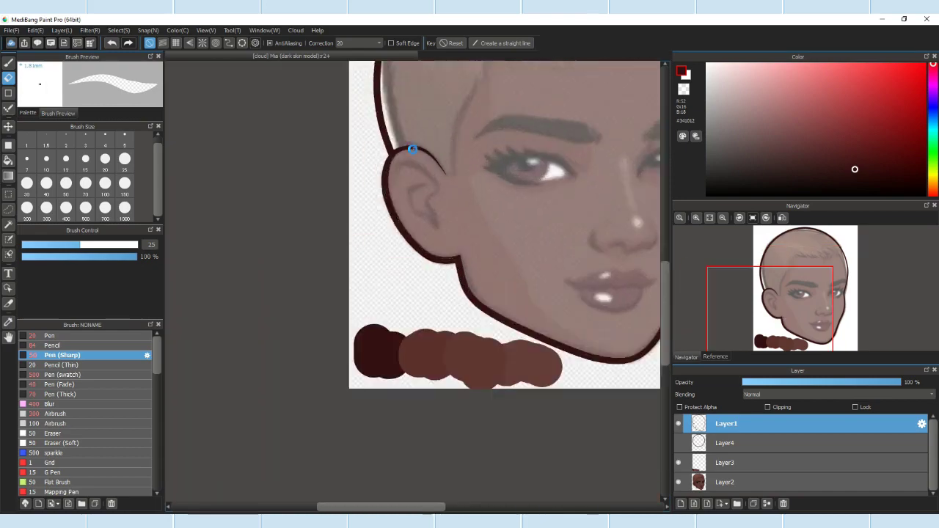
Step: Clean up the tapered end of the ear's upper outline with the curve-snapped eraser
scroll(400, 145, up, 3)
scroll(411, 149, down, 1)
scroll(529, 345, up, 2)
click(229, 43)
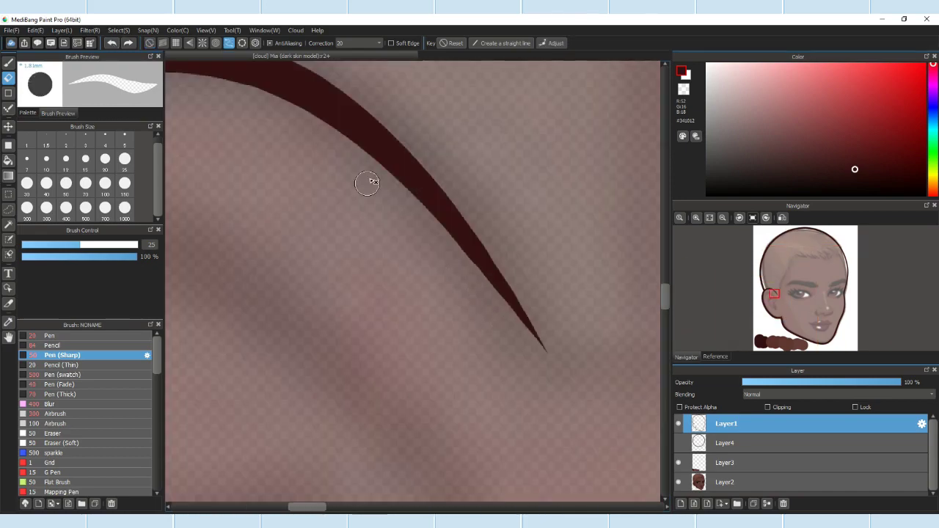
Step: Trace the inner ear folds with a multi-point curve and ink it with Pen (Sharp) at size 50
key(b)
scroll(304, 209, down, 2)
click(239, 190)
click(274, 145)
click(298, 157)
click(354, 210)
click(363, 227)
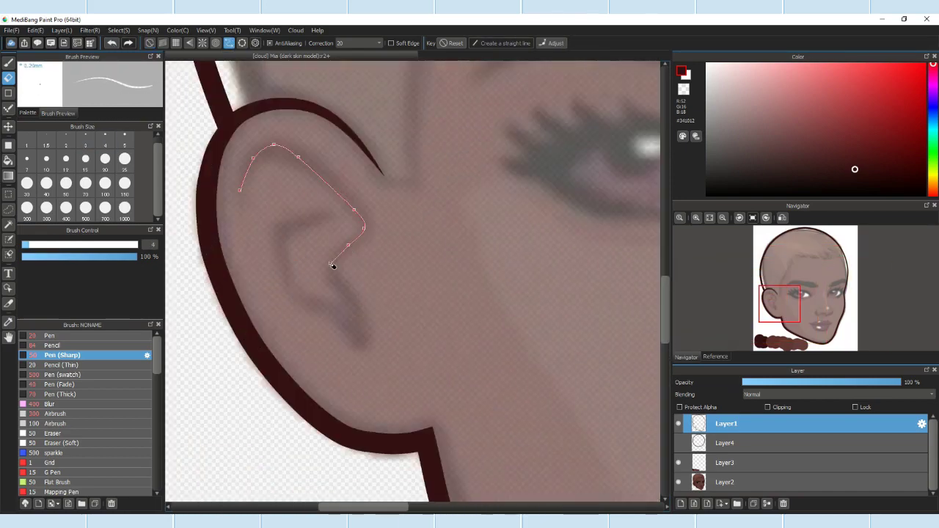
scroll(321, 308, down, 1)
scroll(415, 234, down, 2)
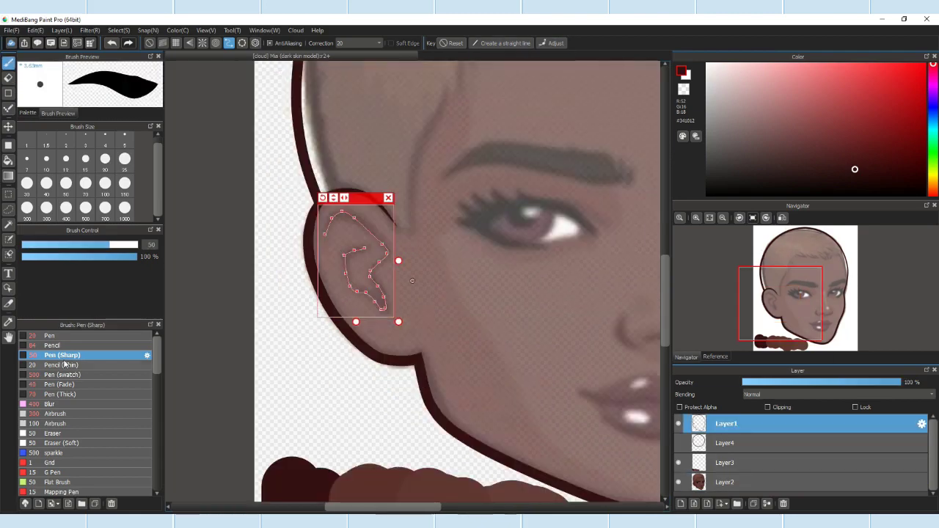
key(Return)
Step: Draw a circle guide on Layer4, scaled to fit the skull, and lower that layer's opacity to 32%
scroll(415, 233, up, 4)
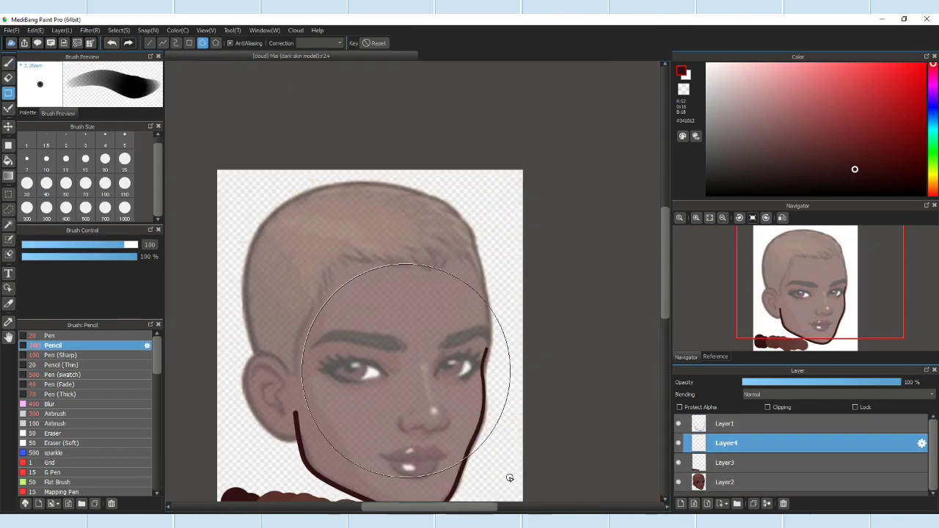
drag(510, 478, 506, 455)
click(118, 31)
click(158, 147)
drag(475, 419, 434, 350)
drag(489, 407, 493, 417)
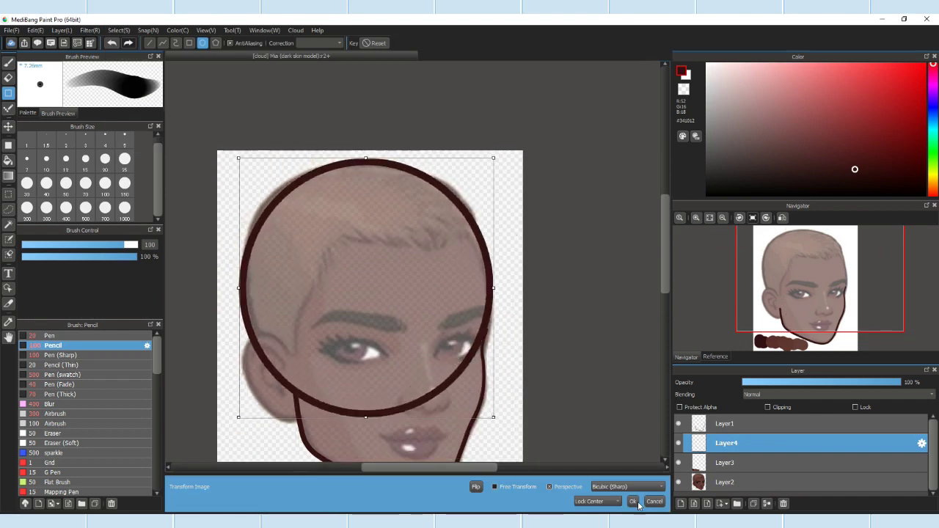
drag(821, 383, 796, 383)
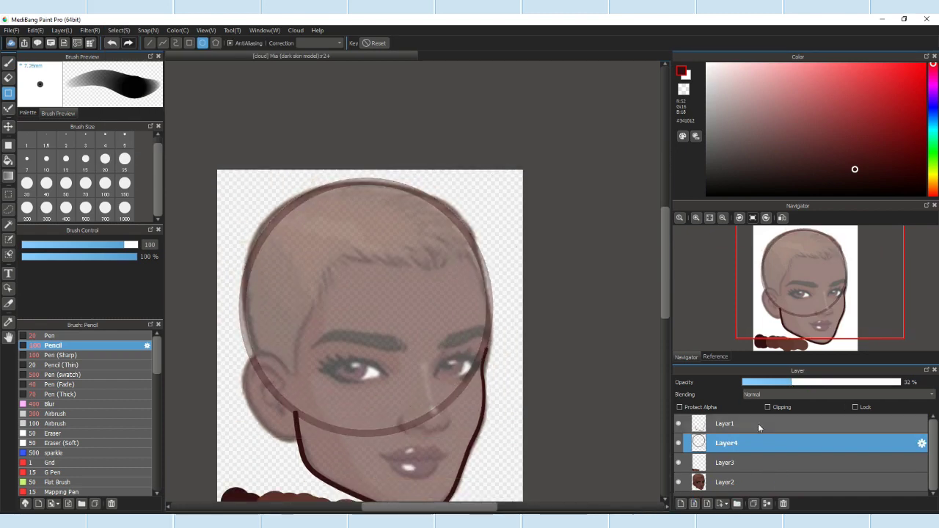
Step: Trace the skull outline on Layer1 with a snapped curve, running from the jaw line up along the circle guide
click(770, 424)
key(b)
click(229, 43)
scroll(458, 324, up, 5)
click(490, 204)
scroll(491, 205, down, 3)
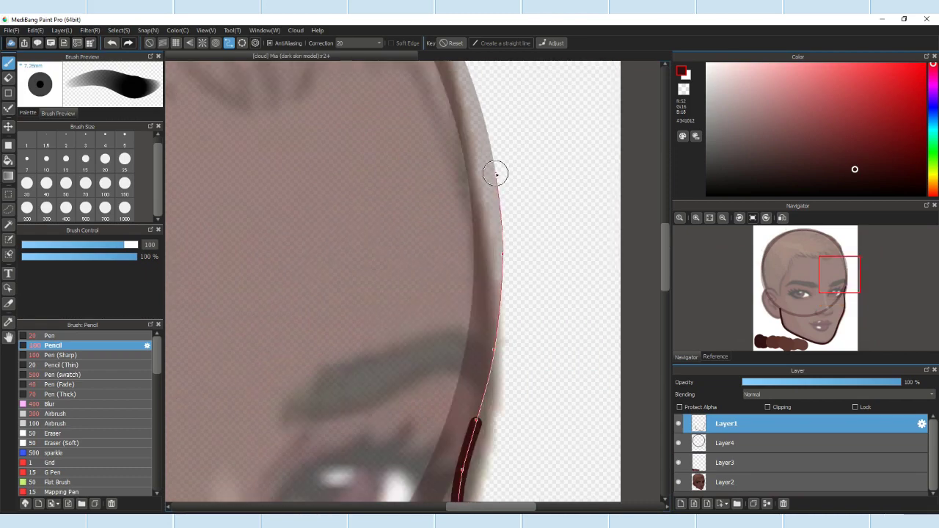
click(430, 99)
scroll(455, 293, up, 2)
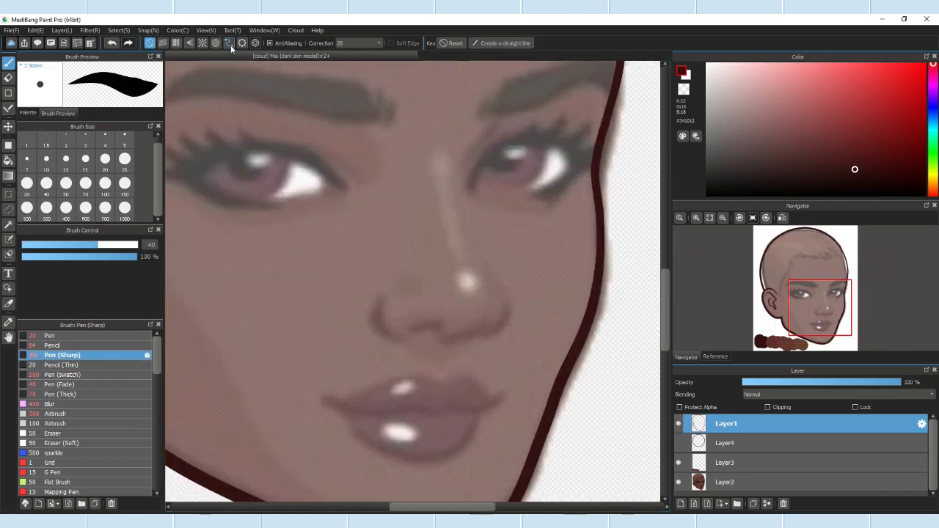
Step: Trace the nose's left wing with an adjusted curve on a new layer and ink it with Pen (Sharp) at size 35
click(229, 43)
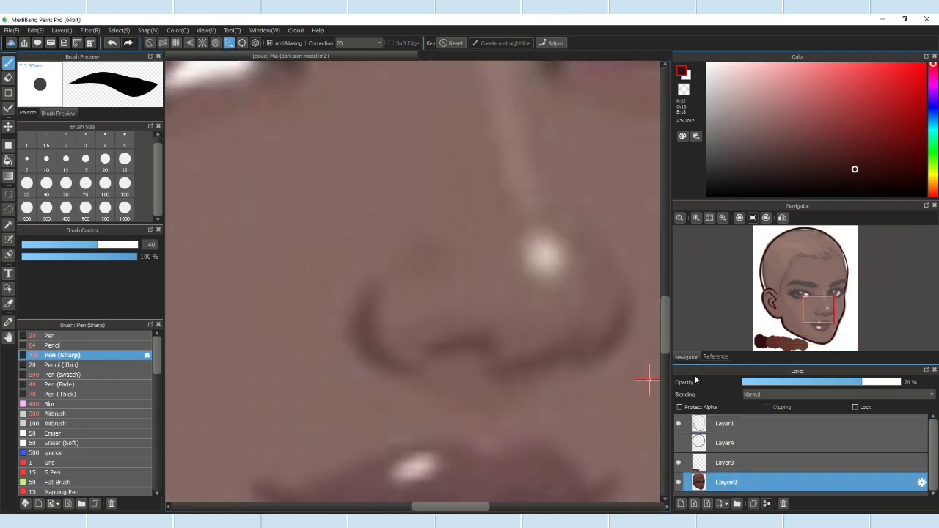
click(741, 442)
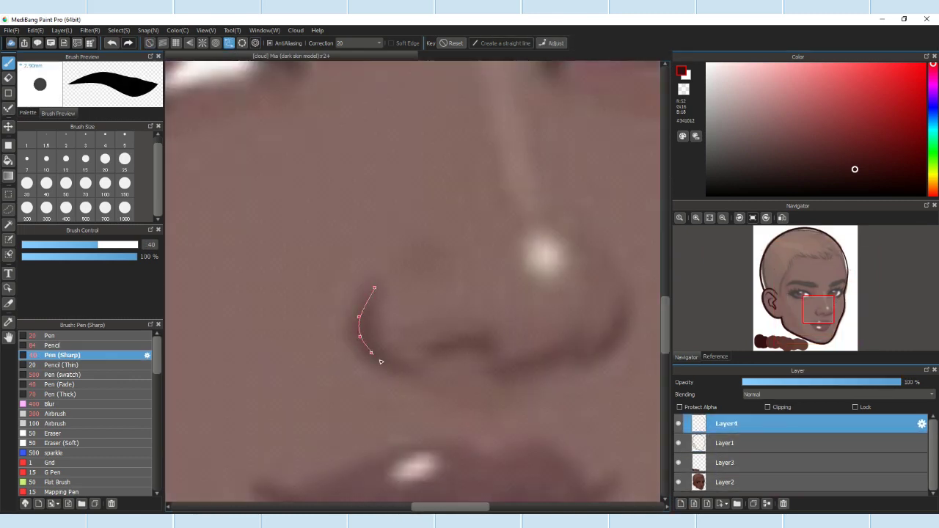
click(391, 365)
double_click(413, 367)
click(552, 43)
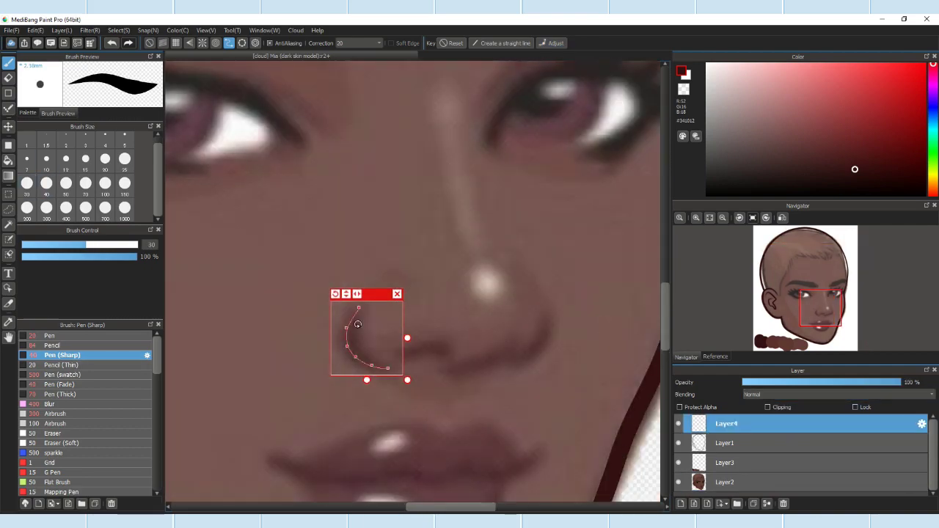
key(bracketright)
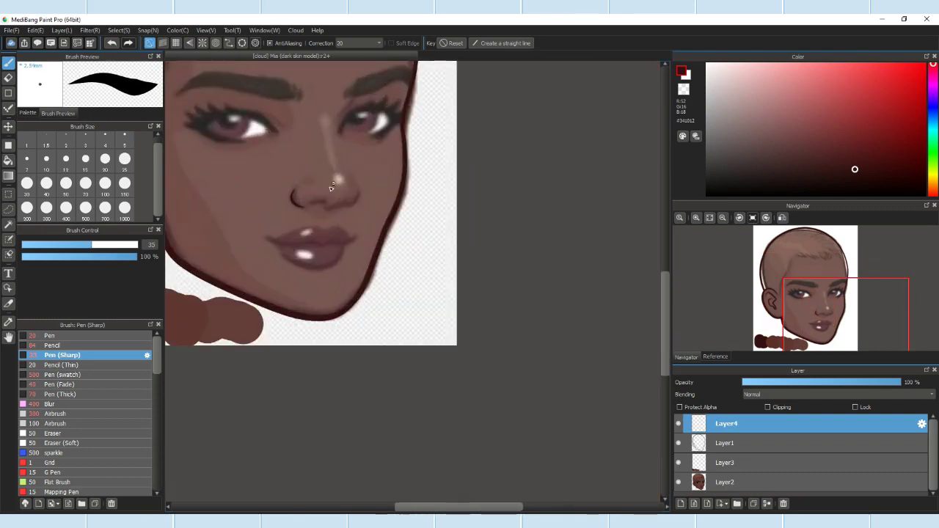
Step: Ink the underside and right wing of the nose with snapped curves and draw the nostril between the wings
scroll(331, 188, down, 3)
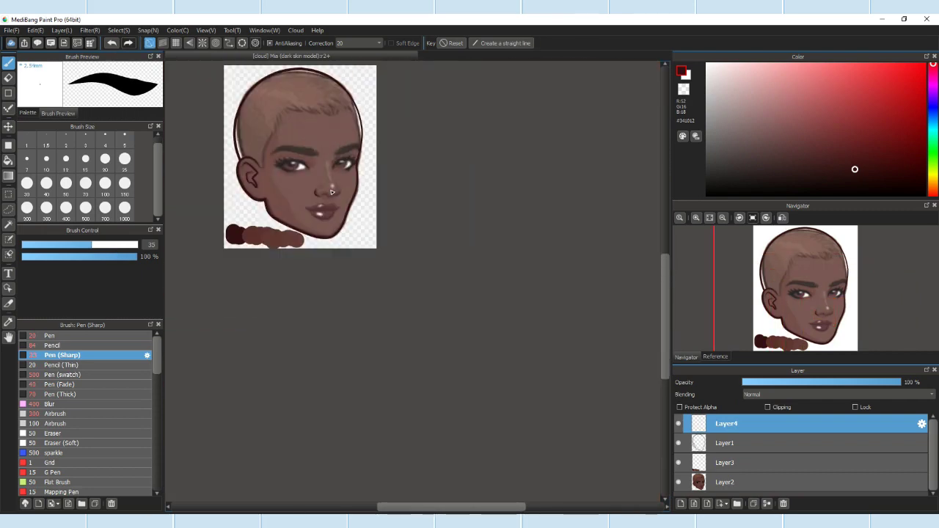
scroll(331, 192, up, 3)
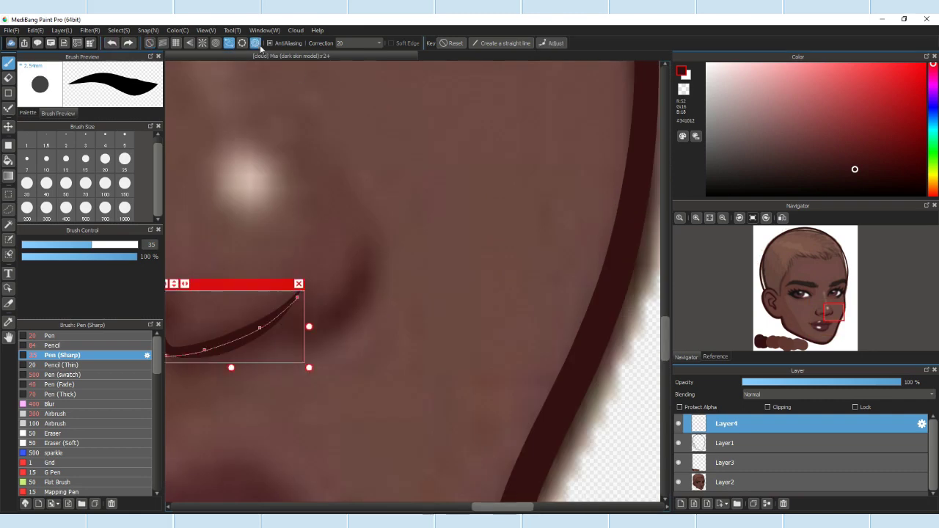
click(272, 325)
click(296, 333)
double_click(353, 203)
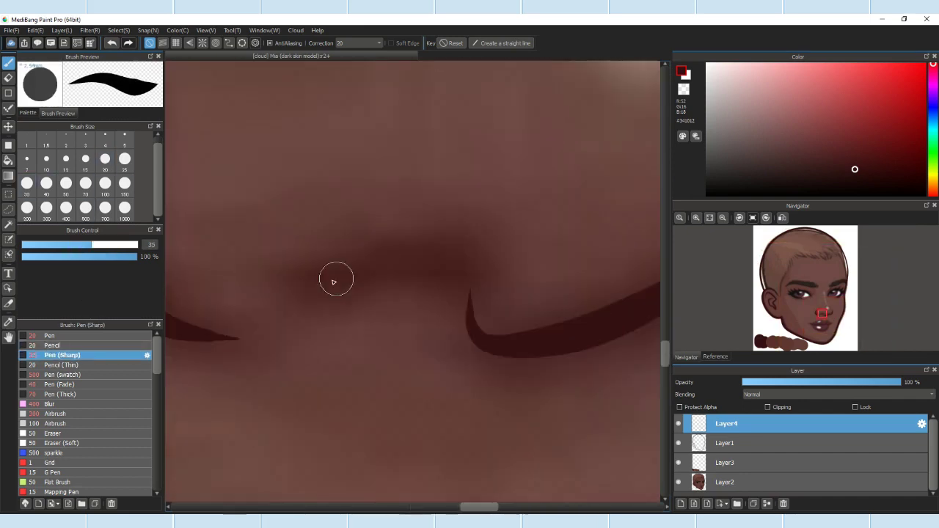
mouse_move(335, 277)
mouse_down()
mouse_move(368, 255)
mouse_move(419, 273)
mouse_up()
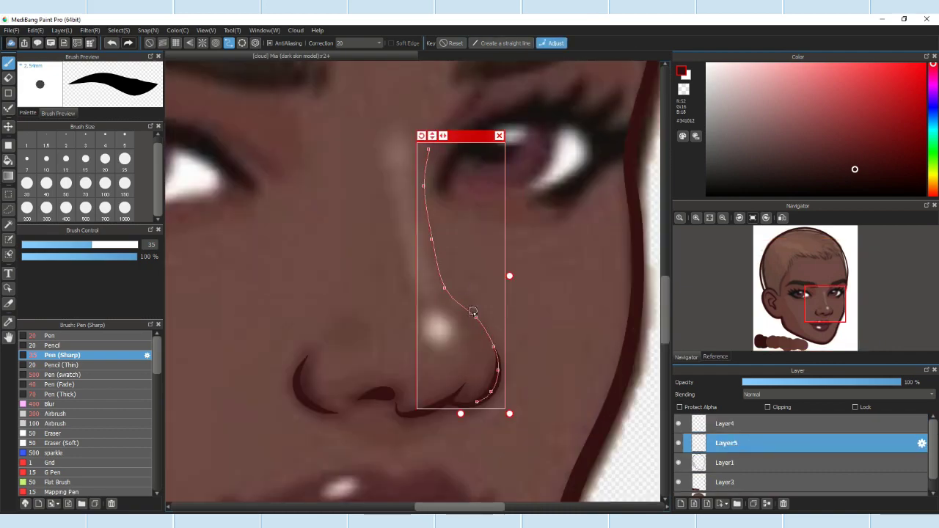
Step: Reshape the nose bridge curve on Layer5 and ink its tapered upper end beside the eye at size 30
drag(421, 182, 418, 182)
scroll(550, 154, down, 8)
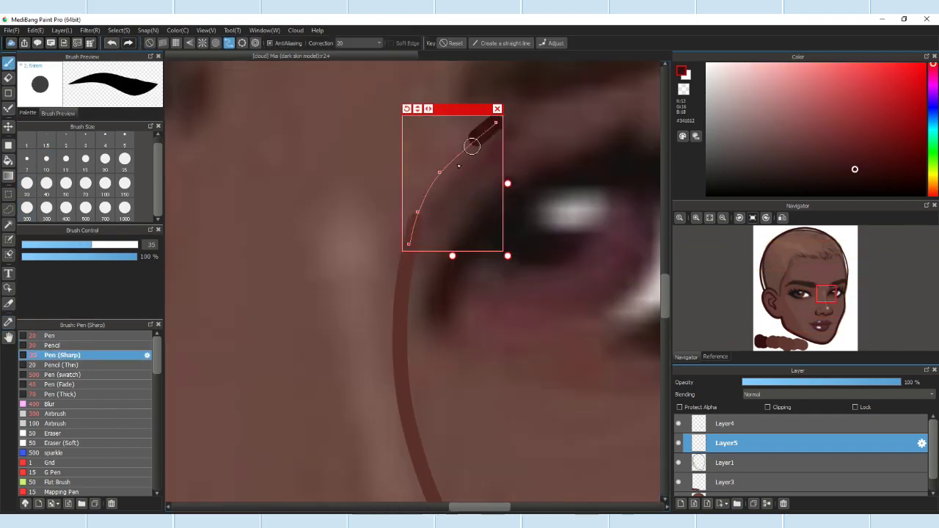
drag(439, 172, 433, 175)
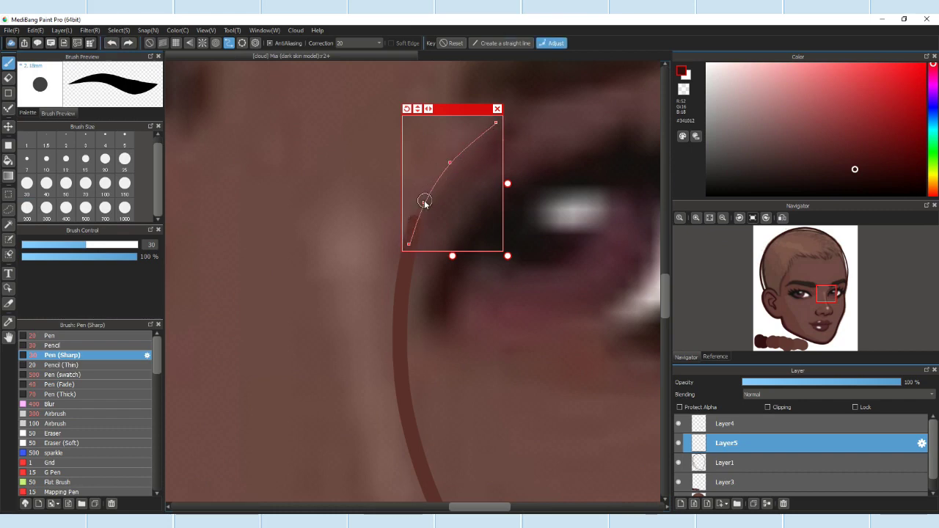
click(425, 204)
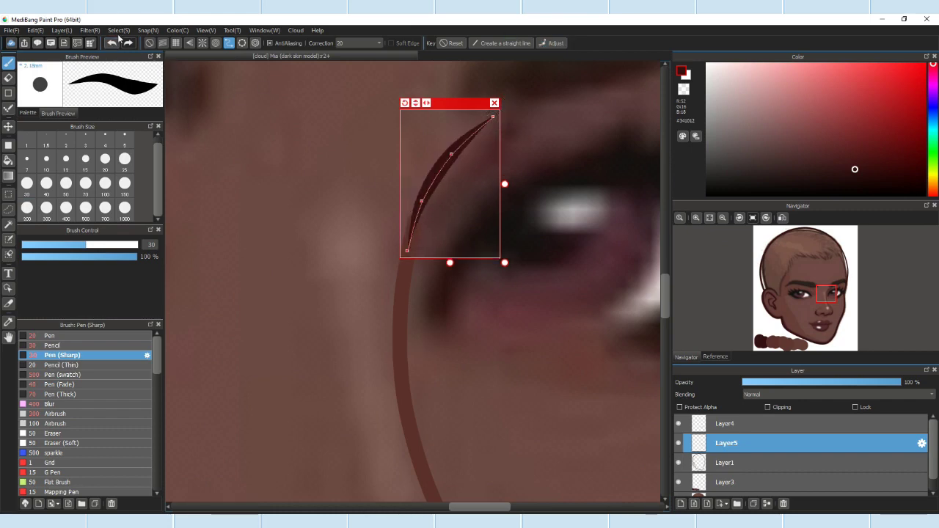
key(Return)
Step: Hide the face reference on Layer2 and check the nose bridge line art on Layer5
scroll(512, 118, down, 5)
scroll(512, 117, down, 2)
scroll(543, 110, up, 5)
scroll(524, 191, down, 3)
scroll(462, 191, up, 3)
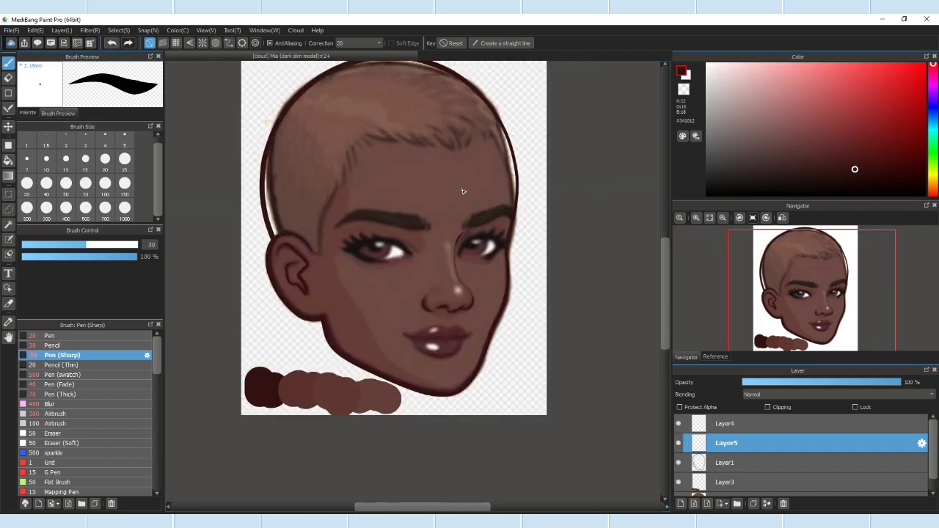
click(678, 439)
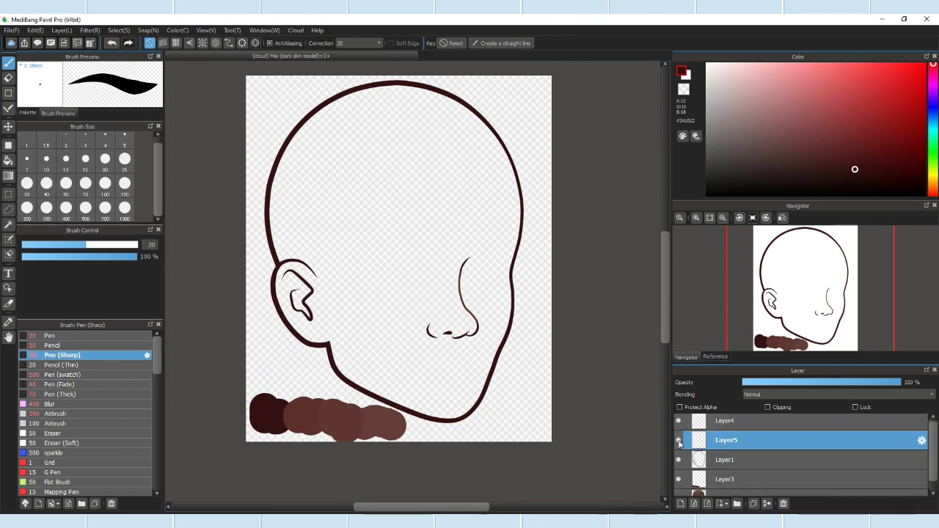
Step: Add a new layer beneath Layer5 and fit a snapped curve along the dark upper stroke of the nose bridge
scroll(459, 266, up, 6)
key(ctrl+shift+n)
click(229, 43)
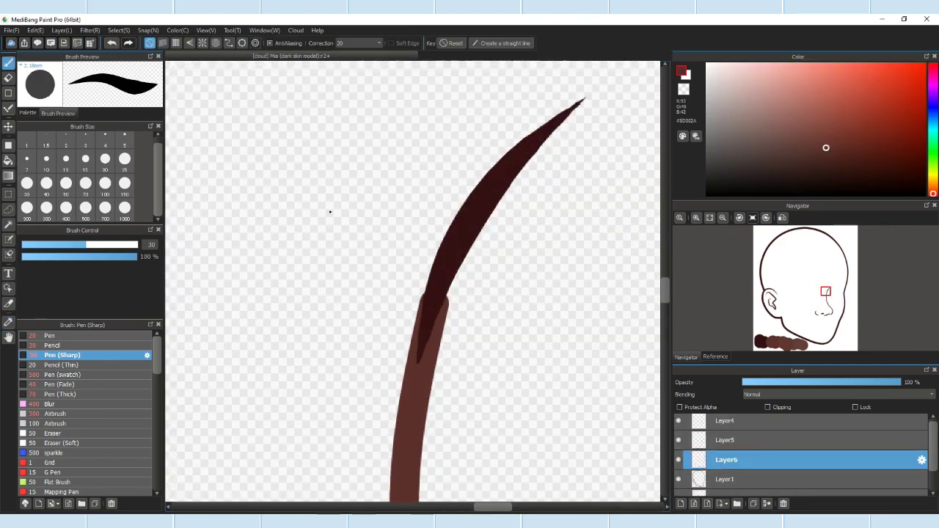
click(479, 217)
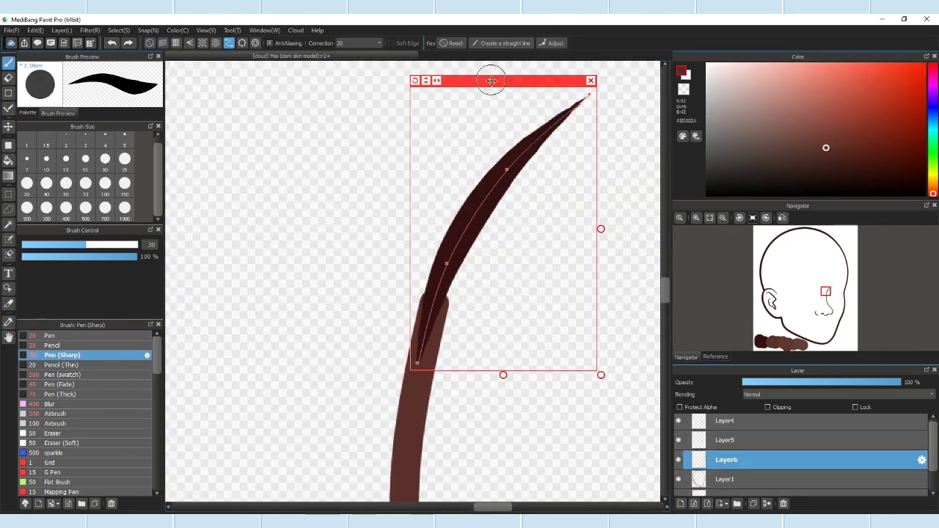
drag(482, 71, 478, 214)
Step: Stroke the bridge curve on Layer6 in lighter brown with the Pencil brush at size 30
click(51, 345)
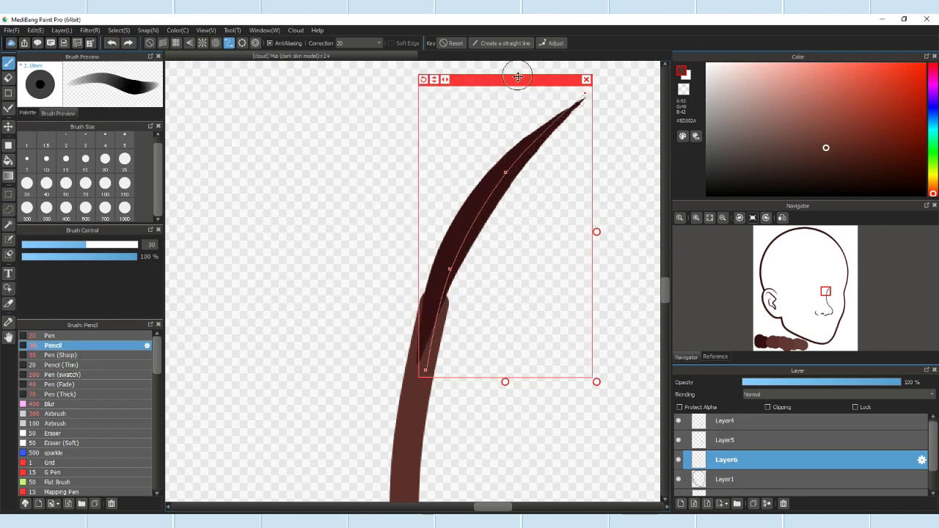
drag(412, 281, 440, 110)
key(ctrl+z)
drag(419, 80, 317, 229)
key(ctrl+z)
key(ctrl+y)
Step: Shift the curve to the outer edge of the dark bridge stroke and trim that edge on Layer5 with the eraser
drag(488, 83, 458, 127)
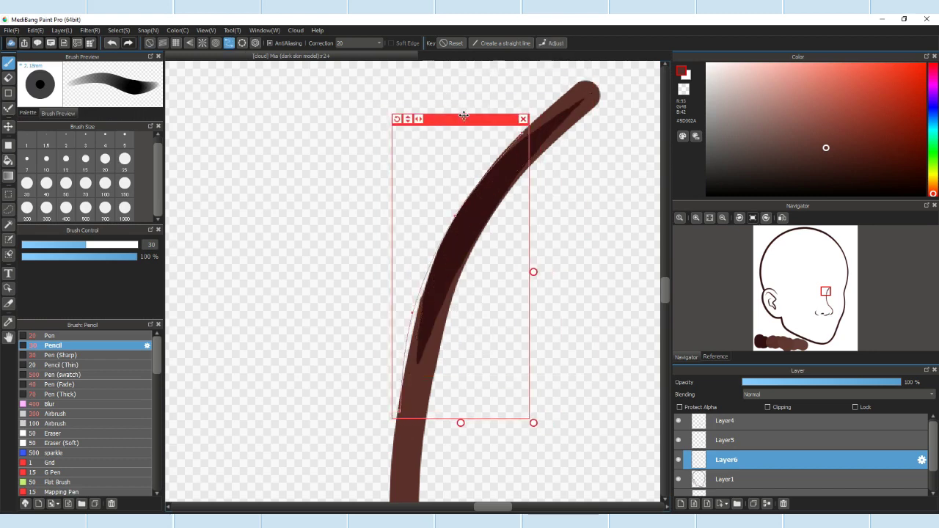
drag(405, 363, 453, 214)
key(e)
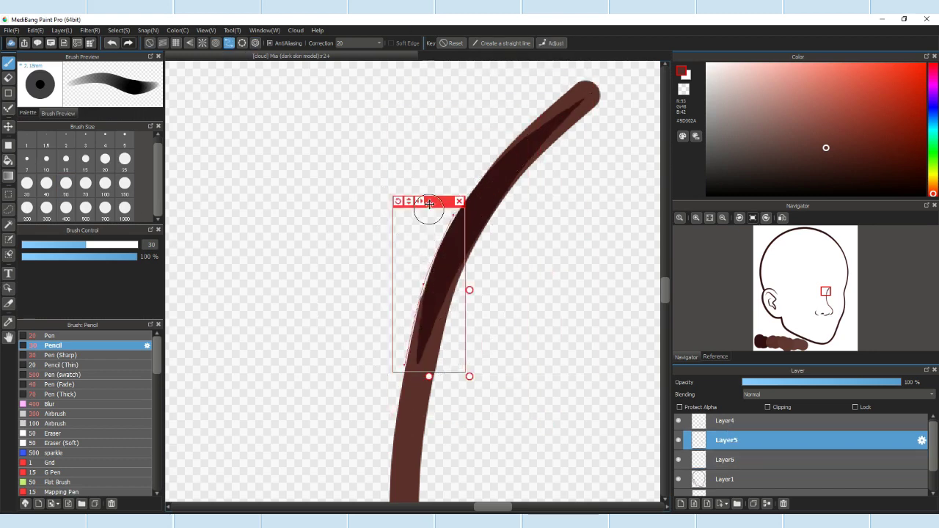
scroll(433, 259, up, 2)
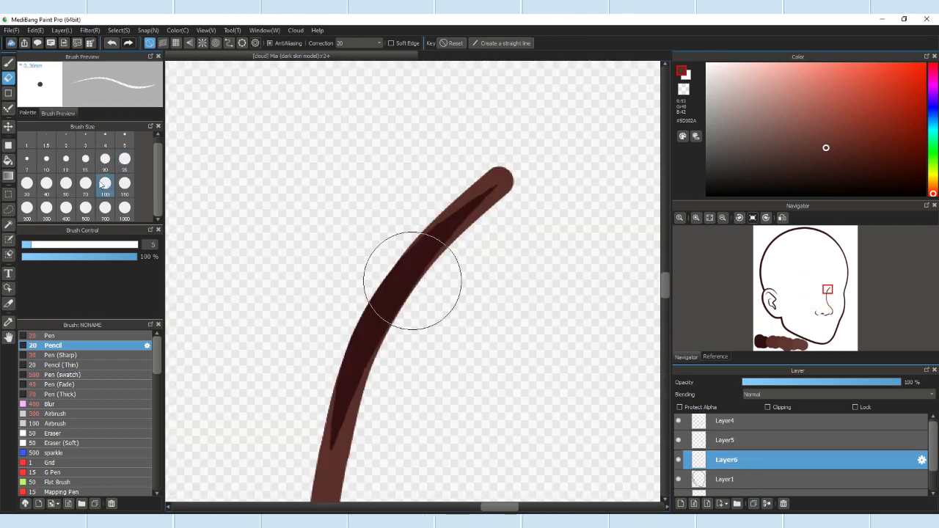
Step: Erase the surplus brown around the bridge's upper end on Layer6 and refine the dark tip on Layer5 with a size 3 eraser
click(102, 186)
drag(502, 177, 416, 383)
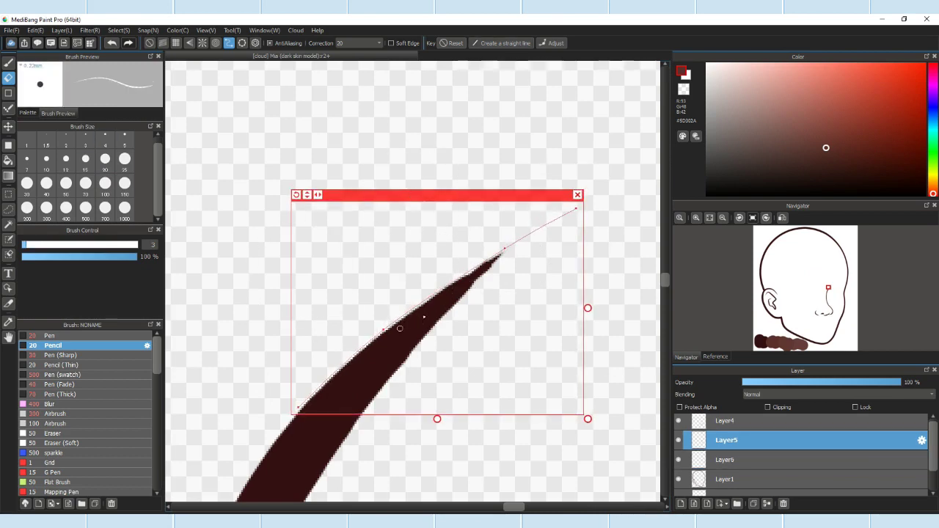
mouse_move(481, 193)
mouse_down()
mouse_move(522, 218)
mouse_move(508, 184)
mouse_up()
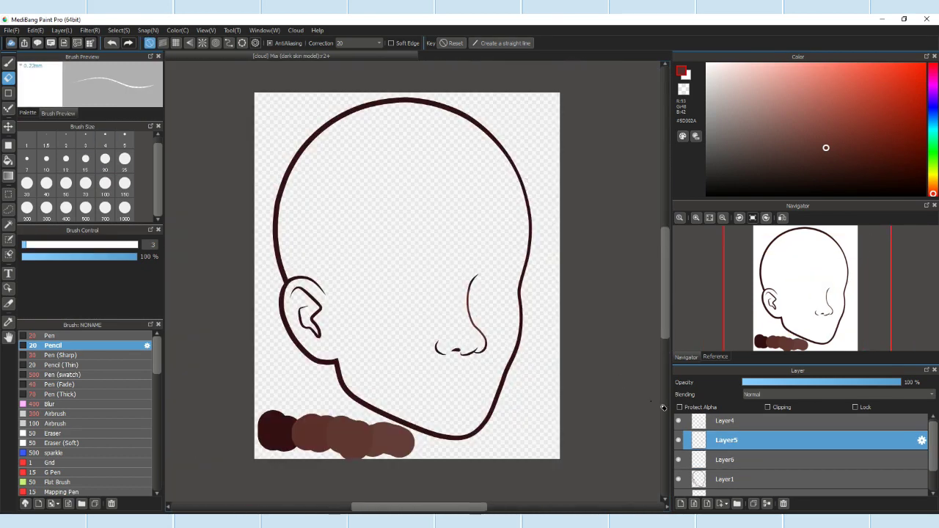
Step: Check the line art by toggling a lower layer's visibility, and merge the nose line layers into Layer1
scroll(681, 470, down, 3)
click(679, 486)
click(679, 486)
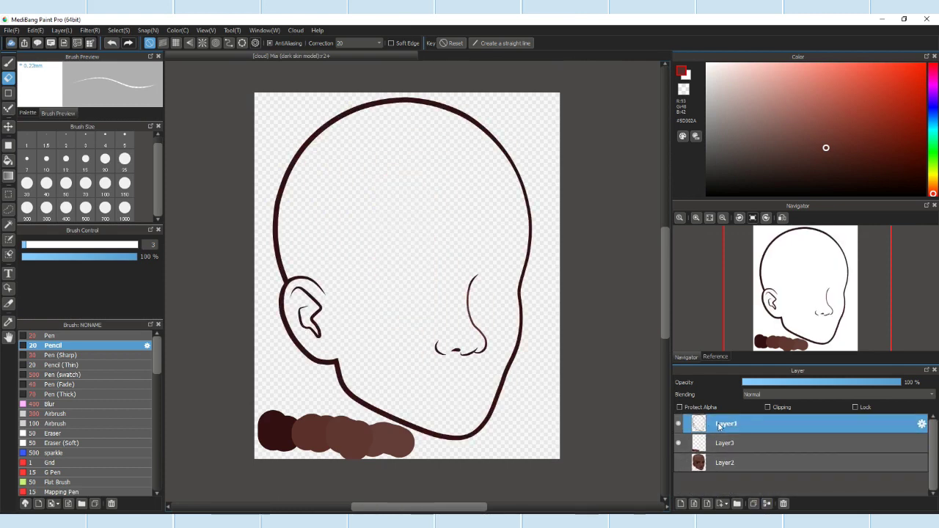
Step: Rename the merged line art layer as outline and add a new empty layer beneath it
double_click(719, 427)
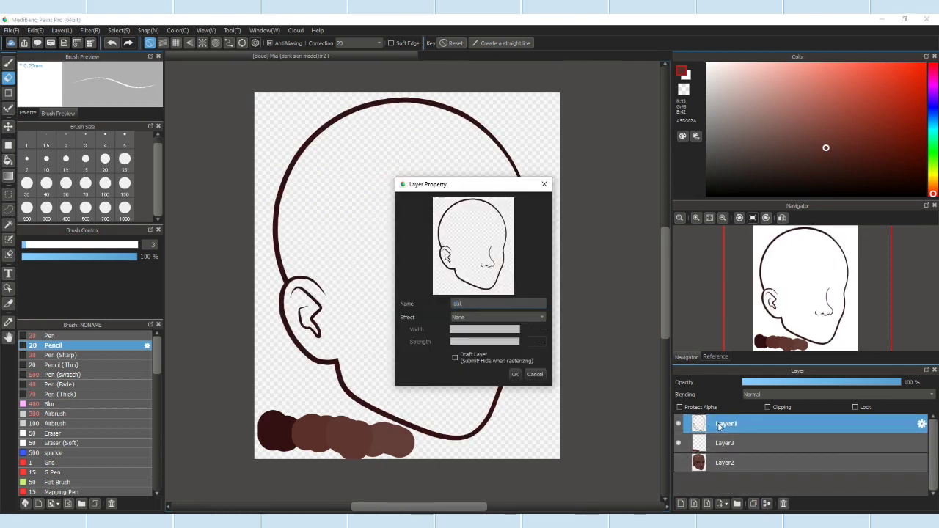
text(outline)
key(Return)
click(681, 503)
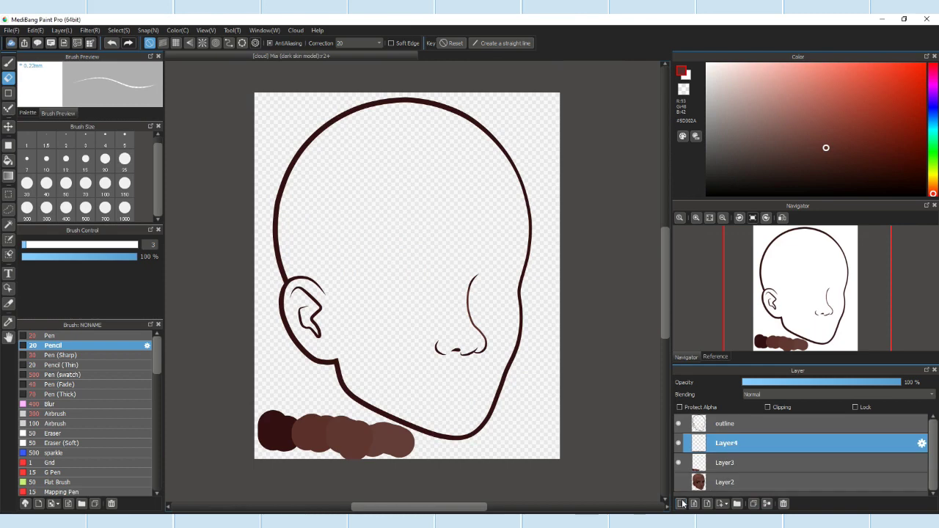
Step: Rename the new layer beneath the outline as base
double_click(717, 444)
text(base)
key(Return)
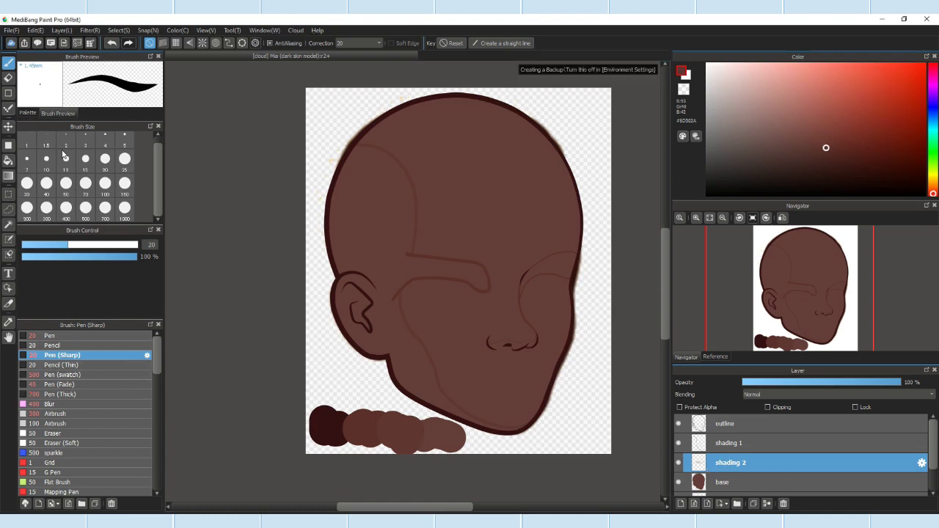
Step: Paint the cheek and jaw shadow in front of the ear on shading 2 with the Pencil at size 150
click(85, 183)
click(53, 345)
scroll(452, 411, up, 2)
drag(334, 281, 413, 341)
mouse_move(341, 196)
mouse_down()
mouse_move(369, 331)
mouse_move(367, 323)
mouse_up()
scroll(367, 266, down, 1)
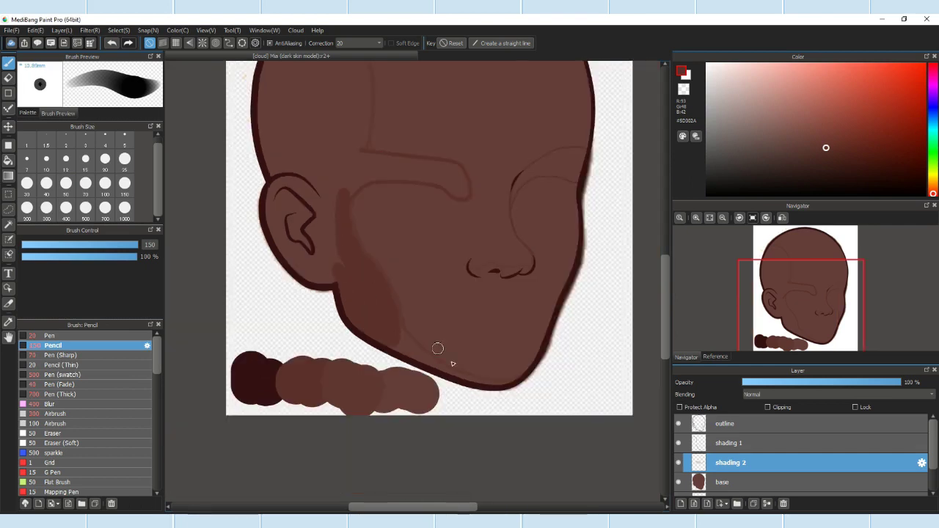
scroll(343, 356, up, 2)
scroll(282, 283, up, 2)
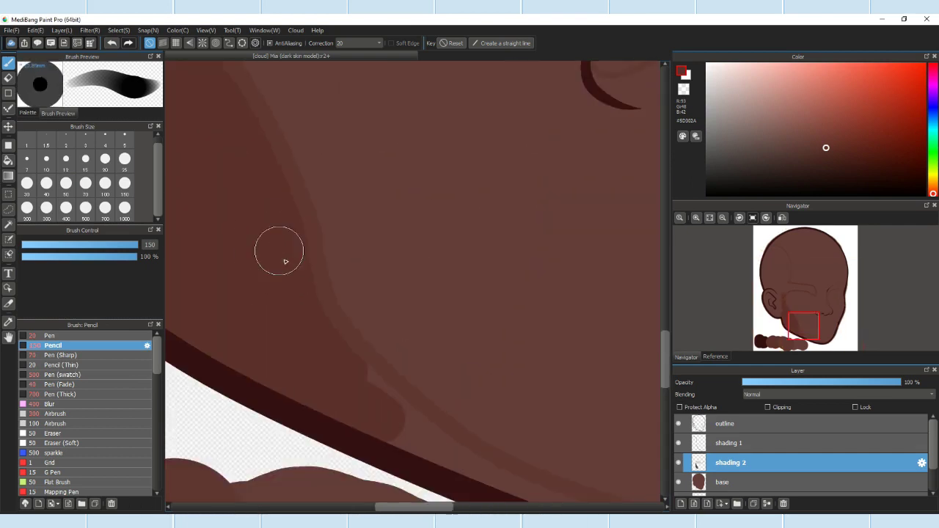
scroll(273, 245, down, 1)
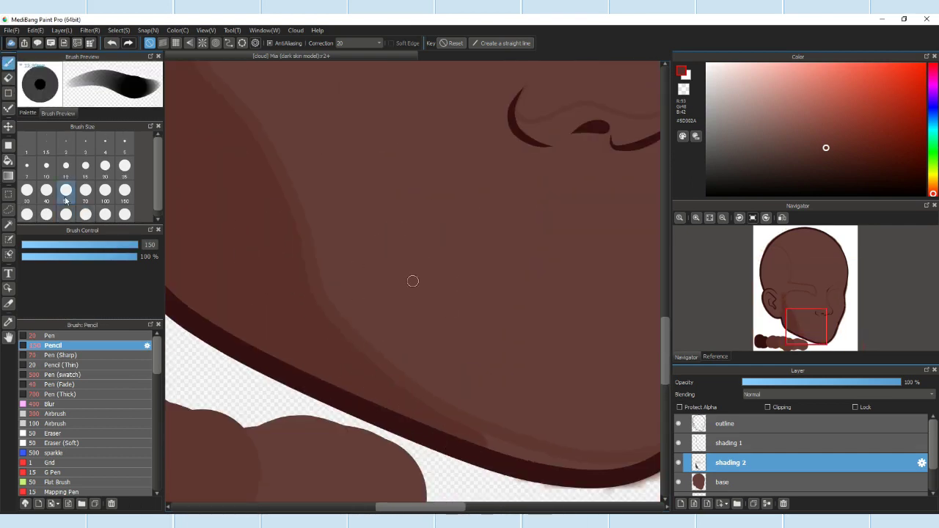
Step: Shade the underside of the nose around the nostrils on shading 2 with the Pencil at size 50
scroll(411, 277, down, 1)
scroll(679, 489, down, 2)
scroll(639, 402, down, 2)
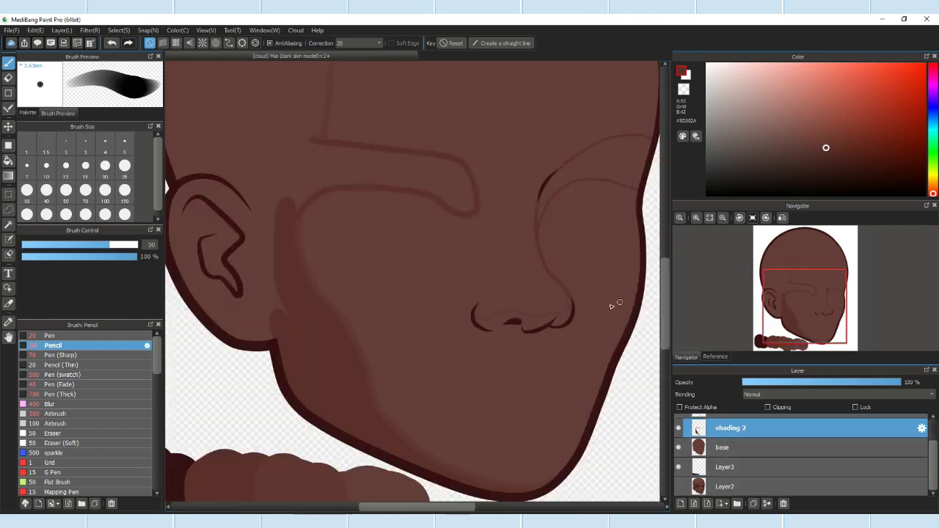
scroll(623, 306, up, 2)
click(112, 43)
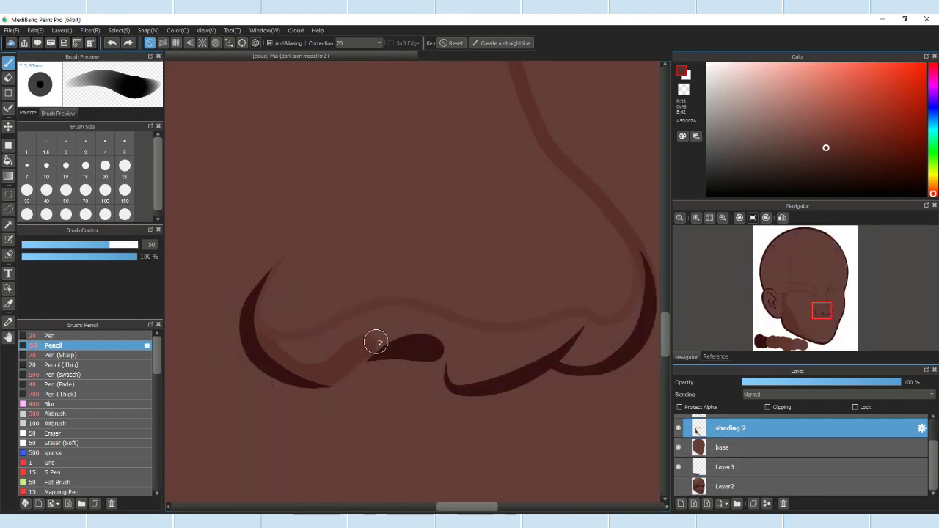
mouse_move(376, 342)
mouse_down()
mouse_move(374, 315)
mouse_move(272, 346)
mouse_up()
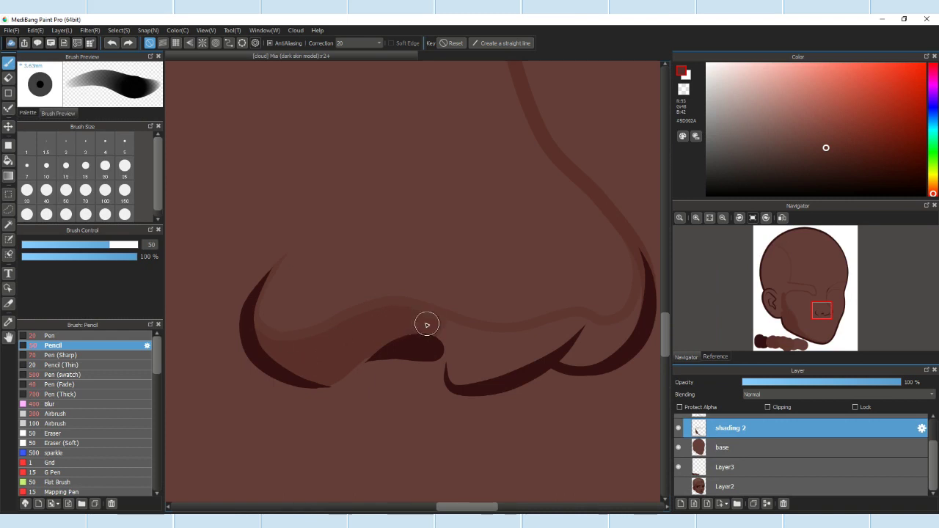
mouse_move(569, 346)
mouse_down()
mouse_move(458, 374)
mouse_move(444, 346)
mouse_up()
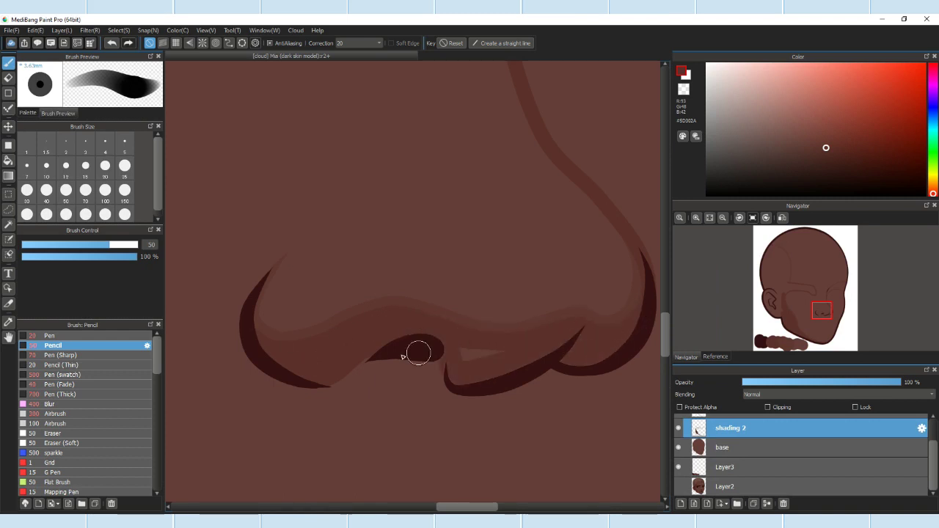
Step: Fill the far eye socket shadow between the nose bridge and the face outline on shading 2, using Pencil sizes 50 and 70
scroll(455, 316, down, 5)
scroll(484, 264, up, 5)
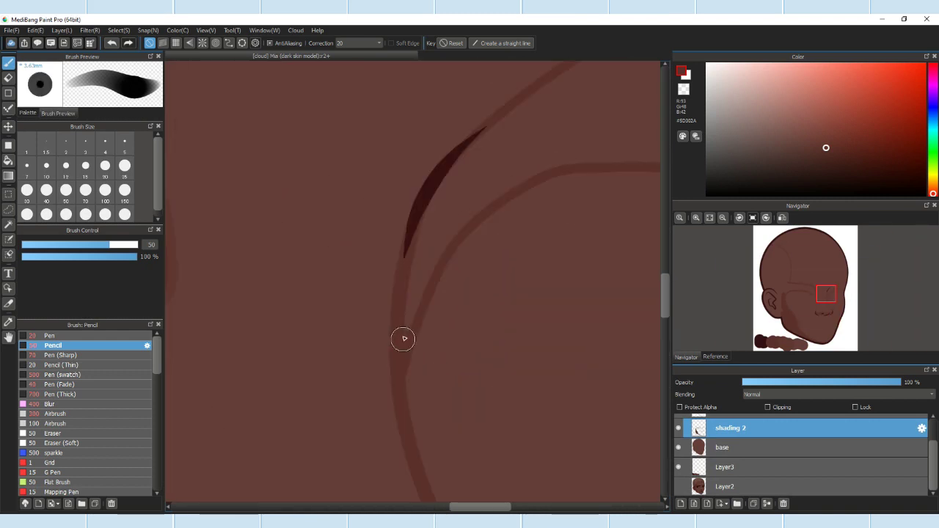
drag(476, 153, 479, 193)
scroll(480, 193, down, 5)
scroll(448, 264, up, 5)
mouse_move(110, 247)
mouse_down()
mouse_move(45, 247)
mouse_move(115, 246)
mouse_up()
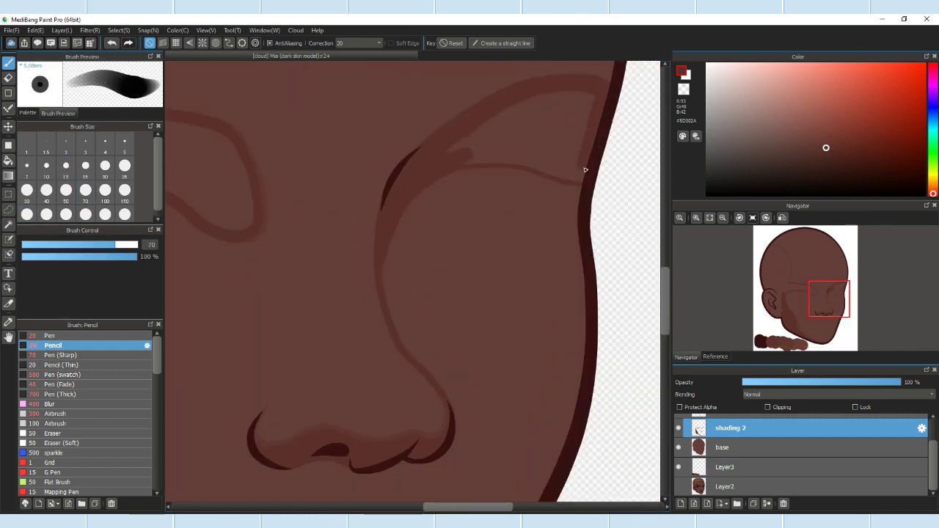
drag(582, 160, 572, 170)
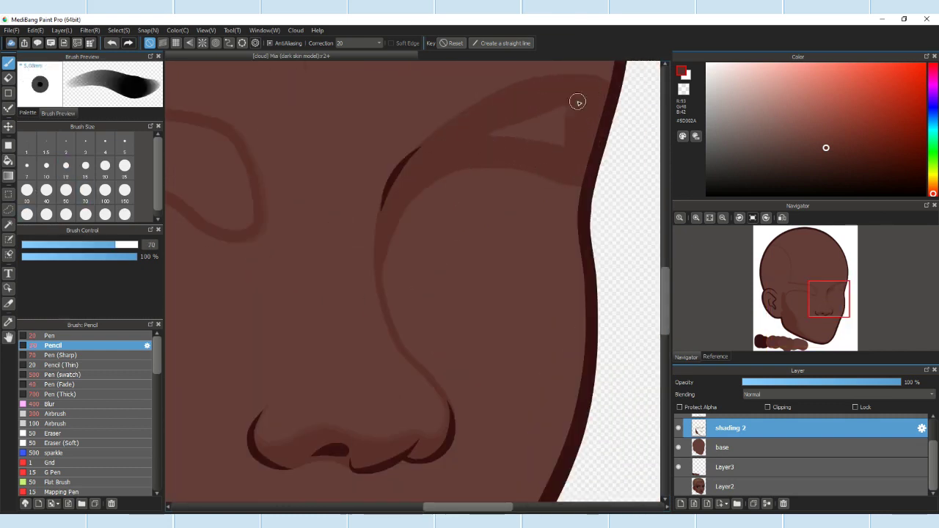
Step: Paint the upper and lower bands of the near brow shadow and join them to the cheek shadow with the Pencil at size 100
scroll(562, 130, down, 5)
scroll(271, 163, up, 5)
key(])
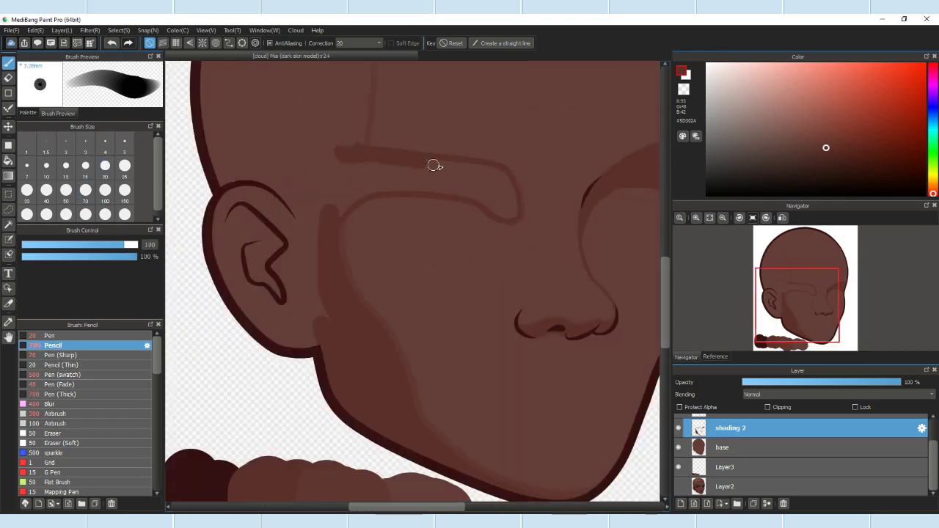
scroll(328, 226, up, 2)
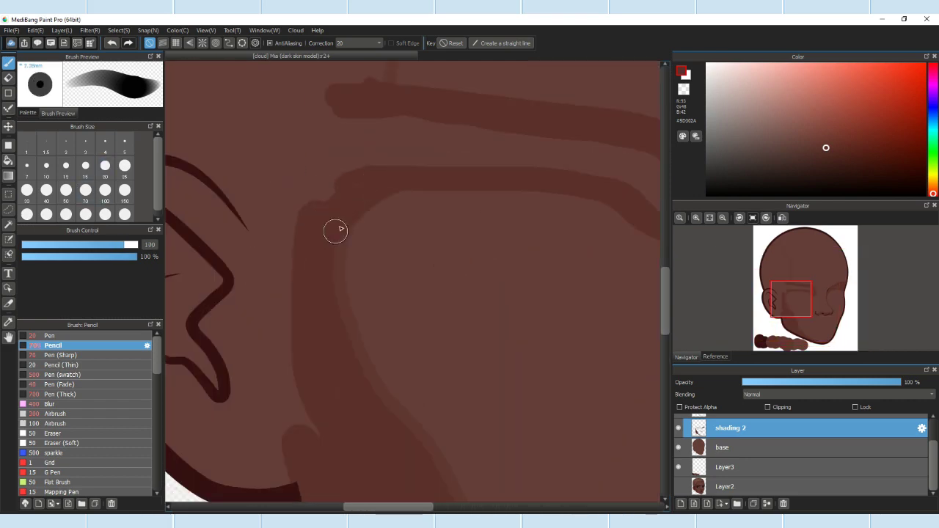
scroll(289, 234, up, 2)
drag(312, 204, 587, 146)
scroll(425, 176, down, 1)
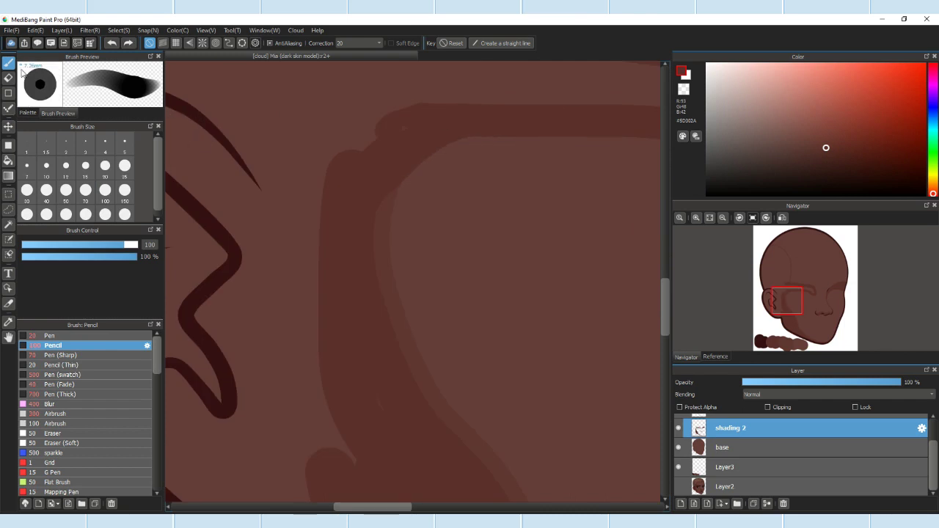
Step: Build up the lower brow shadow band towards the nose bridge on shading 2
key(e)
key(b)
click(108, 43)
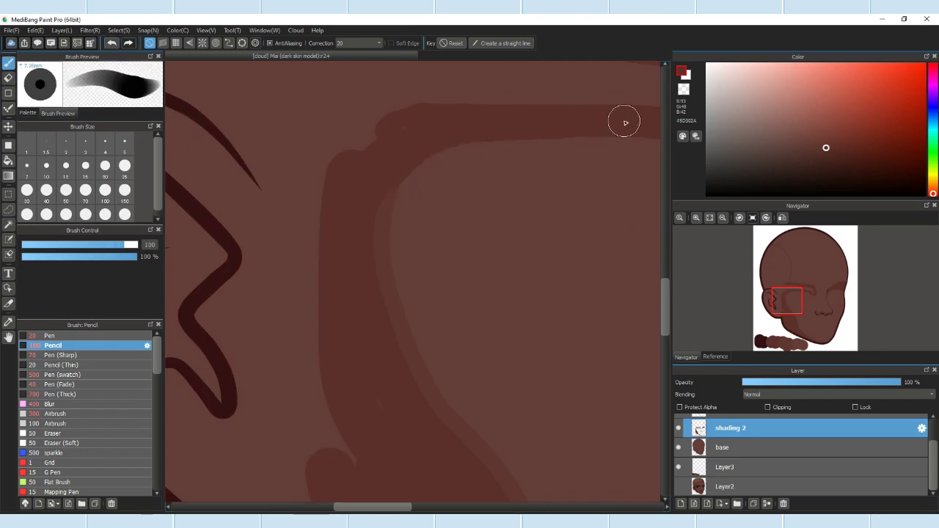
drag(618, 122, 334, 139)
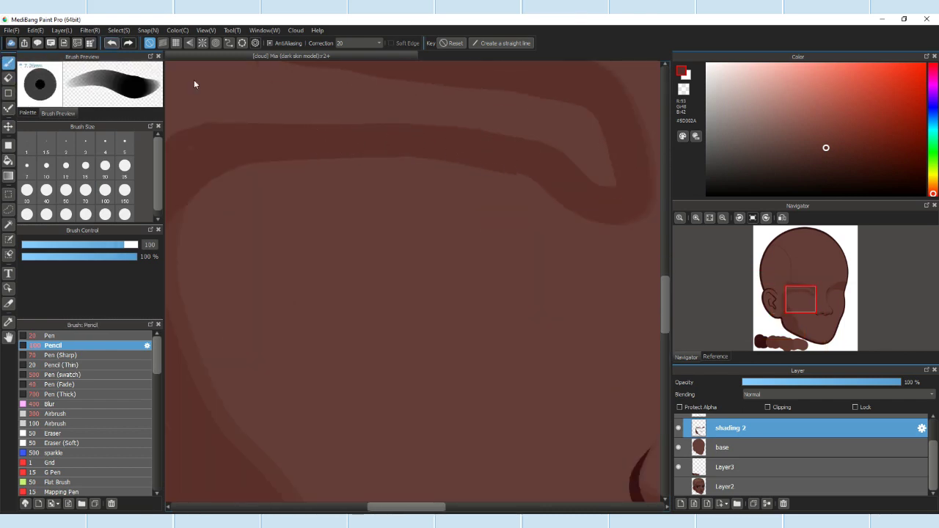
scroll(329, 110, down, 3)
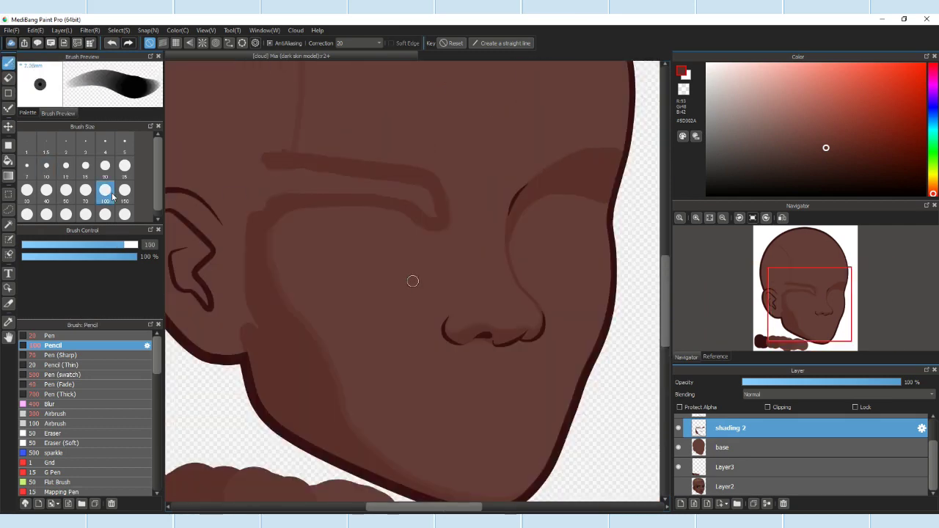
Step: Fill the inside of the brow shadow, the ear and the side of the skull on shading 2, enlarging the Pencil to size 400
drag(437, 203, 294, 178)
scroll(294, 178, down, 3)
scroll(300, 360, up, 3)
mouse_move(260, 277)
mouse_down()
mouse_move(312, 414)
mouse_move(399, 154)
mouse_up()
scroll(398, 154, down, 3)
drag(330, 115, 316, 249)
Step: Erase the shadow spilling past the head outline above the ear with a size 50 eraser
click(8, 77)
scroll(325, 272, up, 3)
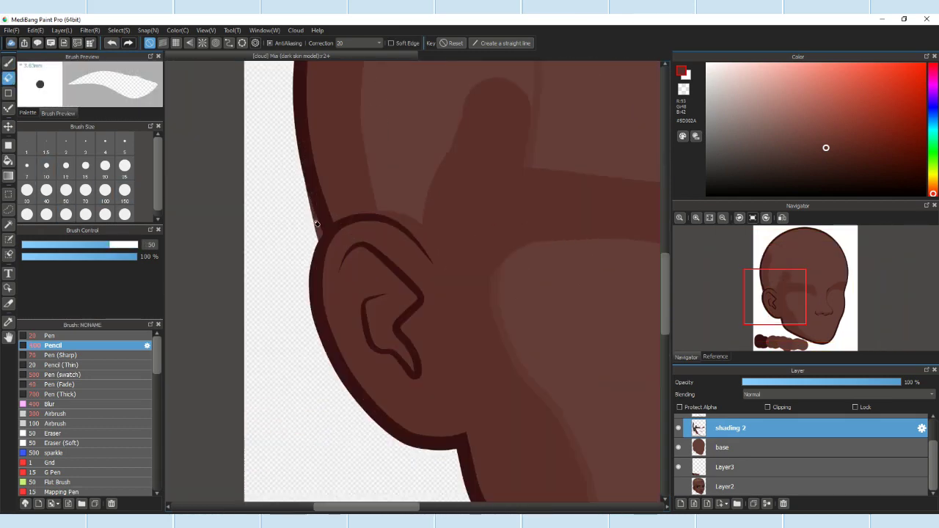
click(8, 63)
scroll(491, 189, down, 1)
scroll(440, 245, up, 1)
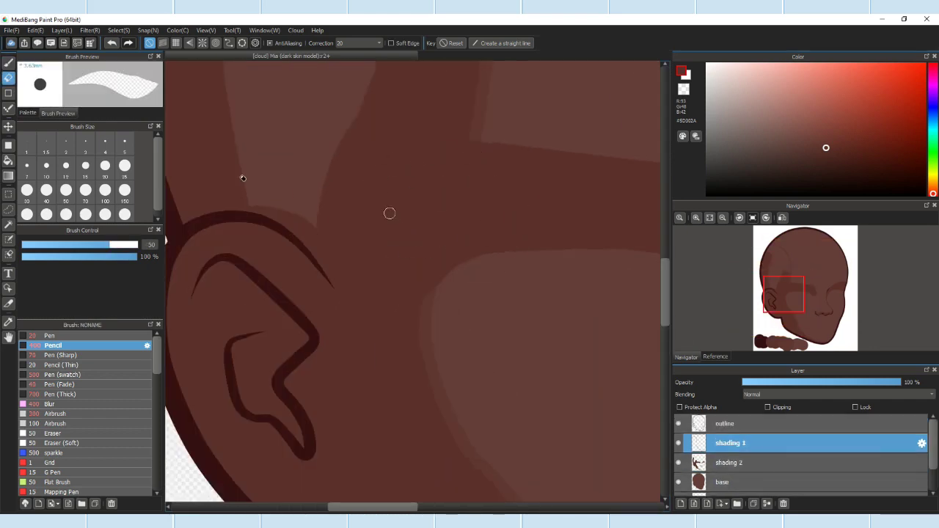
Step: Complete the temple shadow up to its curved guide line on shading 2, setting the Pencil to size 100
scroll(461, 108, down, 5)
scroll(460, 108, up, 3)
scroll(268, 97, up, 2)
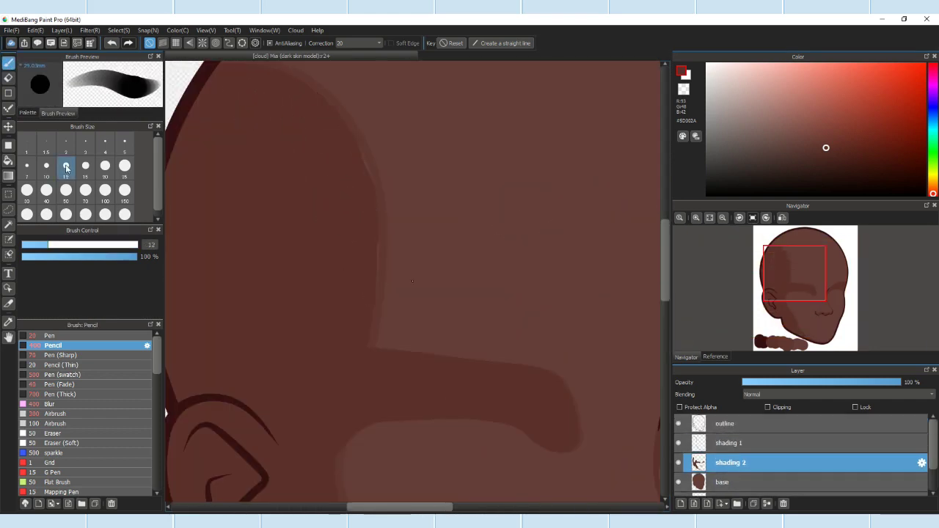
click(105, 190)
scroll(358, 160, down, 4)
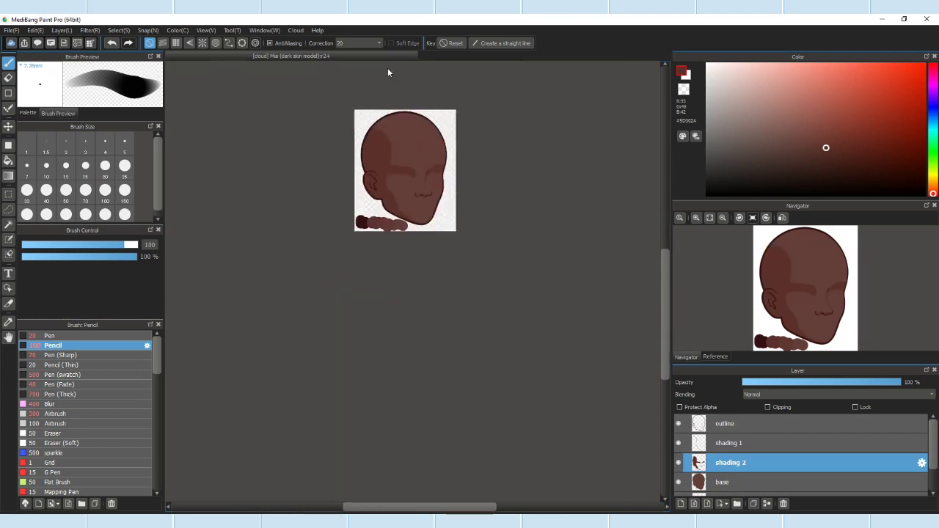
scroll(480, 210, up, 5)
Step: Tidy the corner where the temple and brow shadows meet on shading 1 with a size 50 eraser
click(728, 443)
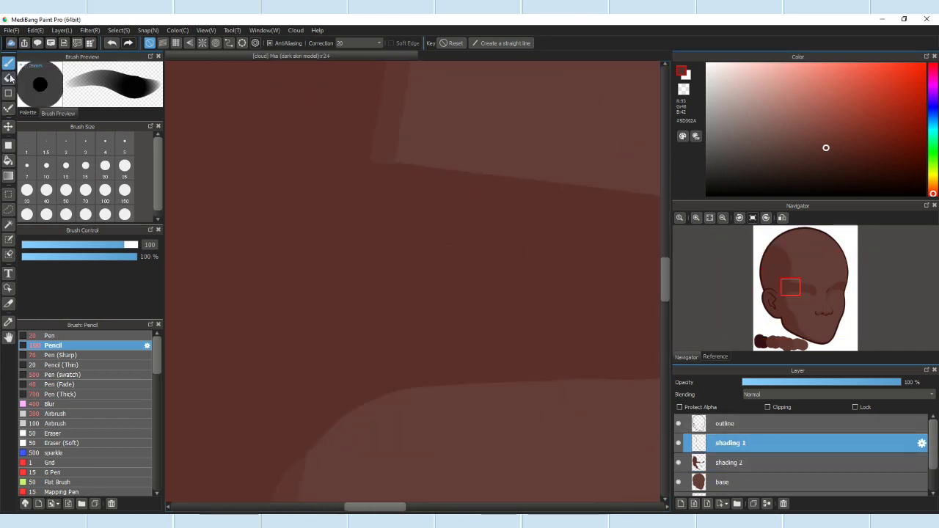
click(8, 77)
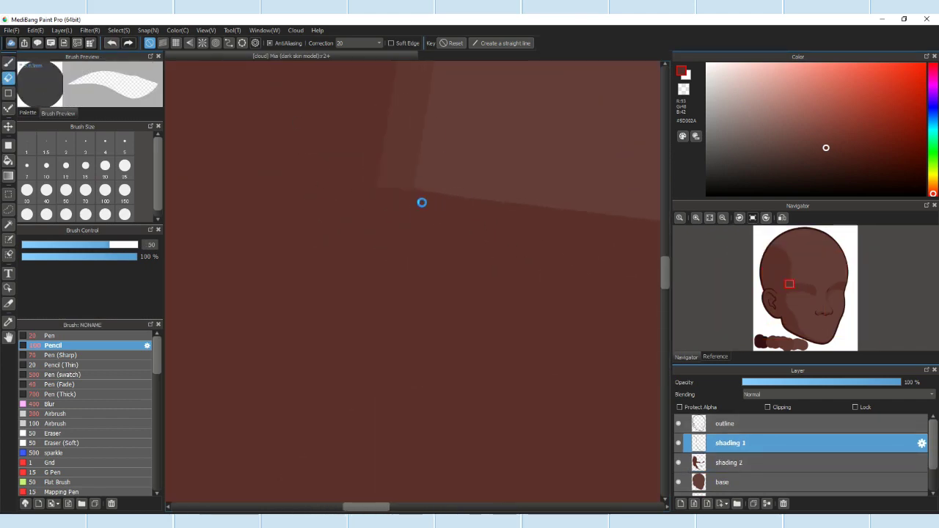
scroll(445, 388, down, 3)
scroll(358, 144, up, 3)
scroll(358, 145, down, 1)
Step: Extend the shadow along the jawline towards the chin on shading 2 with the Pencil at size 100
click(728, 463)
key(b)
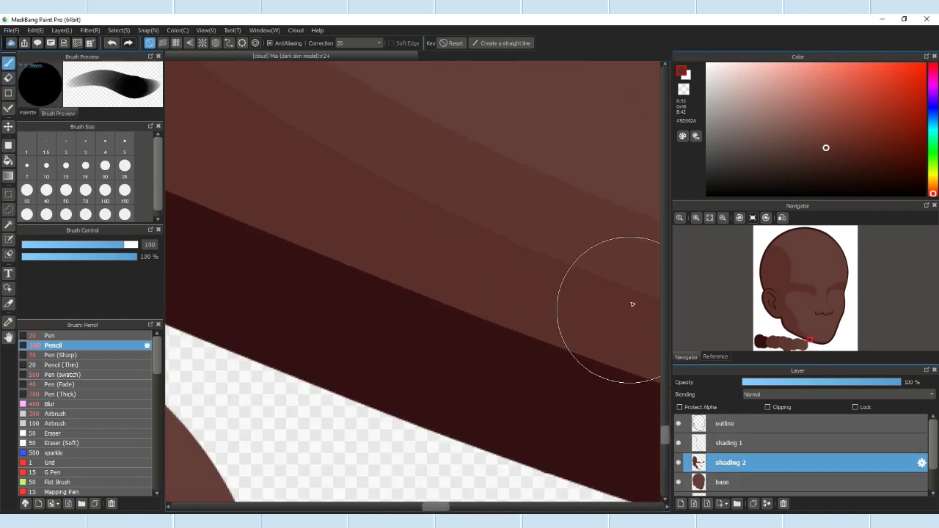
scroll(608, 327, down, 3)
scroll(357, 120, up, 3)
Step: Refine the cheek shadow's edge on shading 1 with a size 50 eraser and a size 12 Pencil in #603631
click(742, 444)
key(e)
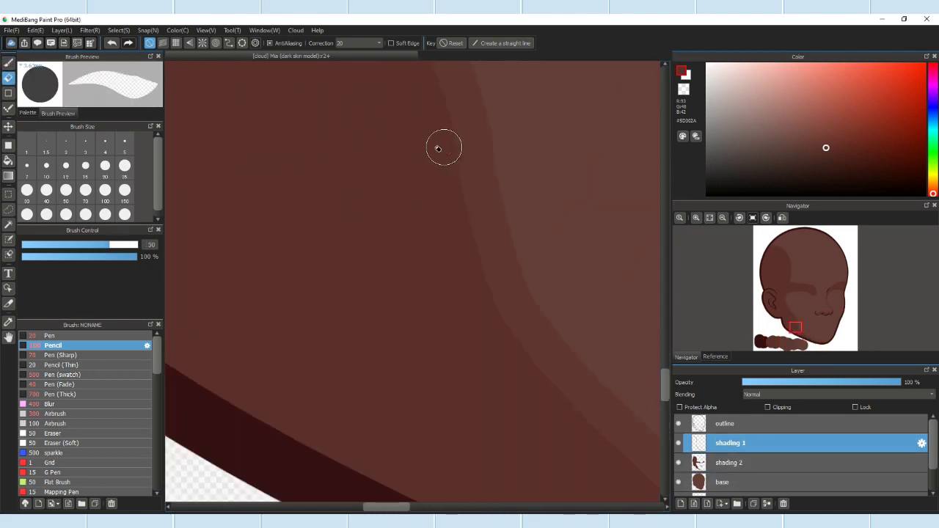
scroll(369, 217, up, 2)
key(b)
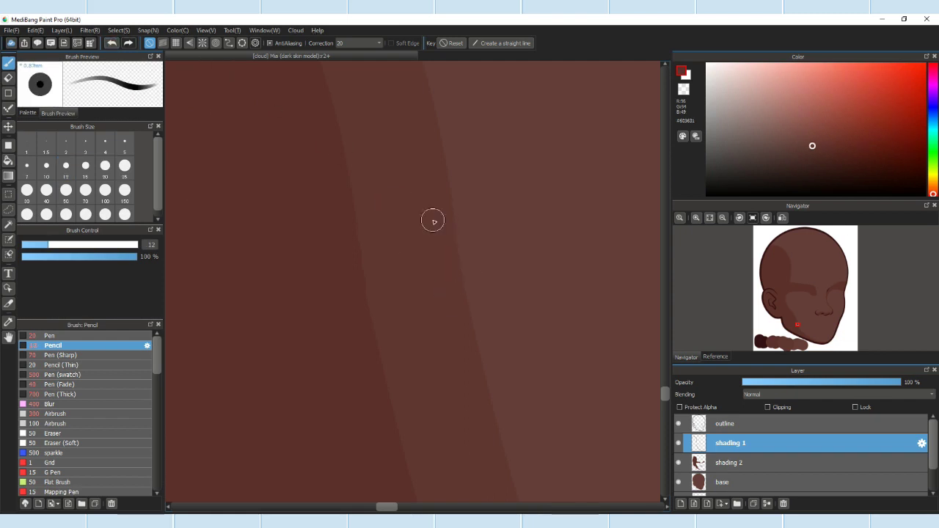
scroll(509, 95, down, 5)
scroll(506, 96, up, 3)
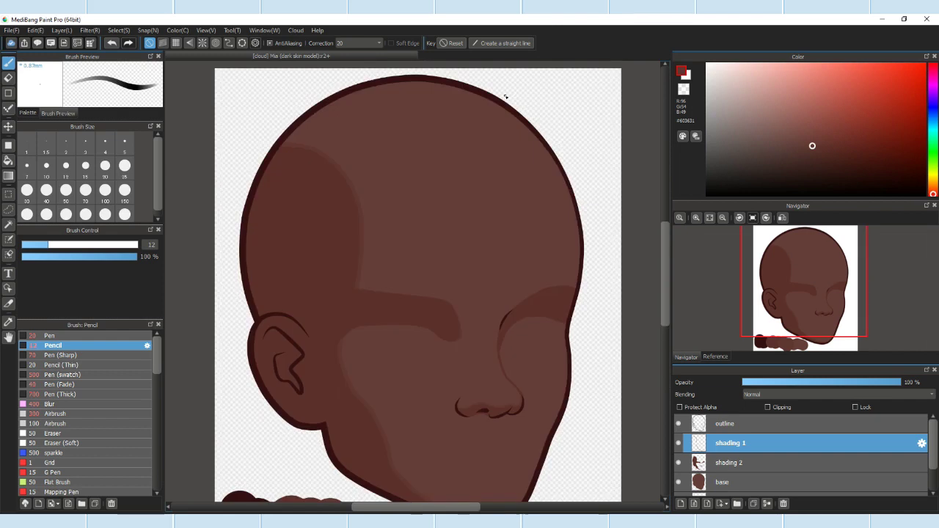
Step: Sample the shadow brown #5D302A, touch up the eye socket shadow near the face outline at size 40, and undo the last strokes
scroll(491, 318, down, 1)
scroll(411, 274, up, 3)
alt+click(520, 233)
scroll(520, 233, up, 3)
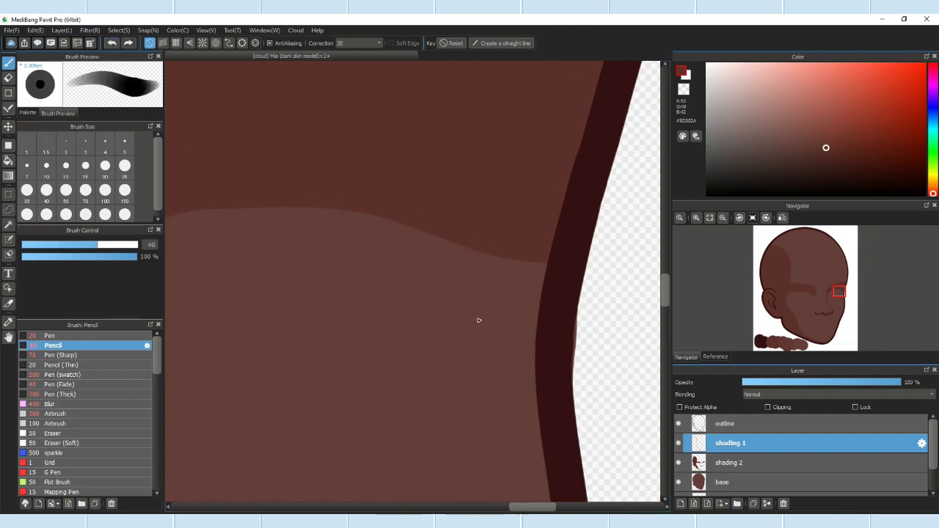
click(112, 44)
key(ctrl+z)
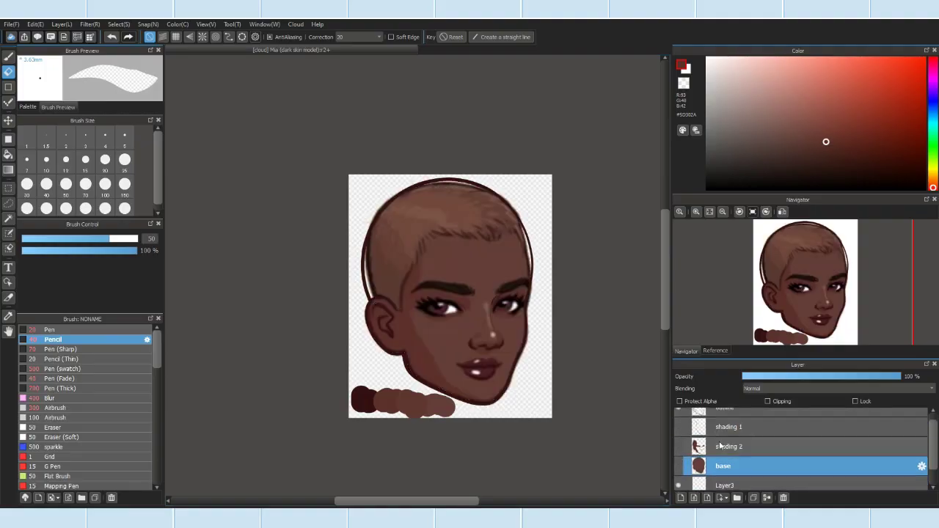
Step: Add a new layer and merge the shading 1 and shading 2 layers into base
key(ctrl+shift+n)
scroll(739, 440, down, 1)
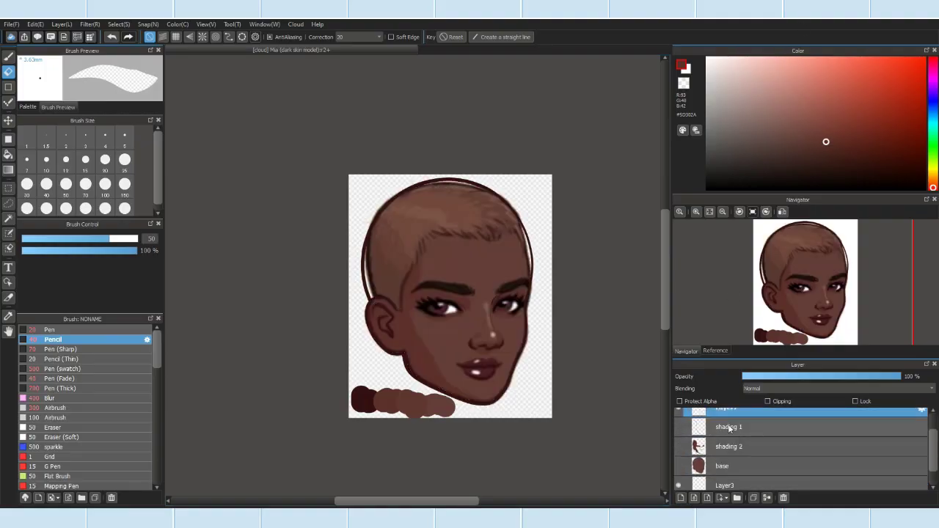
click(767, 498)
click(766, 498)
Step: Lower the opacity of the reference painting on Layer2 to 76%
click(726, 491)
click(829, 377)
drag(840, 380, 864, 376)
click(725, 422)
scroll(377, 314, up, 5)
click(727, 481)
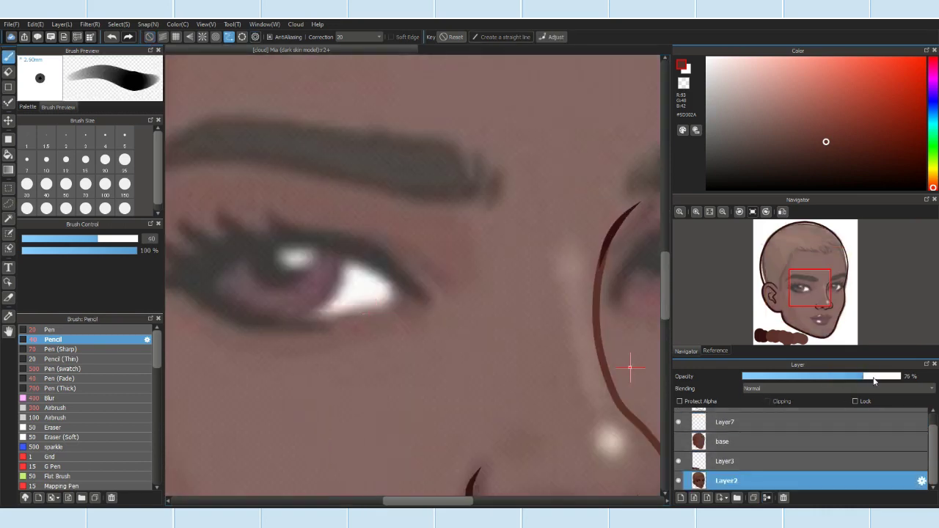
key(ctrl+z)
Step: Dab four dark brown swatches above the near eyebrow on Layer7 with Pen (swatch) at size 500, and add a new layer above it
click(725, 422)
click(710, 211)
click(65, 369)
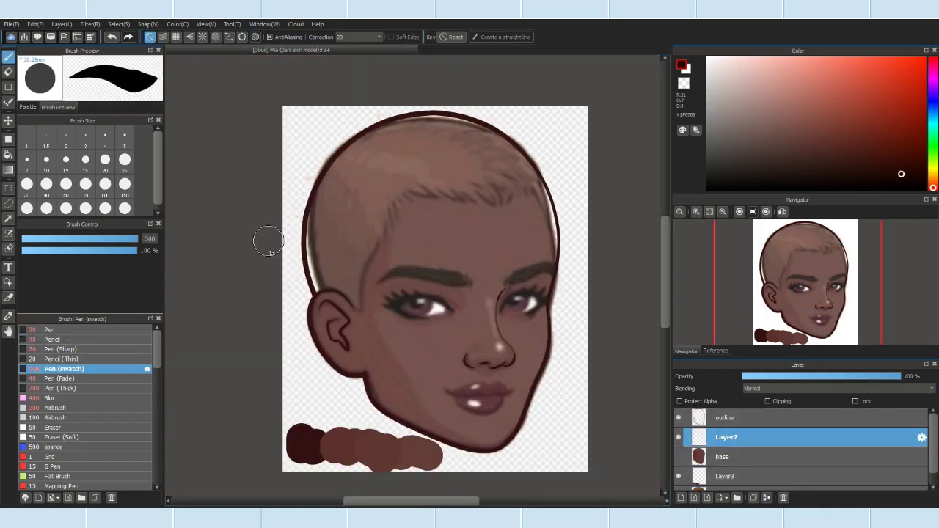
click(378, 254)
click(409, 251)
click(437, 254)
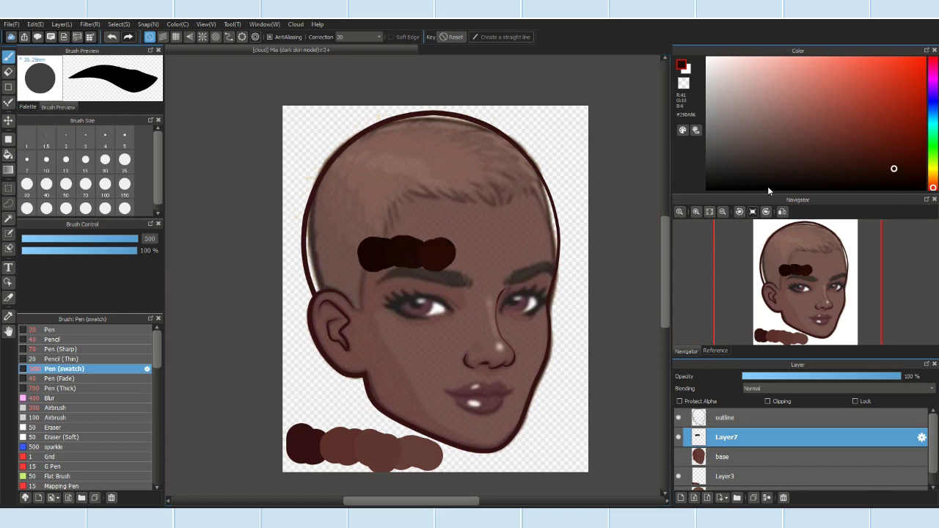
key(ctrl+z)
click(464, 251)
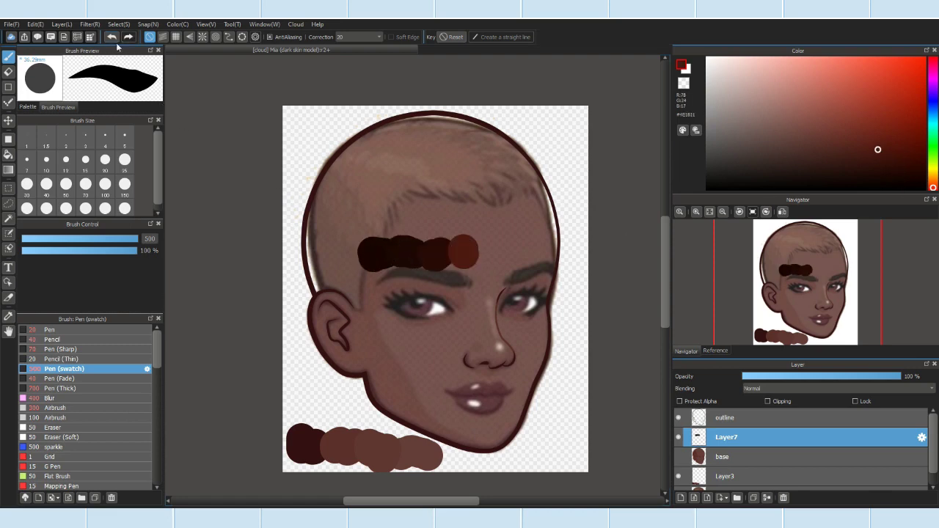
key(ctrl+plus)
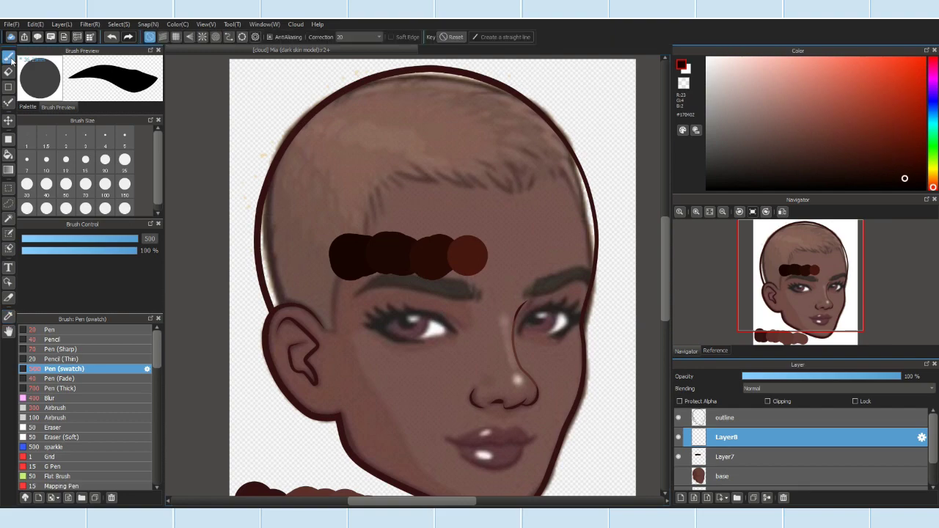
Step: Lay a snap curve along the near eye's upper lash line on Layer8 and ink it with Pen (Sharp) at size 64
scroll(455, 338, up, 2)
mouse_move(447, 307)
mouse_down()
mouse_move(397, 270)
mouse_move(307, 263)
mouse_move(182, 300)
mouse_up()
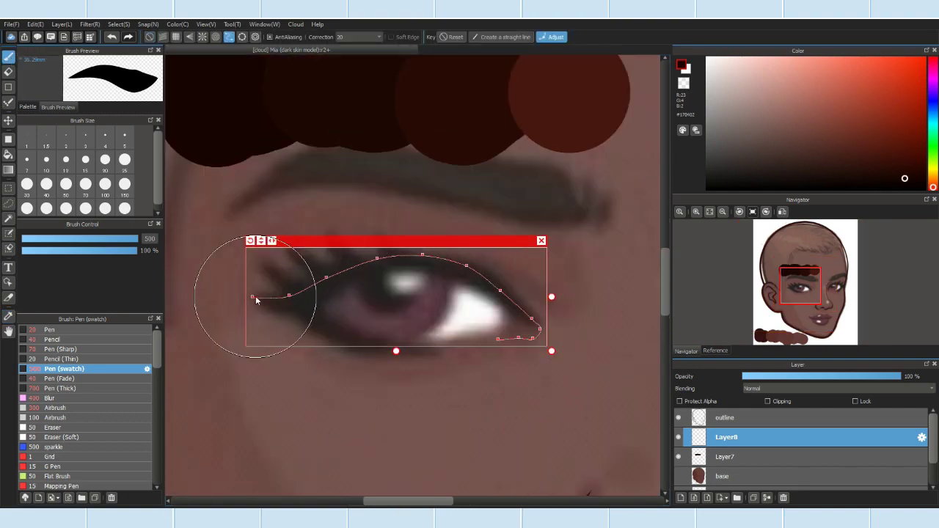
scroll(272, 380, down, 3)
scroll(227, 266, up, 3)
click(63, 348)
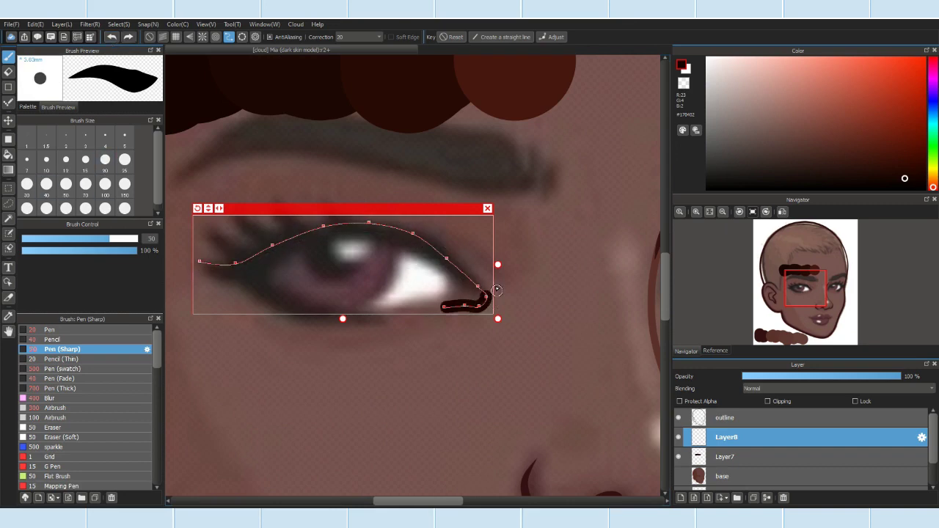
scroll(369, 260, down, 3)
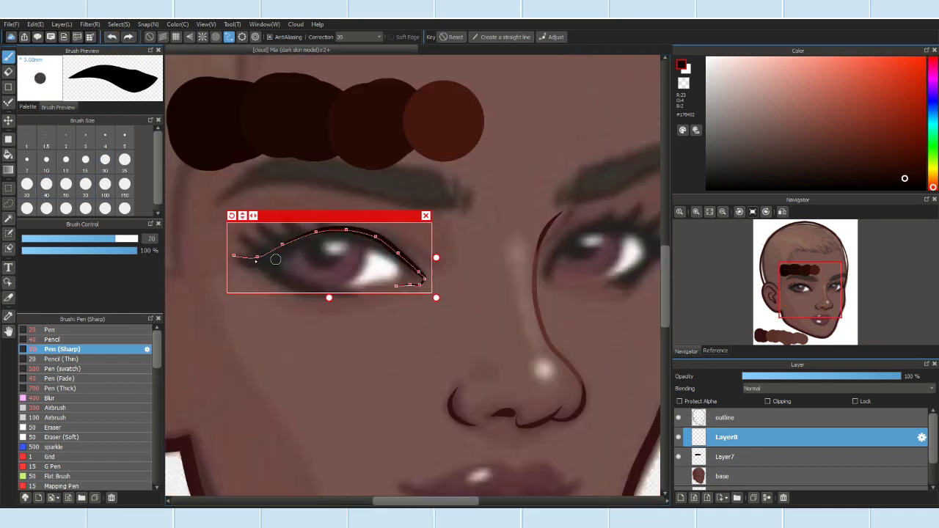
scroll(369, 260, up, 3)
click(80, 190)
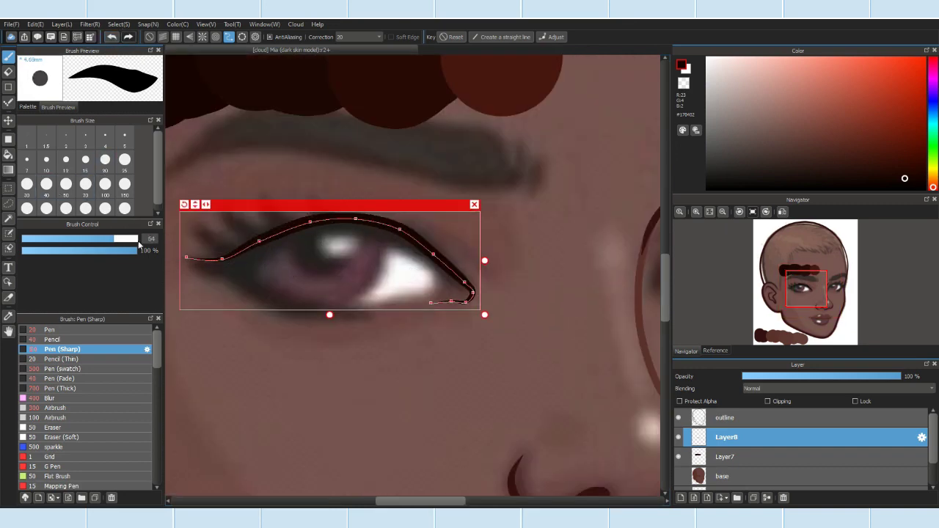
scroll(272, 241, up, 2)
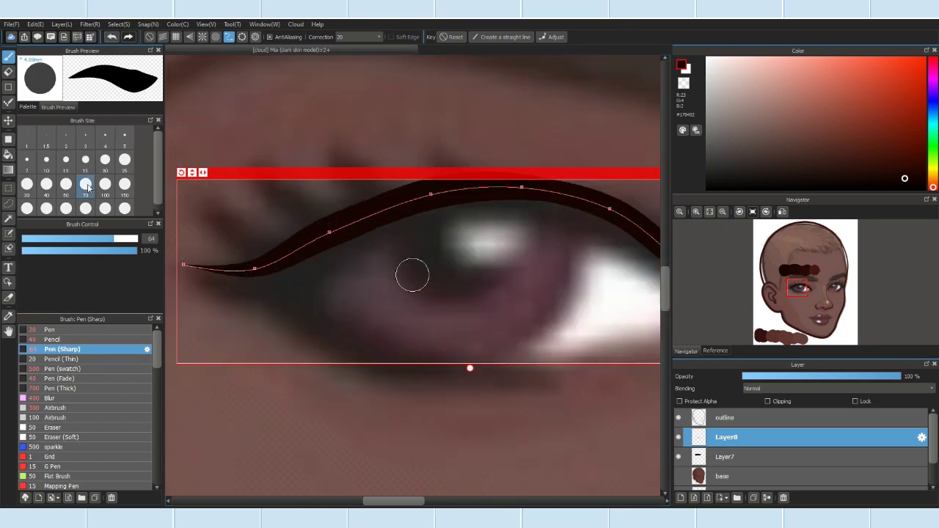
Step: Refine the outer underside of the upper lash line with a short snap curve and the Pencil brush
scroll(607, 168, down, 3)
scroll(377, 182, up, 3)
click(369, 252)
scroll(352, 356, up, 2)
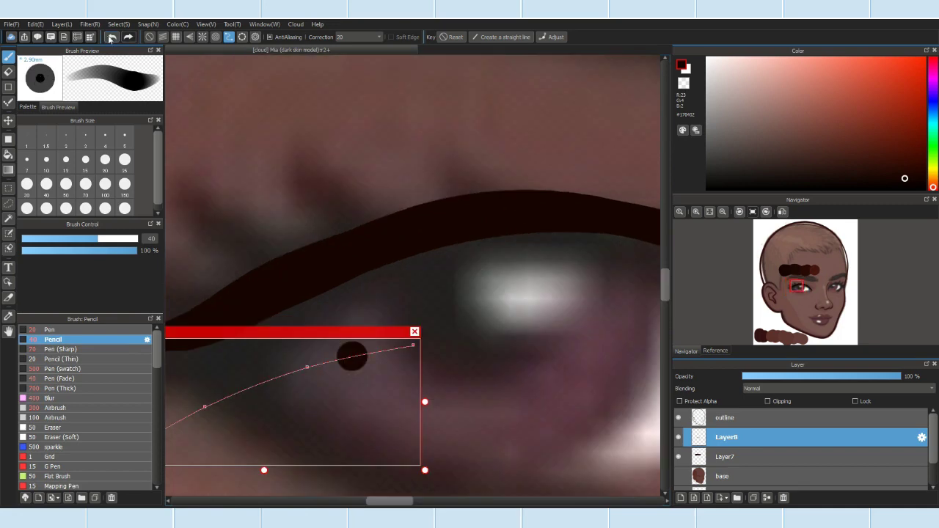
scroll(562, 213, down, 3)
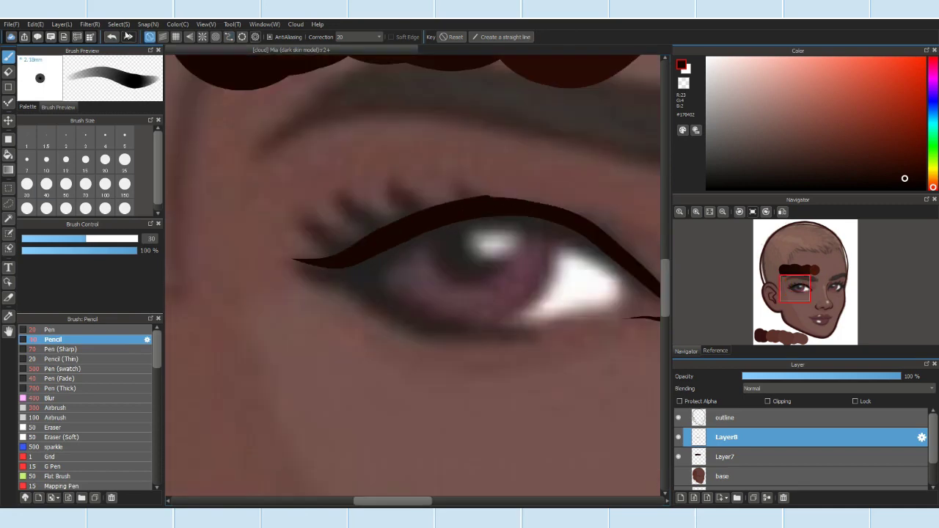
Step: Place a snap curve along the top edge of the upper lash line and adjust its points to the edge
click(229, 37)
scroll(541, 203, down, 2)
mouse_move(433, 202)
mouse_down()
mouse_move(540, 206)
mouse_move(500, 207)
mouse_move(603, 300)
mouse_up()
scroll(603, 300, up, 2)
scroll(401, 211, up, 2)
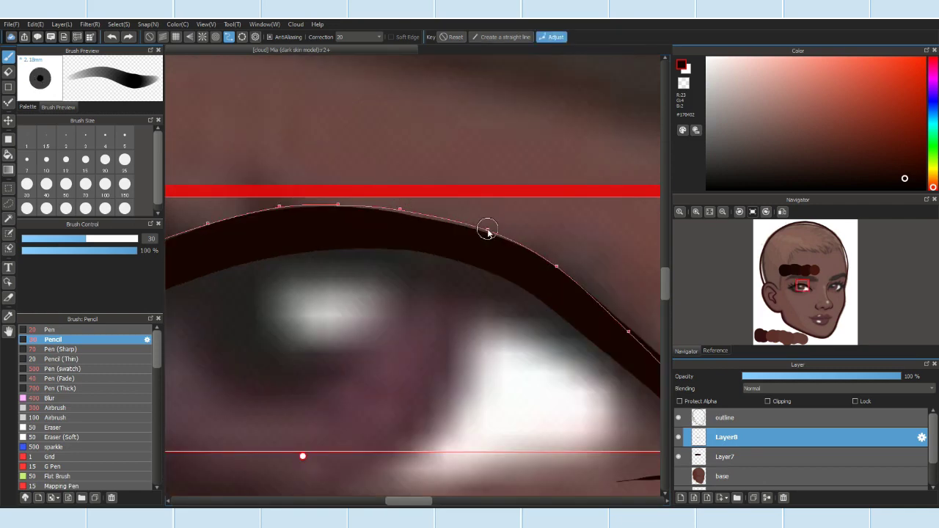
scroll(488, 232, down, 3)
Step: Smooth the lash line's top edge along the curve with Pencil at size 12, readjusting the curve for the outer tip
click(66, 160)
scroll(396, 246, up, 2)
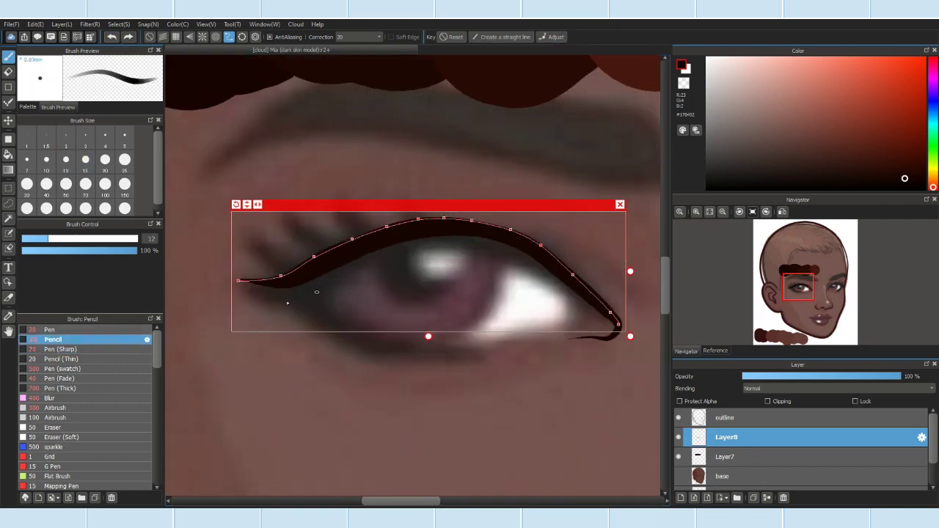
scroll(619, 225, down, 4)
scroll(396, 308, up, 5)
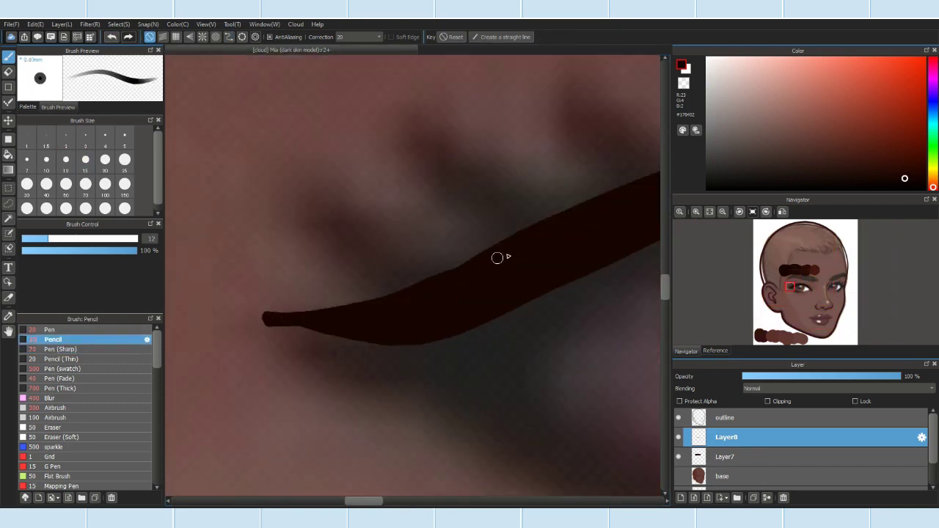
click(553, 38)
scroll(587, 147, down, 2)
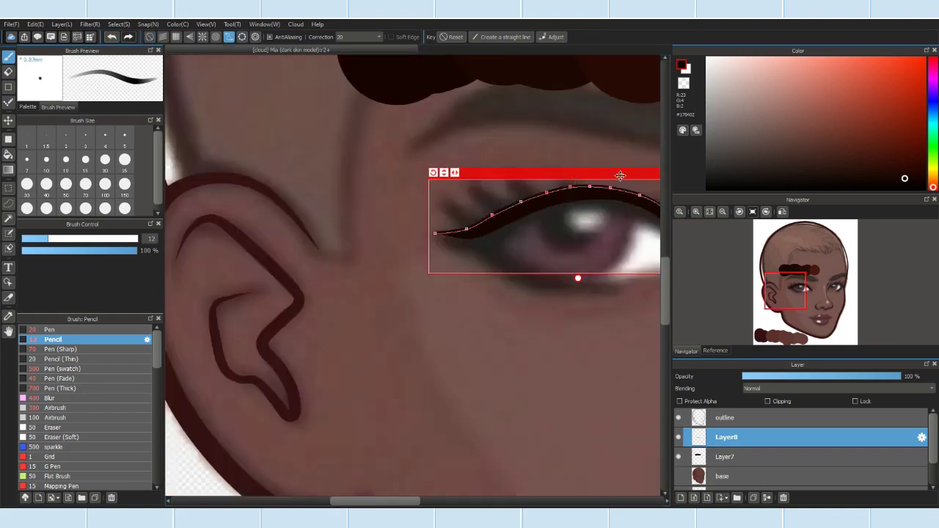
scroll(638, 157, up, 3)
scroll(499, 182, down, 3)
Step: Switch to the eraser and set a snap curve over the lash line's top edge from the outer tip to the inner corner
key(e)
scroll(325, 212, up, 4)
scroll(357, 182, down, 3)
click(229, 37)
scroll(323, 178, up, 4)
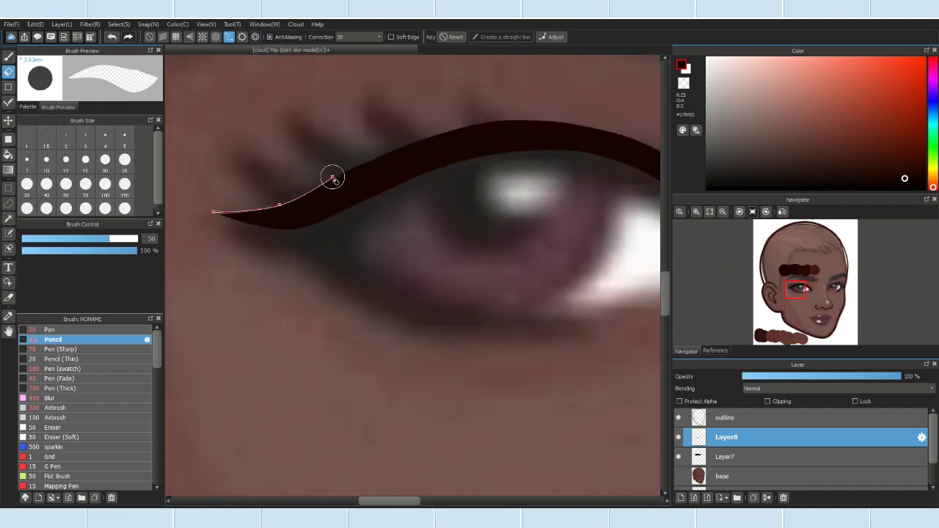
click(513, 123)
scroll(498, 130, up, 1)
scroll(601, 183, down, 2)
click(600, 202)
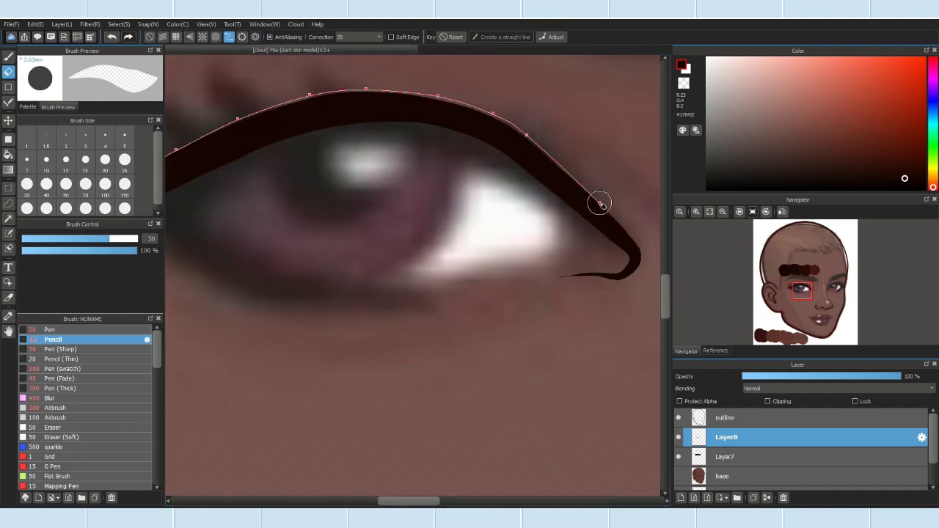
click(638, 244)
click(650, 263)
Step: Adjust the curve, trim the lash line's top edge with the eraser at size 15, and remove the curve
click(555, 37)
scroll(557, 89, down, 2)
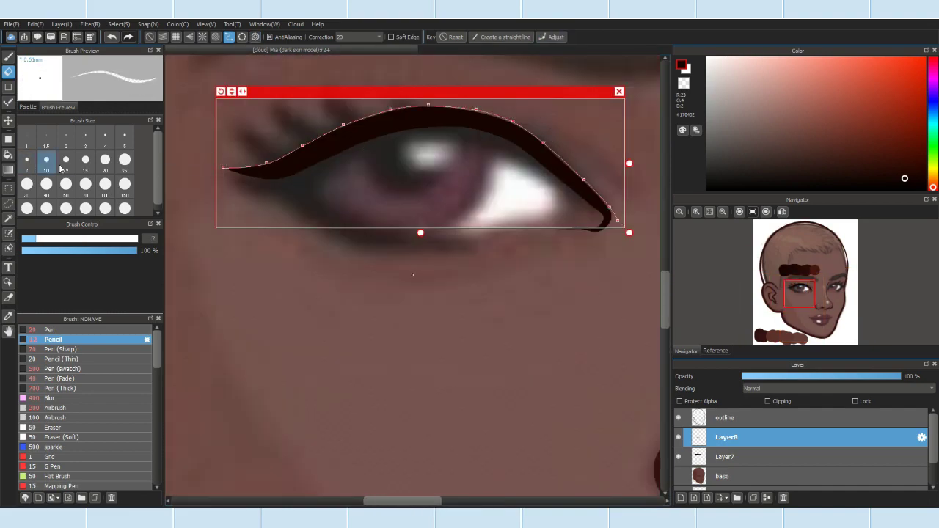
key(Return)
scroll(568, 212, down, 1)
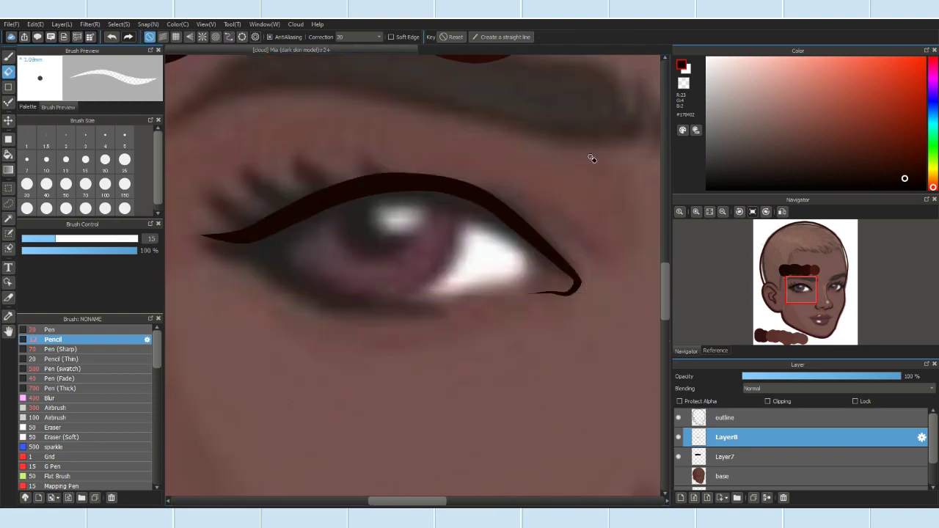
scroll(540, 203, down, 2)
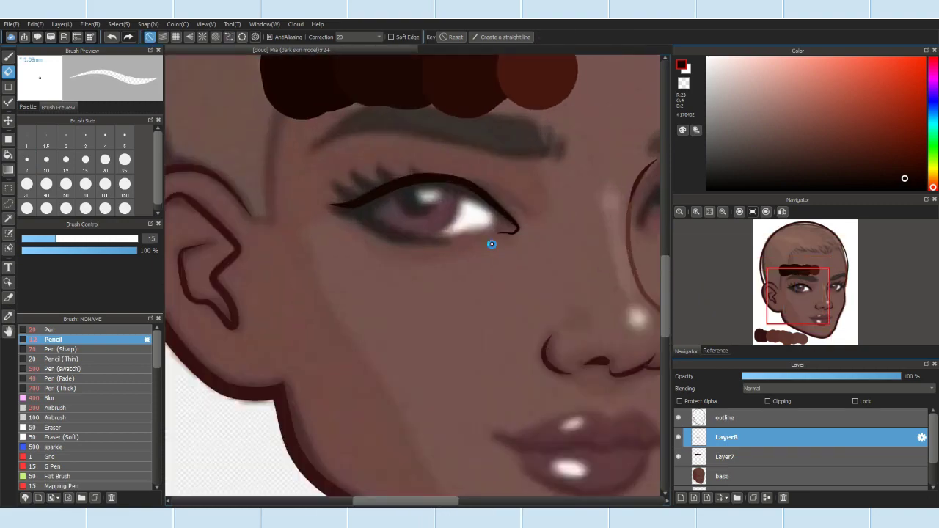
Step: Touch up the outline around the near eye's inner corner with Pencil at size 7
scroll(411, 272, up, 3)
click(62, 349)
scroll(412, 276, up, 2)
click(27, 184)
scroll(387, 199, up, 2)
scroll(392, 241, up, 2)
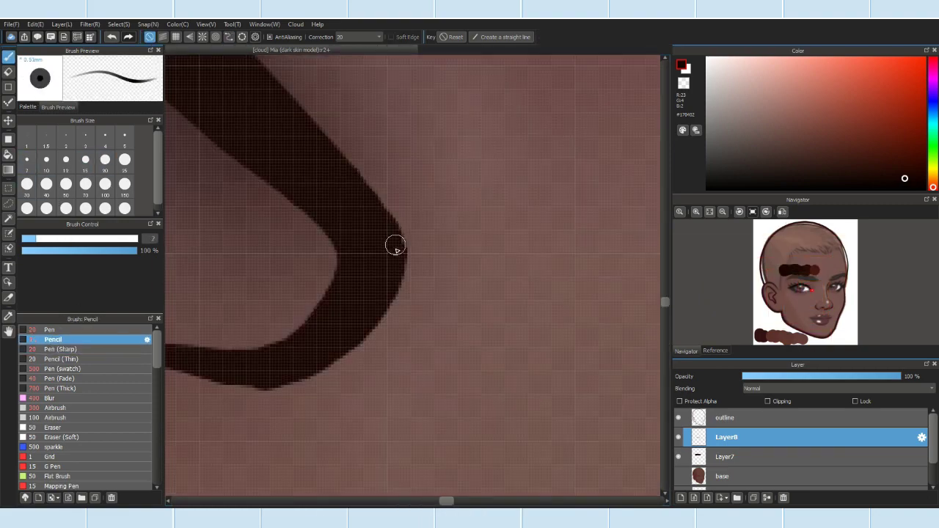
scroll(430, 230, down, 4)
scroll(430, 231, up, 3)
Step: Redraw the short line below the inner eye corner along a snap curve with Pen (Sharp) at size 15
click(55, 239)
drag(440, 282, 357, 283)
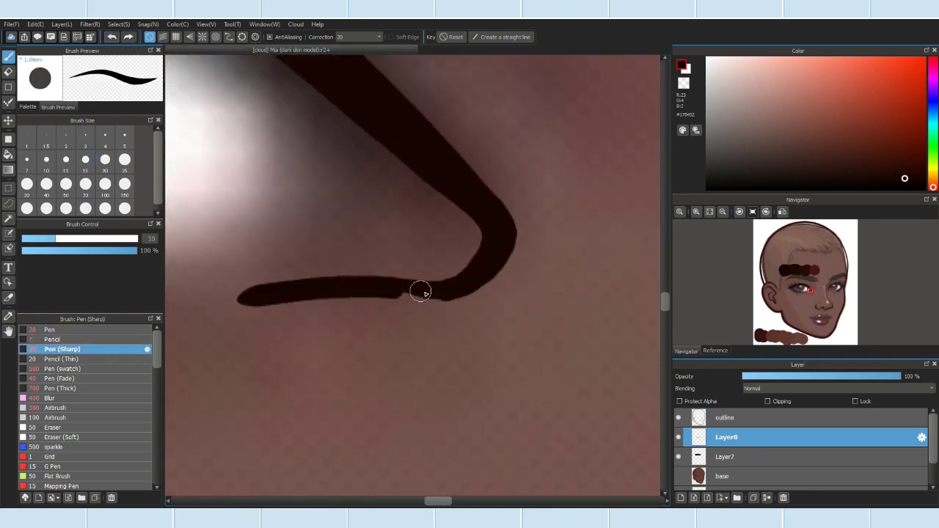
scroll(509, 199, down, 3)
scroll(520, 268, up, 3)
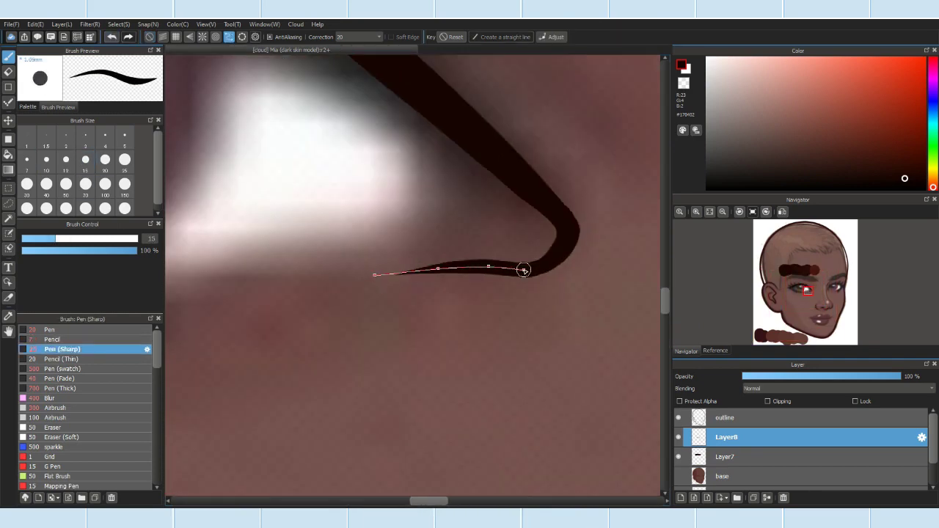
click(570, 123)
scroll(260, 58, up, 1)
Step: Smooth the outer bend of the inner eye corner using Pencil and the eraser at size 7
key(b)
scroll(382, 353, up, 3)
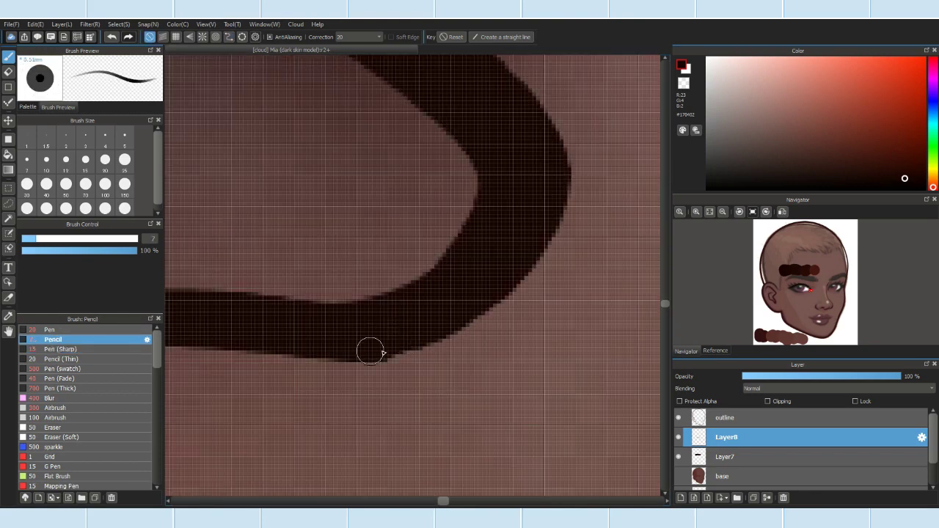
scroll(411, 323, down, 5)
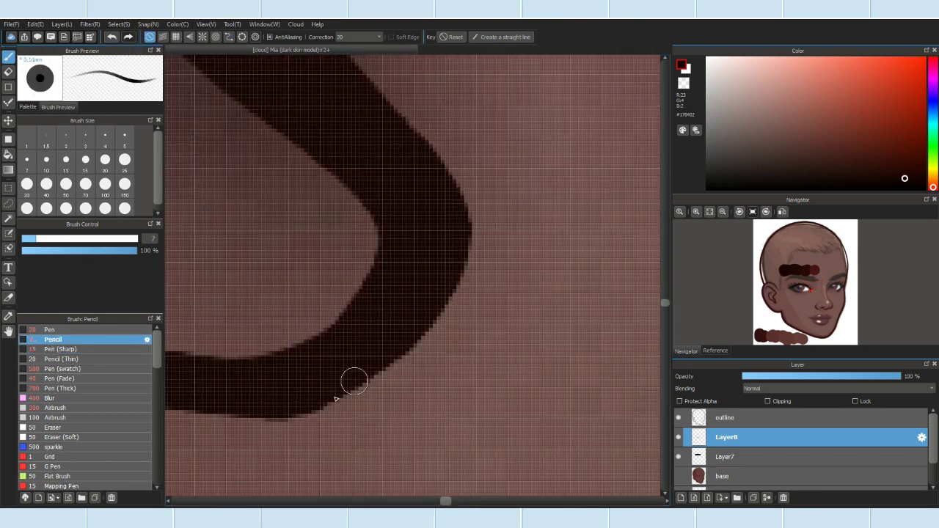
scroll(403, 299, up, 5)
key(e)
scroll(394, 345, down, 4)
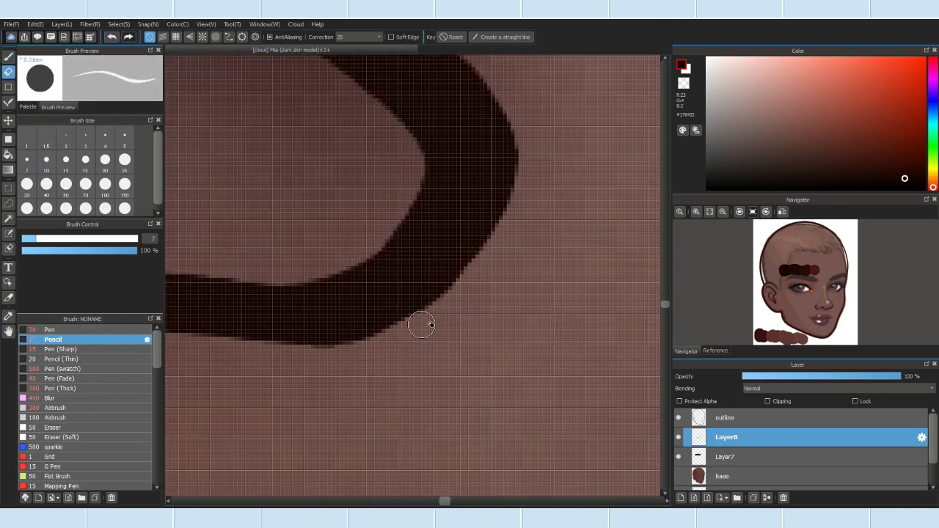
scroll(460, 310, up, 5)
scroll(302, 298, down, 5)
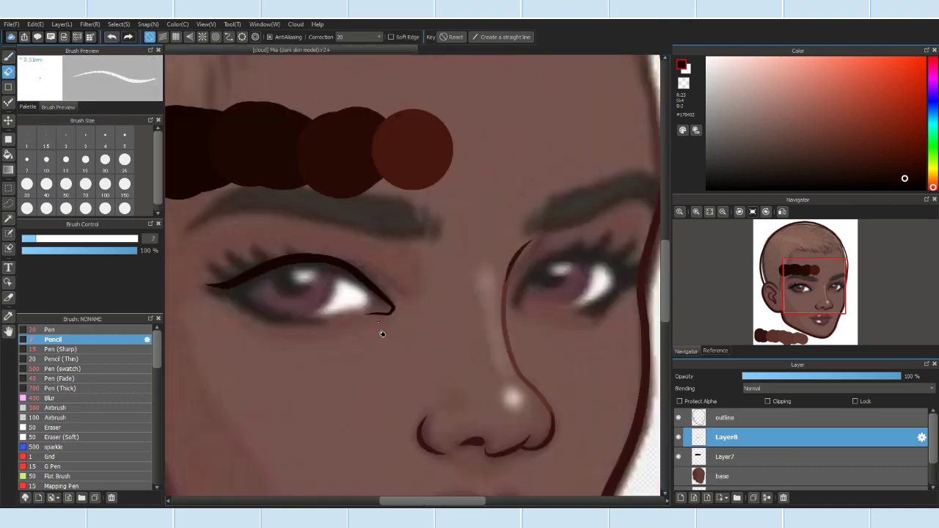
Step: Add a new layer above Layer7 and fit a snap curve along the near eye's lower lash line and outer corner
click(727, 456)
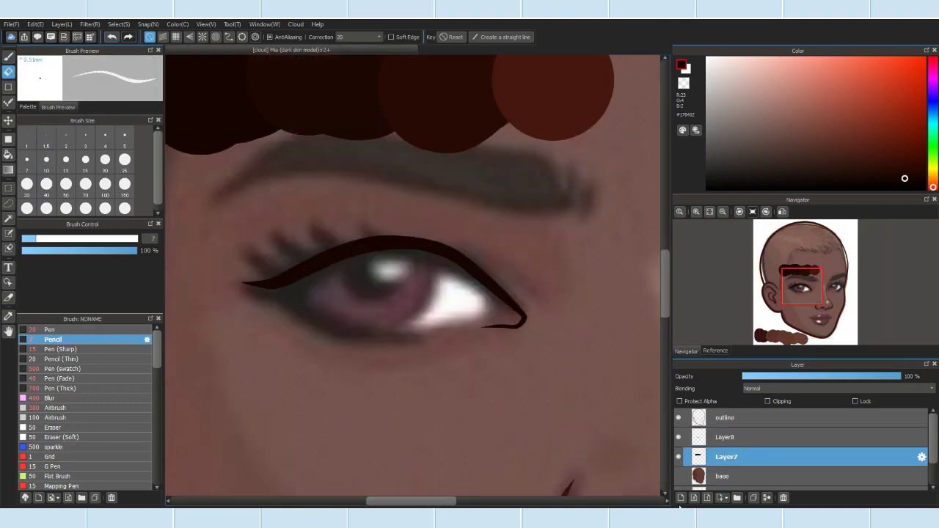
click(681, 497)
drag(449, 329, 335, 334)
click(291, 277)
double_click(318, 261)
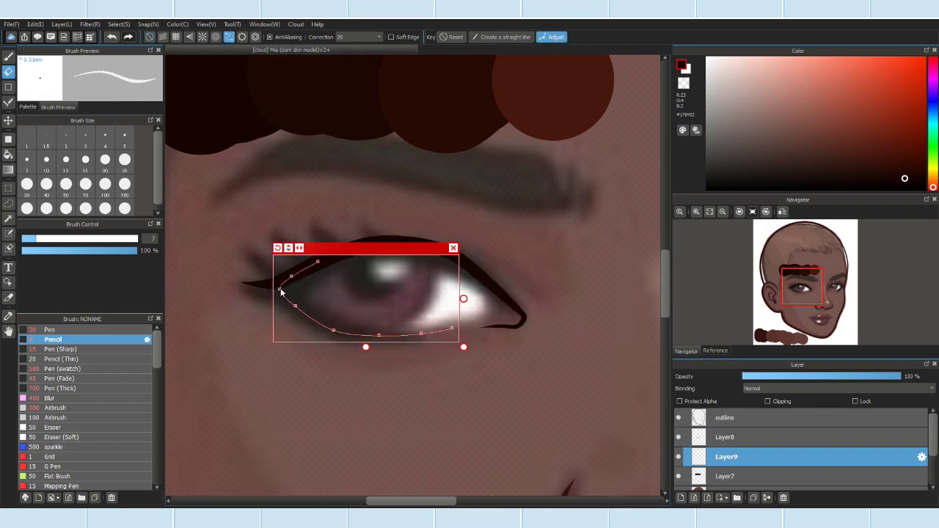
drag(317, 261, 326, 260)
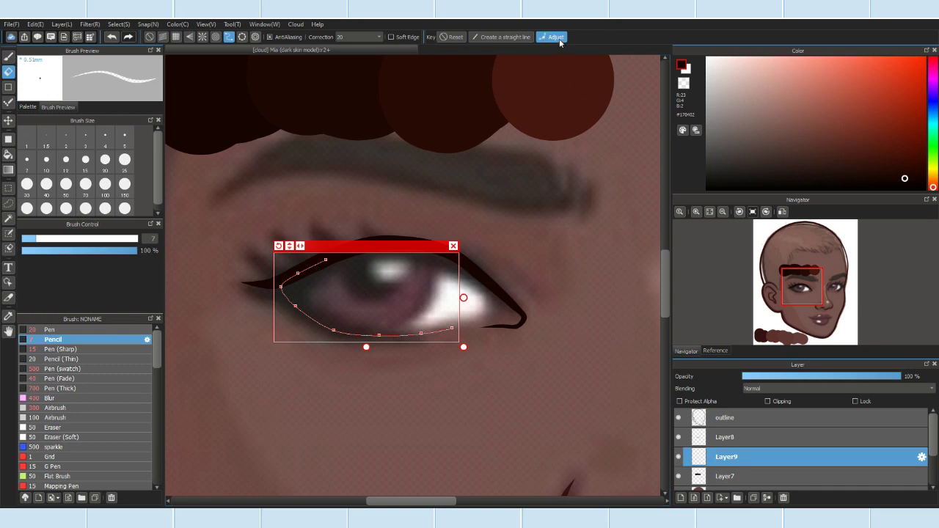
Step: Ink the lower lash line along the curve with Pen (Sharp) at size 40, and remove the curve
key(b)
scroll(474, 335, up, 2)
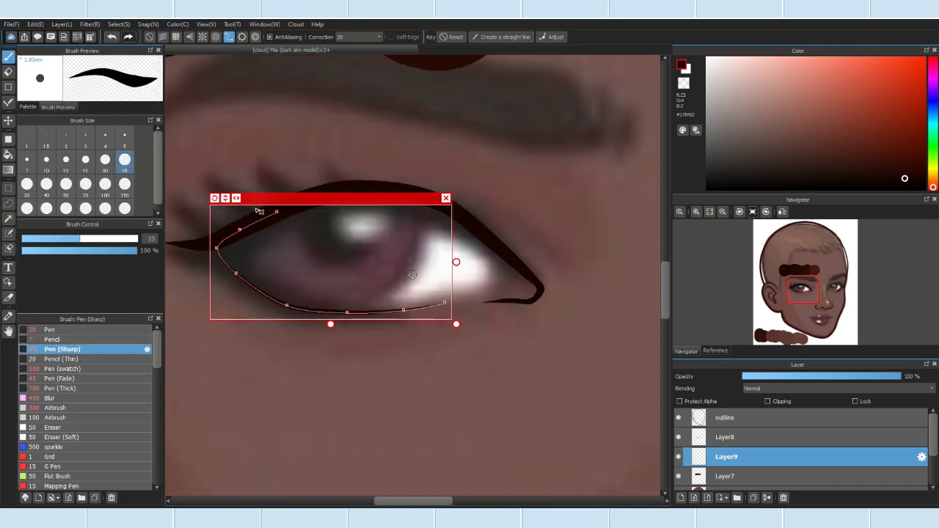
click(46, 184)
scroll(263, 178, up, 2)
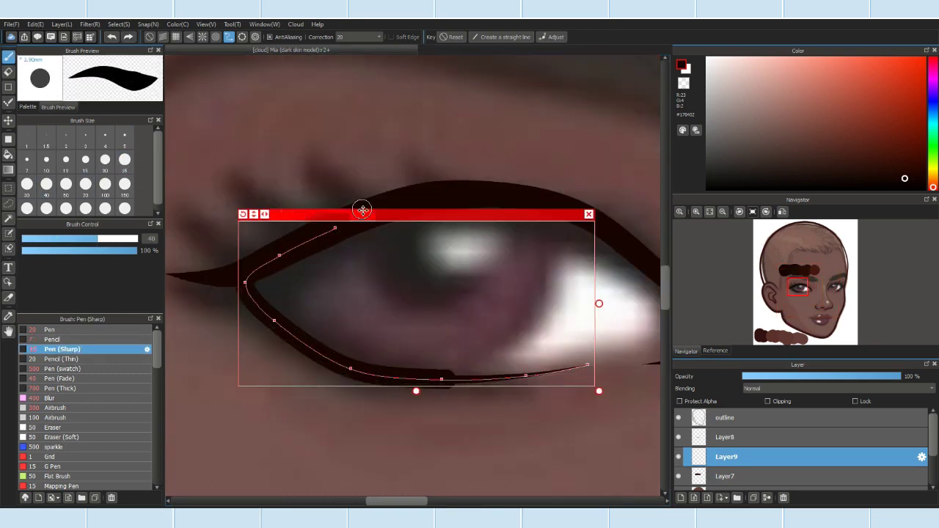
key(Up)
click(589, 214)
Step: Set a snap curve along the lower lash line's outer edge and smooth the edge with Pencil
scroll(286, 329, up, 1)
scroll(285, 329, down, 2)
click(229, 37)
click(268, 291)
click(312, 334)
click(369, 368)
click(406, 382)
scroll(430, 381, up, 1)
scroll(413, 272, up, 1)
scroll(272, 257, down, 4)
Step: Round the inside of the outer eye corner along an adjusted snap curve with Pencil at size 10, and fill the gap
scroll(425, 188, up, 4)
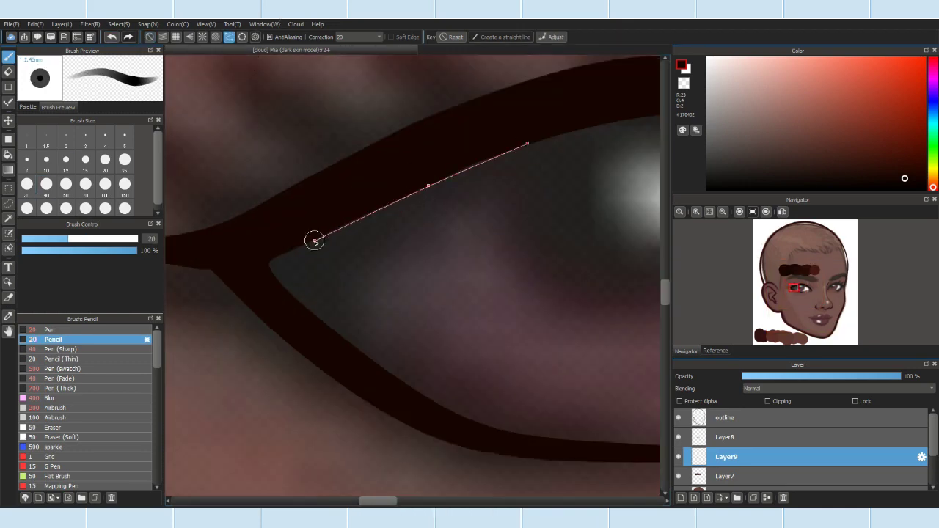
double_click(423, 398)
drag(298, 271, 289, 270)
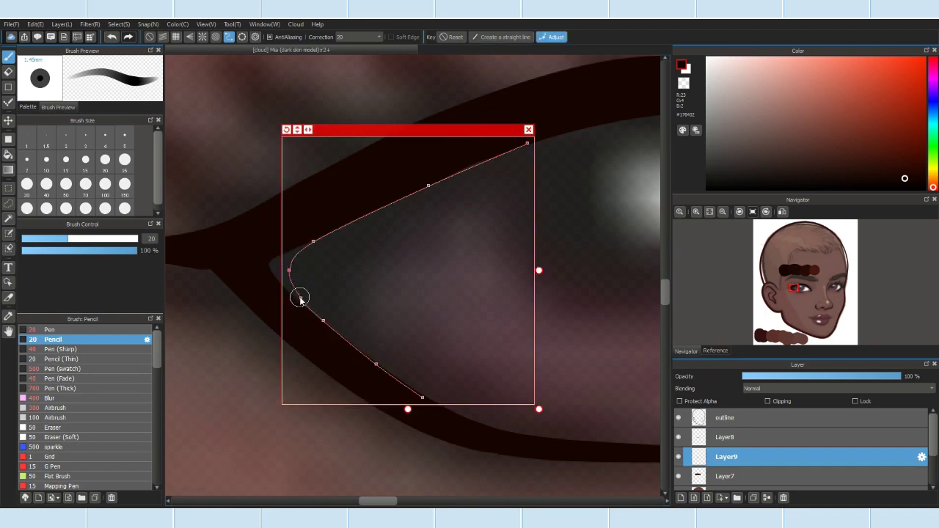
click(46, 159)
key(Return)
scroll(273, 295, up, 2)
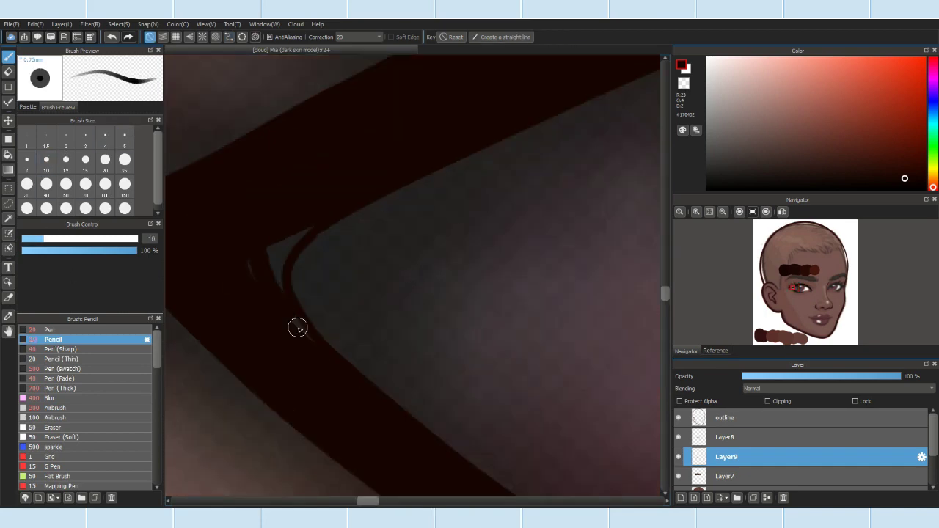
scroll(266, 272, down, 2)
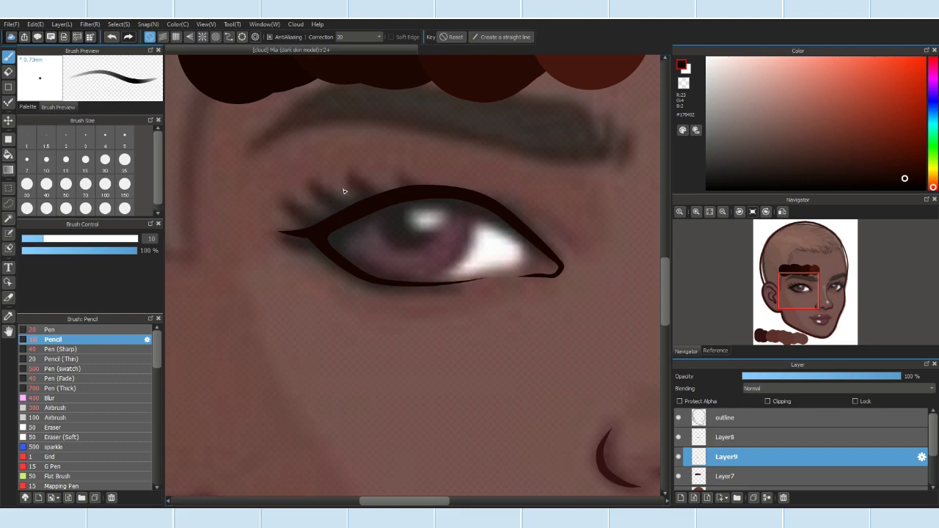
scroll(370, 218, up, 2)
scroll(441, 198, down, 3)
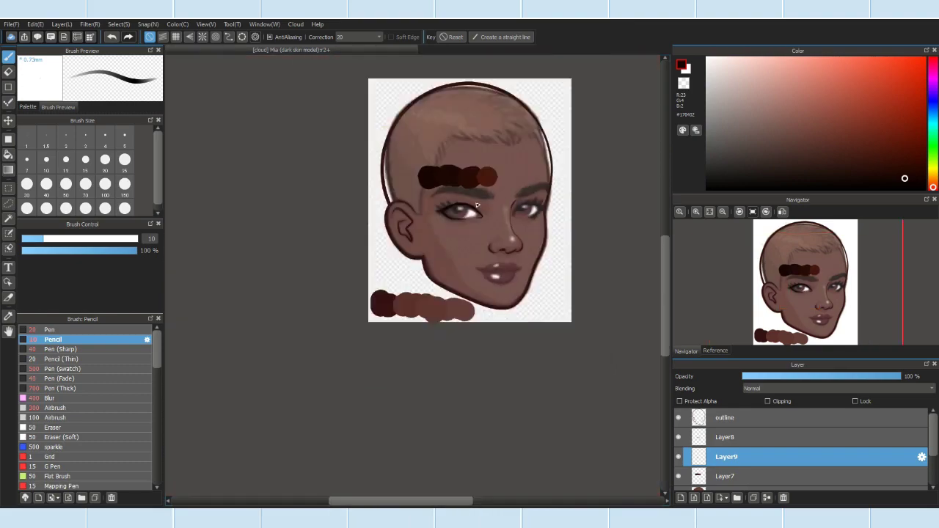
Step: Rework the outer wing of the lash line along a snap curve with Pen (Sharp) at size 50, and remove the curve
scroll(440, 199, up, 3)
click(256, 37)
scroll(394, 255, up, 3)
click(61, 350)
key(bracketright)
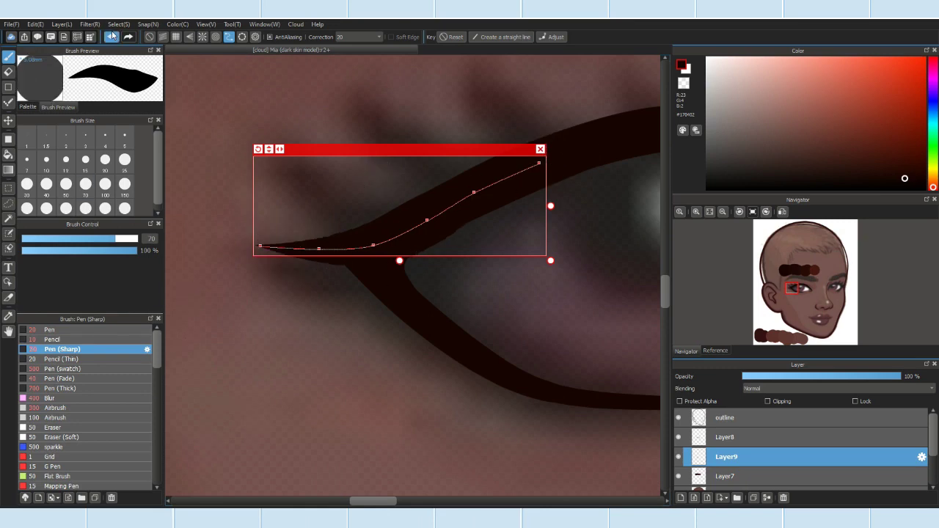
key(bracketleft)
click(540, 149)
scroll(541, 151, down, 4)
scroll(577, 183, up, 3)
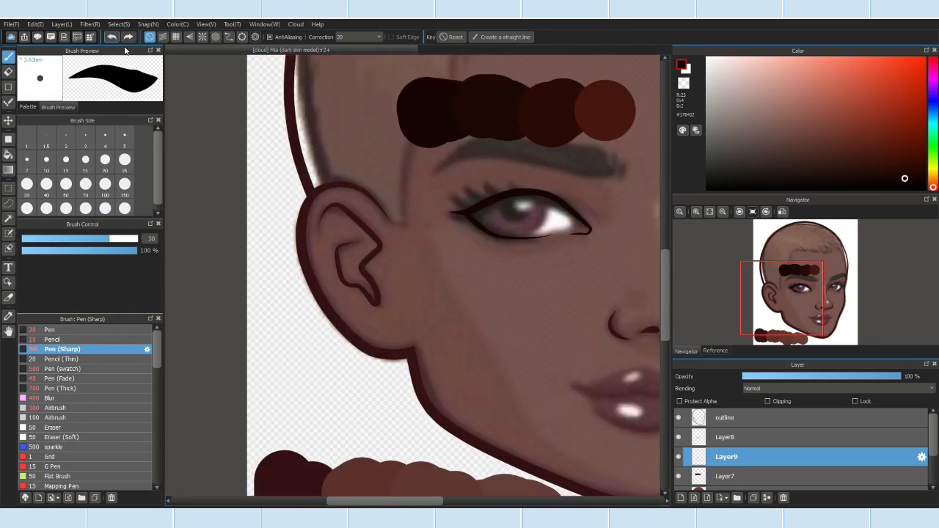
Step: Fill the thin gaps in the near eye's outer lash wing with Pencil at size 10
scroll(576, 182, up, 2)
scroll(577, 183, down, 3)
scroll(501, 130, up, 5)
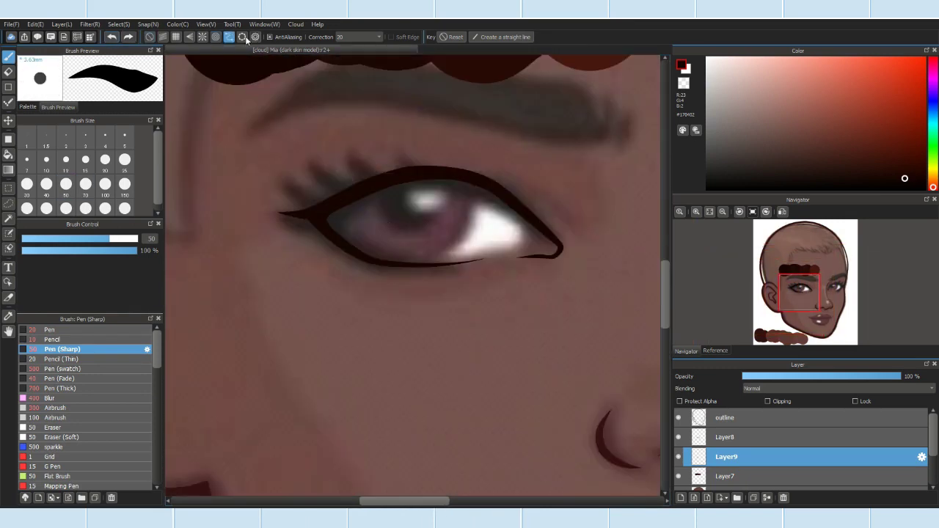
key(ctrl+z)
click(501, 131)
drag(322, 202, 320, 200)
click(51, 339)
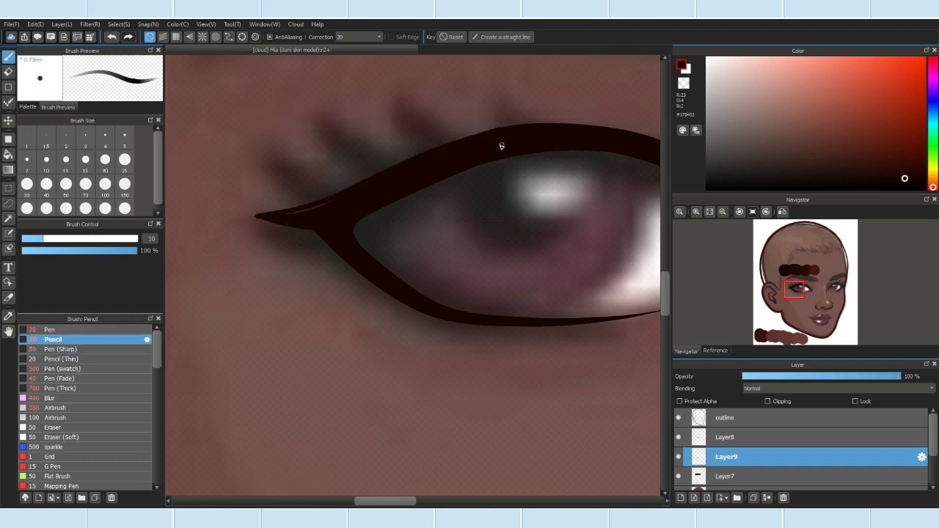
scroll(510, 117, up, 2)
click(640, 163)
Step: Trim the edge and tip of the lash wing with the eraser at sizes 20 and 7
key(e)
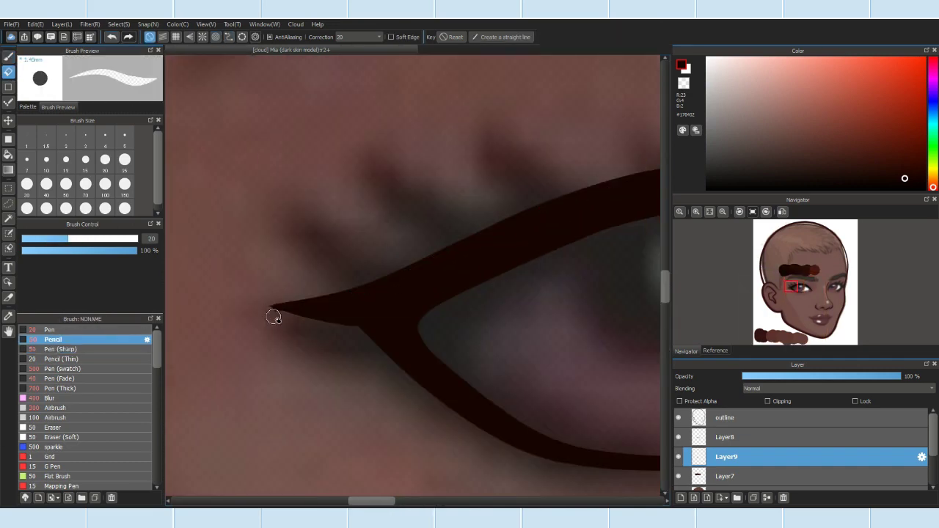
scroll(282, 314, up, 2)
click(112, 40)
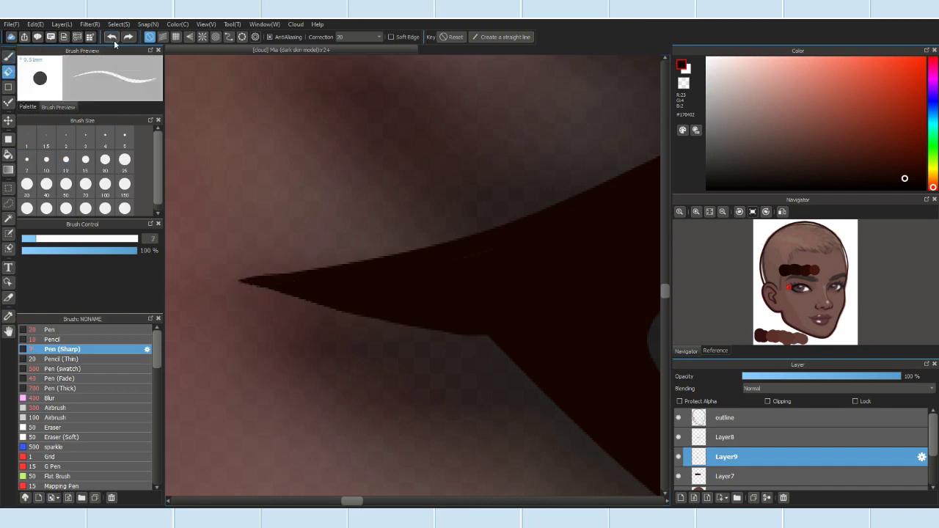
Step: Hide the reference painting to check the lash line against the base shading, and show it again
scroll(419, 294, down, 5)
scroll(680, 453, down, 2)
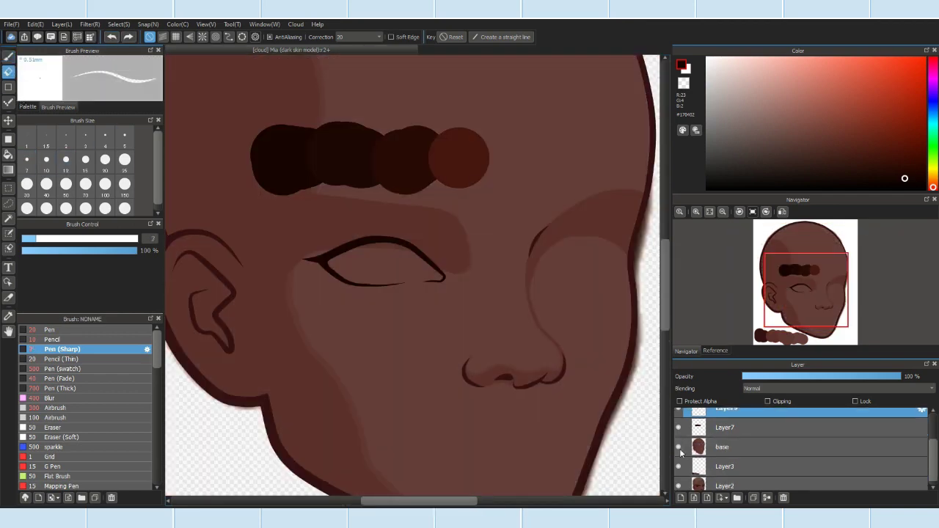
scroll(416, 287, up, 1)
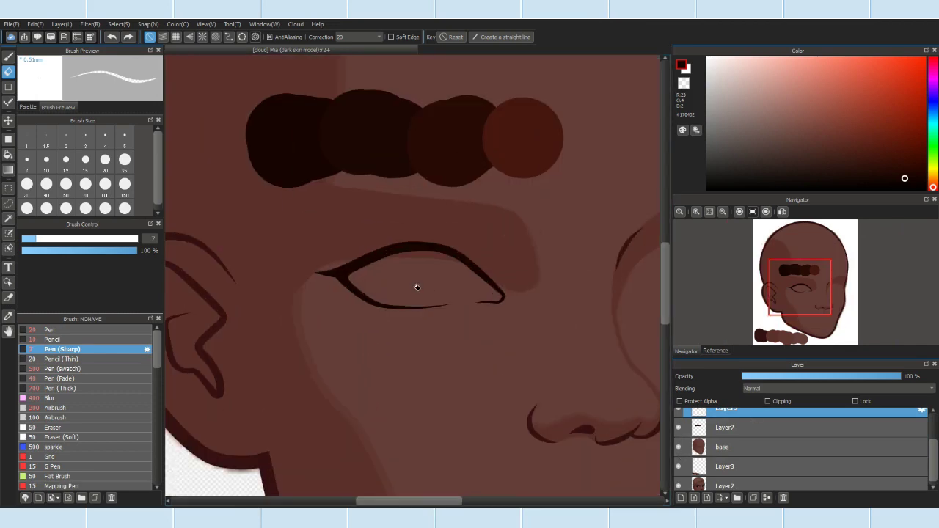
scroll(422, 283, down, 4)
scroll(694, 440, up, 1)
click(678, 459)
scroll(404, 254, up, 4)
scroll(549, 329, down, 4)
Step: Merge Layer8 with Layer9 and create a selection from the merged layer's opacity
click(119, 24)
click(168, 101)
click(767, 498)
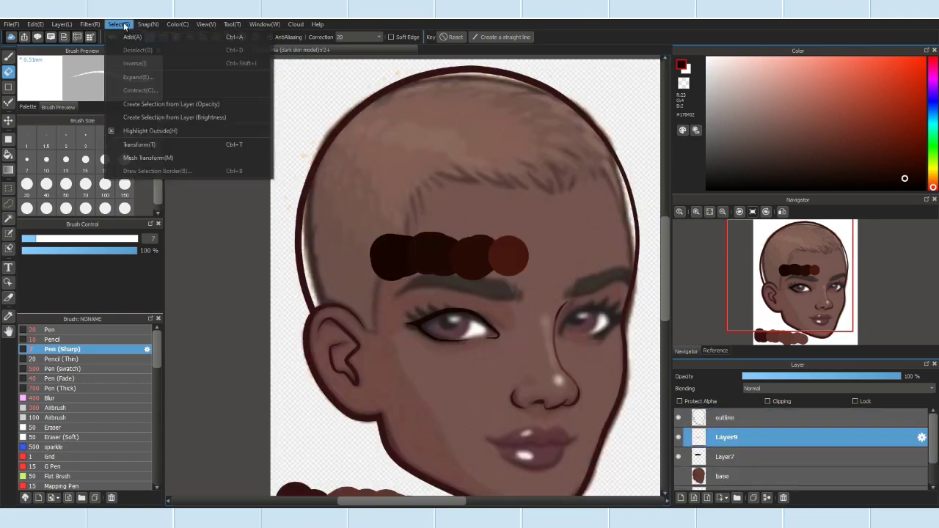
scroll(360, 239, up, 3)
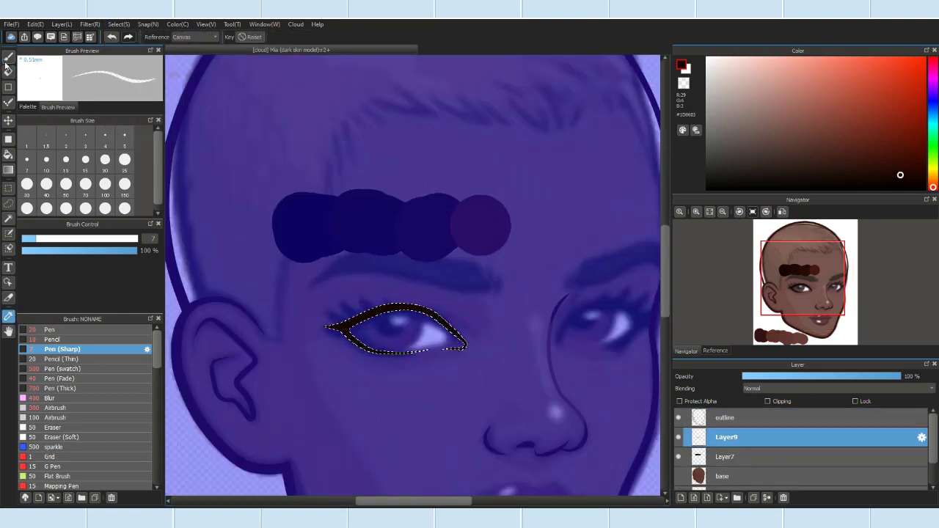
Step: Soften the selected lash line with Blur at 12% opacity, using sizes 400 and 100 around the lower lid and inner corner
click(50, 398)
scroll(416, 325, up, 2)
click(36, 252)
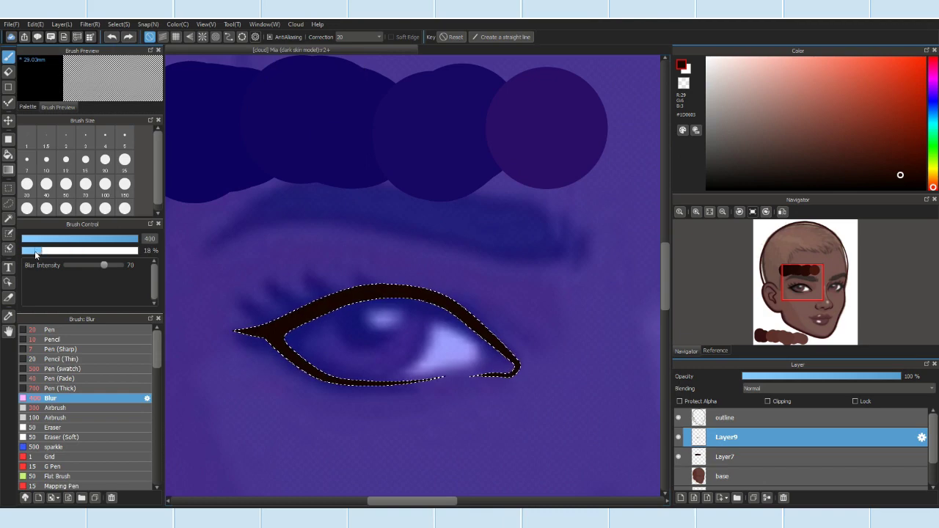
key(ctrl+d)
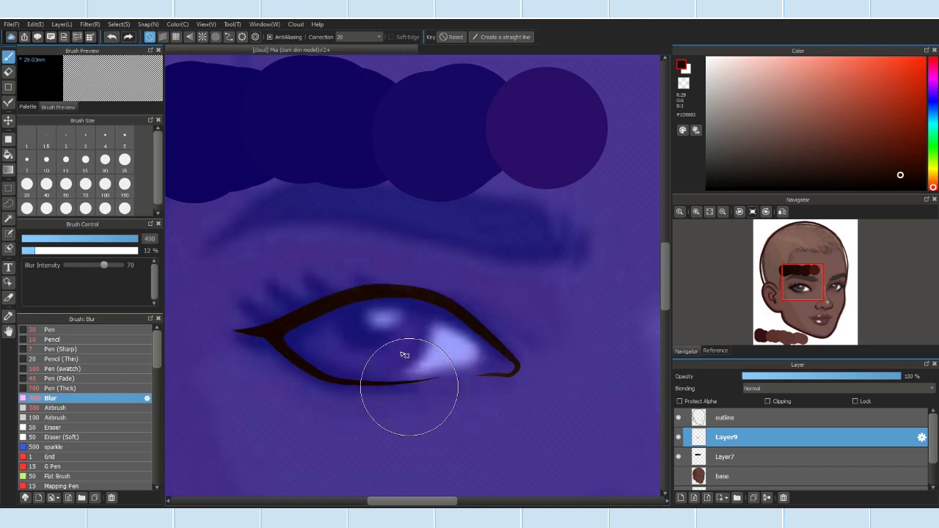
drag(425, 382, 524, 325)
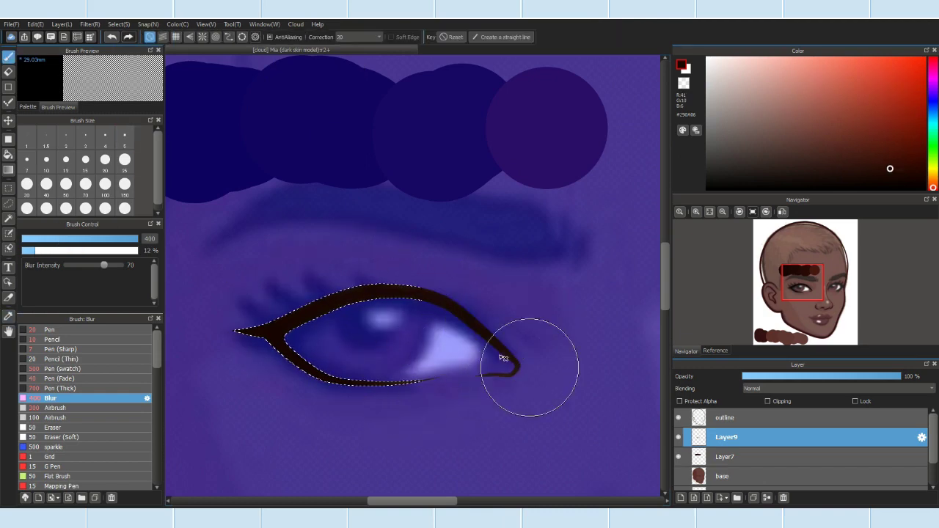
click(105, 183)
scroll(440, 389, up, 2)
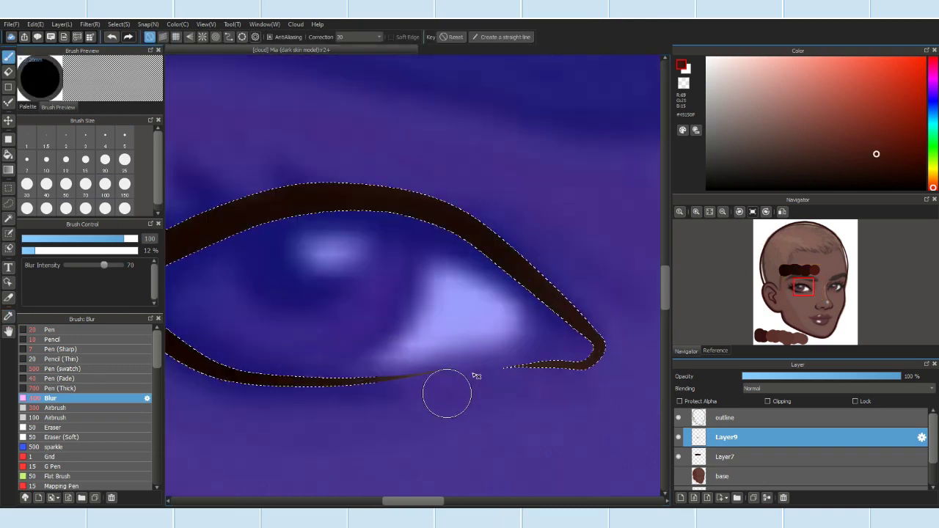
Step: Shade the selected lash line with Airbrush at size 300 and 4% opacity, using dark browns #1D0603 and #290A06
scroll(411, 279, down, 2)
scroll(465, 283, up, 2)
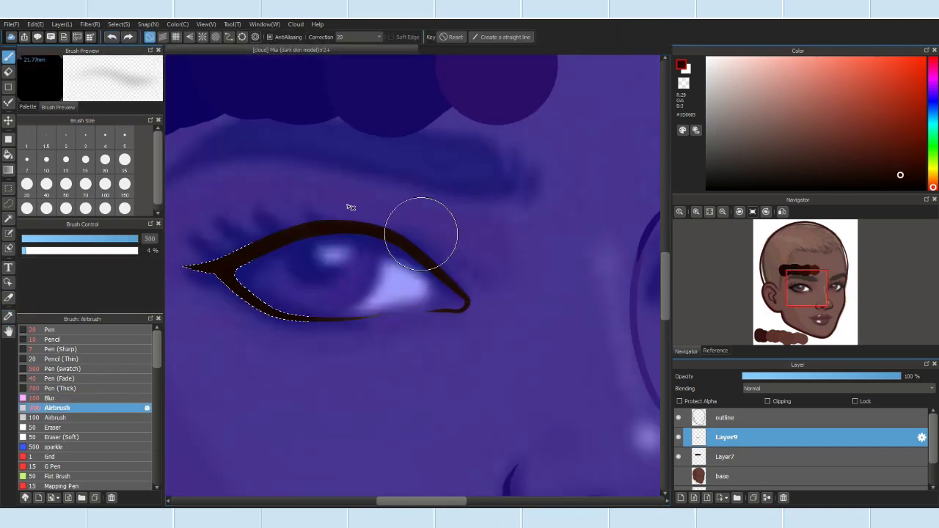
scroll(440, 278, down, 2)
scroll(444, 213, up, 2)
scroll(444, 212, down, 3)
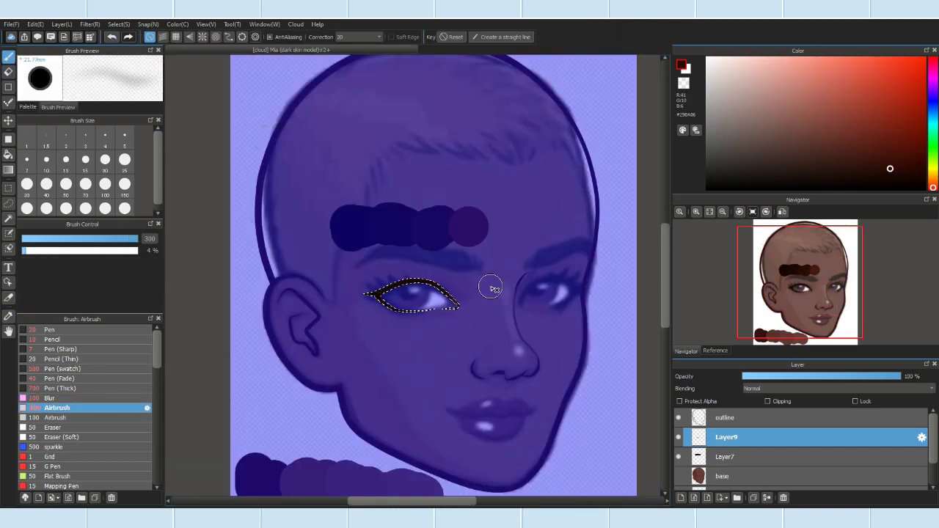
scroll(491, 288, up, 3)
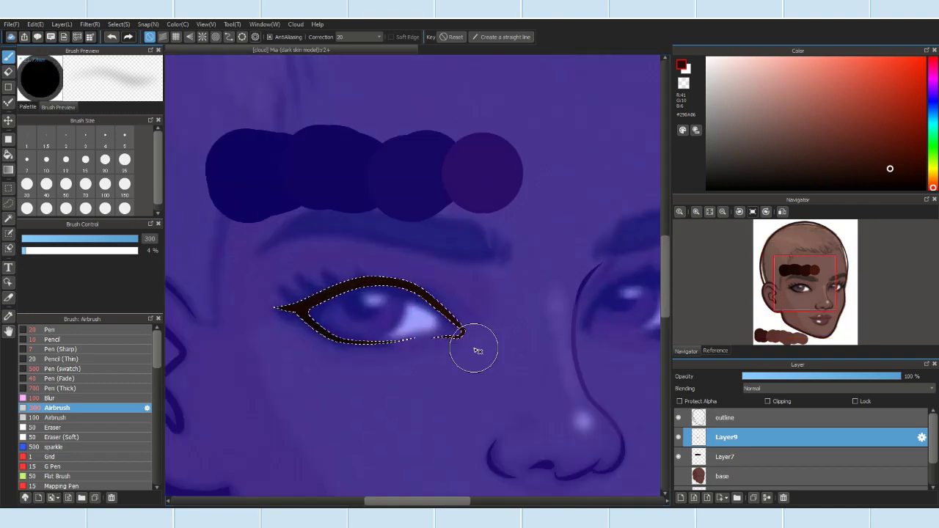
scroll(477, 351, up, 2)
scroll(366, 279, down, 4)
Step: Tint the lash line's inner corner with reddish brown #45150F, sampled from the swatches, using Airbrush at size 300
key(alt)
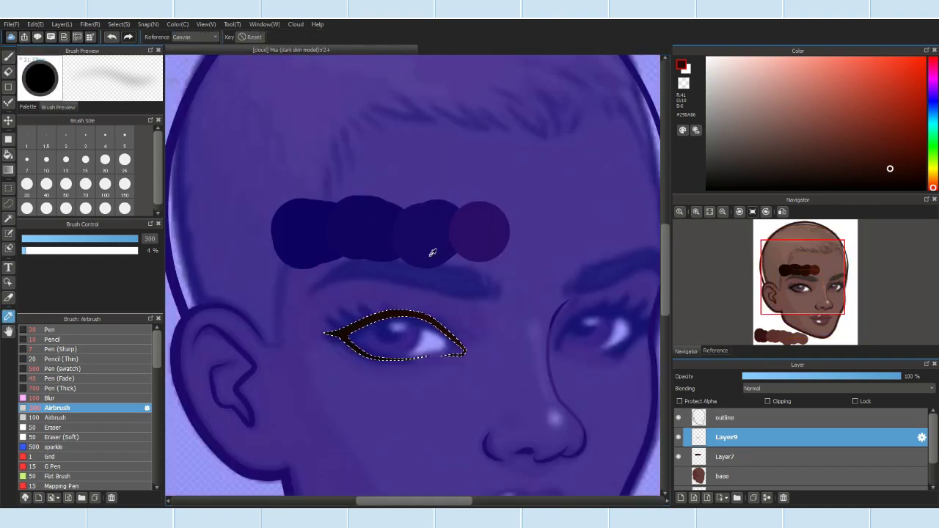
scroll(352, 373, up, 3)
alt+click(430, 349)
scroll(430, 349, down, 3)
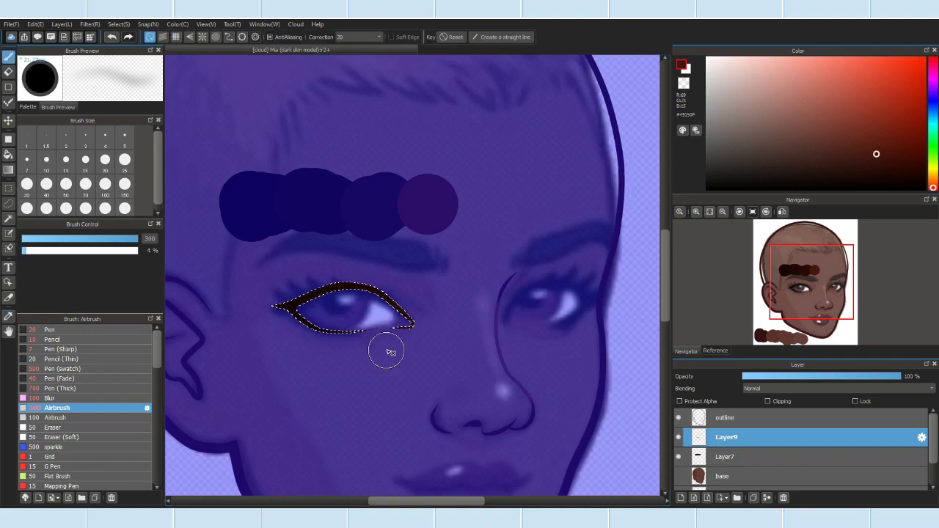
scroll(265, 334, up, 4)
scroll(265, 334, down, 3)
Step: Darken the selected lash line with near-black browns #170402 and #0E0200 using Airbrush down to size 100, and remove the selection
alt+click(189, 251)
scroll(189, 252, up, 3)
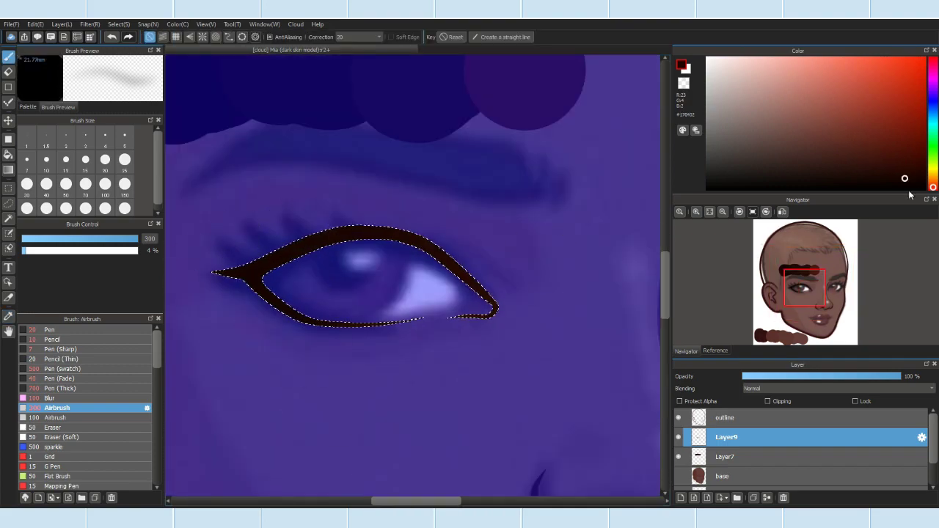
scroll(367, 252, up, 2)
alt+click(304, 294)
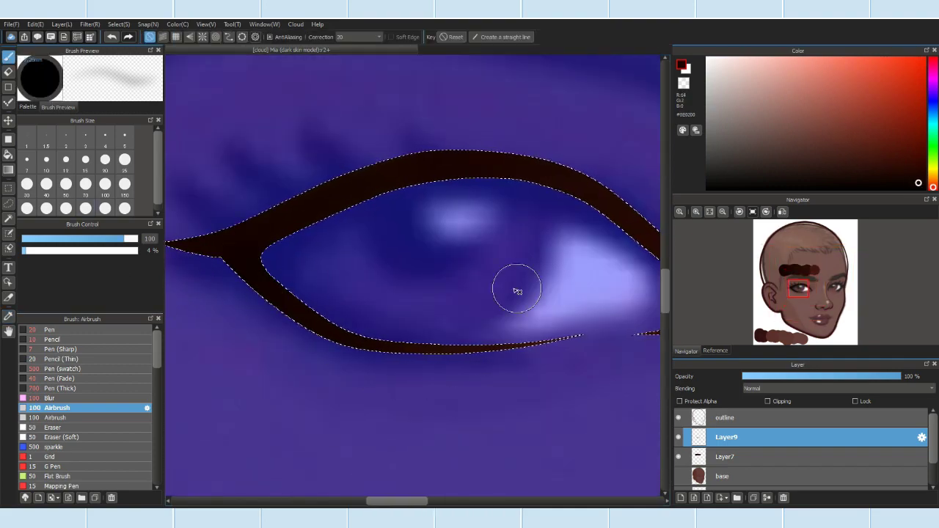
scroll(360, 276, down, 1)
click(118, 24)
click(129, 42)
Step: Duplicate the lash line layer, flip the copy, and rotate and fit it over the far eye with Transform
scroll(375, 264, down, 2)
scroll(541, 279, up, 3)
scroll(507, 301, down, 3)
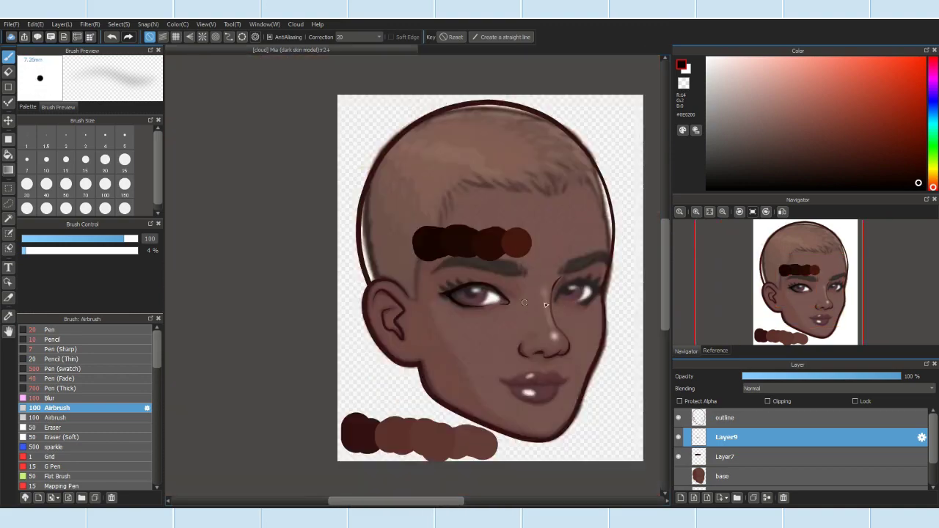
scroll(507, 301, up, 1)
scroll(528, 316, up, 1)
scroll(460, 303, down, 1)
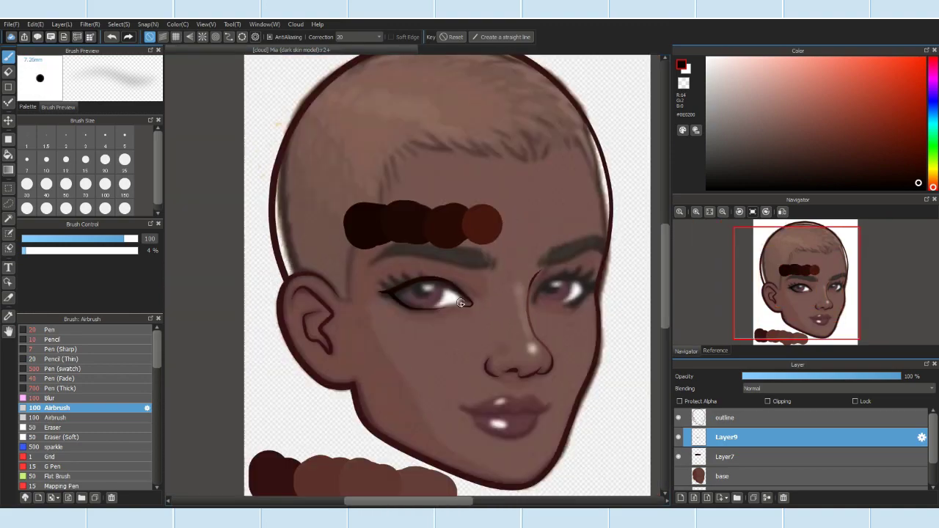
click(754, 498)
click(119, 23)
click(176, 127)
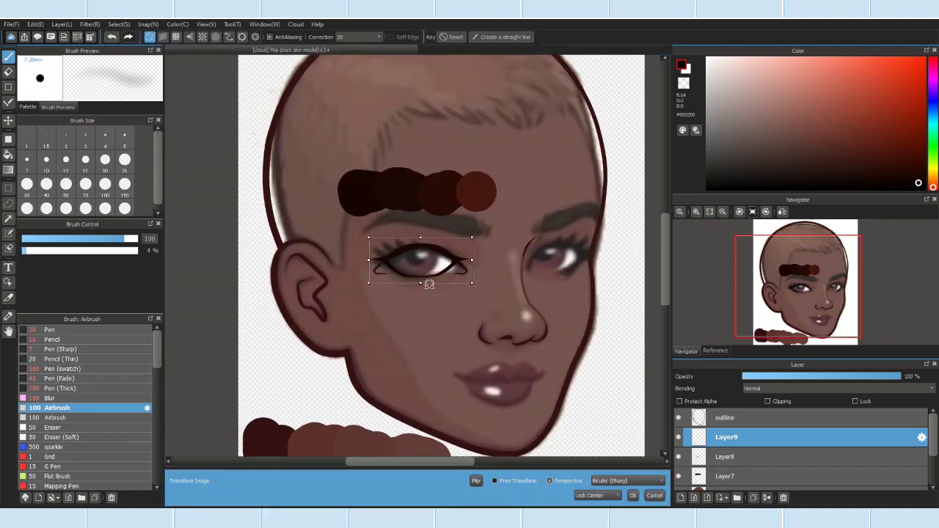
scroll(579, 260, up, 1)
drag(632, 237, 637, 217)
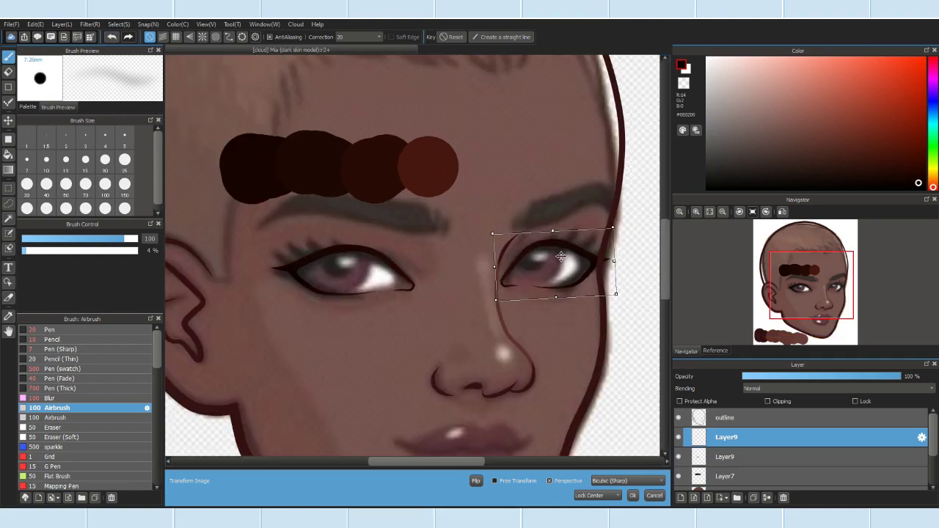
key(Return)
Step: Combine both eyes' lash lines in Layer9 and place the layer above outline
scroll(561, 256, down, 2)
scroll(556, 381, up, 1)
key(ctrl+z)
key(ctrl+z)
scroll(576, 380, down, 1)
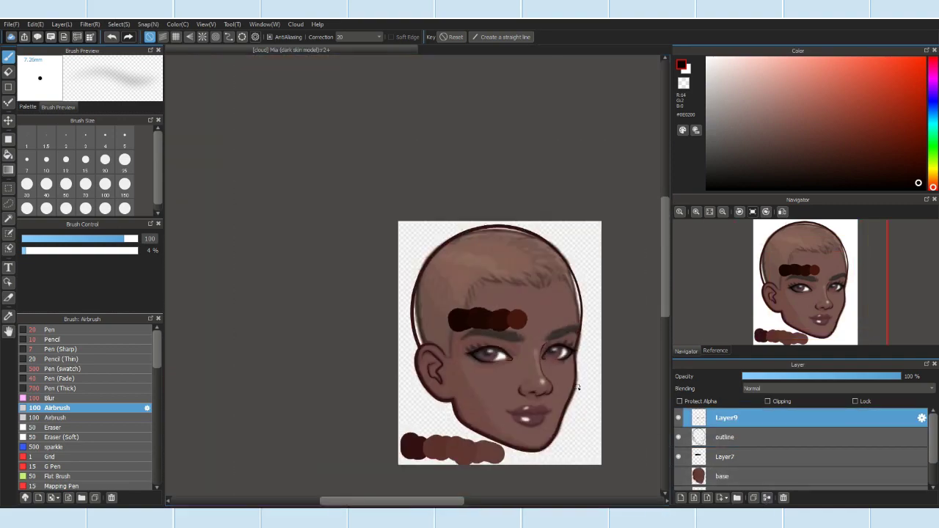
scroll(576, 379, up, 1)
Step: Add a new layer between Layer9 and outline, and set Pen (Sharp) to dark reddish brown #341012
click(680, 435)
click(680, 499)
scroll(455, 308, up, 2)
alt+click(458, 293)
click(63, 350)
Step: Place a snap curve above the near eye for its upper lid crease, and set Pen (Sharp) to size 20
scroll(441, 293, down, 1)
scroll(446, 290, up, 2)
click(552, 36)
scroll(440, 279, down, 2)
scroll(440, 279, up, 3)
scroll(441, 279, down, 3)
scroll(451, 278, up, 2)
drag(451, 278, 453, 279)
click(105, 159)
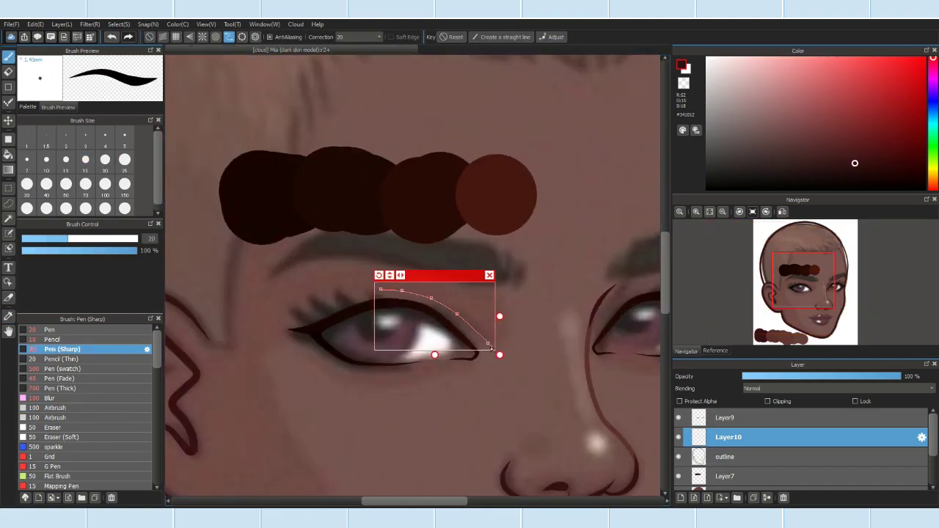
Step: Ink the near eye's upper lid crease along the curve, remove the curve, and duplicate the crease layer
scroll(411, 279, down, 3)
scroll(411, 279, up, 4)
click(148, 25)
click(170, 170)
scroll(411, 279, down, 3)
scroll(411, 279, up, 2)
scroll(411, 279, up, 2)
Step: Flip the copied lid crease and fit it above the far eye's inner half with Transform
click(148, 24)
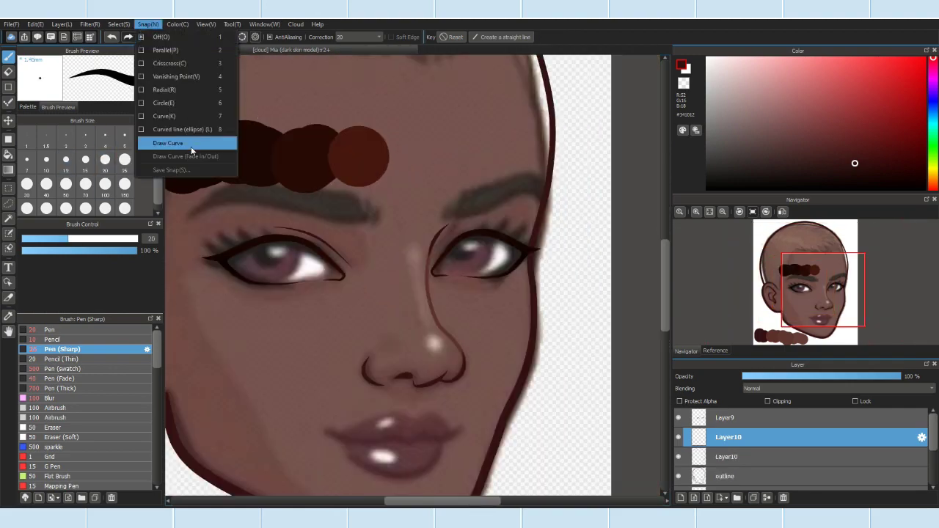
key(Escape)
key(ctrl+t)
drag(323, 223, 461, 221)
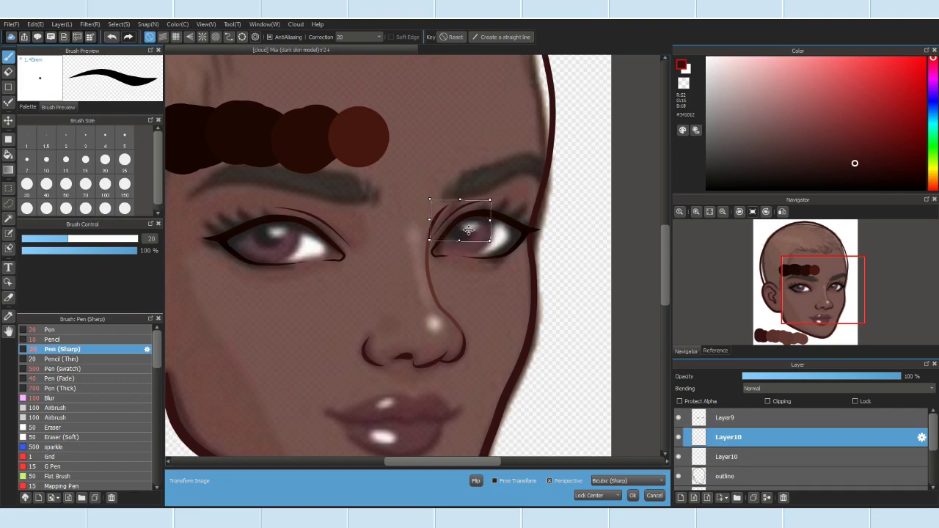
key(Return)
Step: Fine-tune the far eye's crease placement with the Move tool and move the lower Layer10 up the layer stack
scroll(512, 188, down, 3)
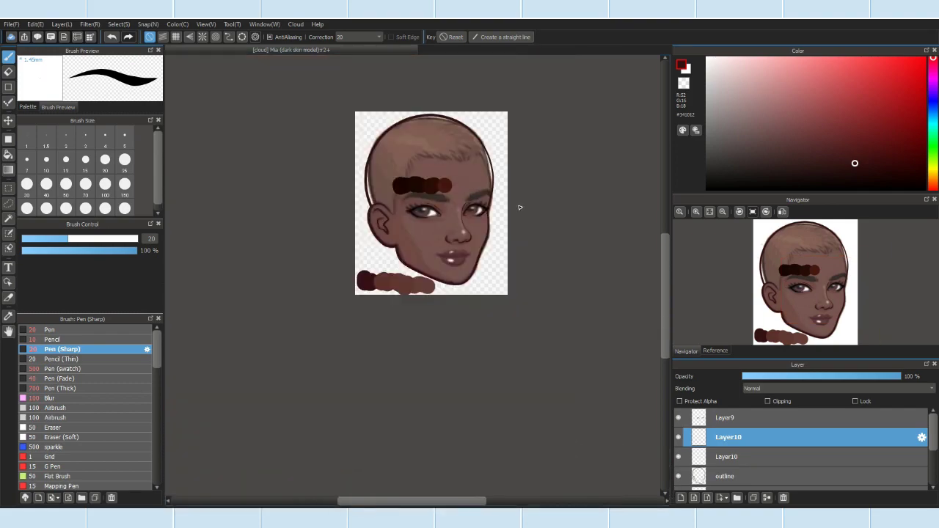
scroll(327, 268, up, 4)
scroll(428, 319, down, 3)
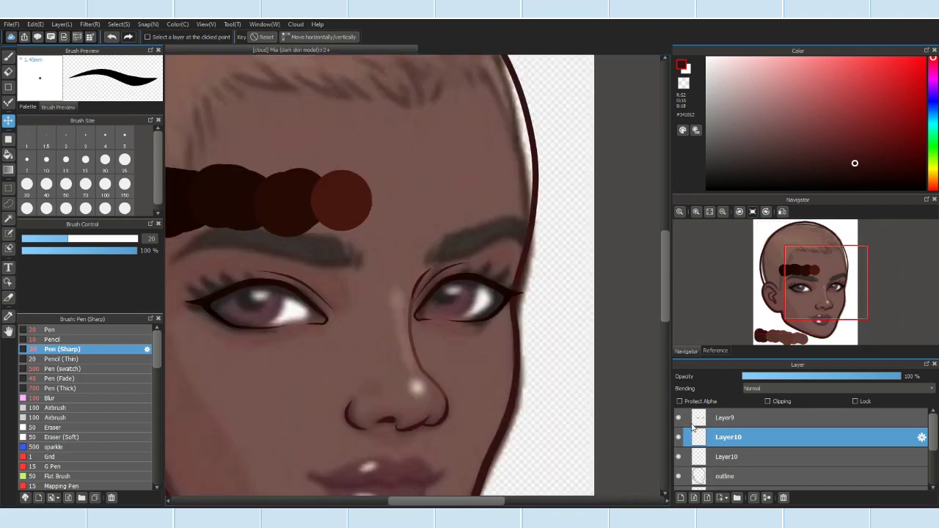
scroll(345, 343, down, 2)
scroll(373, 314, up, 2)
scroll(373, 314, up, 2)
drag(727, 456, 727, 440)
key(ctrl+minus)
double_click(731, 457)
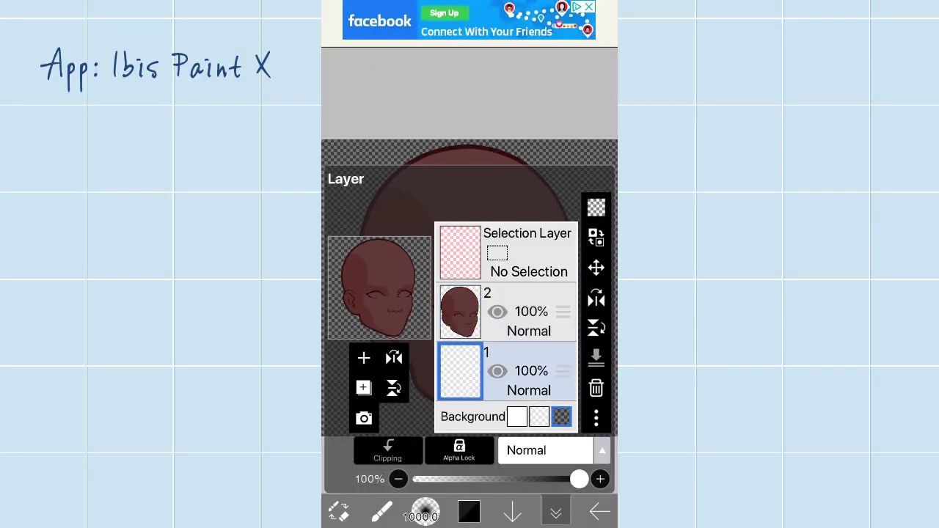
Step: Switch to ibis Paint X and select the head's skin areas and outline on layer 2 with the Magic Wand in add mode
click(556, 512)
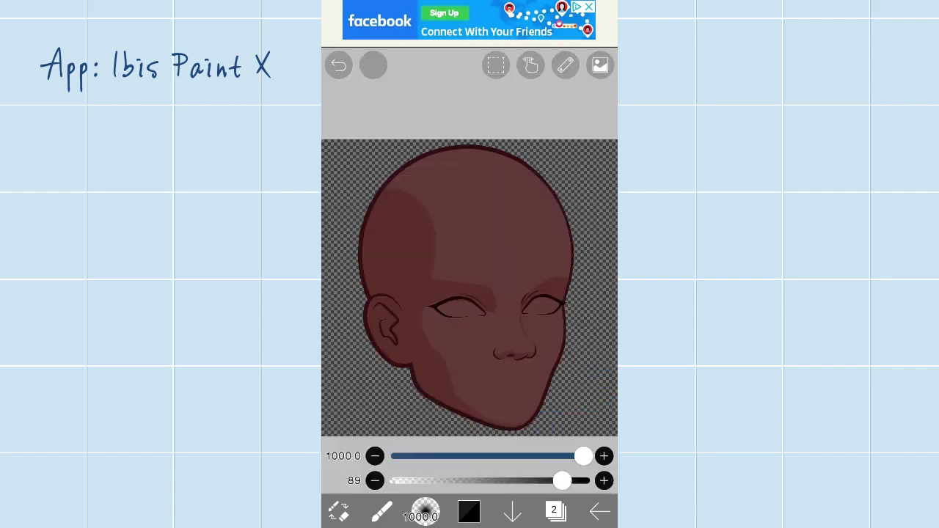
scroll(469, 293, up, 5)
click(369, 293)
scroll(469, 293, down, 5)
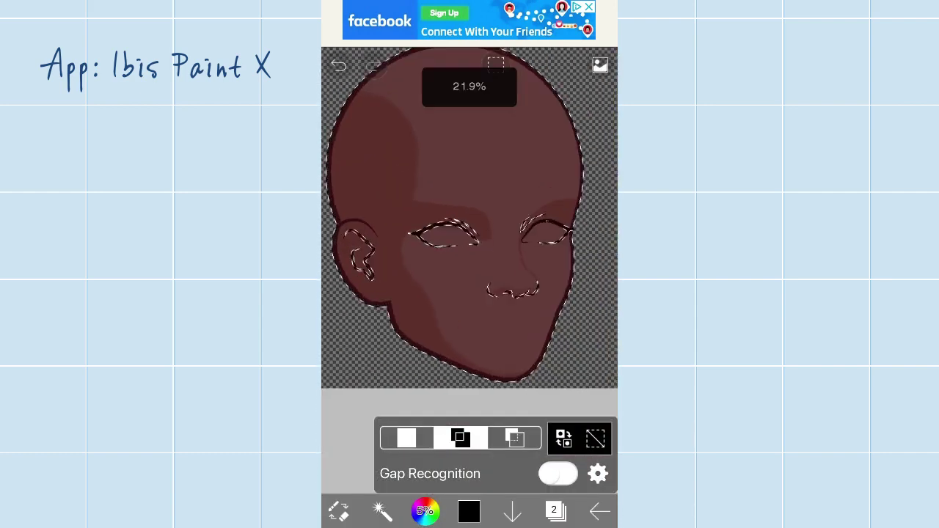
Step: Fill the unselected ear, eye and nose lines on the Selection Layer using an 83 px brush at 100% opacity
click(555, 511)
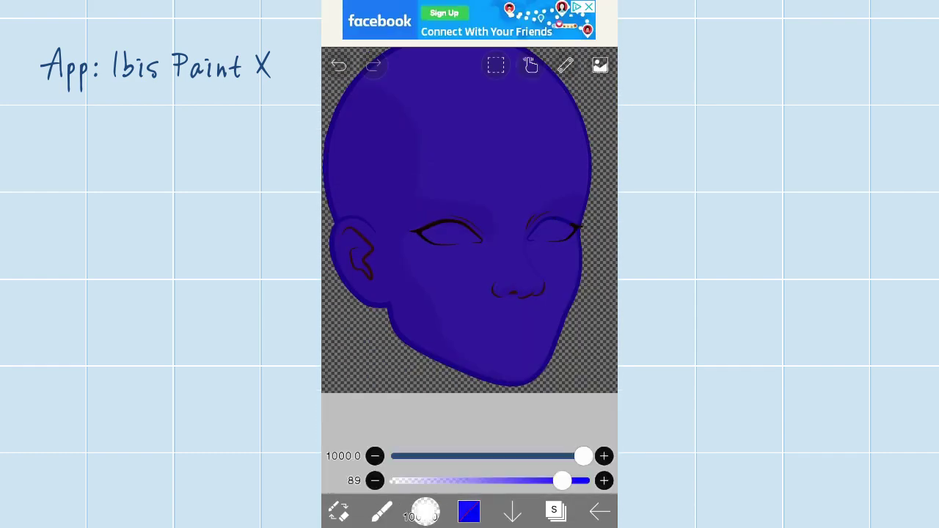
scroll(469, 242, up, 5)
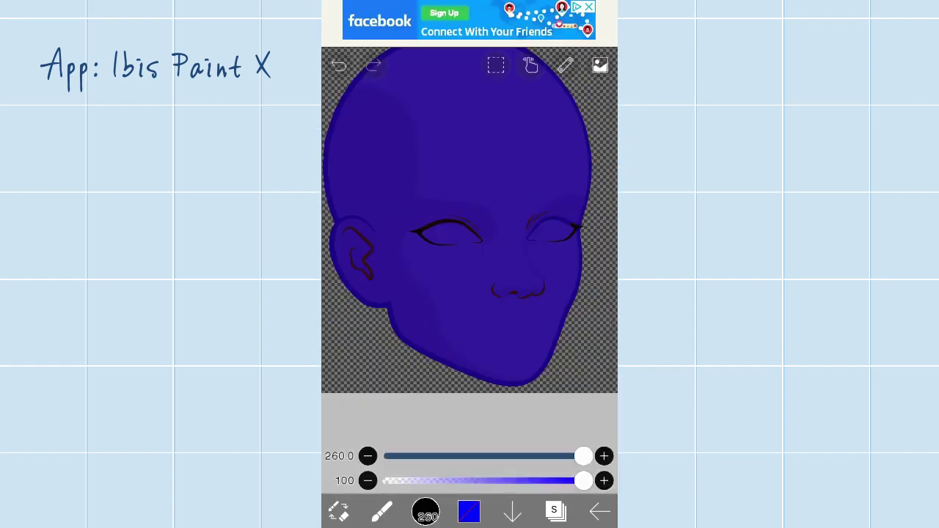
scroll(470, 257, down, 2)
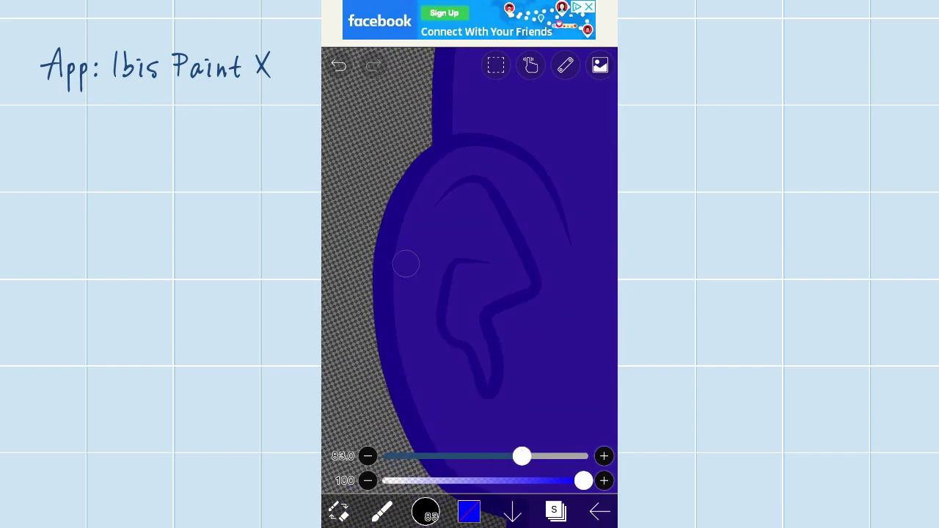
scroll(470, 257, up, 5)
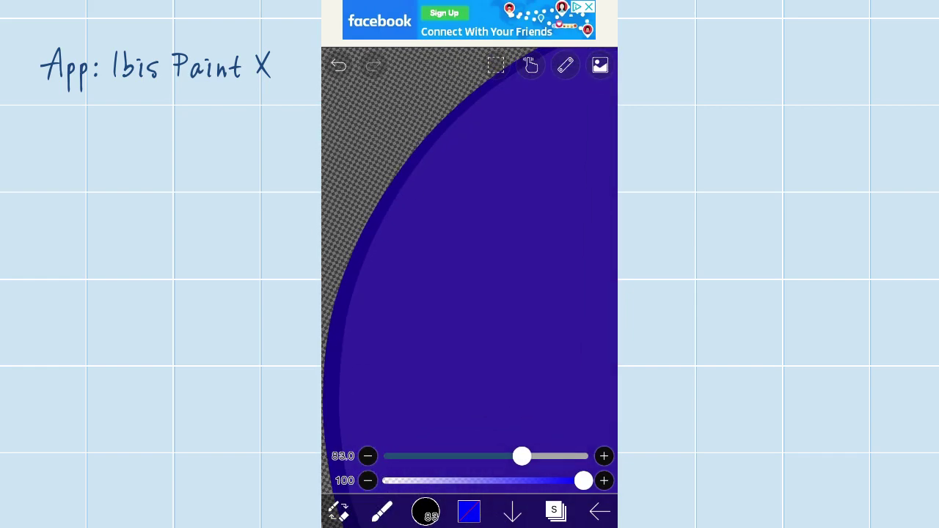
scroll(470, 257, down, 4)
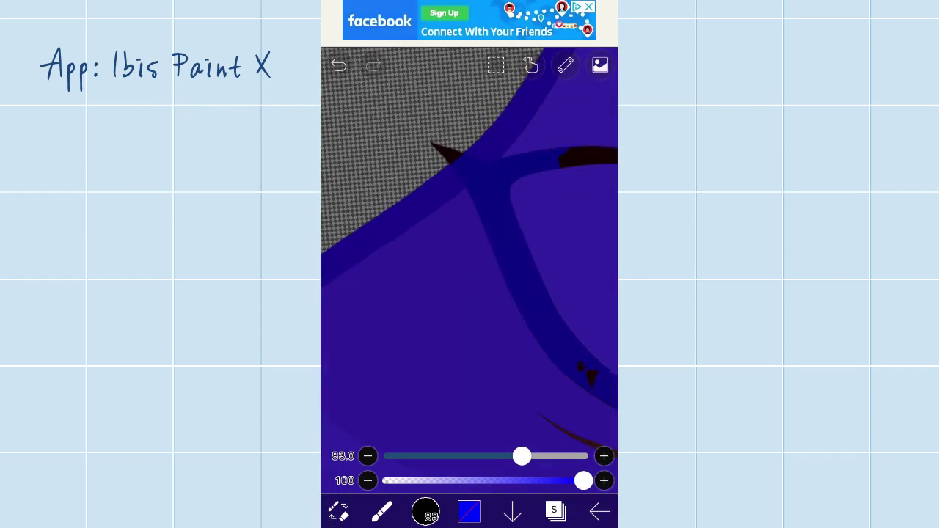
scroll(470, 257, up, 5)
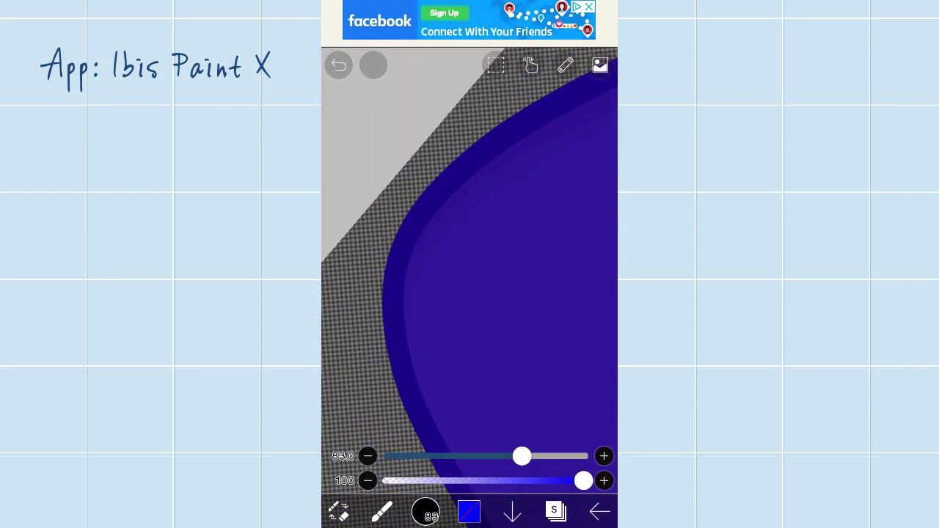
scroll(470, 257, down, 5)
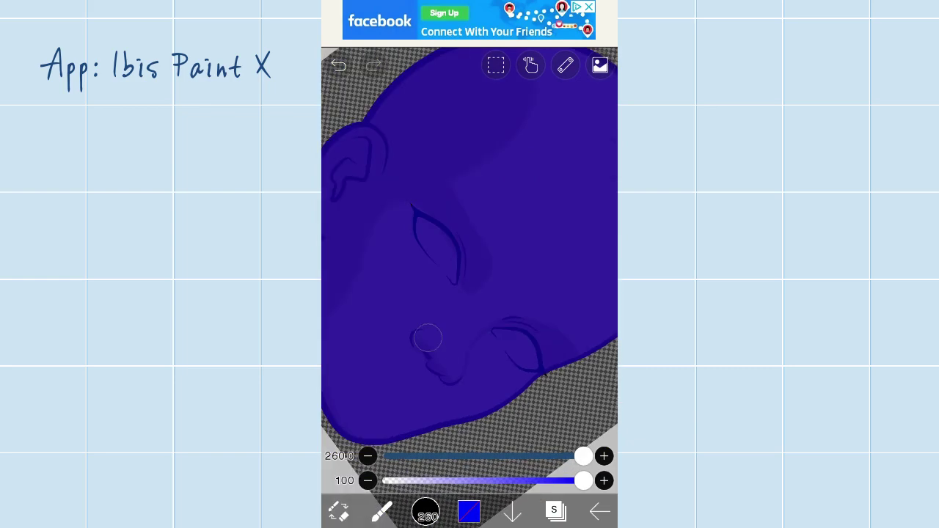
Step: Check the filled head selection with the brush at 260 px, and make layer 2 the active layer
scroll(470, 257, down, 3)
click(555, 511)
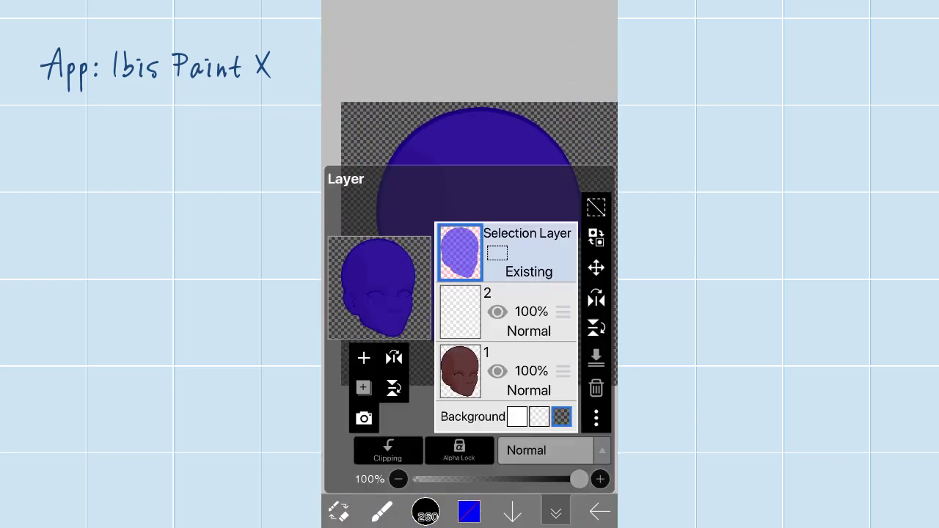
click(556, 511)
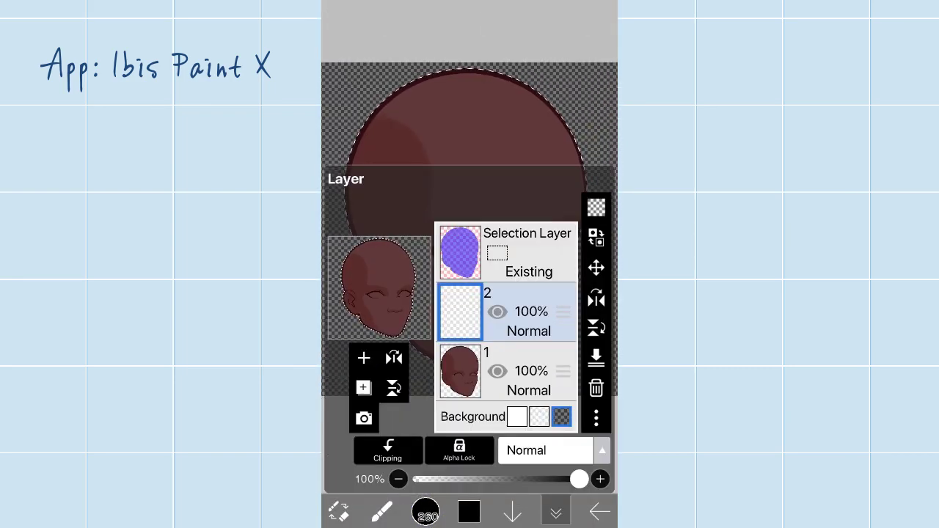
click(555, 511)
Step: Cover the start of the head outline on layer 2 with soft skin-coloured airbrush strokes, undoing the unwanted stroke
scroll(470, 257, up, 5)
mouse_move(583, 481)
mouse_down()
mouse_move(457, 480)
mouse_move(582, 481)
mouse_up()
scroll(470, 279, down, 5)
scroll(470, 279, up, 5)
key(ctrl+z)
mouse_move(477, 330)
mouse_down()
mouse_move(571, 94)
mouse_move(493, 250)
mouse_move(431, 419)
mouse_move(476, 221)
mouse_move(528, 220)
mouse_up()
Step: Airbrush over the dark outline around the skull in skin colour at 1000 px and 100% opacity
mouse_move(583, 456)
mouse_down()
mouse_move(531, 457)
mouse_move(559, 456)
mouse_up()
drag(470, 331, 470, 184)
mouse_move(470, 308)
mouse_down()
mouse_move(440, 250)
mouse_move(419, 262)
mouse_move(440, 294)
mouse_up()
drag(559, 456, 583, 457)
drag(433, 110, 380, 278)
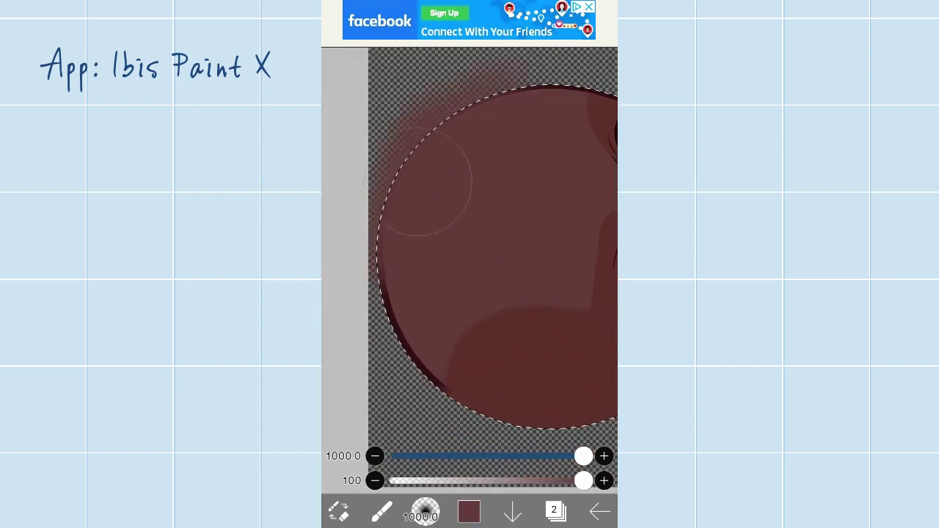
drag(528, 107, 381, 286)
drag(422, 378, 459, 407)
mouse_move(469, 279)
mouse_down()
mouse_move(444, 235)
mouse_move(452, 243)
mouse_up()
Step: Dismiss the battery alert and airbrush over the outline beside the far eye, cheek and chin at 404 px
drag(583, 456, 520, 457)
mouse_move(470, 279)
mouse_down()
mouse_move(440, 243)
mouse_move(418, 257)
mouse_move(472, 304)
mouse_up()
drag(520, 457, 546, 457)
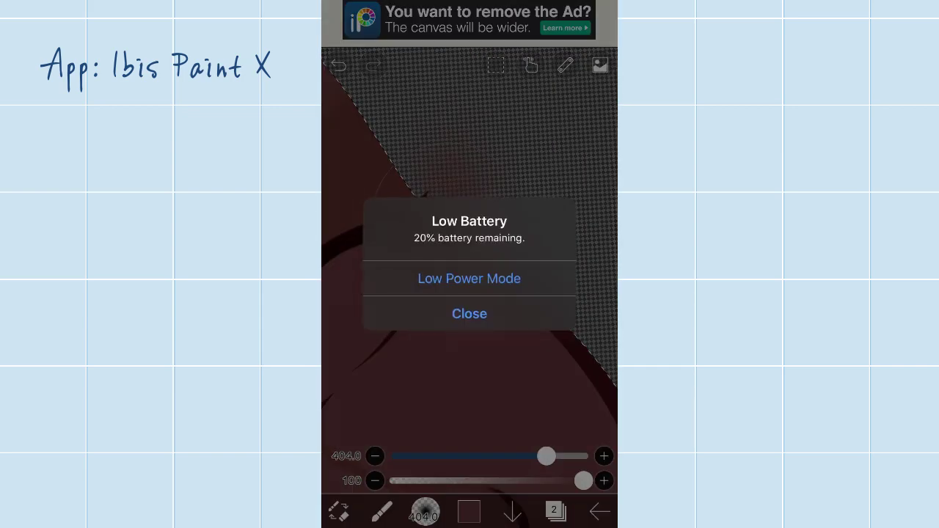
click(469, 312)
drag(470, 294, 415, 157)
drag(517, 334, 525, 304)
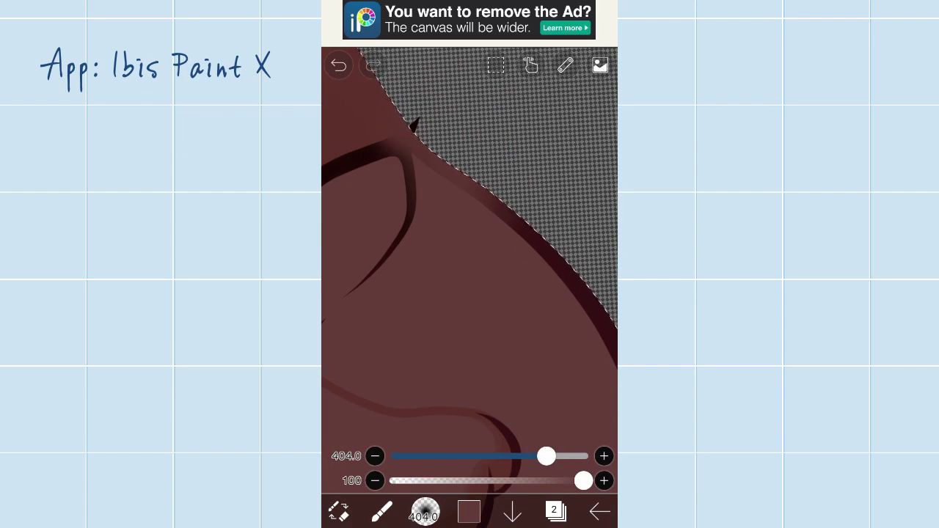
drag(430, 135, 477, 250)
drag(547, 132, 554, 356)
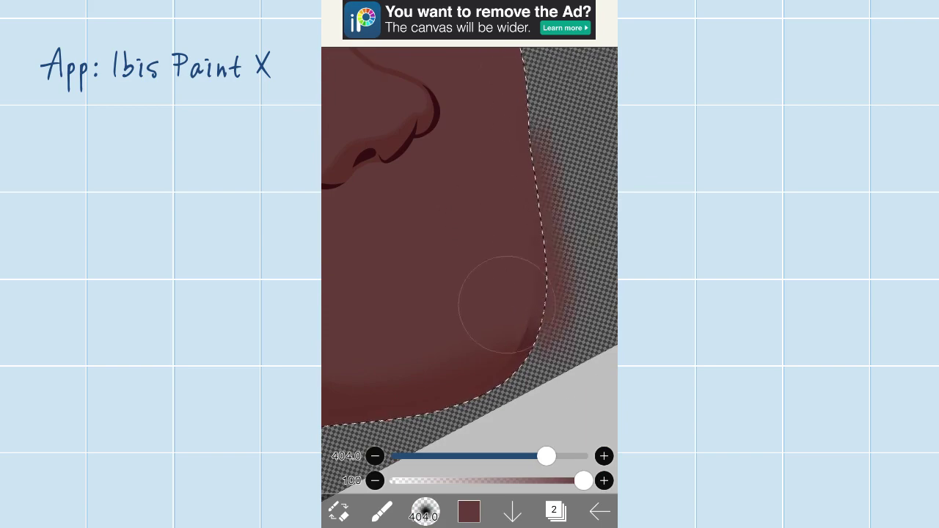
mouse_move(470, 257)
mouse_down()
mouse_move(470, 220)
mouse_move(470, 242)
mouse_up()
Step: Soften the edge of the near cheek's shadow with a 285 px airbrush at 41% opacity, undoing the unwanted stroke
drag(584, 481, 473, 481)
mouse_move(469, 294)
mouse_down()
mouse_move(463, 279)
mouse_move(453, 297)
mouse_up()
click(452, 297)
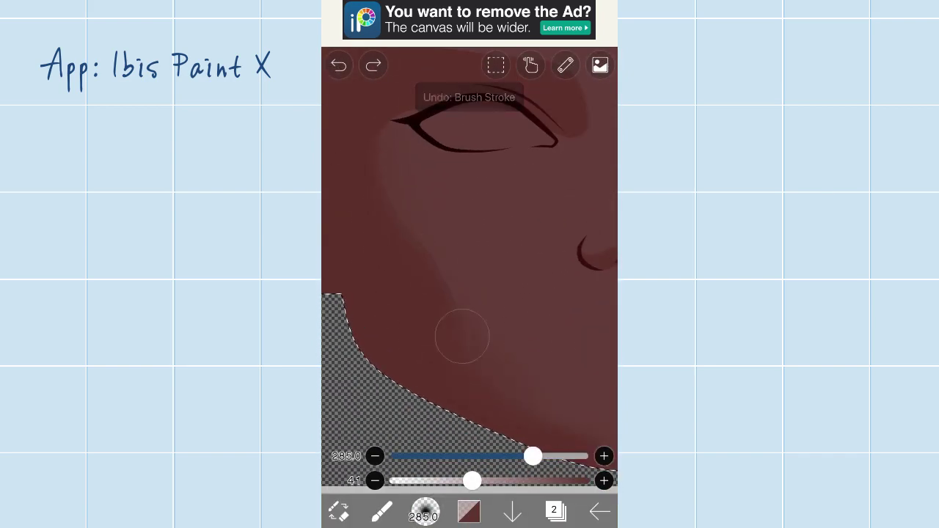
mouse_move(373, 158)
mouse_down()
mouse_move(436, 315)
mouse_move(469, 279)
mouse_move(463, 264)
mouse_move(470, 293)
mouse_move(455, 242)
mouse_up()
Step: Blend the shadow across the forehead and the side of the skull with a 1000 px airbrush at 27% opacity
drag(532, 456, 583, 456)
drag(470, 279, 440, 184)
drag(472, 481, 446, 481)
drag(470, 279, 433, 243)
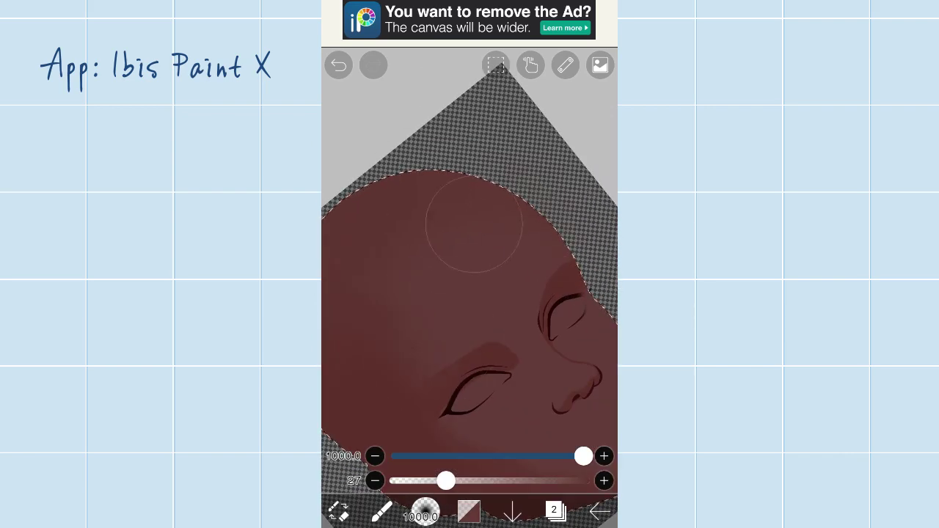
mouse_move(470, 279)
mouse_down()
mouse_move(433, 242)
mouse_move(455, 264)
mouse_move(429, 231)
mouse_move(448, 220)
mouse_up()
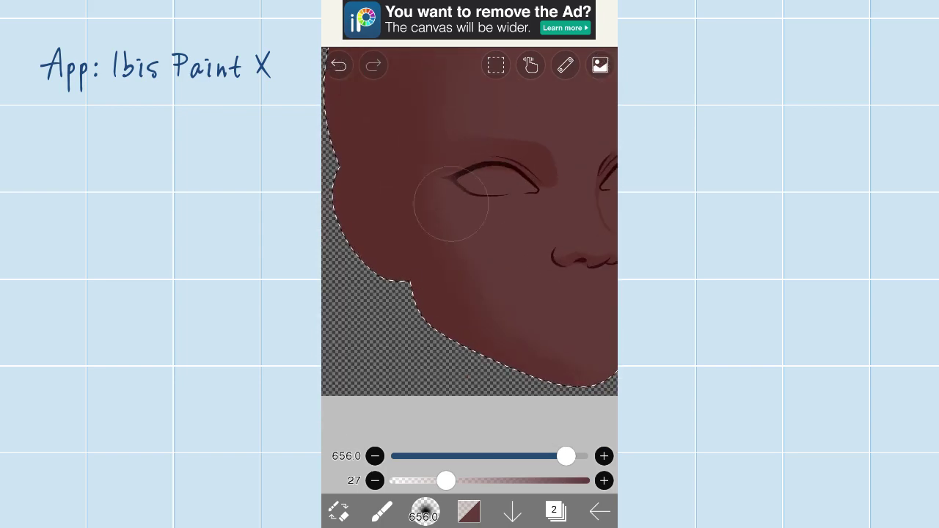
Step: Soften the shadow beside the near eye, cheek and jaw on layer 2 with the airbrush at 656 and 416 px
mouse_move(547, 346)
mouse_down()
mouse_move(514, 308)
mouse_move(484, 242)
mouse_move(494, 174)
mouse_move(463, 264)
mouse_move(470, 278)
mouse_move(440, 257)
mouse_move(497, 110)
mouse_move(469, 220)
mouse_move(459, 352)
mouse_up()
click(556, 512)
mouse_move(463, 283)
mouse_down()
mouse_move(470, 221)
mouse_move(513, 184)
mouse_move(469, 242)
mouse_move(470, 220)
mouse_move(499, 184)
mouse_move(455, 257)
mouse_move(469, 235)
mouse_move(484, 278)
mouse_move(514, 213)
mouse_up()
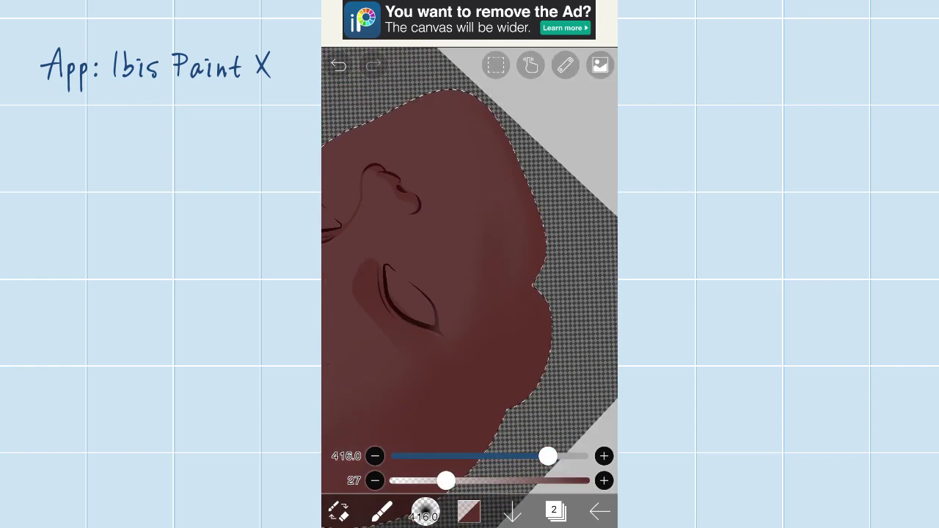
mouse_move(496, 277)
mouse_down()
mouse_move(470, 243)
mouse_move(485, 279)
mouse_move(427, 361)
mouse_move(470, 294)
mouse_move(504, 318)
mouse_up()
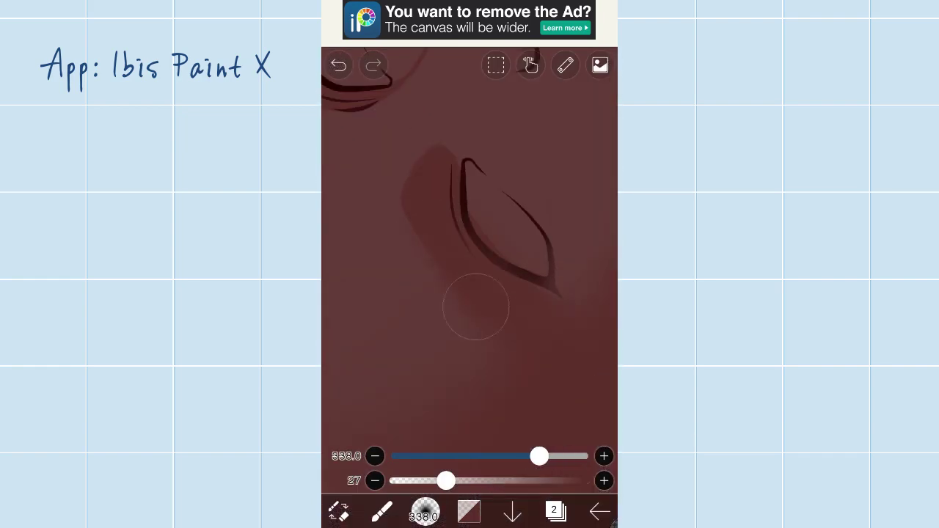
Step: Blend the outer edge of the near eye's brow and lid shadow with a 338 px airbrush at 27% opacity
drag(436, 233, 413, 198)
drag(515, 342, 494, 344)
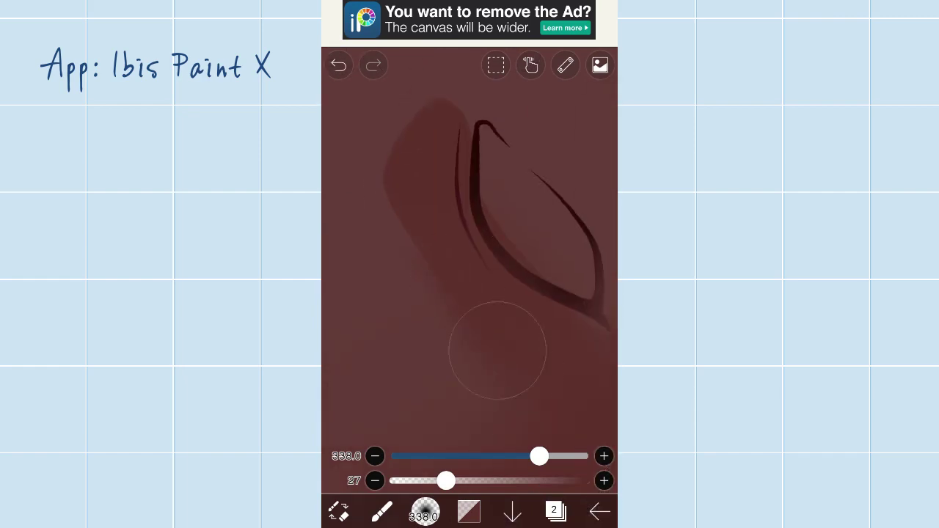
drag(437, 239, 415, 207)
mouse_move(443, 259)
mouse_down()
mouse_move(440, 311)
mouse_move(455, 330)
mouse_up()
drag(492, 257, 397, 304)
mouse_move(480, 335)
mouse_down()
mouse_move(470, 308)
mouse_move(513, 264)
mouse_up()
Step: Soften the far eye's brow and lid shadow with the airbrush at 248 and 181 px
drag(473, 360, 451, 267)
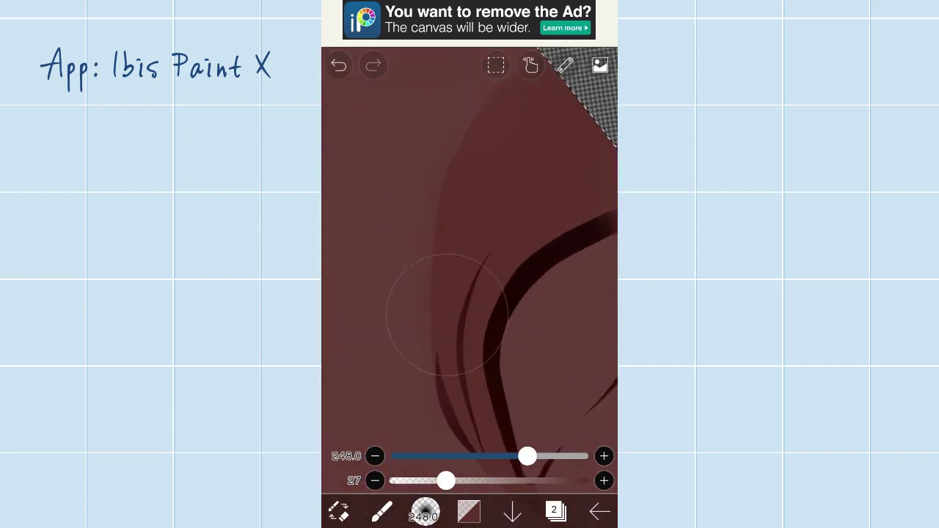
drag(452, 340, 528, 352)
drag(484, 228, 476, 272)
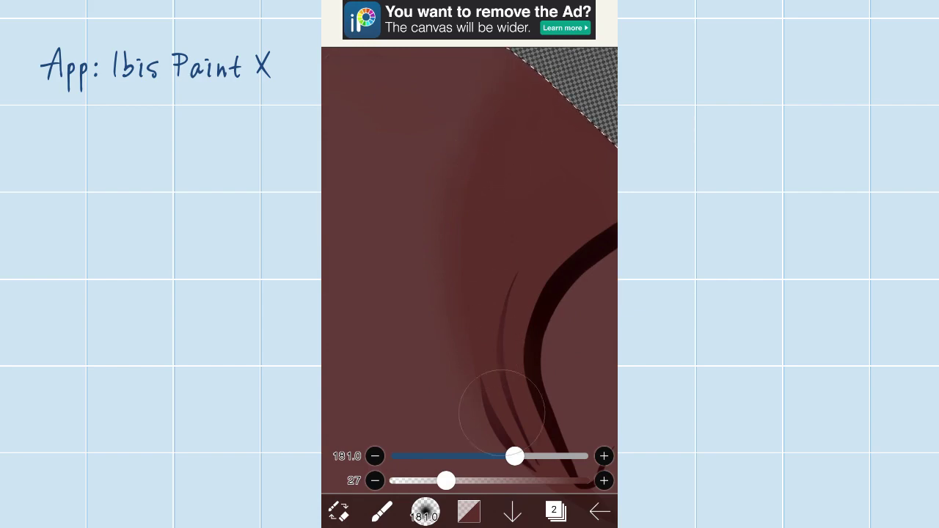
mouse_move(479, 227)
mouse_down()
mouse_move(478, 267)
mouse_move(465, 172)
mouse_up()
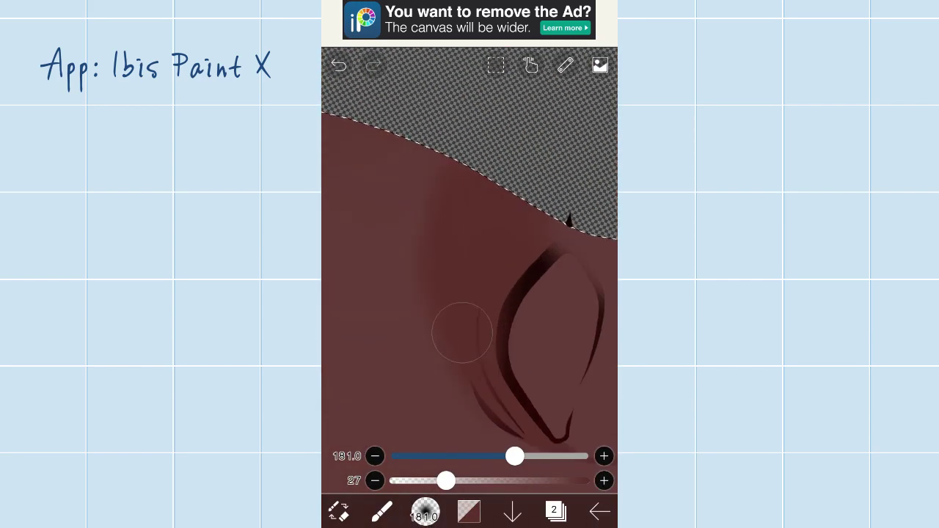
mouse_move(470, 242)
mouse_down()
mouse_move(441, 220)
mouse_move(469, 249)
mouse_move(455, 192)
mouse_up()
mouse_move(470, 250)
mouse_down()
mouse_move(469, 279)
mouse_move(470, 220)
mouse_move(470, 271)
mouse_move(470, 235)
mouse_up()
Step: Undo the last stroke and deepen the shadow across the near cheek and jaw with a 649 px airbrush
click(339, 65)
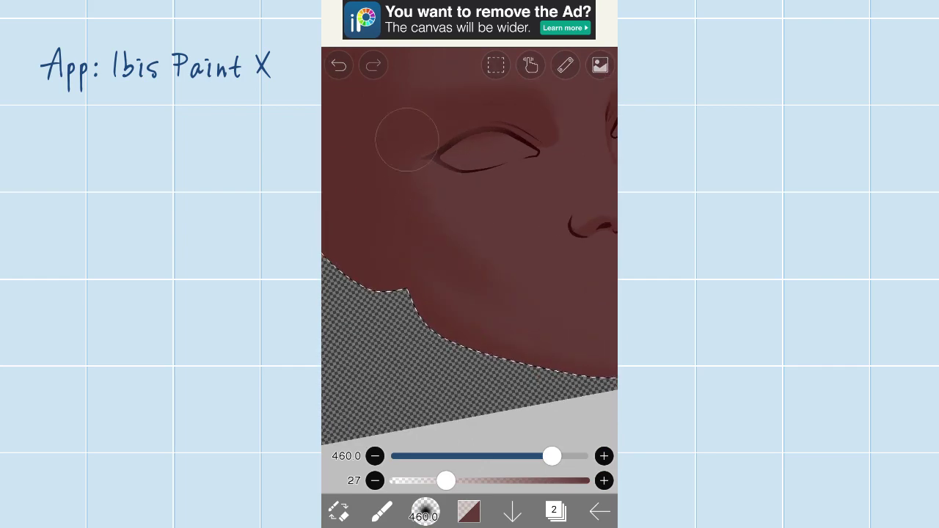
drag(552, 456, 565, 457)
mouse_move(470, 249)
mouse_down()
mouse_move(455, 220)
mouse_move(494, 272)
mouse_move(448, 221)
mouse_move(455, 242)
mouse_move(499, 279)
mouse_move(447, 221)
mouse_move(460, 403)
mouse_up()
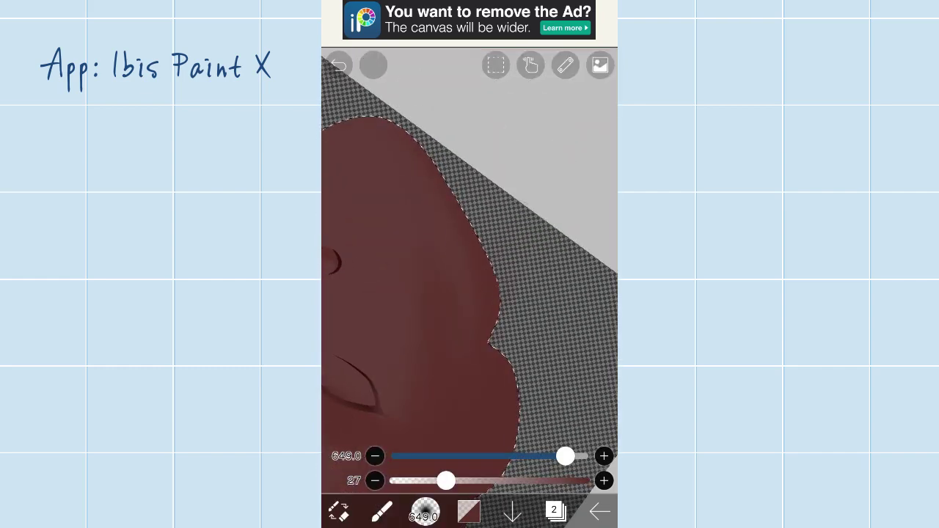
mouse_move(470, 264)
mouse_down()
mouse_move(458, 187)
mouse_move(527, 330)
mouse_up()
Step: Smooth the shading over the top and back of the skull with a 1000 px airbrush at 27% opacity
drag(440, 171, 455, 226)
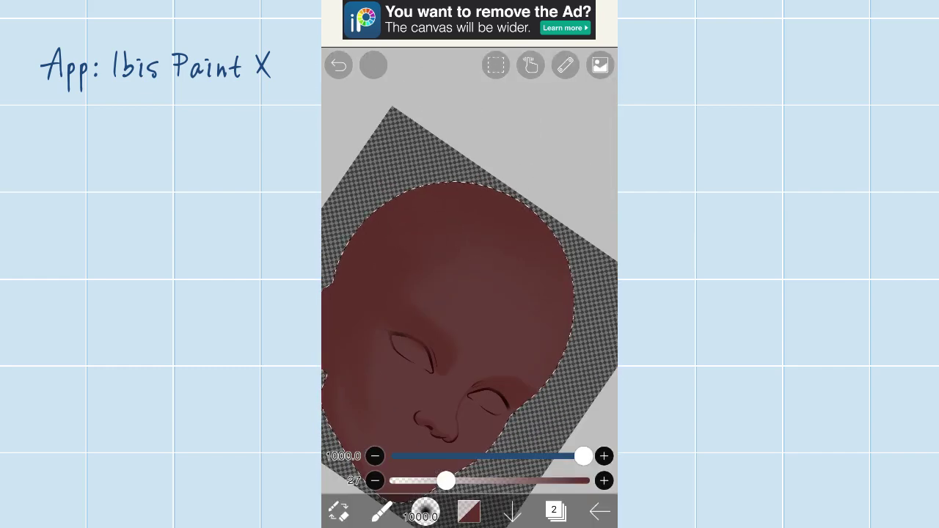
drag(470, 309, 470, 264)
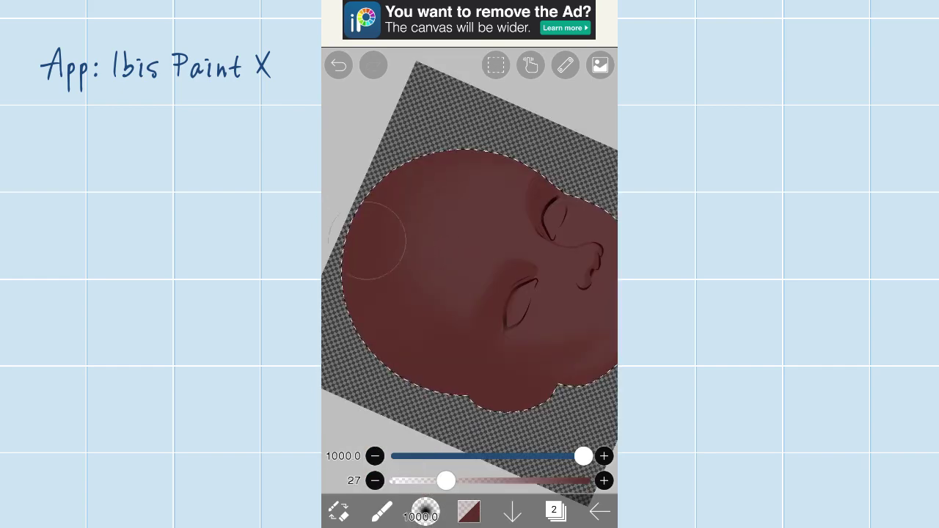
scroll(469, 279, down, 3)
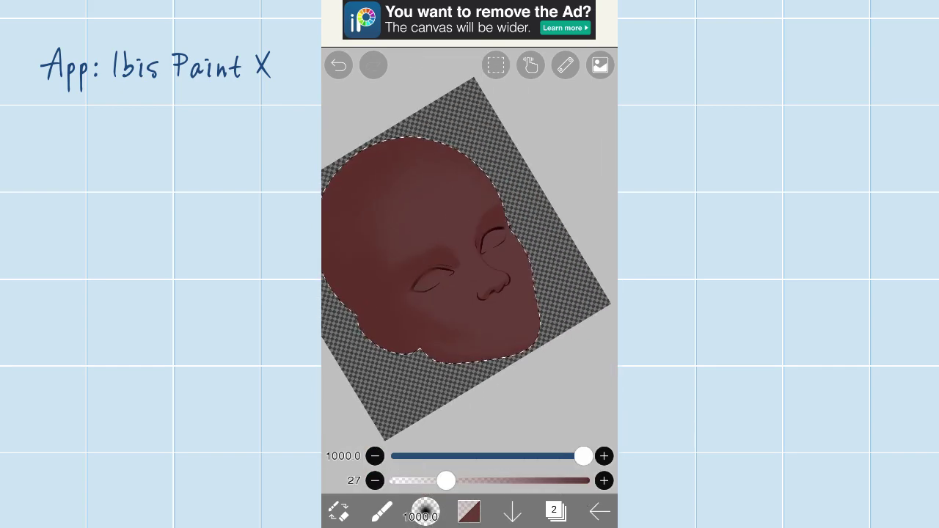
Step: Blend the shadow between the near cheek and jawline with a 549 px airbrush at 27% opacity
scroll(392, 240, up, 5)
scroll(470, 279, down, 4)
scroll(477, 309, up, 4)
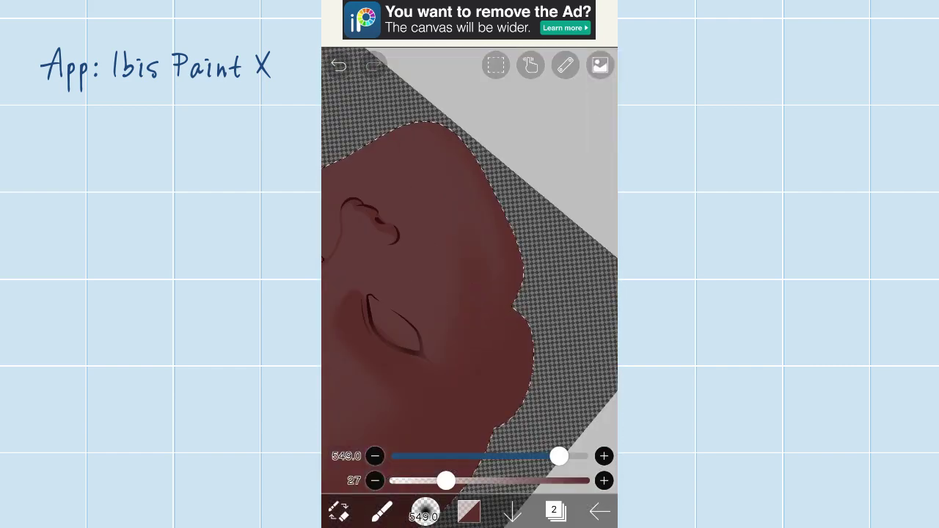
scroll(476, 309, down, 3)
scroll(470, 278, up, 8)
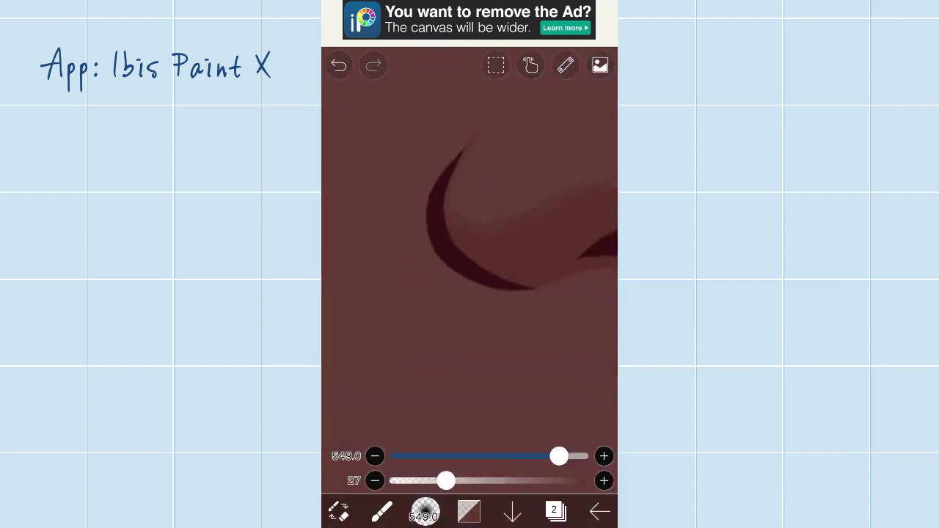
scroll(470, 279, down, 6)
scroll(470, 279, up, 3)
scroll(469, 279, down, 3)
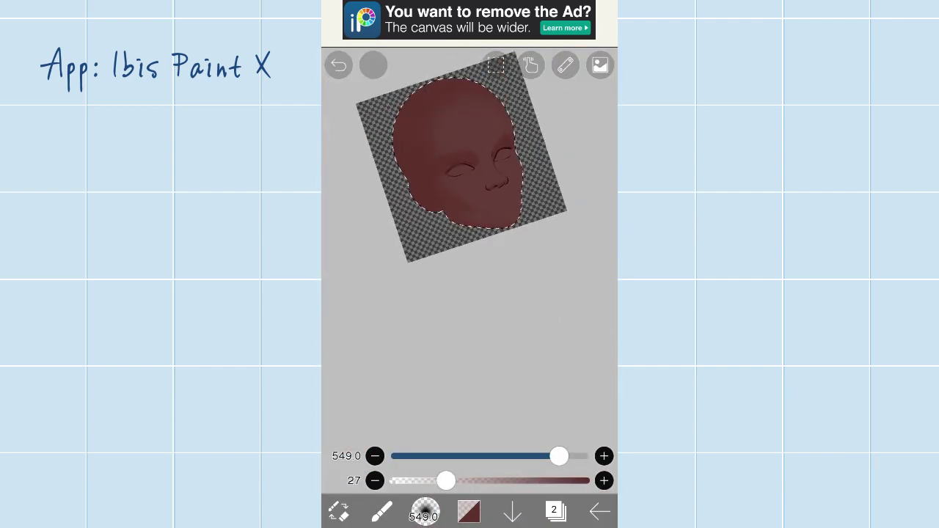
Step: Even out the cheek shadow's transition with the airbrush at 745 and 483 px
scroll(470, 279, up, 4)
scroll(470, 279, down, 4)
scroll(470, 279, up, 6)
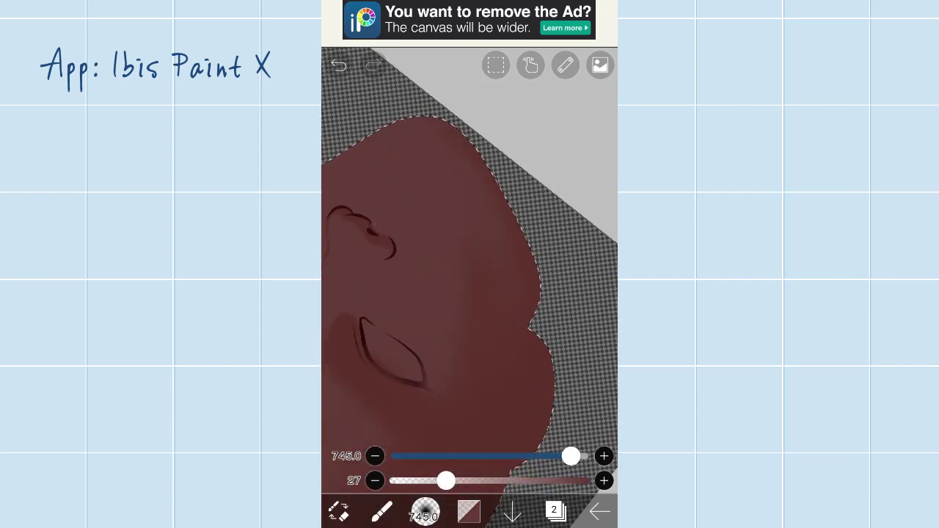
scroll(470, 279, down, 4)
scroll(469, 279, up, 4)
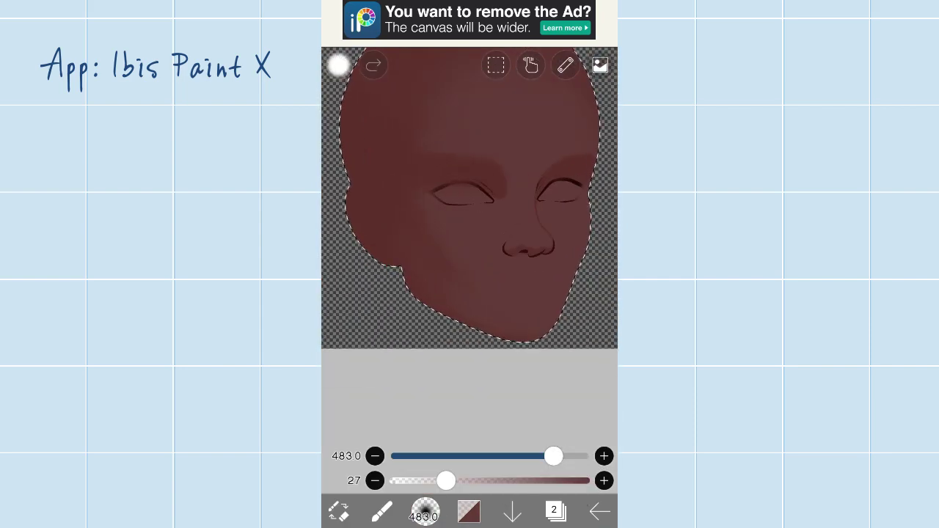
Step: Refine the soft shadow beside the near eye and cheek with the airbrush at 775 and 544 px
scroll(470, 278, up, 2)
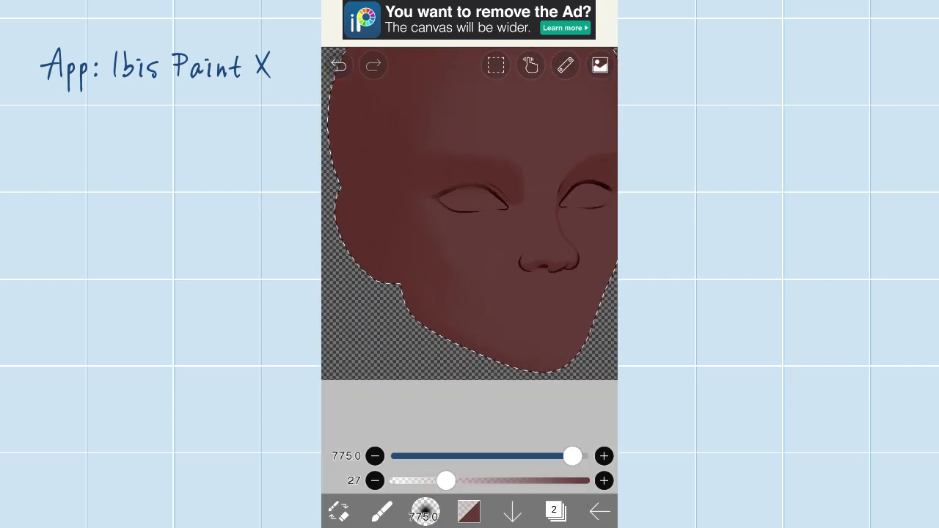
scroll(469, 279, up, 4)
scroll(469, 279, down, 6)
scroll(469, 279, up, 3)
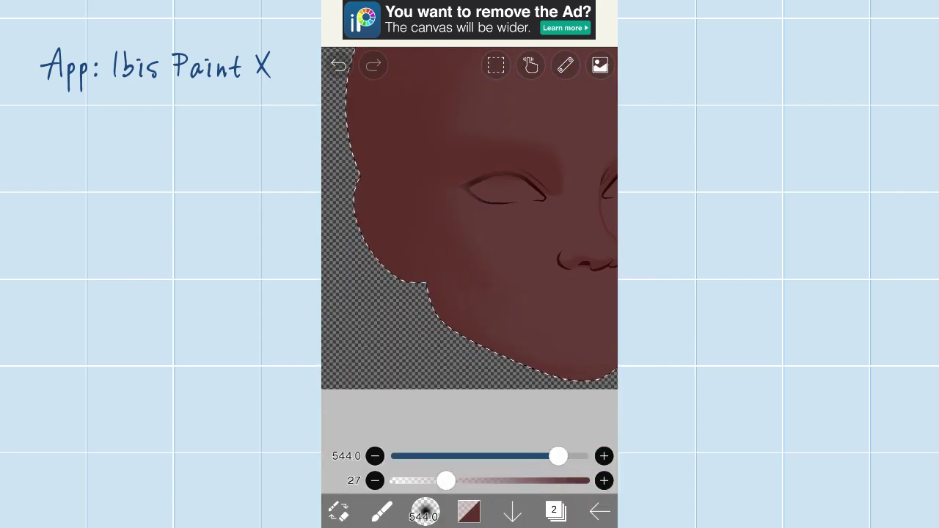
Step: Soften the shadow around the jaw corner below the near ear with a 388 px airbrush at 27% opacity
scroll(469, 278, down, 3)
scroll(470, 278, up, 4)
scroll(469, 279, down, 4)
scroll(470, 279, up, 5)
scroll(470, 279, down, 4)
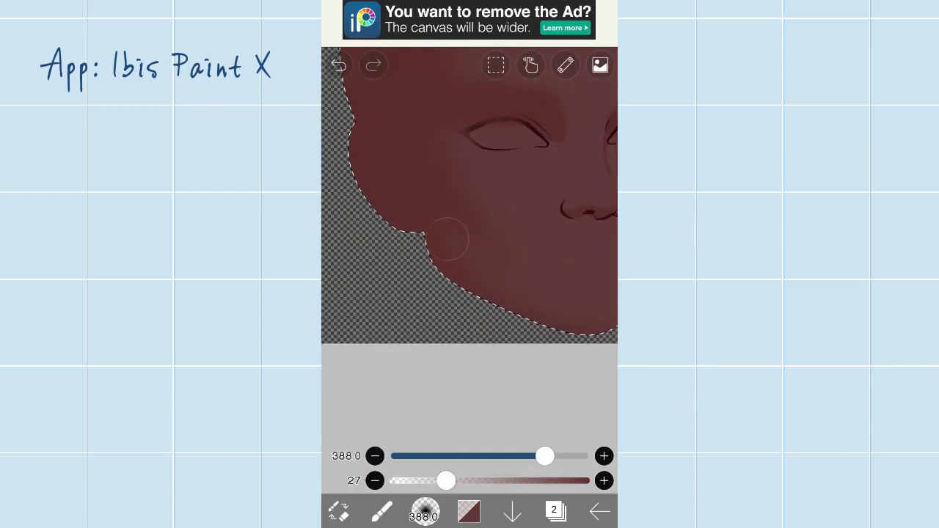
scroll(470, 278, up, 4)
key(ctrl+z)
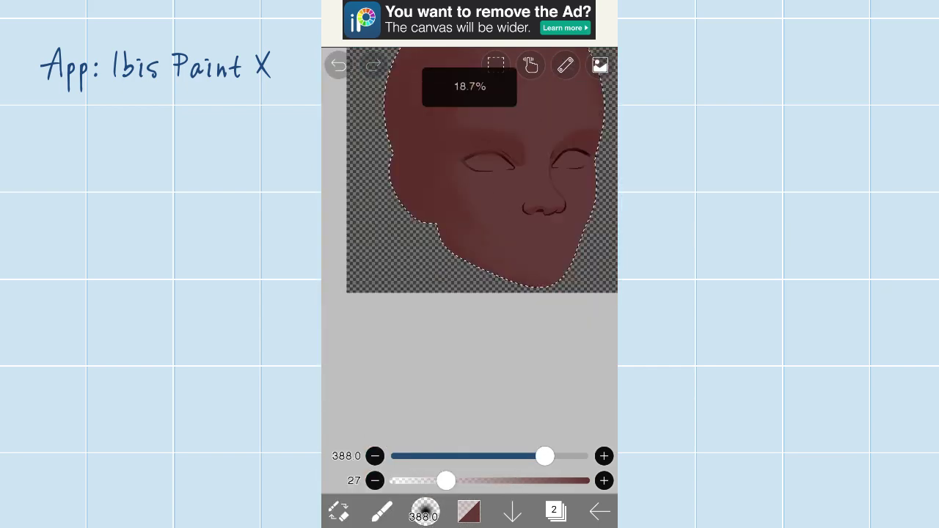
Step: Blend the shading across the near cheek and jaw with a 630 px airbrush at 27% opacity
drag(601, 1, 602, 220)
click(470, 73)
scroll(469, 279, down, 3)
scroll(470, 279, up, 4)
scroll(470, 279, down, 4)
scroll(469, 279, up, 4)
scroll(469, 279, down, 4)
scroll(470, 279, up, 3)
scroll(470, 279, down, 3)
scroll(470, 279, up, 3)
click(399, 216)
scroll(469, 279, down, 3)
scroll(470, 279, up, 3)
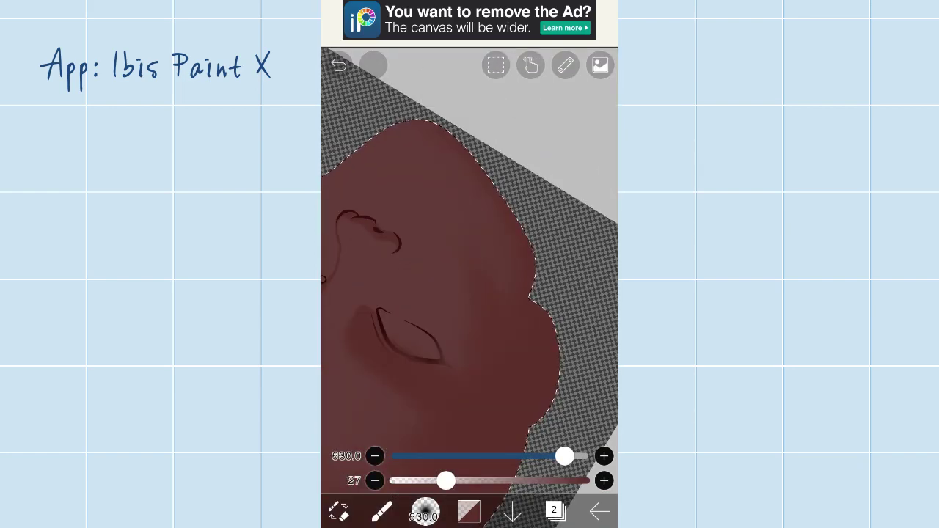
scroll(469, 279, up, 2)
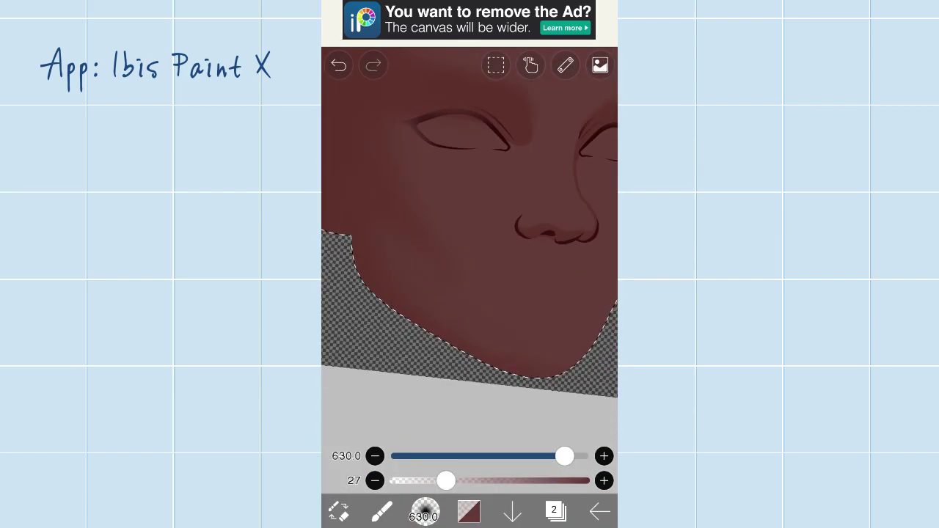
Step: Deepen the shadow where the ear meets the jaw with a 331 px airbrush
scroll(469, 279, down, 3)
click(404, 206)
scroll(469, 279, up, 3)
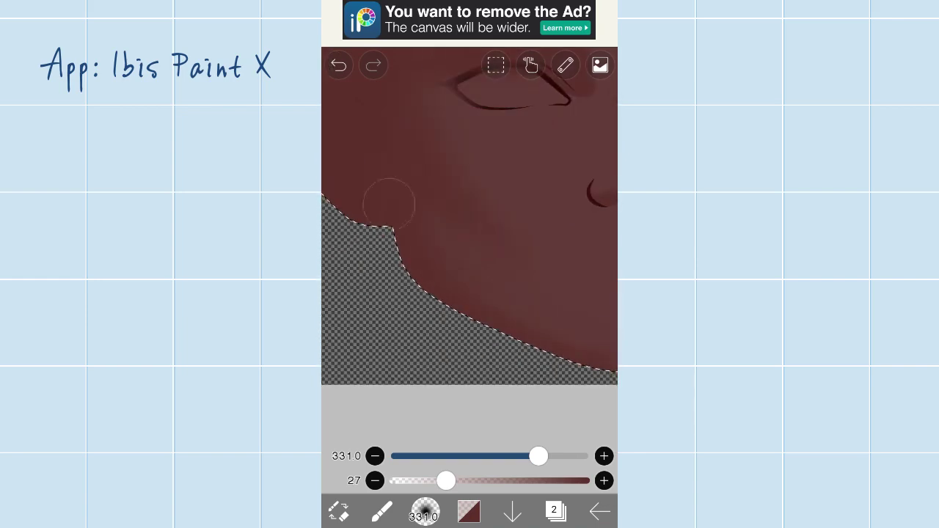
scroll(470, 279, down, 3)
scroll(469, 279, up, 3)
Step: Smooth the shading in front of the near ear with a 464 px airbrush
drag(538, 456, 551, 456)
scroll(470, 279, down, 3)
scroll(469, 279, up, 3)
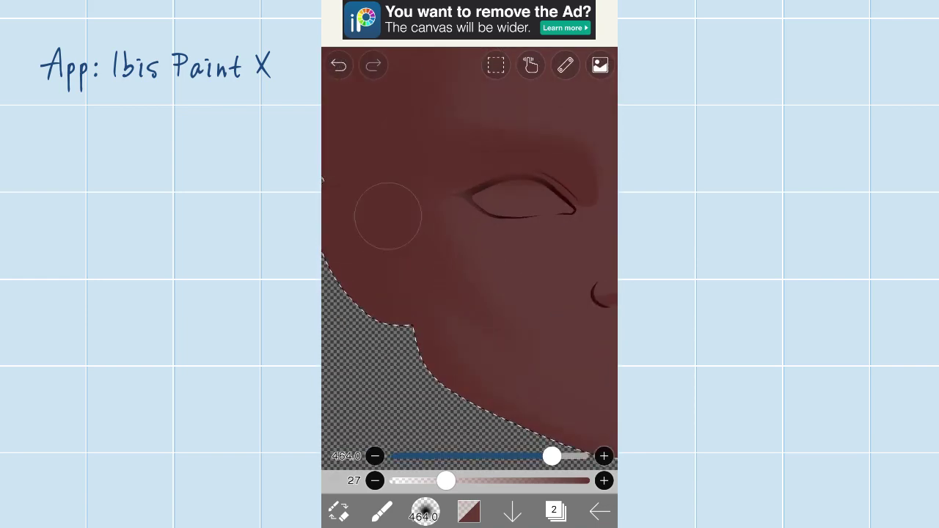
scroll(470, 278, down, 3)
key(ctrl+z)
key(ctrl+y)
scroll(470, 279, up, 3)
Step: Even out the transition from the temple to the near cheek with a 643 px airbrush
scroll(470, 279, down, 5)
drag(556, 456, 564, 456)
scroll(469, 279, up, 5)
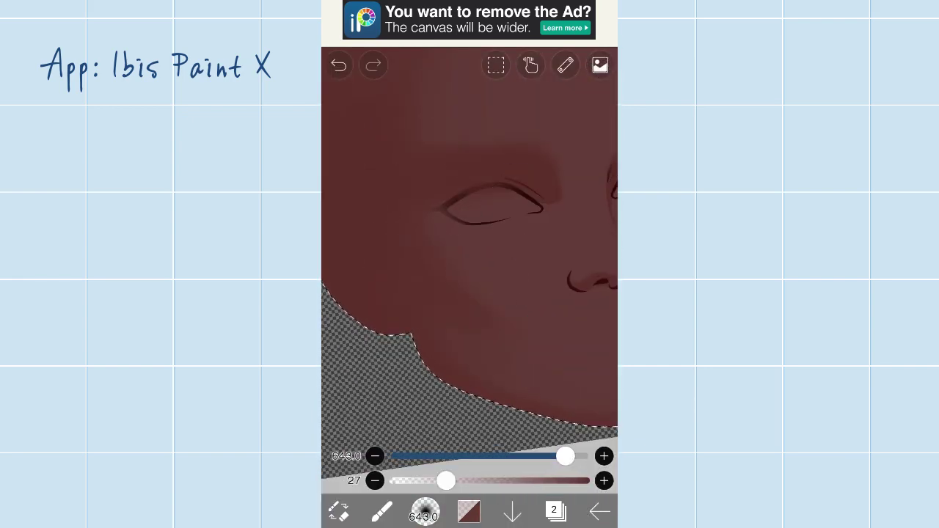
scroll(469, 279, down, 3)
scroll(469, 279, up, 3)
scroll(469, 279, down, 3)
Step: Fade the near eye's lower lid line and outer corner into the skin with a 318 px airbrush
scroll(460, 213, up, 3)
scroll(460, 213, down, 3)
scroll(469, 279, up, 3)
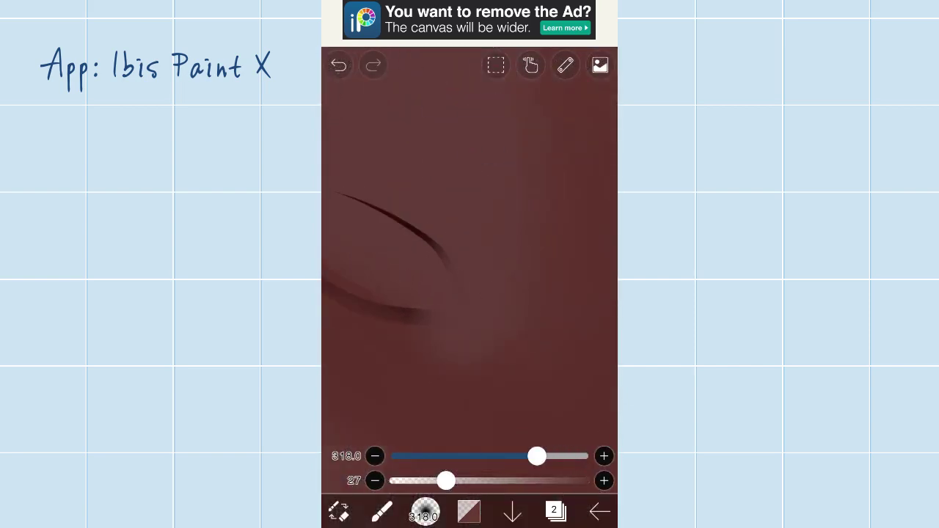
scroll(504, 224, up, 3)
scroll(469, 279, down, 3)
scroll(469, 279, up, 3)
key(ctrl+z)
scroll(427, 271, down, 3)
scroll(518, 286, up, 3)
scroll(460, 240, down, 3)
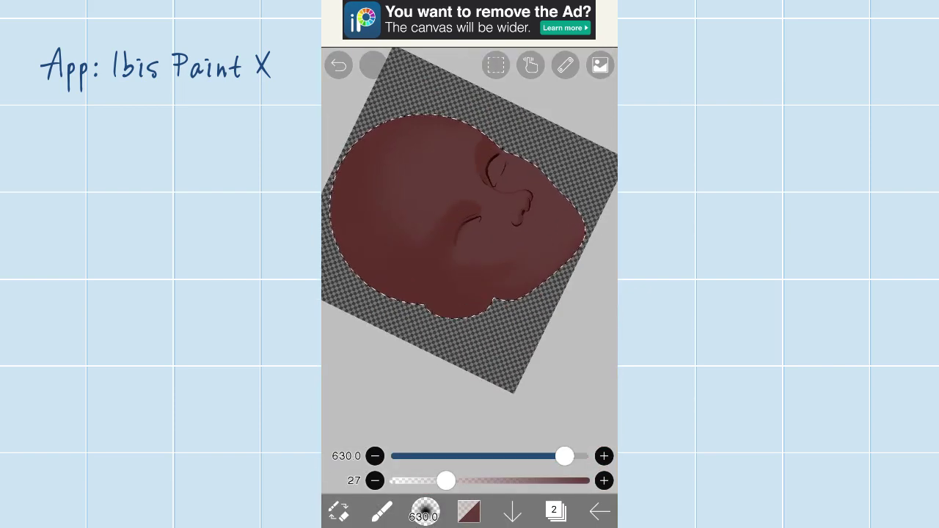
Step: Blend the skin below and beside the near eye with the airbrush at 630 and 583 px
scroll(511, 329, up, 3)
scroll(469, 279, down, 3)
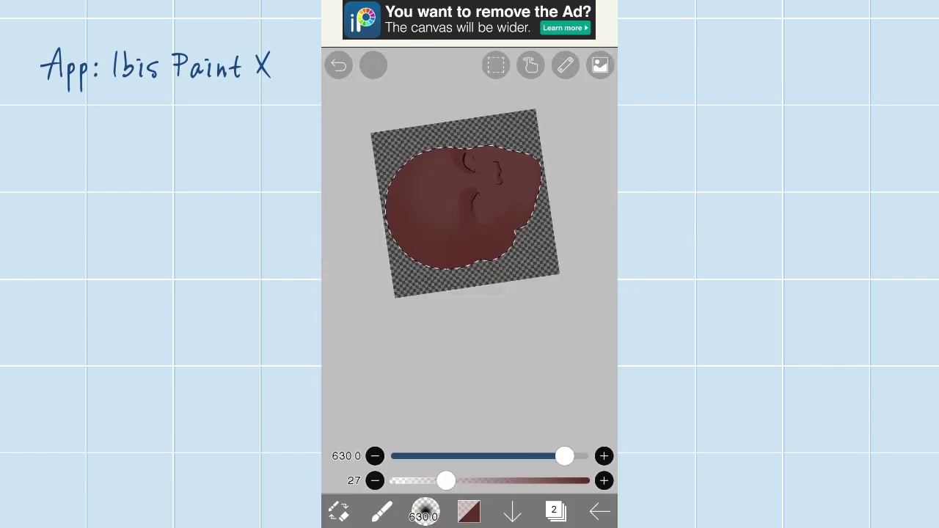
scroll(470, 278, up, 3)
scroll(470, 279, down, 3)
scroll(463, 300, up, 3)
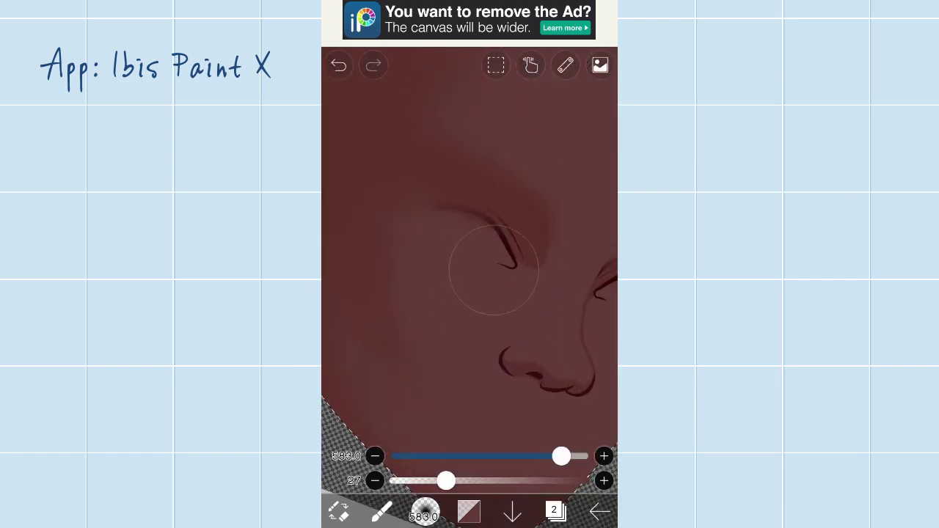
Step: Paint over the far eye's lower lid line and soften its inner corner with the airbrush at 338 and 51 px
scroll(438, 251, up, 3)
scroll(422, 286, up, 2)
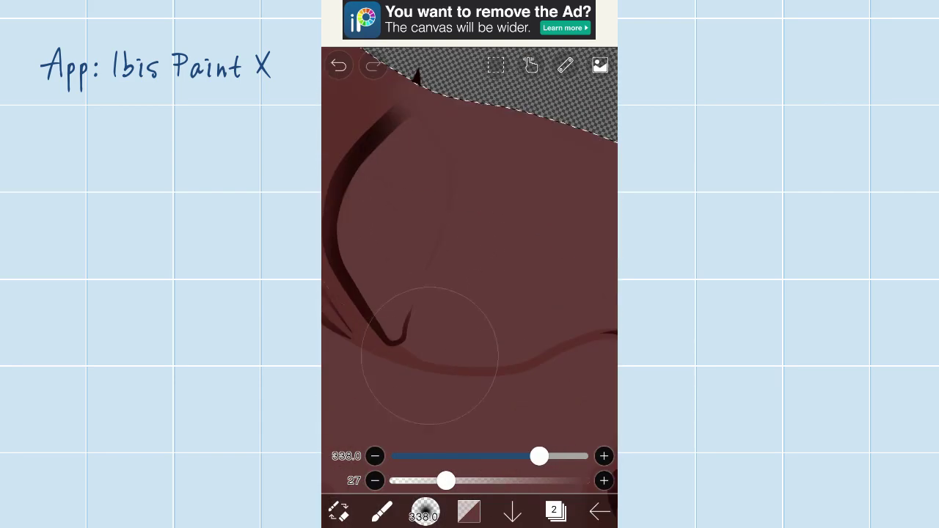
scroll(455, 264, up, 3)
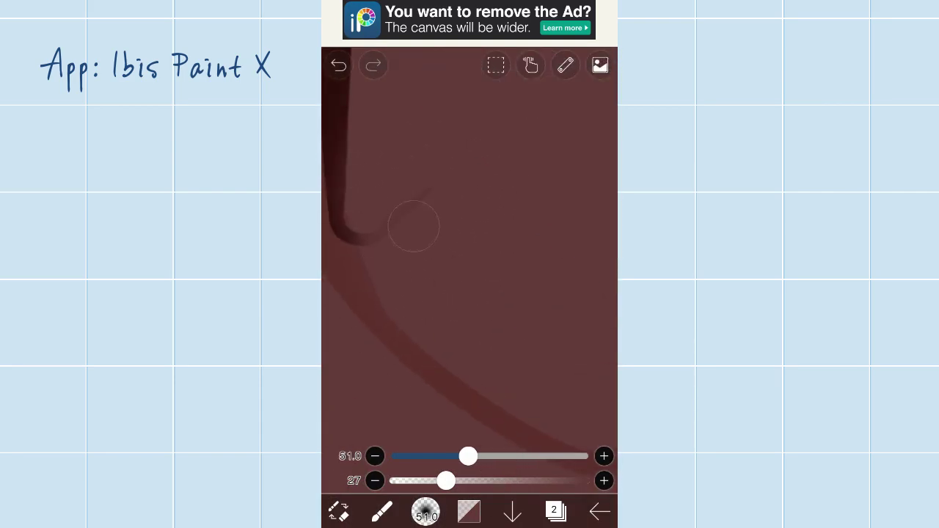
scroll(470, 249, down, 5)
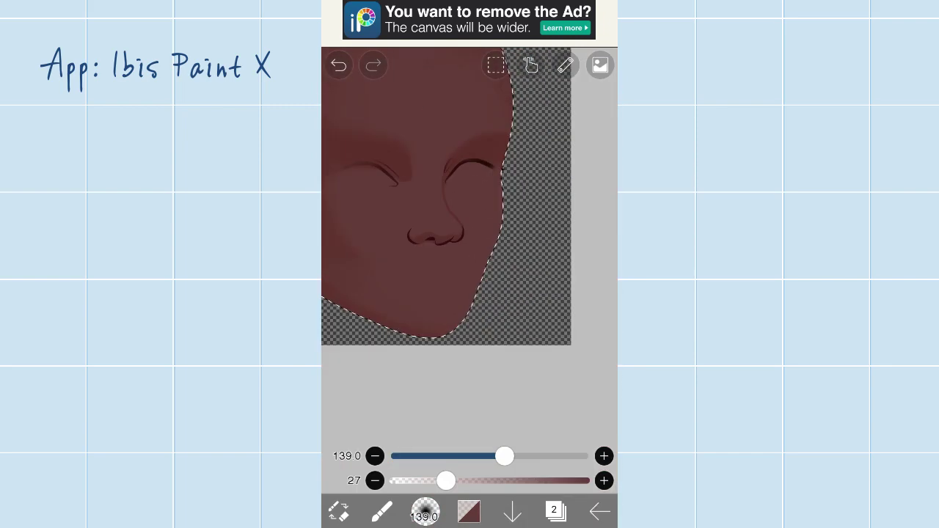
Step: Soften the temple shading beside the near eye's outer corner with a 1000 px airbrush
key(ctrl+z)
scroll(416, 189, up, 3)
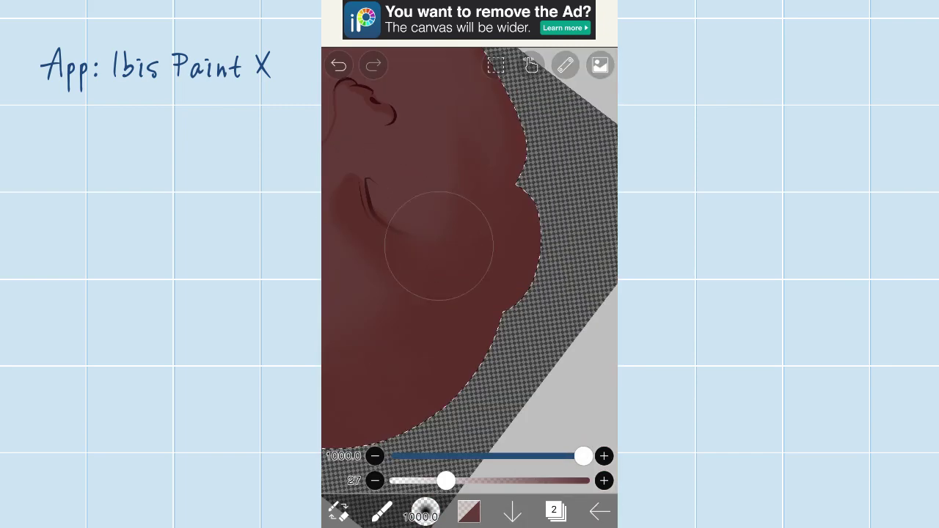
scroll(488, 202, down, 5)
scroll(488, 202, up, 4)
key(ctrl+z)
Step: Refine the shadow between the near eye and ear with a 474 px airbrush
scroll(460, 217, up, 2)
scroll(448, 241, down, 4)
scroll(449, 241, up, 4)
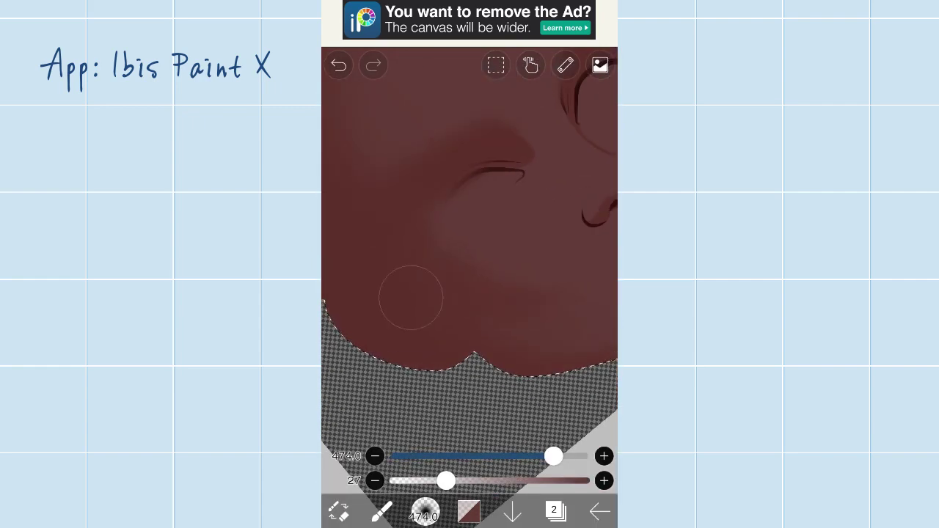
scroll(475, 224, down, 4)
scroll(476, 223, up, 5)
Step: Airbrush a lighter reddish tone over the near cheek and nose area at 1000 px and 27% opacity
click(469, 512)
click(469, 512)
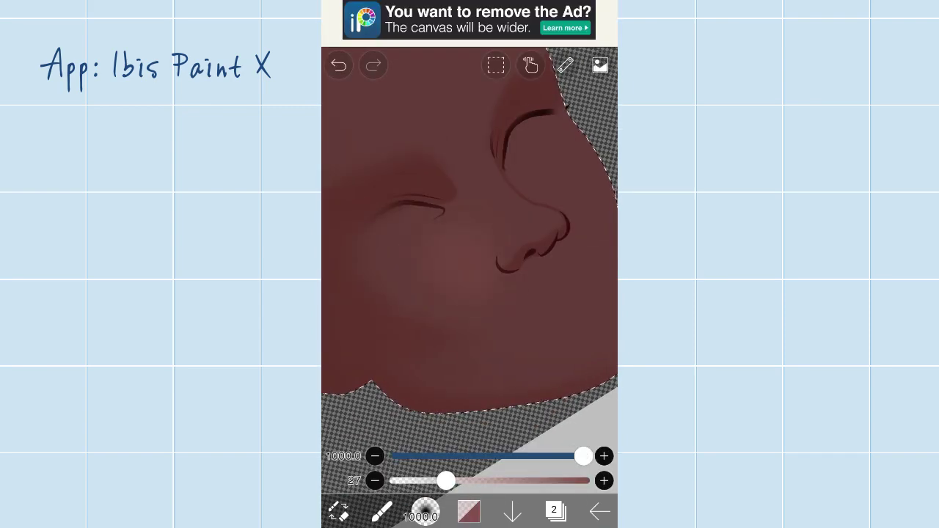
scroll(492, 300, down, 4)
scroll(492, 301, up, 4)
key(ctrl+z)
click(469, 512)
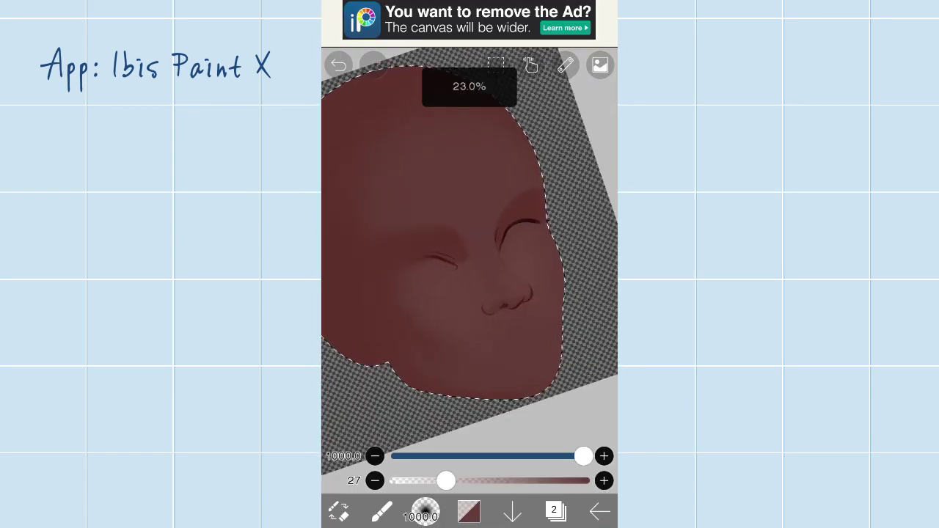
Step: Try a Gaussian Blur with a 50 px radius on the head layer
click(337, 511)
click(406, 269)
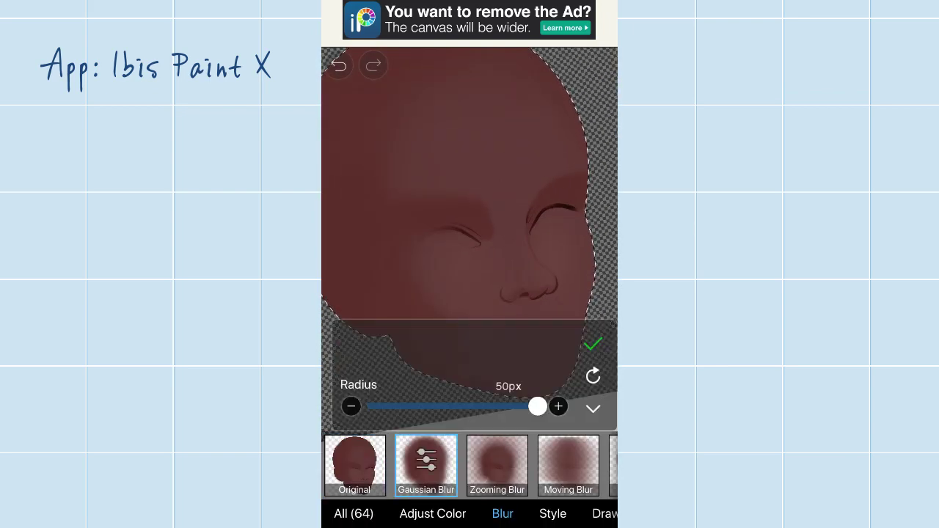
click(355, 465)
click(602, 416)
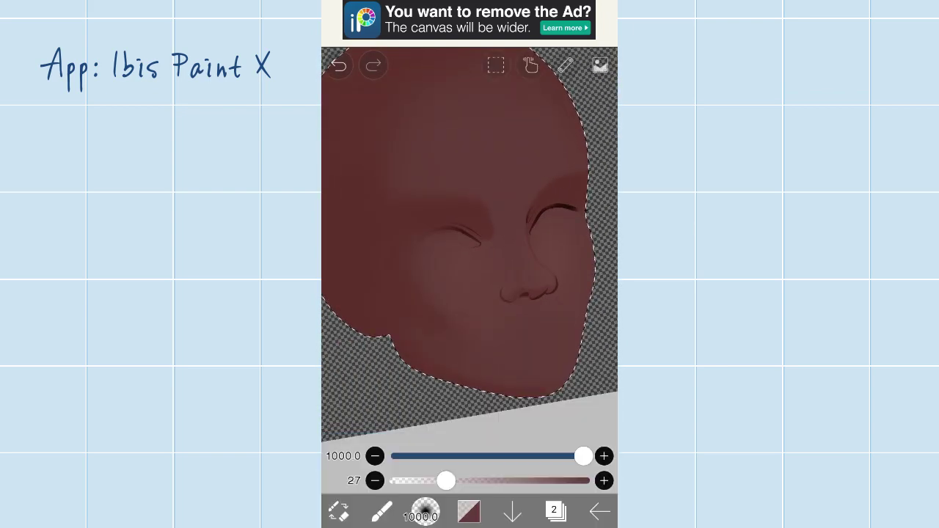
Step: Blend the skin between the near eye's inner corner and the nose with progressively smaller airbrushes, down to 89 px
drag(470, 242, 543, 250)
drag(584, 456, 534, 455)
mouse_move(470, 242)
mouse_down()
mouse_move(455, 264)
mouse_move(441, 243)
mouse_move(455, 220)
mouse_move(484, 264)
mouse_up()
click(556, 511)
click(555, 511)
click(556, 512)
click(555, 512)
drag(535, 456, 487, 455)
drag(470, 243, 484, 264)
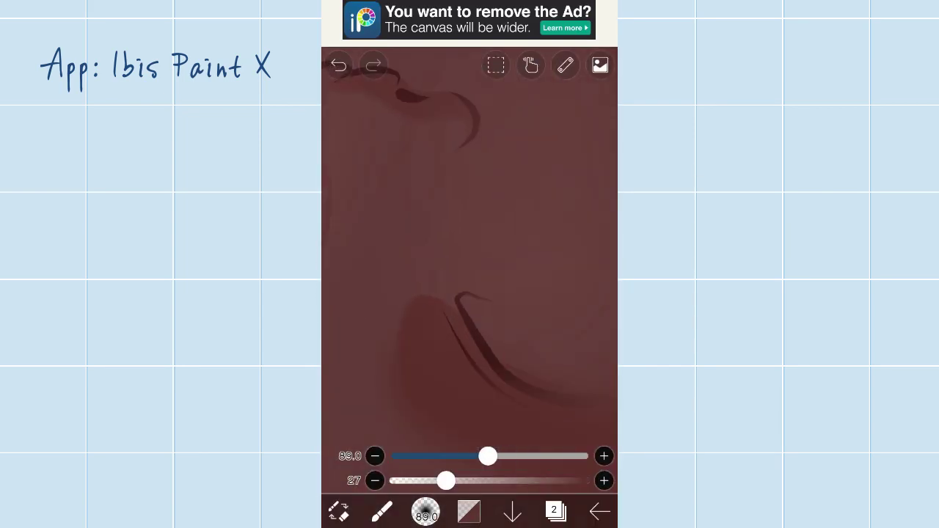
Step: Shade the nose bridge between the eyes with a 211 px airbrush, undoing an unwanted stroke
mouse_move(414, 331)
mouse_down()
mouse_move(440, 293)
mouse_move(469, 330)
mouse_up()
key(ctrl+z)
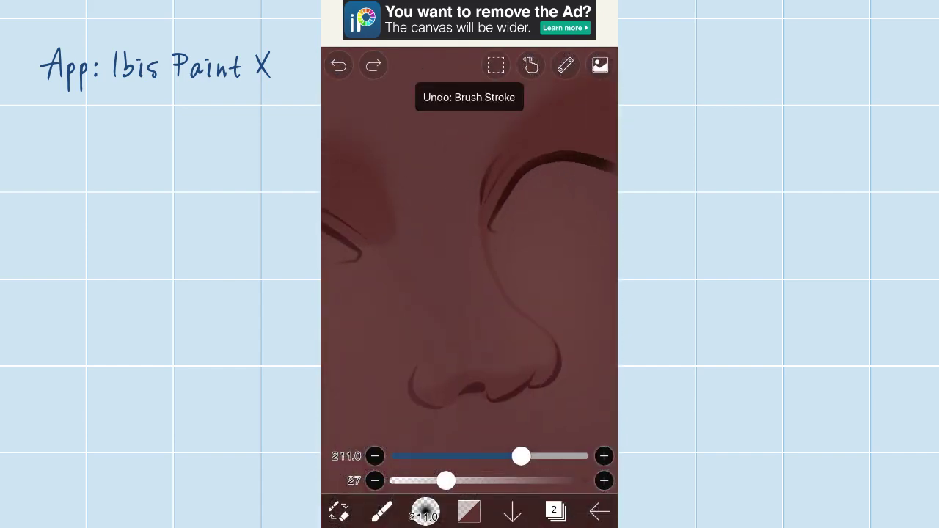
drag(426, 300, 455, 242)
mouse_move(402, 209)
mouse_down()
mouse_move(440, 279)
mouse_move(470, 220)
mouse_move(470, 293)
mouse_move(455, 242)
mouse_move(402, 193)
mouse_up()
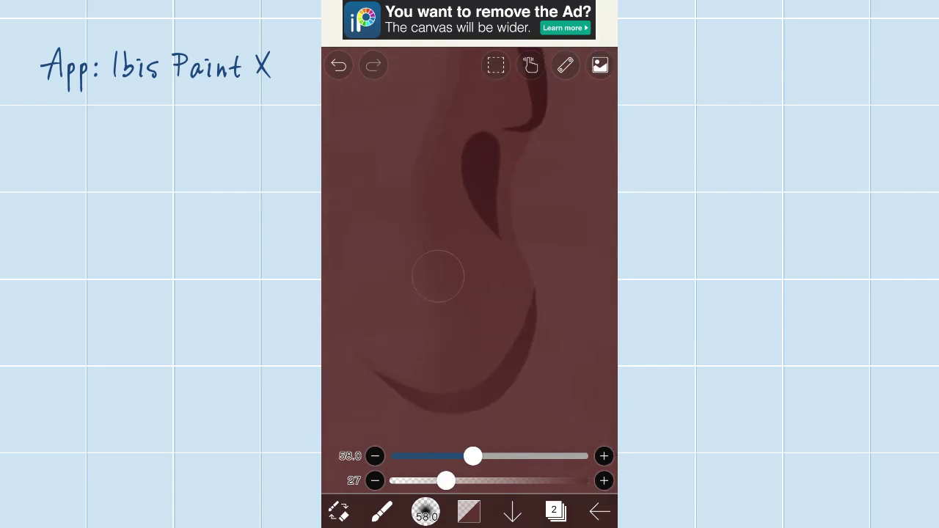
Step: Shade the underside of the nose around the nostril with the airbrush at 58 and 88 px
drag(445, 263, 467, 389)
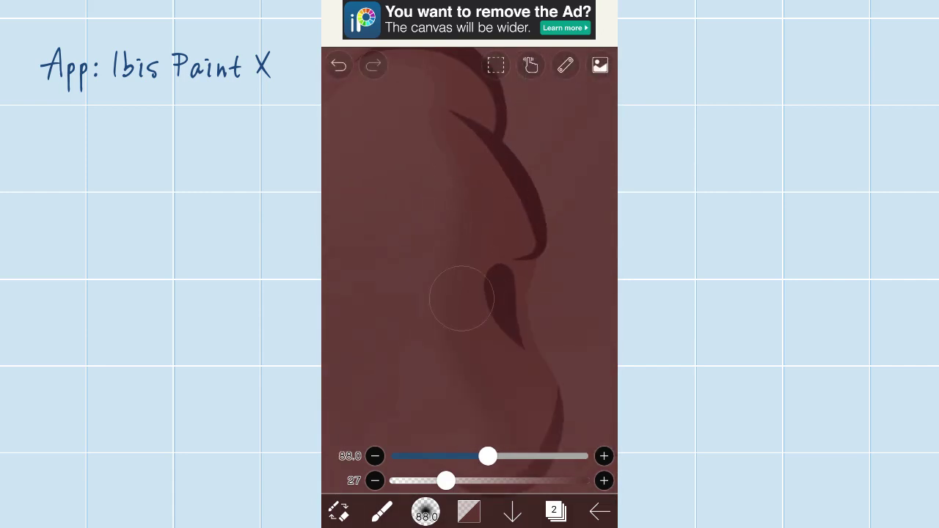
drag(470, 191, 496, 250)
mouse_move(482, 299)
mouse_down()
mouse_move(440, 235)
mouse_move(469, 220)
mouse_up()
click(373, 66)
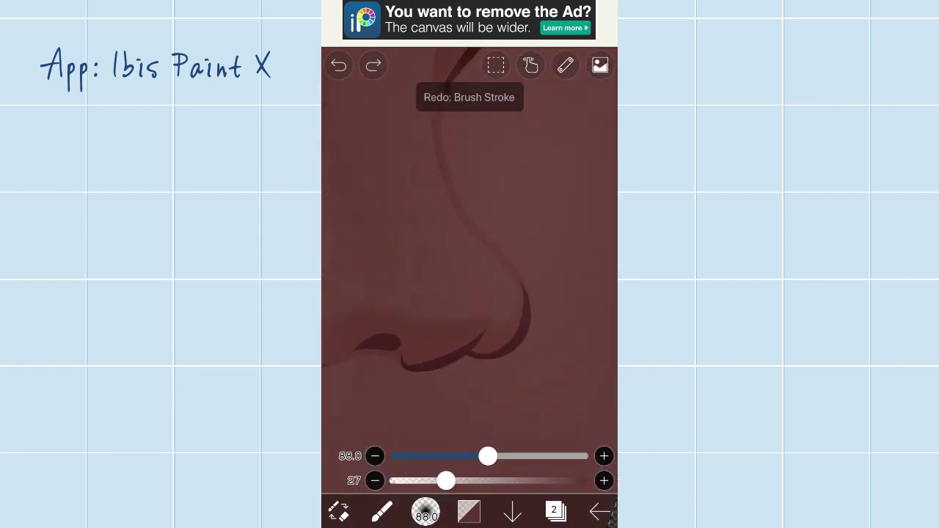
Step: Model the soft shading of the nose tip and far nostril with an 88 px airbrush, undoing unwanted strokes
drag(470, 264, 425, 220)
drag(420, 184, 486, 297)
click(338, 65)
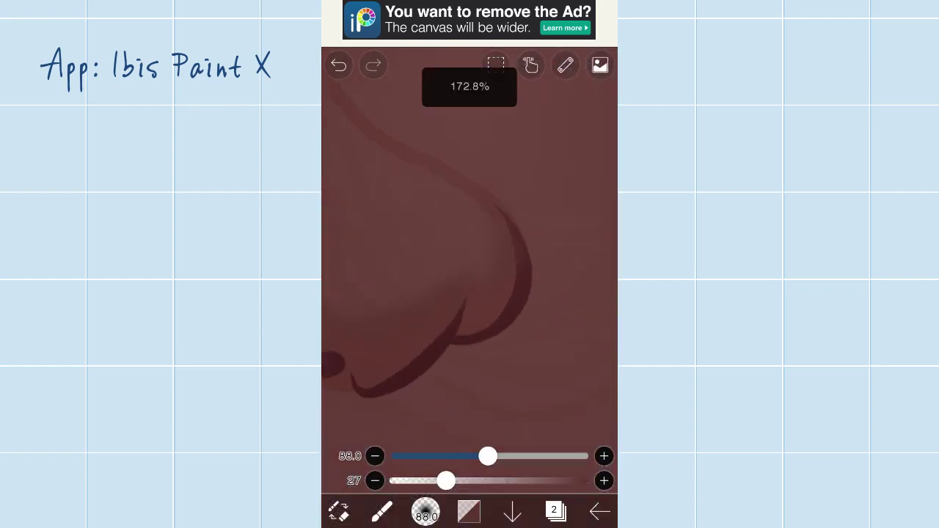
drag(470, 264, 448, 220)
mouse_move(469, 265)
mouse_down()
mouse_move(426, 220)
mouse_move(470, 264)
mouse_up()
click(338, 65)
mouse_move(542, 301)
mouse_down()
mouse_move(484, 279)
mouse_move(455, 249)
mouse_move(477, 220)
mouse_up()
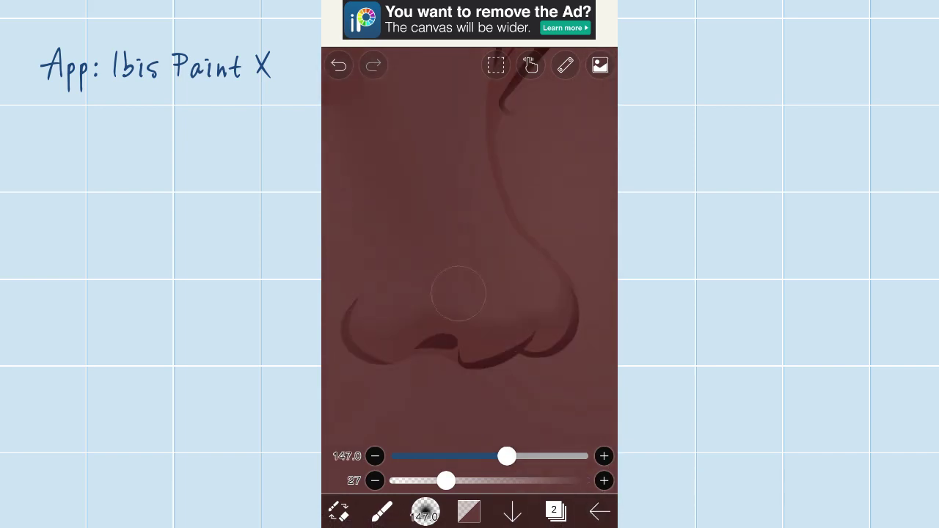
Step: Build a soft shadow from the near eye's inner corner down the side of the nose at 147, 236 and 331 px
drag(470, 265, 514, 308)
mouse_move(501, 383)
mouse_down()
mouse_move(477, 294)
mouse_move(455, 279)
mouse_move(440, 308)
mouse_move(407, 336)
mouse_move(455, 293)
mouse_move(440, 279)
mouse_move(448, 253)
mouse_move(455, 278)
mouse_move(488, 272)
mouse_move(469, 279)
mouse_move(470, 294)
mouse_move(499, 315)
mouse_move(423, 358)
mouse_up()
click(448, 252)
click(470, 279)
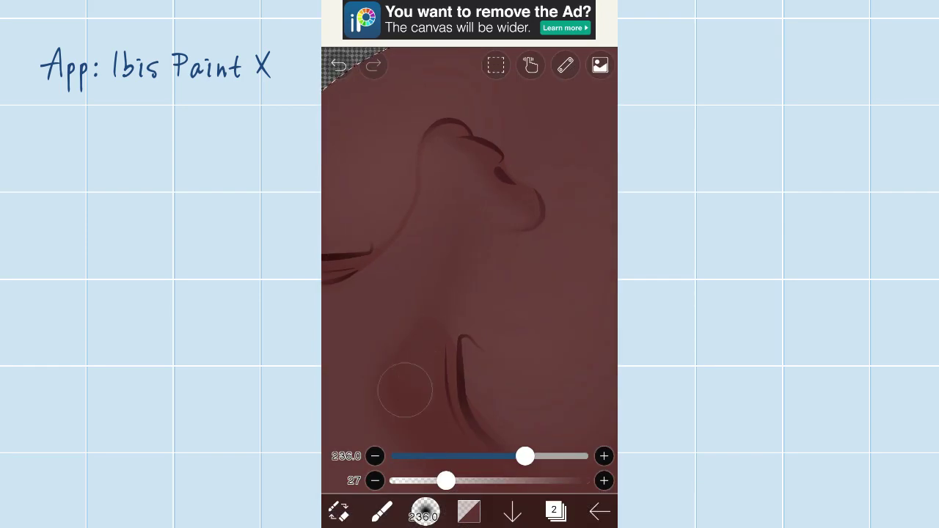
drag(428, 312, 403, 246)
mouse_move(470, 264)
mouse_down()
mouse_move(455, 279)
mouse_move(469, 294)
mouse_move(455, 279)
mouse_move(470, 293)
mouse_move(492, 157)
mouse_move(529, 156)
mouse_move(469, 264)
mouse_move(469, 250)
mouse_move(455, 279)
mouse_move(470, 264)
mouse_move(430, 270)
mouse_up()
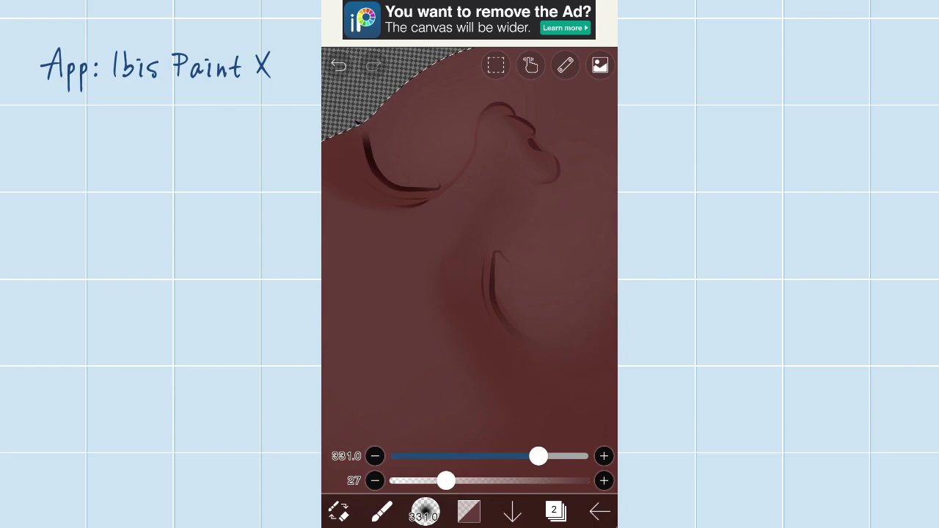
drag(436, 364, 465, 299)
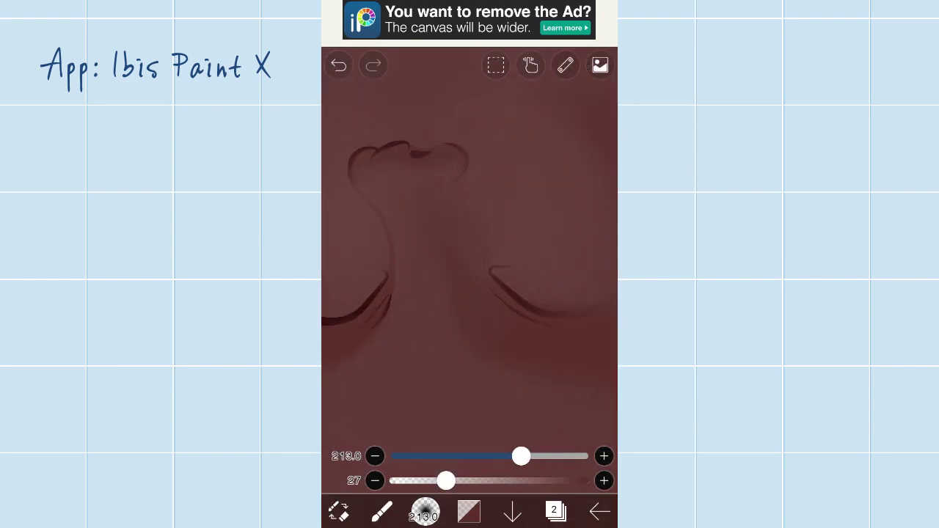
Step: Refine the shadow along the nose bridge with a 213 px airbrush, then start on the near nostril wing at 57 px
drag(470, 264, 445, 230)
drag(450, 197, 466, 438)
drag(470, 264, 514, 330)
drag(454, 195, 484, 220)
drag(469, 264, 440, 220)
mouse_move(470, 264)
mouse_down()
mouse_move(436, 306)
mouse_move(455, 242)
mouse_move(440, 169)
mouse_move(470, 264)
mouse_move(441, 293)
mouse_up()
click(338, 65)
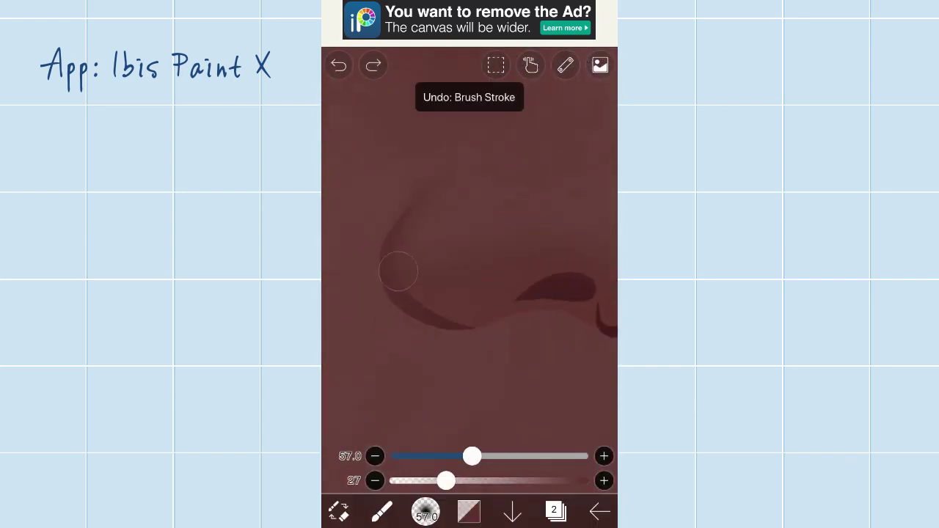
Step: Soften the dark outline of the near nostril wing into the skin with a 57 px airbrush
drag(395, 231, 441, 293)
drag(508, 132, 499, 272)
drag(456, 234, 481, 253)
drag(469, 315, 424, 346)
drag(437, 214, 439, 370)
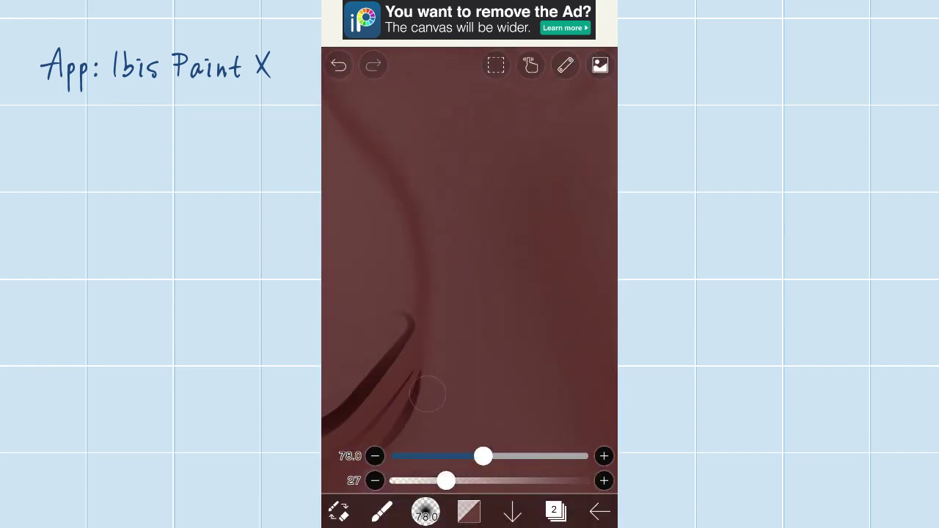
Step: Blend the far edge of the nose bridge near the far eye's inner corner with a 78 px airbrush
mouse_move(431, 264)
mouse_down()
mouse_move(462, 286)
mouse_move(493, 278)
mouse_move(455, 261)
mouse_move(448, 219)
mouse_up()
drag(523, 324, 408, 362)
mouse_move(470, 294)
mouse_down()
mouse_move(470, 265)
mouse_move(433, 174)
mouse_move(441, 239)
mouse_move(469, 220)
mouse_move(400, 249)
mouse_move(469, 242)
mouse_move(455, 220)
mouse_move(470, 257)
mouse_move(440, 220)
mouse_move(398, 213)
mouse_move(470, 242)
mouse_move(440, 220)
mouse_move(463, 235)
mouse_move(440, 206)
mouse_move(455, 227)
mouse_move(426, 264)
mouse_move(488, 271)
mouse_move(455, 220)
mouse_move(475, 245)
mouse_move(470, 184)
mouse_up()
click(338, 66)
click(556, 511)
click(556, 512)
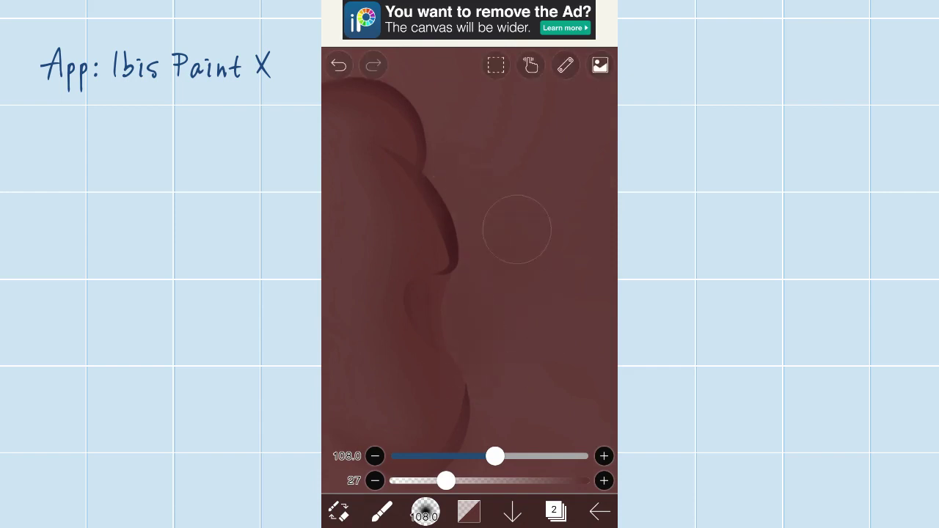
Step: Soften the dark outline under the nose tip with the airbrush at 108 and 52 px
drag(490, 345, 470, 242)
drag(495, 456, 470, 456)
drag(469, 242, 480, 213)
mouse_move(528, 409)
mouse_down()
mouse_move(514, 308)
mouse_move(527, 268)
mouse_up()
Step: Blend the nostril wing's contour into the surrounding skin with a 96 px airbrush
drag(470, 456, 493, 456)
mouse_move(470, 294)
mouse_down()
mouse_move(444, 180)
mouse_move(424, 313)
mouse_move(448, 199)
mouse_move(477, 294)
mouse_up()
drag(502, 243, 453, 170)
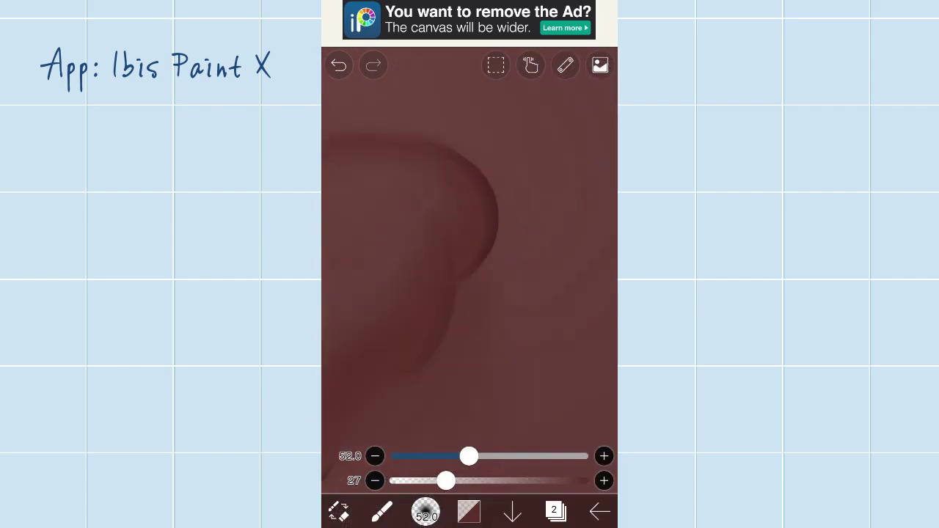
mouse_move(470, 220)
mouse_down()
mouse_move(440, 257)
mouse_move(477, 294)
mouse_move(447, 286)
mouse_move(459, 336)
mouse_move(420, 317)
mouse_up()
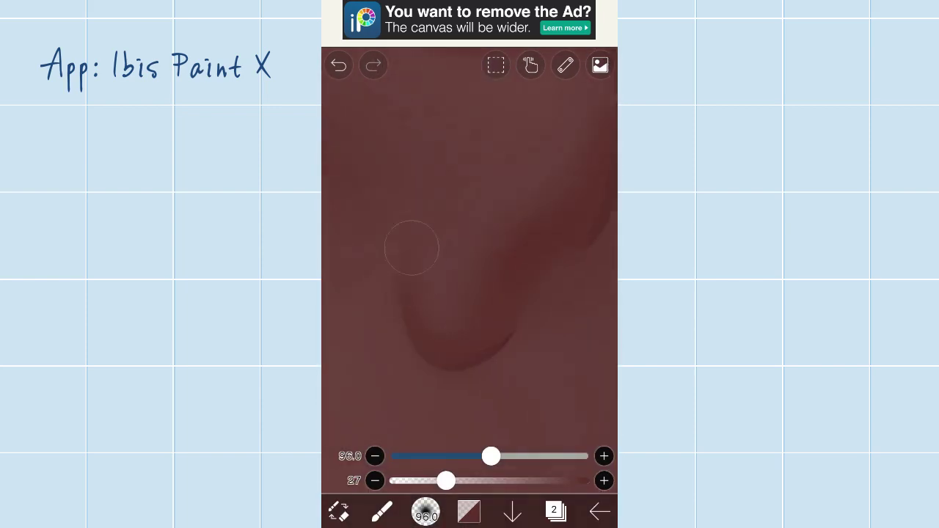
Step: Blend the shadow under the nose tip and nostril wings with a 96 px airbrush at 27% opacity
drag(470, 175, 469, 279)
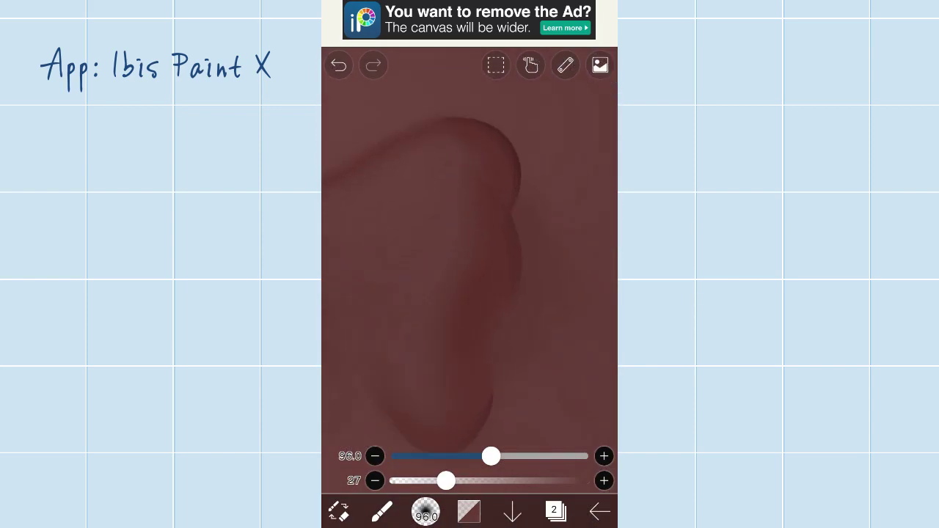
mouse_move(472, 214)
mouse_down()
mouse_move(441, 265)
mouse_move(470, 294)
mouse_up()
mouse_move(426, 356)
mouse_down()
mouse_move(455, 308)
mouse_move(447, 279)
mouse_move(470, 316)
mouse_move(430, 335)
mouse_move(448, 279)
mouse_move(427, 271)
mouse_up()
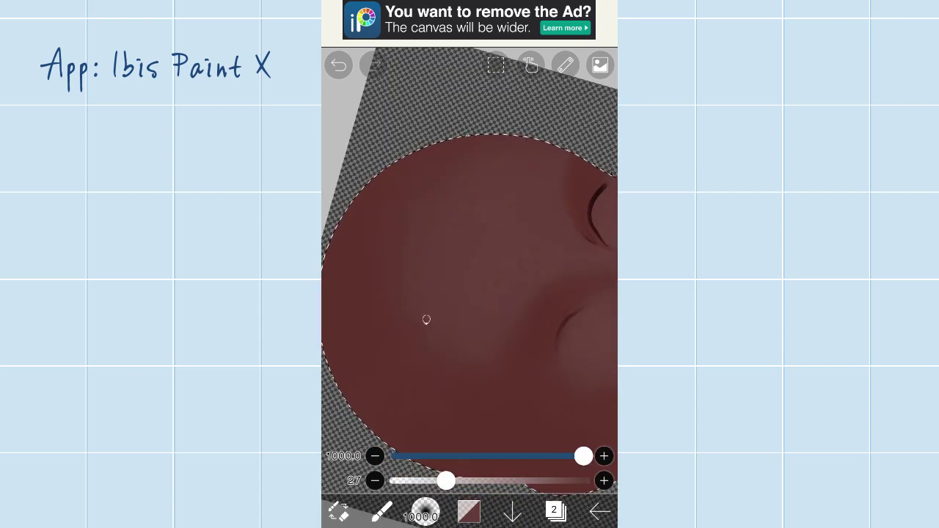
Step: Shade the side of the skull and forehead with a 1000 px airbrush at 27% opacity, and undo the last stroke
mouse_move(423, 200)
mouse_down()
mouse_move(440, 294)
mouse_move(401, 174)
mouse_move(411, 191)
mouse_up()
drag(402, 234, 391, 351)
mouse_move(470, 279)
mouse_down()
mouse_move(448, 235)
mouse_move(470, 191)
mouse_move(469, 242)
mouse_move(455, 220)
mouse_move(440, 235)
mouse_move(455, 279)
mouse_move(470, 279)
mouse_move(455, 249)
mouse_move(477, 238)
mouse_up()
click(338, 65)
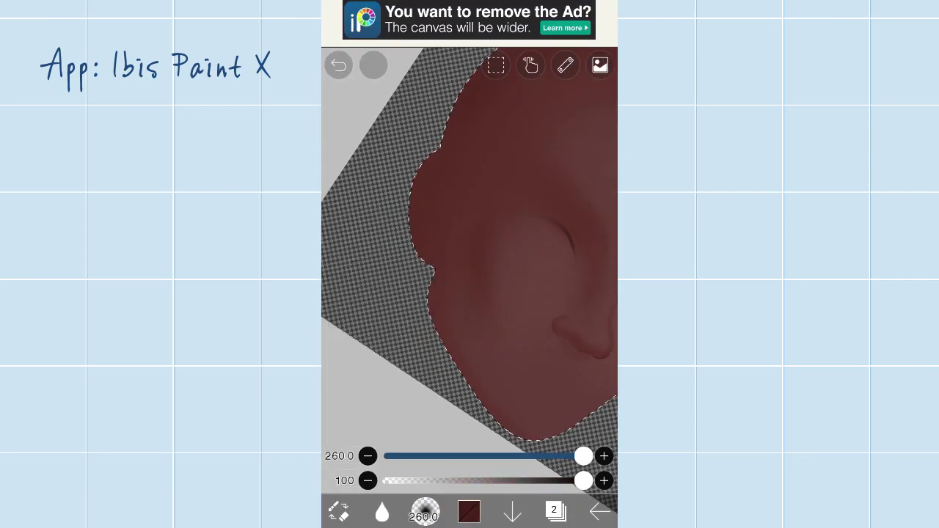
Step: Try to smooth the near cheek's shading with the Blur tool at 260 px and 100% strength
drag(563, 457, 572, 457)
mouse_move(469, 242)
mouse_down()
mouse_move(455, 220)
mouse_move(469, 279)
mouse_up()
click(339, 65)
Step: Shade the jaw and near cheek with a 408 px airbrush at 27% opacity
drag(572, 457, 547, 456)
drag(470, 278, 440, 220)
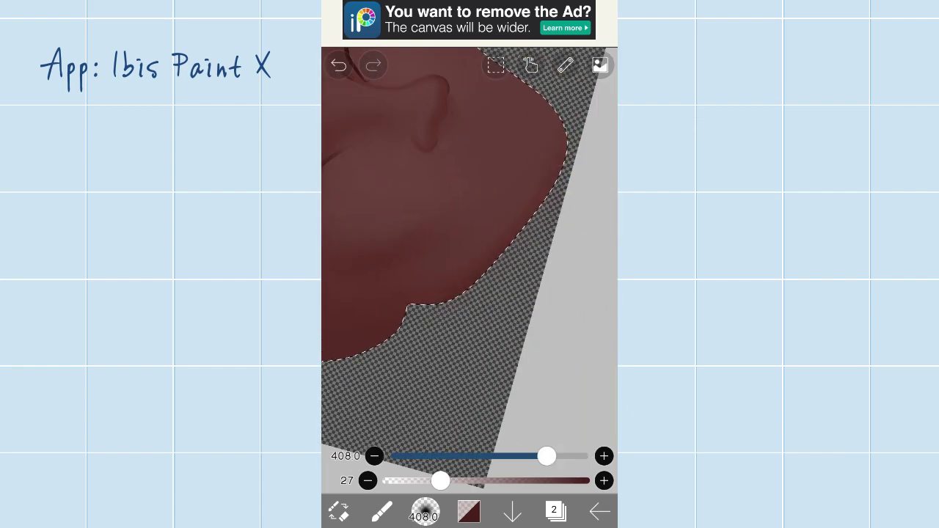
drag(469, 279, 455, 242)
mouse_move(470, 279)
mouse_down()
mouse_move(470, 242)
mouse_move(441, 308)
mouse_move(470, 242)
mouse_move(455, 242)
mouse_move(470, 220)
mouse_move(485, 264)
mouse_move(470, 242)
mouse_move(485, 235)
mouse_up()
drag(568, 456, 583, 455)
mouse_move(485, 235)
mouse_down()
mouse_move(477, 242)
mouse_move(470, 220)
mouse_move(484, 220)
mouse_up()
click(338, 511)
click(404, 269)
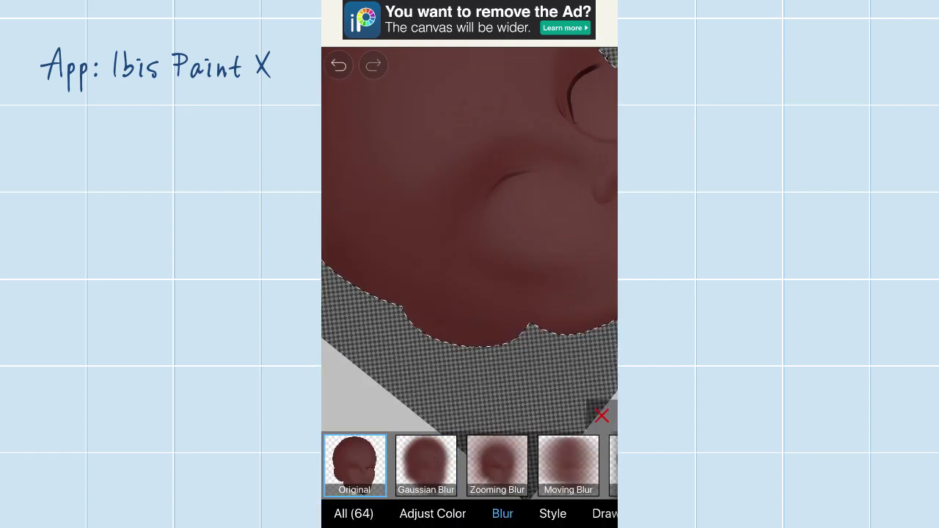
drag(469, 242, 473, 183)
click(426, 464)
click(355, 464)
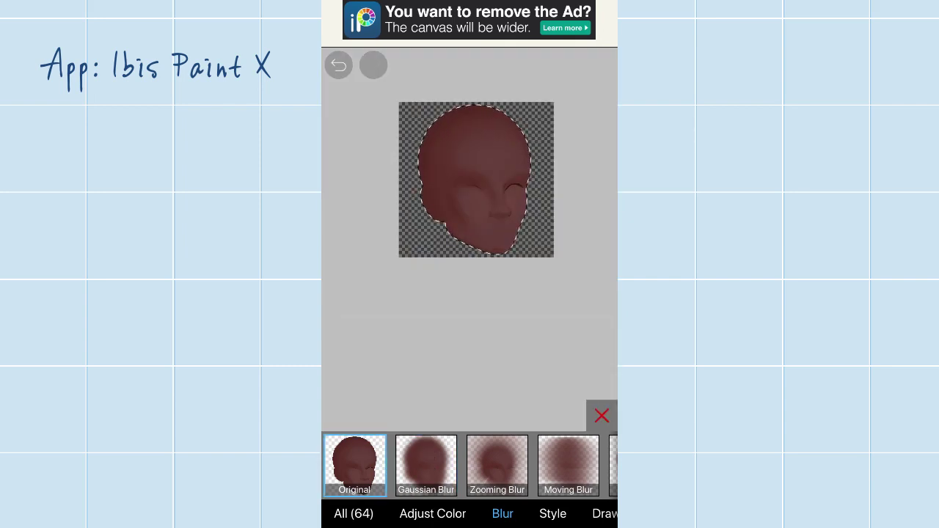
click(601, 416)
Step: Darken the hollow below the near cheekbone with the airbrush at 605 and 315 px and 18% opacity
drag(470, 242, 514, 161)
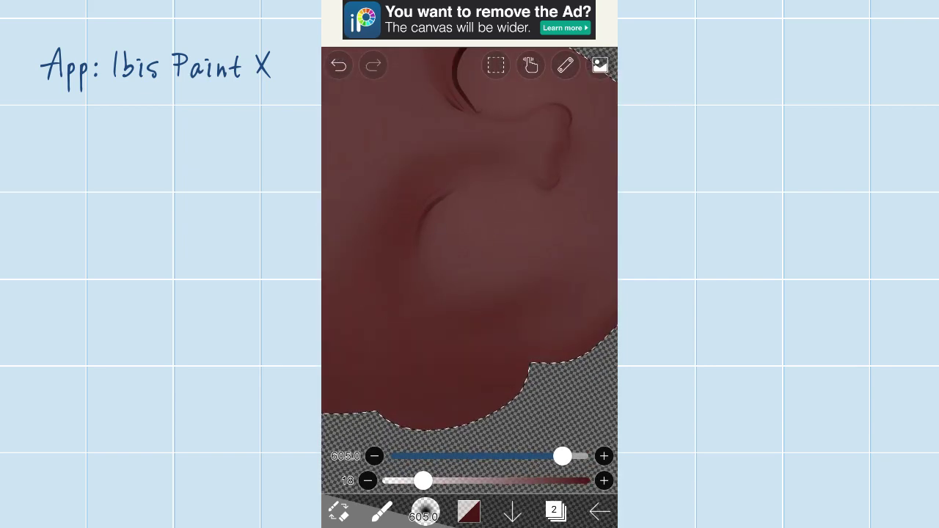
mouse_move(469, 242)
mouse_down()
mouse_move(455, 220)
mouse_move(469, 205)
mouse_move(462, 235)
mouse_move(470, 220)
mouse_move(484, 220)
mouse_move(469, 235)
mouse_move(485, 213)
mouse_move(455, 220)
mouse_move(477, 213)
mouse_move(477, 227)
mouse_move(477, 213)
mouse_move(525, 183)
mouse_move(469, 220)
mouse_move(484, 205)
mouse_up()
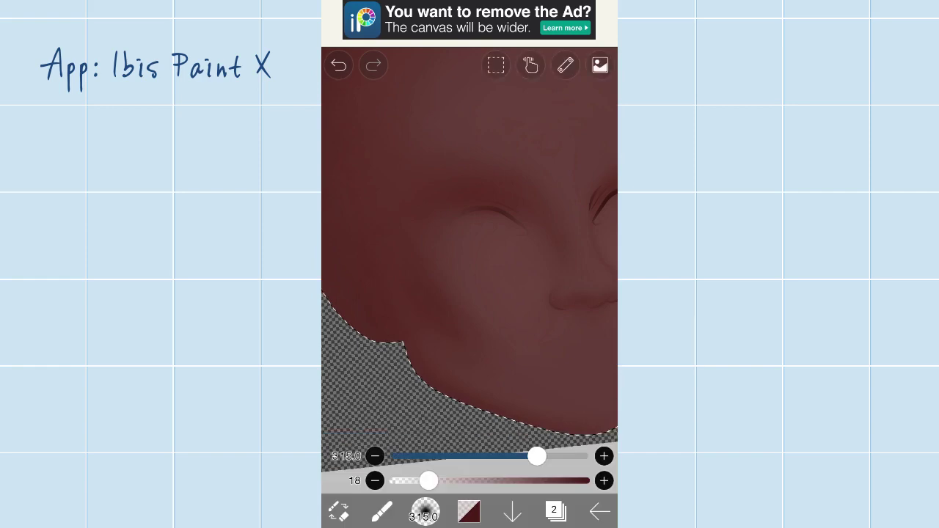
mouse_move(470, 220)
mouse_down()
mouse_move(447, 264)
mouse_move(425, 220)
mouse_move(470, 265)
mouse_up()
click(556, 512)
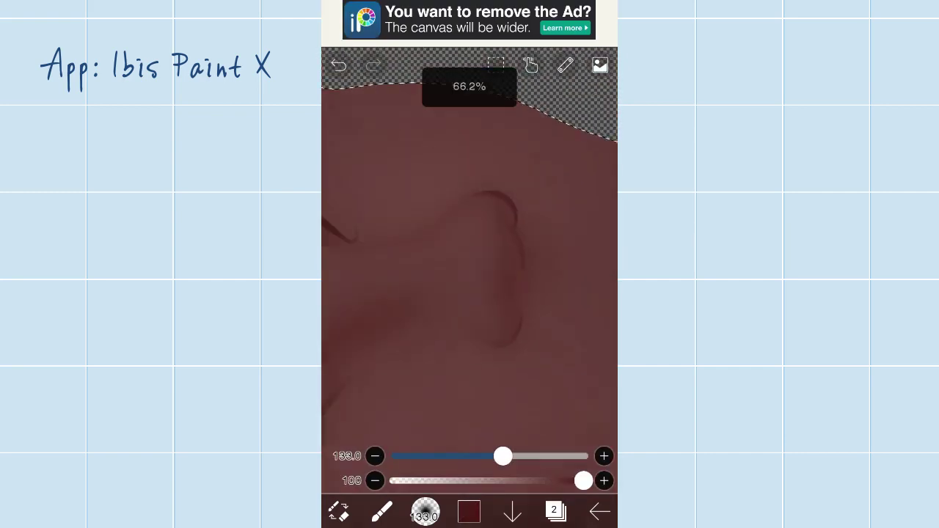
Step: Lower the airbrush opacity to 15% and deepen the shadow along the underside of the nose
drag(503, 456, 482, 457)
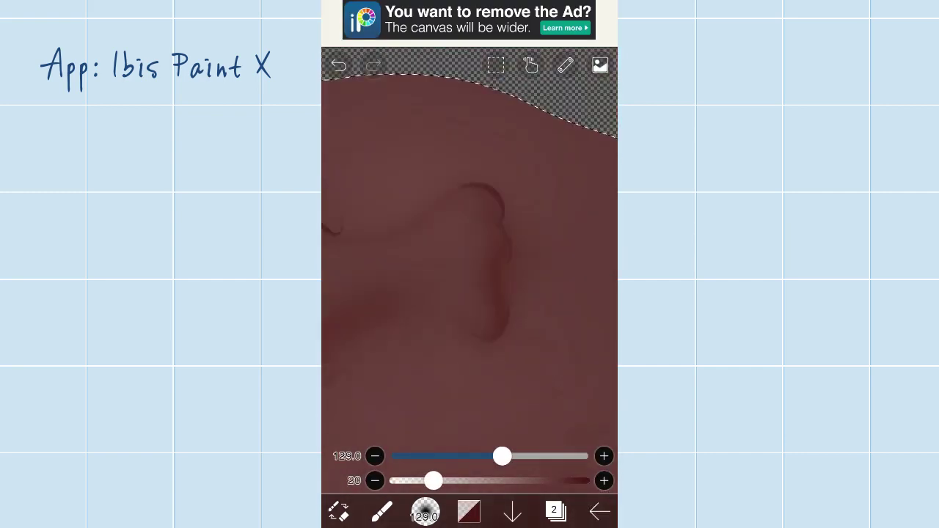
drag(502, 456, 520, 456)
drag(433, 481, 423, 481)
drag(477, 221, 441, 293)
drag(532, 229, 469, 256)
drag(470, 191, 514, 249)
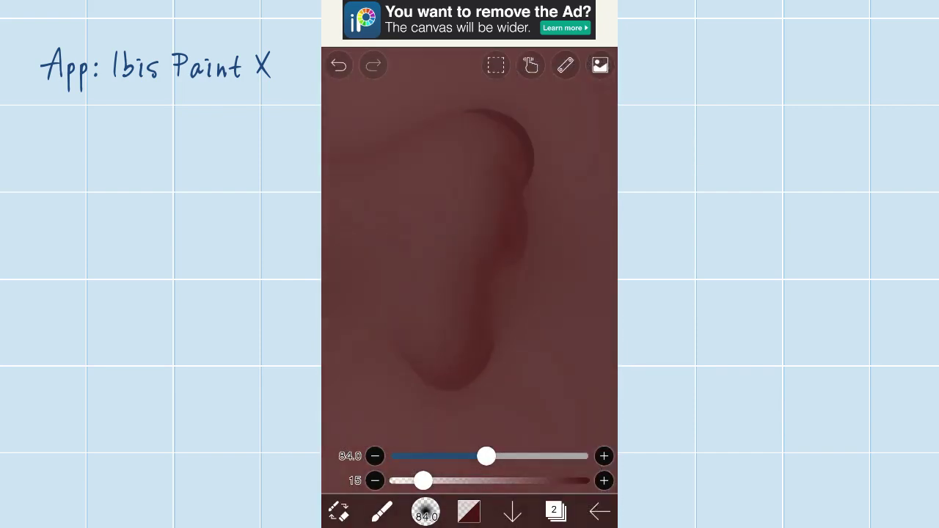
Step: Soften the contour around the nose tip and nostril wings with an 84 px airbrush
scroll(469, 278, down, 5)
scroll(469, 279, up, 5)
drag(469, 220, 441, 331)
drag(469, 294, 411, 239)
scroll(469, 279, down, 5)
scroll(469, 279, up, 5)
click(382, 511)
click(433, 464)
click(593, 341)
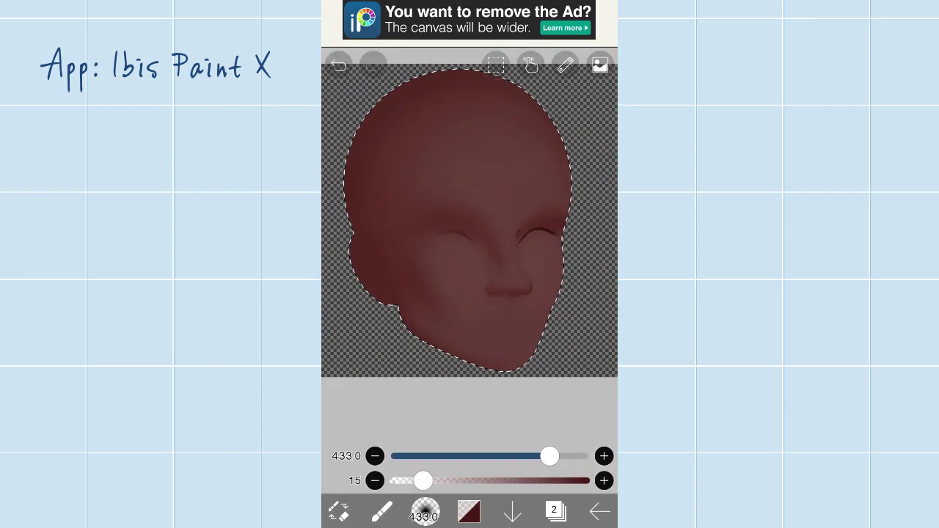
Step: Refine the shadow at the base of the nose with an 86 px airbrush at 15% opacity
scroll(469, 220, up, 5)
scroll(470, 220, up, 5)
mouse_move(549, 456)
mouse_down()
mouse_move(430, 457)
mouse_move(508, 456)
mouse_up()
mouse_move(440, 220)
mouse_down()
mouse_move(499, 293)
mouse_move(441, 220)
mouse_up()
drag(507, 456, 466, 456)
drag(572, 110, 513, 353)
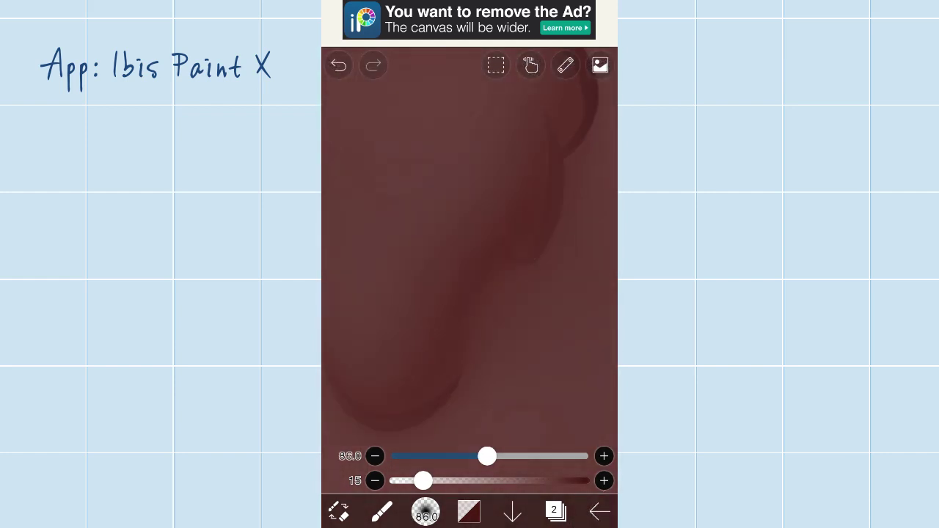
drag(469, 220, 514, 293)
Step: Blend the near nostril wing's dark edge into the surrounding skin with the 86 px airbrush
scroll(469, 264, down, 3)
scroll(470, 220, down, 3)
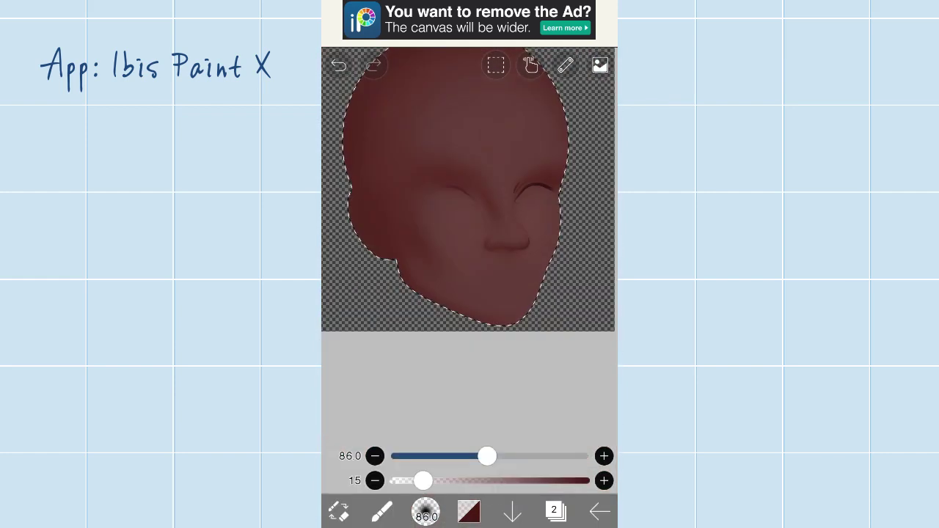
scroll(506, 234, up, 5)
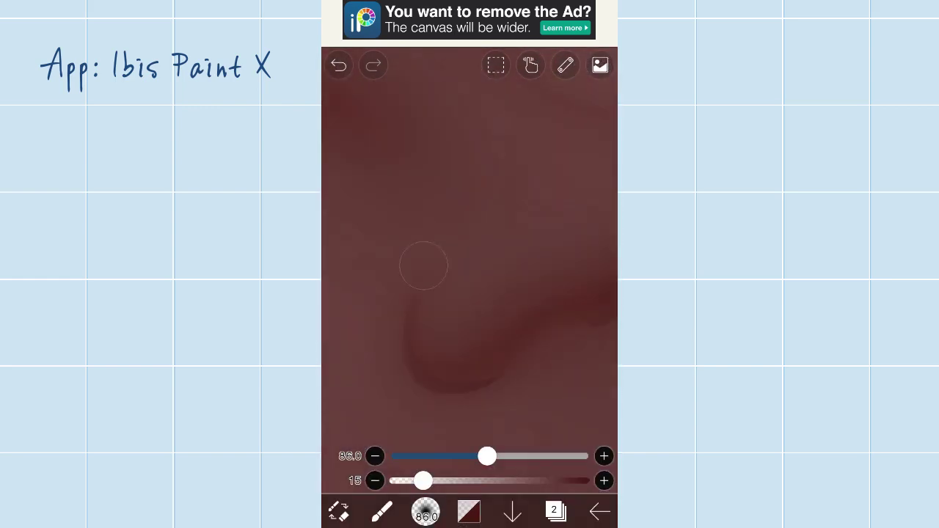
scroll(470, 264, down, 5)
scroll(470, 264, up, 5)
Step: Shade the near eye socket and the cheek below it with a 366 px airbrush at 15% opacity
drag(487, 457, 542, 456)
scroll(470, 264, down, 3)
scroll(470, 264, up, 5)
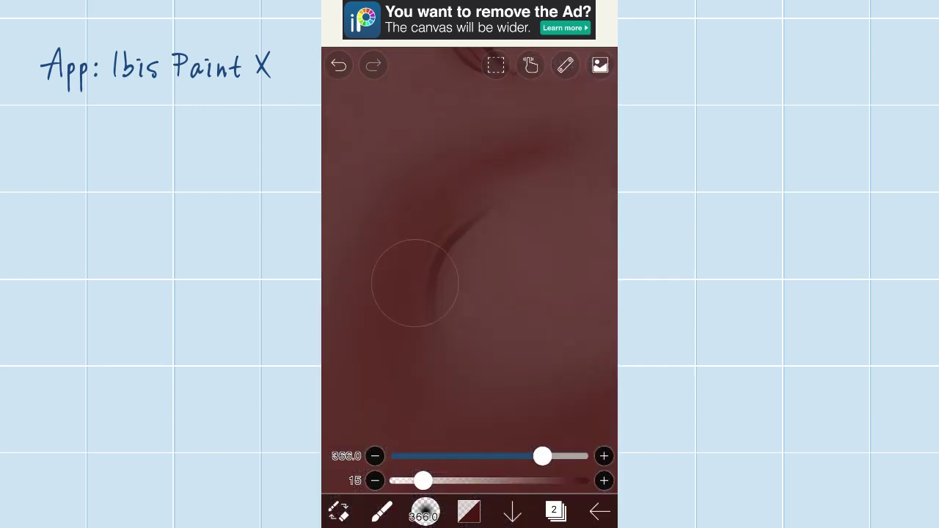
scroll(469, 264, down, 5)
scroll(470, 264, up, 5)
scroll(469, 265, down, 5)
scroll(469, 264, up, 5)
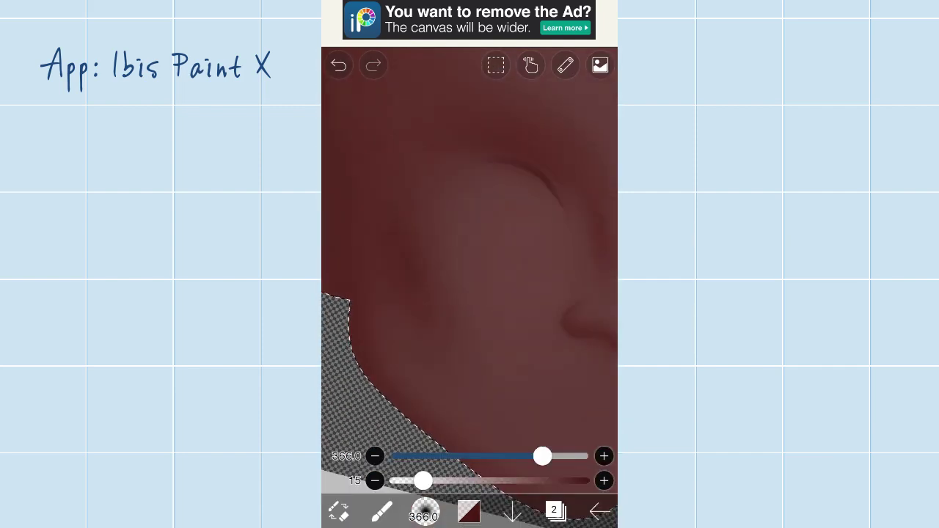
scroll(469, 264, down, 5)
scroll(470, 264, up, 5)
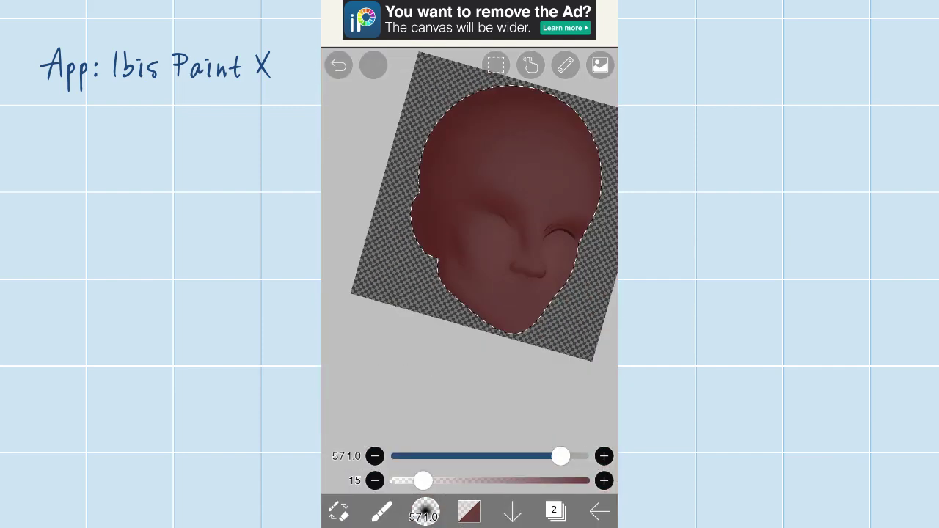
Step: Rework the shading between the ear area and near cheek with the airbrush at 255 px and 15% opacity
click(373, 66)
scroll(469, 264, up, 5)
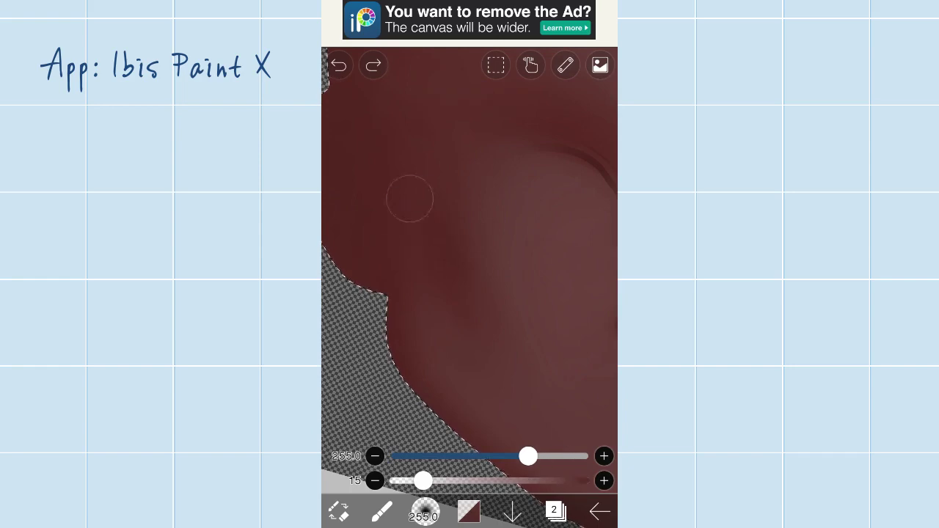
scroll(470, 264, down, 5)
scroll(470, 265, up, 5)
scroll(470, 264, down, 5)
scroll(470, 265, up, 5)
scroll(469, 265, down, 5)
scroll(469, 264, up, 5)
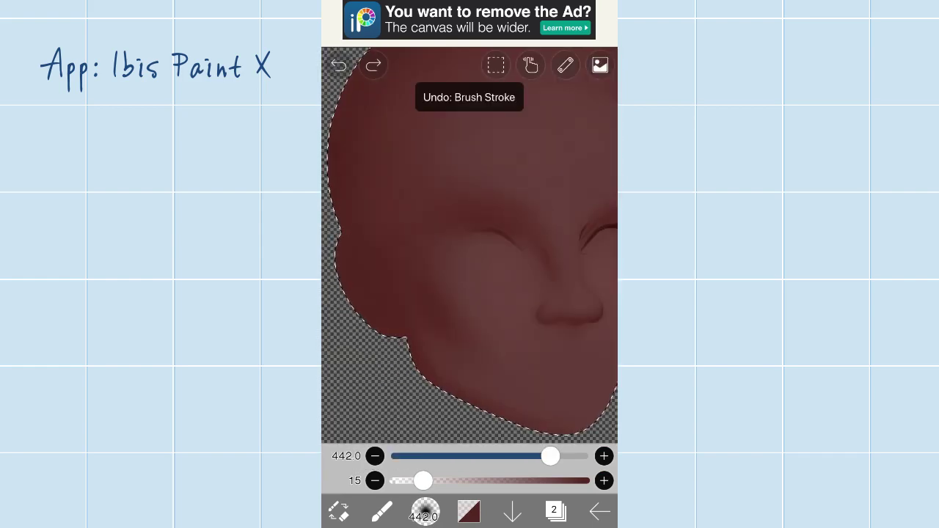
Step: Darken the back and side of the skull with a 1000 px airbrush in dark red at 15% opacity
scroll(470, 264, up, 3)
scroll(470, 264, down, 4)
scroll(470, 264, down, 3)
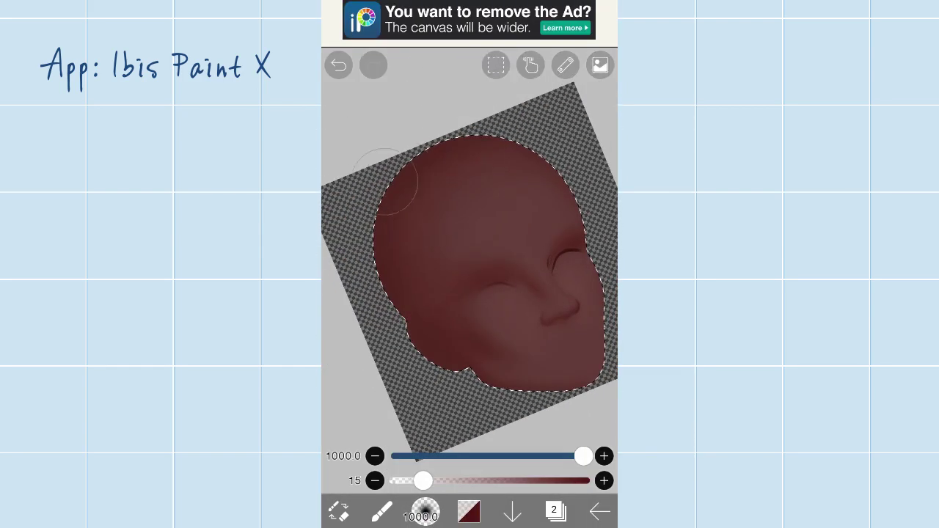
click(468, 511)
click(468, 512)
scroll(470, 264, up, 1)
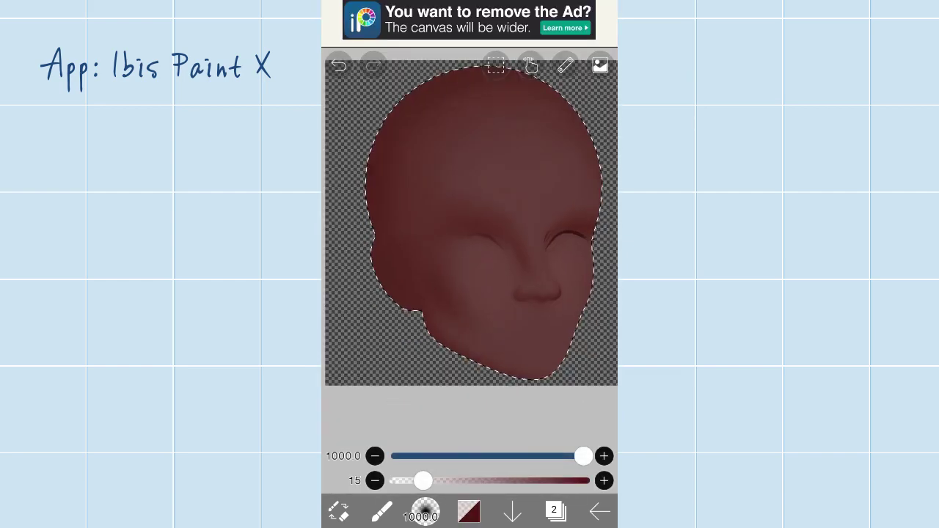
scroll(470, 264, down, 2)
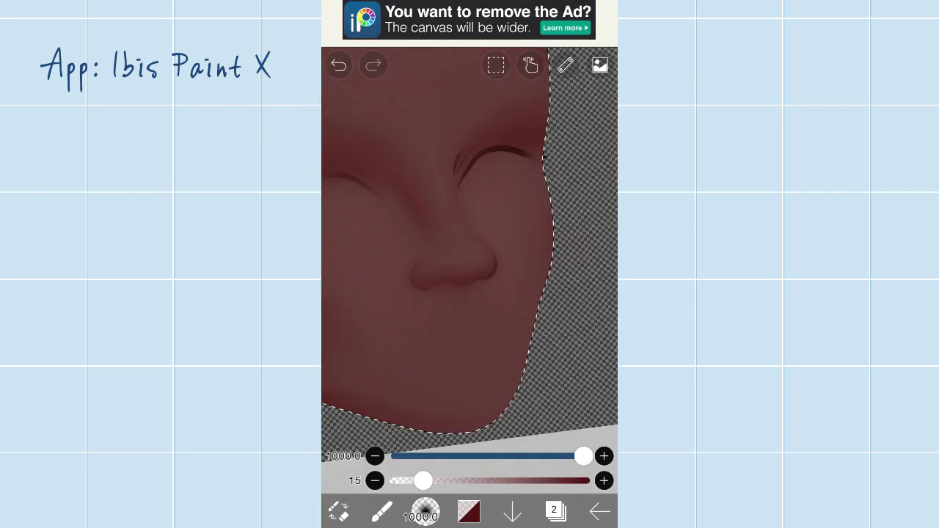
Step: Undo the last stroke and deepen the shadow under the nose with a 116 px airbrush
scroll(470, 264, up, 3)
key(ctrl+z)
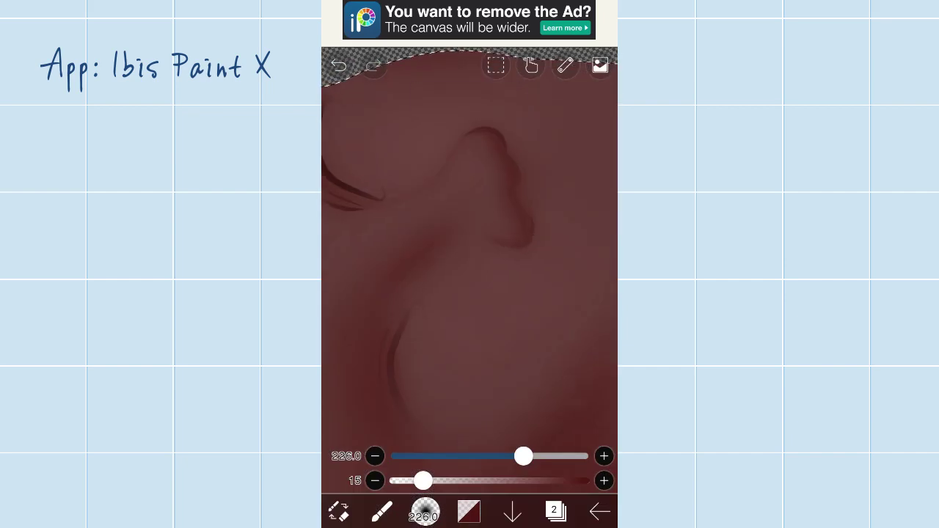
scroll(470, 264, up, 2)
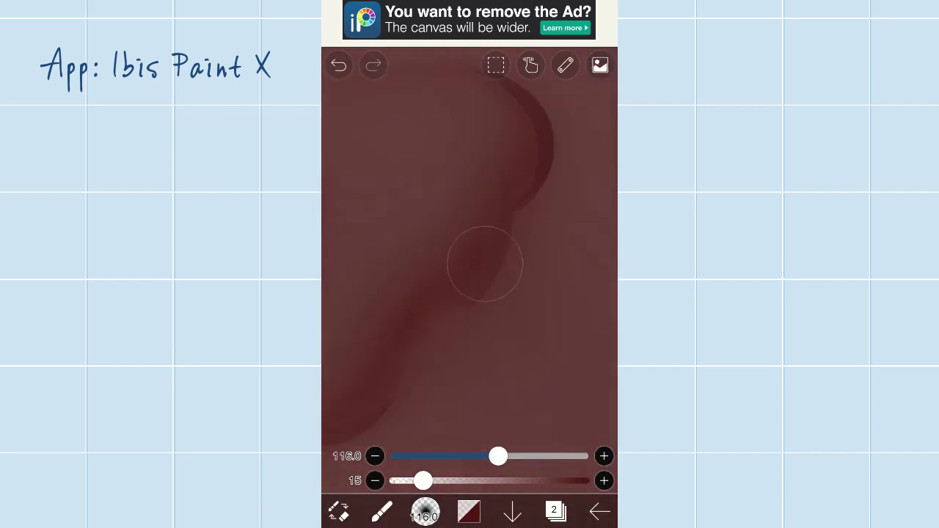
scroll(469, 264, down, 2)
scroll(470, 265, down, 3)
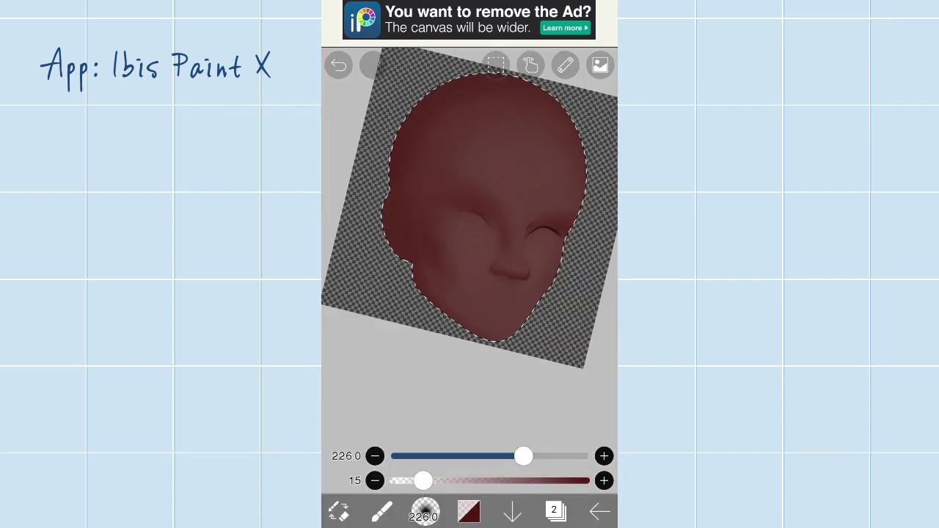
Step: Soften the edges of the nose's underside with a 119 px airbrush in the lighter skin tone
scroll(470, 264, up, 3)
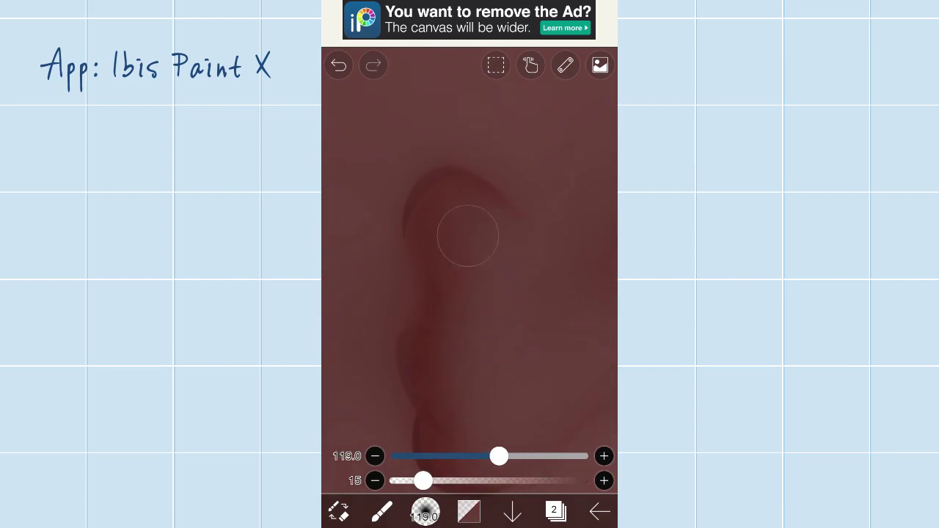
scroll(470, 264, down, 3)
scroll(469, 264, up, 3)
scroll(470, 264, down, 3)
Step: Pick a darker red and shade the area beside the near cheek with a 388 px airbrush
click(469, 511)
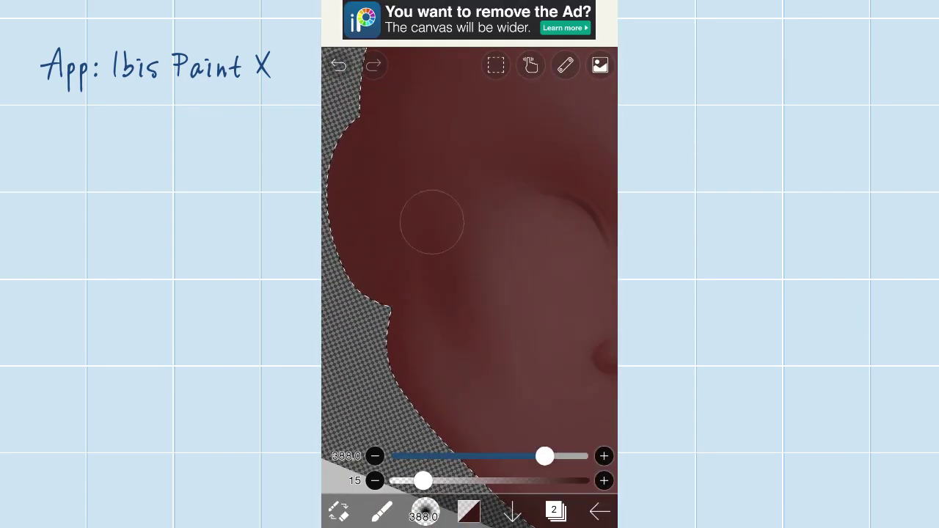
scroll(469, 264, down, 3)
scroll(470, 265, up, 3)
scroll(470, 265, down, 1)
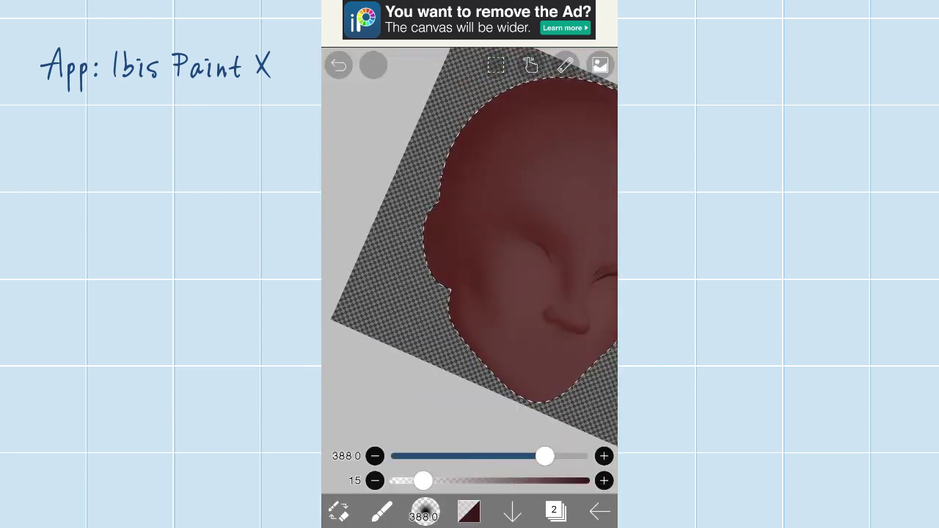
scroll(469, 264, up, 2)
Step: Build up the dark shading along the back of the head with a 1000 px airbrush at 15% opacity
scroll(469, 293, down, 1)
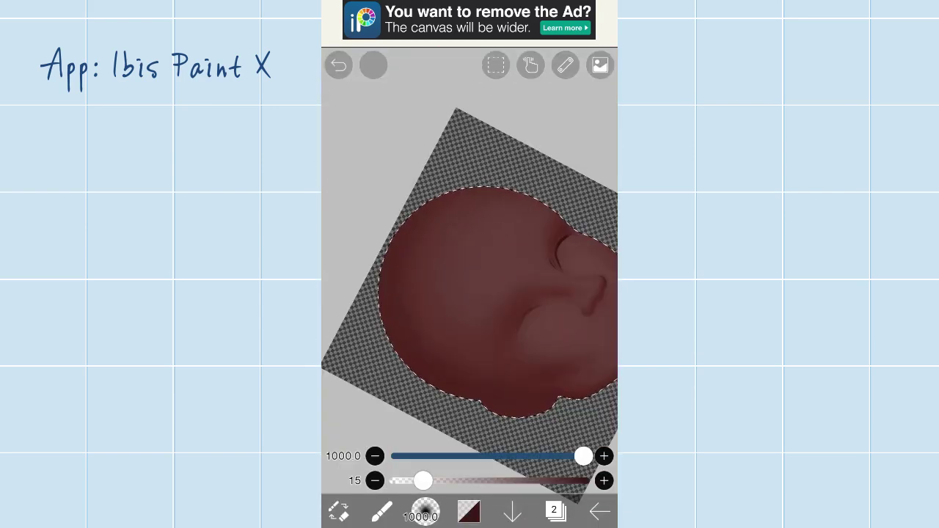
scroll(470, 293, down, 1)
scroll(469, 293, up, 4)
scroll(469, 293, down, 3)
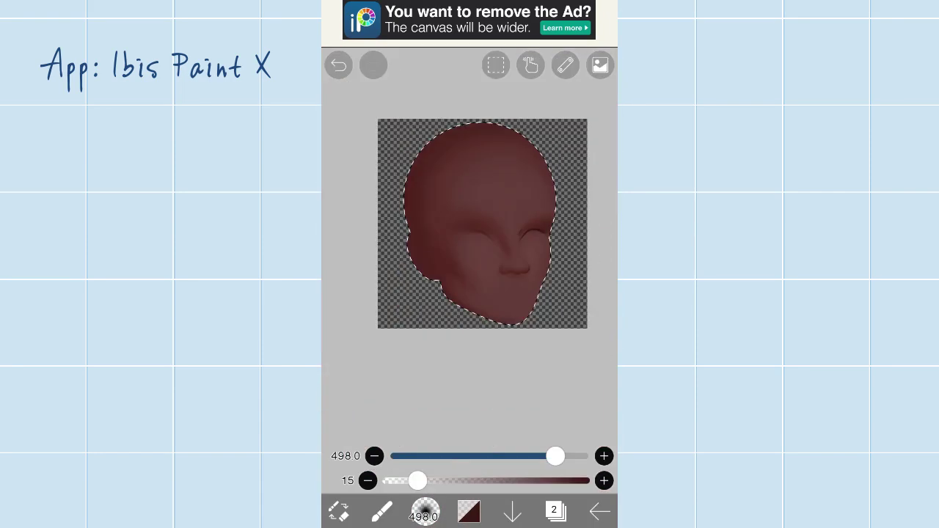
Step: Blend the skull's side shading toward the forehead with the airbrush at 812 px and 15% opacity
scroll(470, 250, up, 2)
scroll(469, 249, down, 2)
scroll(470, 249, up, 4)
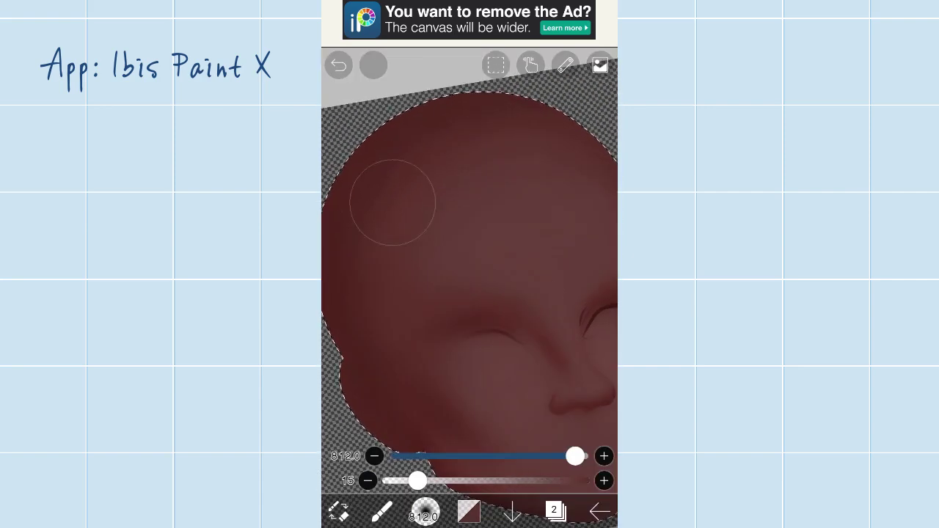
scroll(469, 249, down, 3)
click(338, 511)
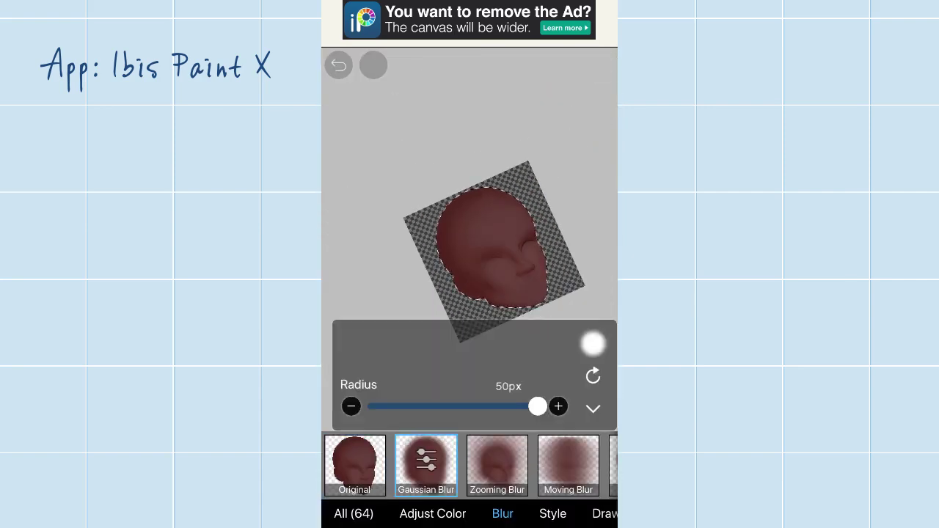
scroll(470, 250, up, 3)
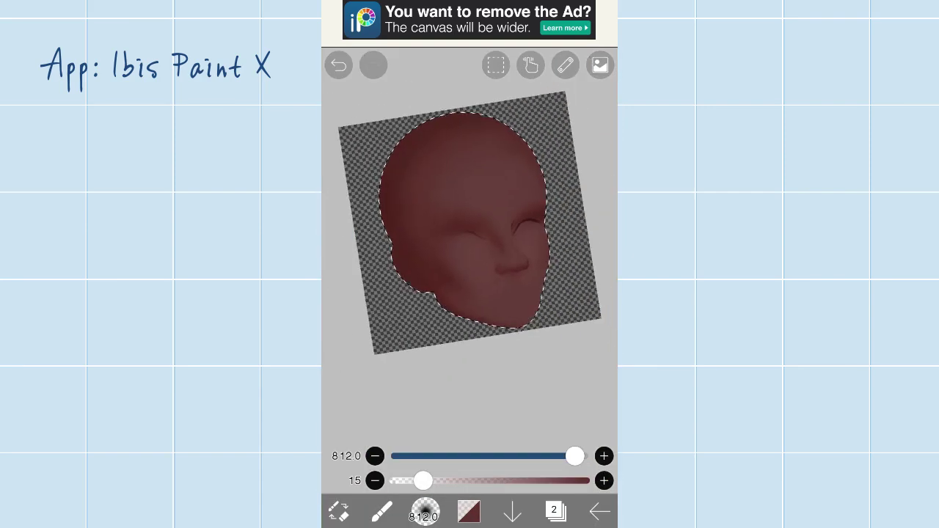
Step: Refine the edges of the nose's underside with the skin-tone airbrush at 47 to 116 px and 15% opacity
scroll(470, 250, up, 3)
scroll(469, 249, up, 3)
drag(574, 455, 465, 456)
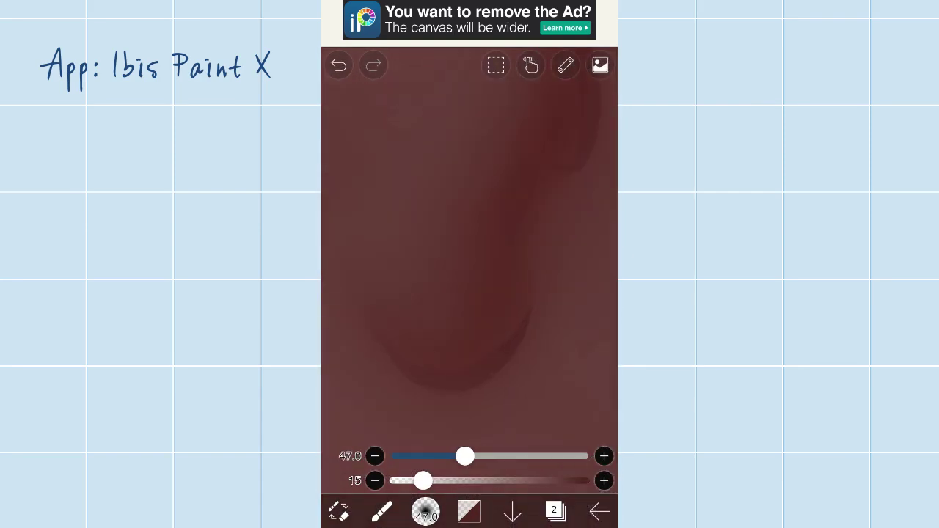
scroll(469, 250, down, 3)
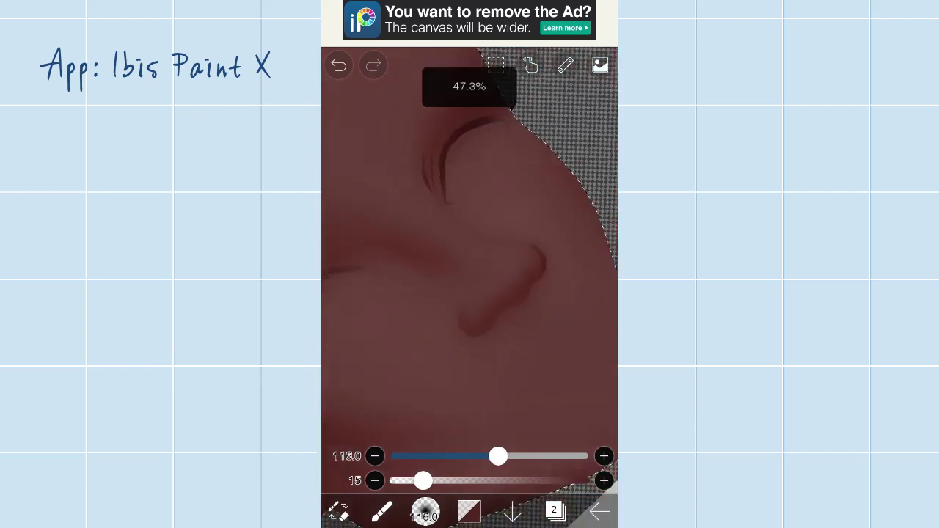
drag(498, 456, 456, 456)
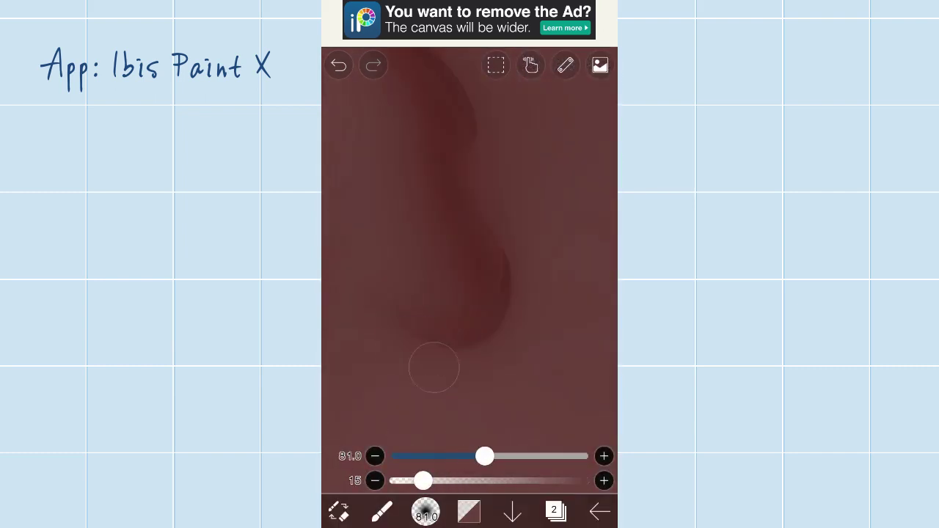
scroll(469, 250, down, 3)
scroll(469, 249, up, 3)
scroll(470, 249, down, 3)
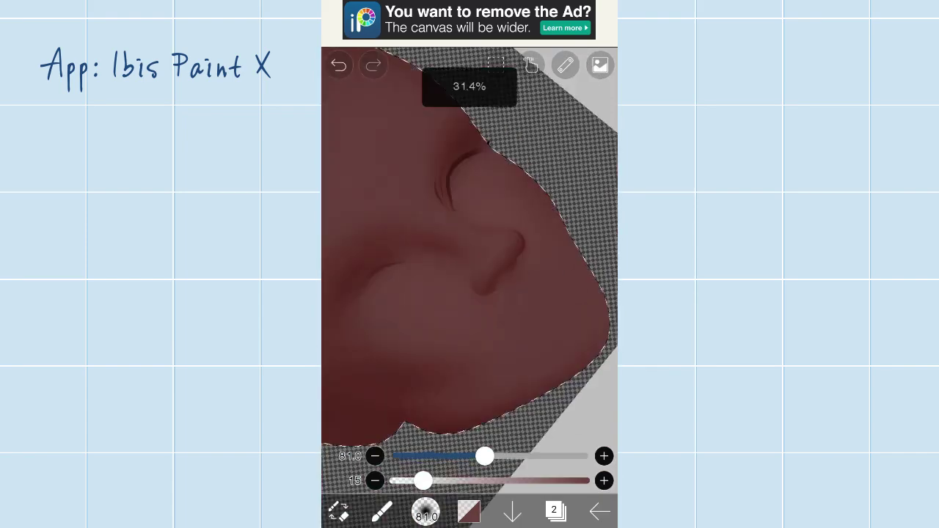
Step: Pick a darker red and build up the shading under the nose and nostrils with a 94 px airbrush at 15% opacity
click(469, 512)
click(468, 512)
scroll(470, 249, down, 3)
key(ctrl+z)
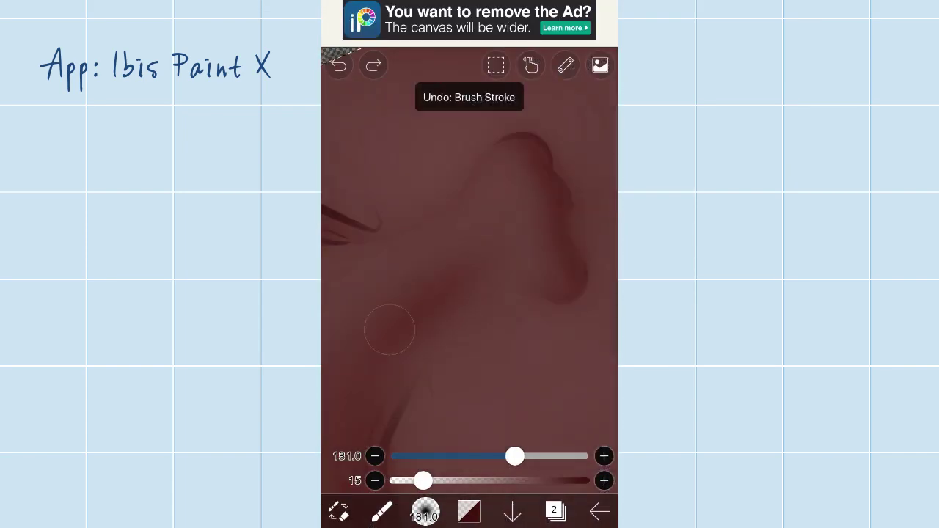
scroll(470, 250, up, 3)
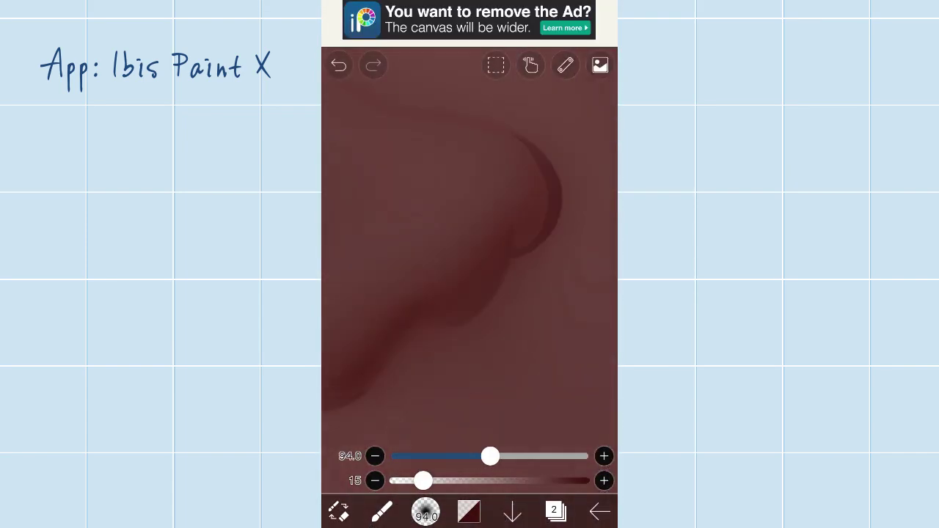
scroll(470, 250, down, 3)
scroll(470, 250, up, 3)
scroll(470, 250, down, 3)
scroll(469, 250, up, 2)
scroll(469, 250, down, 3)
Step: Adjust the dark red colour and deepen the nostril shading with a 59 px airbrush at 15% opacity
click(469, 511)
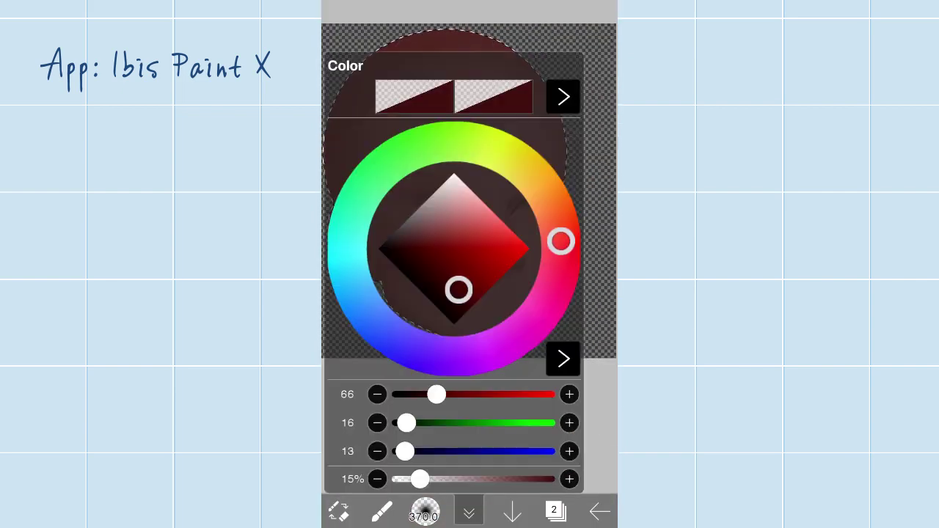
click(468, 511)
scroll(470, 249, up, 5)
scroll(469, 249, down, 5)
scroll(469, 250, up, 5)
key(ctrl+z)
scroll(470, 250, down, 3)
scroll(469, 250, up, 5)
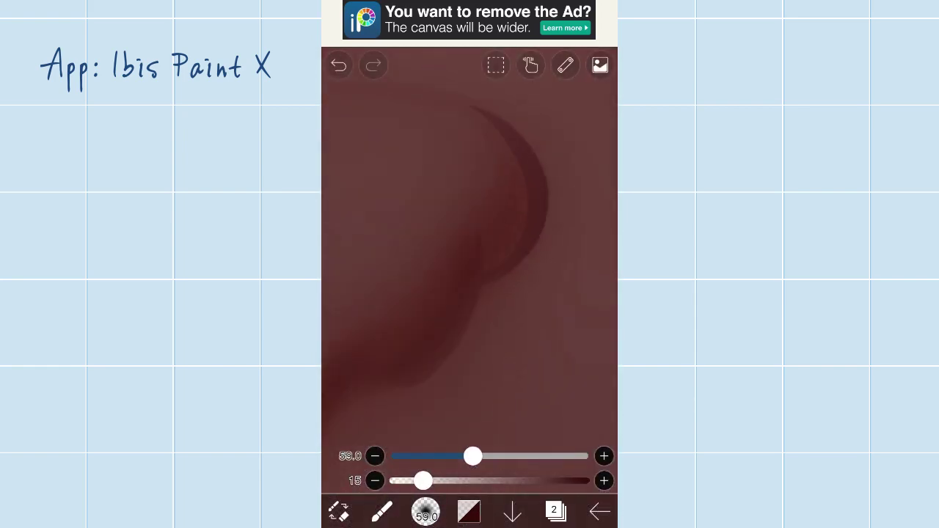
scroll(469, 249, down, 5)
scroll(470, 249, up, 2)
Step: Pick a more saturated dark red and shade around the near eye and side of the head, enlarging the airbrush to 1000 px
click(469, 512)
click(469, 511)
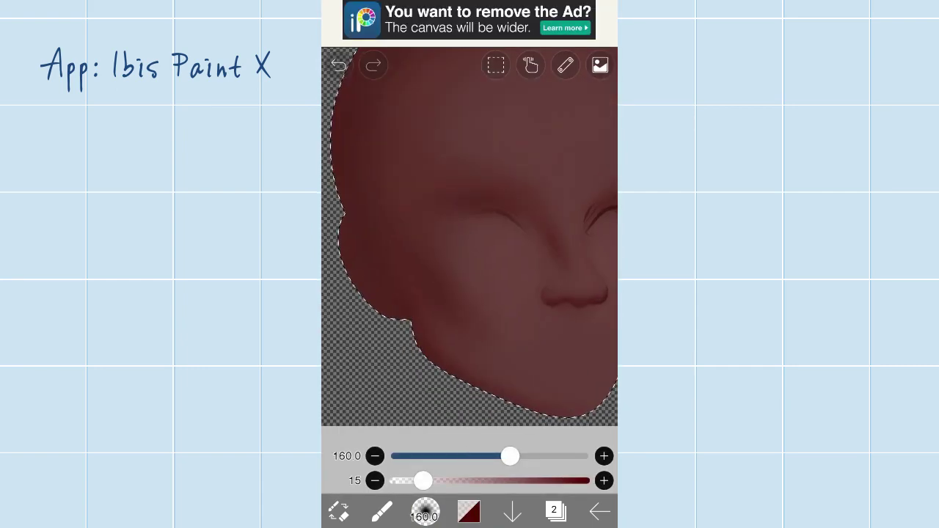
scroll(470, 250, up, 3)
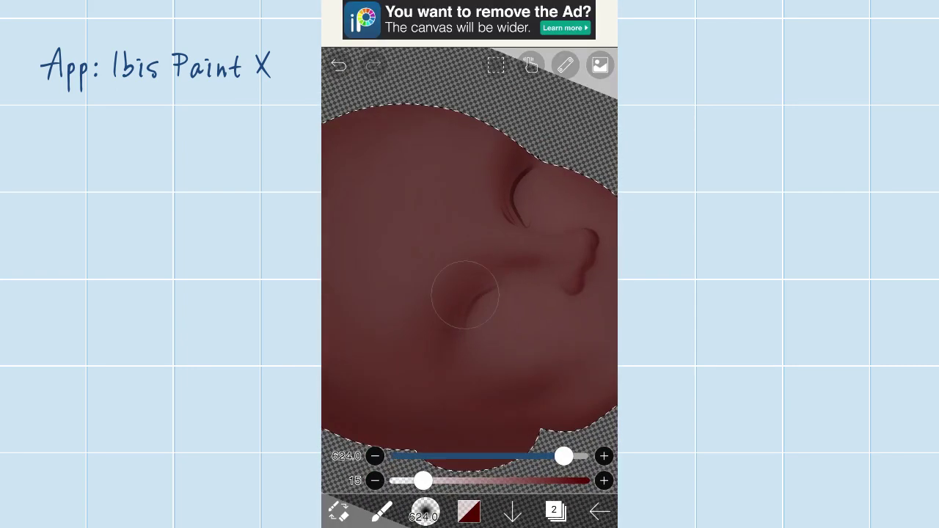
scroll(470, 250, down, 5)
scroll(469, 250, up, 5)
click(338, 66)
scroll(469, 249, down, 5)
drag(564, 457, 584, 456)
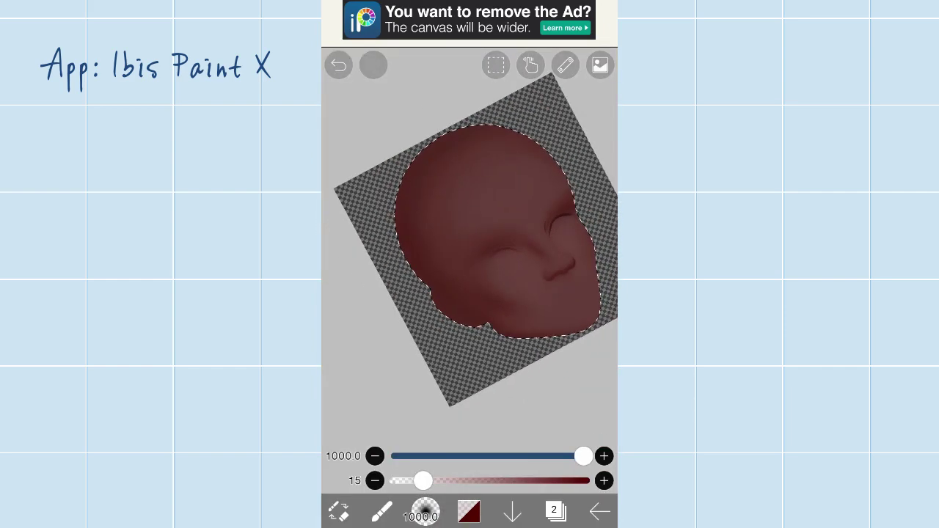
scroll(470, 249, down, 5)
Step: Add a new layer above layer 2 and review its blending mode options
click(555, 512)
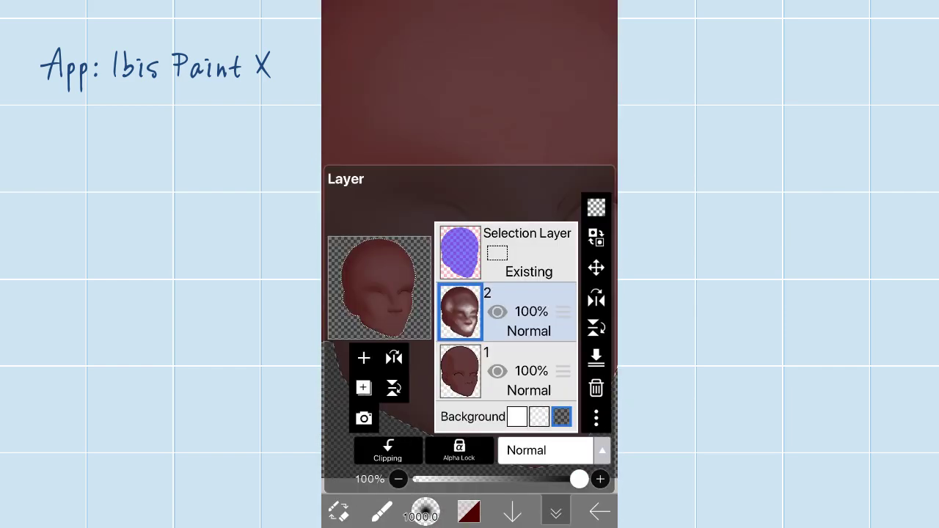
click(555, 512)
click(556, 511)
click(363, 358)
click(547, 451)
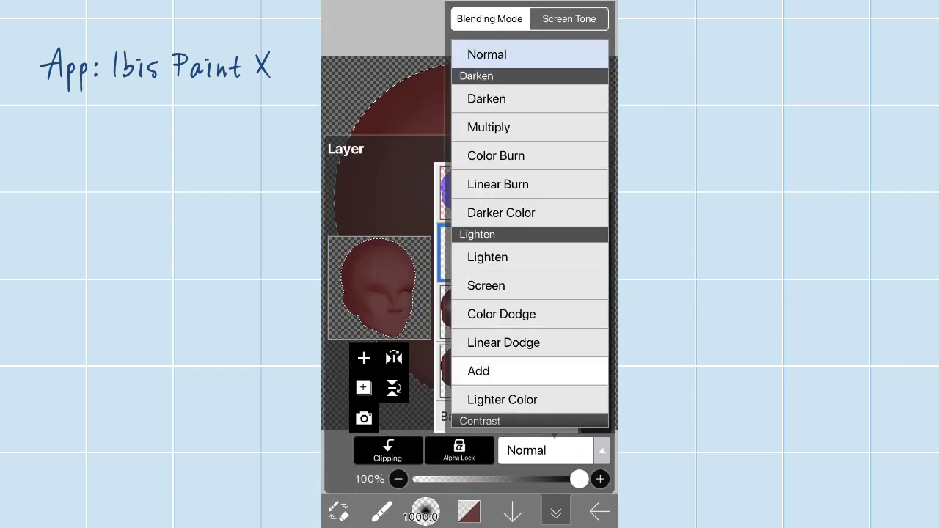
click(555, 512)
Step: Airbrush the skin tone softly over the face on the new layer at 297 px and 15% opacity
scroll(470, 249, up, 3)
scroll(469, 250, up, 5)
drag(583, 456, 511, 456)
scroll(469, 250, up, 2)
scroll(469, 294, up, 2)
scroll(470, 249, down, 3)
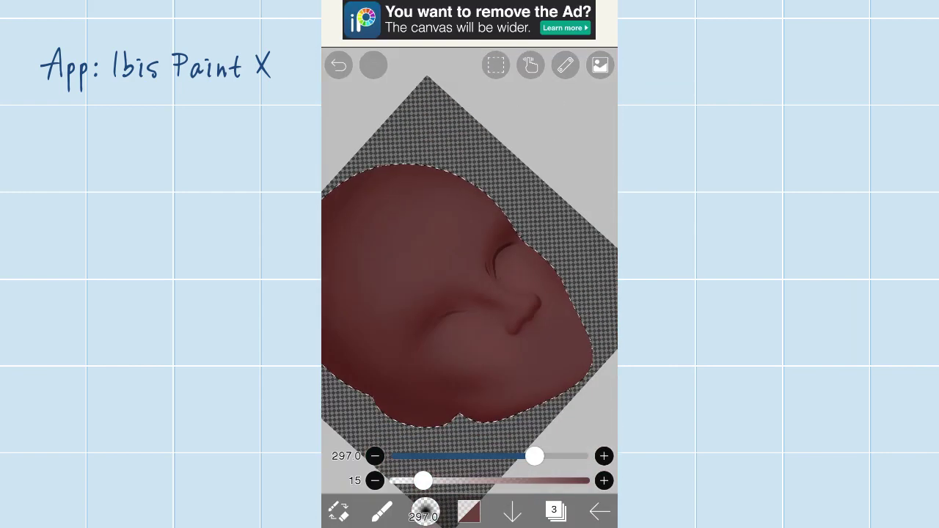
scroll(469, 249, up, 3)
scroll(470, 250, down, 3)
Step: Undo the last brush strokes on the new layer and check the shading on the whole head
click(338, 65)
scroll(470, 250, up, 4)
click(338, 65)
scroll(469, 249, down, 4)
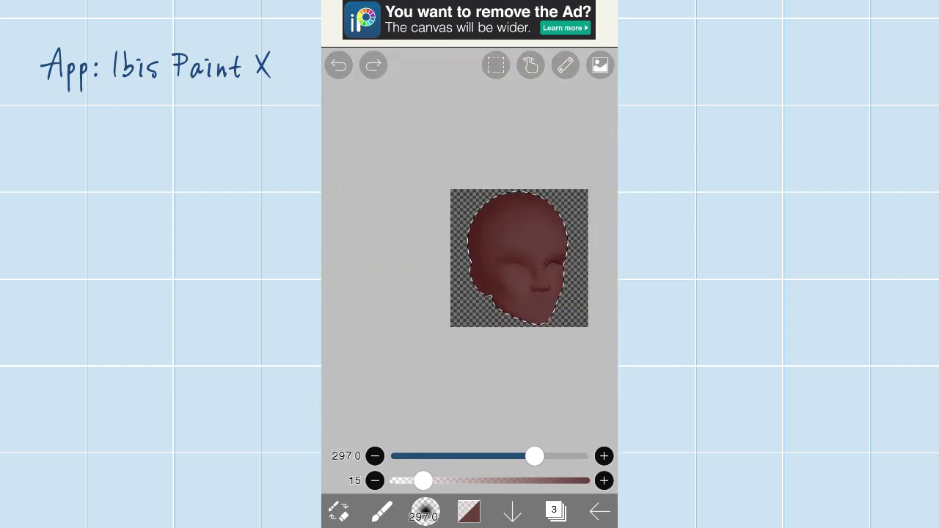
scroll(469, 249, up, 5)
scroll(469, 250, down, 4)
scroll(470, 250, up, 1)
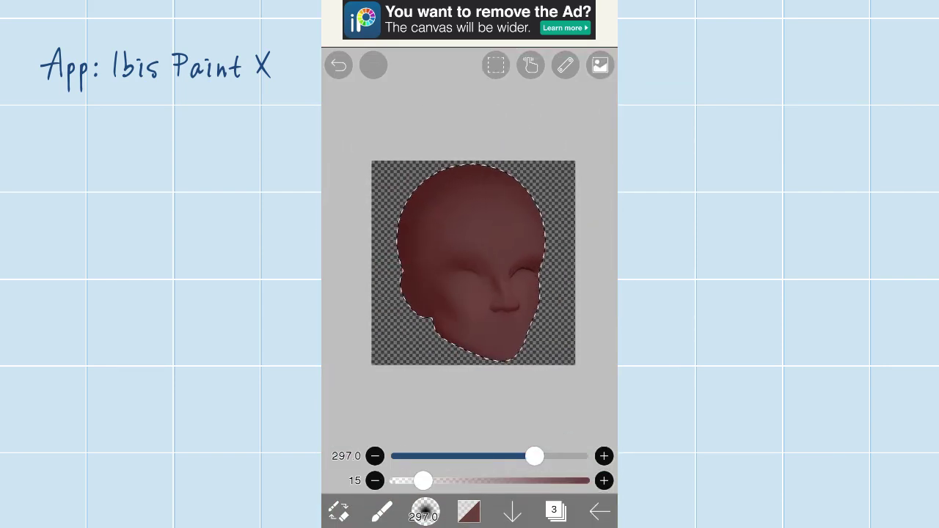
Step: Save the head painting as an image, and save it again with only the contour shading visible
click(554, 510)
click(507, 312)
click(599, 512)
click(504, 398)
click(554, 510)
click(506, 352)
click(554, 510)
click(600, 511)
click(505, 398)
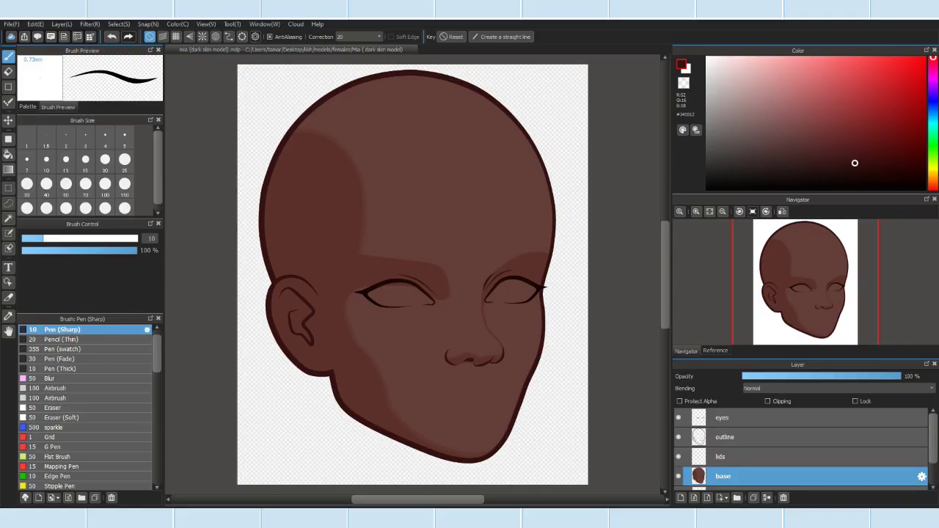
Step: In MediBang Paint, import the contour-only head image dated Jul 23 from the Dropbox folder as a new layer
click(11, 23)
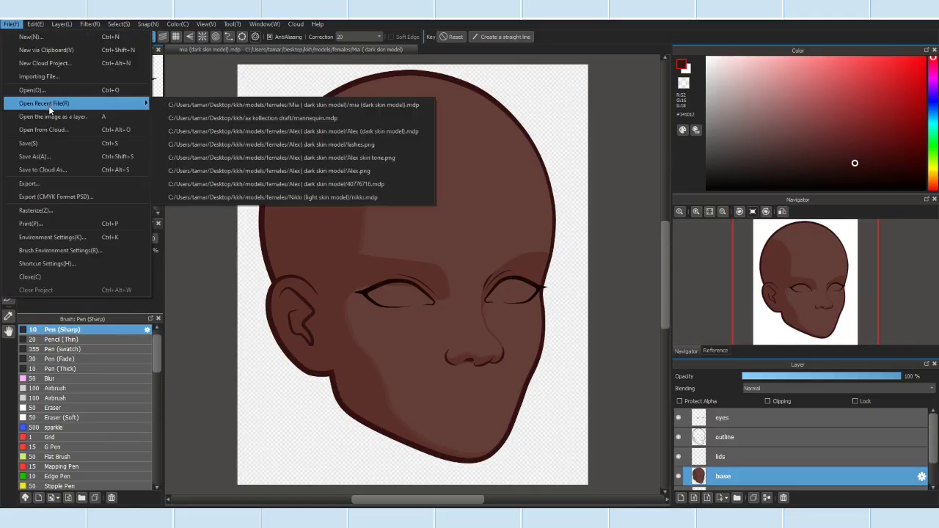
key(Escape)
key(ctrl+o)
click(117, 210)
scroll(262, 237, down, 1)
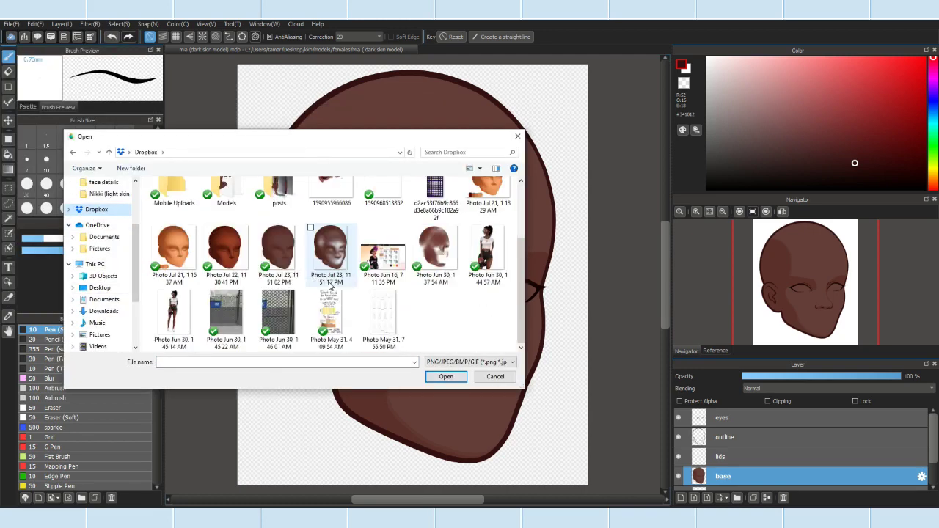
double_click(328, 261)
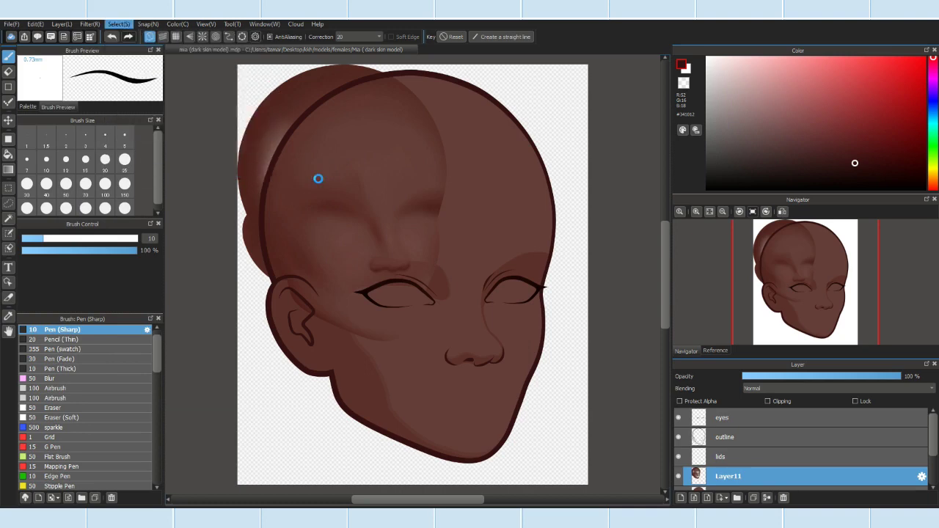
Step: Scale and position the imported contour layer to match the outlined head using Bicubic (Sharp) transformation
drag(557, 441, 555, 444)
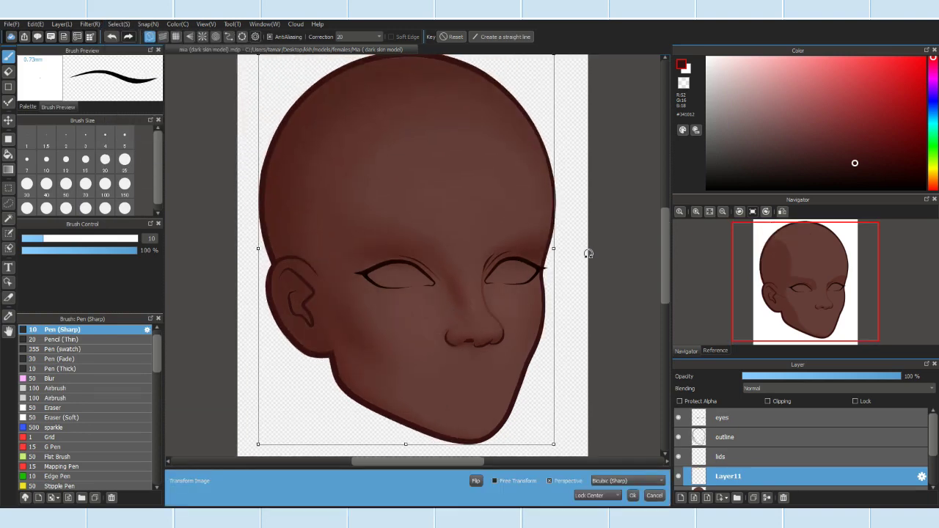
scroll(587, 230, down, 1)
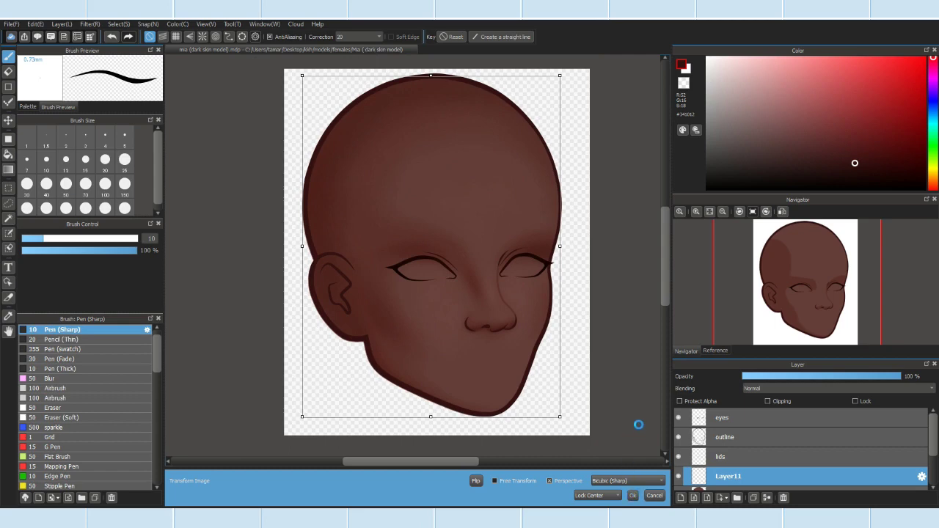
scroll(313, 306, up, 4)
scroll(412, 275, down, 3)
Step: Examine how the contour shading lines up with the outline around the ear, nose and jaw
scroll(350, 252, up, 5)
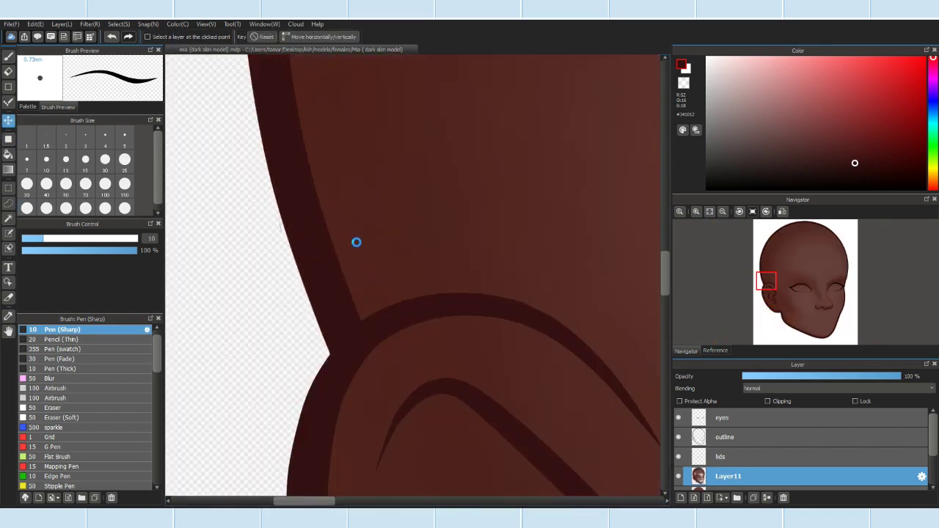
scroll(364, 250, down, 1)
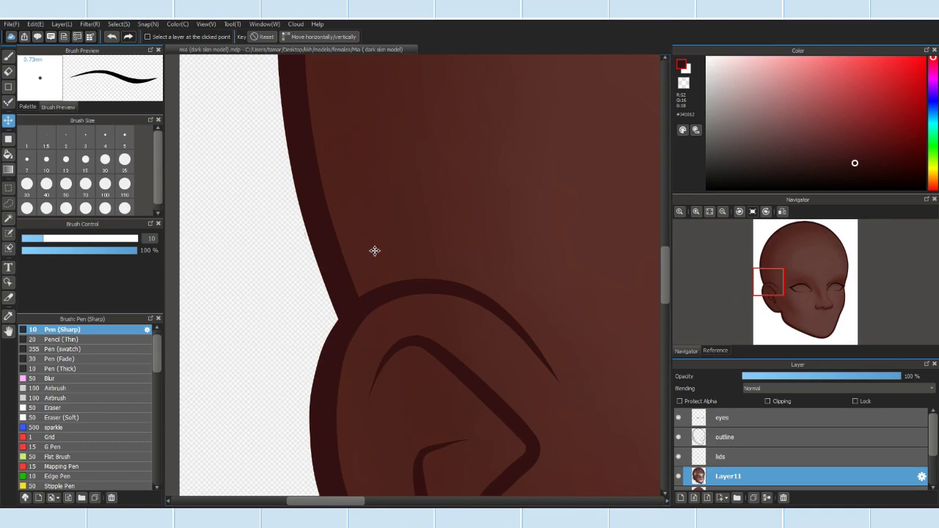
scroll(375, 251, down, 1)
scroll(554, 310, down, 3)
scroll(560, 346, up, 3)
scroll(561, 347, down, 1)
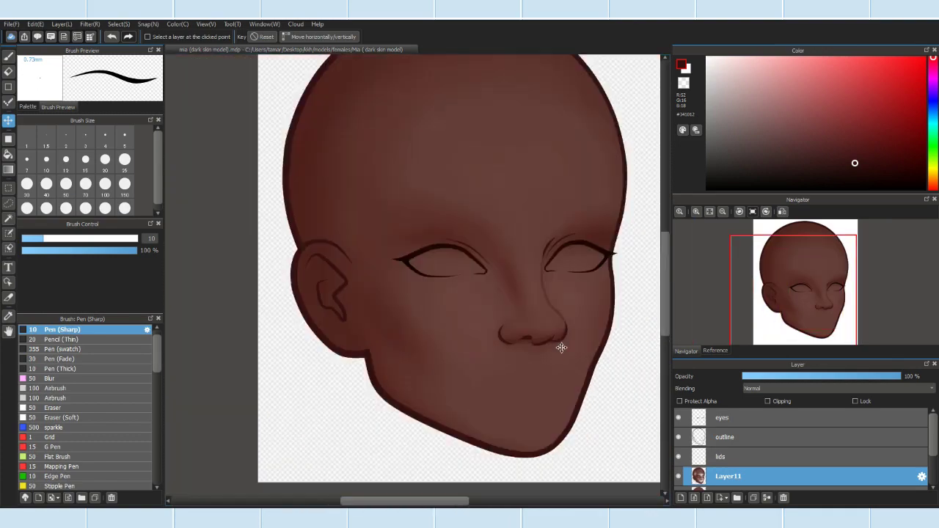
scroll(561, 347, down, 3)
scroll(572, 377, up, 4)
scroll(592, 315, down, 2)
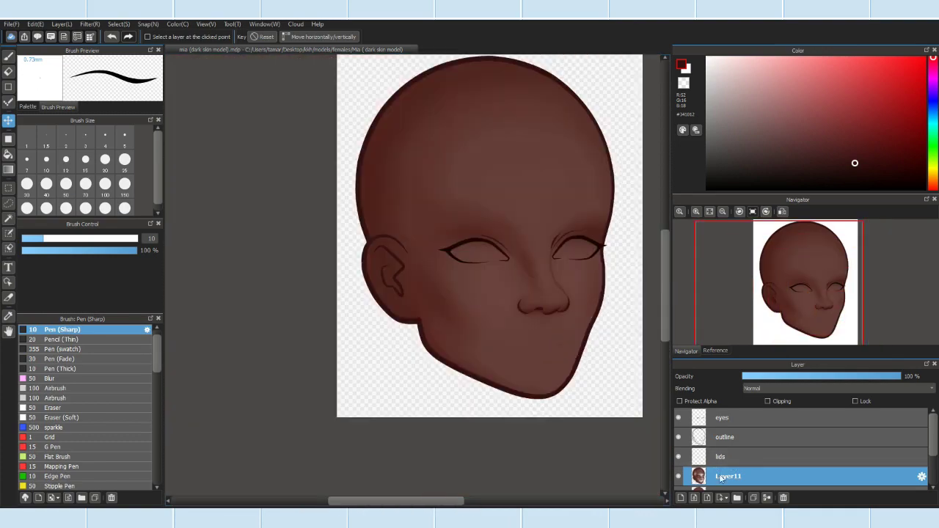
Step: Rename the imported layer "contour" and add a layer above it named "contour fix up"
double_click(719, 478)
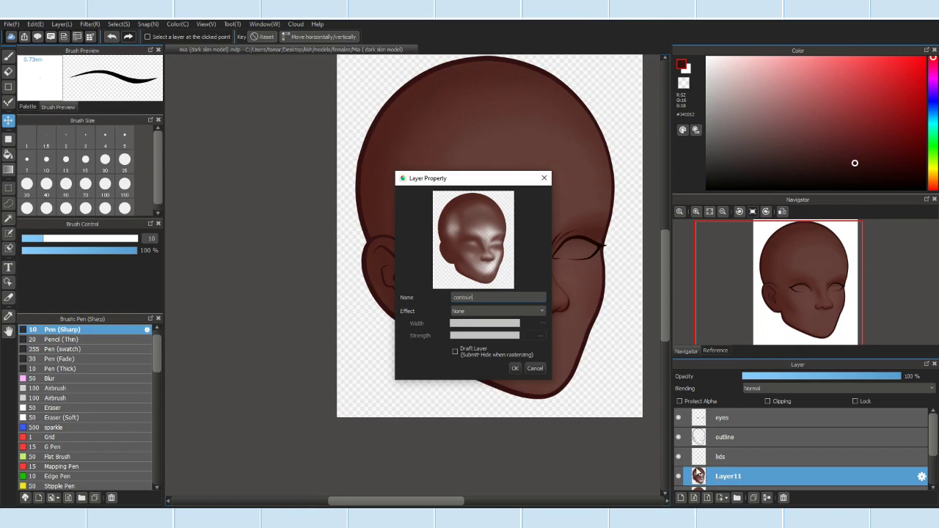
click(518, 370)
scroll(758, 438, down, 1)
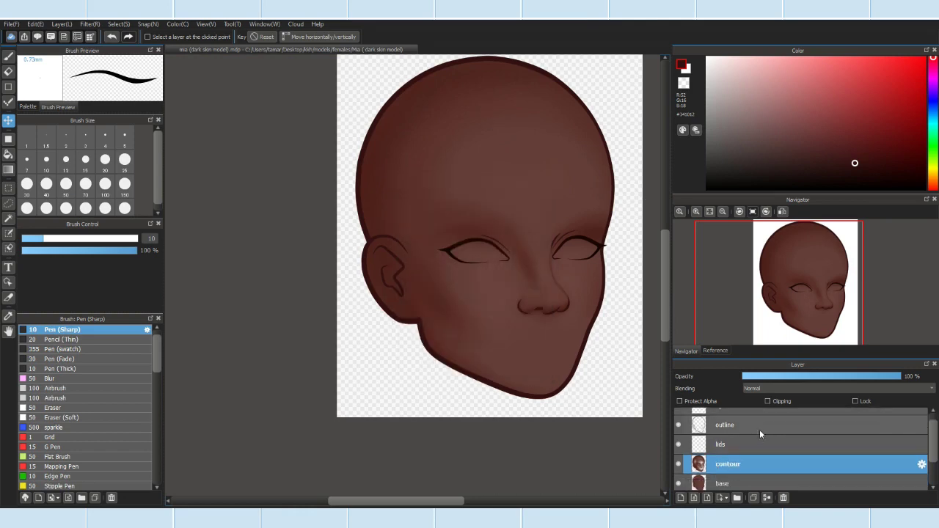
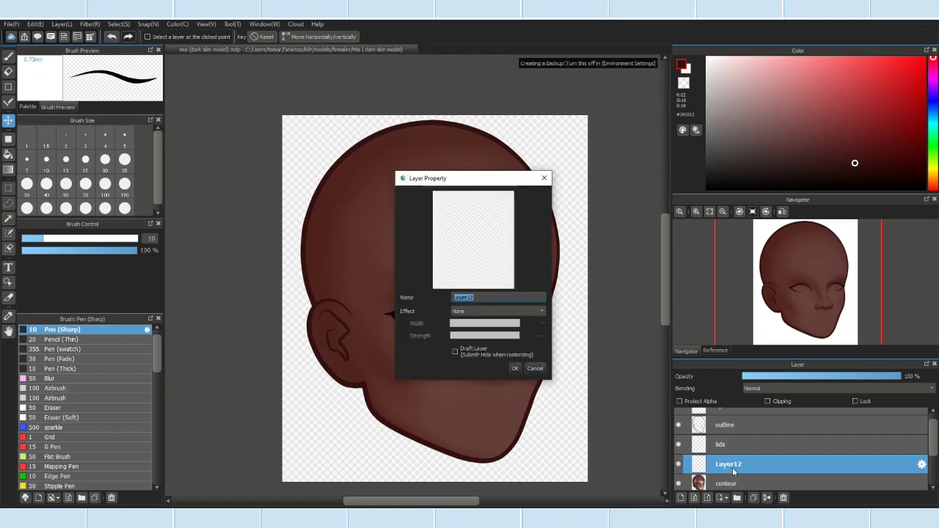
key(Return)
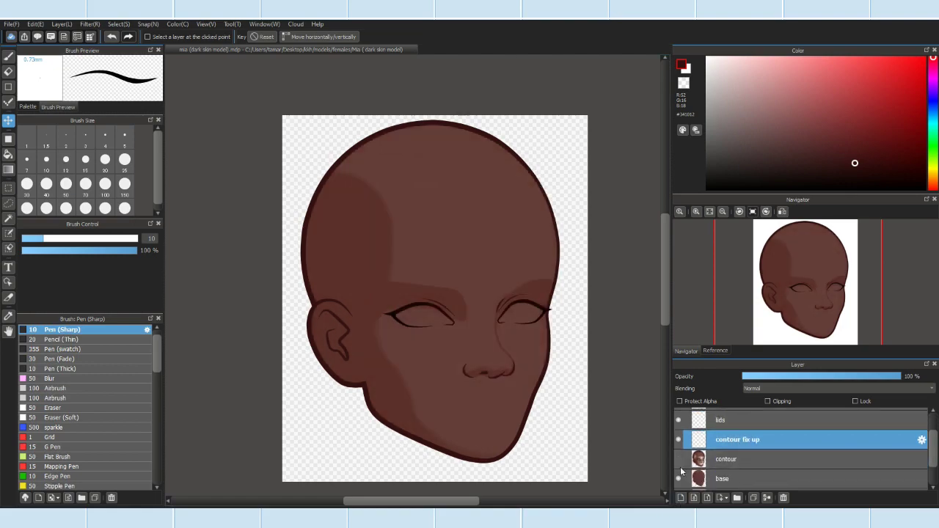
Step: Hide the contour layer and select the head's outline and skin areas with the Magic Wand at tolerance 1, using the canvas as reference
scroll(678, 455, down, 2)
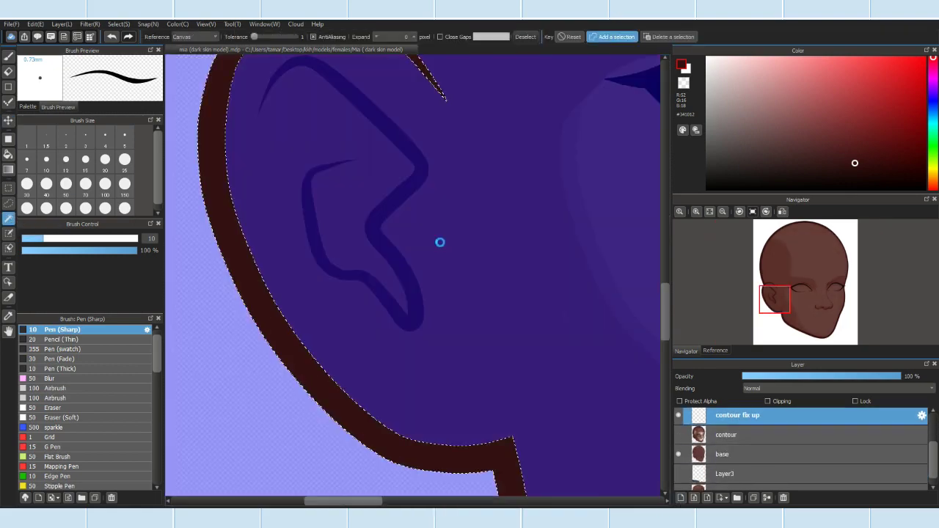
scroll(440, 243, down, 3)
scroll(439, 242, up, 3)
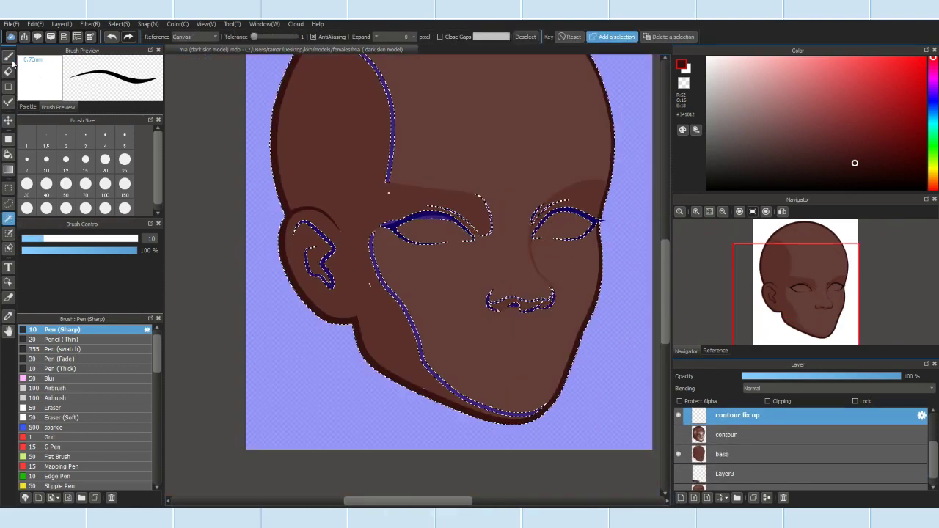
Step: Fill the unselected line gaps in the head selection with the Select Pen, starting at 50 px around the far eye
click(8, 233)
click(64, 350)
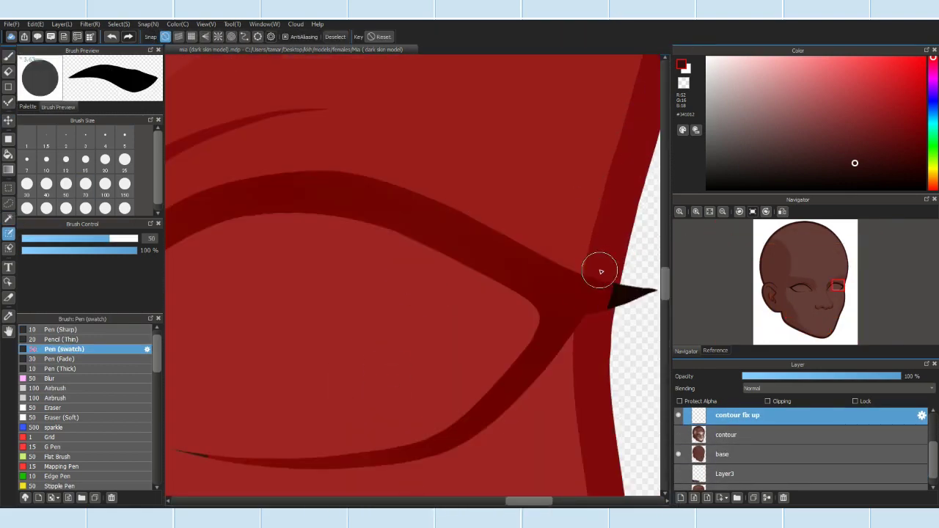
drag(320, 138, 384, 146)
scroll(385, 146, down, 3)
scroll(283, 289, up, 3)
scroll(460, 405, down, 3)
Step: Airbrush the head's contour shading on the fix-up layer at 1000 px and 4%, and blend around the ear with Blur at 700 px
key(b)
click(58, 388)
click(27, 201)
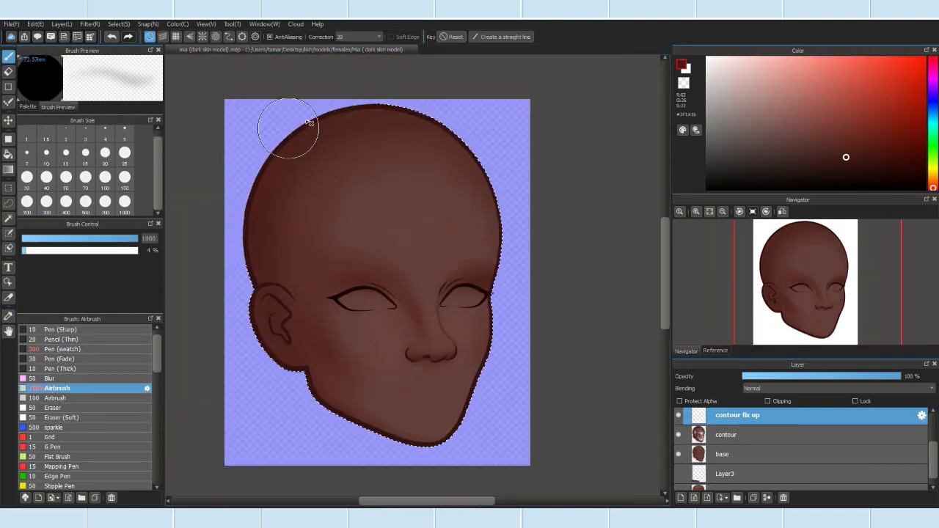
scroll(256, 179, up, 2)
scroll(245, 188, down, 3)
scroll(388, 289, up, 3)
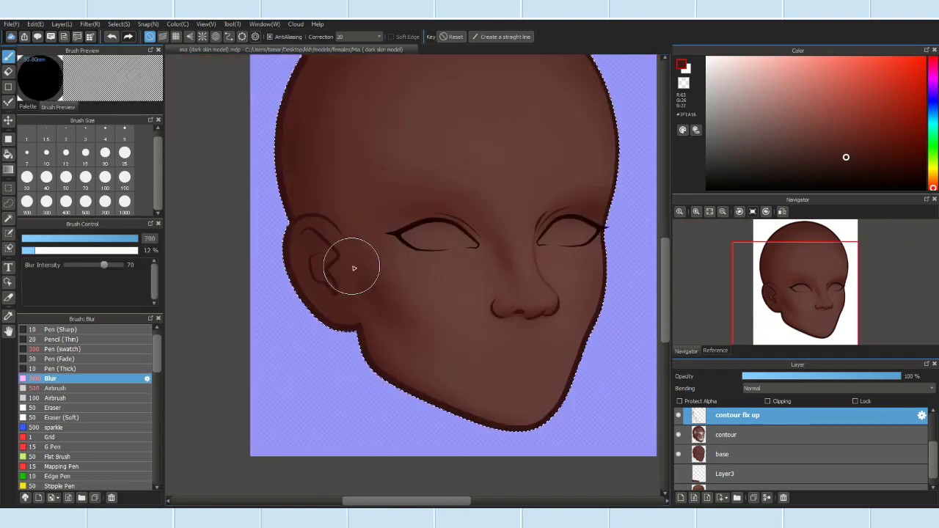
Step: Airbrush the shading around the eyes at 300 px and the underside of the nose at 150 px, using 4% opacity
scroll(468, 244, down, 3)
scroll(468, 245, up, 2)
scroll(377, 304, down, 5)
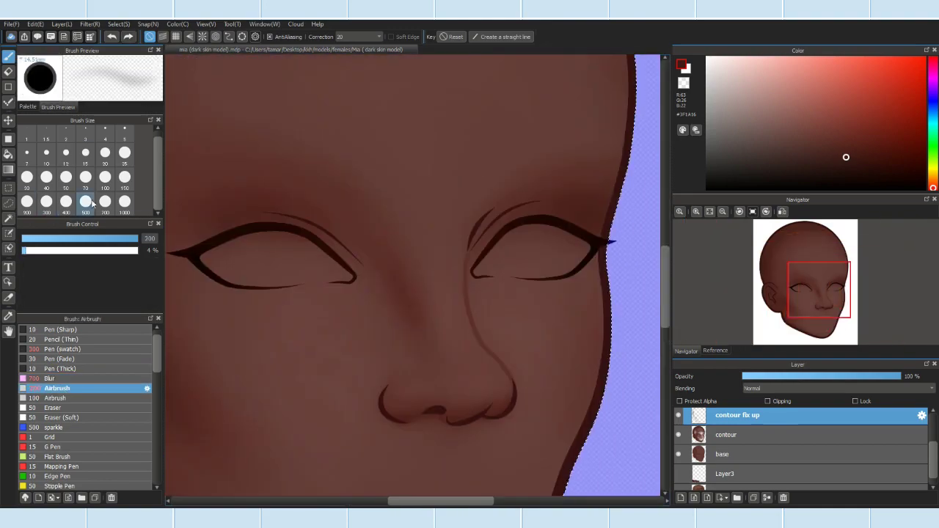
scroll(457, 275, up, 6)
key(bracketleft)
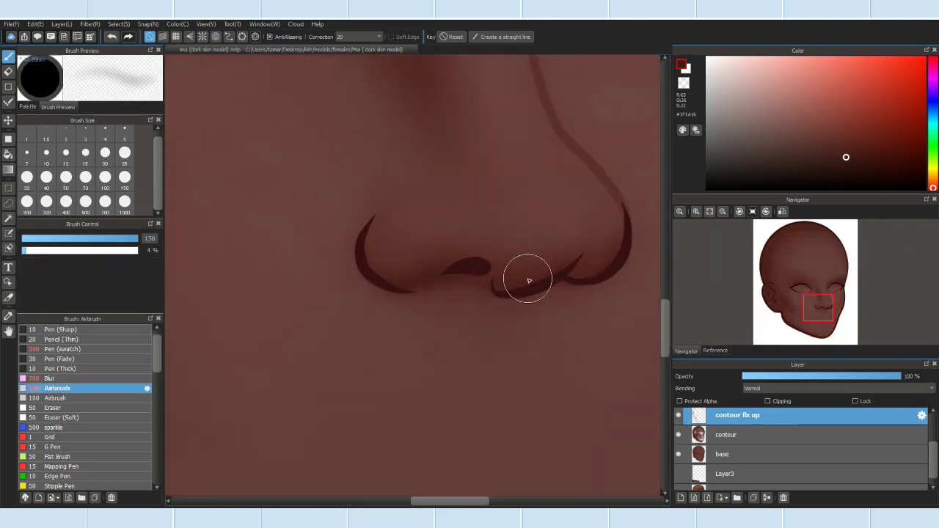
Step: Refine the nose bridge and nostril shading with sampled skin tones, using the Airbrush at 70 and 150 px
scroll(566, 278, down, 3)
scroll(408, 312, up, 3)
scroll(408, 312, down, 4)
key(bracketleft)
key(bracketleft)
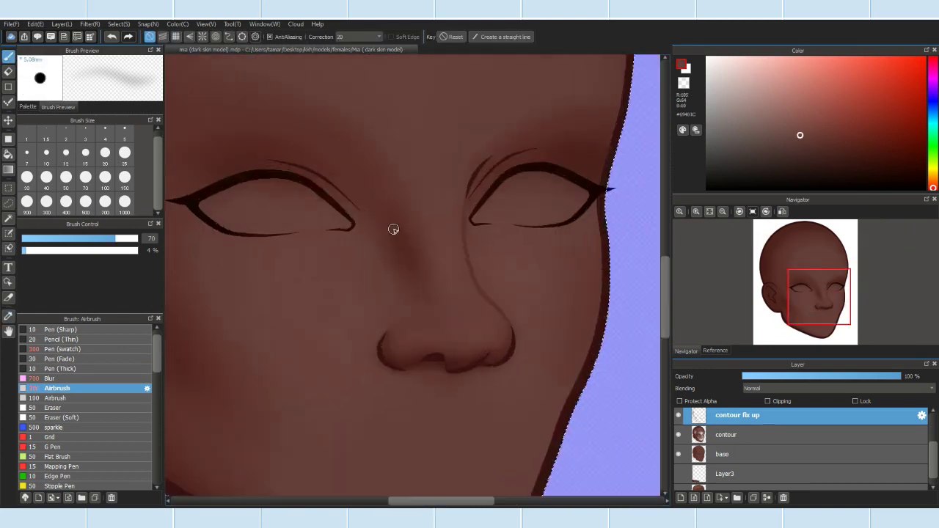
alt+click(482, 356)
scroll(446, 298, up, 4)
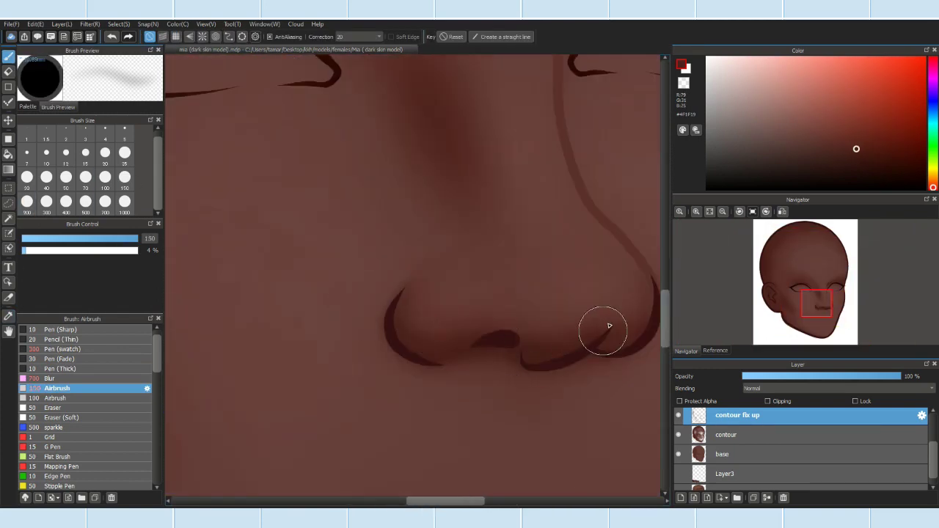
scroll(562, 300, down, 1)
scroll(459, 461, up, 4)
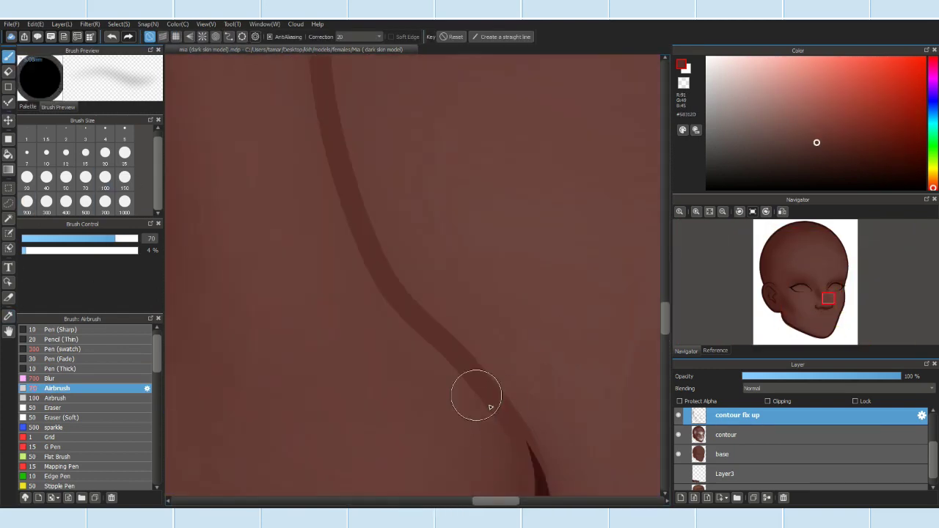
Step: Airbrush the nose's far side with sampled tones and deepen its underside at 100 px with a darker reddish brown
scroll(480, 401, down, 2)
alt+click(480, 401)
scroll(539, 230, down, 4)
scroll(436, 205, up, 3)
alt+click(325, 262)
scroll(325, 262, down, 1)
key(bracketright)
key(bracketright)
key(bracketright)
key(bracketright)
key(bracketleft)
scroll(436, 309, up, 2)
click(861, 157)
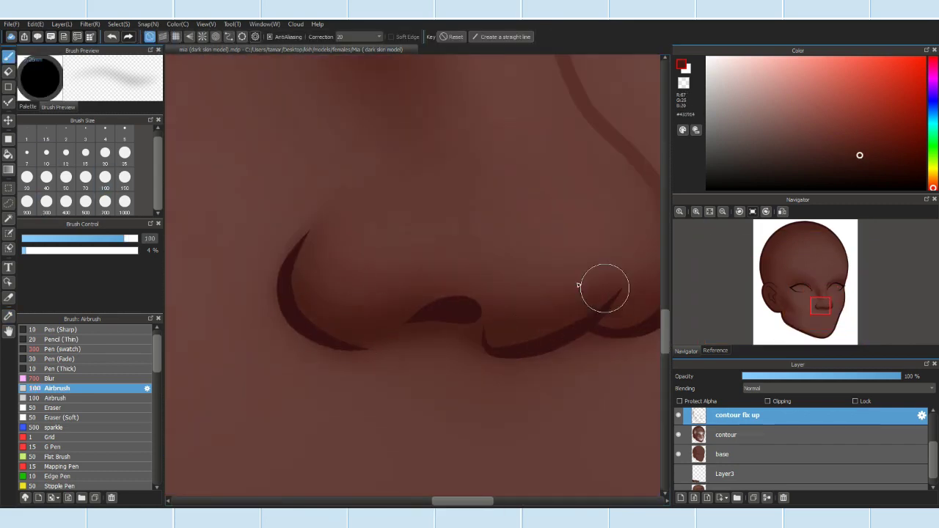
Step: Smooth the nostril shading with the Blur brush at 200 px and 12% opacity
scroll(324, 279, down, 3)
scroll(388, 266, up, 4)
scroll(509, 220, down, 1)
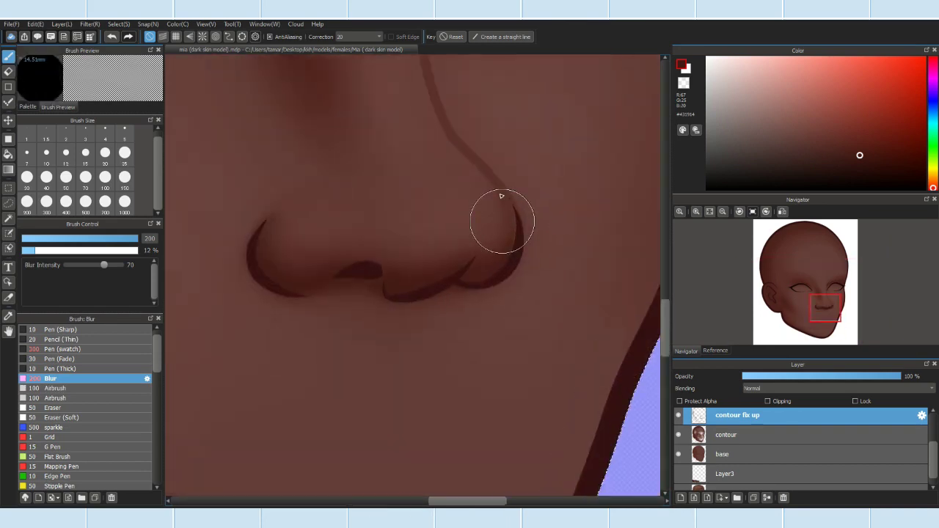
scroll(510, 221, down, 2)
Step: Deepen the cheek hollow and jaw shading with a dark red-brown Airbrush at 500 px and 4% opacity
click(863, 159)
scroll(560, 256, up, 2)
scroll(411, 272, down, 3)
key(bracketright)
key(bracketright)
key(bracketright)
scroll(465, 331, down, 1)
scroll(516, 236, up, 1)
alt+click(516, 236)
key(bracketleft)
scroll(340, 294, up, 2)
scroll(465, 287, down, 4)
scroll(371, 259, up, 4)
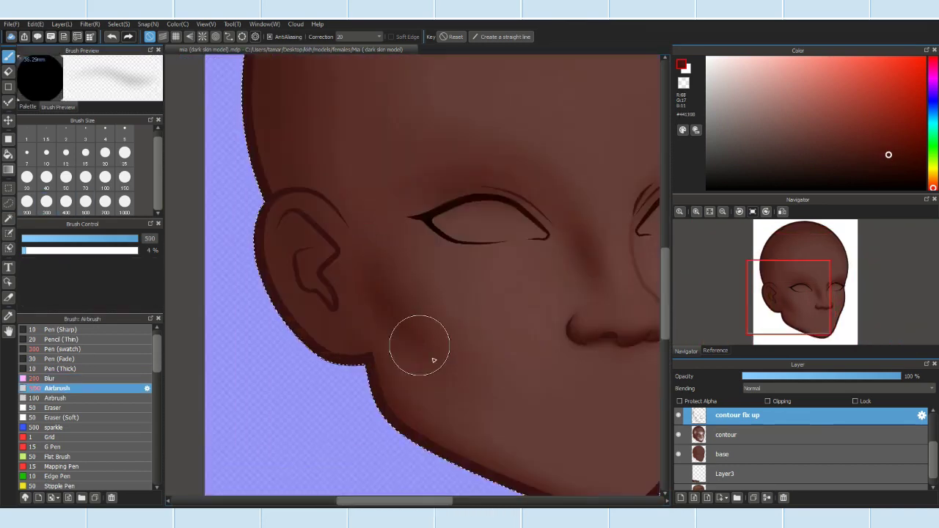
Step: Blend the shading on the nose bridge at 300 px and on the cheek at 1000 px with the Blur brush at 12%
scroll(419, 313, up, 1)
alt+click(419, 313)
scroll(386, 300, down, 2)
key(b)
scroll(325, 272, up, 3)
key(bracketright)
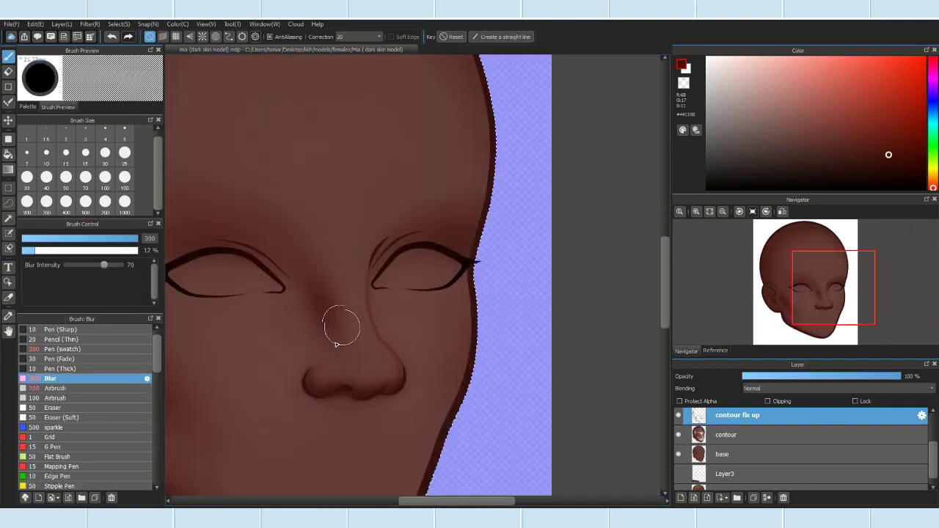
scroll(357, 394, down, 3)
click(892, 154)
scroll(272, 198, down, 5)
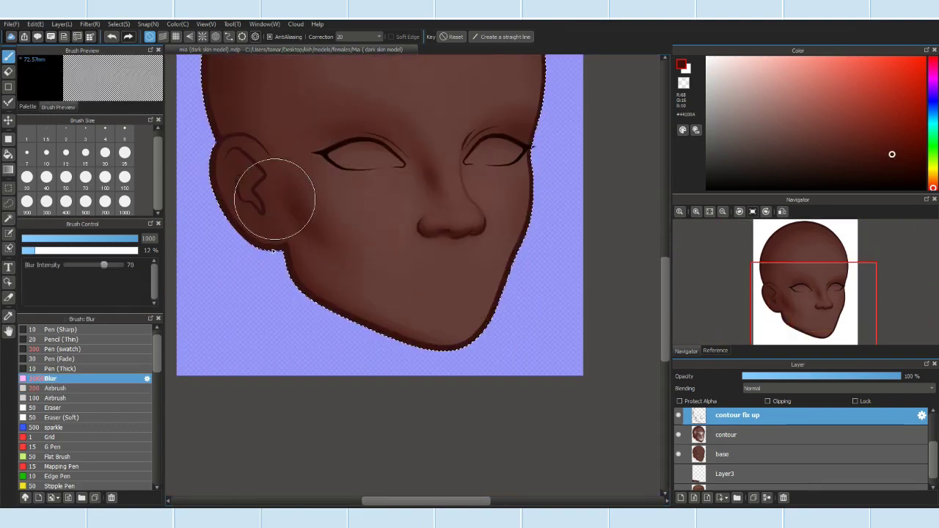
Step: Set the Airbrush to 500 px and 3% opacity and build up the side-of-head and cheek shading with sampled tones
click(57, 388)
scroll(289, 160, down, 3)
scroll(585, 253, down, 2)
scroll(482, 235, up, 3)
scroll(321, 306, down, 1)
scroll(551, 315, up, 1)
scroll(551, 316, down, 3)
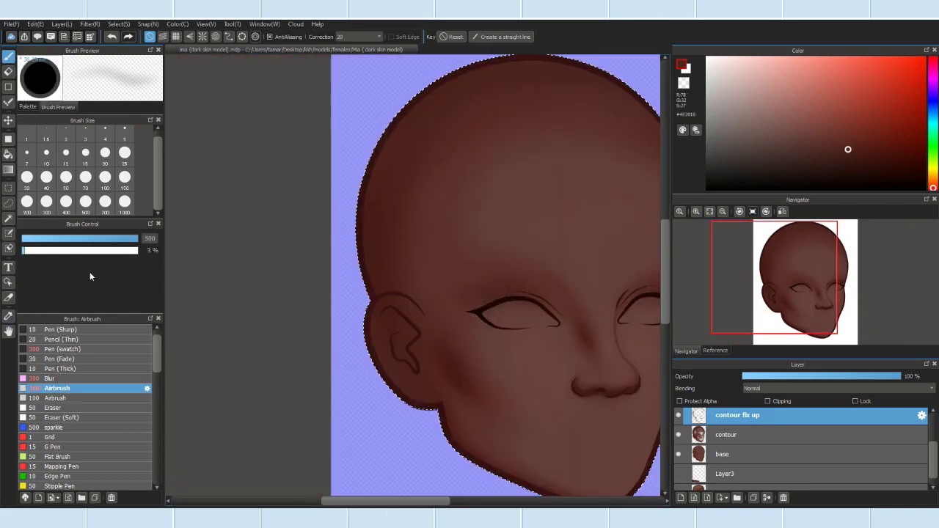
alt+click(465, 346)
scroll(488, 308, up, 3)
Step: Blend the shading around the near eye and beside the nose bridge with the Blur brush at 500 px
click(50, 378)
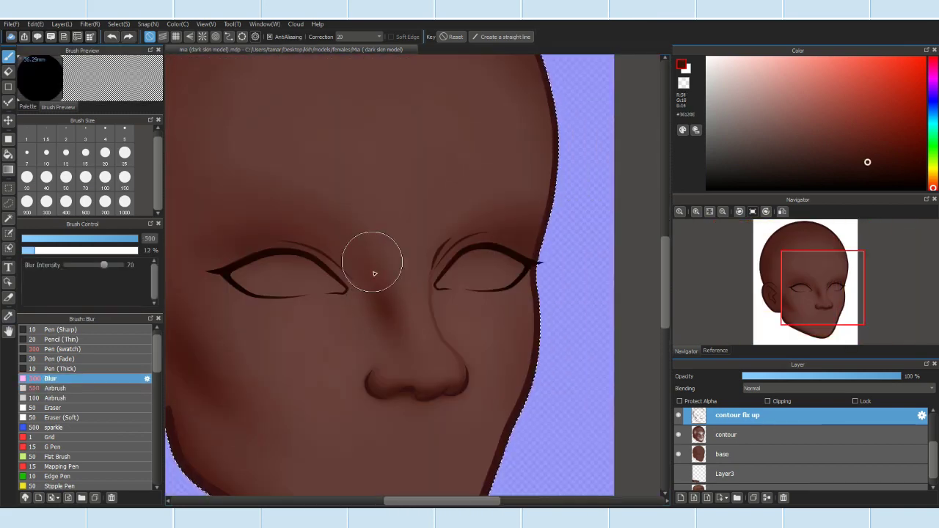
scroll(387, 304, down, 3)
scroll(425, 252, up, 3)
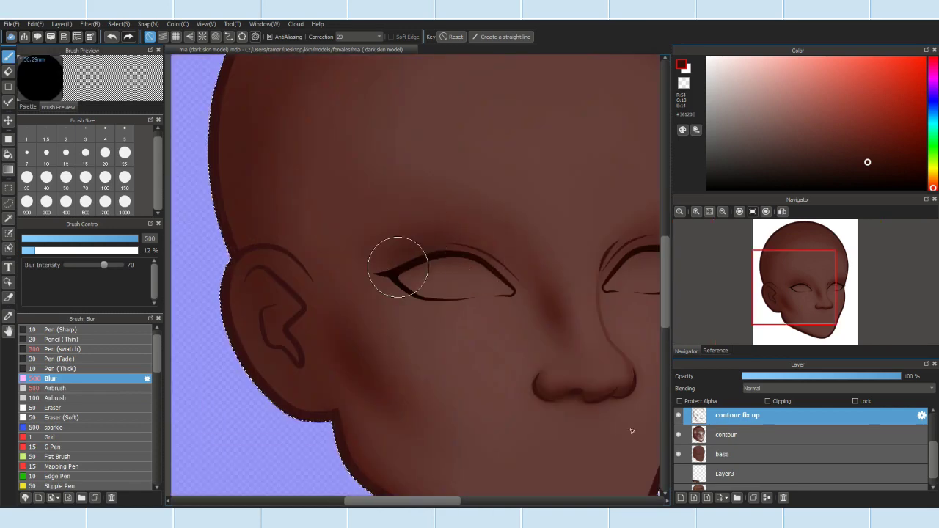
scroll(398, 267, down, 3)
Step: Airbrush the mid-face at 500 px and the near nostril at 200 px with sampled tones at 3% opacity
click(57, 388)
scroll(440, 294, up, 2)
scroll(527, 403, down, 3)
scroll(440, 352, up, 5)
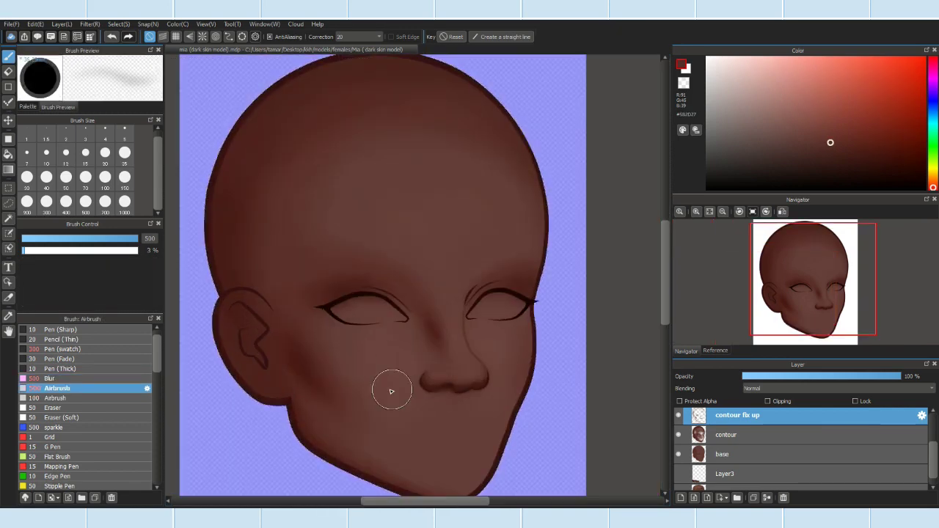
alt+click(440, 345)
scroll(419, 365, up, 2)
alt+click(373, 390)
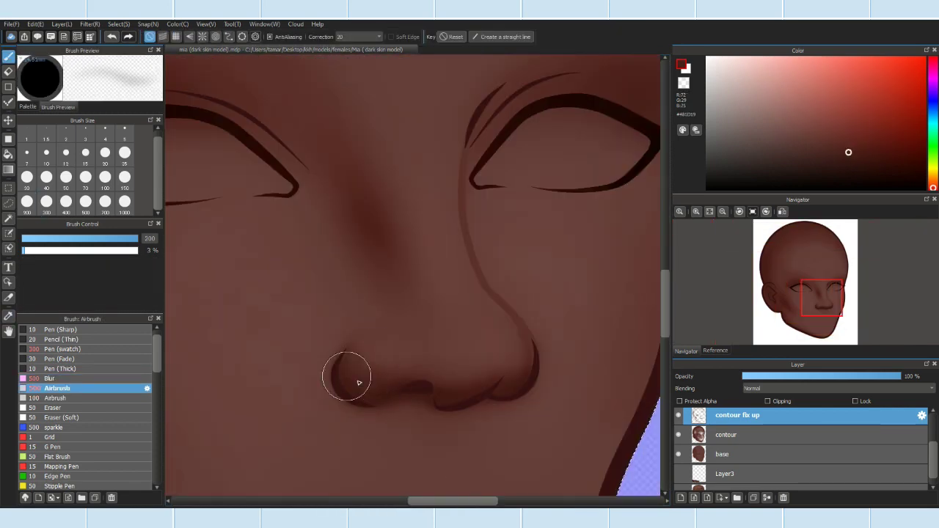
Step: Refine the skin around both nostrils with sampled light and dark tones, using the Airbrush at 200 and 150 px
scroll(365, 365, down, 6)
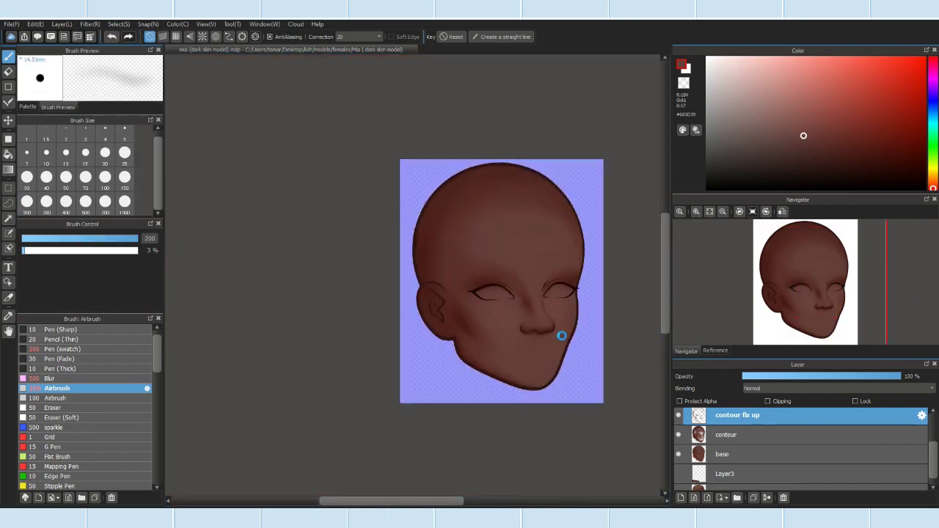
scroll(390, 309, up, 5)
alt+click(391, 308)
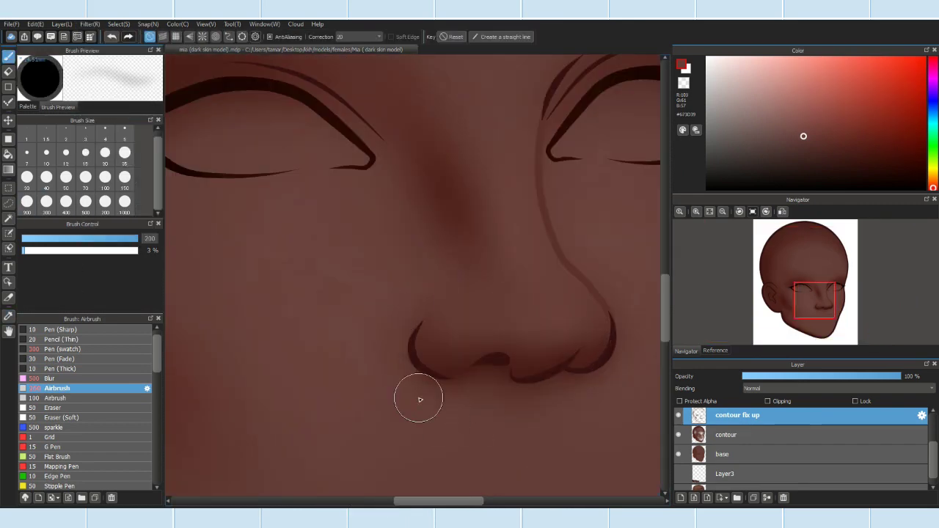
scroll(419, 399, down, 4)
scroll(430, 350, up, 5)
alt+click(367, 342)
scroll(294, 294, up, 2)
scroll(546, 327, down, 1)
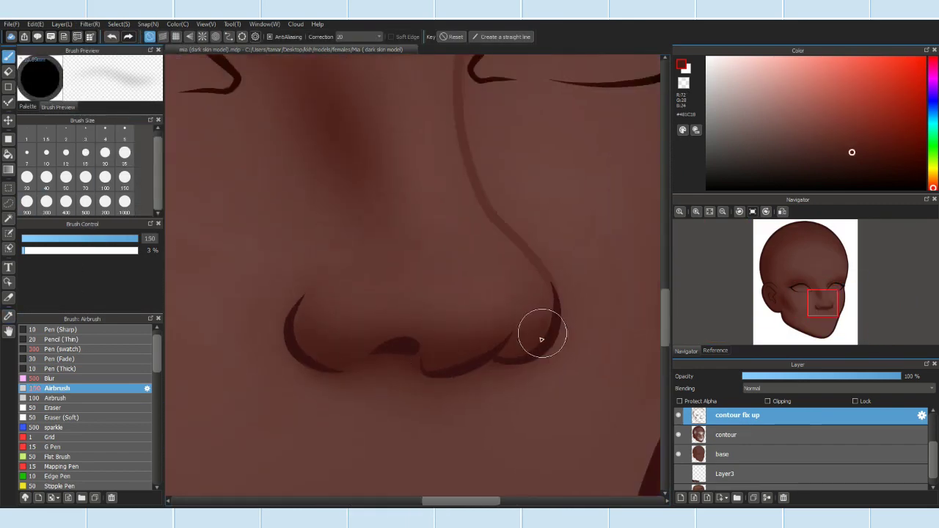
Step: Darken the nostrils and the nose's underside with a very dark brown Airbrush at 100 px and 3% opacity
scroll(436, 252, up, 1)
scroll(435, 252, down, 5)
scroll(442, 287, up, 5)
scroll(577, 301, down, 5)
scroll(419, 294, up, 5)
alt+click(419, 294)
scroll(526, 293, down, 5)
scroll(604, 306, up, 5)
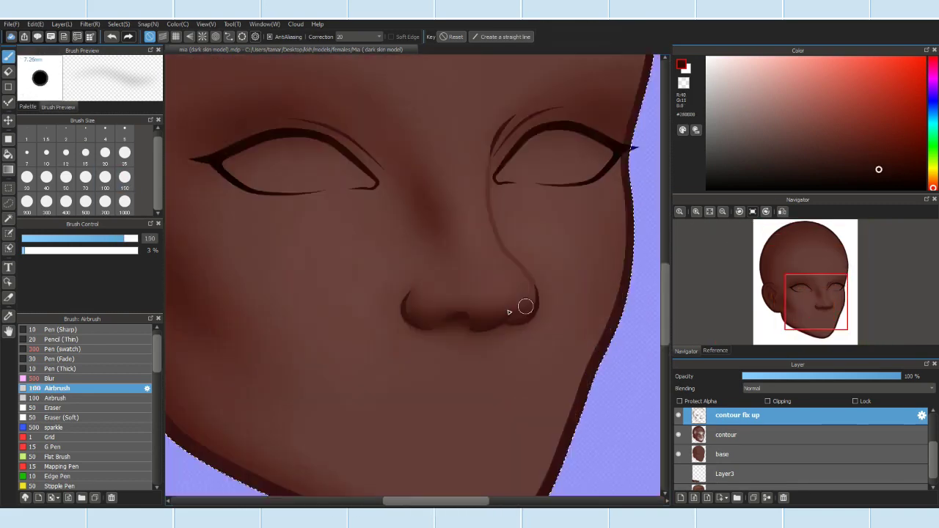
Step: Rework the near nostril's edge with the Airbrush at 50 px in dark brown and 150 px in a sampled skin tone
scroll(481, 259, down, 1)
scroll(482, 258, up, 2)
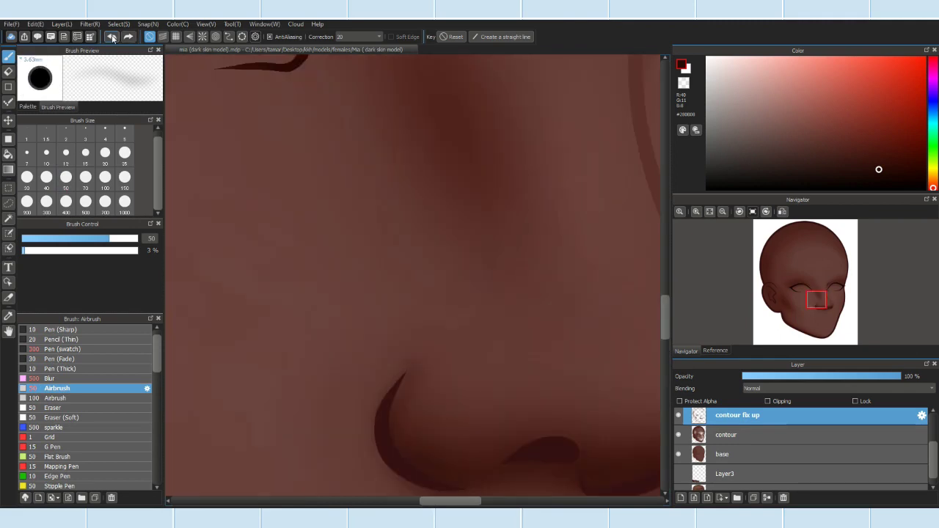
scroll(404, 368, up, 2)
scroll(441, 293, down, 3)
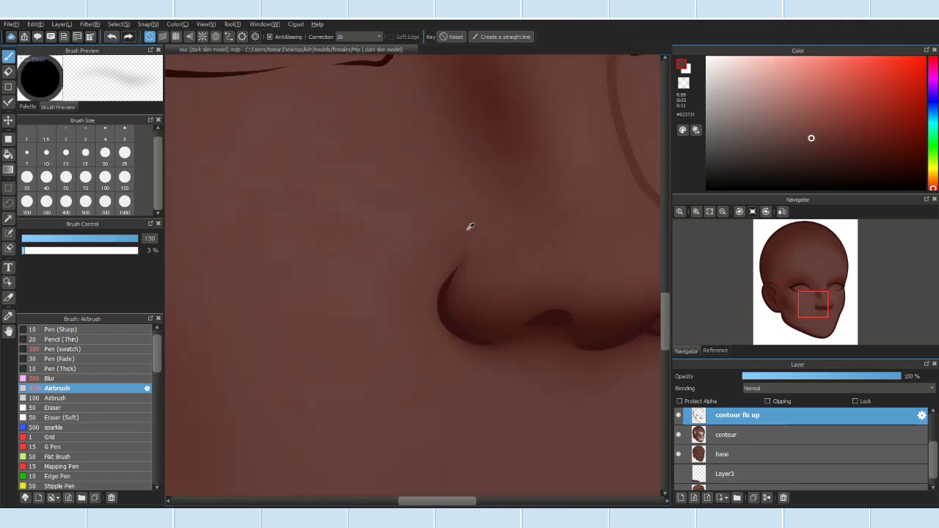
Step: Airbrush broad shading along the jaw and lower face at 700 and 1000 px with sampled tones at 3% opacity
scroll(396, 267, down, 5)
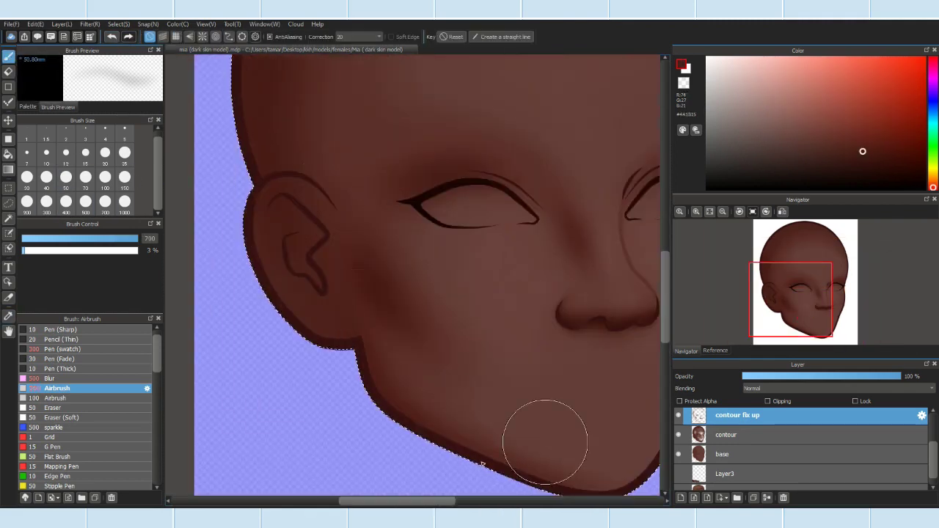
scroll(307, 194, down, 4)
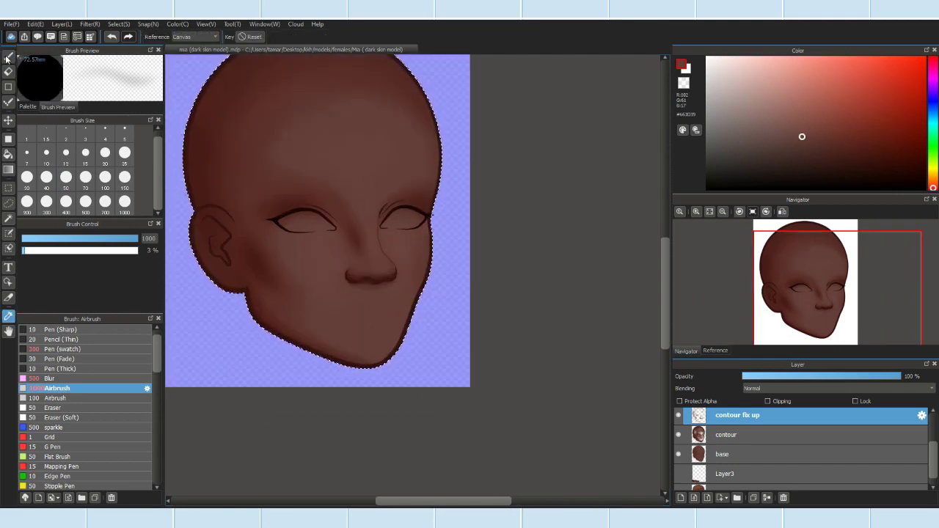
Step: Soften the nose bridge and the area around the nostrils with sampled tones, using the Airbrush at 200 px and 3%
scroll(330, 240, up, 3)
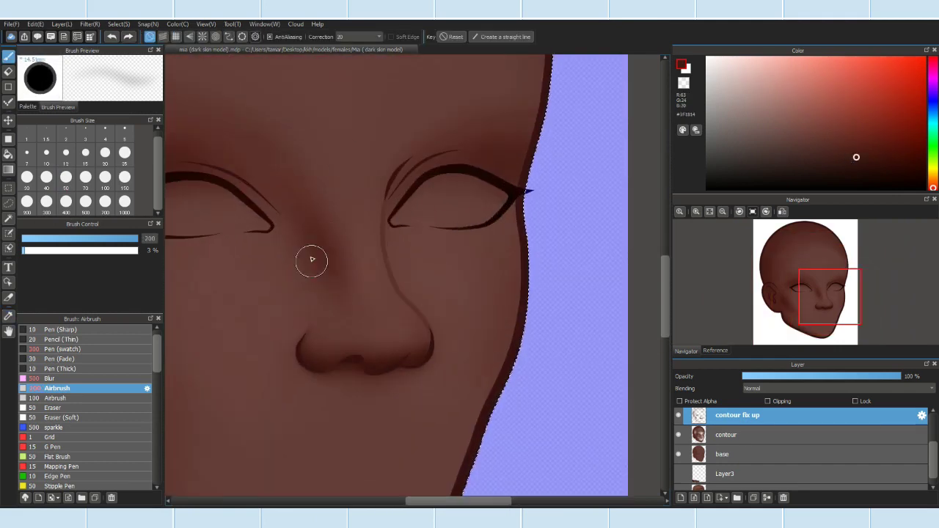
scroll(447, 374, down, 4)
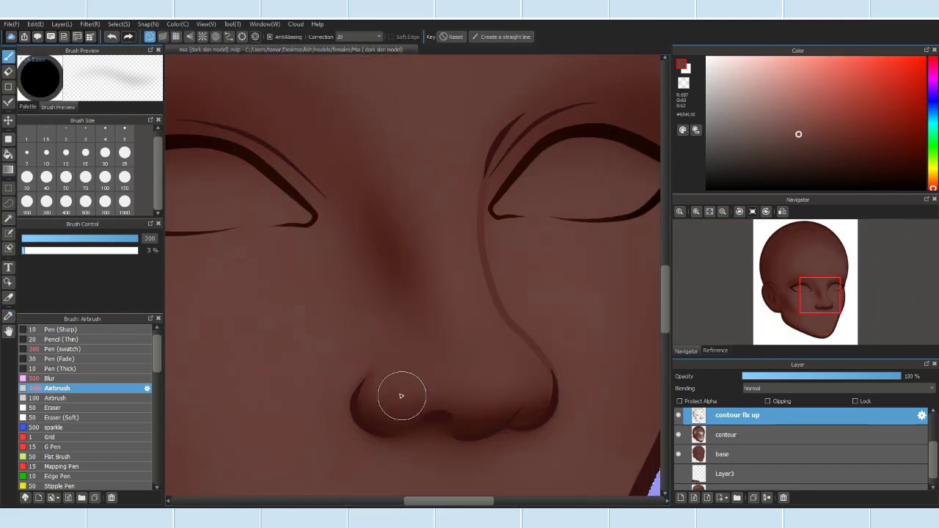
scroll(577, 355, down, 5)
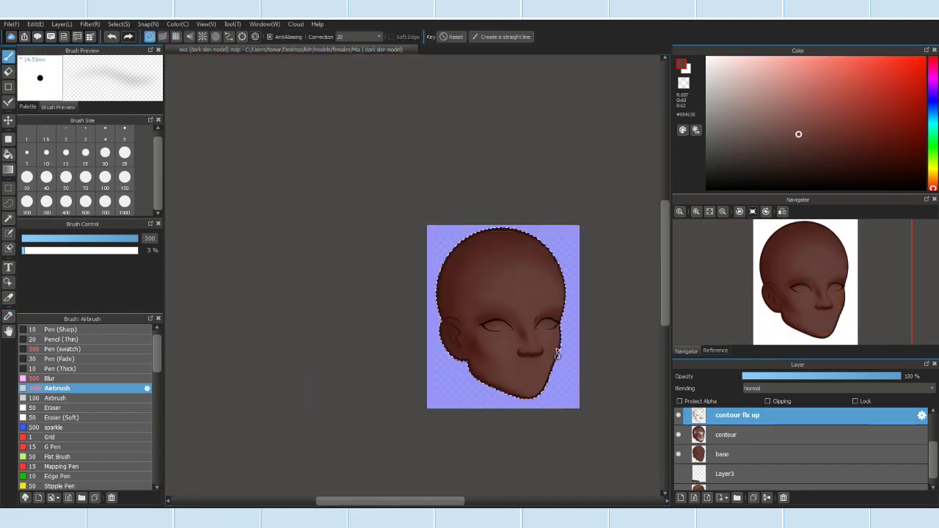
scroll(577, 355, up, 5)
scroll(399, 415, down, 4)
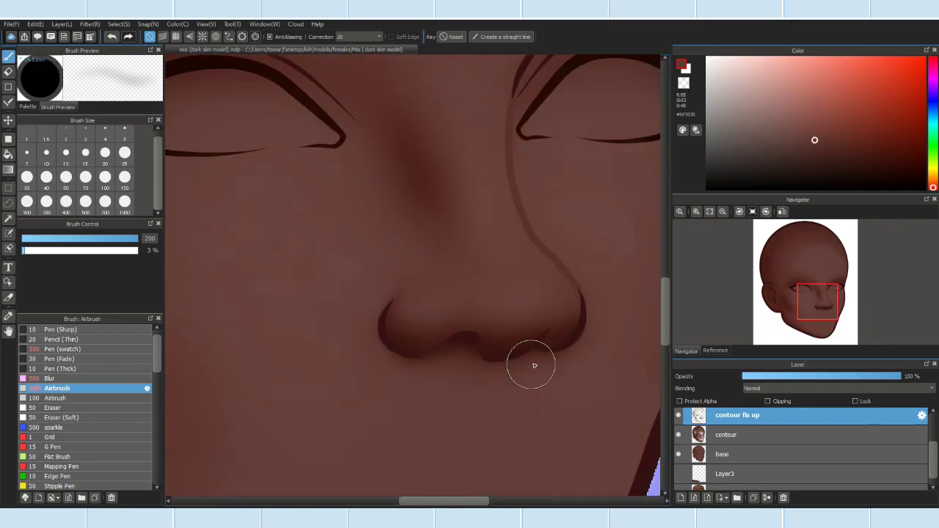
scroll(521, 364, down, 1)
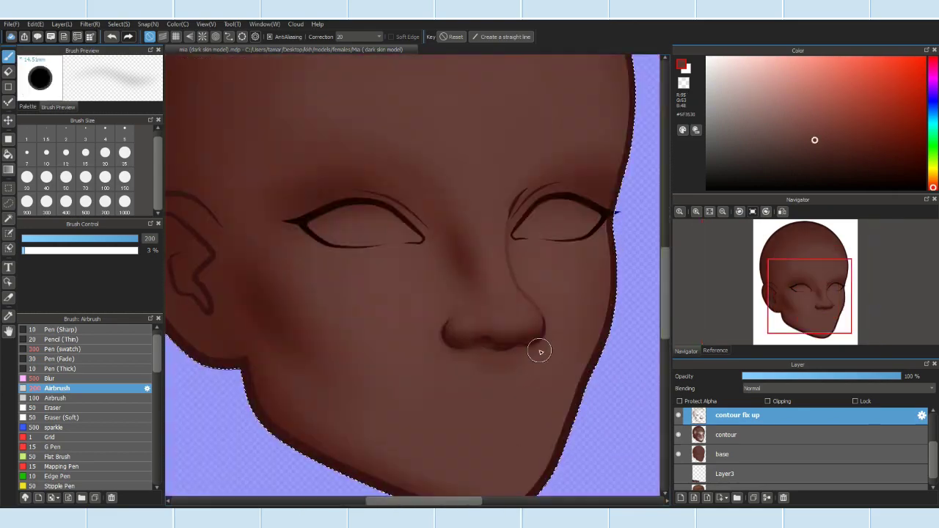
scroll(521, 364, up, 2)
scroll(404, 289, down, 4)
scroll(384, 300, down, 1)
Step: Airbrush the forehead and eye-area shading at 500 px and 3%, and set the Airbrush to 50 px and 20% opacity for detail
click(85, 201)
scroll(299, 320, up, 5)
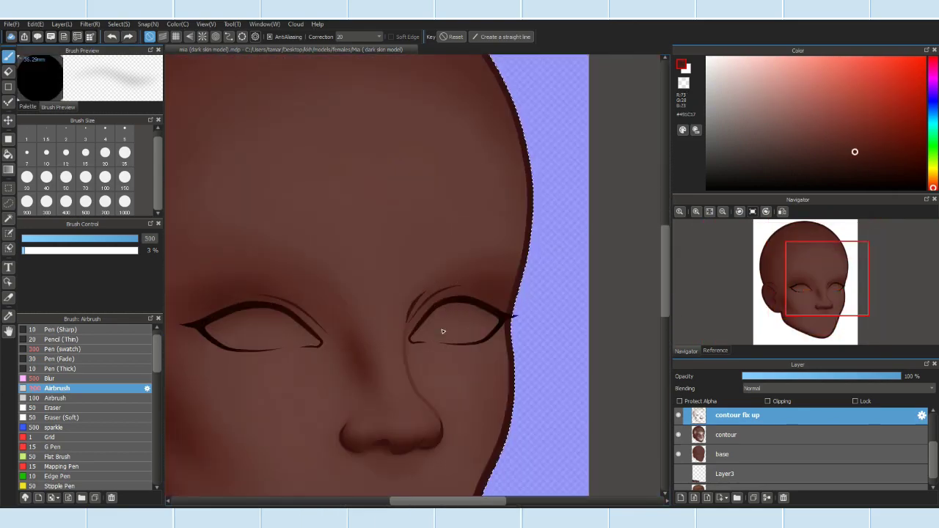
scroll(575, 272, down, 5)
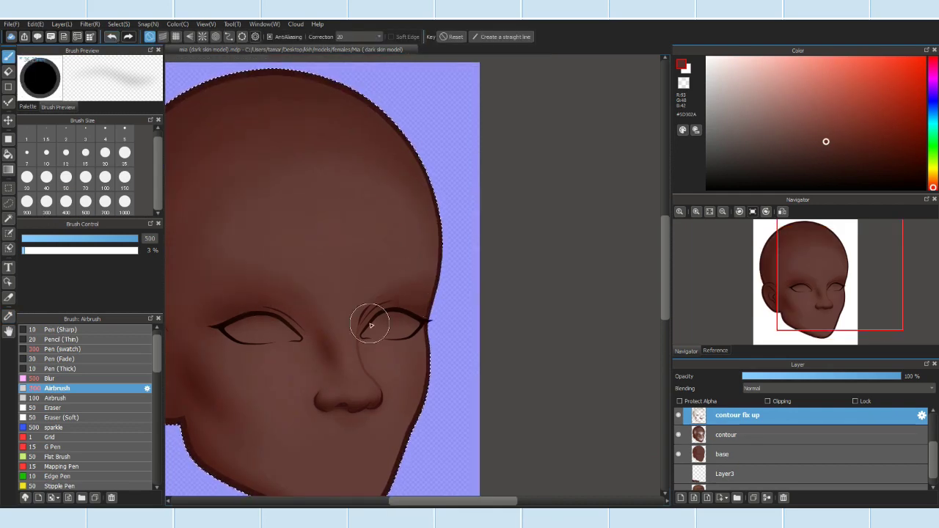
scroll(371, 320, up, 3)
scroll(378, 265, up, 6)
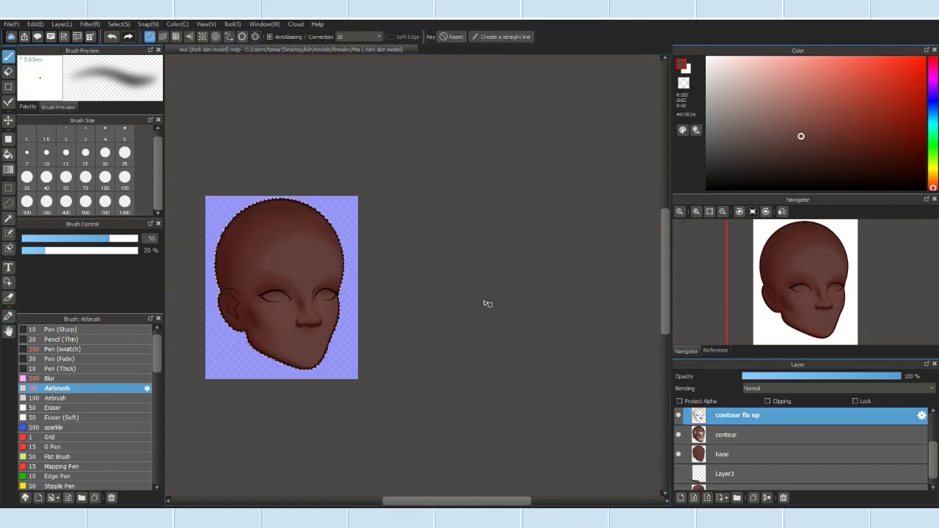
Step: Airbrush the upper side of the head at 300 px and blend the shading with the Blur brush at 1000 px and 12%
scroll(678, 430, up, 1)
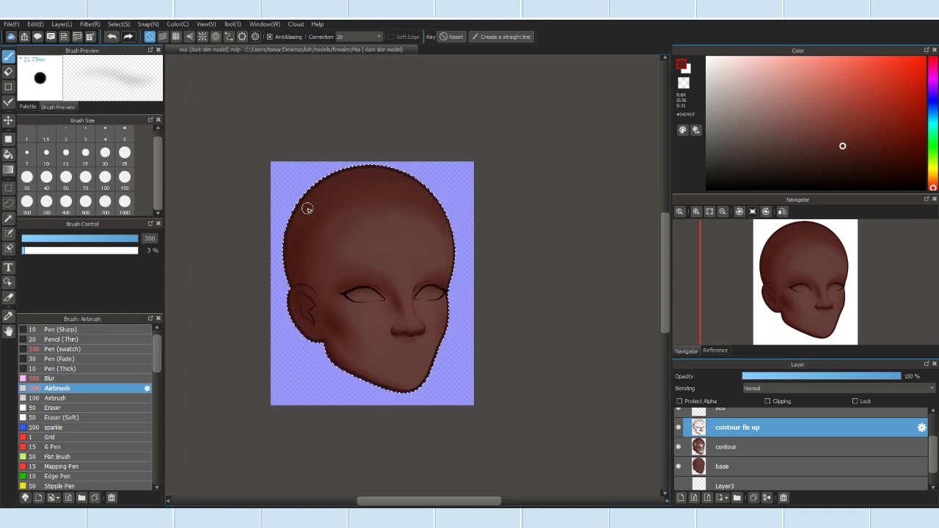
click(38, 378)
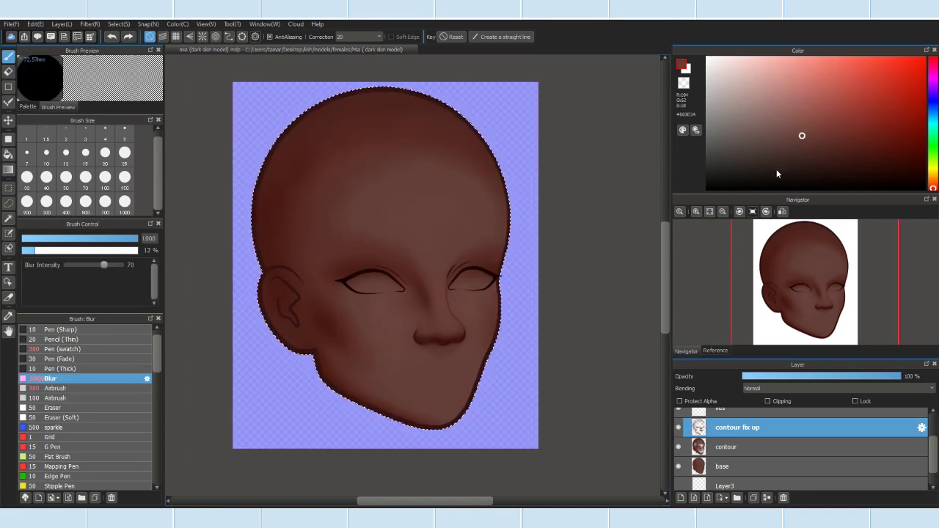
Step: Create two layers above the contour fix up layer: highlight-add with Add blending, and highlight above it
scroll(681, 446, up, 1)
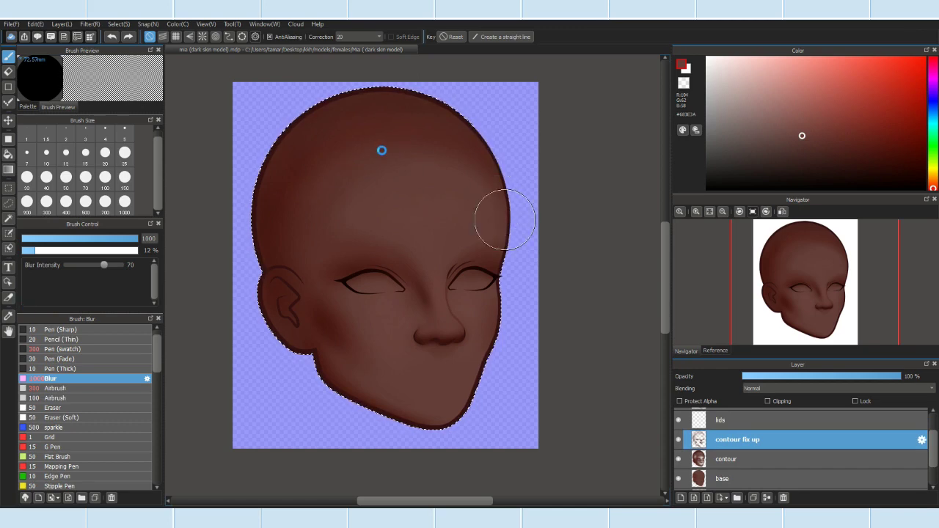
click(55, 389)
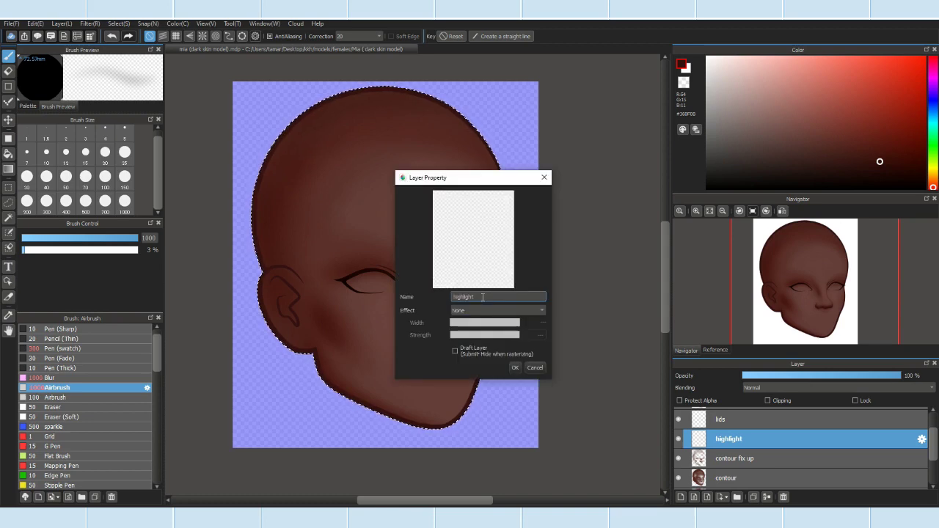
key(Return)
key(ctrl+shift+n)
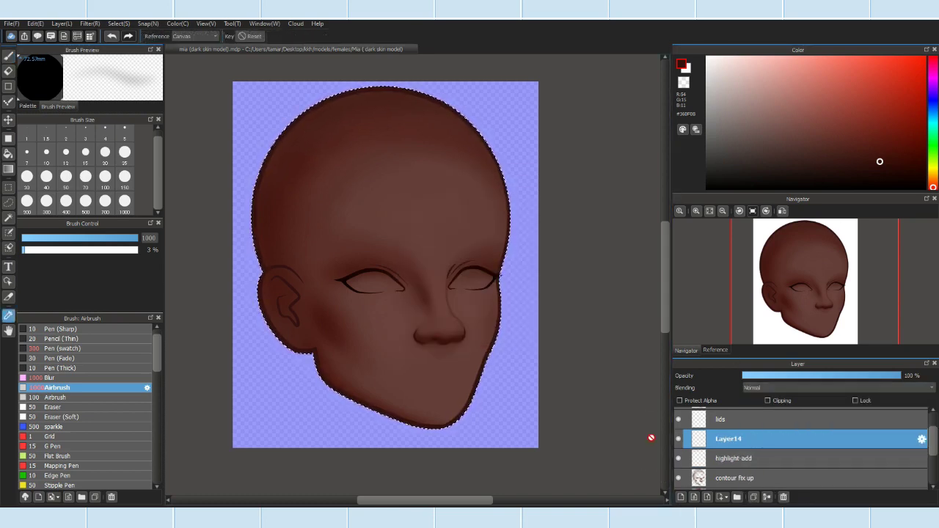
double_click(728, 439)
text(highlight)
key(Return)
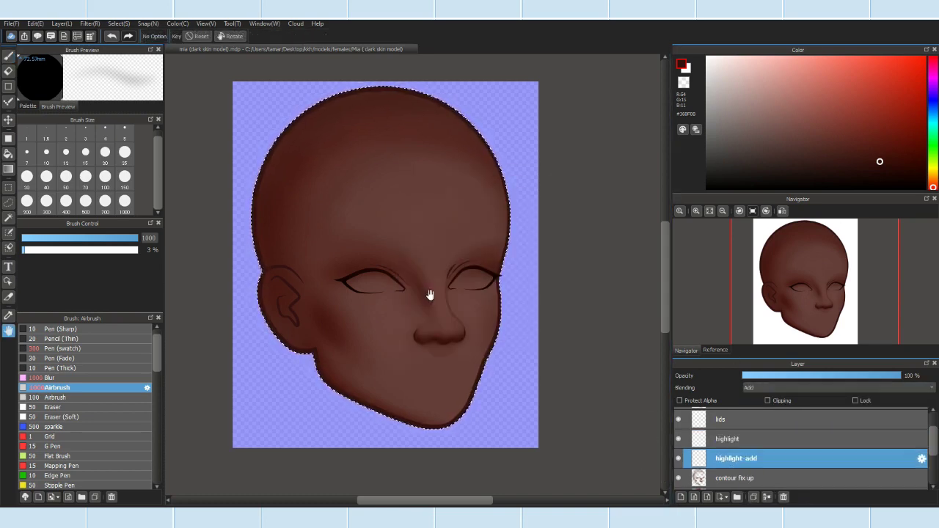
Step: Airbrush a soft highlight on the cheekbone of the highlight-add layer at 500 px and 3% opacity
key(b)
key(Up)
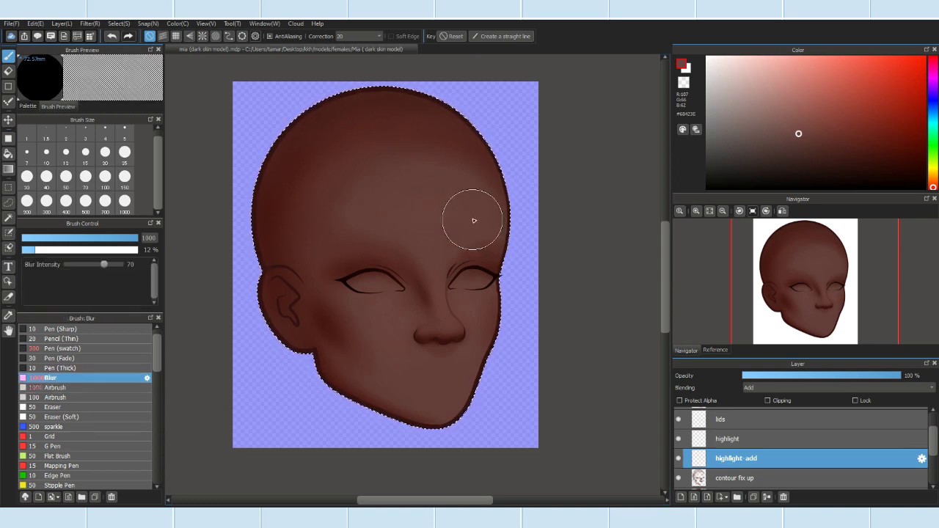
key(Down)
click(112, 38)
scroll(387, 317, up, 2)
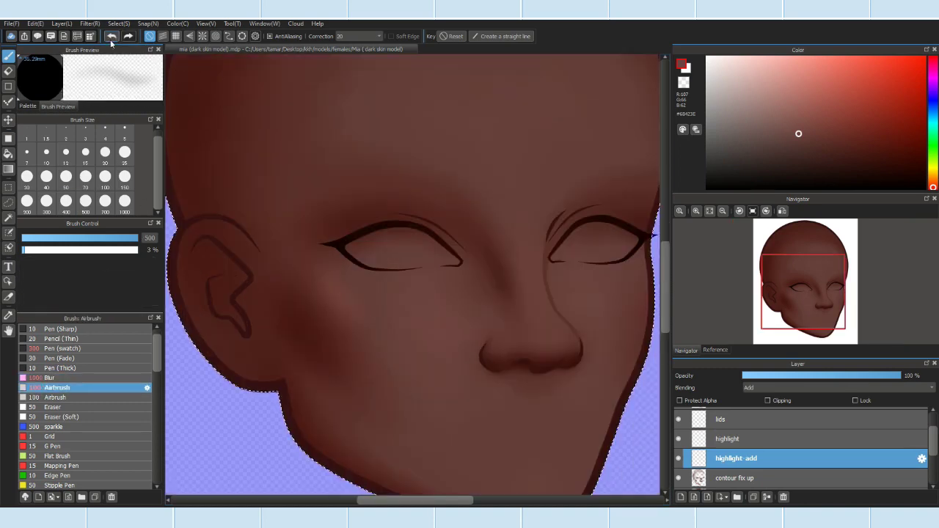
scroll(459, 299, down, 3)
scroll(399, 284, up, 3)
scroll(434, 298, down, 3)
scroll(526, 322, up, 1)
scroll(525, 323, up, 3)
Step: Blend the cheekbone highlight with the Blur brush at 1000 px and 12%
key(Up)
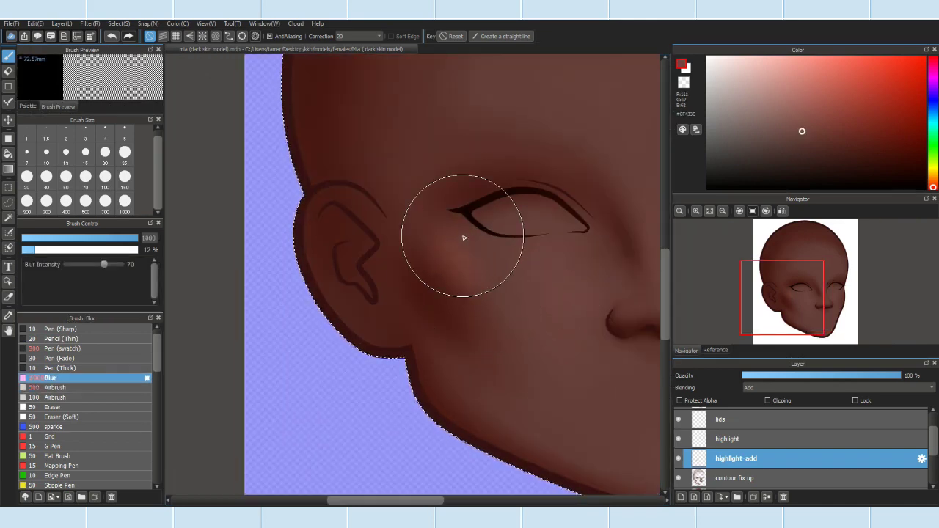
scroll(587, 311, down, 3)
scroll(478, 377, up, 4)
Step: Extend the cheekbone glow with the Airbrush at 400 and 700 px, reducing its opacity from 3% to 2%
key(Down)
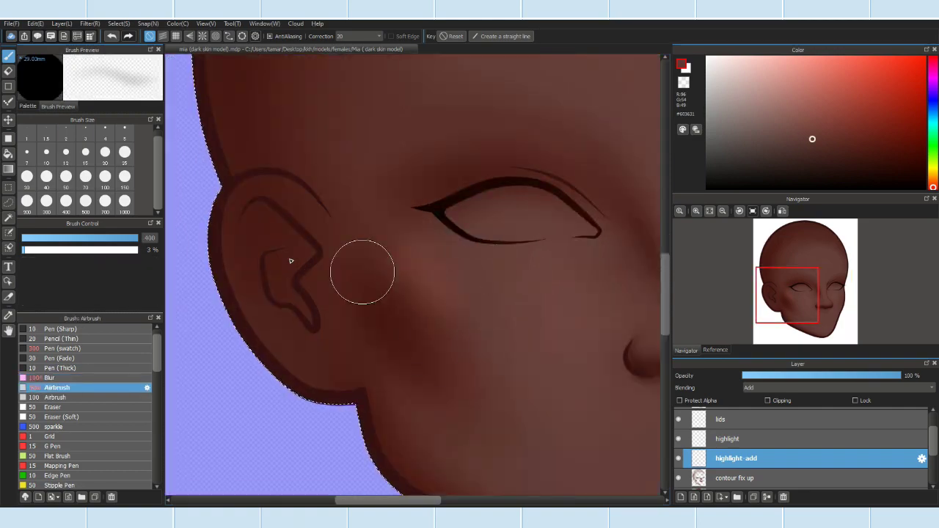
scroll(637, 269, down, 3)
scroll(637, 269, up, 2)
scroll(571, 286, down, 2)
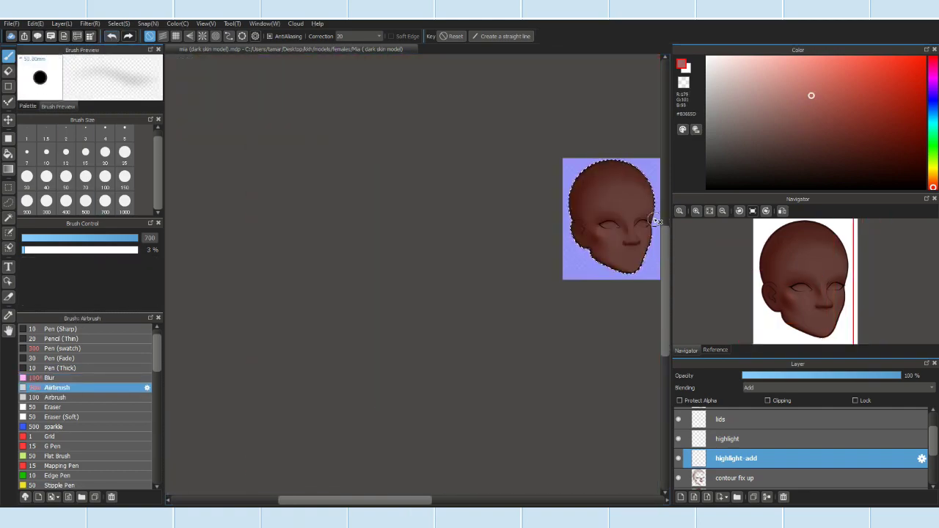
scroll(560, 321, up, 2)
scroll(405, 329, up, 3)
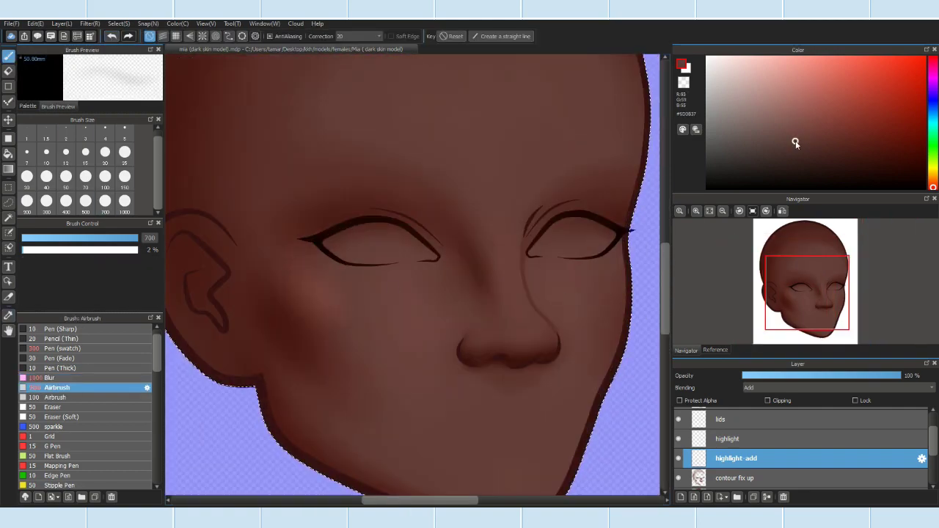
Step: Build up the cheekbone highlight with the Airbrush at 300 and 500 px and 2%, and blur it at 1000 px and 12%
scroll(464, 374, down, 4)
scroll(446, 361, up, 3)
scroll(446, 287, down, 3)
scroll(446, 287, up, 4)
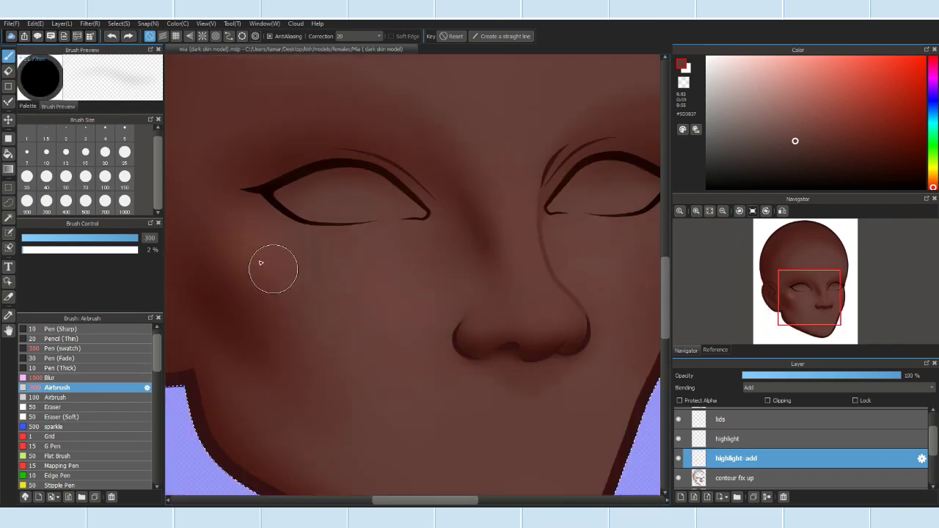
scroll(364, 316, down, 3)
scroll(402, 327, up, 3)
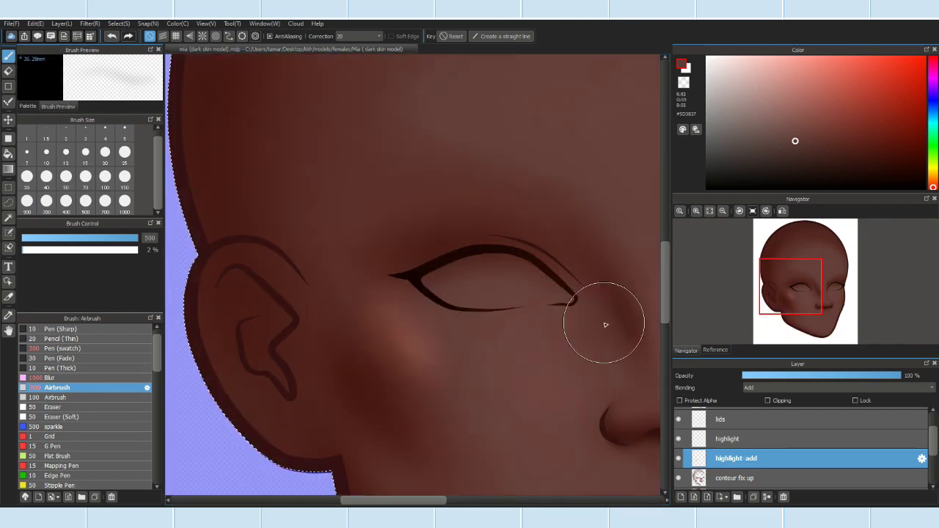
scroll(394, 327, up, 1)
scroll(623, 350, down, 4)
scroll(530, 358, up, 3)
key(b)
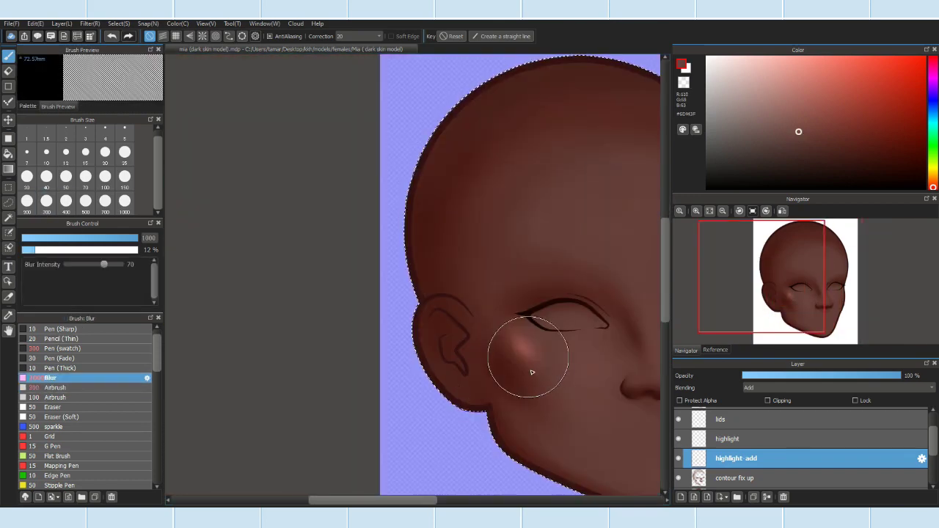
Step: Airbrush a small bright core into the cheekbone highlight at 100 px and 2%, and blend it with the Blur brush at 1000 px
click(55, 387)
alt+click(474, 357)
scroll(474, 357, up, 4)
scroll(510, 310, down, 5)
scroll(522, 289, up, 5)
scroll(522, 289, down, 3)
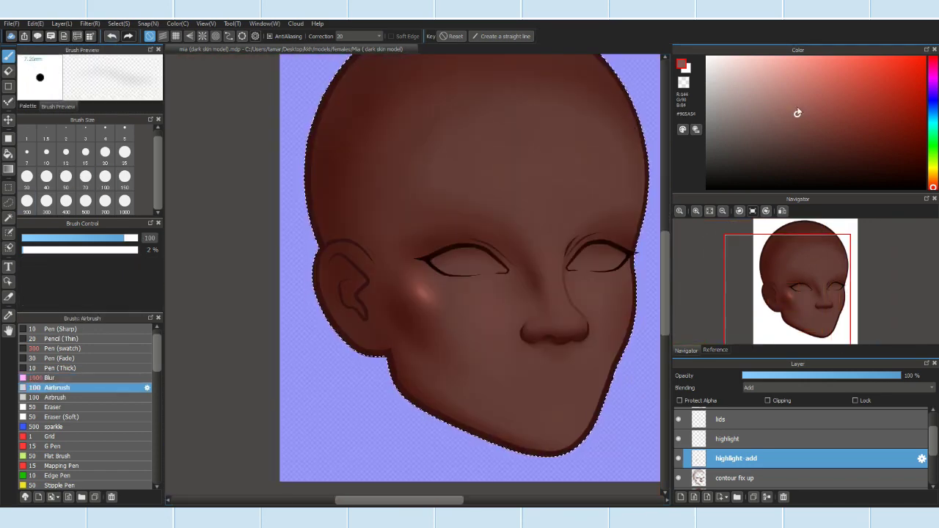
scroll(623, 330, down, 2)
scroll(557, 317, up, 1)
alt+click(557, 317)
key(b)
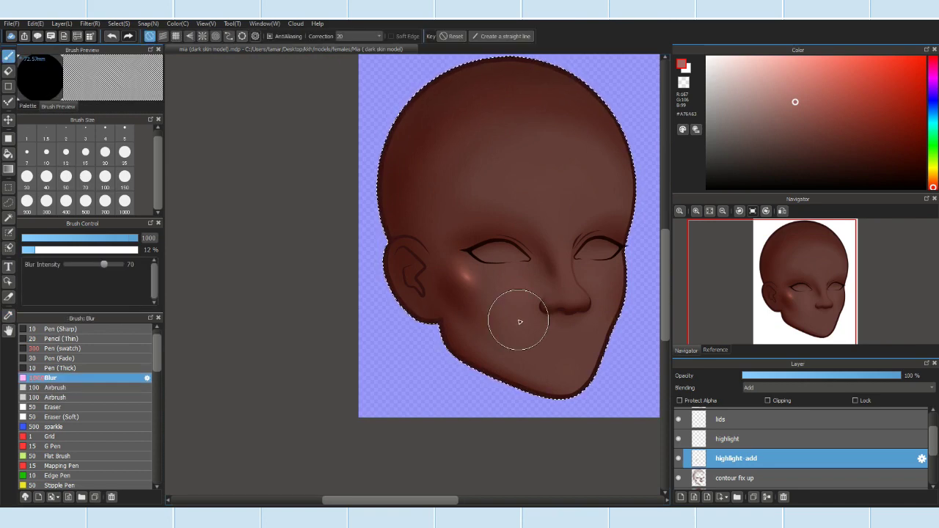
Step: Airbrush soft highlights around the nose on the highlight layer with a sampled skin tone at 200 and 400 px and 2% opacity
scroll(520, 322, up, 3)
key(b)
scroll(393, 376, up, 1)
key(ctrl+Up)
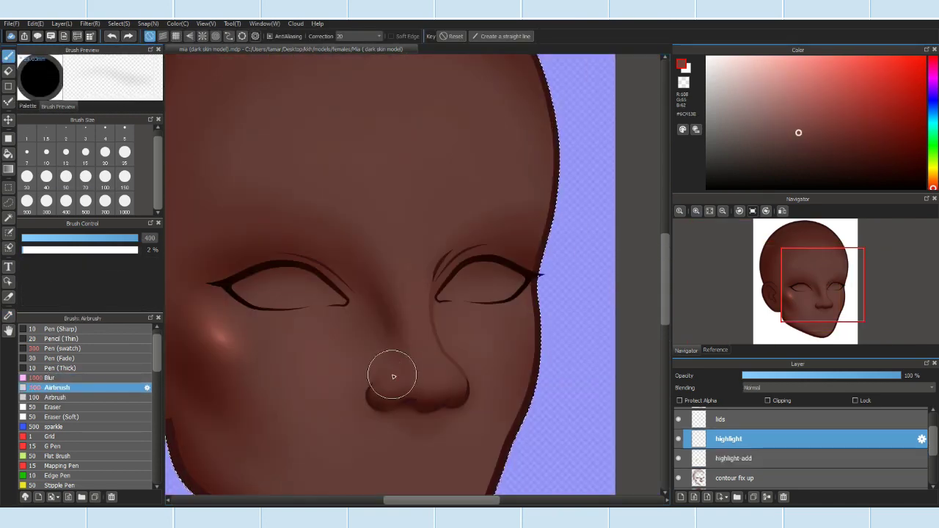
scroll(409, 275, down, 2)
scroll(380, 370, up, 4)
alt+click(380, 370)
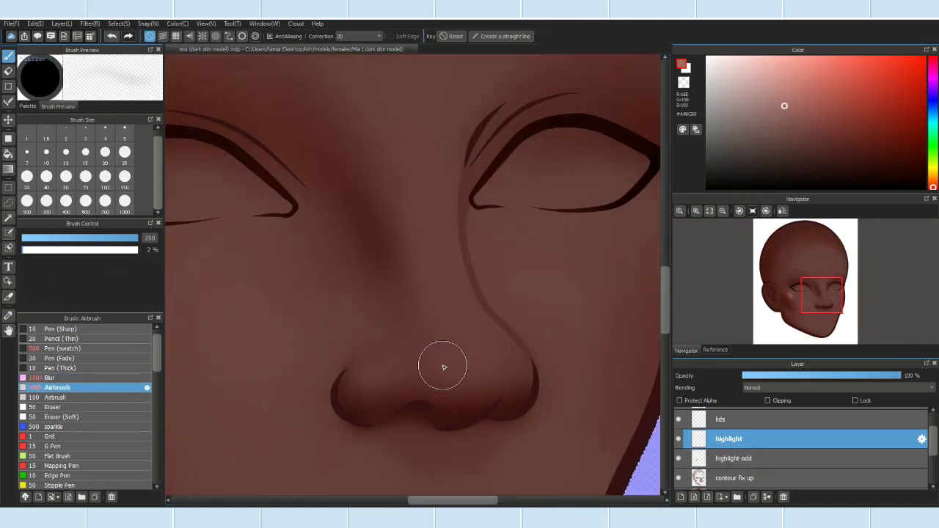
scroll(568, 355, down, 3)
scroll(301, 372, up, 2)
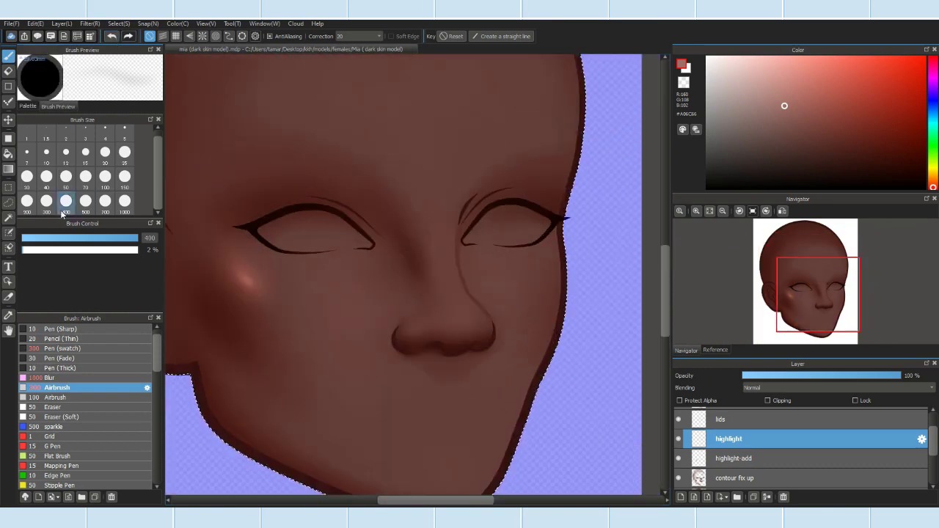
Step: Blend the soft skin highlights on the highlight layer with the Blur brush at size 400
scroll(404, 318, up, 1)
scroll(573, 210, down, 1)
click(88, 378)
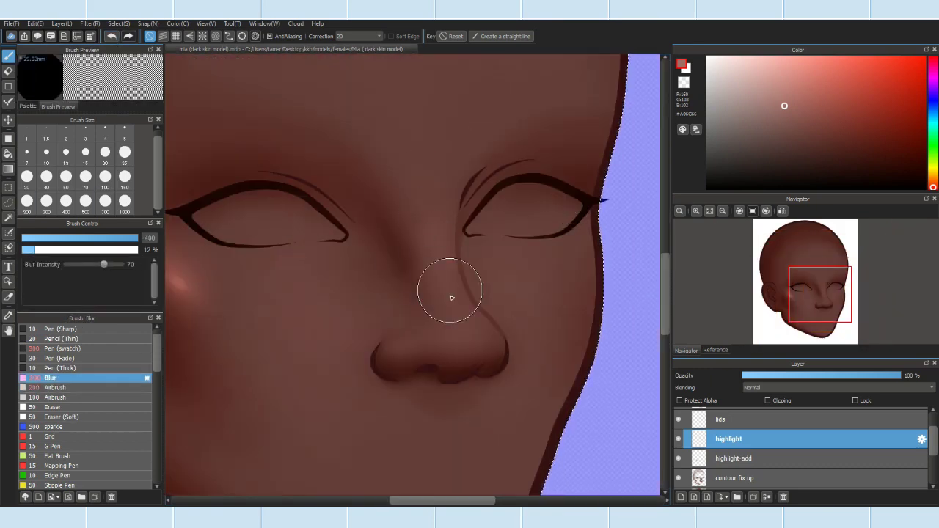
scroll(430, 256, down, 2)
Step: Sample the skin tone #6B413E and airbrush soft glow around the nose on the highlight-add layer
click(88, 388)
click(734, 458)
scroll(440, 321, up, 4)
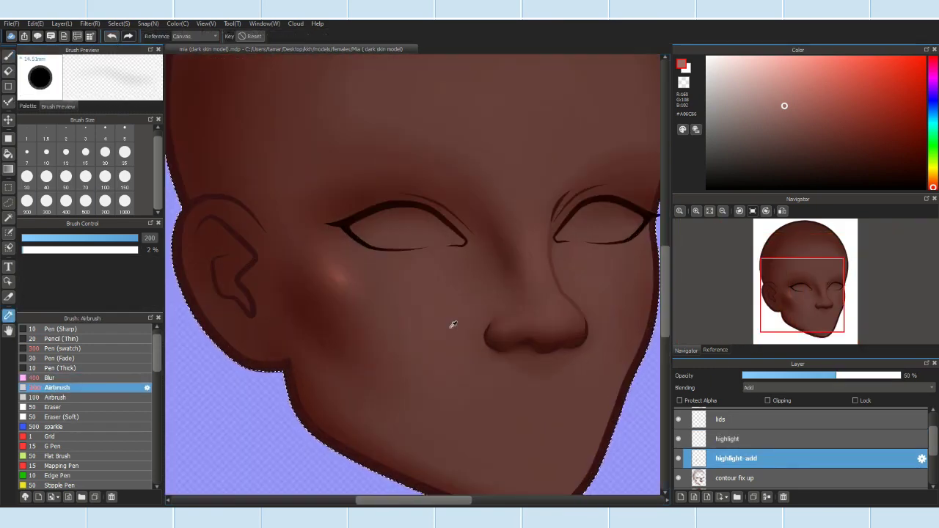
scroll(566, 210, down, 3)
scroll(523, 329, up, 2)
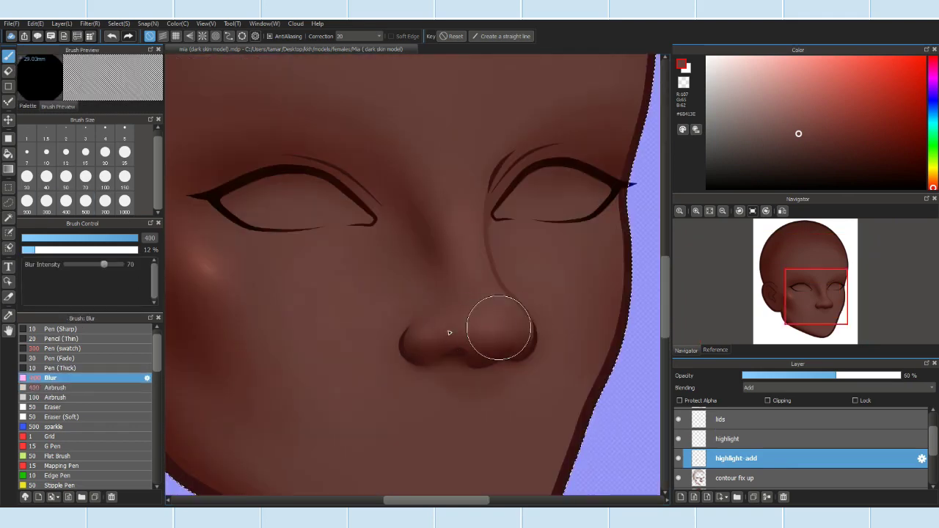
Step: Build up the glow along the nose bridge with the Airbrush and blend it using Blur at size 400
click(70, 387)
scroll(447, 279, up, 2)
scroll(441, 279, down, 3)
click(71, 378)
scroll(392, 218, up, 2)
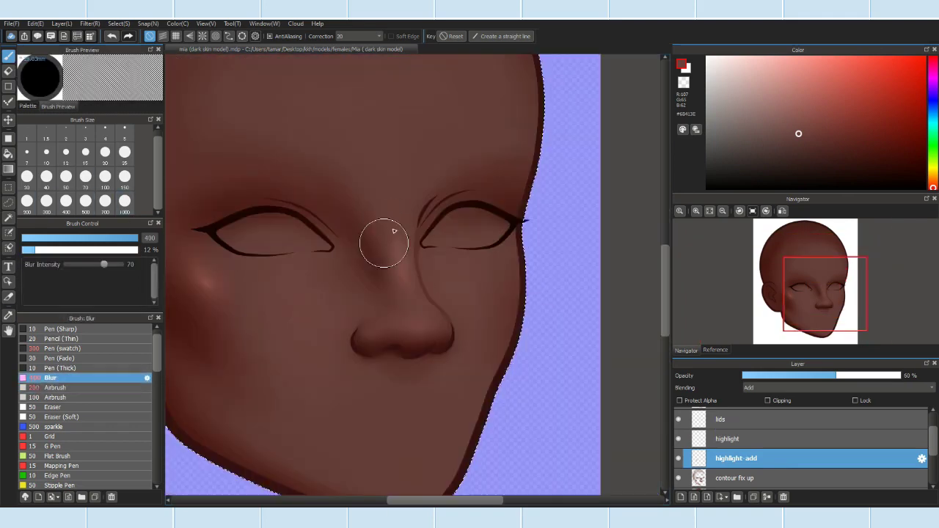
scroll(351, 276, up, 1)
Step: Refine the small facial highlights on the highlight-add layer with the Airbrush at size 100
click(71, 387)
scroll(388, 335, up, 1)
scroll(388, 336, down, 3)
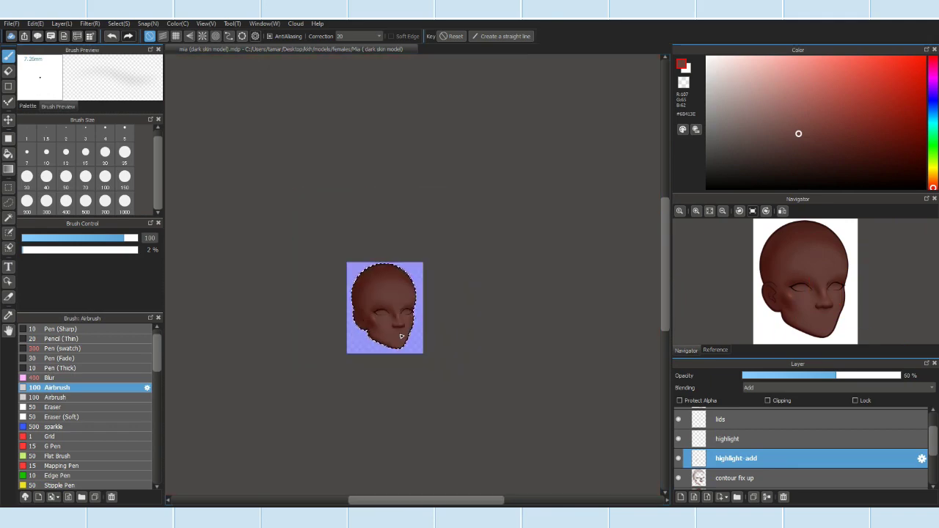
scroll(388, 308, up, 2)
scroll(438, 327, down, 1)
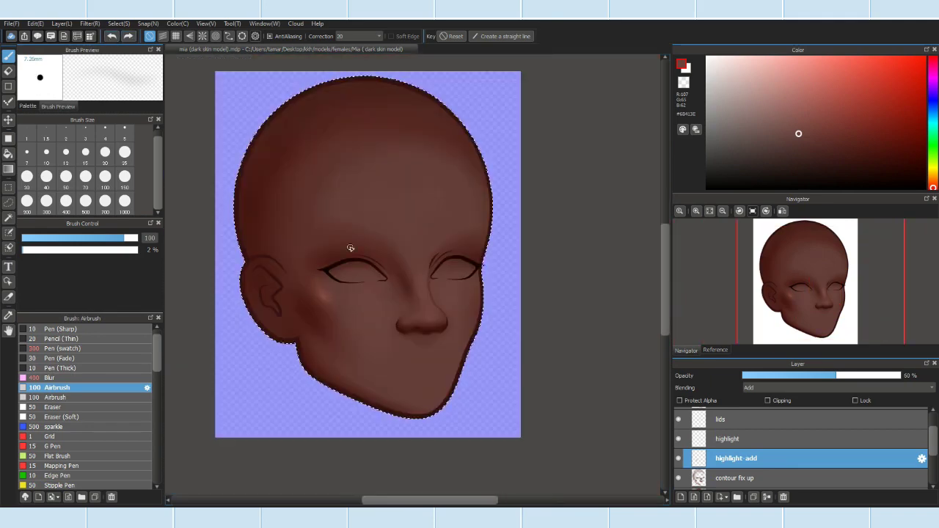
scroll(486, 216, down, 1)
Step: Airbrush lighter highlights around the nose on the highlight layer with colour #98615C at size 200
key(ctrl+Up)
scroll(478, 254, up, 2)
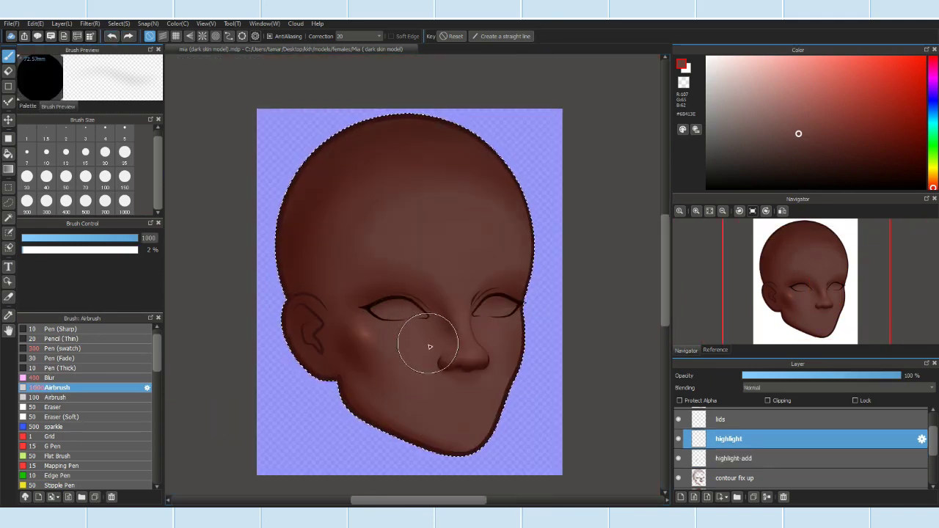
click(794, 118)
scroll(540, 335, down, 2)
scroll(195, 237, up, 3)
scroll(587, 245, down, 3)
scroll(499, 335, up, 3)
scroll(498, 335, down, 4)
scroll(551, 318, up, 4)
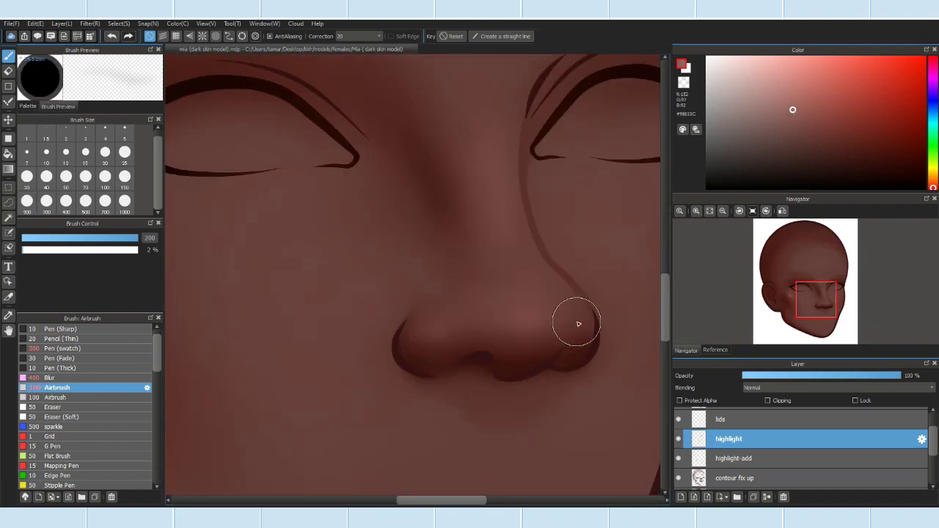
Step: Draw a rim highlight along a curve from the forehead to the chin with Pen (Fade) in #A66963 at 42% opacity
scroll(631, 278, down, 3)
scroll(635, 326, up, 4)
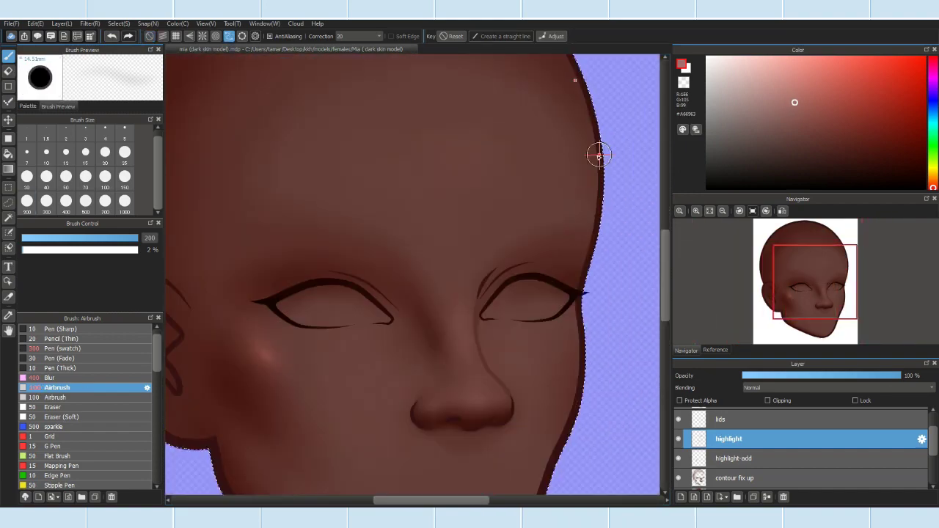
scroll(465, 480, up, 2)
scroll(470, 411, down, 4)
click(60, 358)
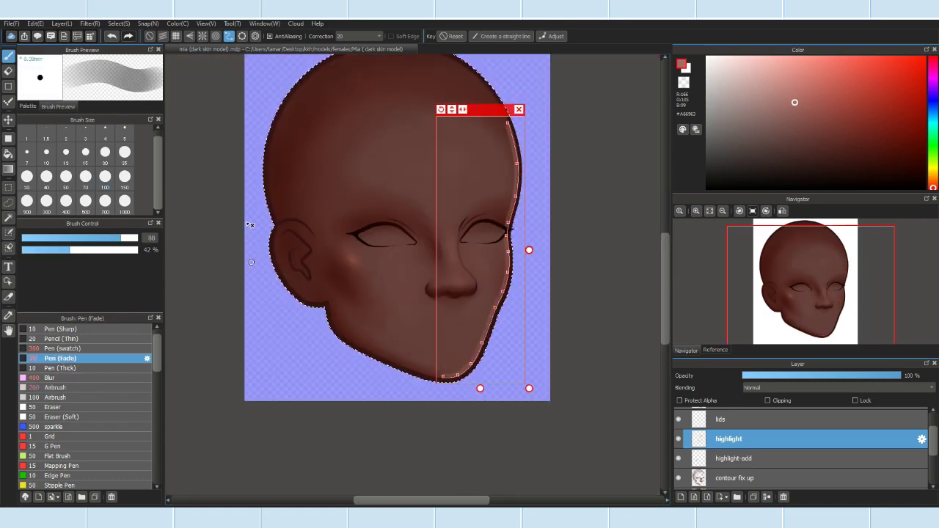
scroll(532, 121, up, 3)
click(519, 109)
scroll(601, 114, down, 3)
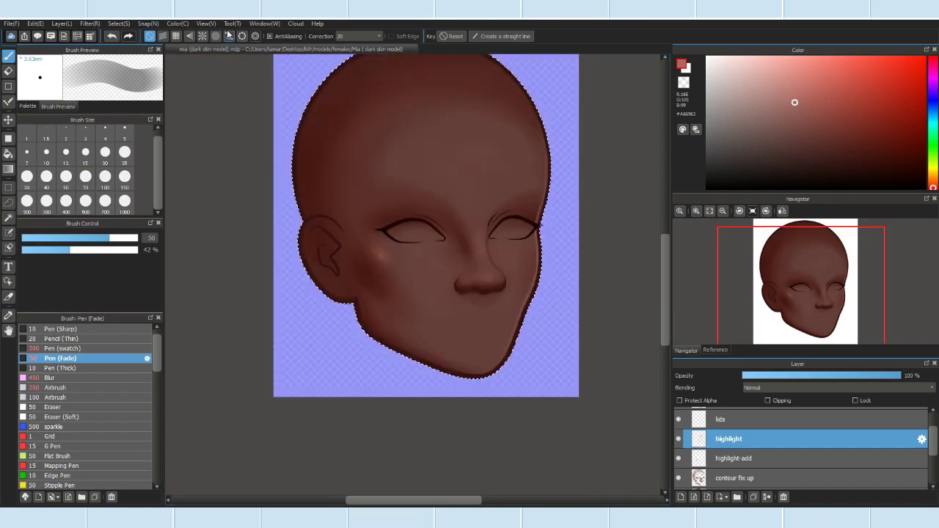
Step: Draw a matching rim highlight along the jawline using curve snap and Pen (Fade) at size 50 and 42% opacity
click(229, 36)
scroll(416, 383, up, 4)
scroll(430, 413, down, 2)
scroll(441, 294, down, 5)
Step: Trace a snap curve around the outer rim of the ear down to the lobe and adjust its points
scroll(509, 274, up, 6)
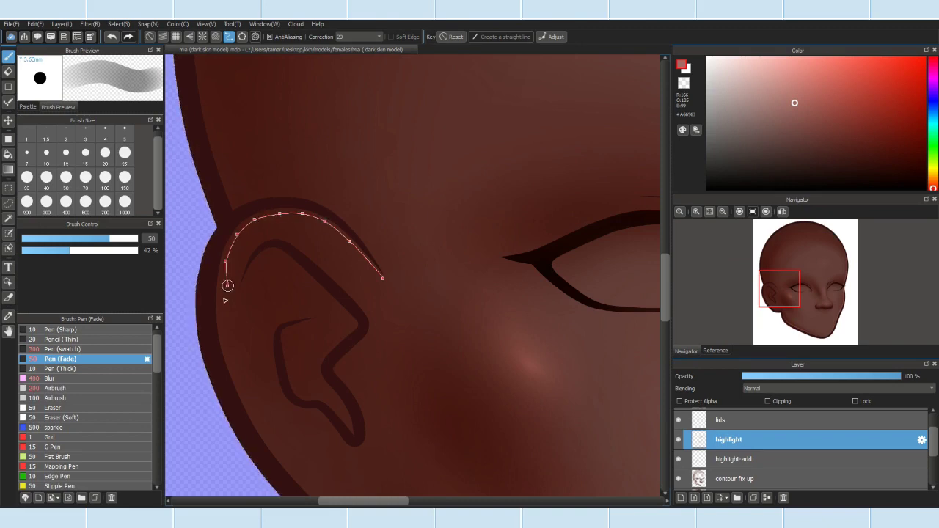
scroll(252, 411, up, 3)
scroll(392, 421, down, 2)
click(554, 35)
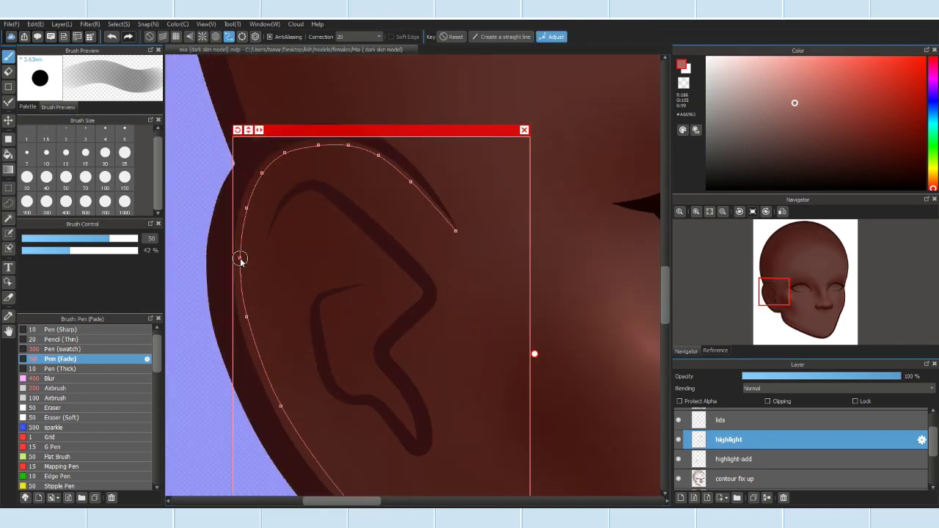
scroll(557, 169, down, 3)
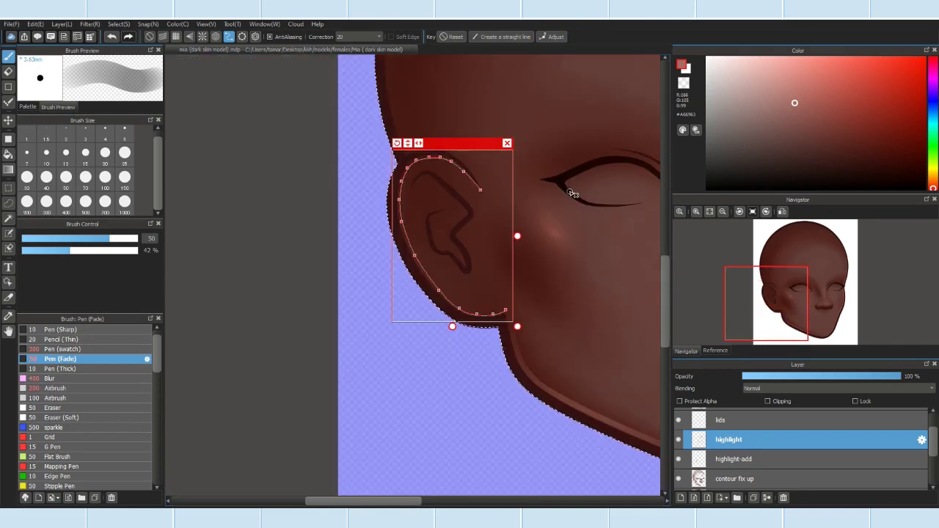
scroll(571, 193, down, 5)
scroll(397, 293, up, 4)
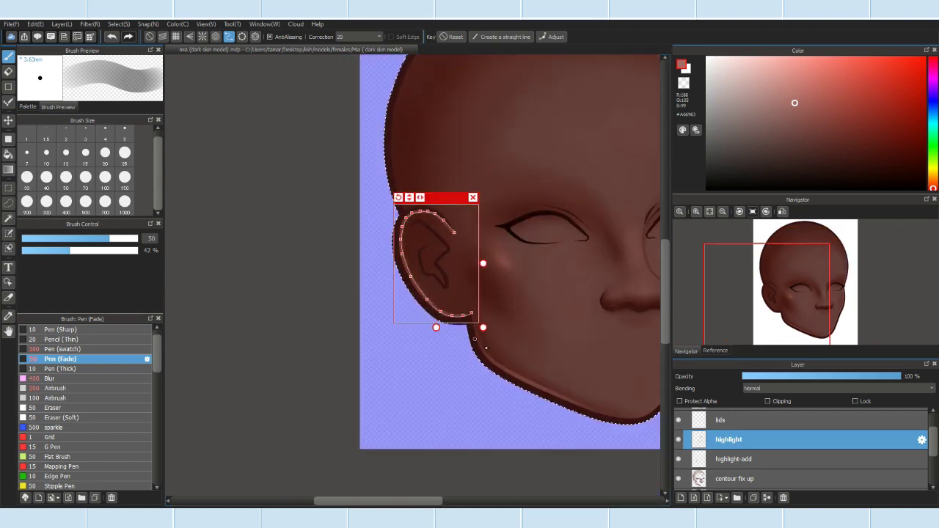
Step: Stroke the outer ear curve with Pen (Fade) at size 50 and 29% opacity
scroll(470, 183, down, 3)
click(55, 250)
click(147, 23)
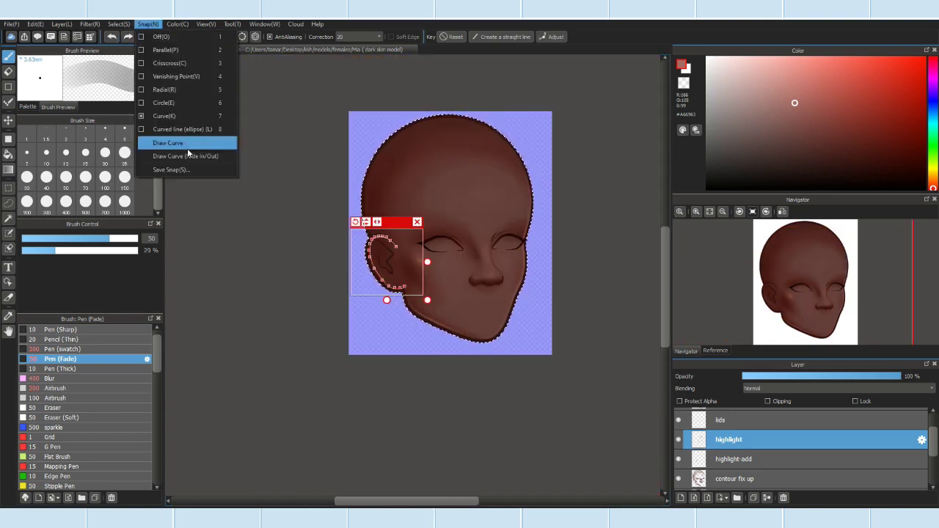
click(187, 148)
Step: Highlight the notch of the inner ear along a curve with Pen (Fade) at size 30 and 29% opacity
scroll(415, 254, up, 8)
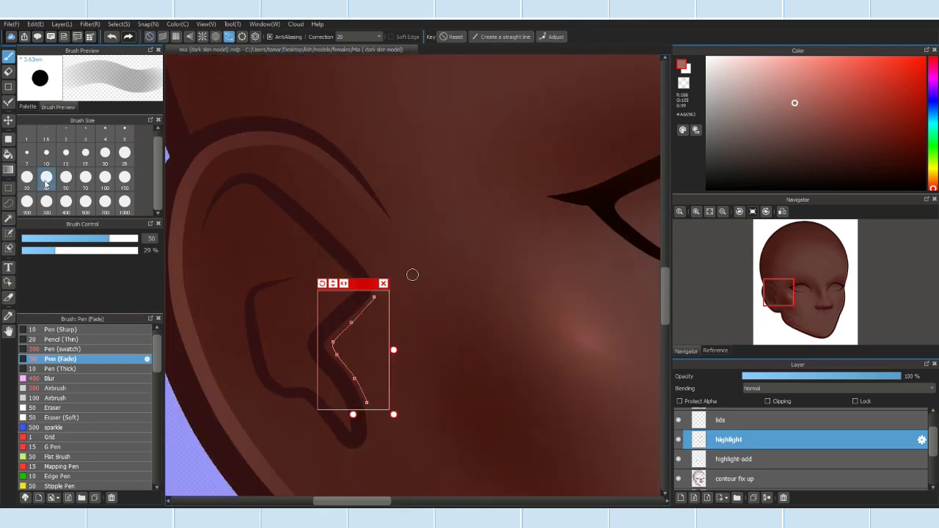
click(147, 23)
click(189, 168)
click(27, 176)
drag(391, 235, 388, 236)
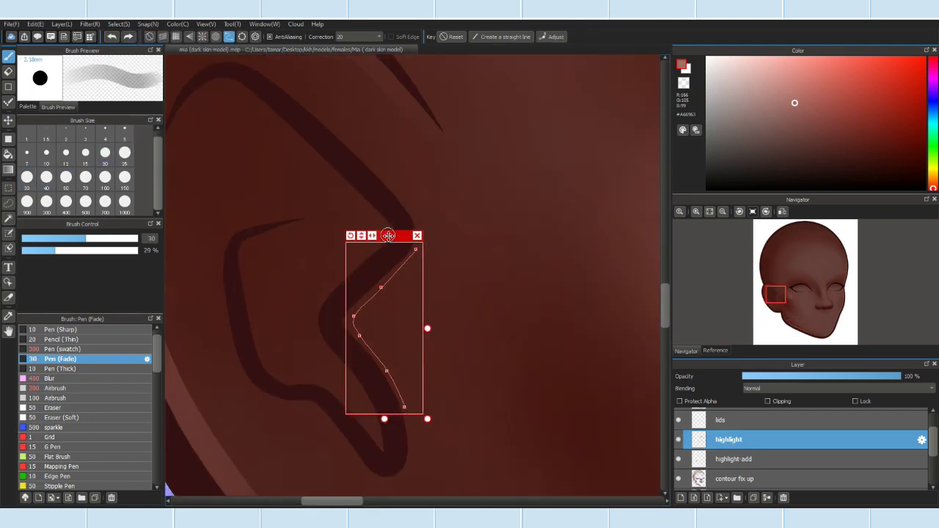
click(416, 236)
Step: Draw a highlight along the upper inner ear ridge using a curve and Pen (Fade) at size 30 and 20% opacity
scroll(416, 236, down, 2)
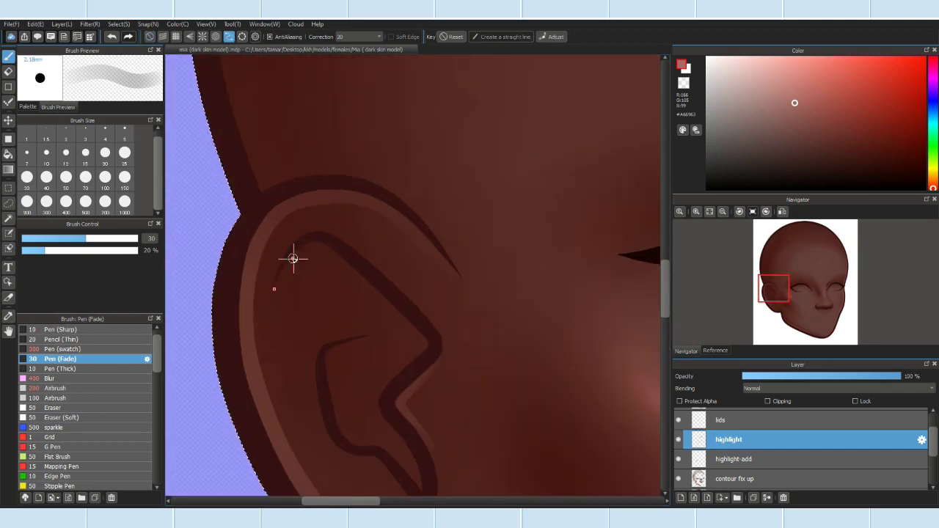
double_click(373, 395)
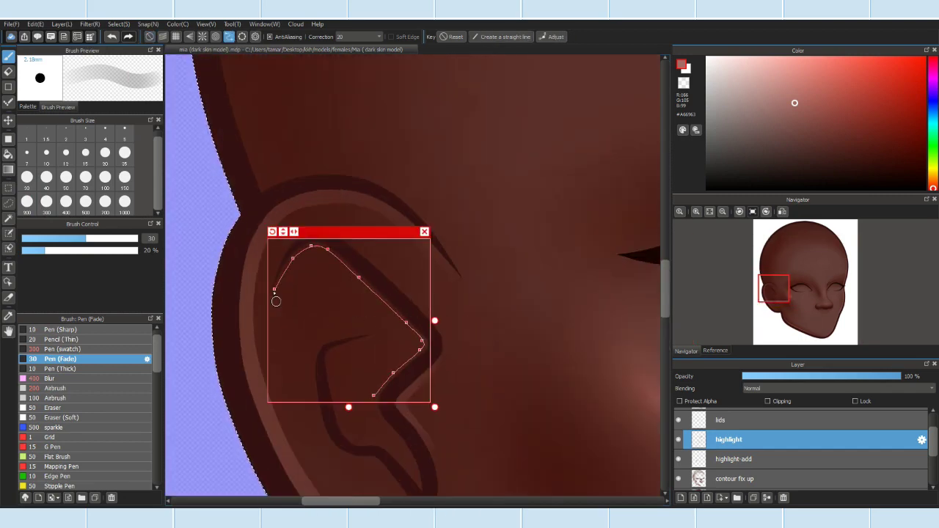
click(425, 231)
scroll(412, 275, down, 3)
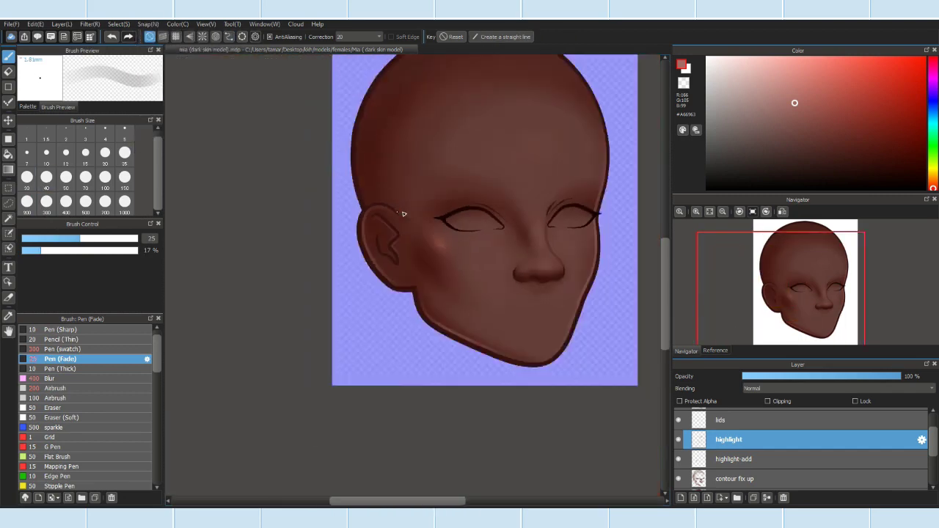
Step: Try a highlight down the nose bridge along a snap curve with Pen (Fade) at 10% opacity
scroll(484, 211, up, 4)
drag(411, 215, 429, 301)
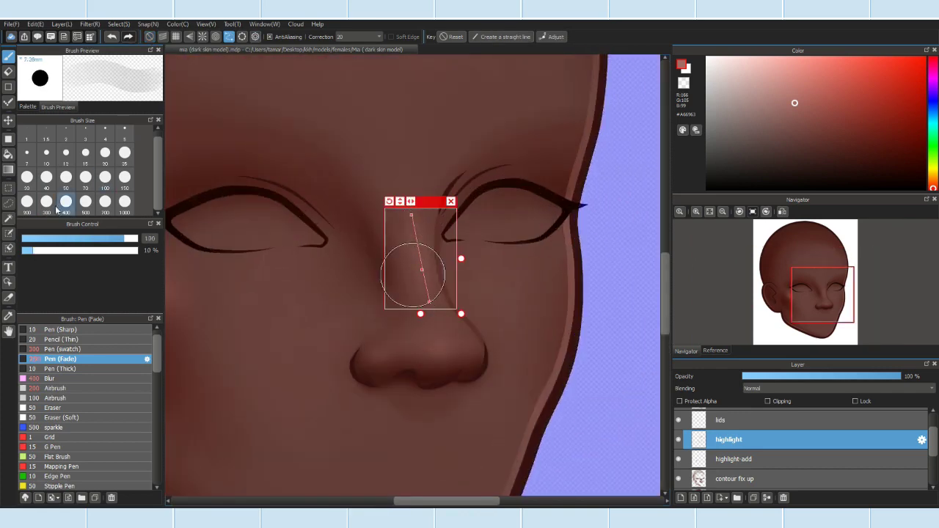
key(Escape)
scroll(446, 187, down, 3)
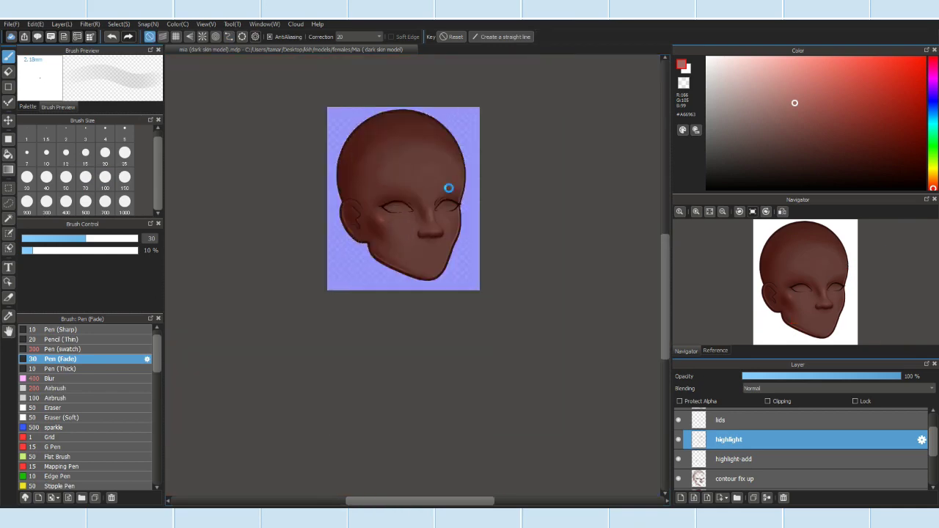
scroll(447, 187, up, 3)
scroll(411, 220, down, 3)
scroll(411, 220, up, 3)
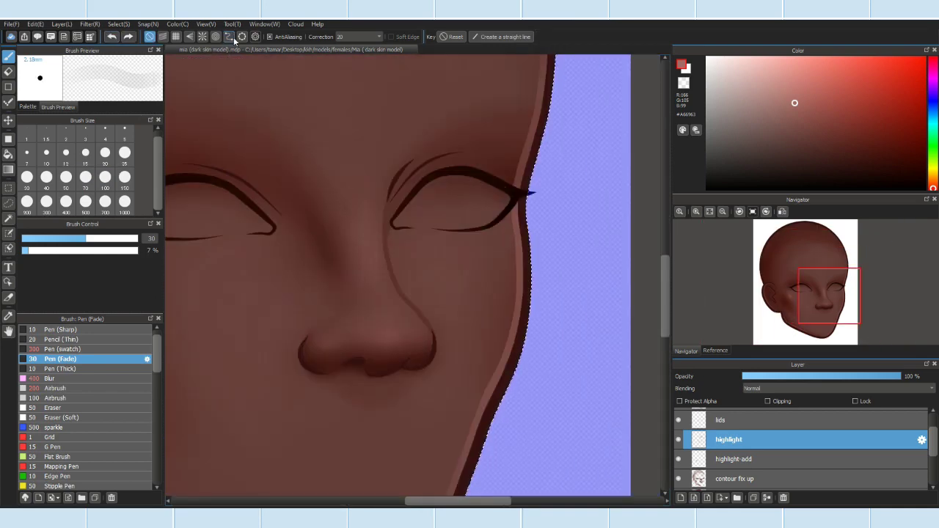
Step: Paint a subtle highlight down the nose bridge with Pen (Fade) at size 50 and 7% opacity
click(230, 37)
key(Escape)
scroll(342, 219, down, 3)
scroll(377, 262, up, 5)
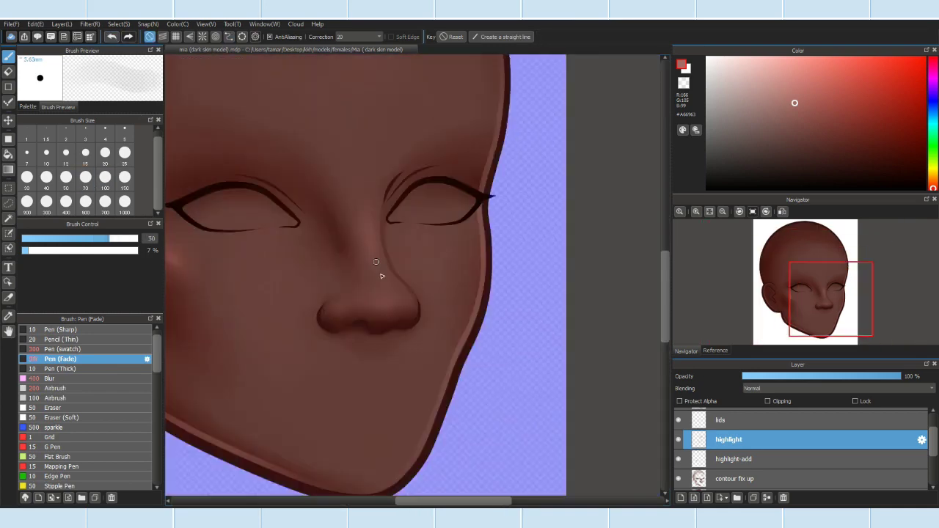
scroll(367, 293, down, 4)
scroll(518, 277, down, 3)
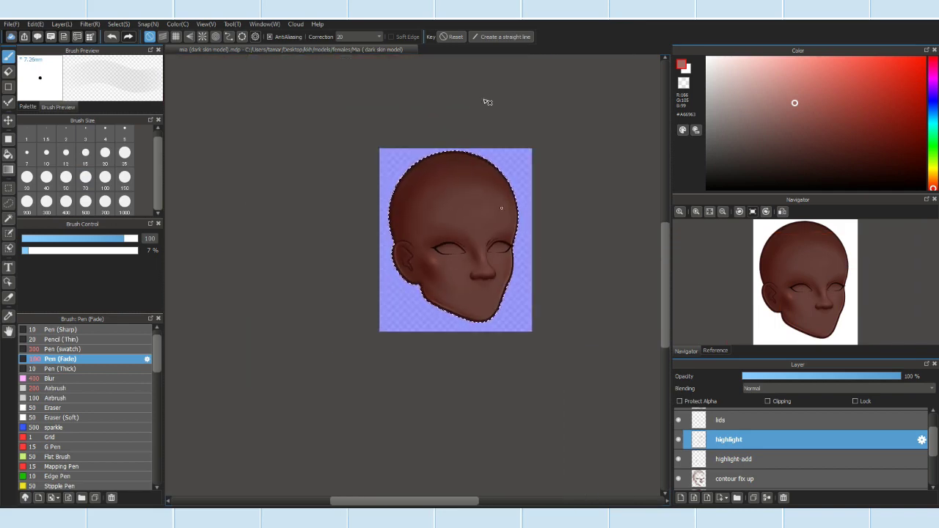
scroll(505, 127, up, 3)
scroll(748, 440, up, 3)
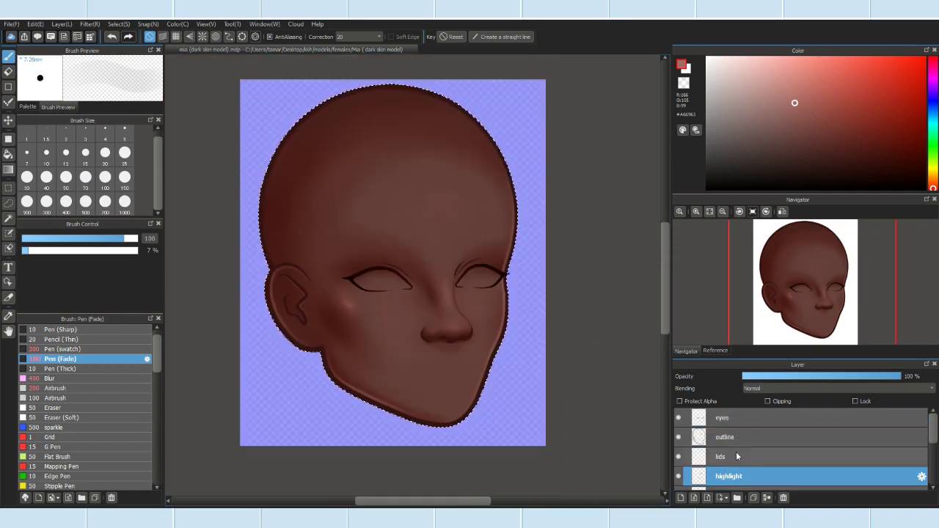
Step: Add a new layer directly below the eyes layer and name it white
click(745, 419)
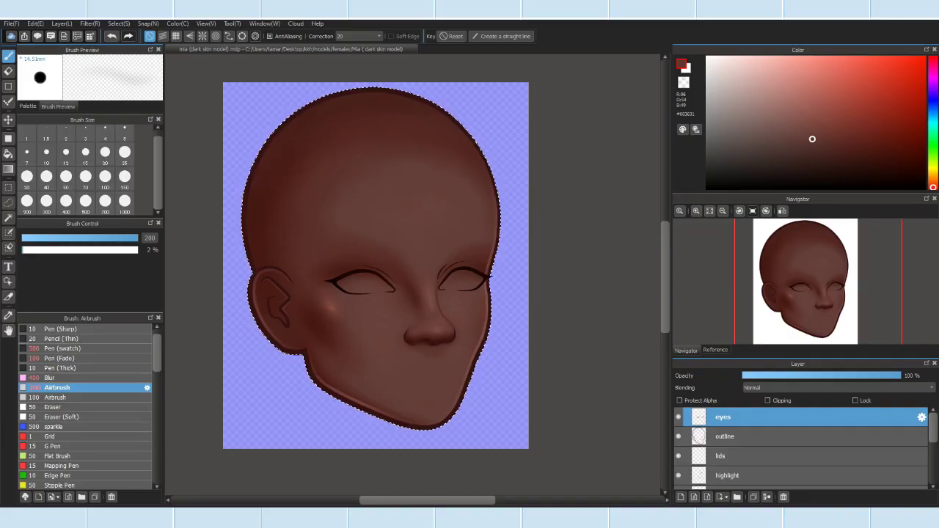
click(704, 495)
double_click(725, 440)
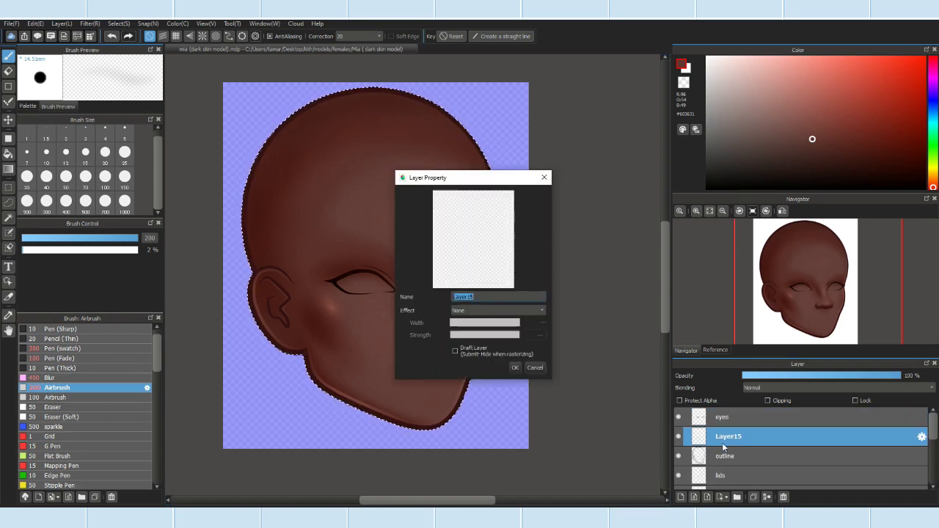
key(Return)
Step: Paint the inner corner of the eye beyond the nose in #FFFFFF with Pen (Thick) at size 70 on the white layer
scroll(411, 279, up, 4)
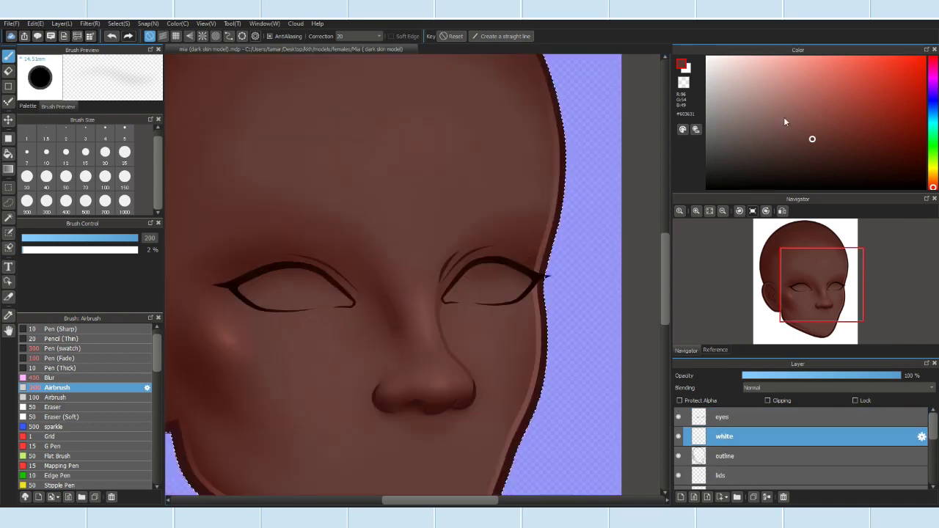
click(64, 349)
click(44, 368)
scroll(345, 356, up, 3)
mouse_move(294, 389)
mouse_down()
mouse_move(314, 381)
mouse_move(380, 301)
mouse_move(343, 377)
mouse_move(376, 371)
mouse_move(368, 377)
mouse_move(525, 389)
mouse_up()
key(e)
mouse_move(404, 393)
mouse_down()
mouse_move(315, 408)
mouse_move(470, 402)
mouse_up()
scroll(445, 378, down, 3)
scroll(445, 377, up, 1)
scroll(356, 398, up, 3)
scroll(488, 356, down, 4)
key(p)
scroll(488, 356, up, 2)
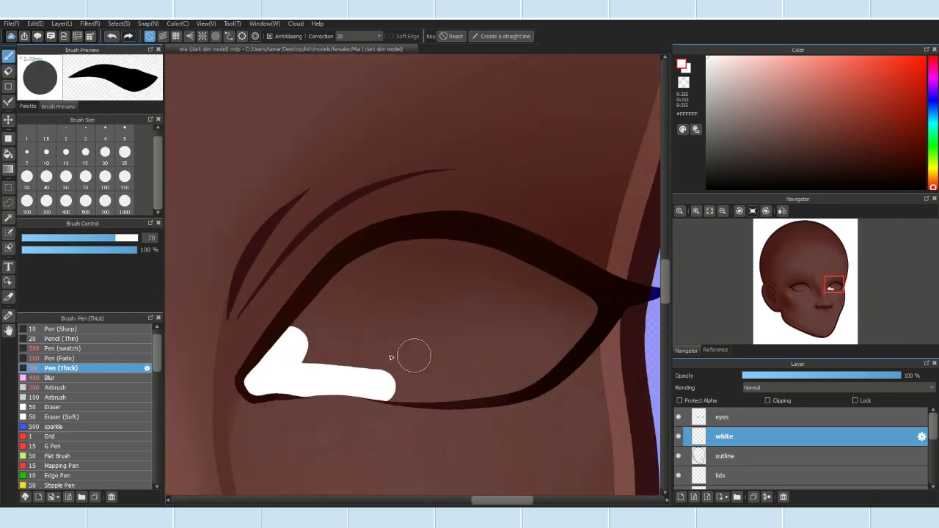
Step: Fill the remaining areas of both eyes with white up to the lash lines using Pen (Thick)
mouse_move(273, 354)
mouse_down()
mouse_move(449, 253)
mouse_move(496, 379)
mouse_move(445, 327)
mouse_move(283, 294)
mouse_up()
key(ctrl+z)
mouse_move(558, 302)
mouse_down()
mouse_move(328, 367)
mouse_move(568, 319)
mouse_move(401, 308)
mouse_up()
scroll(400, 289, down, 2)
scroll(369, 350, up, 4)
drag(242, 378, 511, 363)
scroll(512, 362, down, 3)
scroll(179, 235, up, 2)
mouse_move(543, 297)
mouse_down()
mouse_move(398, 214)
mouse_move(328, 304)
mouse_up()
mouse_move(272, 260)
mouse_down()
mouse_move(380, 293)
mouse_move(474, 274)
mouse_up()
scroll(226, 409, down, 3)
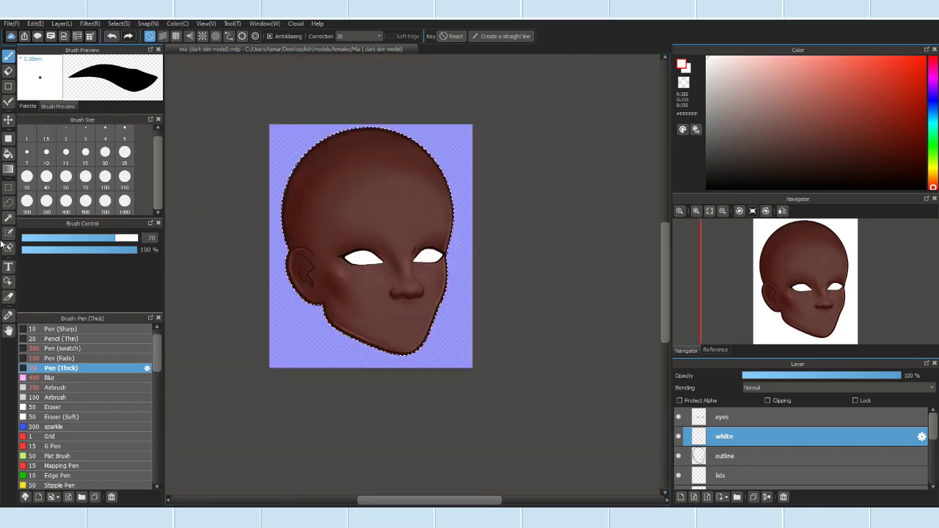
Step: Lasso the tapered end of the near eye's lower lash line on the eyes layer
scroll(321, 275, up, 3)
key(e)
scroll(337, 274, up, 4)
scroll(355, 301, up, 2)
scroll(241, 309, up, 2)
scroll(210, 330, down, 3)
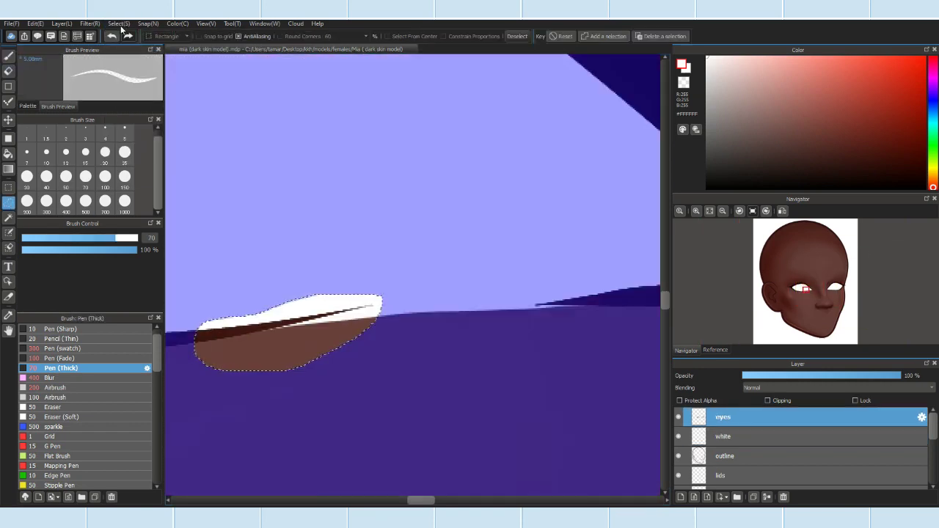
Step: Transform the selected lash line end by rotating it slightly to follow the lower edge of the eye
click(118, 23)
click(143, 121)
drag(248, 315, 294, 311)
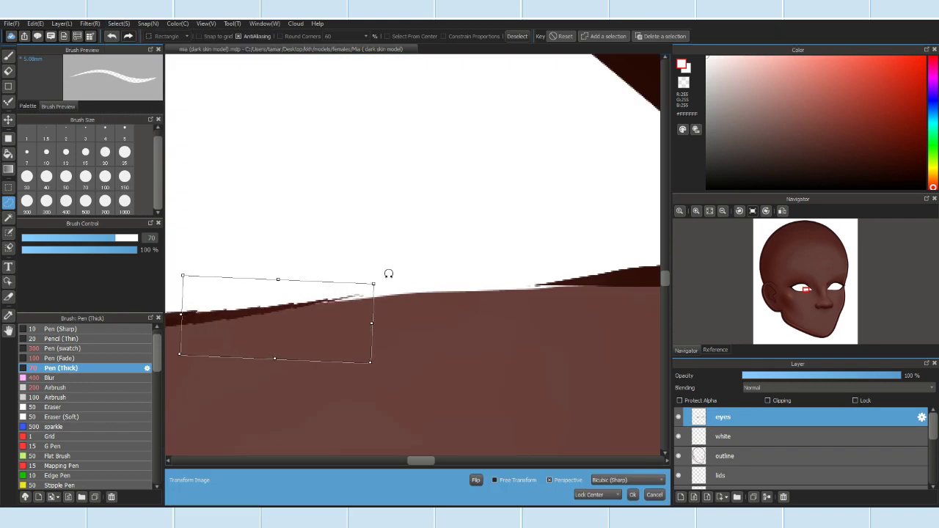
scroll(503, 284, down, 3)
key(Return)
Step: Erase the excess white along the near eye's lower edge on the white layer with the eraser at size 10
key(p)
scroll(515, 303, up, 3)
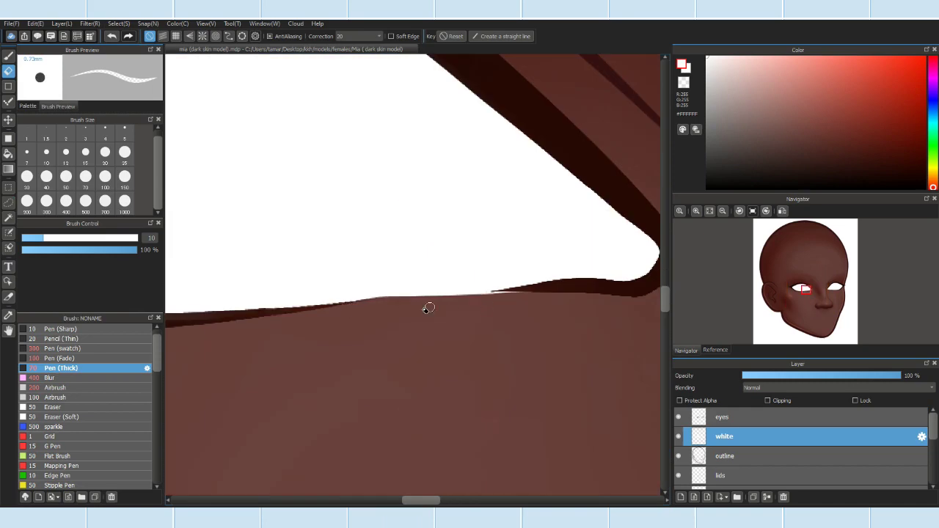
scroll(496, 202, up, 2)
scroll(387, 358, down, 4)
scroll(455, 329, up, 3)
scroll(486, 315, down, 3)
Step: Lasso the tapered end of the far eye's lower lash line on the eyes layer and rotate it slightly to follow the eye's lower edge
scroll(499, 316, up, 4)
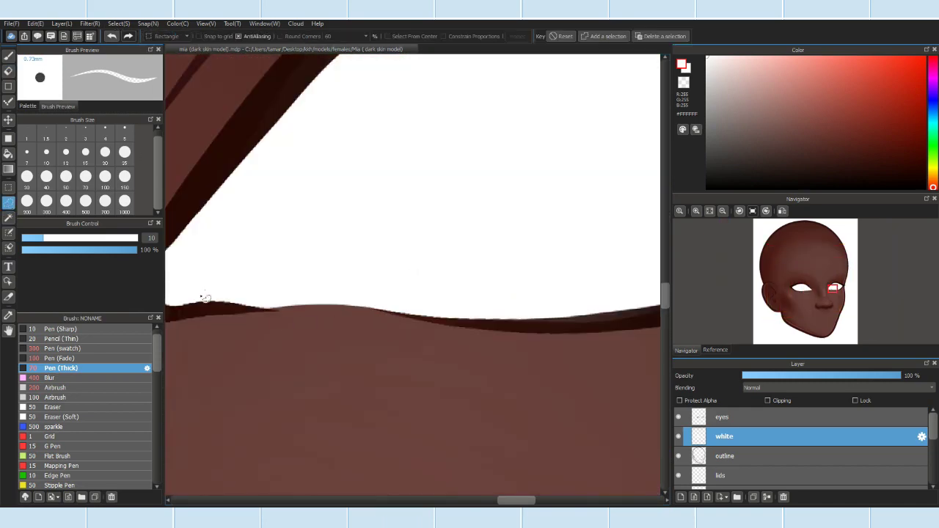
click(118, 23)
click(220, 142)
click(147, 23)
key(ctrl+t)
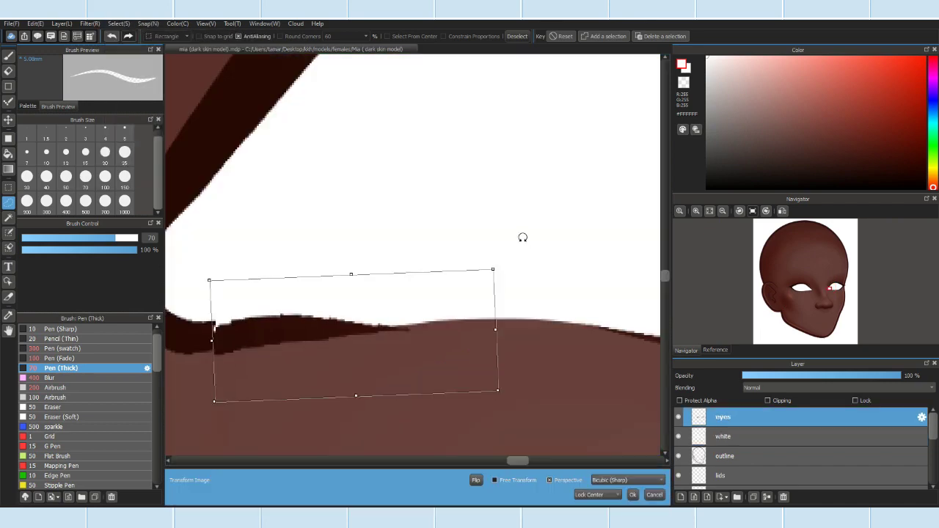
click(632, 495)
key(ctrl+d)
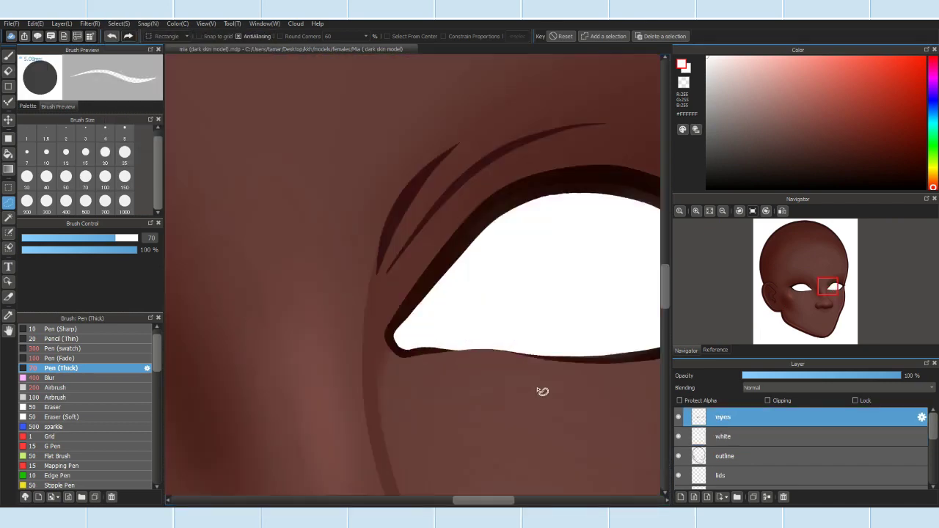
Step: Erase the excess white along the far eye's lower edge near the inner corner on the white layer
scroll(539, 390, up, 2)
ctrl+click(400, 360)
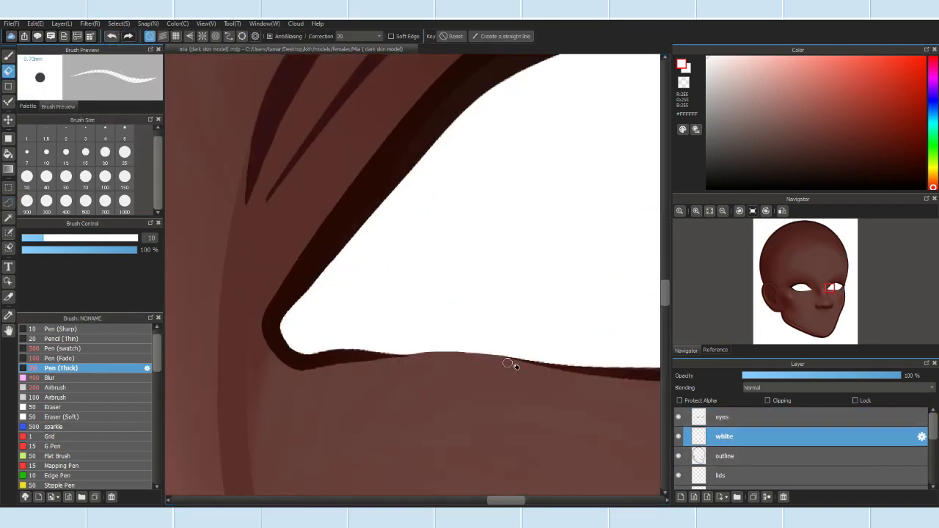
scroll(513, 362, down, 1)
scroll(291, 311, up, 3)
scroll(399, 308, down, 4)
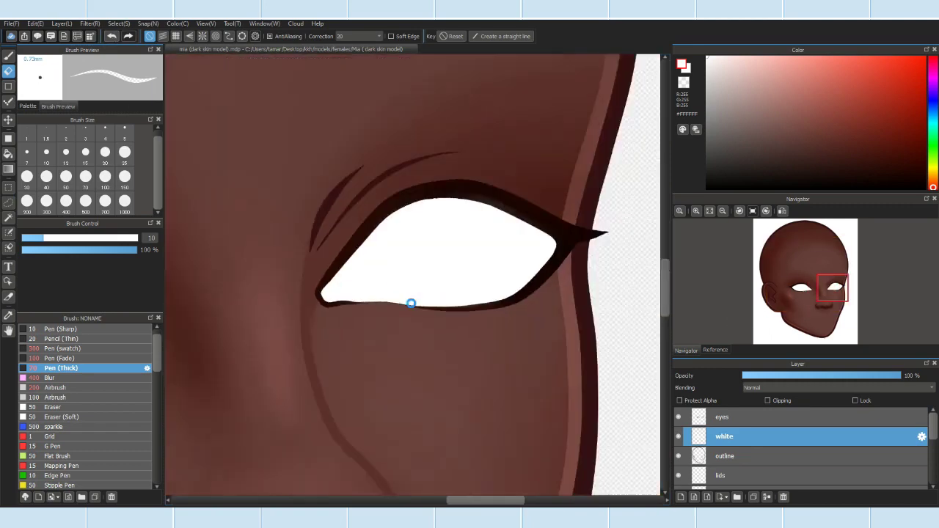
scroll(368, 286, up, 5)
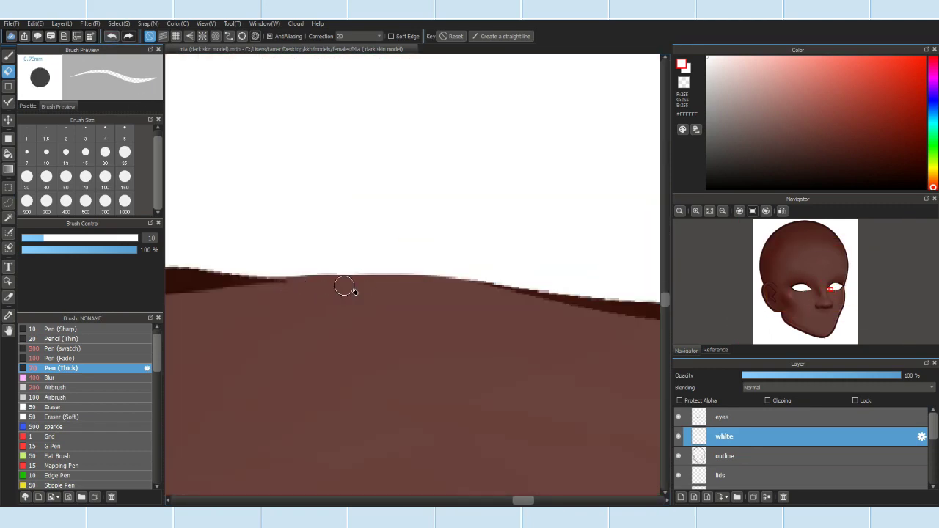
scroll(333, 284, down, 4)
scroll(451, 285, up, 6)
Step: Even out the far eye's lower edge on the white layer using white Pen (Thick) at size 20 and the eraser
click(110, 179)
click(105, 151)
key(e)
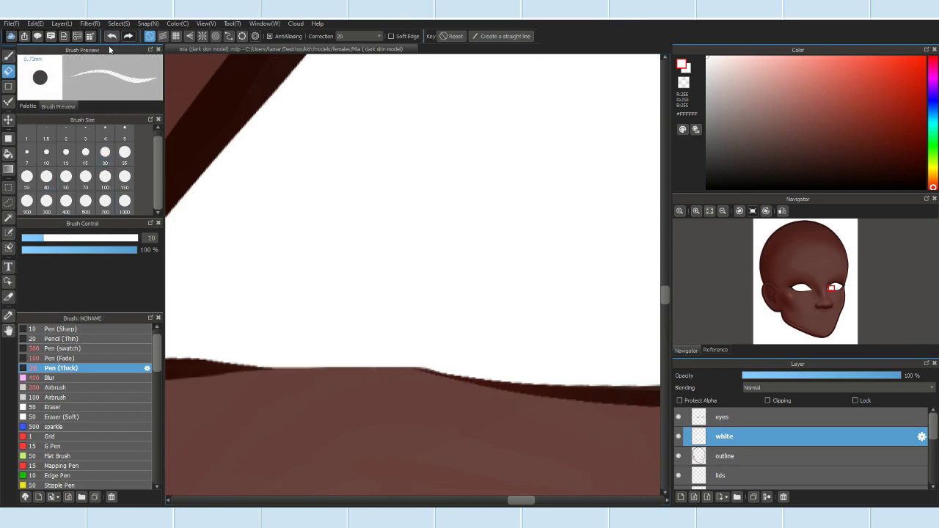
key(p)
scroll(457, 391, down, 4)
scroll(237, 287, up, 5)
scroll(237, 287, up, 1)
mouse_move(220, 310)
mouse_down()
mouse_move(274, 292)
mouse_move(396, 278)
mouse_up()
scroll(470, 256, down, 1)
scroll(522, 378, down, 5)
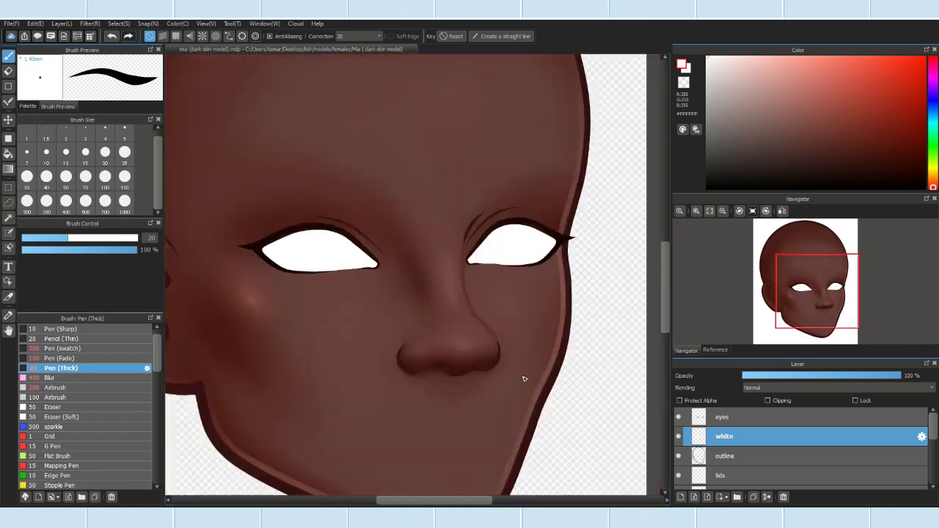
Step: Fill ragged gaps along the upper lash line's inner edge on the eyes layer with Pen (Thick) at size 4 in #210906
scroll(525, 385, up, 10)
key(bracketleft)
key(bracketleft)
key(bracketleft)
key(bracketleft)
key(bracketleft)
alt+click(440, 285)
scroll(431, 295, up, 3)
scroll(380, 269, down, 5)
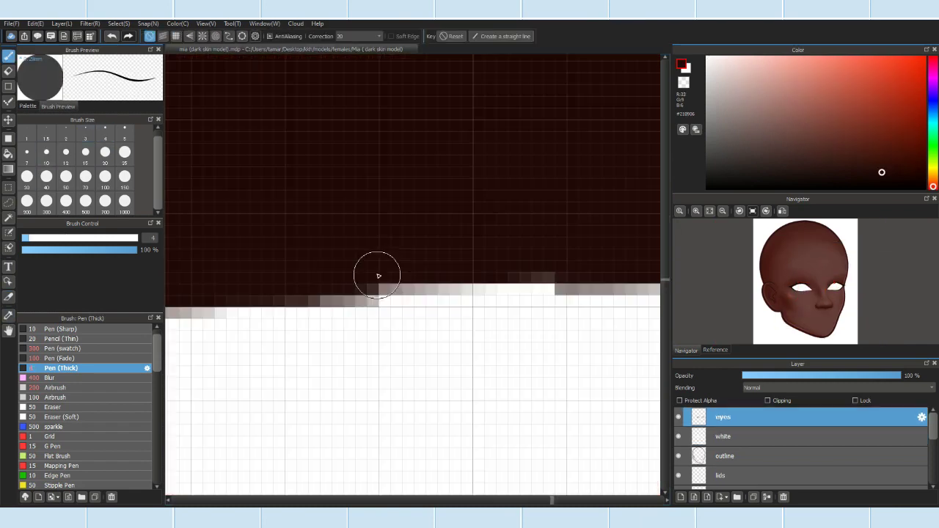
scroll(185, 341, up, 5)
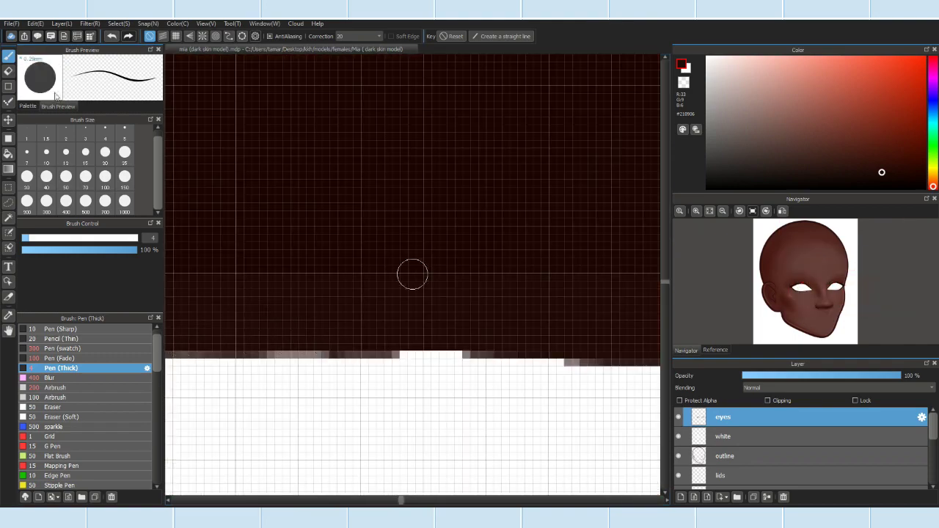
scroll(383, 351, down, 6)
Step: Clean up the end of the far eye's lower lash line with the size 10 eraser and touch up the adjoining white at size 2
scroll(535, 380, up, 2)
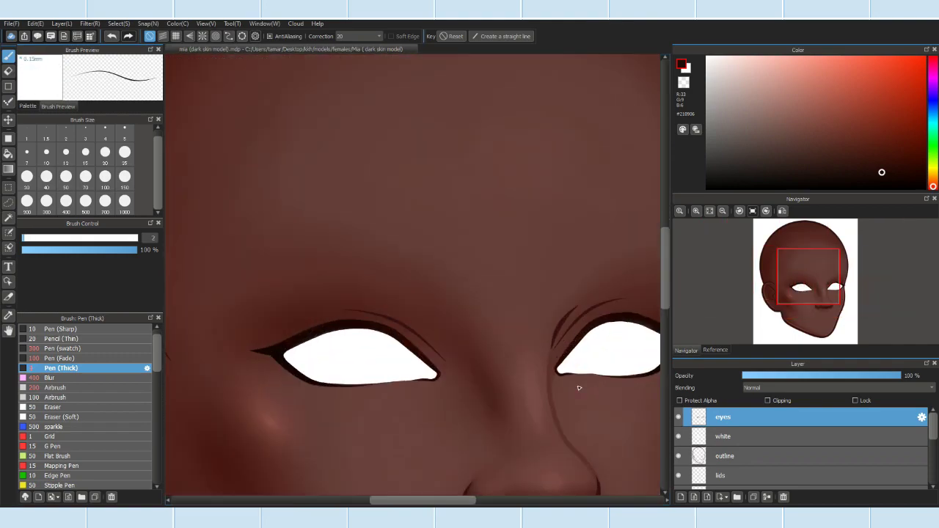
scroll(323, 256, up, 4)
scroll(257, 243, up, 3)
key(e)
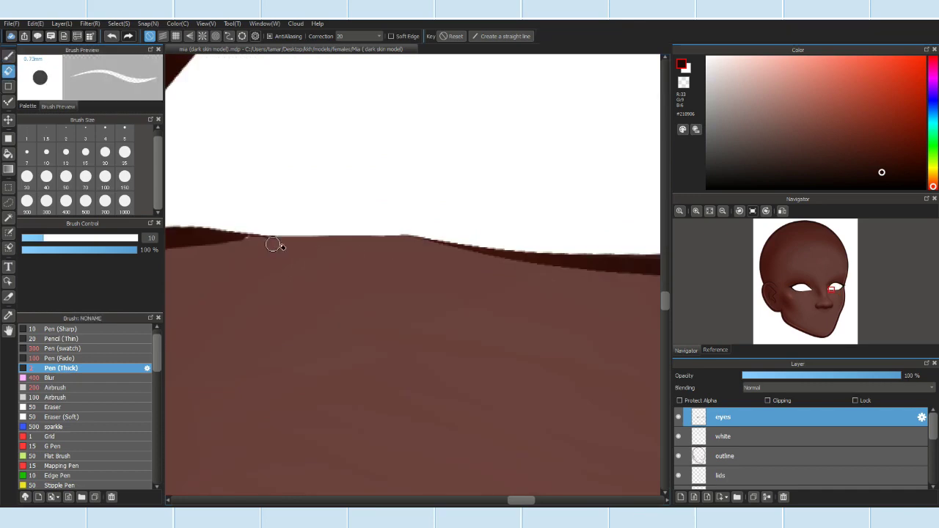
alt+click(302, 298)
scroll(499, 234, down, 5)
scroll(499, 233, up, 4)
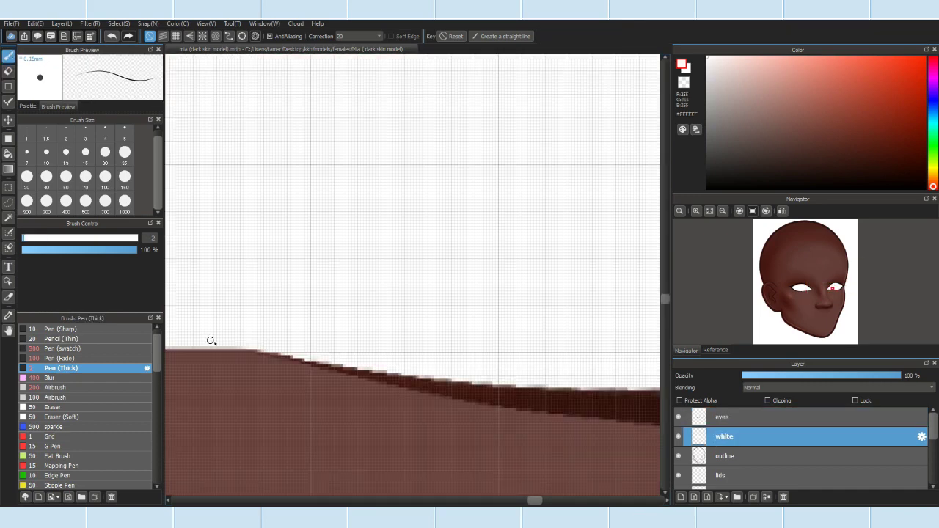
scroll(207, 336, down, 6)
scroll(291, 296, up, 2)
key(b)
alt+click(291, 295)
scroll(290, 296, down, 3)
click(817, 98)
click(822, 84)
scroll(374, 287, up, 5)
drag(390, 262, 398, 331)
key(ctrl+z)
mouse_move(389, 262)
mouse_down()
mouse_move(398, 360)
mouse_move(547, 418)
mouse_up()
key(ctrl+z)
Step: Draw a curved band in #E58785 across the far eye's inner corner on the white layer with Pen (Thick) at size 12
click(797, 69)
drag(544, 361, 426, 295)
click(8, 72)
drag(459, 357, 376, 359)
key(b)
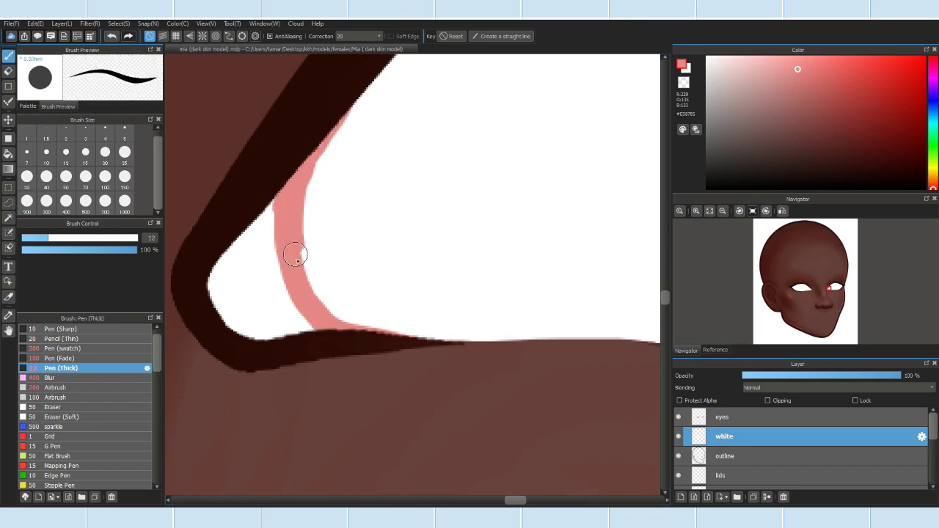
Step: Erase the pink spilling below the far eye's lower lash line and fill the inner corner with #E58785
scroll(330, 201, down, 2)
scroll(409, 73, up, 4)
scroll(317, 223, down, 3)
key(e)
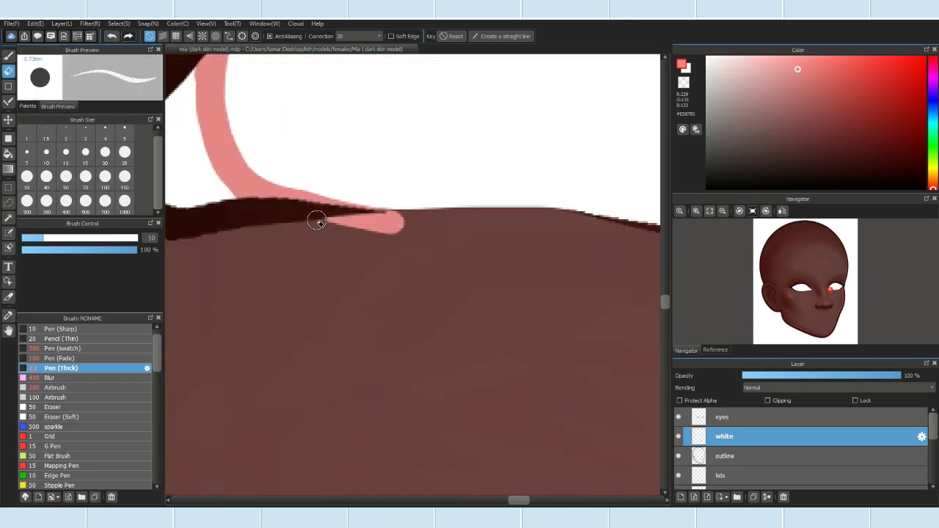
key(b)
scroll(397, 222, up, 3)
drag(231, 269, 293, 465)
Step: Draw a curved #E58785 band across the near eye's inner corner, joining the upper and lower lash lines, with Pen (Thick) at size 12
scroll(293, 465, down, 3)
scroll(386, 231, up, 3)
scroll(386, 231, up, 2)
mouse_move(444, 235)
mouse_down()
mouse_move(468, 334)
mouse_move(439, 417)
mouse_up()
drag(353, 447, 419, 445)
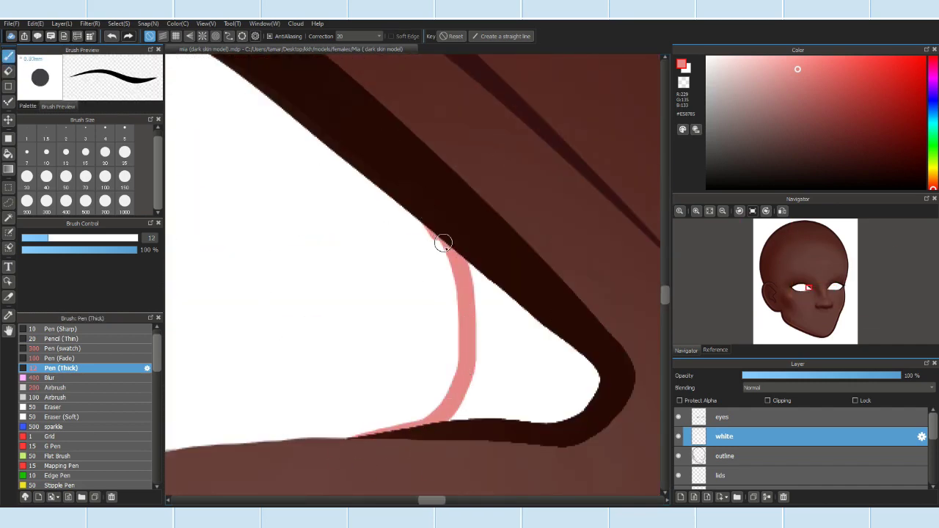
drag(425, 210, 456, 277)
Step: Fill the rest of the near eye's inner corner with #E58785 up to the lash lines
scroll(462, 279, up, 3)
scroll(455, 173, down, 4)
scroll(455, 173, up, 3)
mouse_move(507, 164)
mouse_down()
mouse_move(446, 317)
mouse_move(583, 248)
mouse_move(483, 283)
mouse_up()
mouse_move(470, 125)
mouse_down()
mouse_move(465, 227)
mouse_move(543, 242)
mouse_up()
Step: Erase pink overspill at the near eye's inner corner and smooth its curved edge with white Pen (Thick) at size 50
scroll(541, 237, down, 4)
key(e)
scroll(499, 252, up, 3)
scroll(499, 252, up, 3)
key(b)
scroll(260, 122, down, 4)
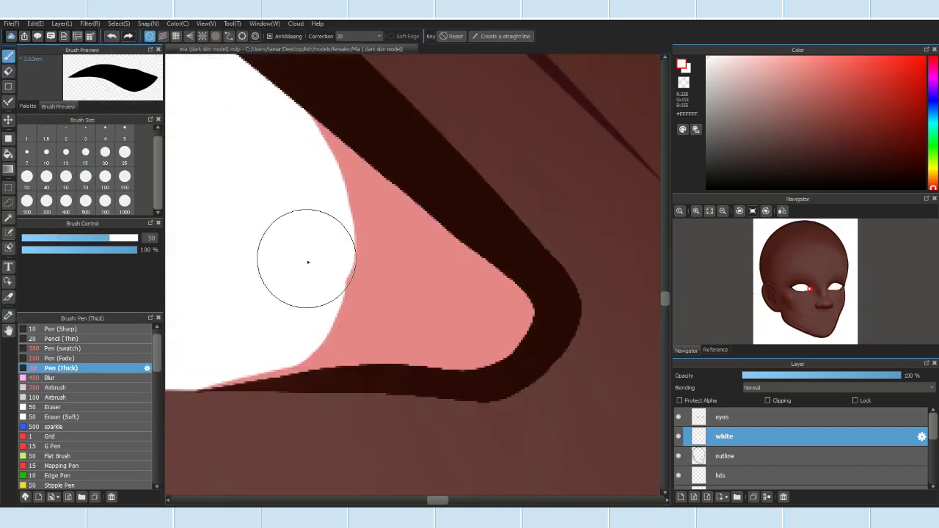
scroll(315, 157, down, 5)
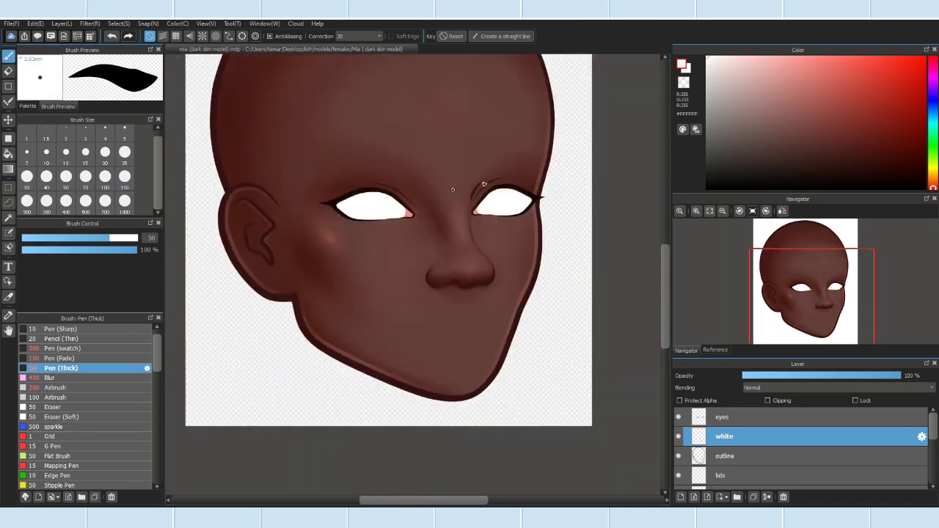
Step: Paint the far eye's outer corner in #E58785 on the white layer with Pen (Thick) at size 40
scroll(440, 198, up, 3)
alt+click(476, 211)
scroll(470, 213, down, 2)
scroll(477, 211, up, 5)
key(bracketleft)
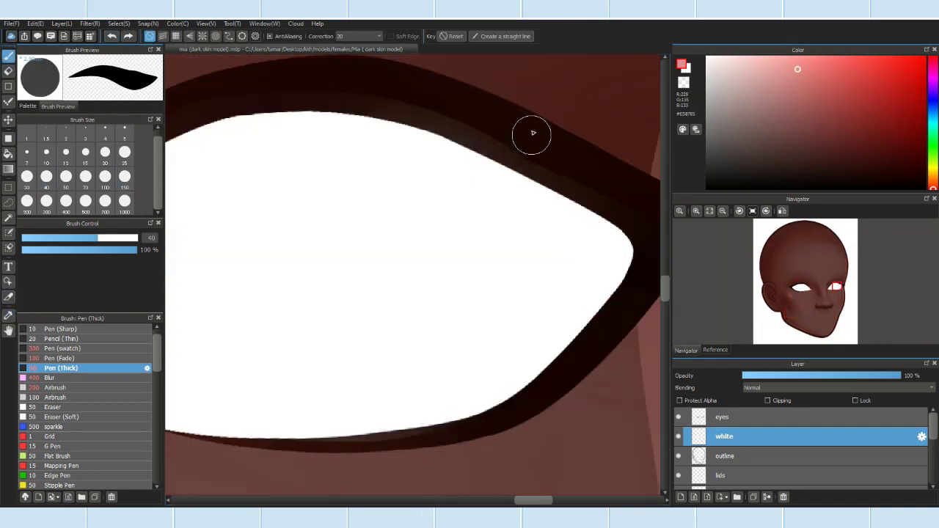
scroll(538, 144, down, 3)
scroll(525, 121, up, 3)
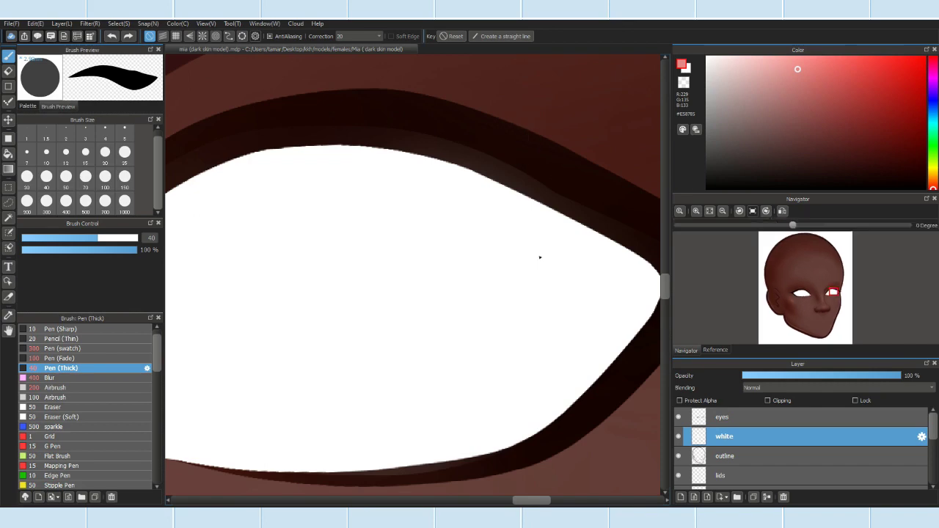
scroll(372, 149, up, 3)
mouse_move(361, 81)
mouse_down()
mouse_move(419, 335)
mouse_move(389, 378)
mouse_up()
key(ctrl+z)
mouse_move(375, 109)
mouse_down()
mouse_move(437, 221)
mouse_move(325, 450)
mouse_up()
scroll(325, 450, down, 3)
scroll(231, 295, up, 3)
scroll(292, 119, down, 1)
Step: Trim the curved edge of the far eye's outer pink corner with white and erase the pink spilling below the lash line
alt+click(292, 119)
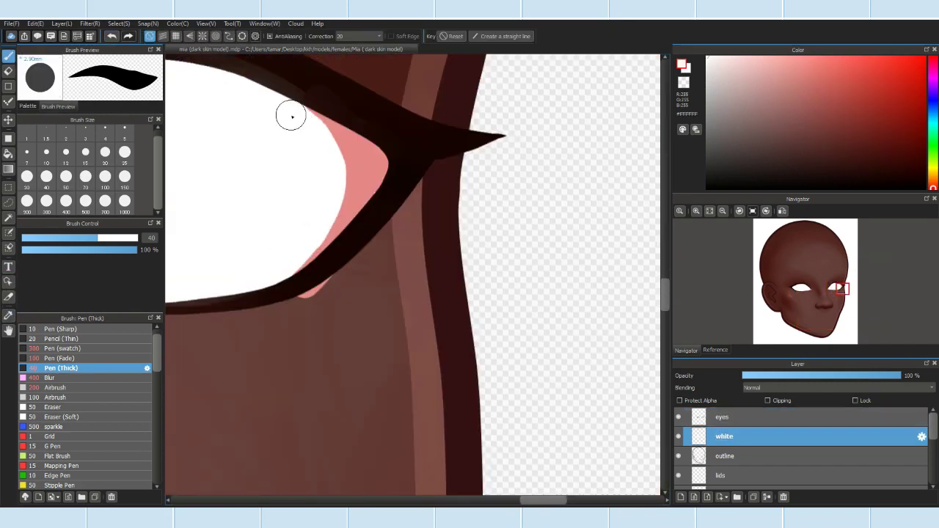
key(e)
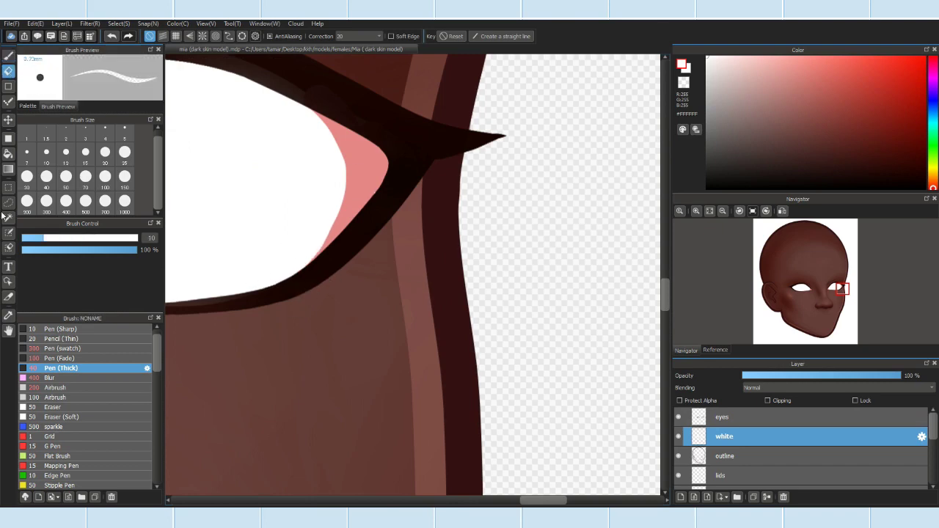
key(b)
Step: Paint the near eye's outer corner in #E58785 with Pen (Thick) at size 30
scroll(300, 162, down, 3)
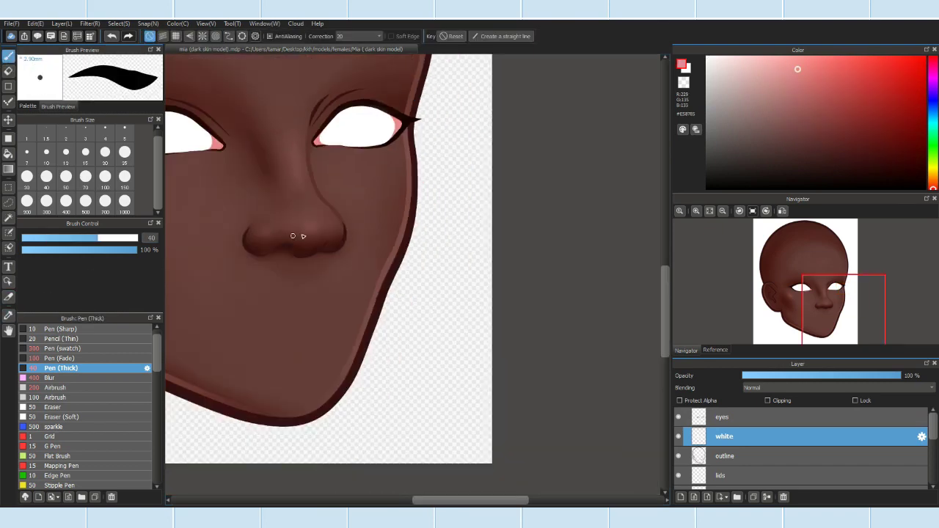
scroll(280, 241, down, 2)
scroll(272, 199, up, 4)
key([)
scroll(413, 275, up, 2)
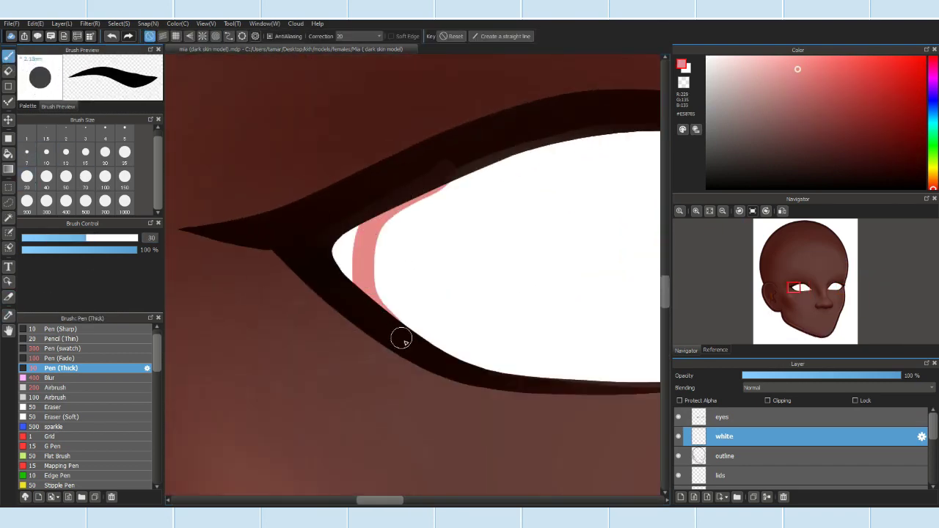
Step: Trim the curved edge of the near eye's outer pink corner with #FFFFFF using Pen (Thick) at size 30
alt+click(413, 273)
scroll(339, 298, up, 2)
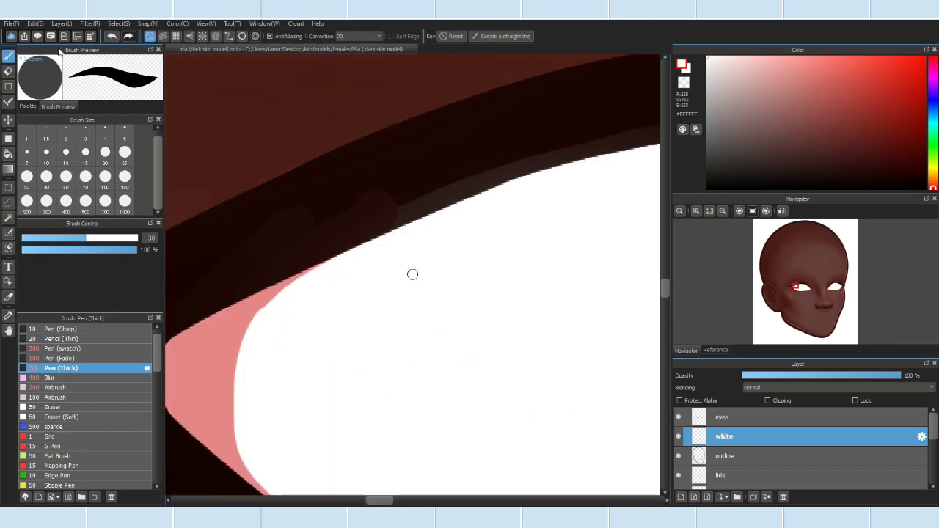
drag(279, 329, 345, 250)
scroll(305, 155, down, 3)
scroll(413, 267, up, 4)
Step: Undo the last stroke and build a curve snap guide along the edge of the near eye's outer pink corner
alt+click(283, 367)
click(111, 36)
scroll(335, 394, up, 2)
scroll(331, 138, down, 1)
click(229, 36)
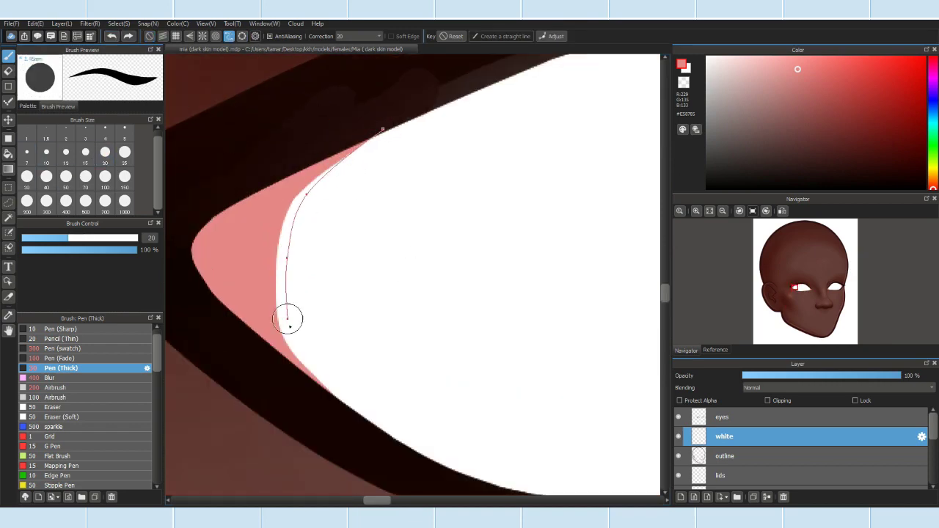
click(287, 318)
click(321, 392)
double_click(392, 446)
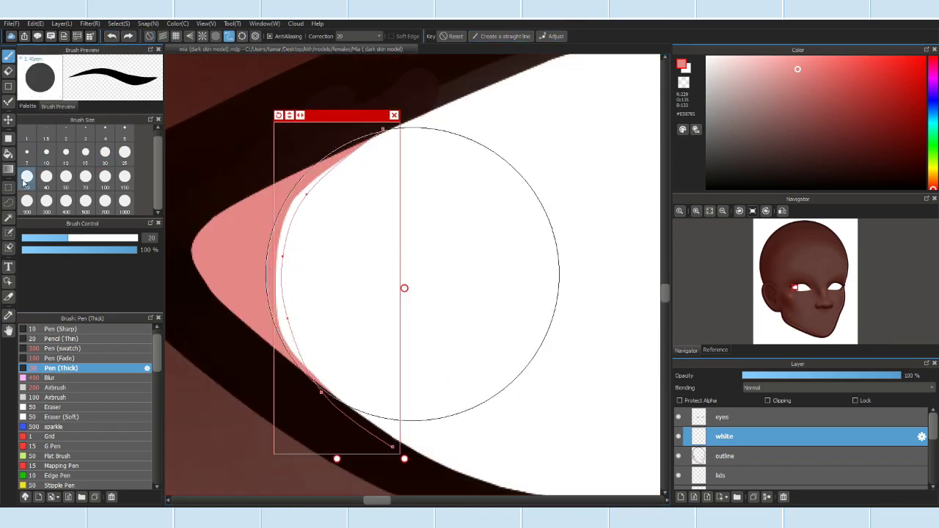
Step: Shift the curve guide slightly outward and smooth the near eye's outer pink edge along it with Pen (Thick) at size 12
click(47, 238)
drag(361, 127, 356, 120)
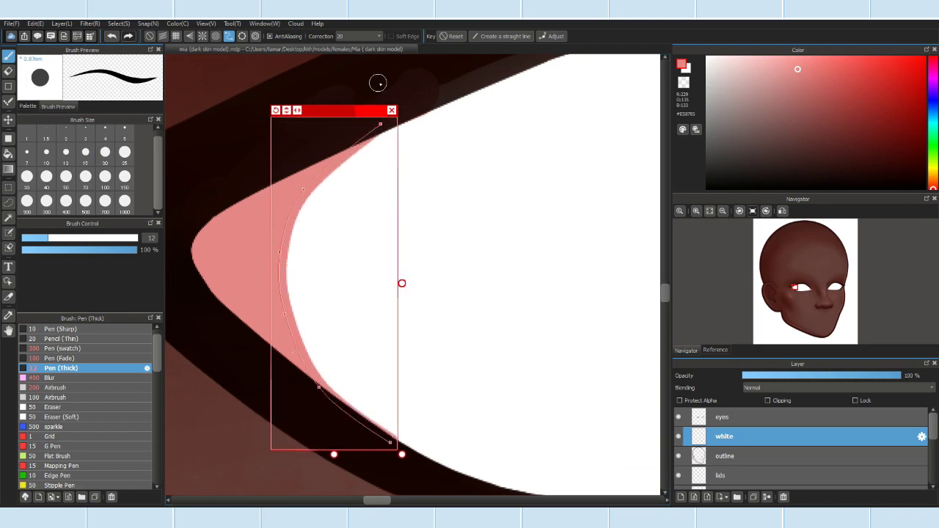
alt+click(367, 365)
scroll(401, 293, down, 6)
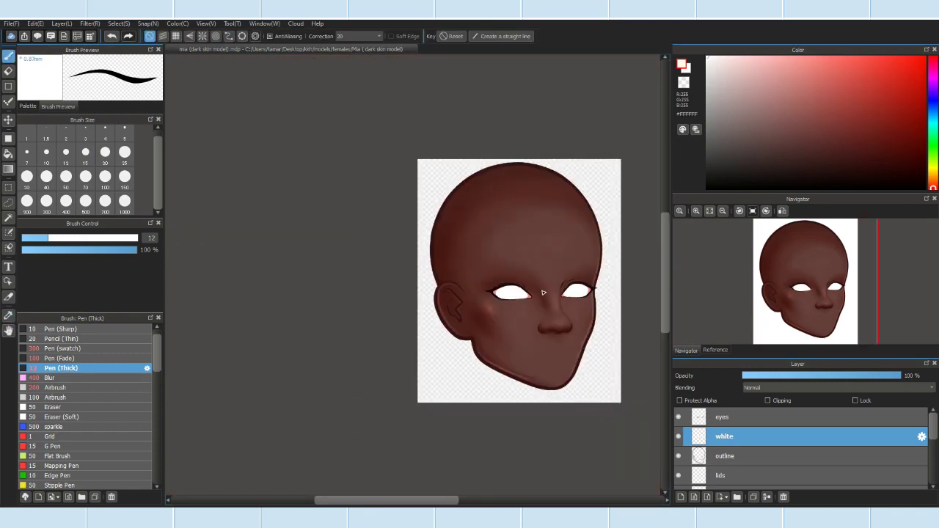
Step: Select the eyes' lash lines on the eyes layer and darken them in near-black with the Airbrush at size 200 and 69% opacity
scroll(544, 293, up, 5)
key(w)
scroll(296, 145, up, 4)
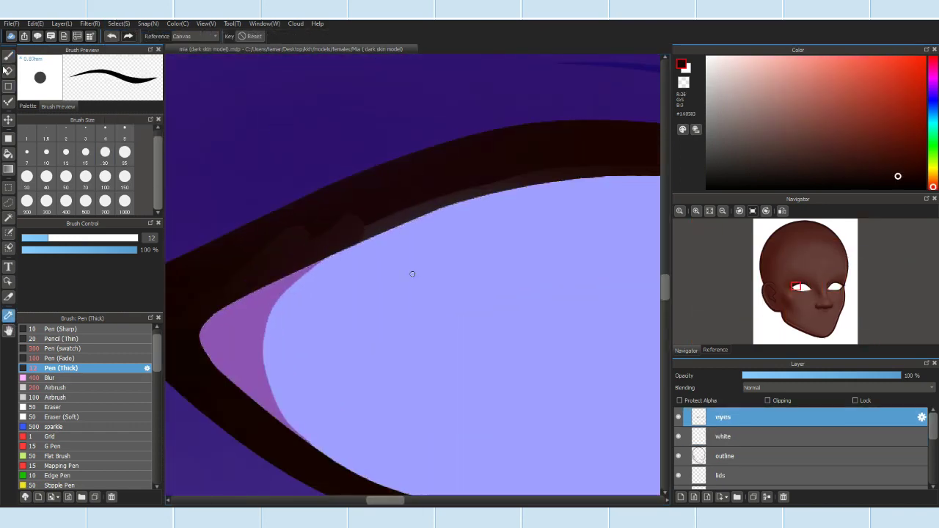
click(55, 388)
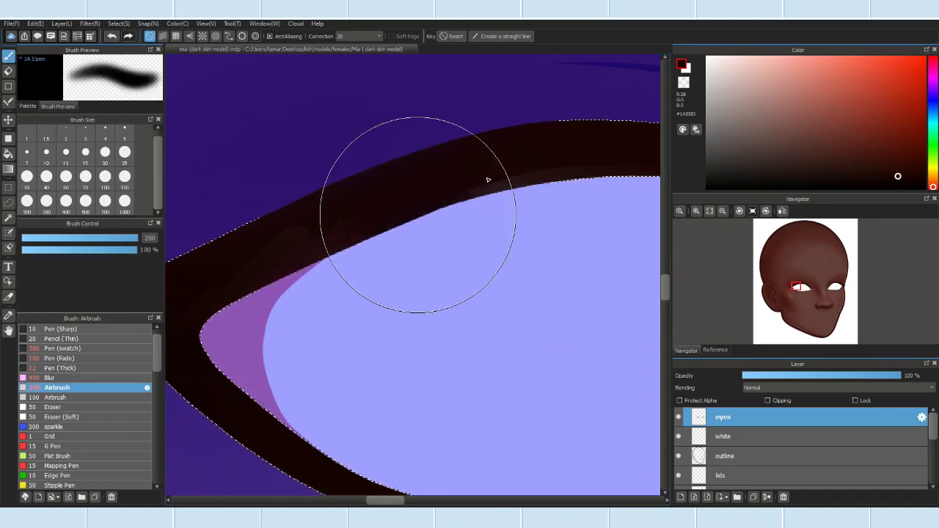
click(6, 58)
scroll(392, 220, down, 4)
scroll(421, 272, up, 5)
scroll(304, 224, down, 8)
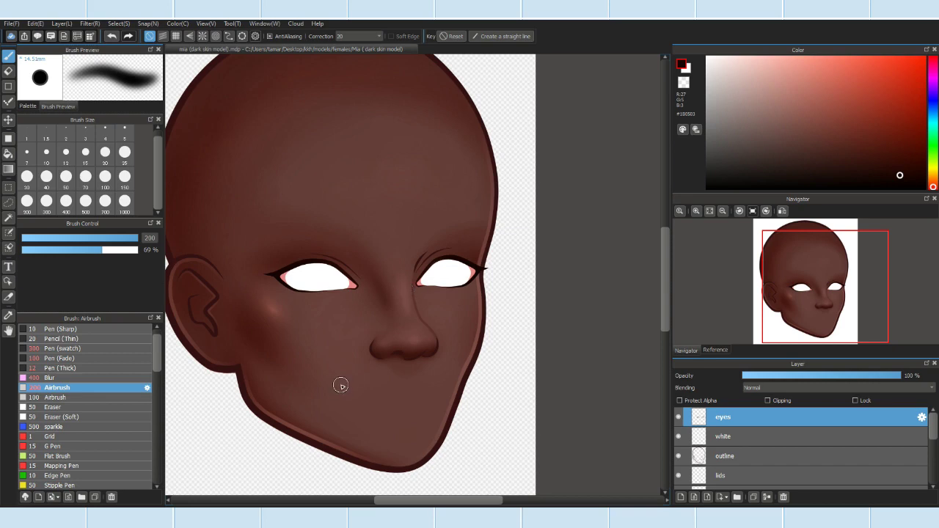
Step: Add two new layers between the white and eyes layers
scroll(335, 293, up, 3)
scroll(336, 293, down, 3)
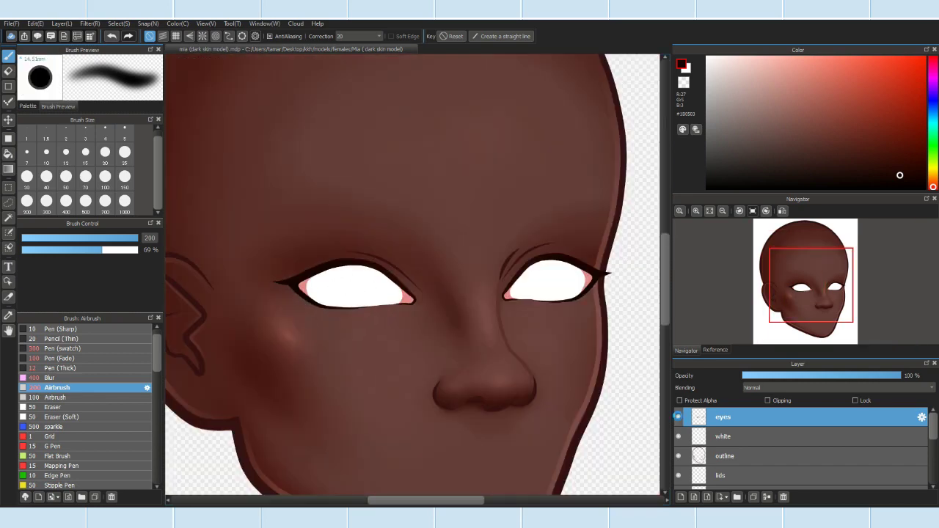
scroll(556, 163, up, 3)
scroll(556, 163, down, 3)
click(763, 436)
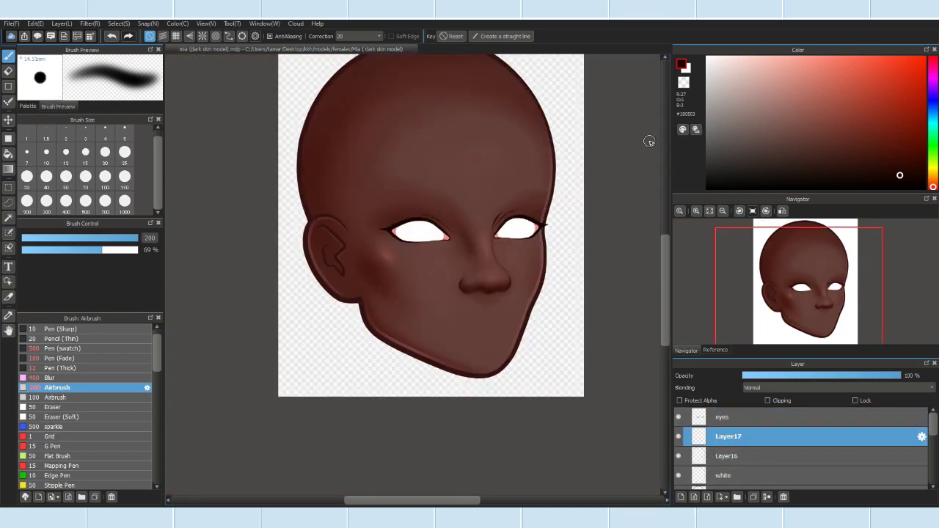
Step: Rename Layer17 as "eye color palette"
scroll(514, 252, up, 1)
double_click(722, 437)
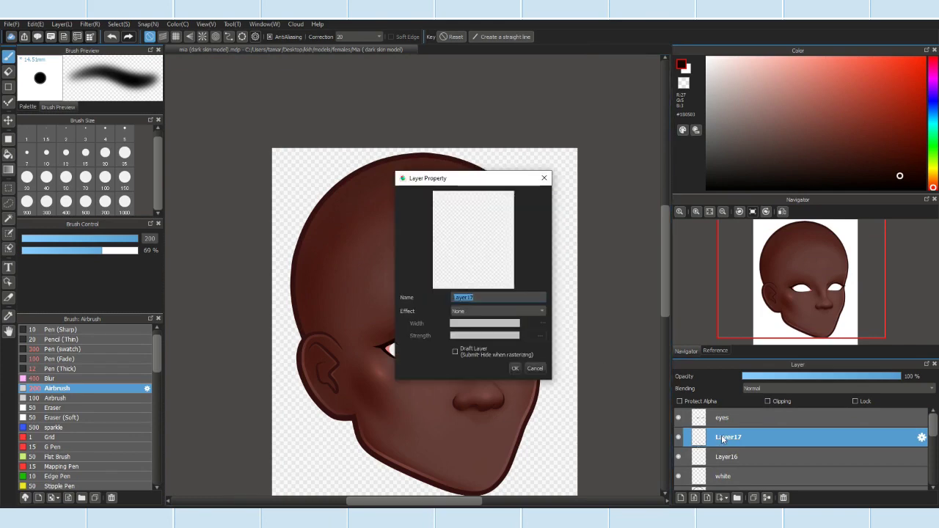
text(eye color palette)
key(Return)
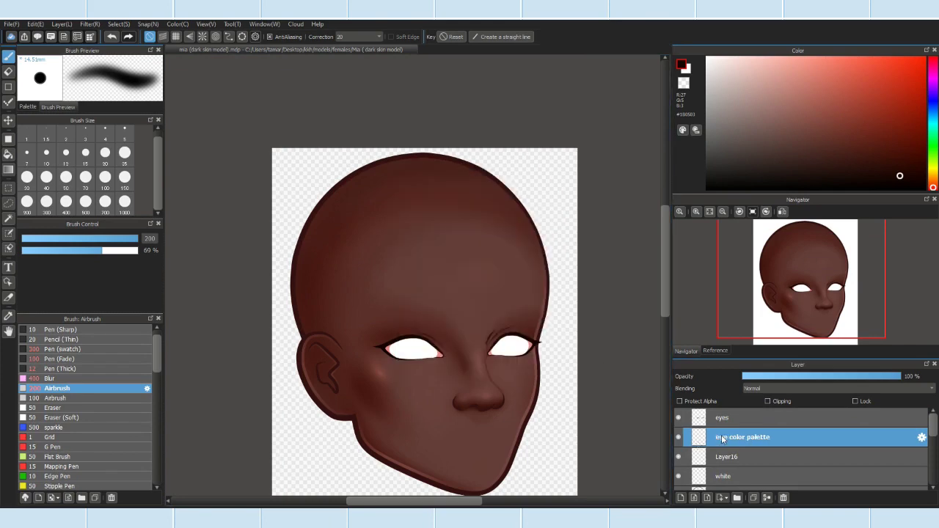
Step: Paint a row of five overlapping swatches across the forehead, from near-black to dark reddish brown, with Pen (Thick) at size 700
scroll(388, 426, up, 1)
click(61, 368)
drag(360, 236, 425, 239)
scroll(375, 244, up, 1)
click(908, 181)
click(903, 175)
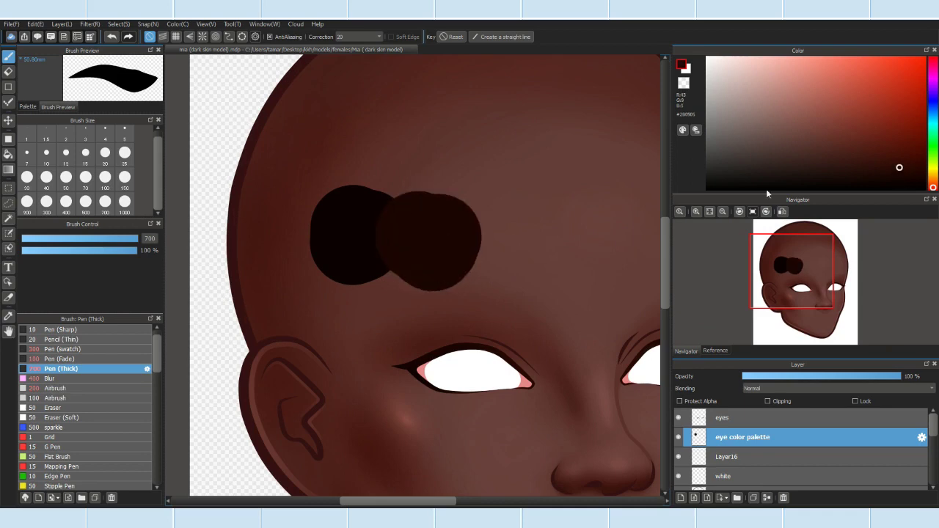
drag(500, 240, 508, 242)
click(888, 162)
drag(584, 245, 591, 247)
scroll(579, 254, down, 2)
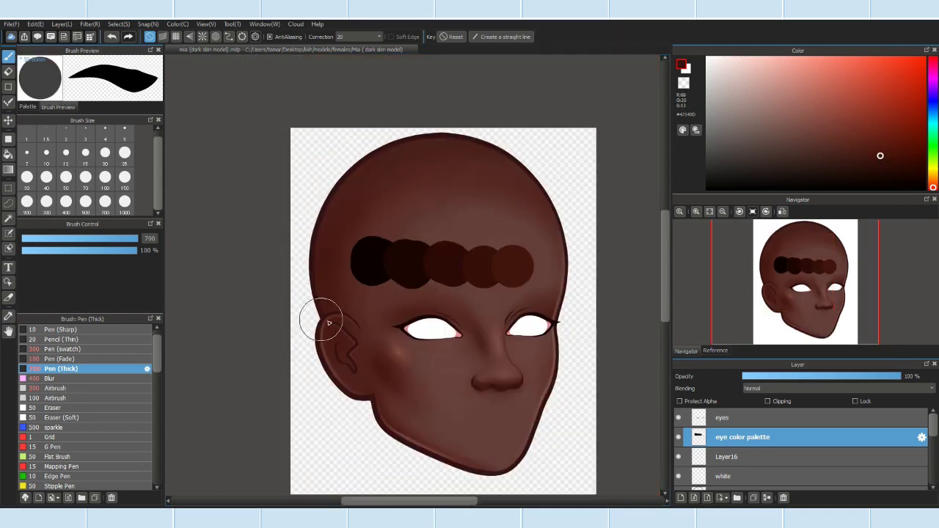
Step: Add a new layer between the eye color palette layer and Layer16 and name it "pupil"
scroll(534, 357, up, 1)
click(719, 461)
key(ctrl+shift+n)
double_click(717, 458)
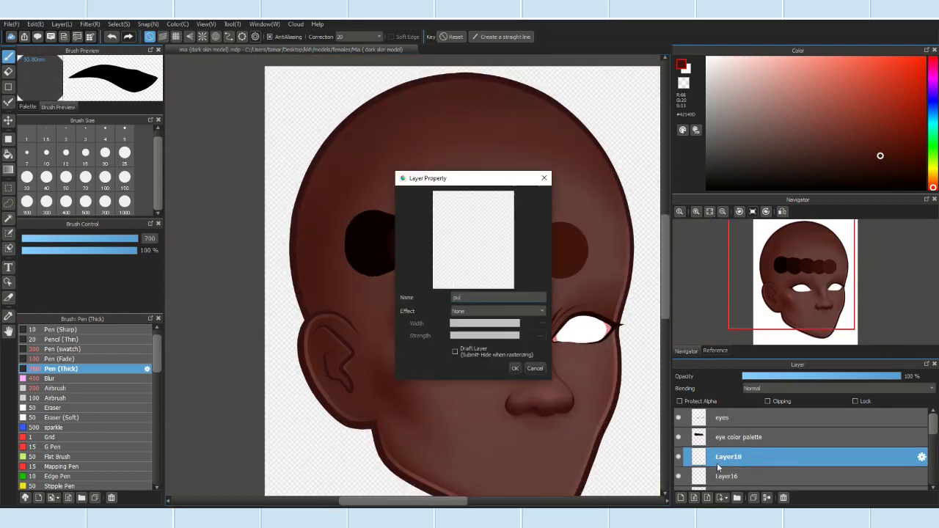
text(pupil)
key(Return)
Step: Select Layer16 and hide the eye whites and face shading layers to reveal the reference portrait beneath the line art
click(726, 477)
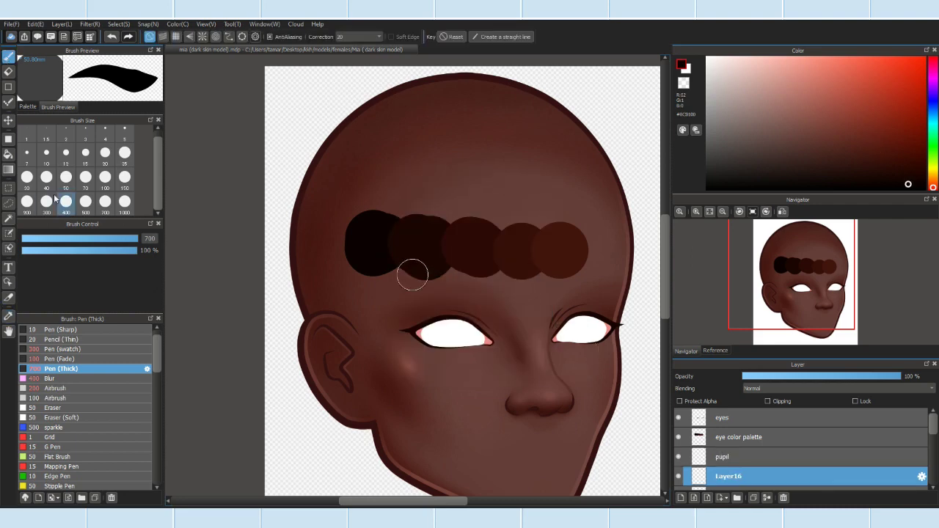
click(8, 208)
scroll(800, 447, down, 5)
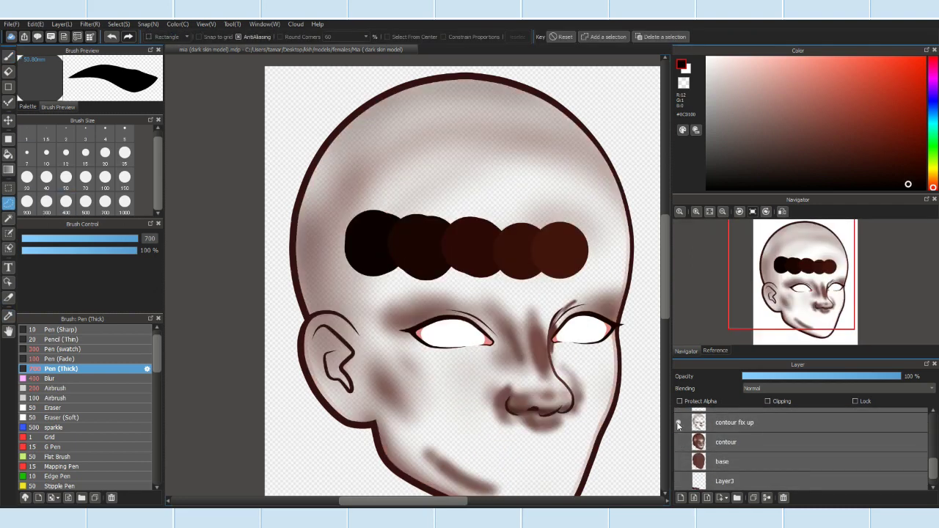
scroll(754, 467, up, 5)
scroll(506, 360, up, 1)
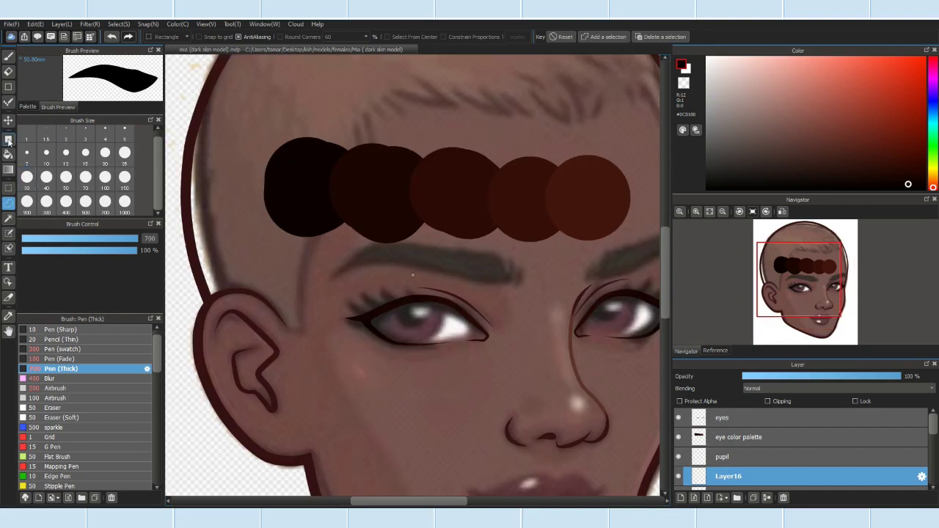
Step: Draw a near-black circle outline around the near eye's iris with Pencil (Thin) at size 20 and align it with the reference
key(p)
click(62, 339)
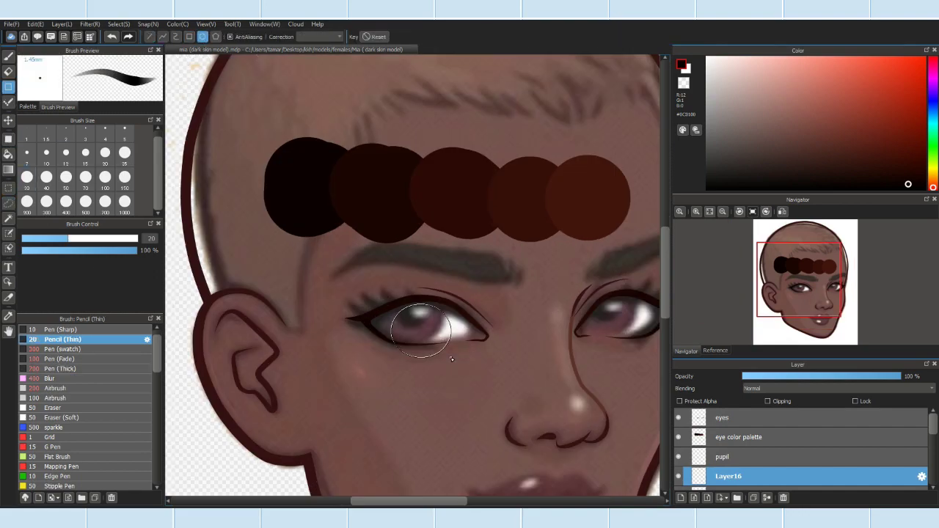
click(8, 120)
drag(416, 368, 408, 360)
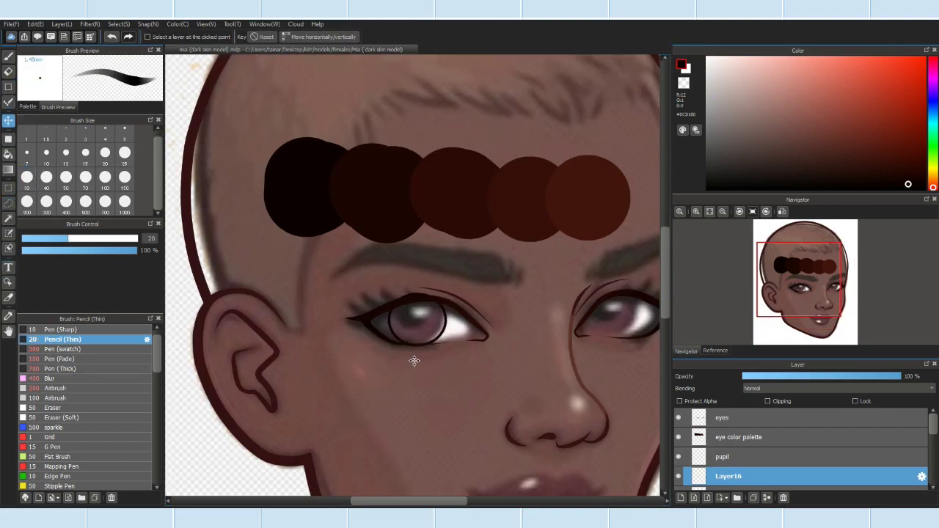
Step: Transform the near eye's circle outline to fit the reference iris more closely
scroll(415, 361, down, 8)
scroll(426, 360, up, 11)
key(ctrl+t)
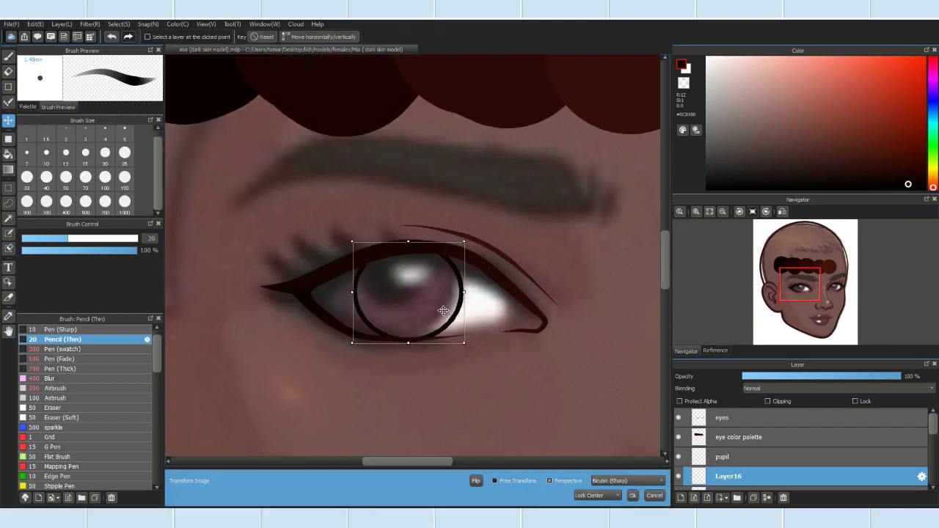
click(632, 495)
scroll(639, 490, down, 2)
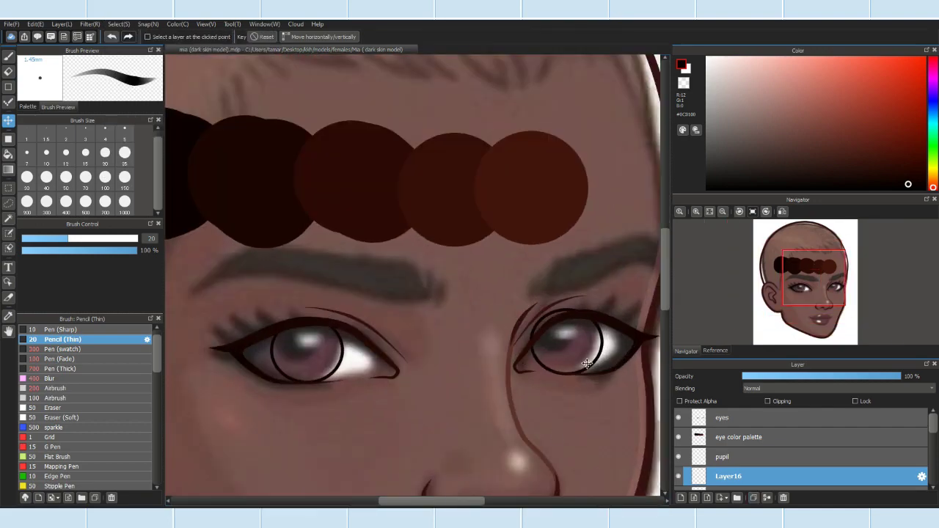
scroll(587, 363, down, 4)
scroll(549, 333, up, 8)
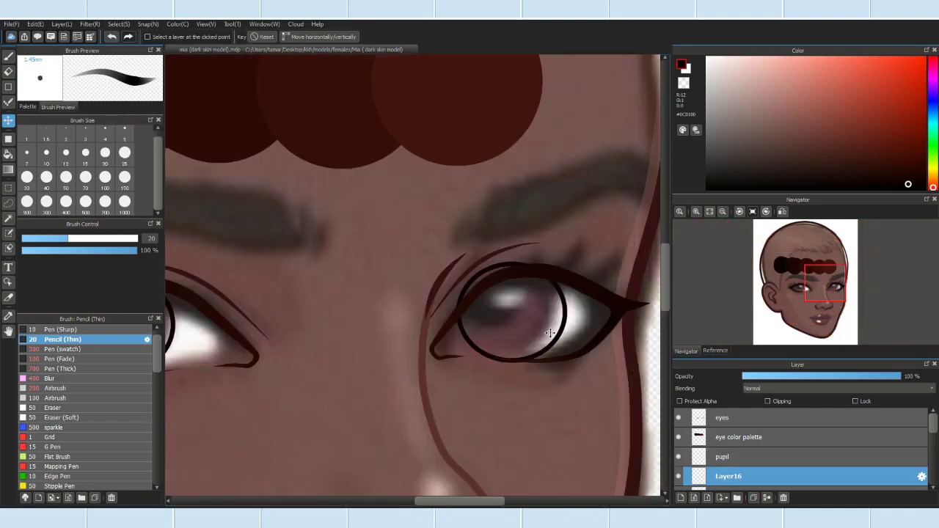
scroll(554, 332, down, 2)
key(ctrl+z)
scroll(477, 383, down, 2)
scroll(423, 395, up, 4)
key(ctrl+z)
Step: Refit the near eye's iris outline with Transform and hide the white layer to match it against the reference
scroll(424, 394, up, 2)
key(ctrl+t)
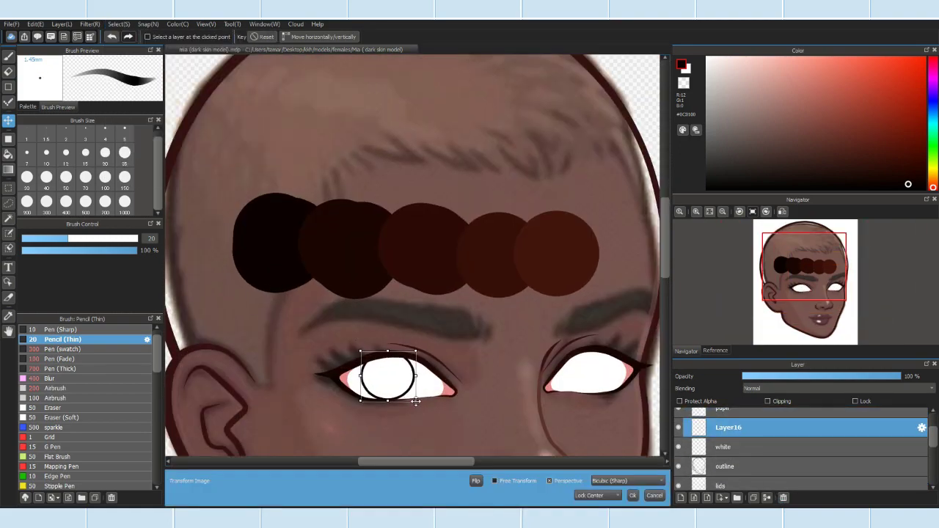
scroll(389, 384, down, 3)
scroll(384, 286, up, 2)
click(678, 447)
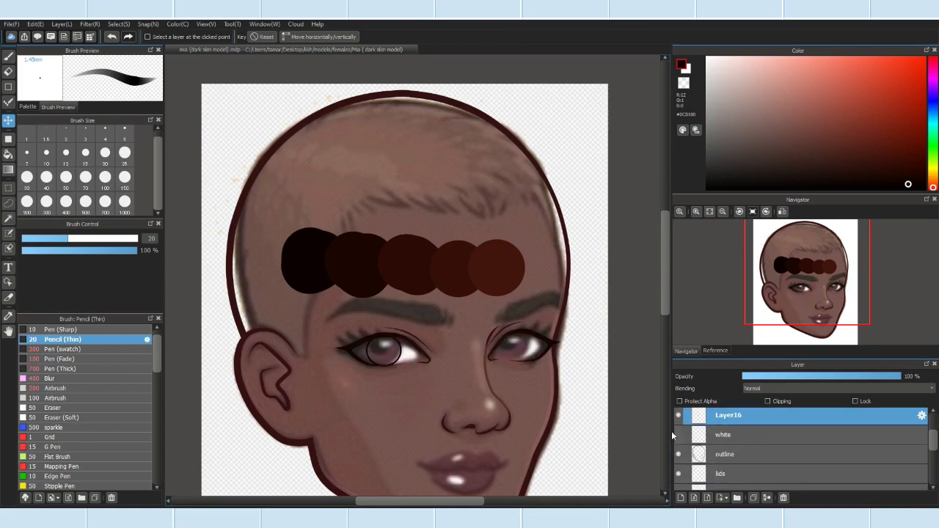
key(Return)
Step: Duplicate the iris outline layer and position the copy over the far eye's iris
scroll(532, 333, up, 3)
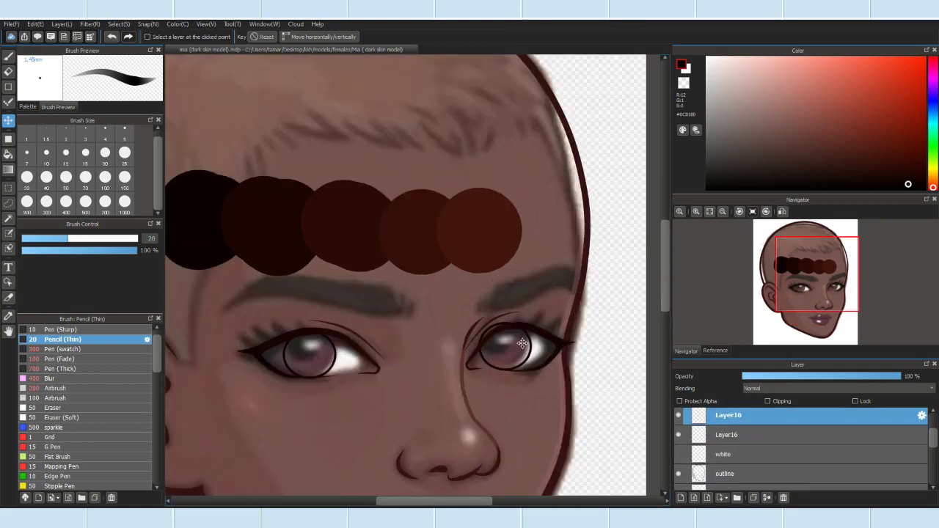
scroll(519, 383, up, 2)
key(ctrl+z)
scroll(299, 391, down, 5)
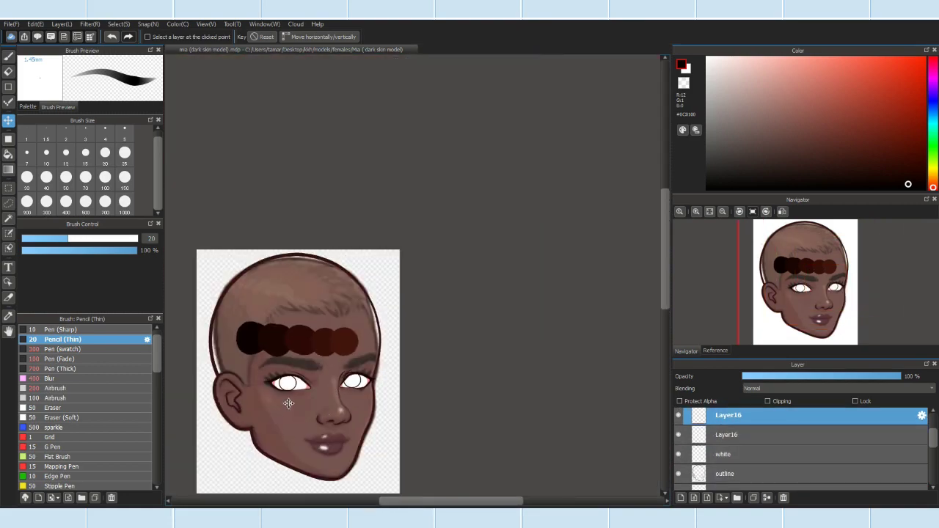
scroll(299, 392, up, 4)
Step: Select the near eye's iris outline layer and fine-tune its placement against the reference with the eye whites hidden
click(309, 386)
scroll(281, 359, up, 2)
scroll(287, 361, up, 1)
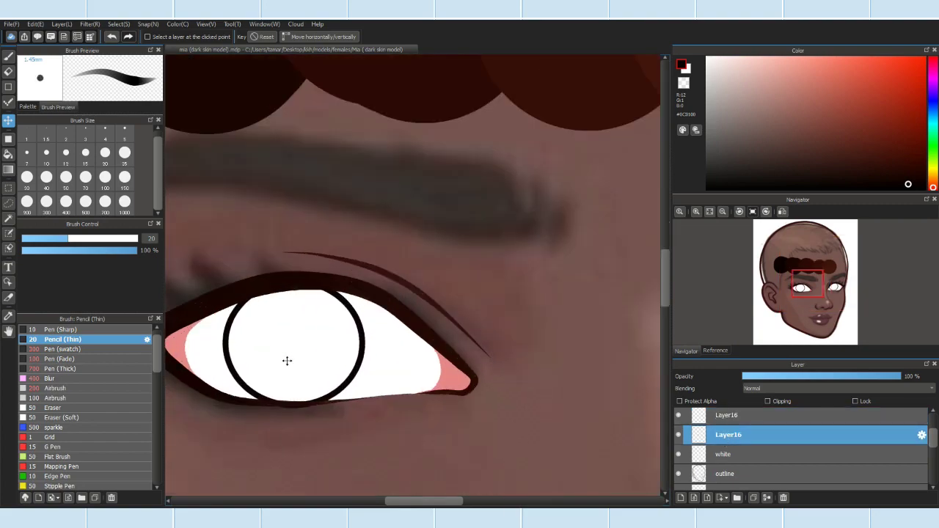
scroll(482, 448, down, 5)
scroll(330, 385, up, 1)
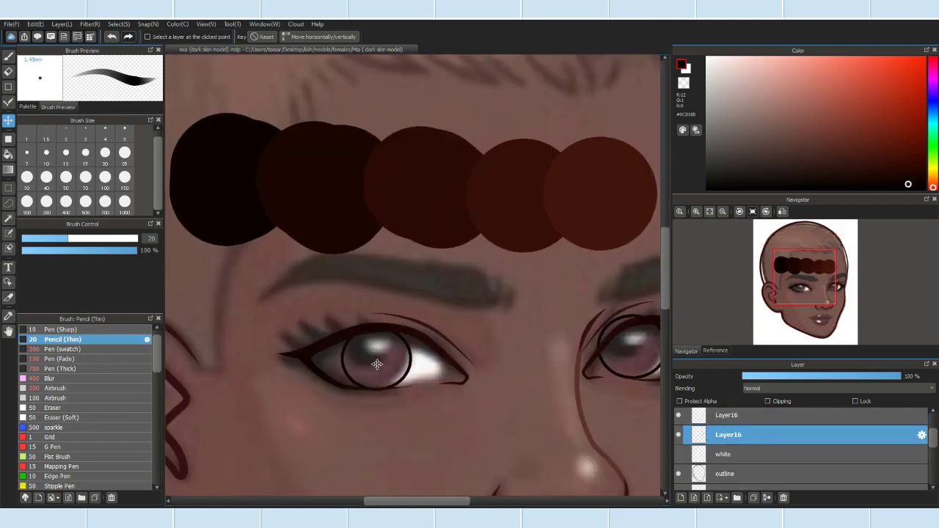
Step: Merge the two iris outline layers into a single Layer16 and show the white layer again
scroll(375, 363, down, 5)
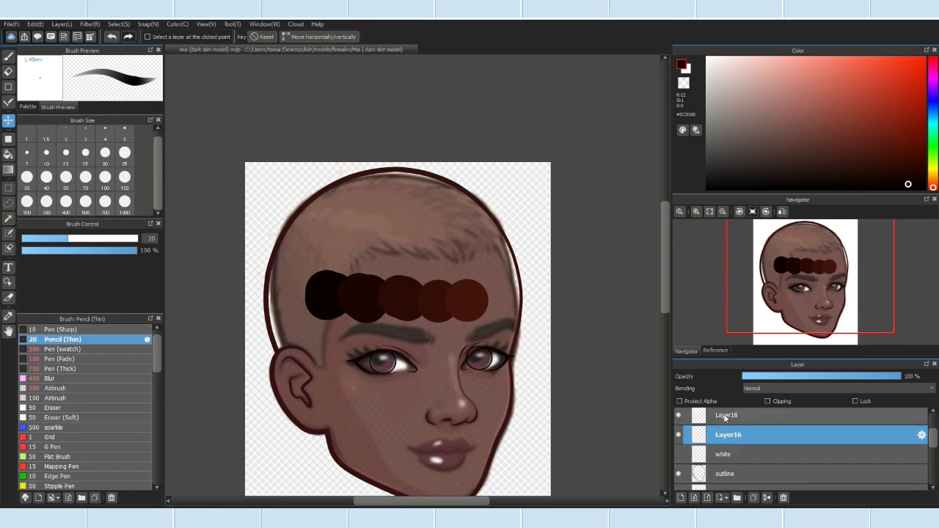
scroll(701, 424, down, 1)
click(677, 436)
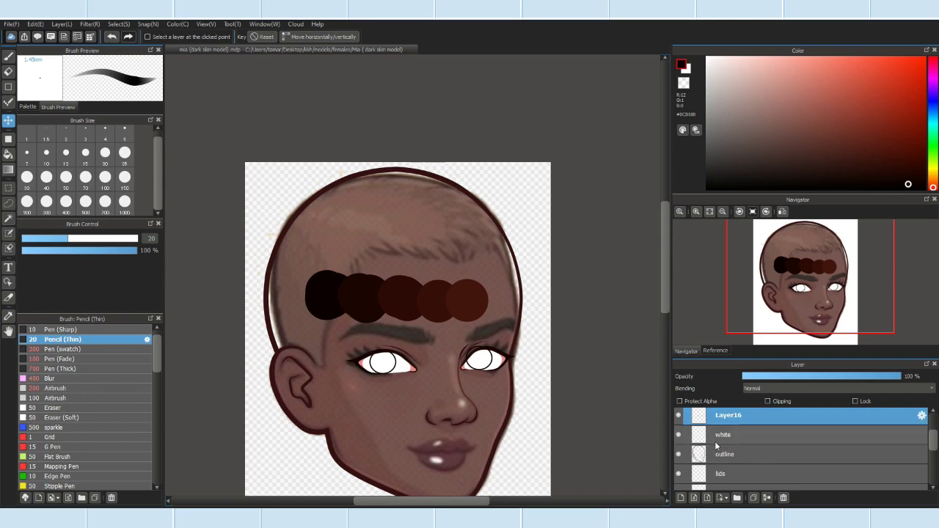
Step: Fine-tune the position of the merged iris outlines within both eyes
scroll(454, 398, up, 2)
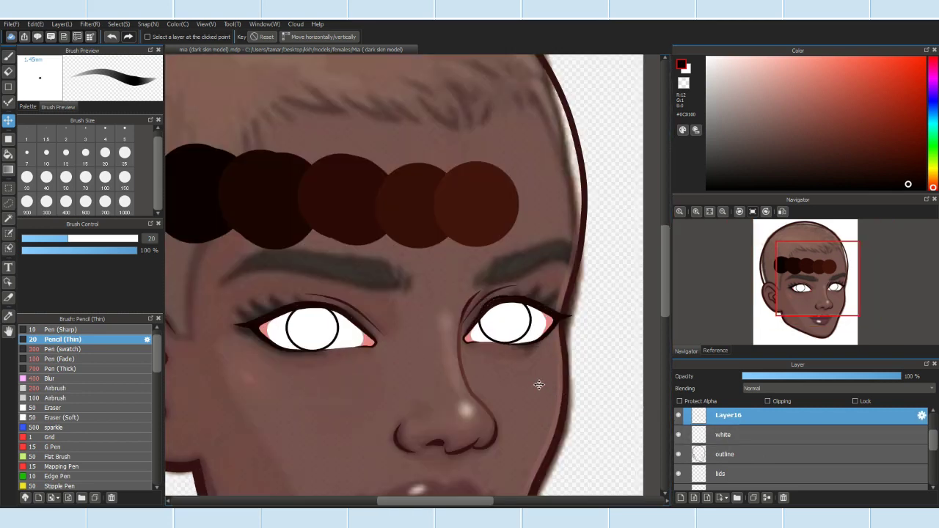
scroll(504, 340, up, 3)
scroll(497, 350, down, 3)
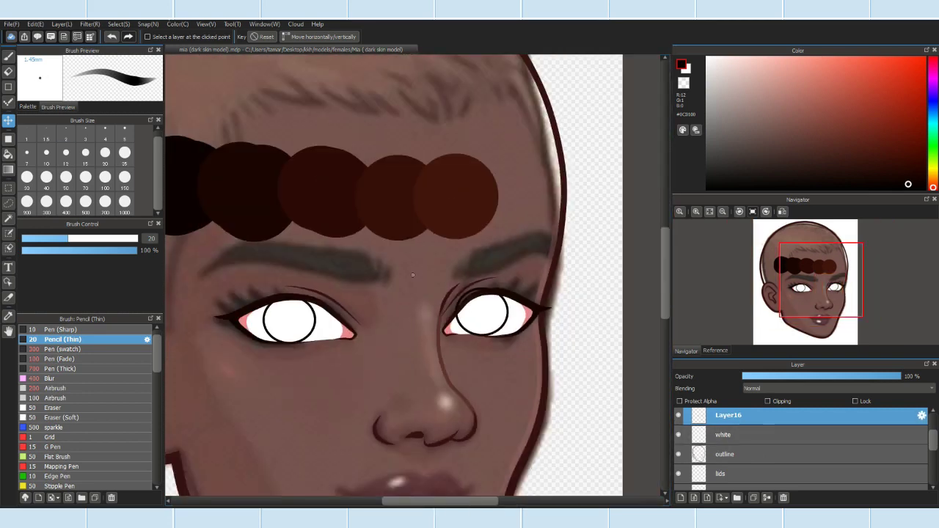
click(112, 36)
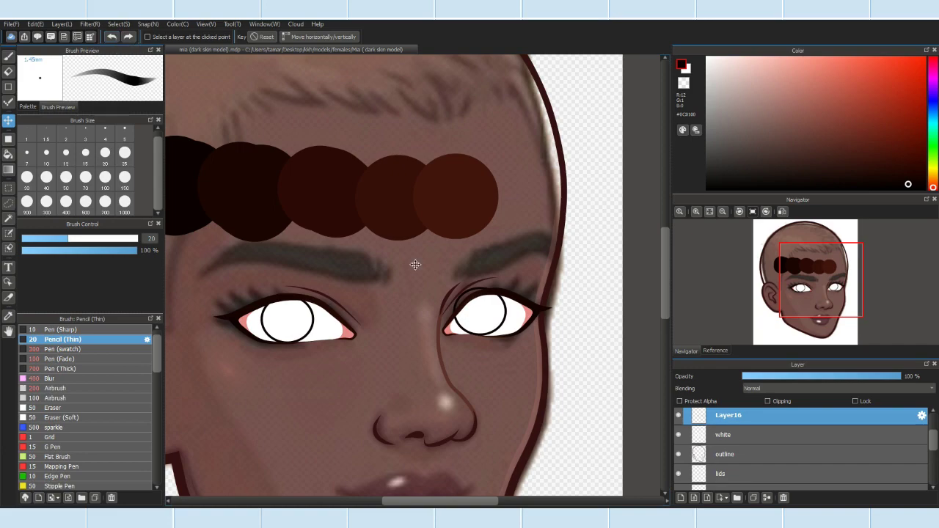
scroll(405, 380, up, 4)
scroll(513, 322, down, 4)
scroll(340, 347, up, 3)
scroll(444, 345, down, 3)
scroll(678, 435, up, 2)
Step: Draw a filled black ellipse on the pupil layer inside the near eye's iris outline
click(723, 444)
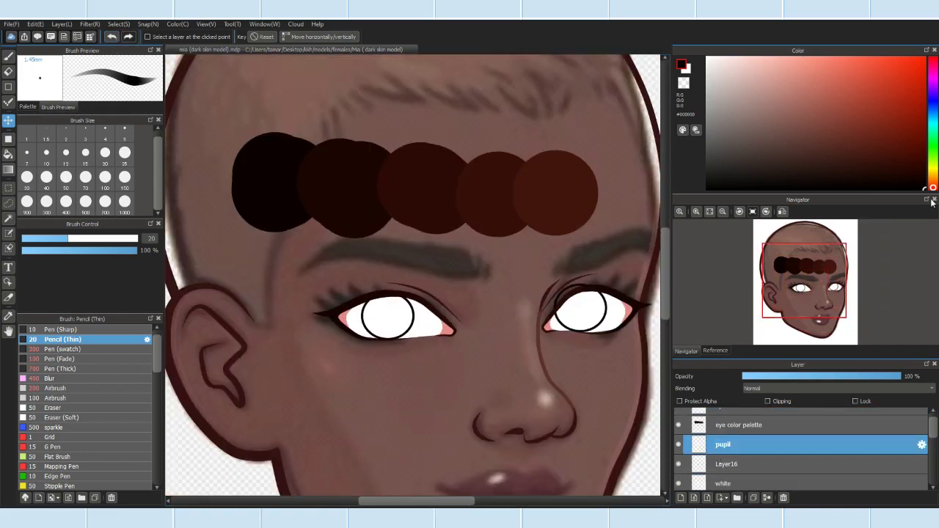
click(678, 483)
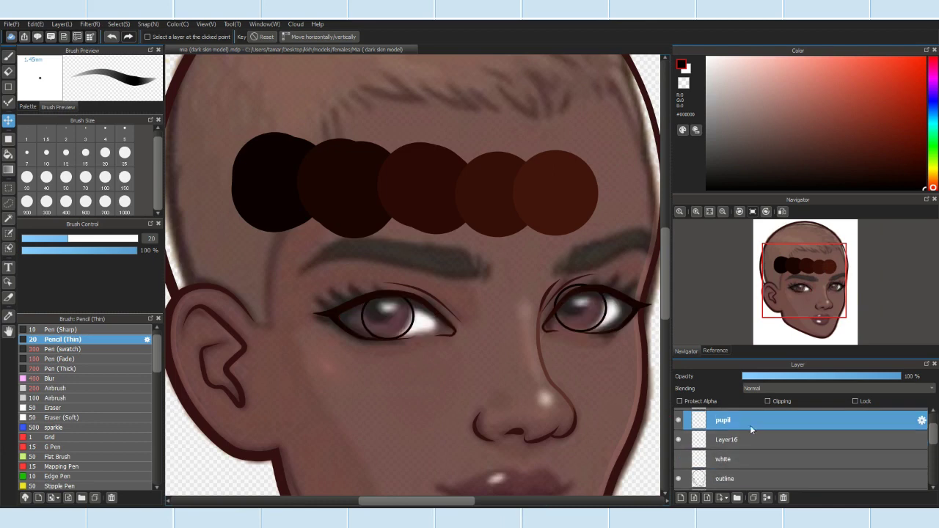
click(678, 458)
click(8, 139)
scroll(383, 307, up, 3)
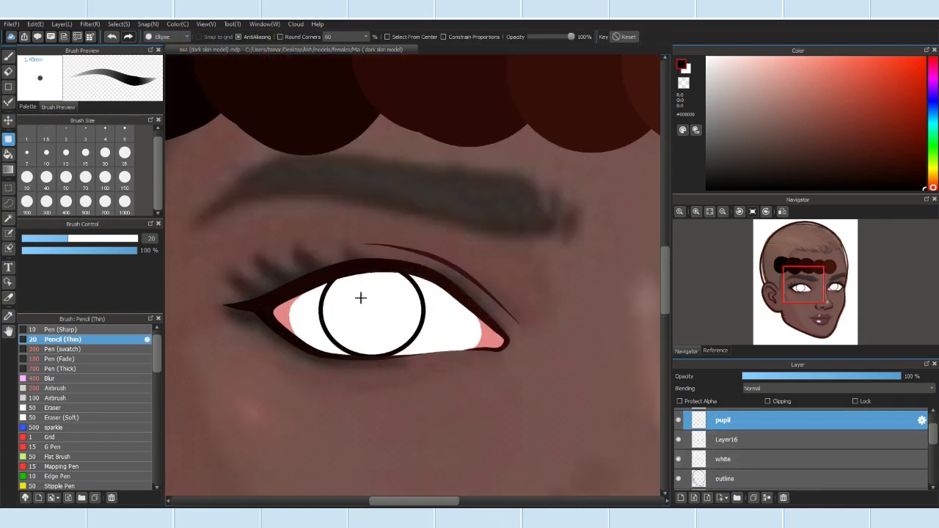
drag(396, 331, 398, 332)
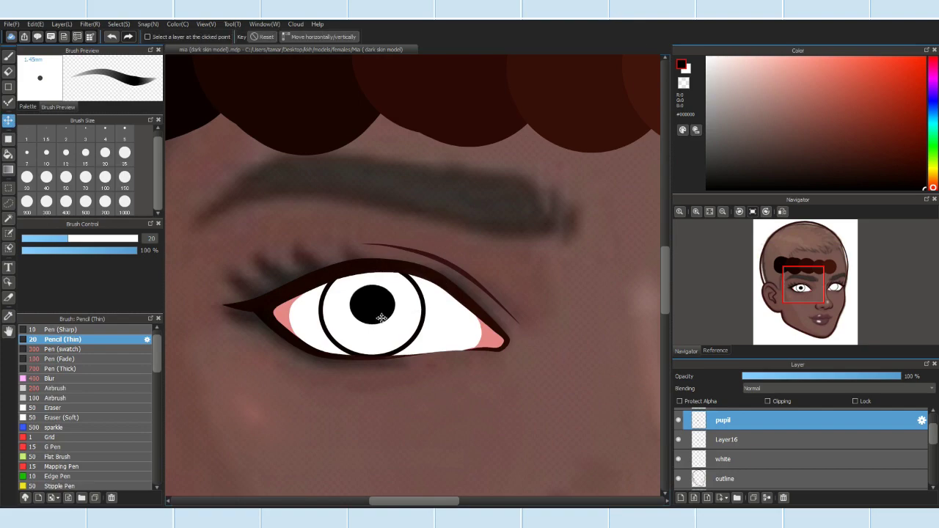
Step: Adjust the black pupil's size and position inside the near eye's iris outline
scroll(382, 308, down, 3)
scroll(323, 316, up, 4)
click(119, 23)
click(158, 103)
mouse_move(334, 301)
mouse_down()
mouse_move(335, 276)
mouse_move(336, 303)
mouse_up()
scroll(504, 350, down, 3)
scroll(504, 350, up, 3)
Step: Copy the pupil onto a second layer and place the copy inside the far eye's iris outline
key(ctrl+c)
key(ctrl+v)
drag(337, 373, 591, 364)
scroll(494, 383, down, 3)
scroll(467, 346, up, 3)
drag(467, 345, 469, 345)
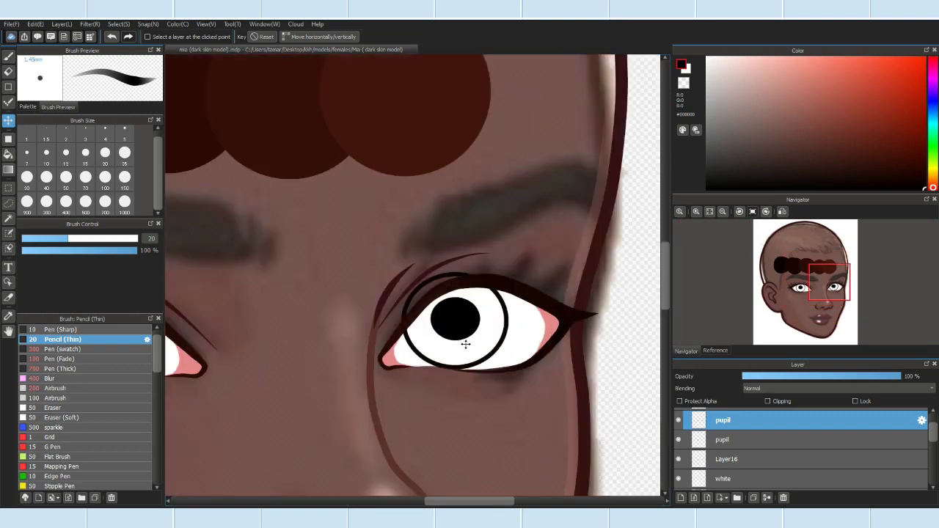
Step: Refit the near eye's pupil with Transform on the lower pupil layer
scroll(334, 369, down, 2)
scroll(334, 351, up, 4)
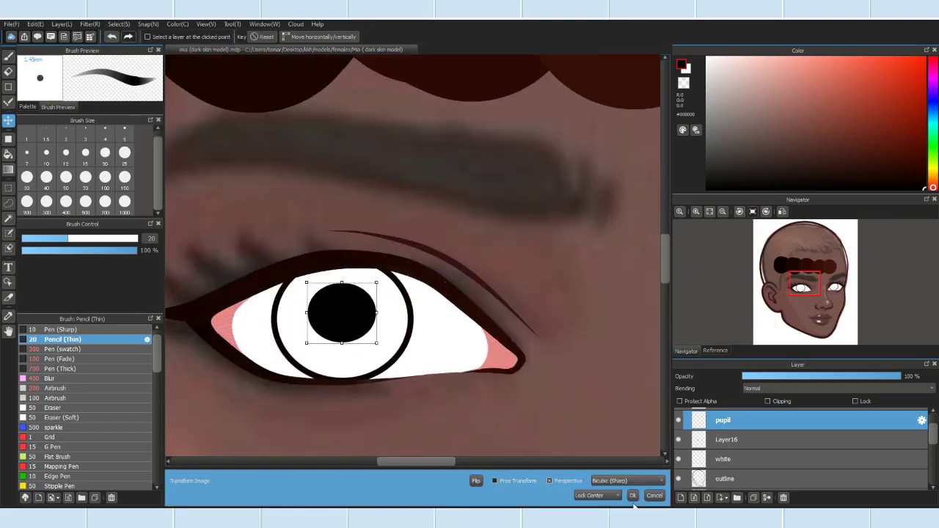
scroll(514, 377, down, 4)
scroll(514, 378, up, 2)
scroll(692, 462, down, 1)
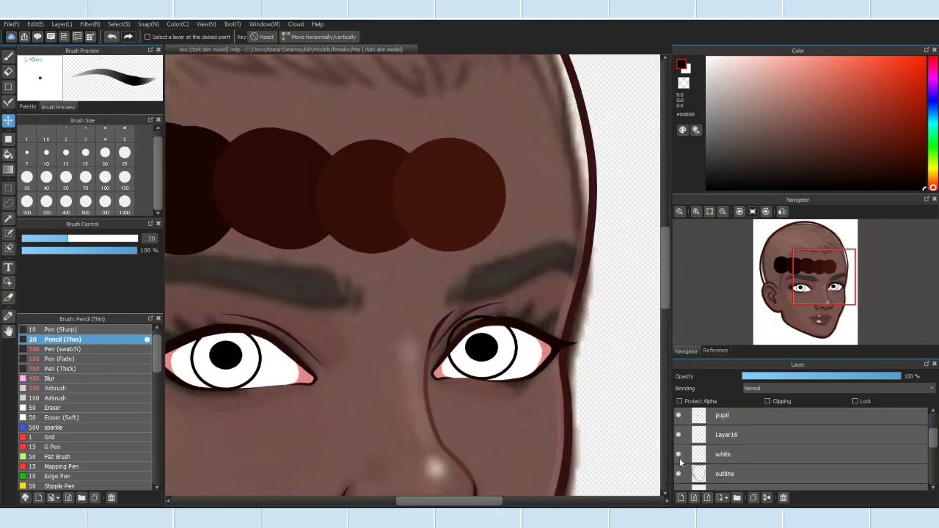
Step: Hide the white layer to compare the pupils with the reference, restore it and merge the two pupil layers
click(678, 455)
scroll(497, 397, down, 3)
key(ctrl+v)
scroll(545, 426, up, 3)
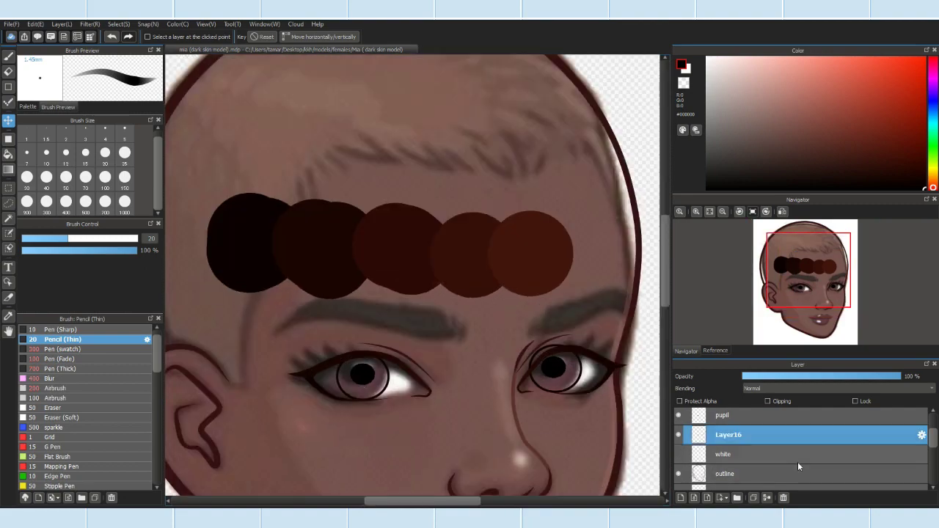
scroll(368, 400, down, 5)
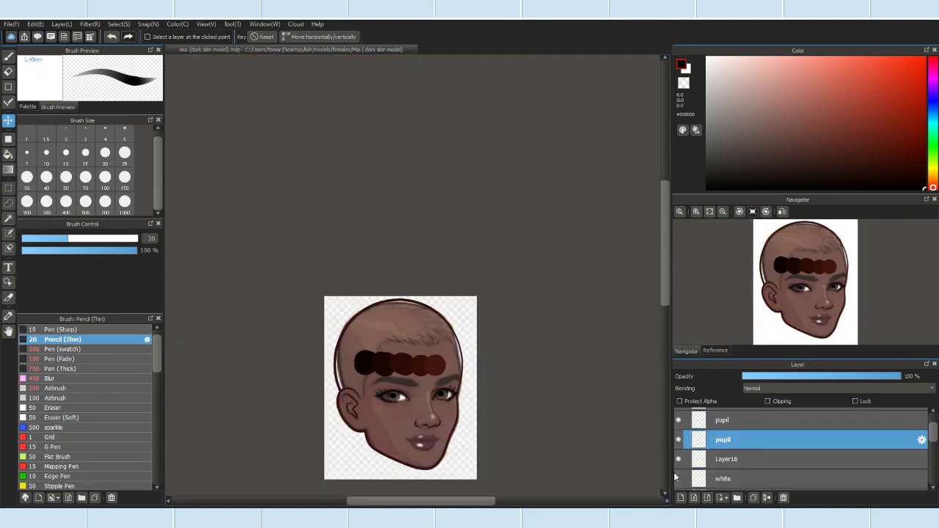
click(723, 420)
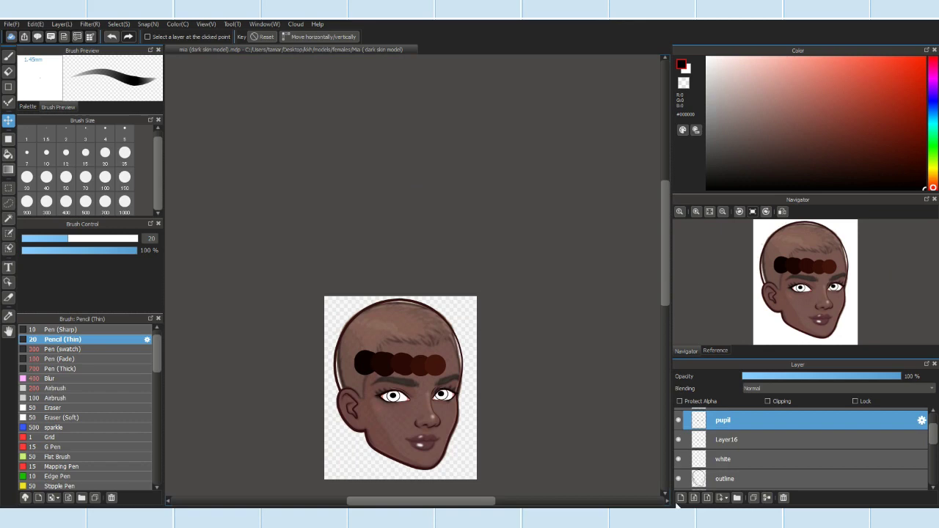
Step: Rename the iris outline layer as lens and add a new layer directly beneath it
scroll(738, 448, up, 1)
double_click(739, 448)
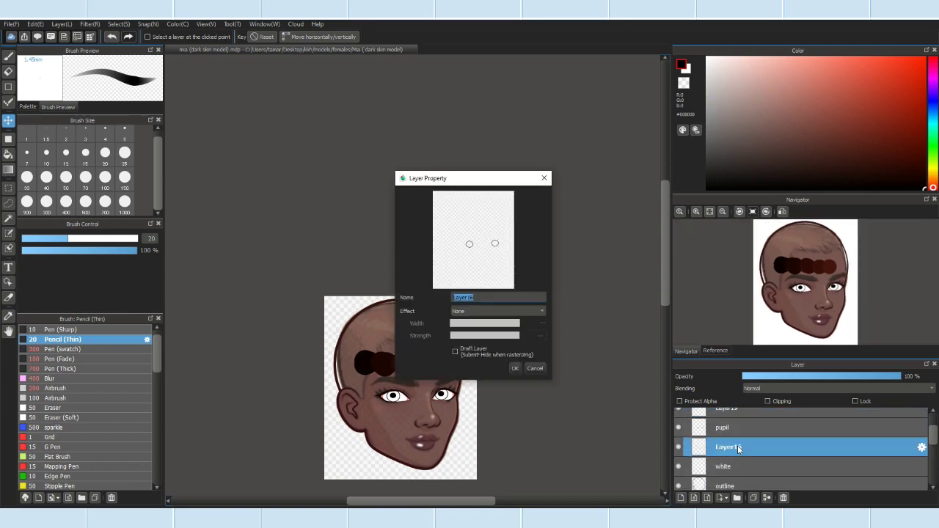
key(Return)
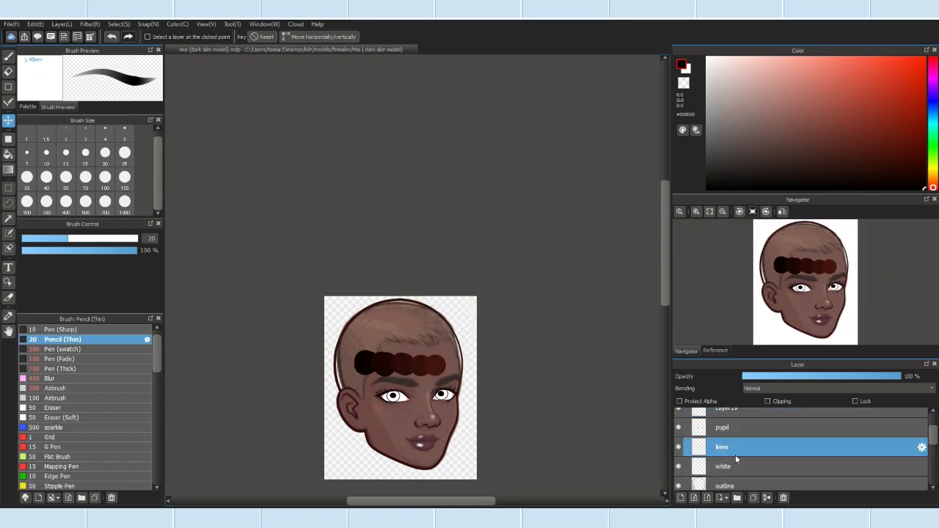
click(681, 497)
Step: Fill both irises with very dark brown #1B0502 on the new layer, using the thin Pencil inside the iris outlines
scroll(415, 398, up, 4)
click(8, 57)
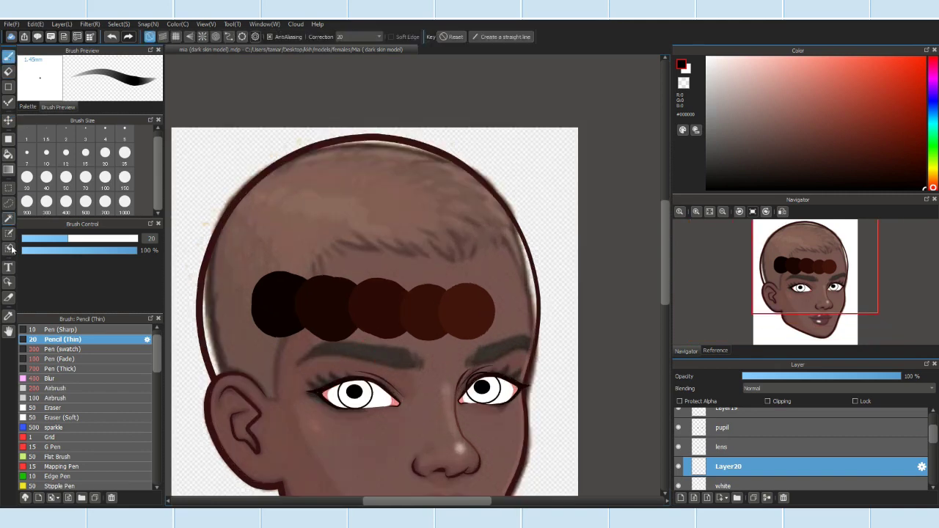
scroll(349, 399, up, 5)
scroll(333, 377, up, 2)
mouse_move(334, 294)
mouse_down()
mouse_move(335, 388)
mouse_move(414, 411)
mouse_move(470, 315)
mouse_move(430, 279)
mouse_move(384, 293)
mouse_up()
scroll(449, 348, down, 10)
scroll(449, 348, up, 10)
mouse_move(325, 388)
mouse_down()
mouse_move(494, 280)
mouse_move(323, 401)
mouse_move(387, 451)
mouse_move(477, 450)
mouse_move(549, 379)
mouse_move(504, 367)
mouse_up()
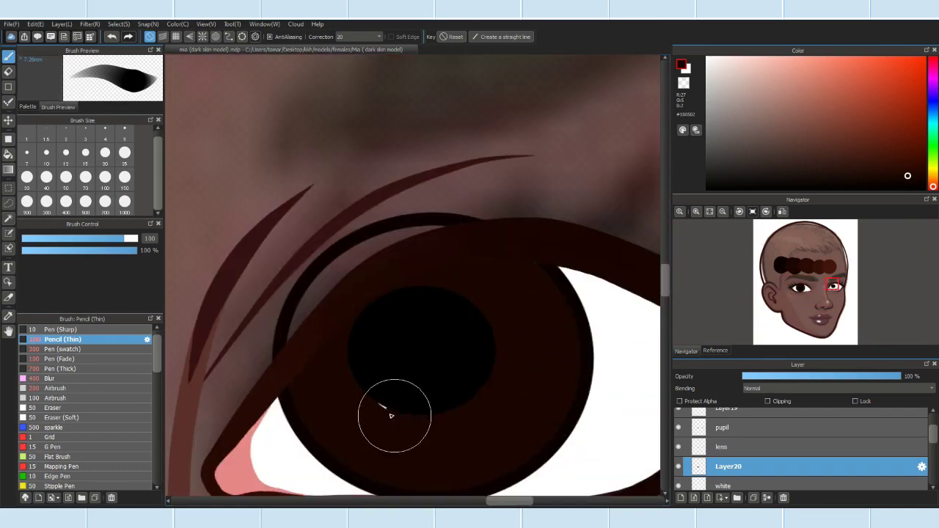
Step: Draw an off-white #F9F9F9 ellipse as a light reflection over the far eye's pupil on the layer above the pupils
alt+click(504, 367)
scroll(503, 367, down, 5)
drag(728, 466, 732, 443)
click(8, 139)
click(161, 37)
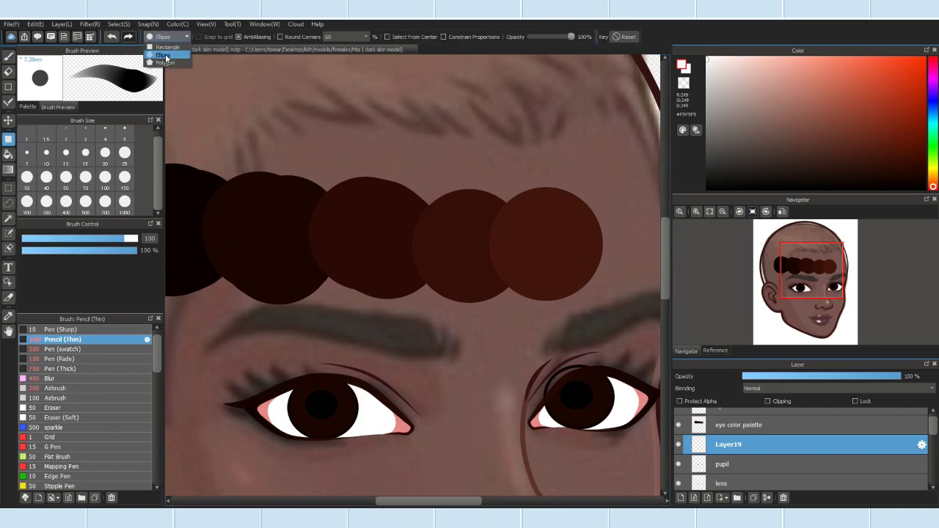
click(165, 55)
scroll(335, 389, up, 5)
scroll(381, 378, down, 8)
scroll(382, 377, up, 8)
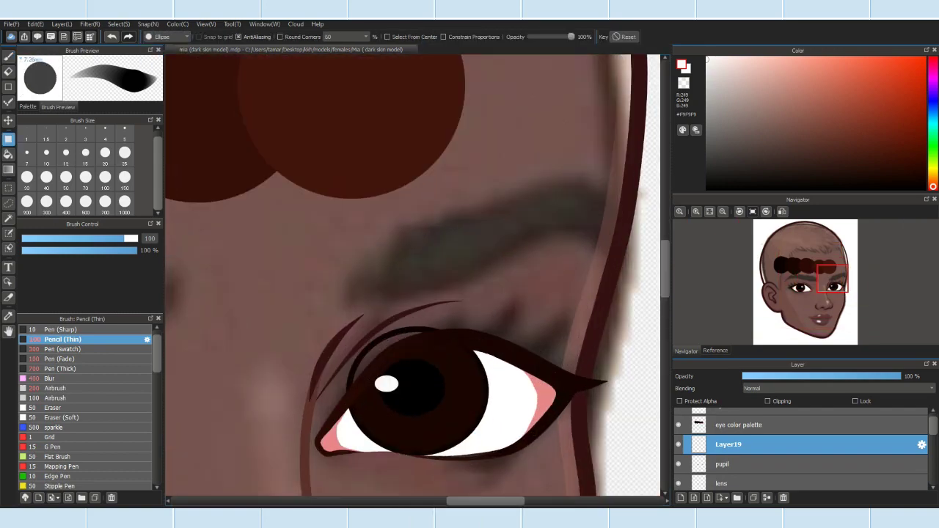
Step: Place the white reflection over the upper inner edge of the near eye's pupil with Transform
click(8, 119)
scroll(356, 411, down, 8)
scroll(388, 429, up, 6)
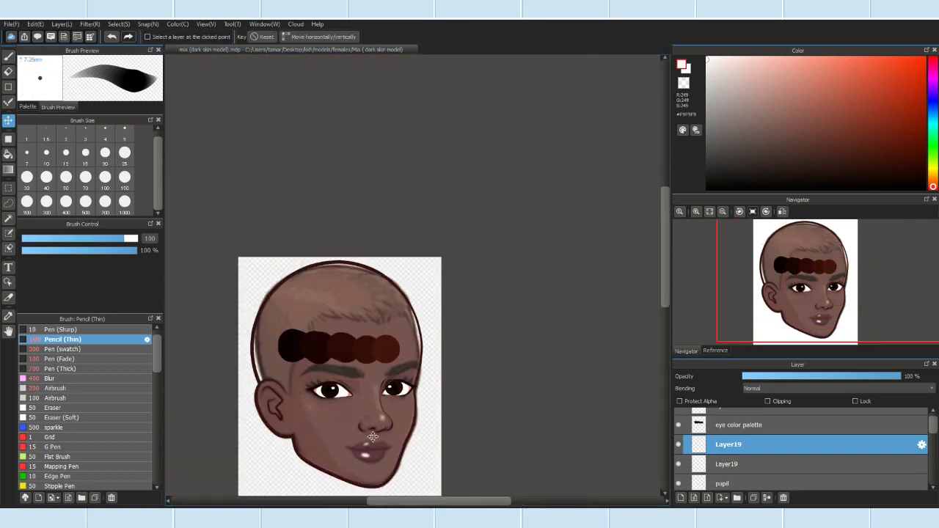
scroll(262, 337, up, 4)
drag(262, 337, 360, 389)
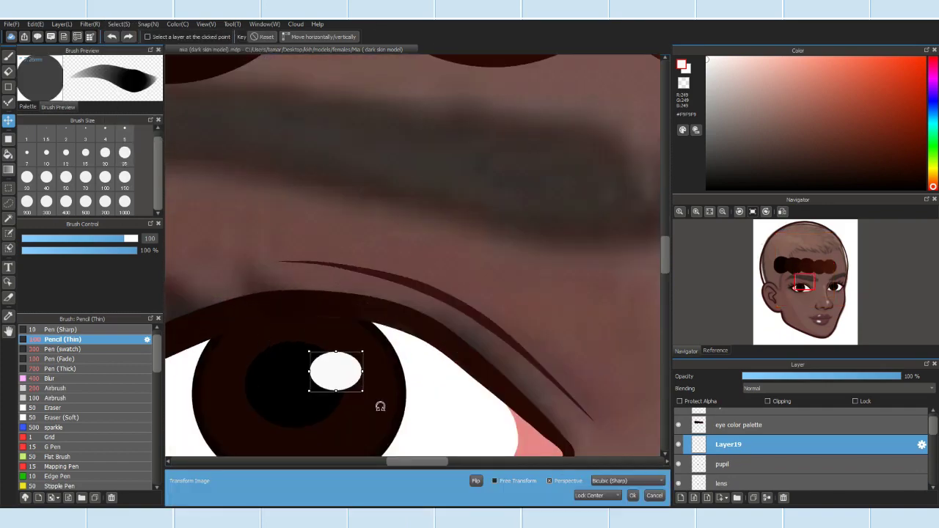
Step: Copy the white reflection onto a second layer for the far eye's pupil and merge both reflections into the pupil layer
scroll(360, 388, down, 6)
scroll(515, 339, up, 4)
scroll(450, 382, down, 4)
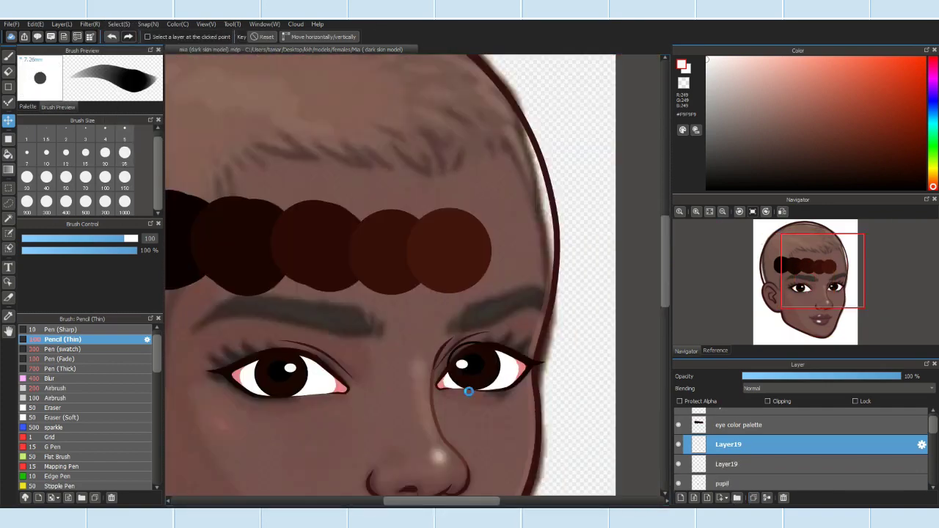
scroll(450, 381, up, 4)
scroll(462, 369, down, 6)
scroll(467, 446, up, 4)
scroll(462, 304, down, 4)
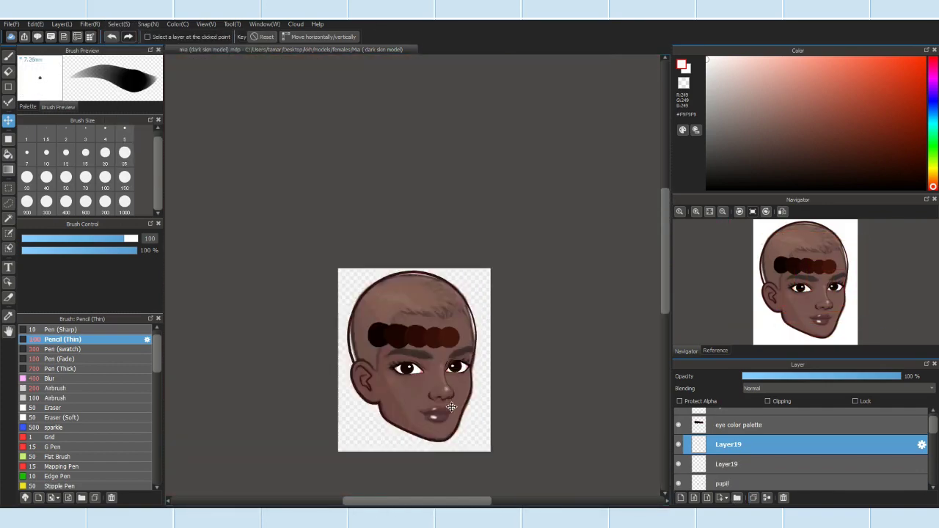
scroll(442, 416, up, 2)
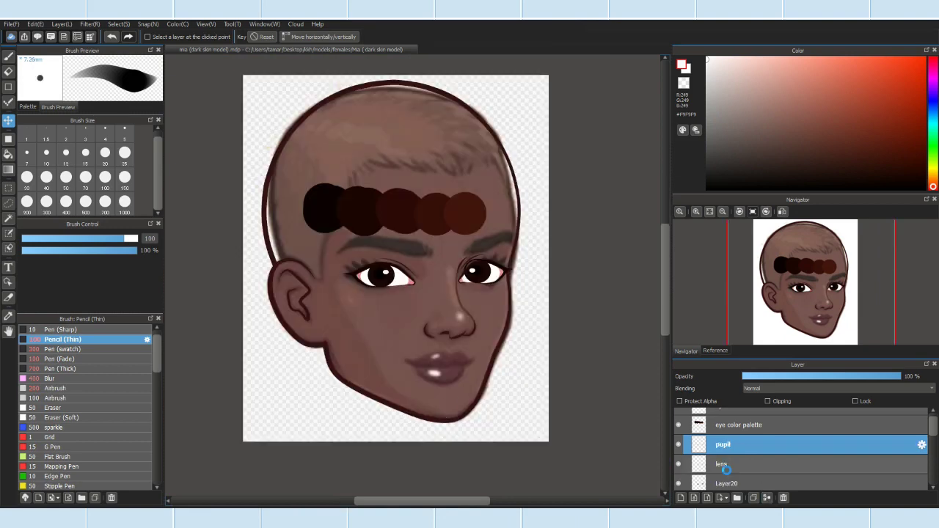
Step: Erase the part of the far eye's iris outline that extends above the eyelid on the lens layer
click(744, 464)
key(b)
scroll(392, 374, up, 3)
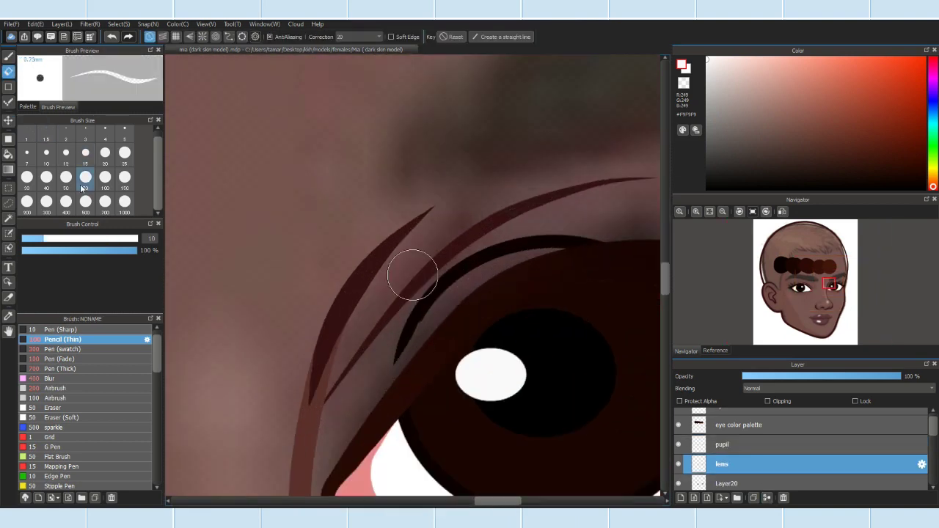
scroll(484, 264, down, 6)
Step: Show the base, contour and contour fix up layers so the painted skin sits behind the eyes
scroll(737, 448, down, 10)
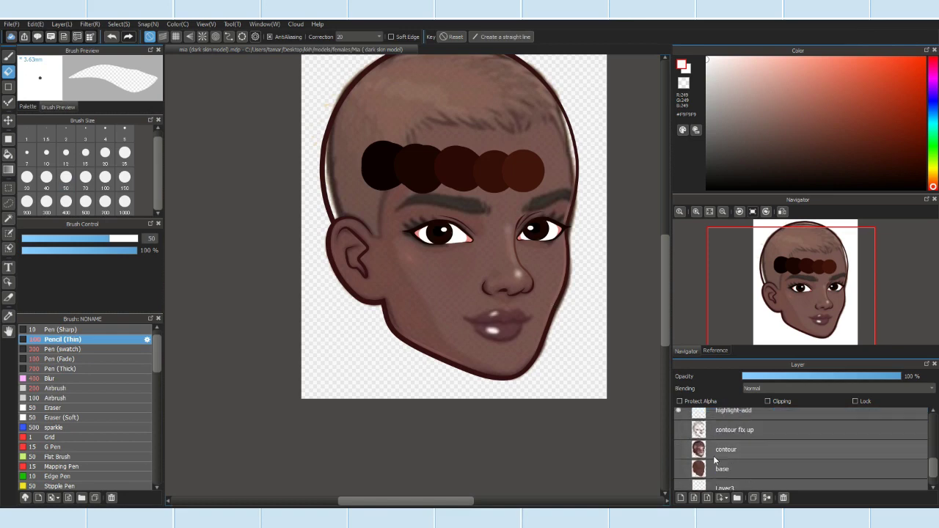
click(678, 461)
scroll(736, 433, up, 8)
key(ctrl+plus)
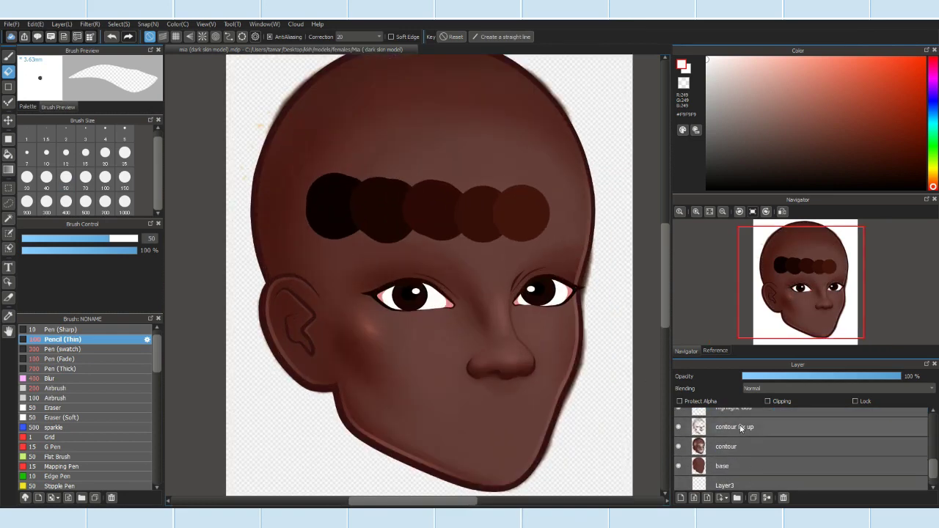
key(ctrl+minus)
scroll(743, 440, down, 1)
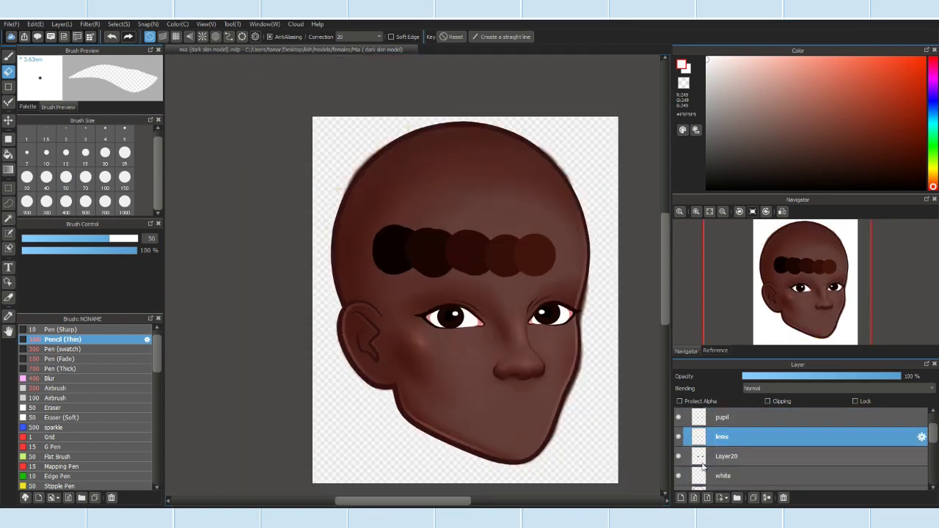
Step: Paint the lower part of the near eye's iris in palette brown #2B0905 on Layer20
click(724, 457)
key(ctrl+plus)
key(ctrl+plus)
key(ctrl+plus)
key(ctrl+minus)
key(ctrl+minus)
key(ctrl+minus)
click(65, 208)
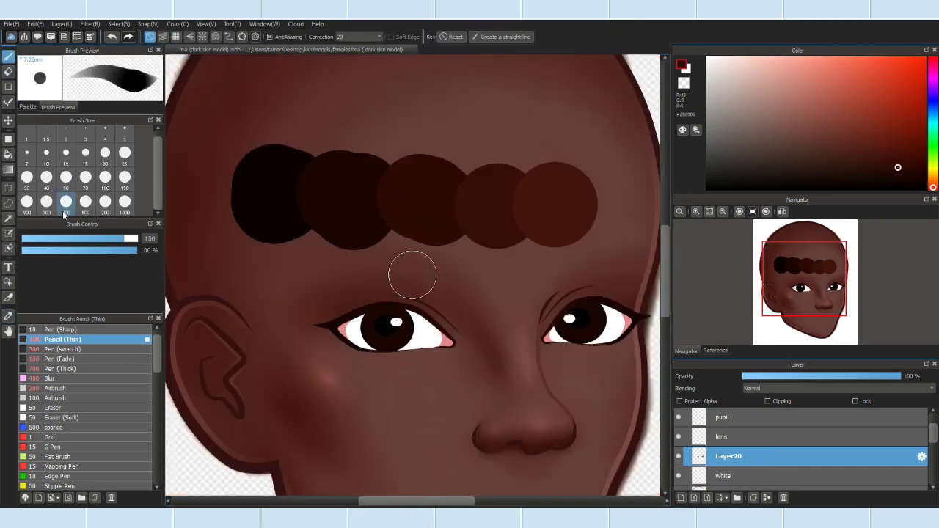
key(ctrl+plus)
key(ctrl+plus)
key(ctrl+plus)
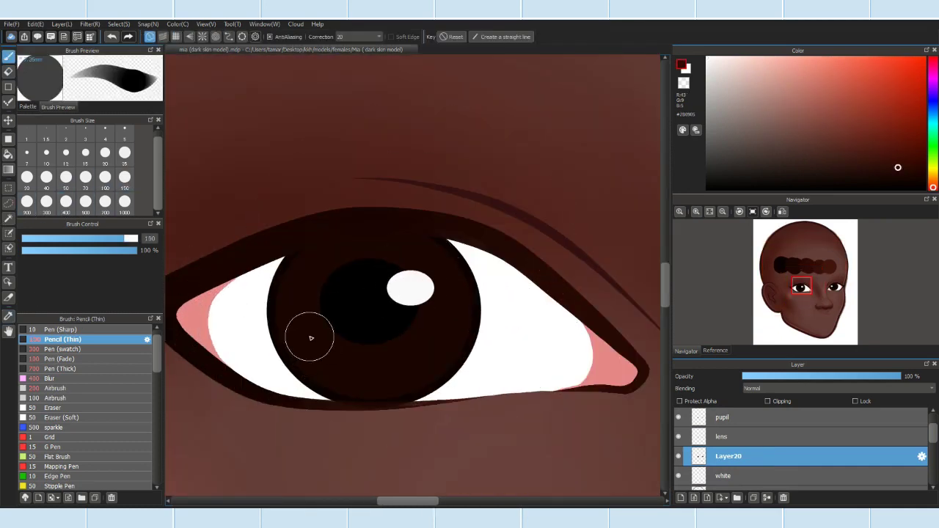
mouse_move(242, 225)
mouse_down()
mouse_move(362, 365)
mouse_move(435, 343)
mouse_up()
Step: Paint the lower part of the far eye's iris in the same brown with a 150 px brush
key(ctrl+minus)
key(ctrl+minus)
key(ctrl+minus)
key(ctrl+plus)
key(ctrl+plus)
key(ctrl+plus)
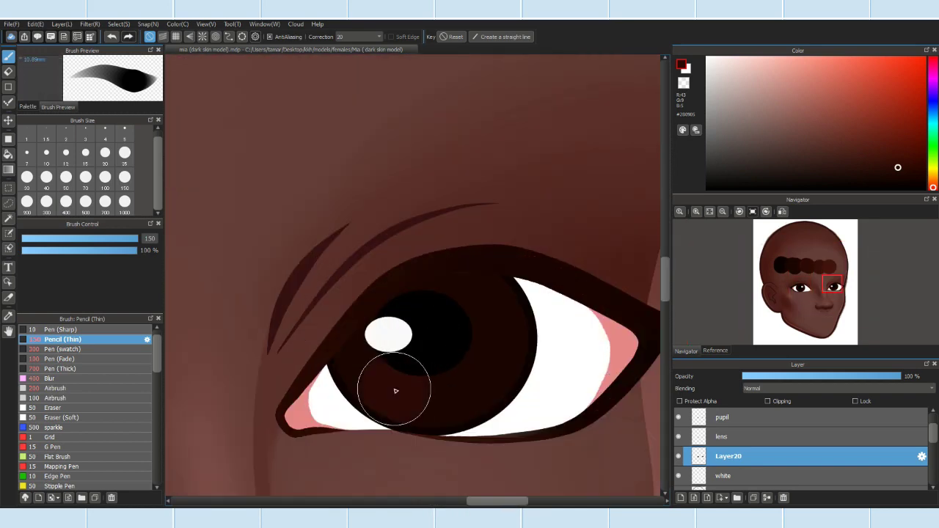
key(ctrl+minus)
key(ctrl+minus)
key(ctrl+minus)
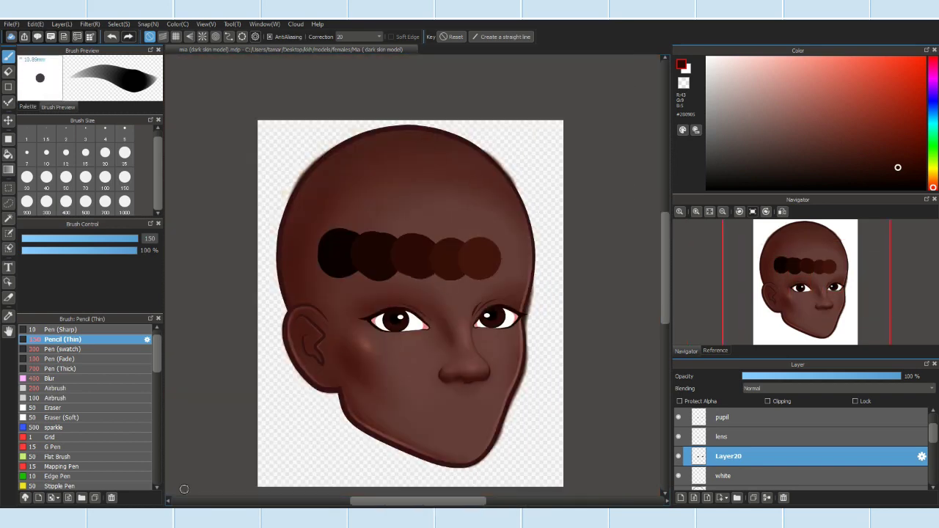
Step: Paint a smaller, lighter area in palette brown #360E09 inside the lower part of both irises with a 100 px brush
key(i)
click(451, 254)
key(b)
key(ctrl+plus)
key(ctrl+plus)
key(ctrl+plus)
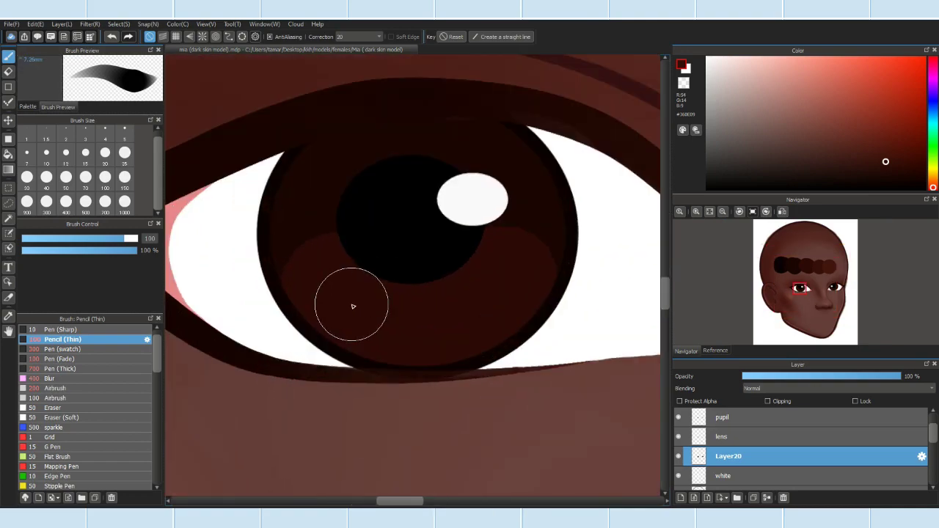
drag(482, 300, 438, 373)
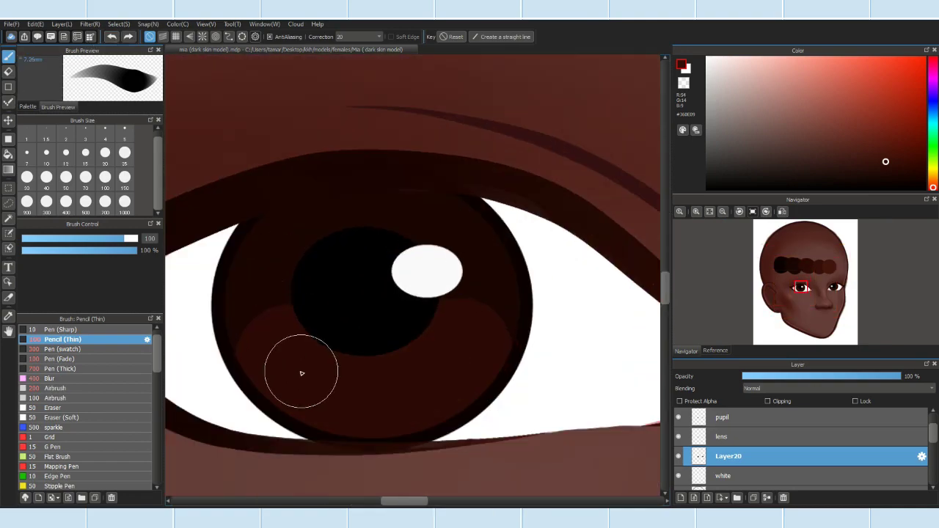
scroll(446, 388, up, 2)
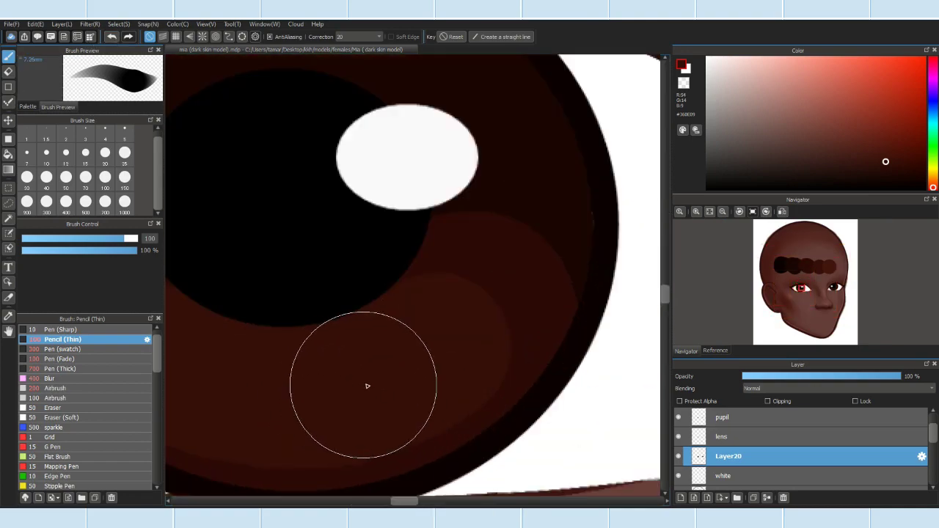
scroll(357, 390, down, 5)
scroll(498, 321, up, 5)
scroll(480, 331, down, 5)
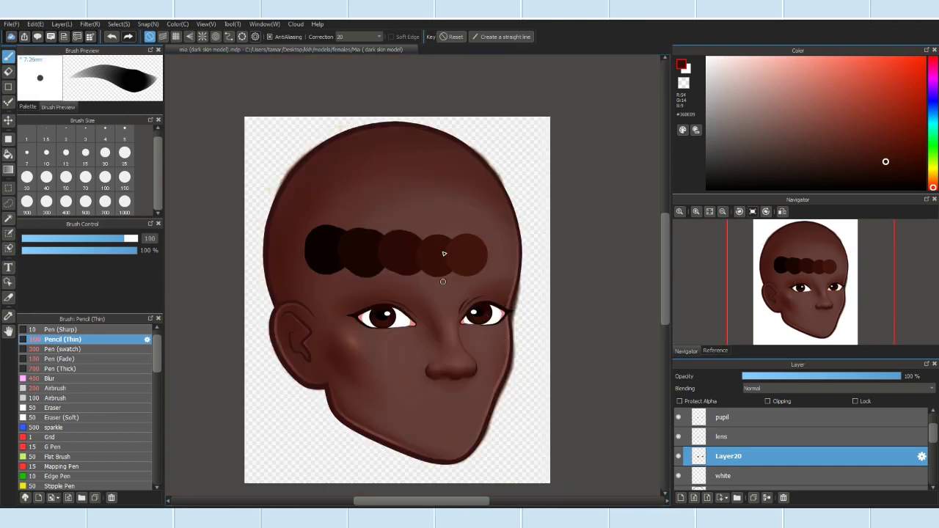
Step: Add a curved band of palette brown #42140D to the near eye's lower iris, using Curve Snap and an 81 px brush
key(i)
click(8, 58)
scroll(413, 272, up, 5)
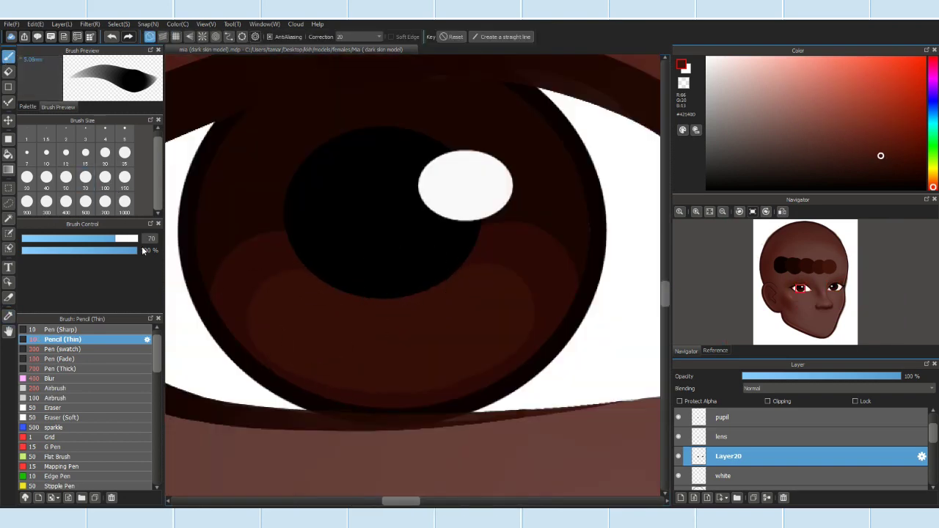
scroll(338, 287, down, 2)
scroll(311, 224, up, 2)
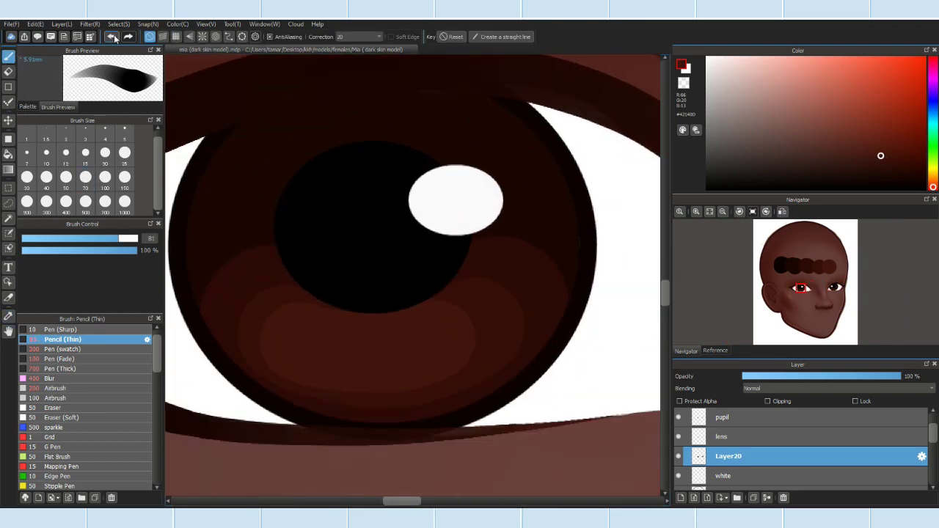
click(228, 37)
click(282, 334)
click(339, 359)
click(398, 362)
click(451, 348)
double_click(481, 329)
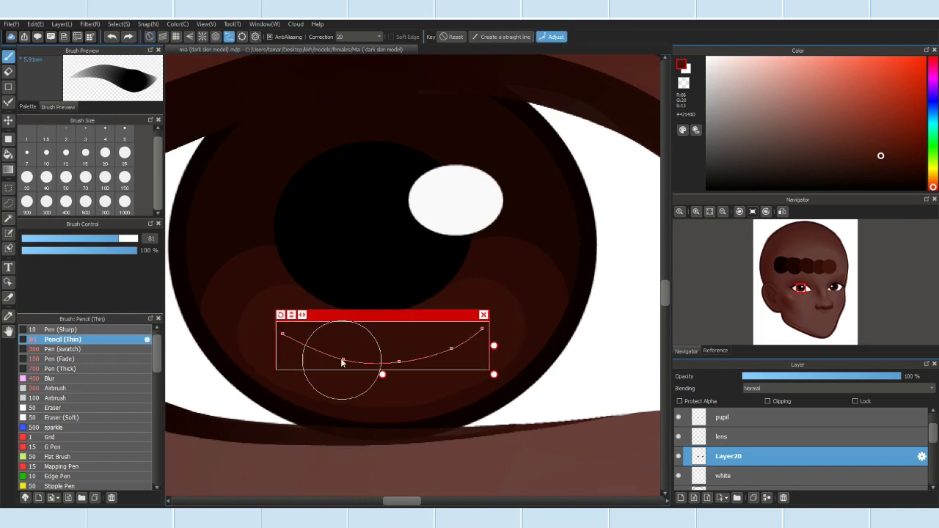
drag(367, 323, 367, 317)
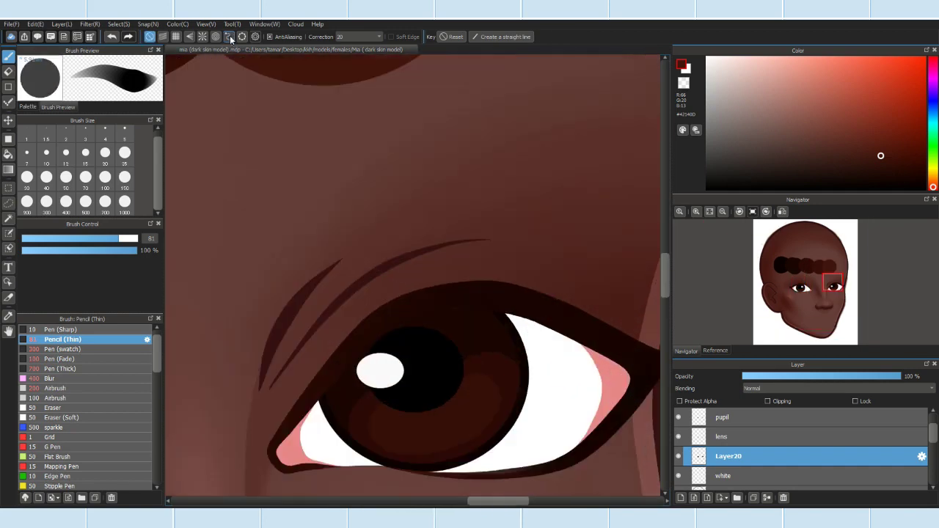
Step: Add a matching curved brown band to the far eye's lower iris with Curve Snap
click(228, 36)
scroll(427, 445, up, 3)
click(360, 414)
click(418, 416)
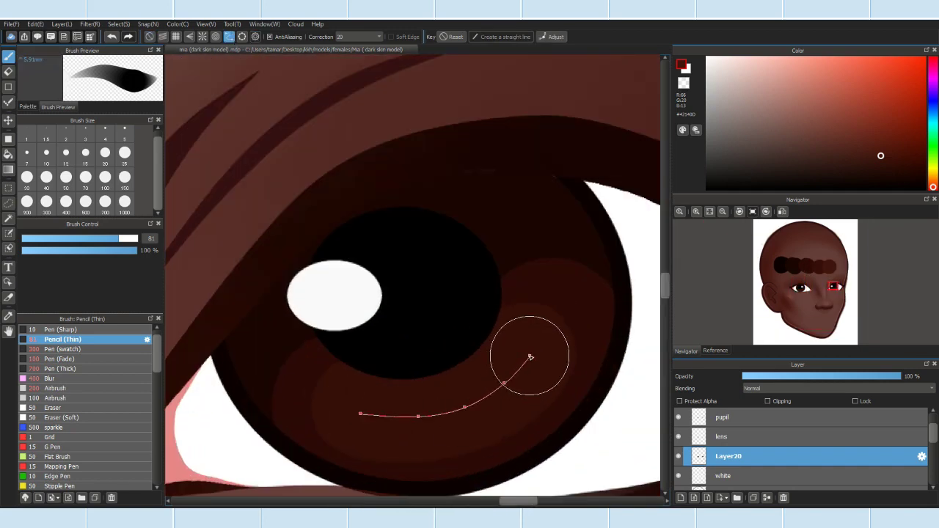
double_click(530, 357)
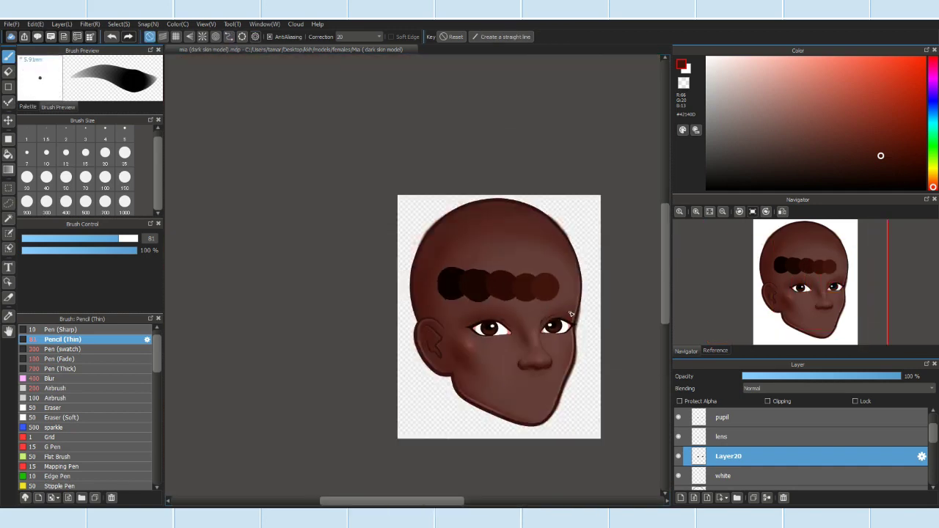
scroll(556, 424, down, 3)
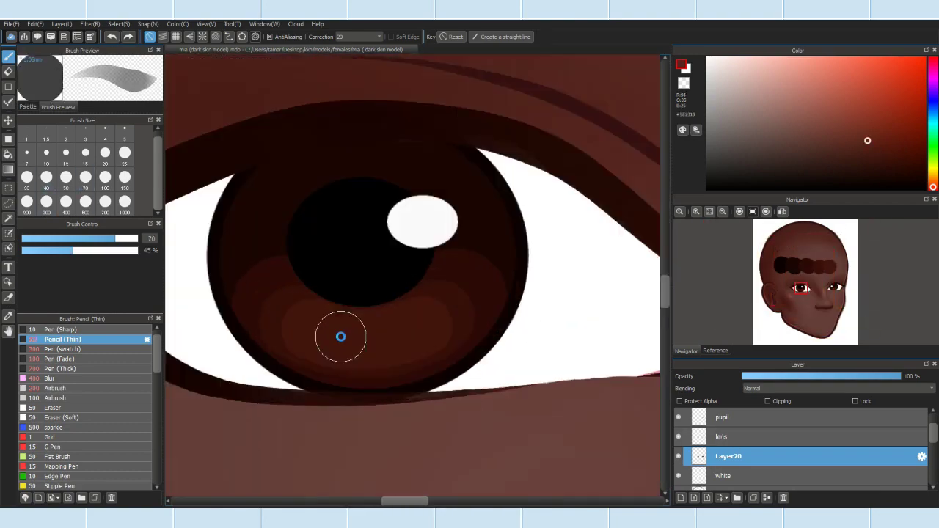
Step: Paint soft #5E2319 highlights beneath both pupils with a 70 px brush at 45% opacity
scroll(363, 340, up, 2)
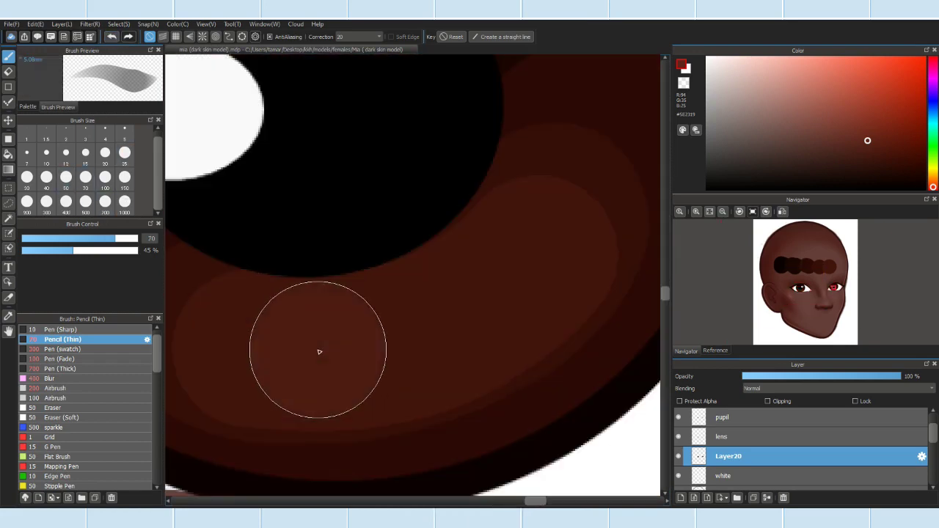
scroll(399, 330, down, 5)
scroll(247, 364, up, 5)
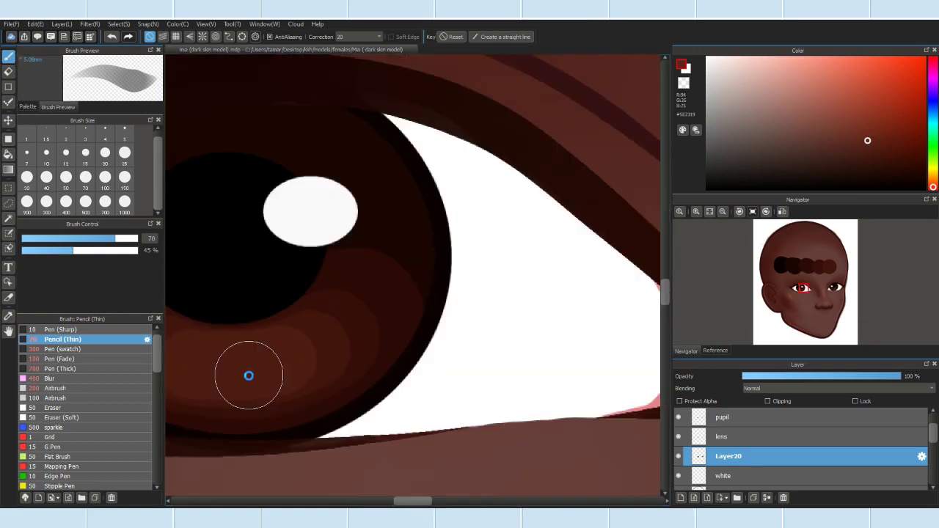
scroll(281, 360, down, 5)
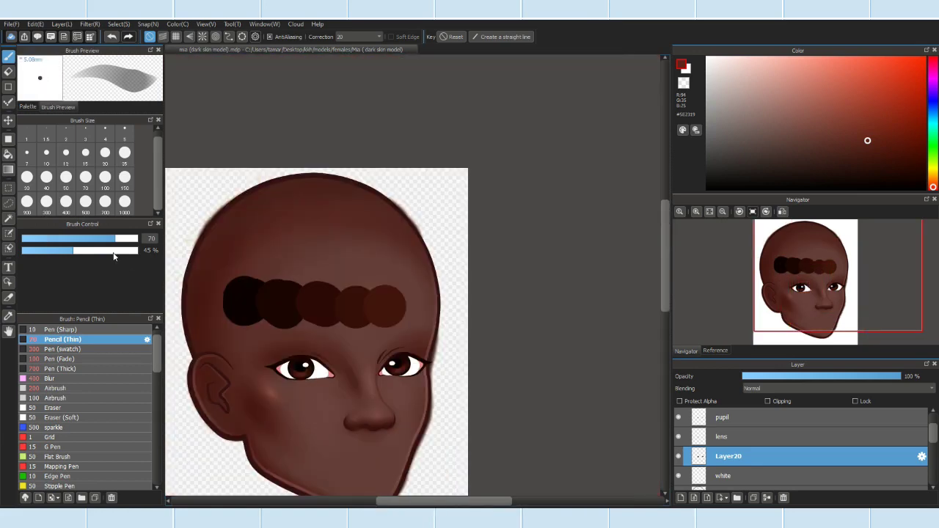
Step: Restore the brush opacity to 100% and move the iris colour layer directly beneath the pupil layer
click(136, 251)
scroll(297, 376, up, 3)
drag(770, 456, 770, 437)
click(678, 436)
click(678, 437)
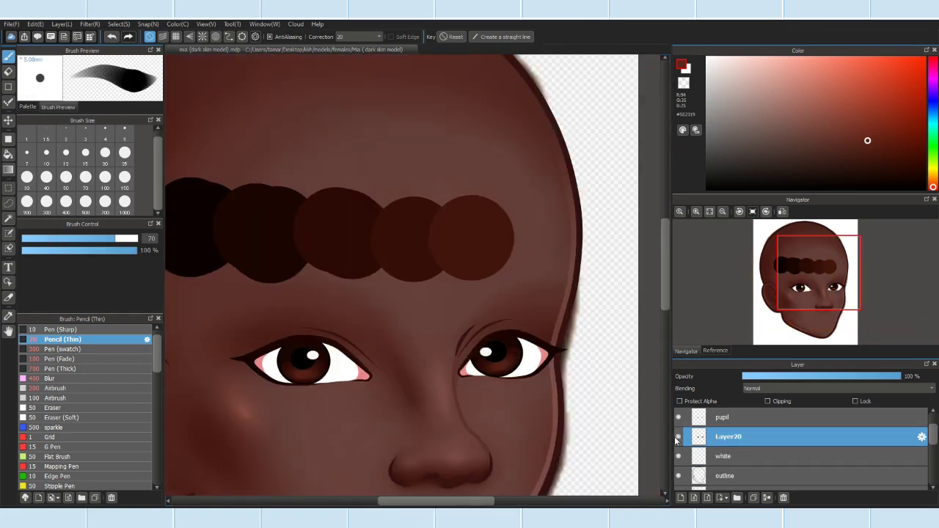
Step: Merge the pupil and lens details into one layer and delete the eye color palette layer
click(748, 418)
click(766, 498)
scroll(721, 446, up, 2)
click(720, 443)
click(784, 497)
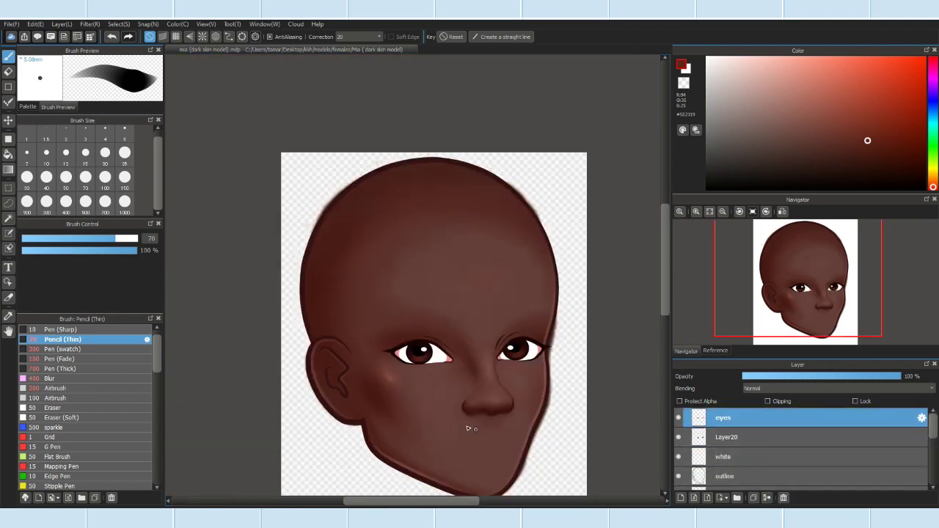
Step: Name the layer above the lens layer shadow-bottom and rename the shadow layer as shadow-top
scroll(476, 455, up, 2)
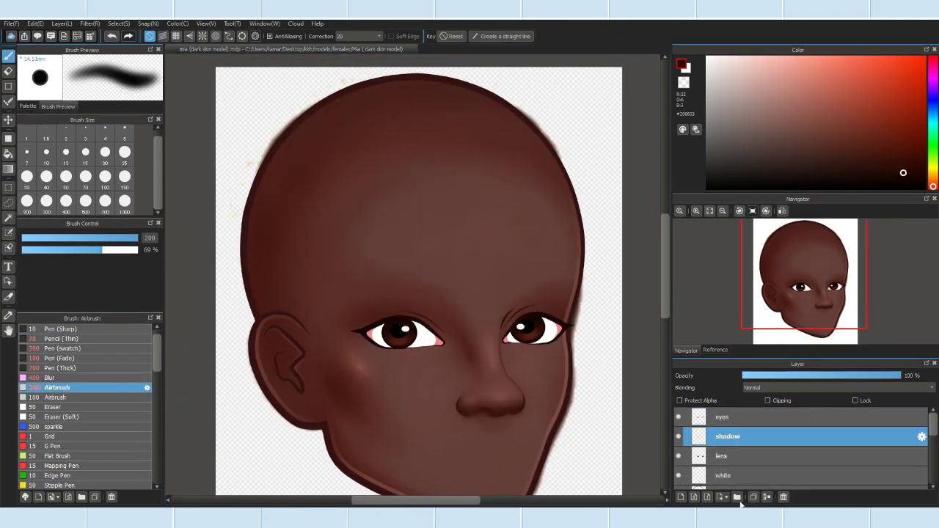
click(741, 456)
double_click(741, 455)
key(Return)
double_click(727, 436)
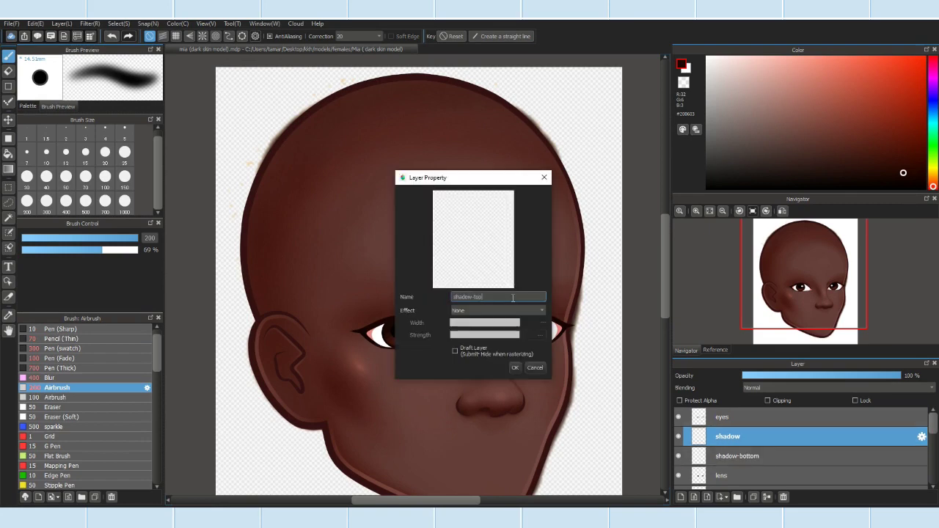
text(-top)
key(Return)
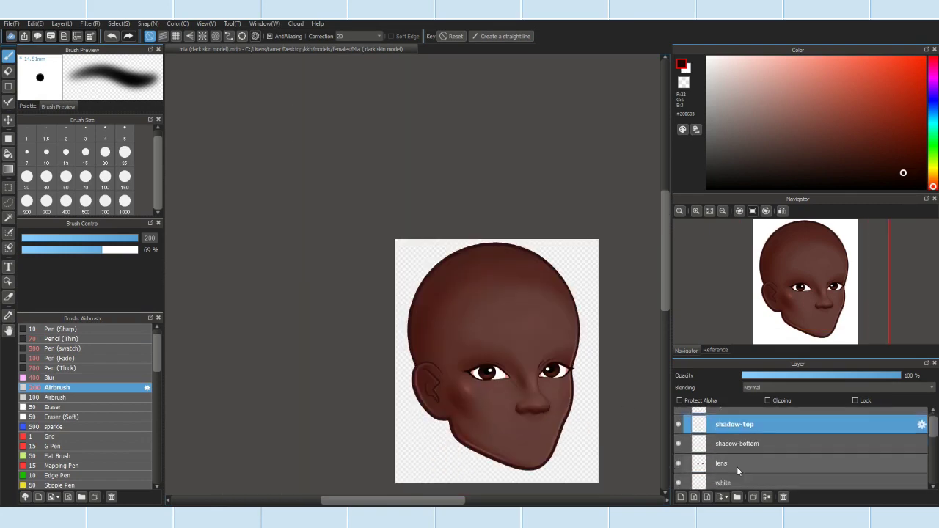
Step: Load the white layer's painted eye area as a selection and make the shadow-bottom layer active
scroll(736, 467, down, 1)
click(734, 446)
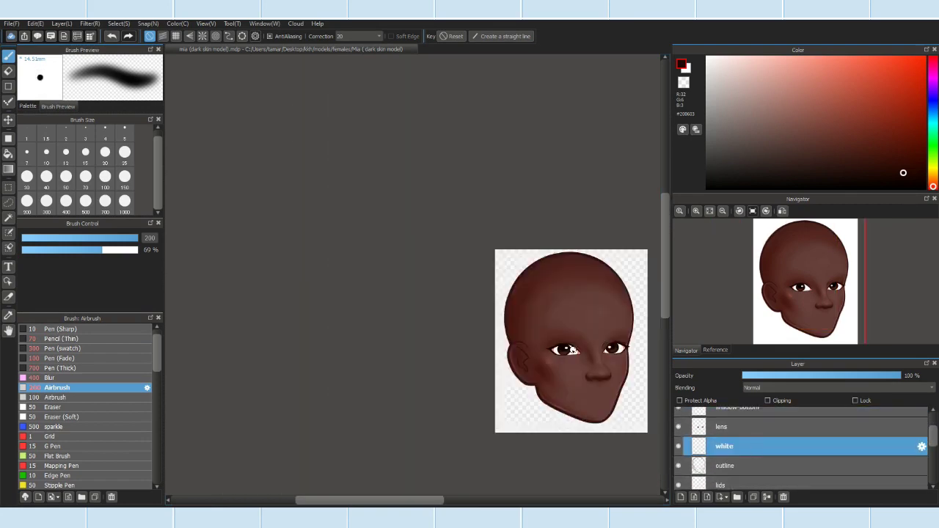
scroll(572, 351, up, 5)
click(118, 23)
click(157, 101)
scroll(733, 448, up, 2)
click(731, 456)
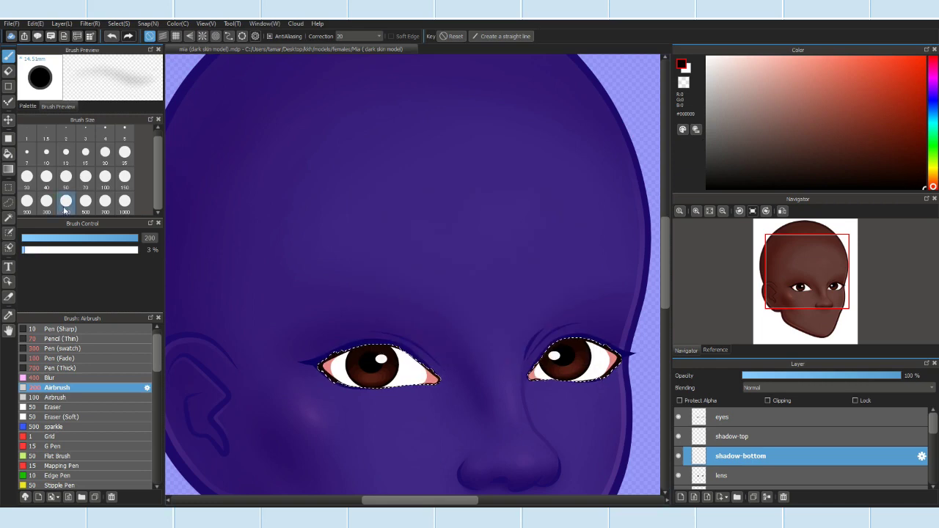
Step: Shade the lower edges of both eyes in black with a 100 px Airbrush at 3% opacity and clear the selection
mouse_move(334, 382)
mouse_down()
mouse_move(537, 375)
mouse_move(387, 415)
mouse_move(463, 372)
mouse_move(381, 393)
mouse_up()
key(bracketleft)
key(bracketleft)
key(bracketleft)
scroll(367, 396, up, 3)
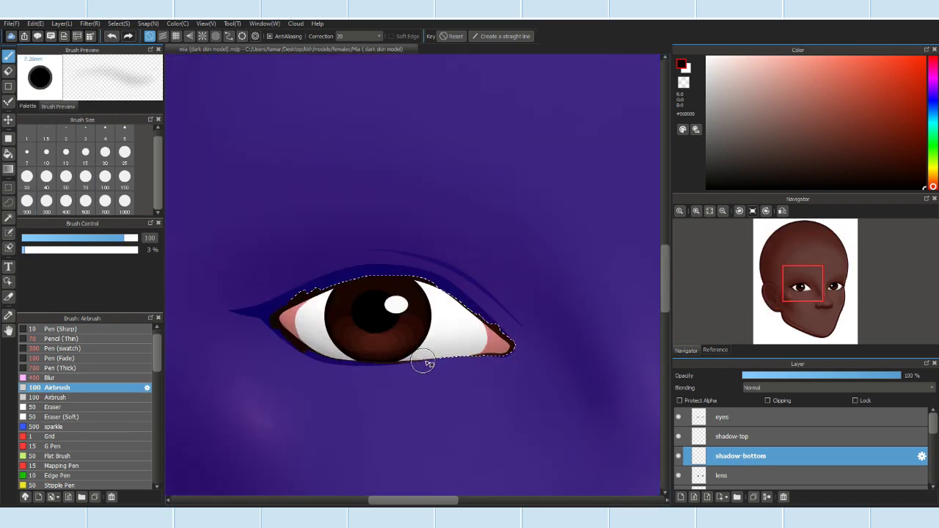
drag(513, 355, 259, 296)
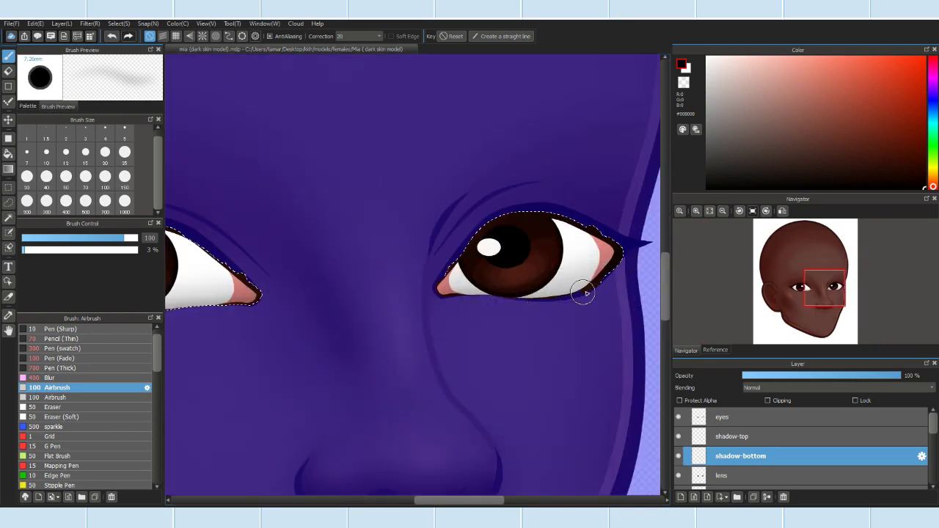
scroll(565, 296, down, 3)
click(118, 23)
click(146, 46)
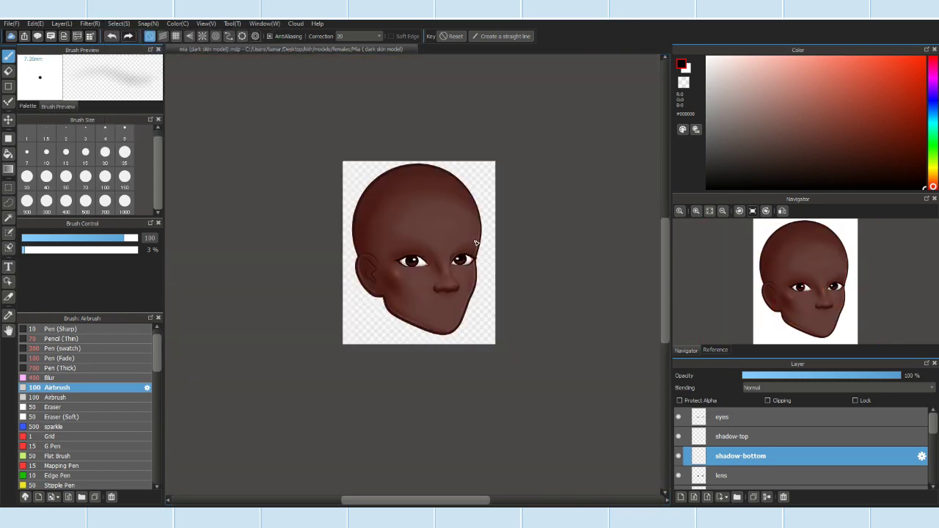
Step: Restore the eye selection and fit a snap curve along the near eye's upper lid on the shadow-top layer
scroll(418, 193, up, 3)
key(ctrl+z)
scroll(283, 254, down, 2)
key(alt+bracketright)
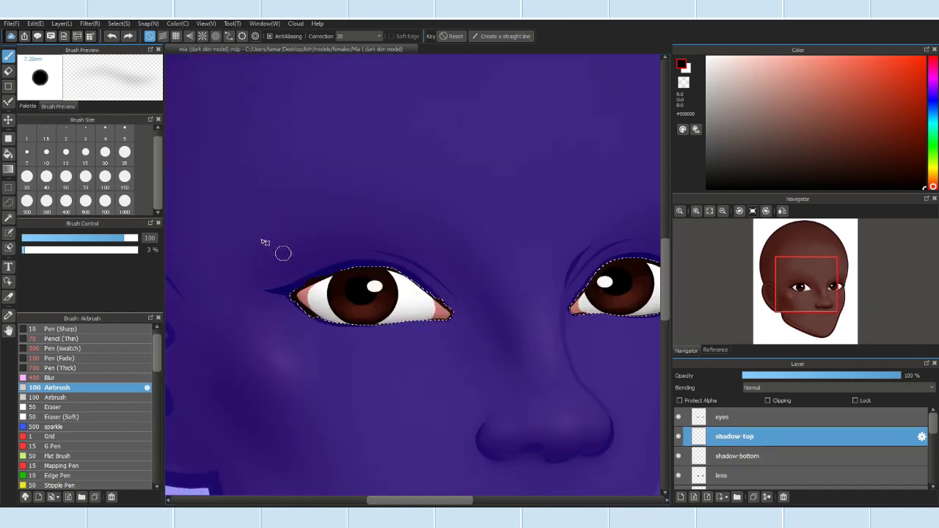
key(ctrl+t)
scroll(250, 293, up, 2)
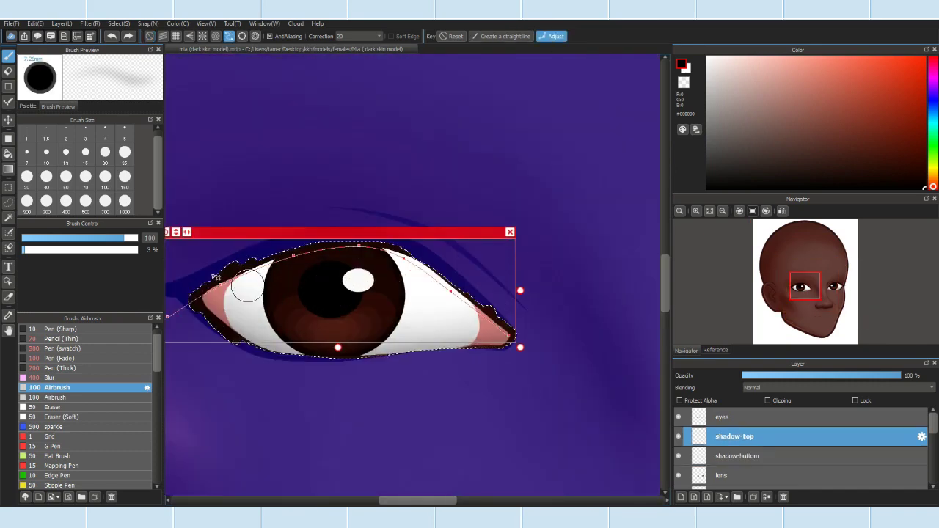
drag(360, 253, 359, 257)
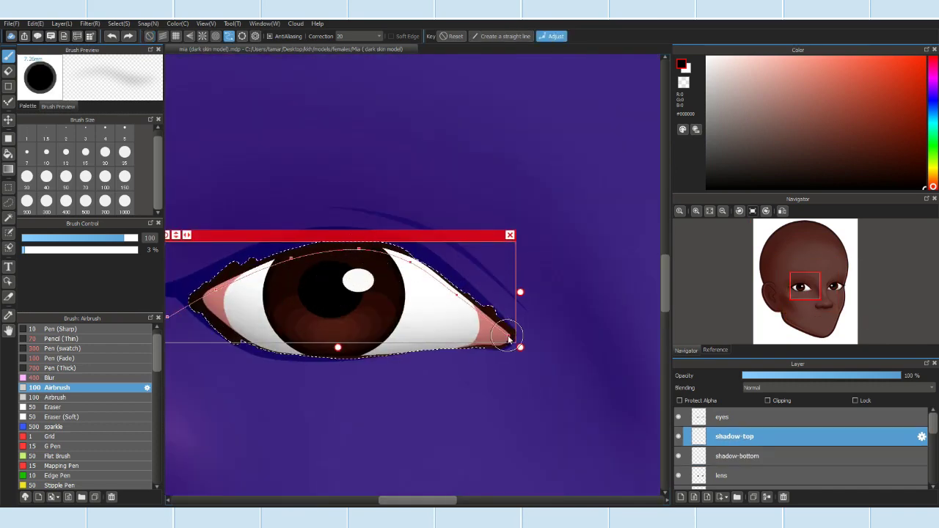
drag(508, 337, 518, 340)
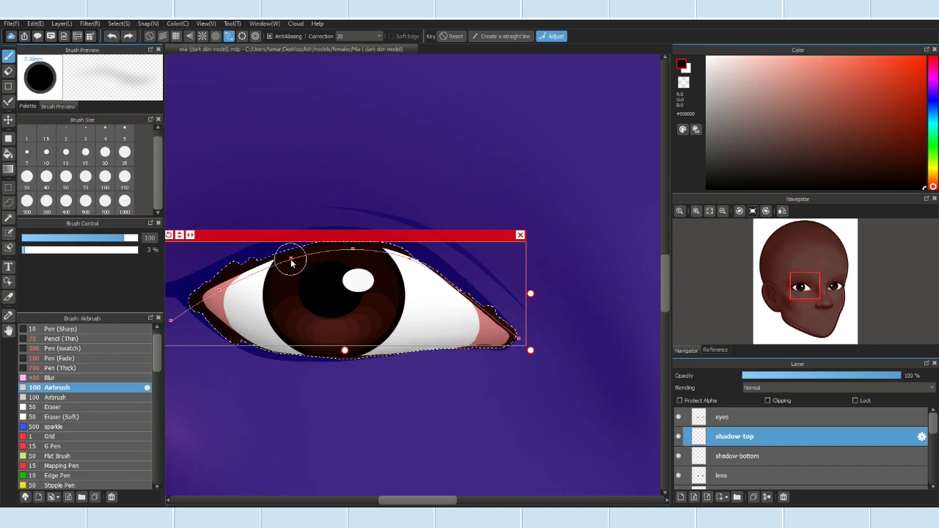
Step: Layer black shadow bands along the near eye's upper lid curve using Pen (Fade) at 50% opacity in decreasing widths down to 50 px
click(60, 358)
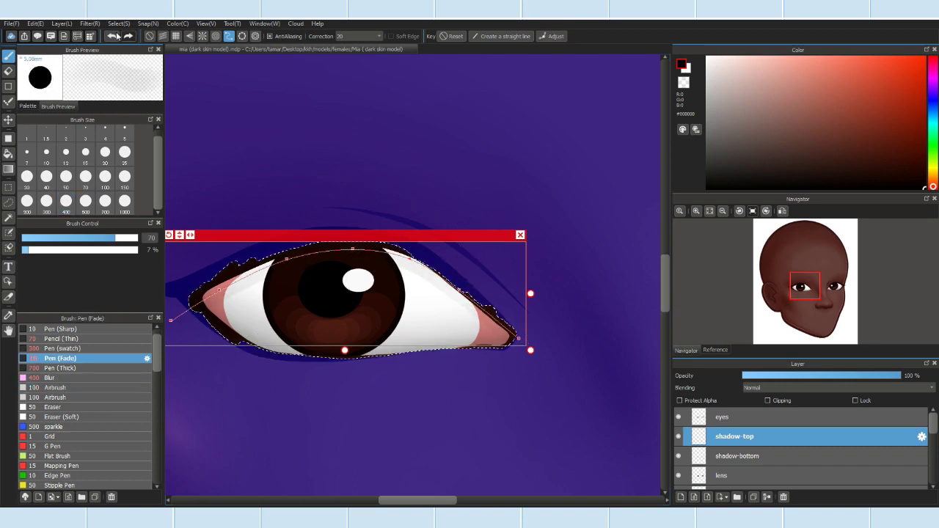
click(147, 358)
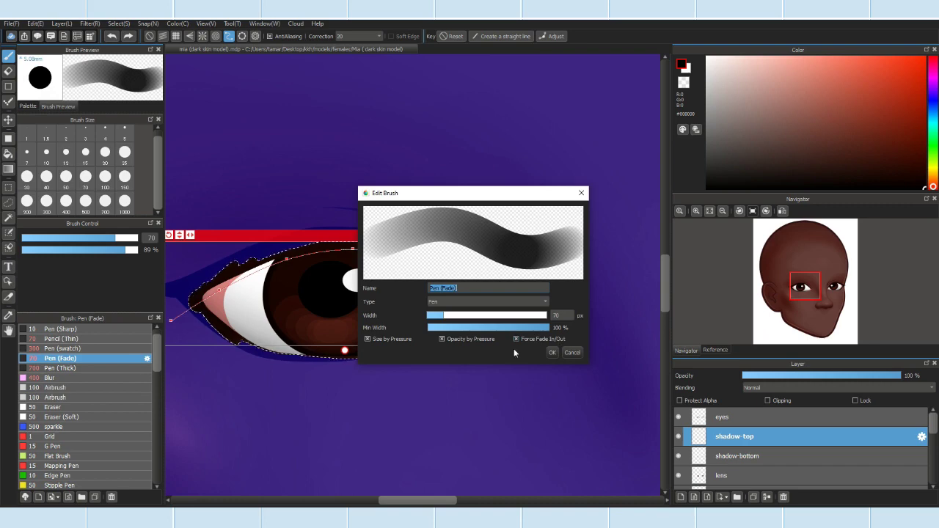
click(554, 353)
drag(124, 250, 83, 252)
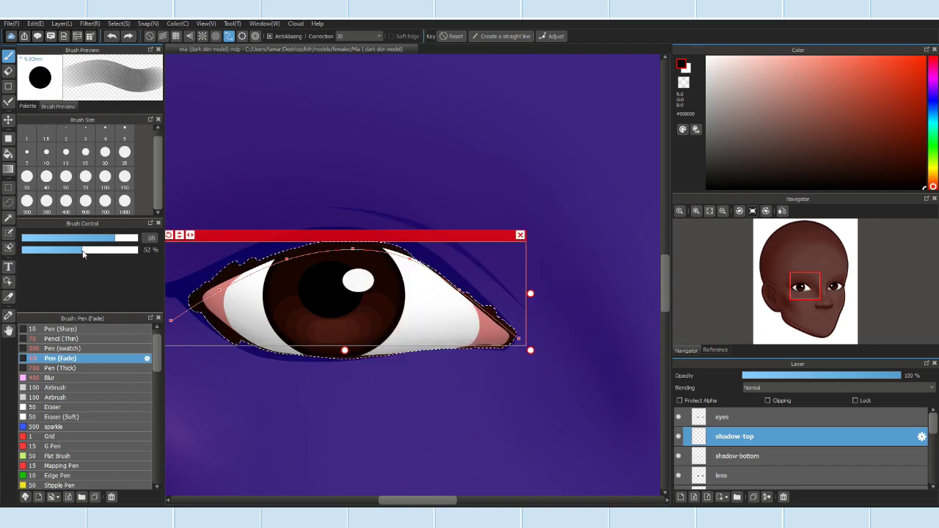
click(105, 176)
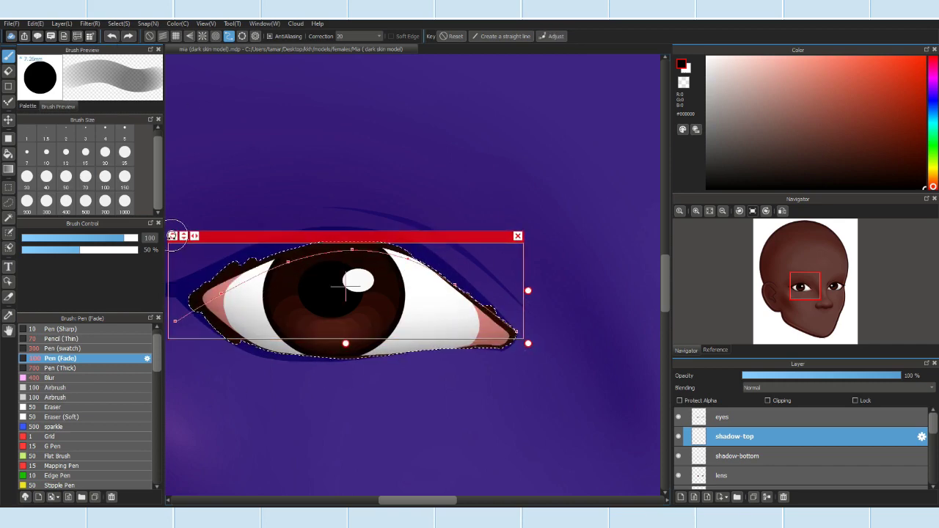
click(85, 176)
key(bracketright)
key(bracketleft)
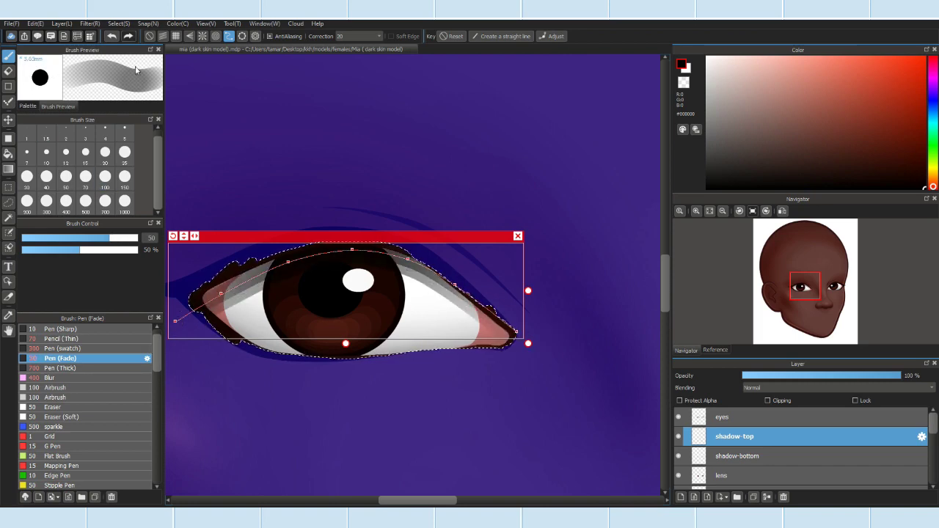
Step: Clear the near eye's curve and fit a new snap curve along the far eye's upper lid
key(Return)
key(ctrl+0)
scroll(496, 241, up, 6)
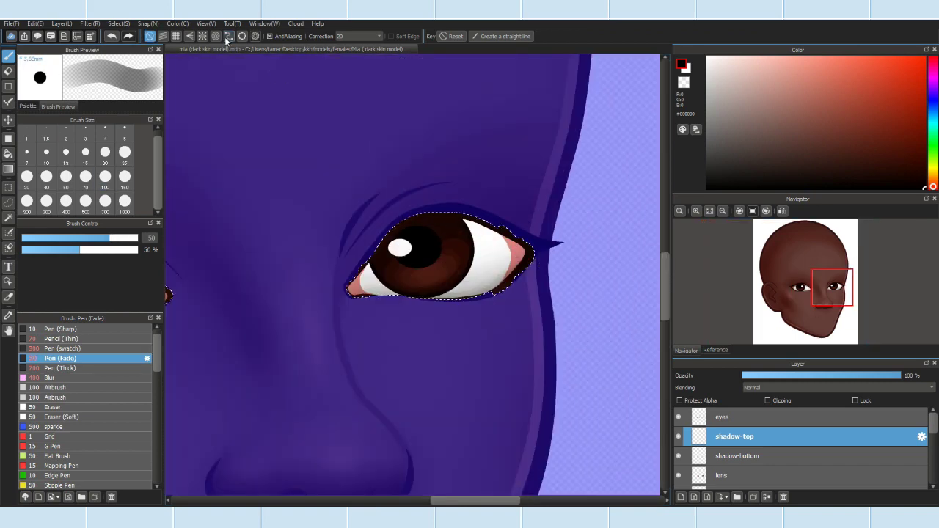
drag(576, 216, 491, 174)
click(552, 36)
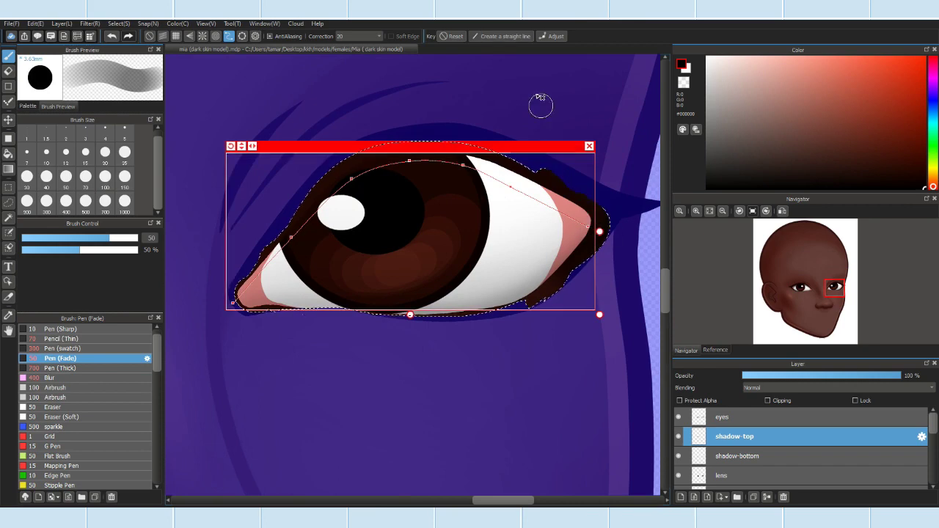
mouse_move(232, 301)
mouse_down()
mouse_move(297, 215)
mouse_move(220, 283)
mouse_up()
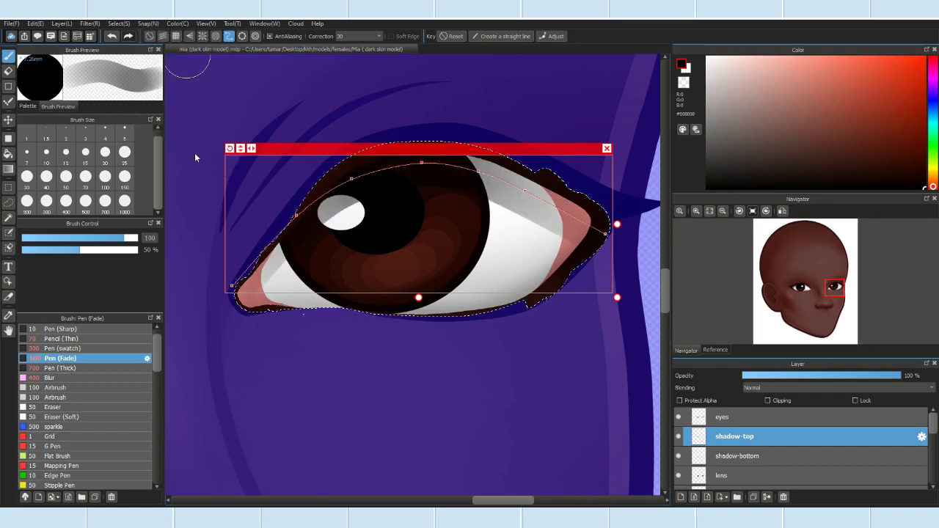
Step: Stroke the far eye's upper lid curve with a 50 px Pen (Fade) using Draw Curve (Fade In/Out)
click(146, 23)
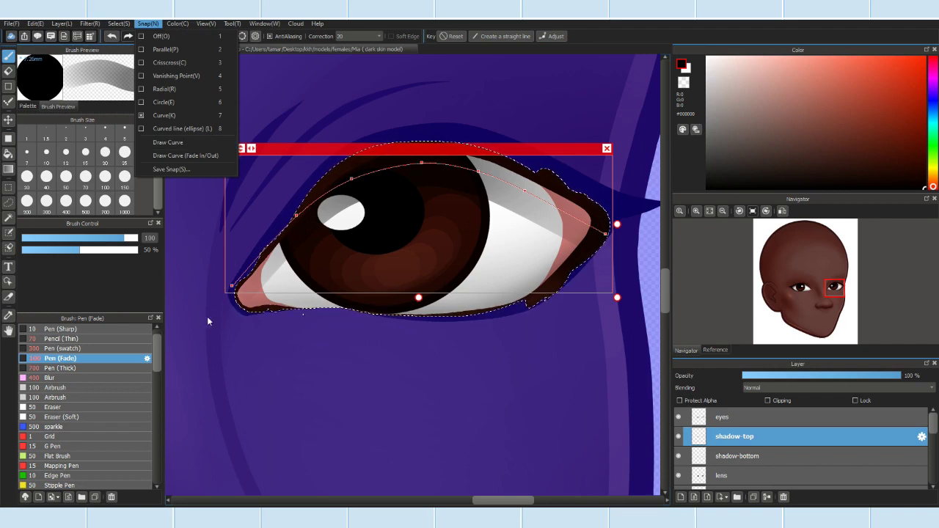
click(66, 176)
click(147, 23)
click(185, 156)
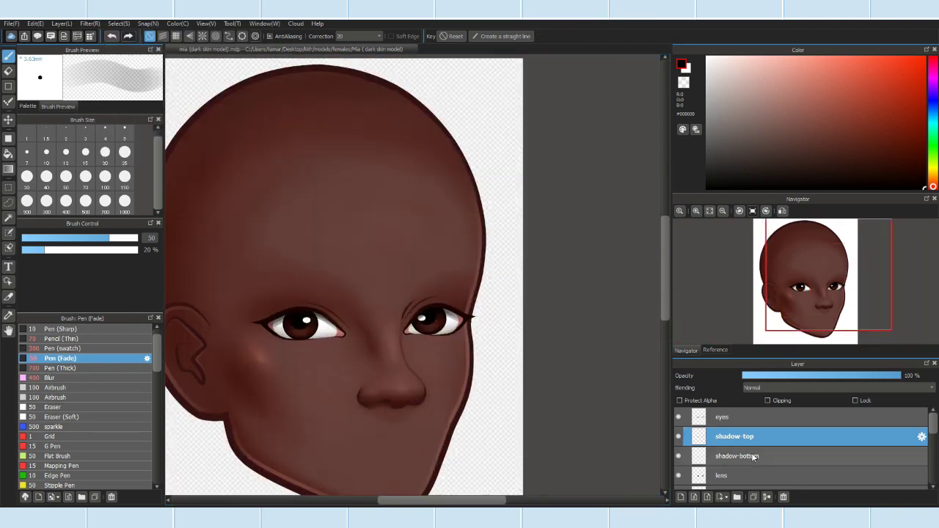
Step: Compare the eyes with and without the shadow-bottom layer
click(678, 456)
click(678, 457)
click(678, 456)
click(678, 456)
click(678, 457)
click(678, 457)
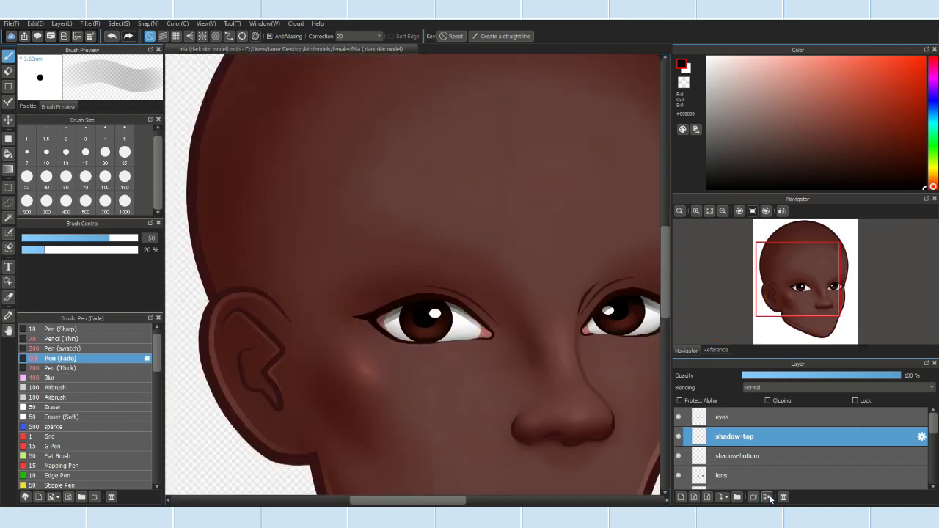
Step: Merge shadow-top into shadow-bottom and rename the merged layer as shadow
click(769, 499)
double_click(742, 437)
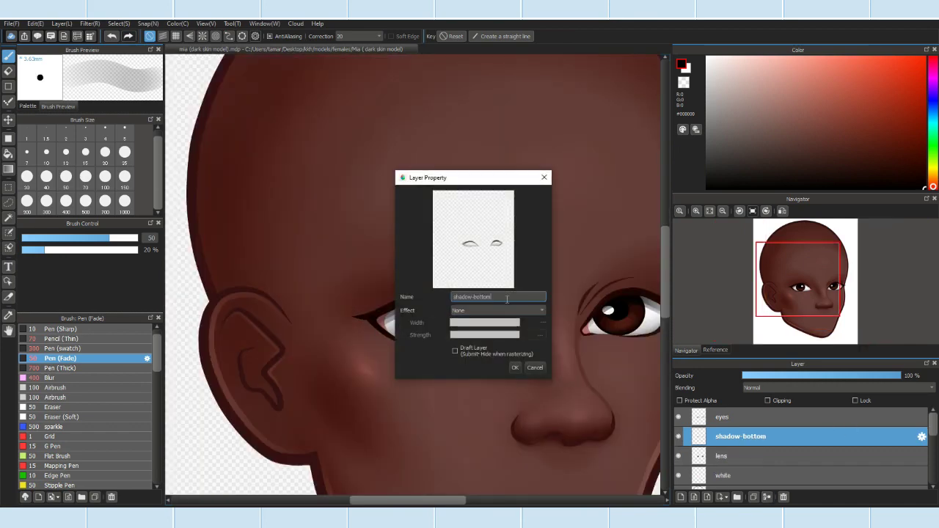
text(shadow)
click(516, 369)
scroll(548, 387, down, 2)
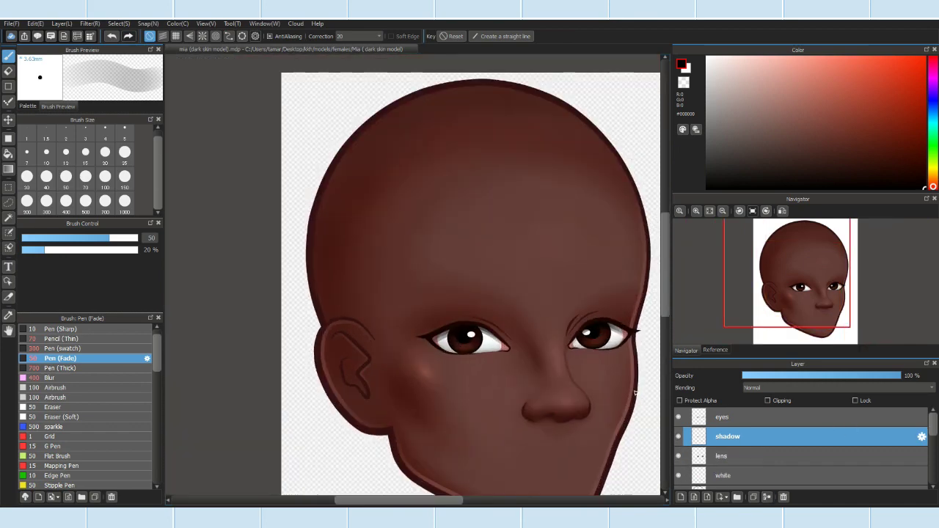
Step: Merge the shadow and lens layers down into the white layer and add a new layer beneath the eyes layer
scroll(704, 453, down, 1)
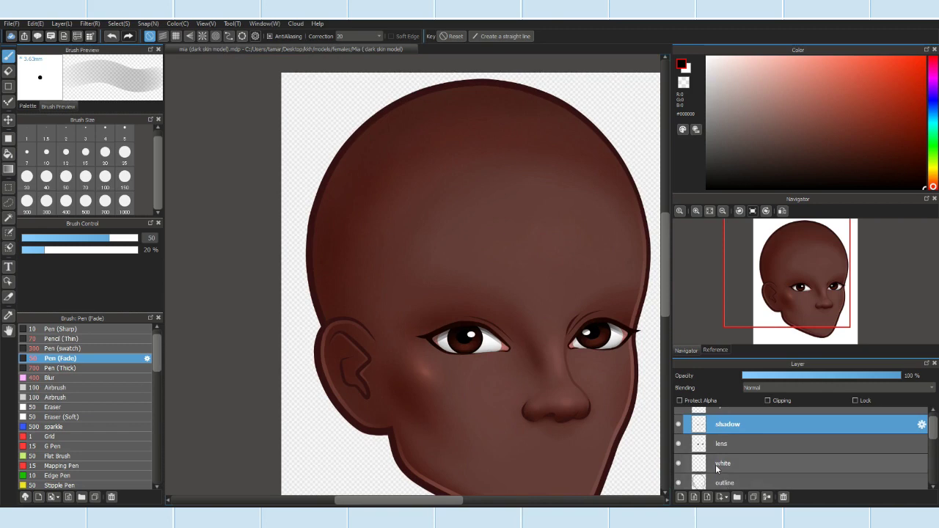
scroll(717, 469, up, 1)
click(767, 497)
scroll(616, 389, down, 2)
scroll(617, 389, up, 3)
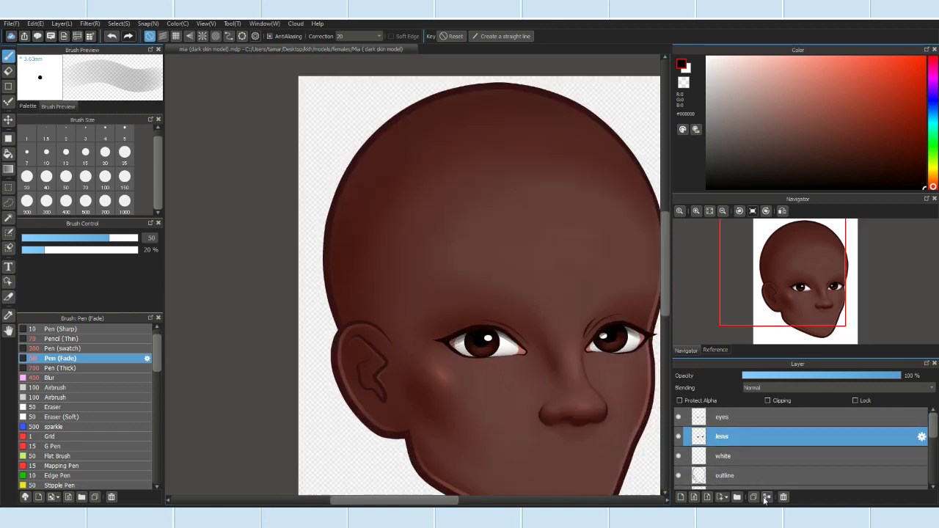
click(681, 497)
key(alt+f)
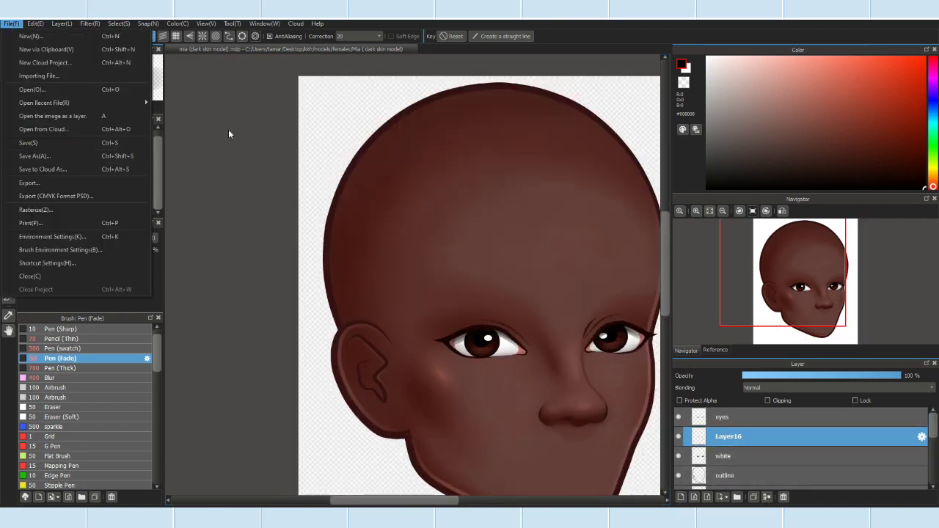
key(Escape)
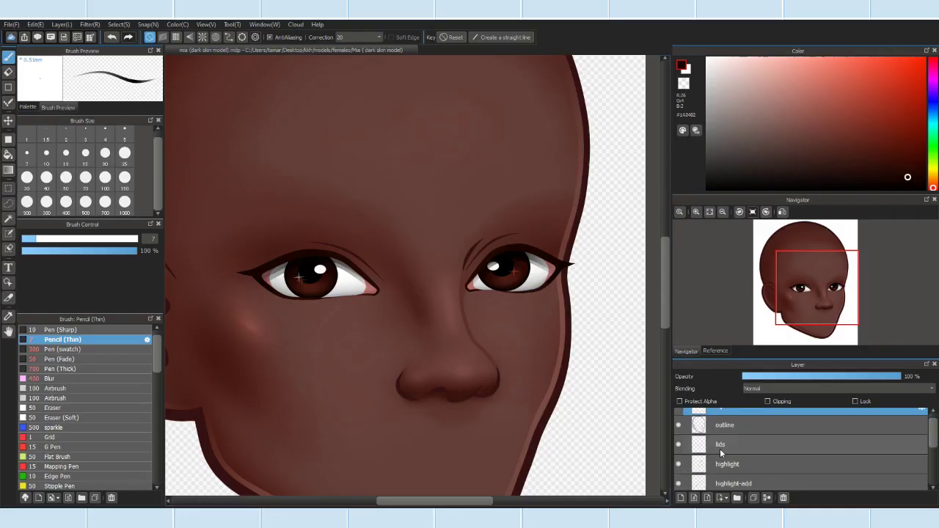
Step: Rename the new layer beneath highlight-add as "eyebag and eyelids"
scroll(720, 448, up, 2)
double_click(736, 455)
text(eyebag and eyelids)
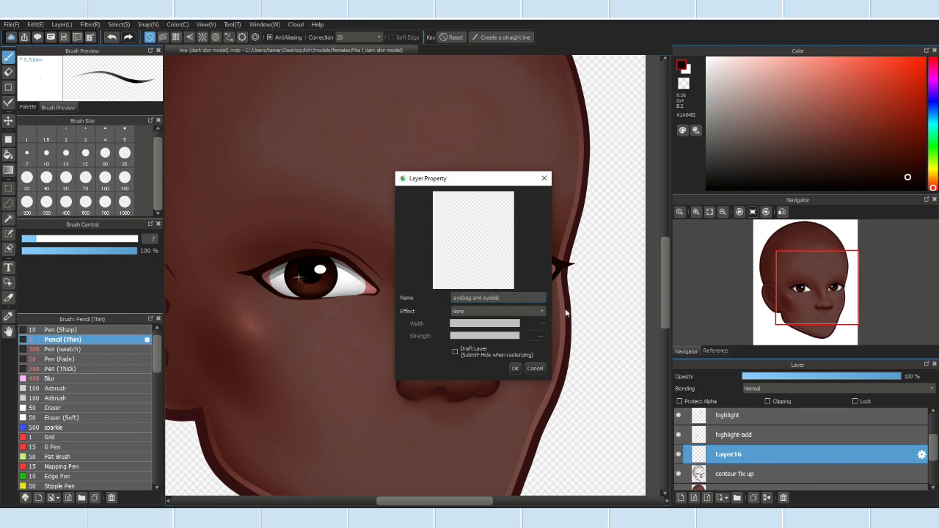
click(515, 369)
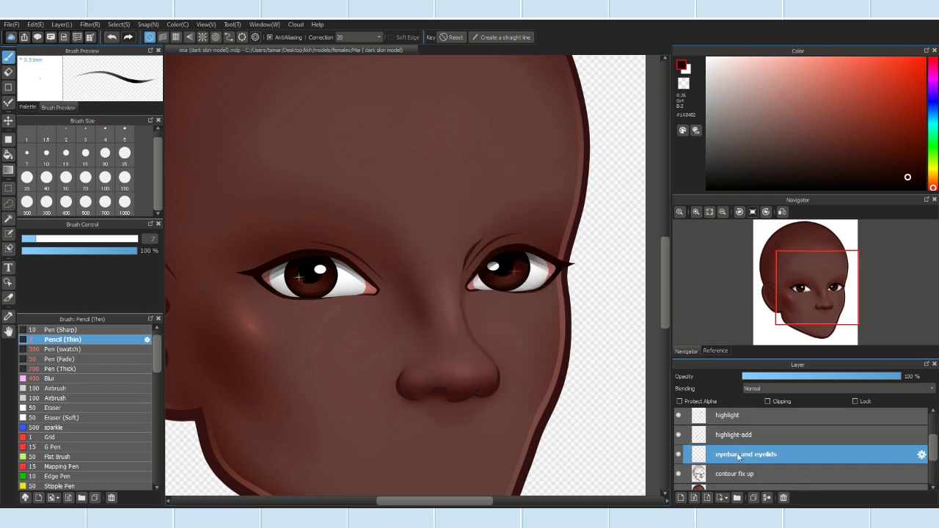
Step: On the contour fix up layer, blend the skin beside the far eye's inner corner with a 3% Airbrush in sampled skin tones
scroll(458, 286, up, 3)
key(i)
click(463, 243)
key(b)
click(57, 388)
scroll(413, 272, up, 2)
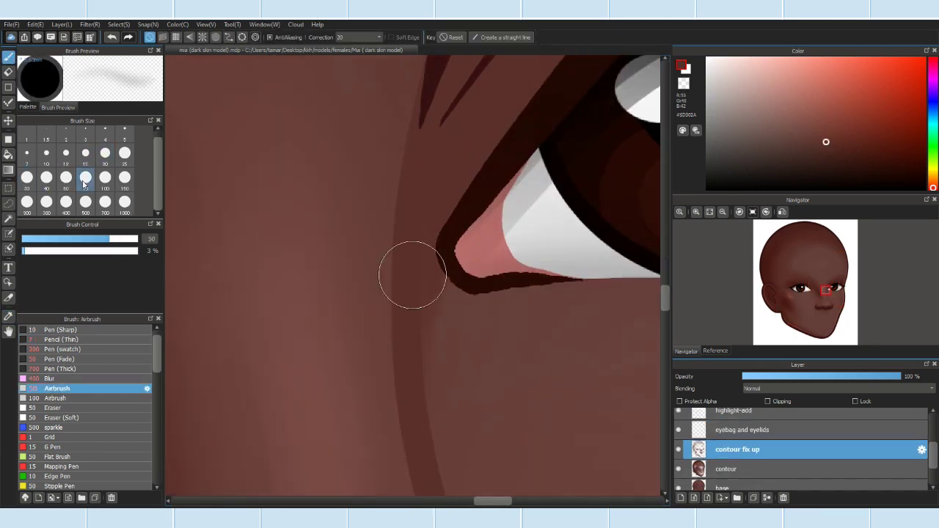
drag(422, 270, 431, 273)
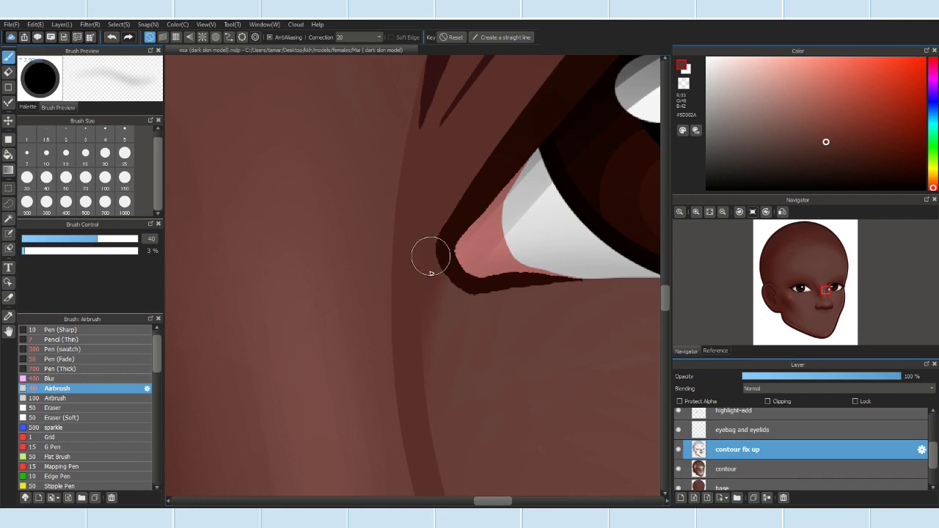
mouse_move(98, 239)
mouse_down()
mouse_move(70, 242)
mouse_move(85, 239)
mouse_up()
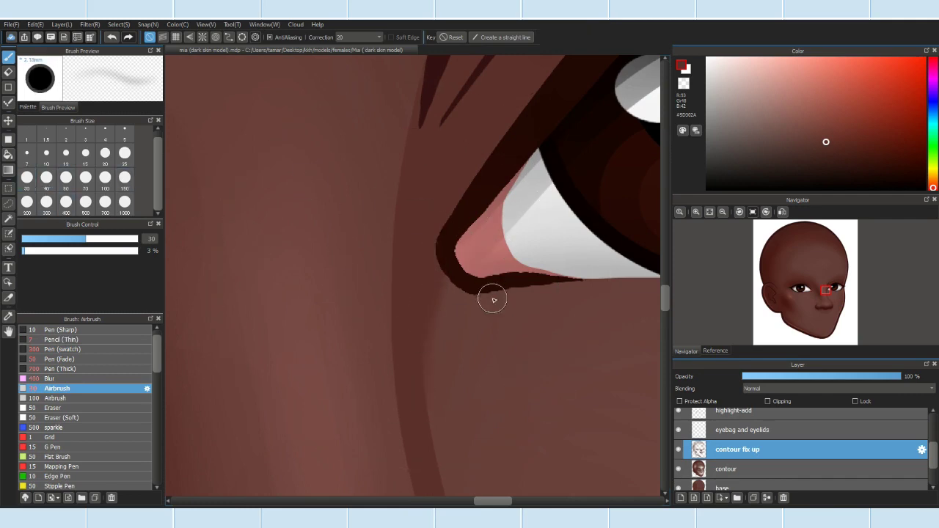
key(i)
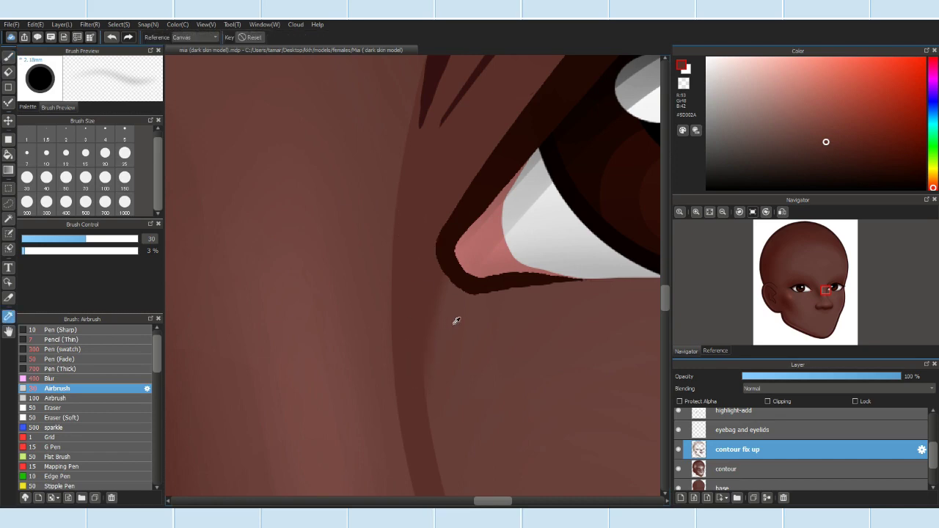
click(10, 60)
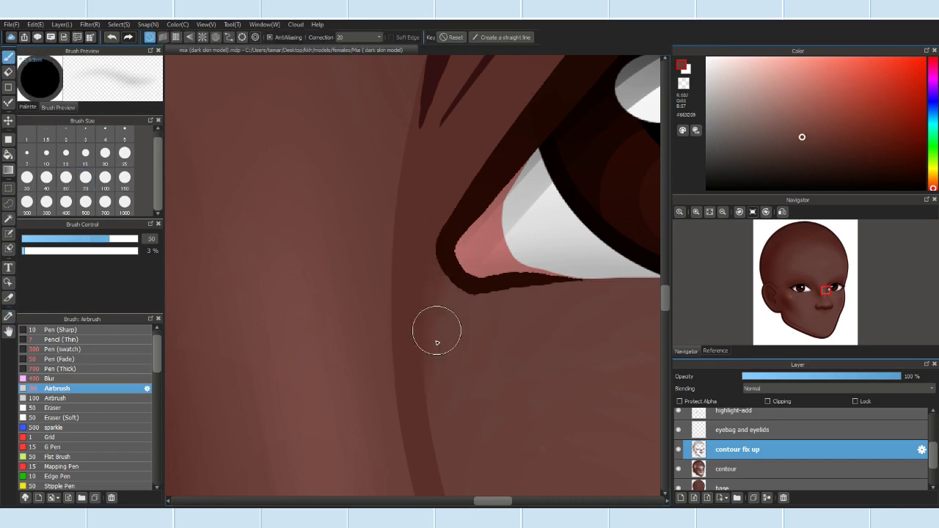
scroll(447, 252, down, 5)
scroll(566, 149, up, 2)
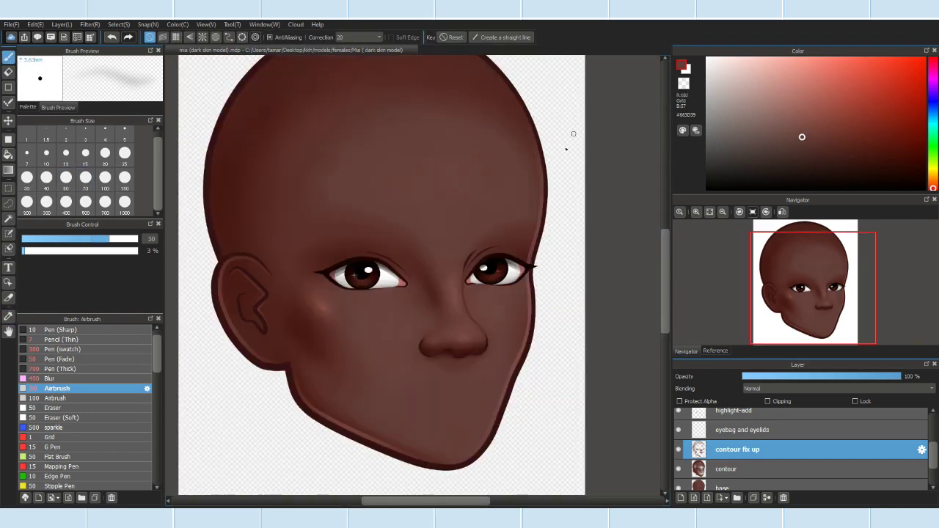
Step: Merge the contour fix up and contour layers down into the base layer
click(677, 459)
click(676, 458)
key(ctrl+z)
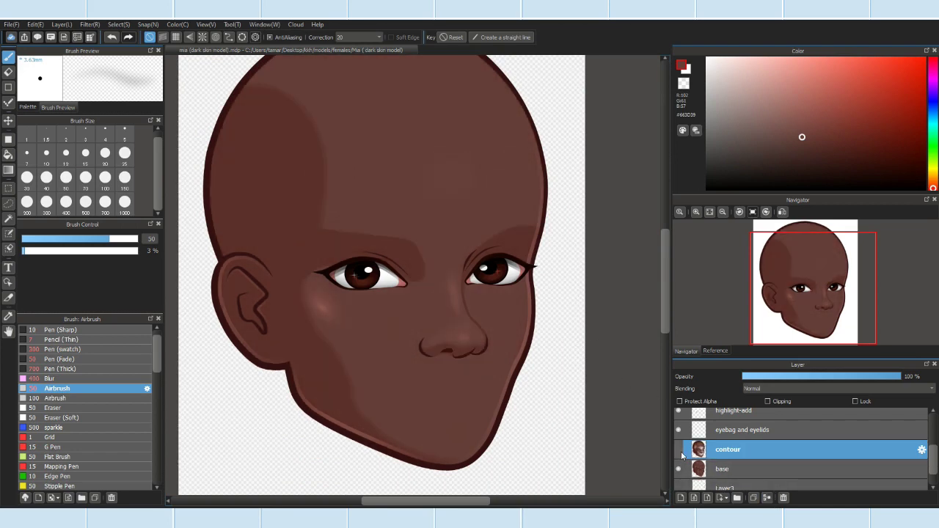
click(680, 450)
scroll(752, 472, down, 1)
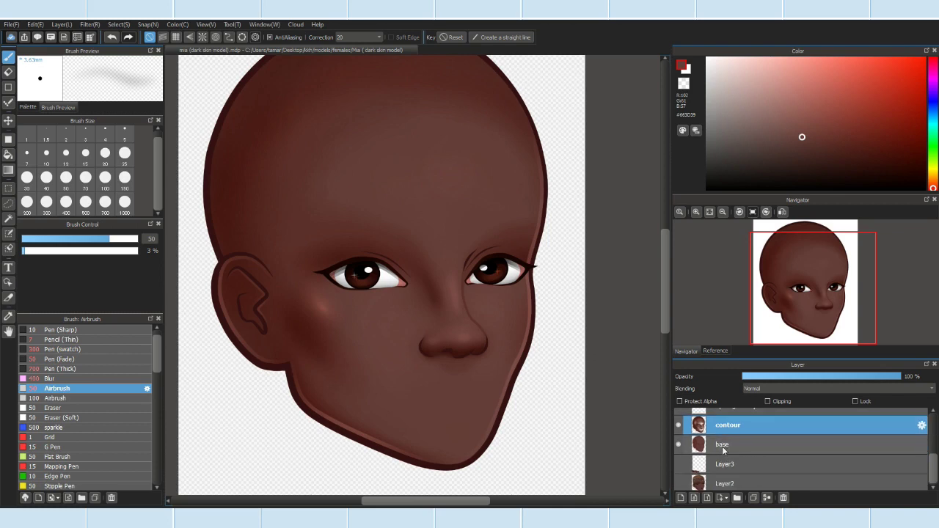
click(767, 497)
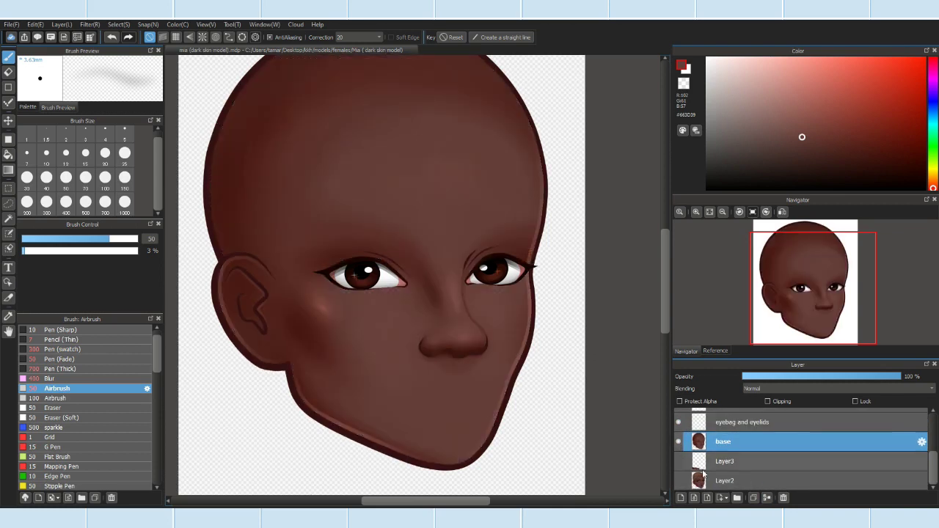
Step: On the eyebag and eyelids layer, paint the far eye's upper lid with Pen (Fade), size 70, 100% opacity, in a brown sampled from the Layer3 swatches
click(742, 422)
scroll(741, 433, up, 2)
scroll(514, 253, up, 1)
click(8, 316)
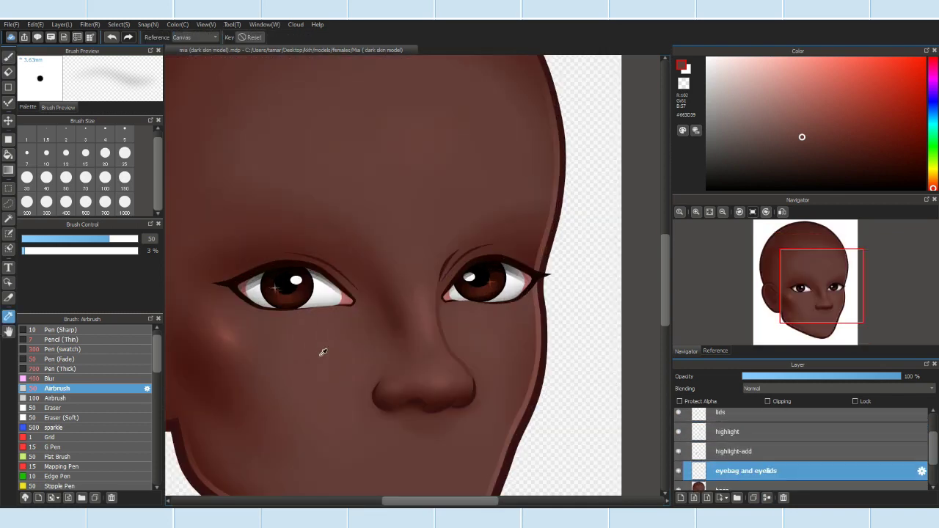
click(8, 57)
scroll(411, 279, down, 3)
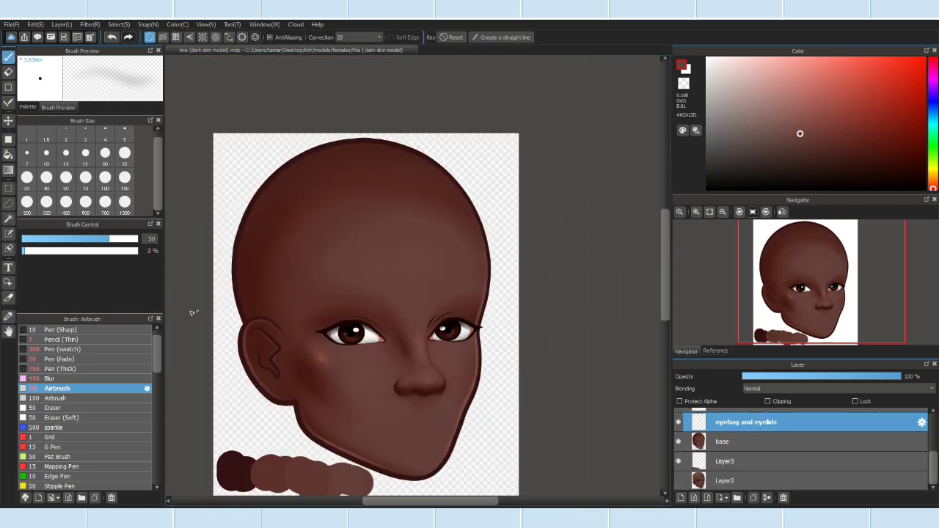
click(58, 358)
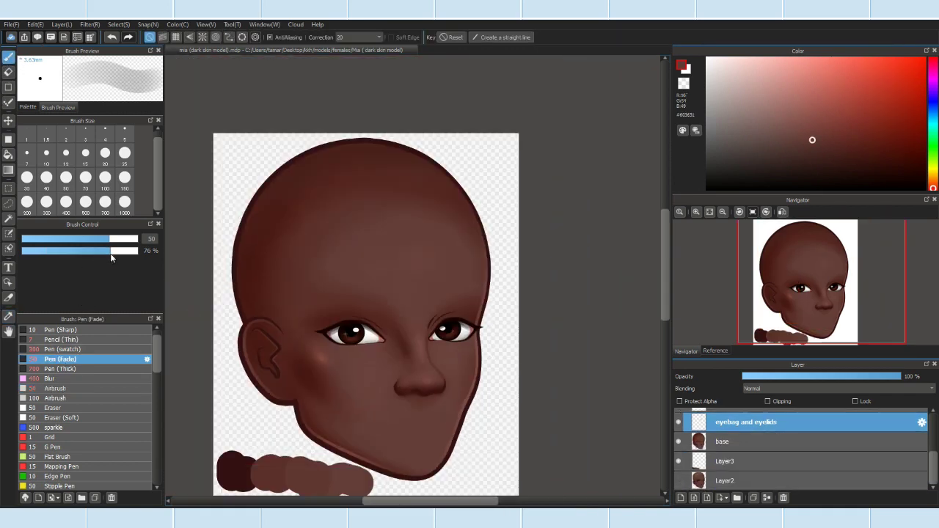
scroll(504, 319, up, 4)
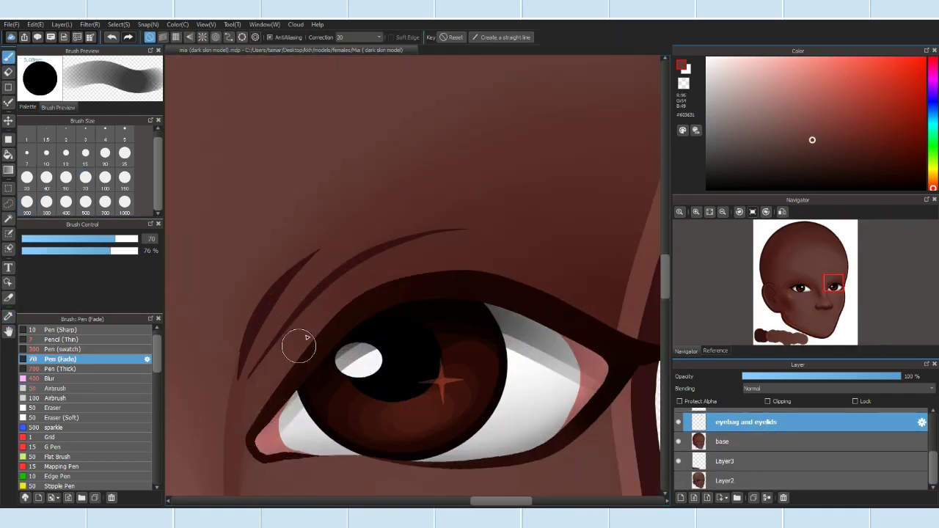
drag(110, 250, 160, 257)
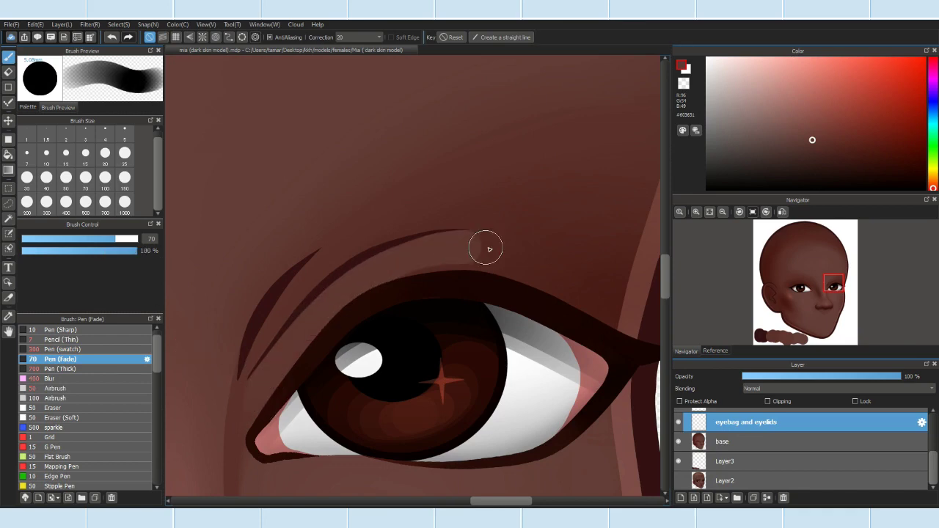
scroll(301, 339, up, 2)
Step: Clean up the painted lid colour around the far eye's crease with a size 40 eraser
click(8, 74)
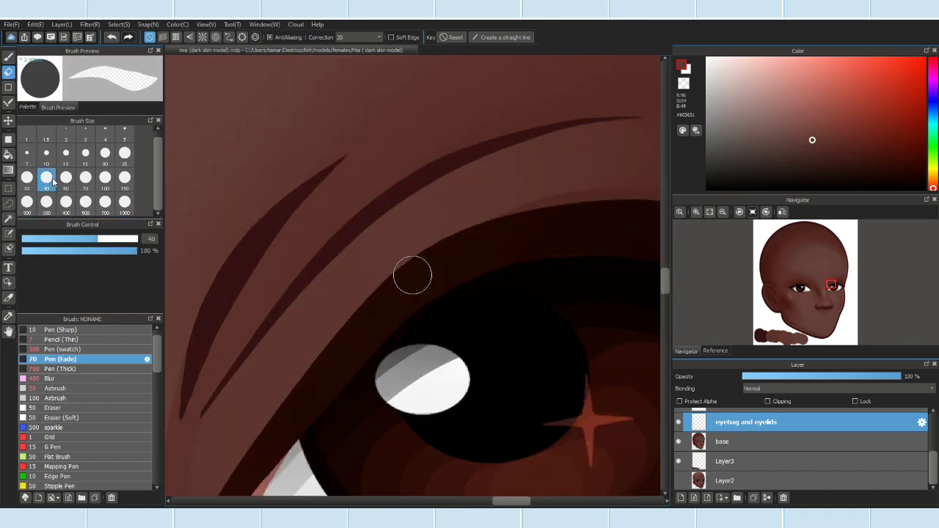
click(8, 57)
scroll(455, 199, down, 3)
scroll(414, 273, up, 2)
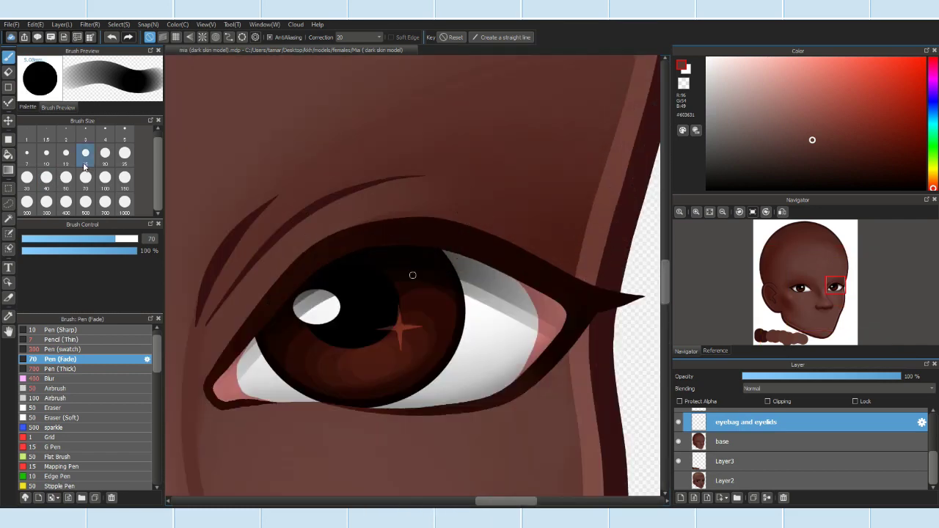
Step: Extend the far eye's lid colour toward the outer corner with a soft Pen (Fade) at size 150
drag(526, 236, 409, 205)
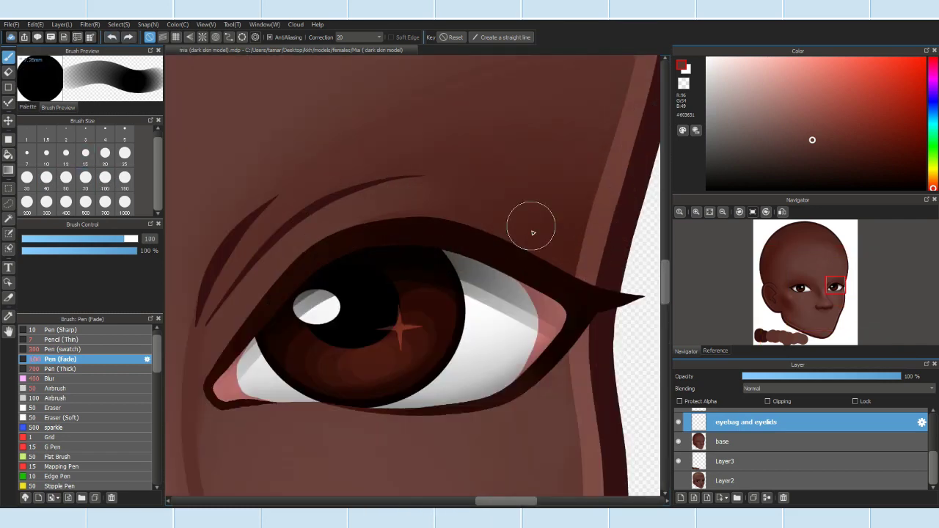
key(bracketright)
key(bracketright)
key(bracketright)
key(ctrl+z)
key(ctrl+y)
key(ctrl+z)
scroll(628, 167, down, 4)
scroll(580, 202, up, 5)
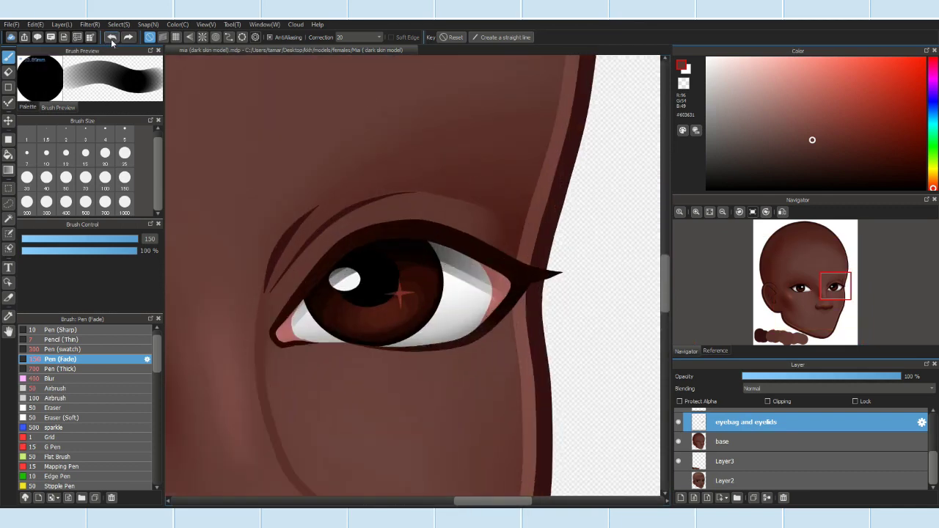
drag(493, 283, 416, 243)
key(ctrl+z)
Step: Trim the upper outer edge of the far eye's lid colour with the eraser, using a curve guide and a size 4 tip
key(e)
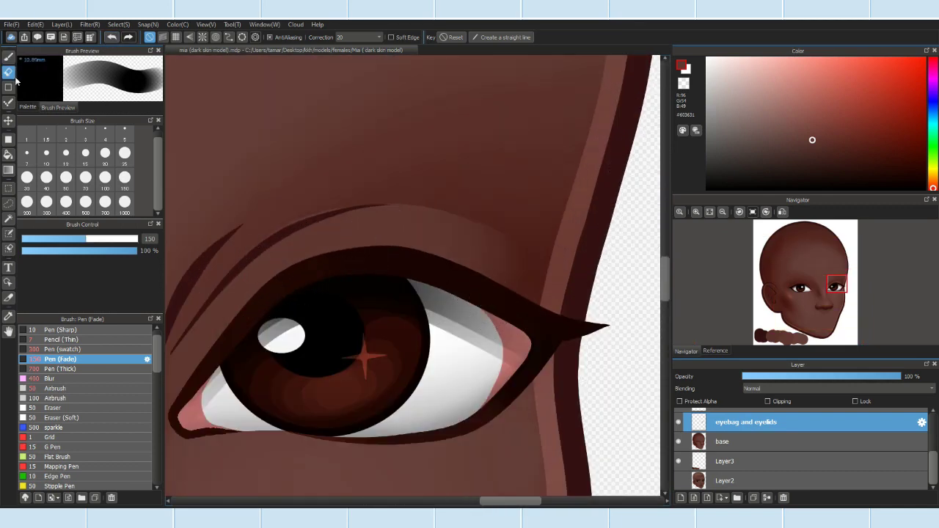
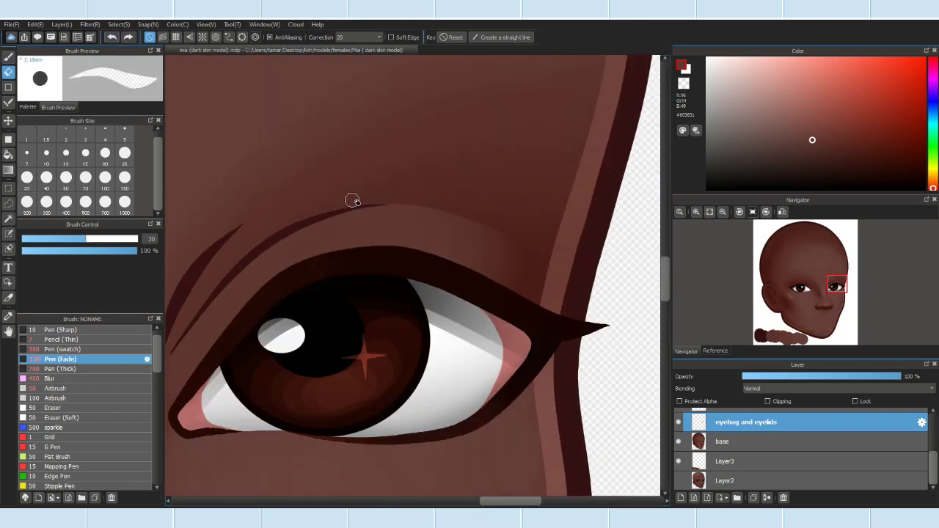
scroll(231, 234, down, 2)
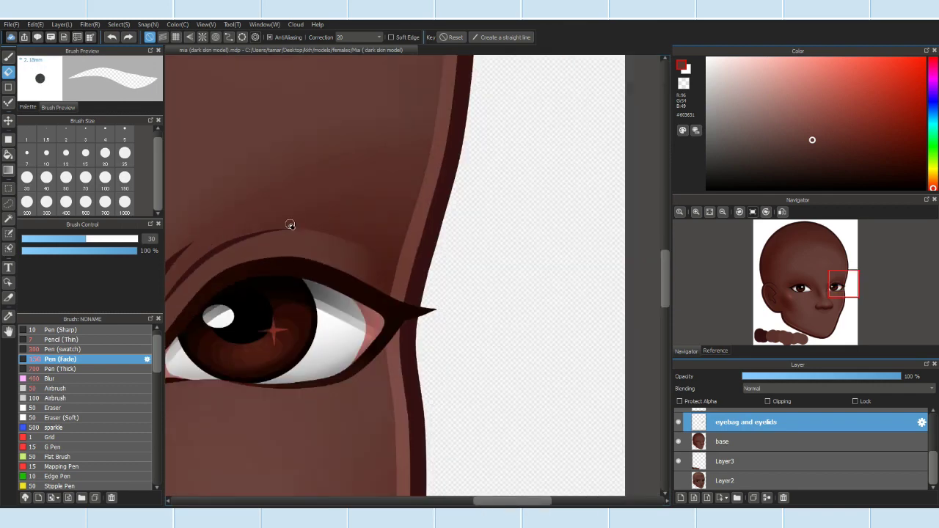
scroll(338, 224, up, 3)
click(229, 37)
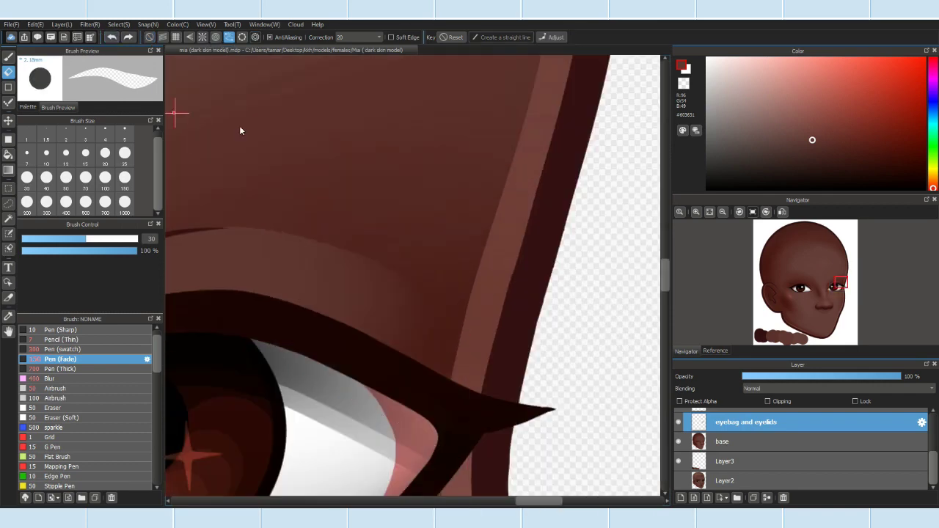
double_click(426, 292)
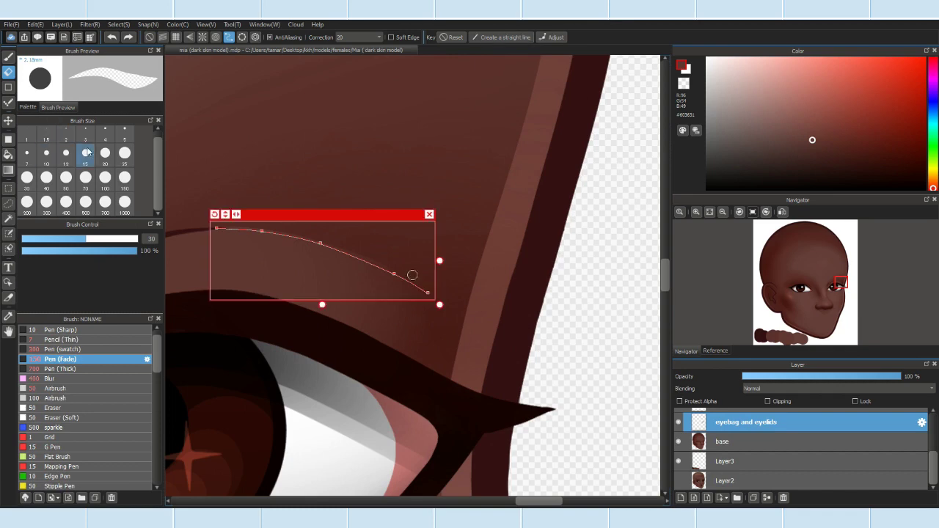
click(430, 215)
scroll(246, 228, up, 2)
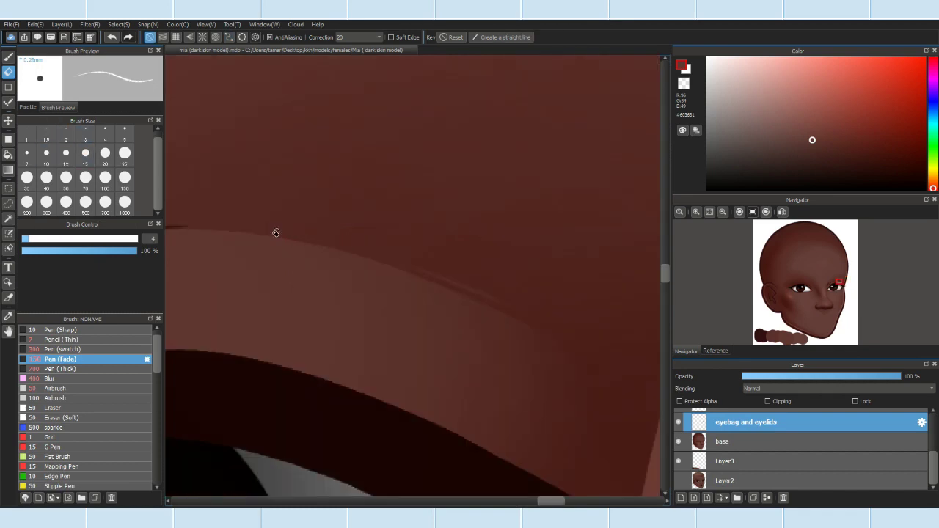
scroll(423, 271, down, 3)
Step: On the lids layer, lasso the near eye's crease line and adjust its placement with a transform
key(b)
scroll(325, 197, up, 4)
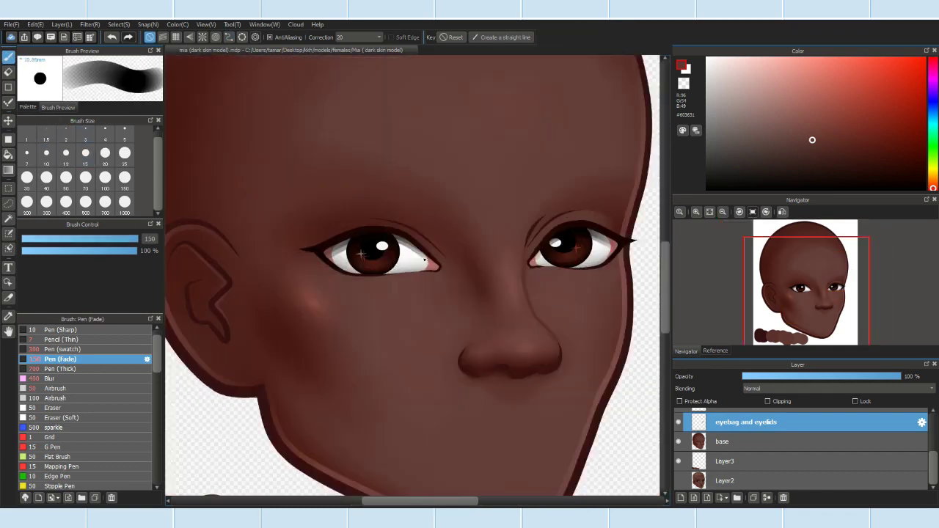
click(67, 177)
scroll(486, 178, up, 1)
scroll(800, 455, up, 2)
click(721, 456)
click(8, 203)
mouse_move(286, 180)
mouse_down()
mouse_move(325, 213)
mouse_move(283, 187)
mouse_up()
key(ctrl+t)
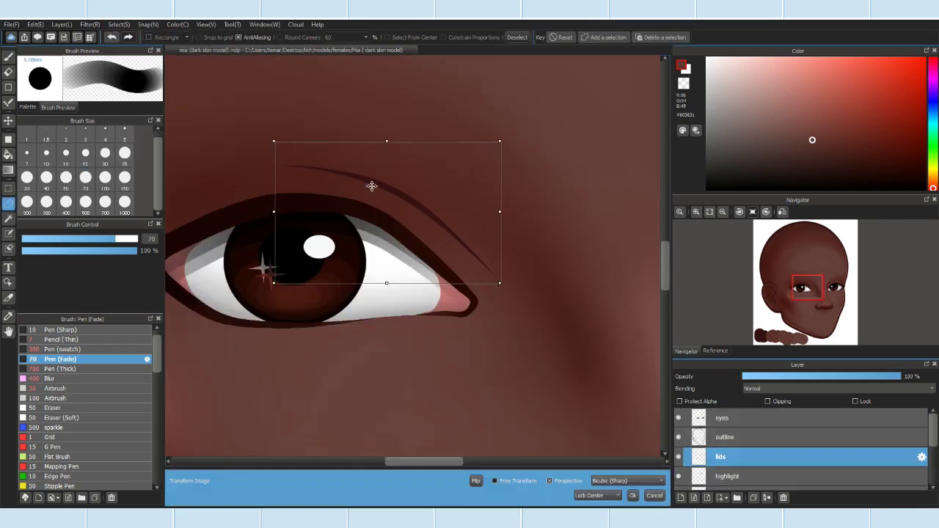
scroll(450, 149, down, 2)
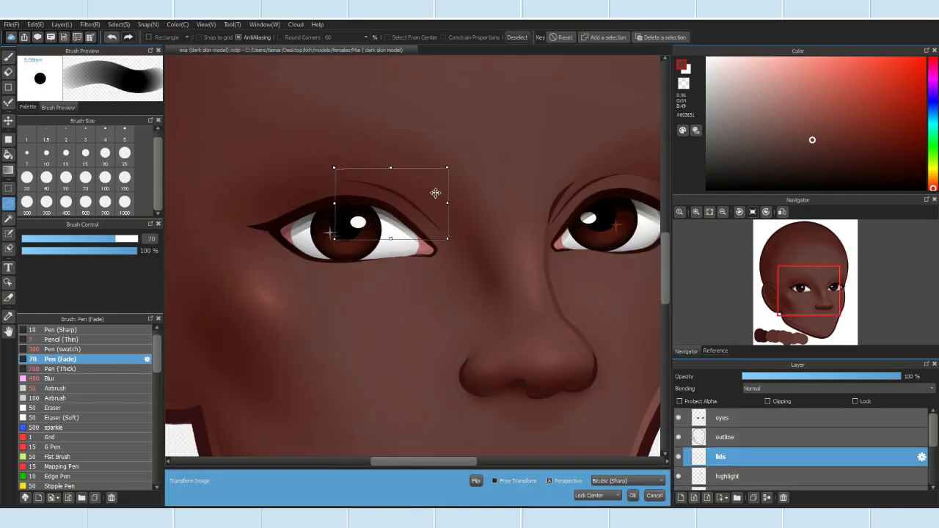
click(632, 496)
scroll(440, 257, down, 2)
scroll(440, 257, down, 2)
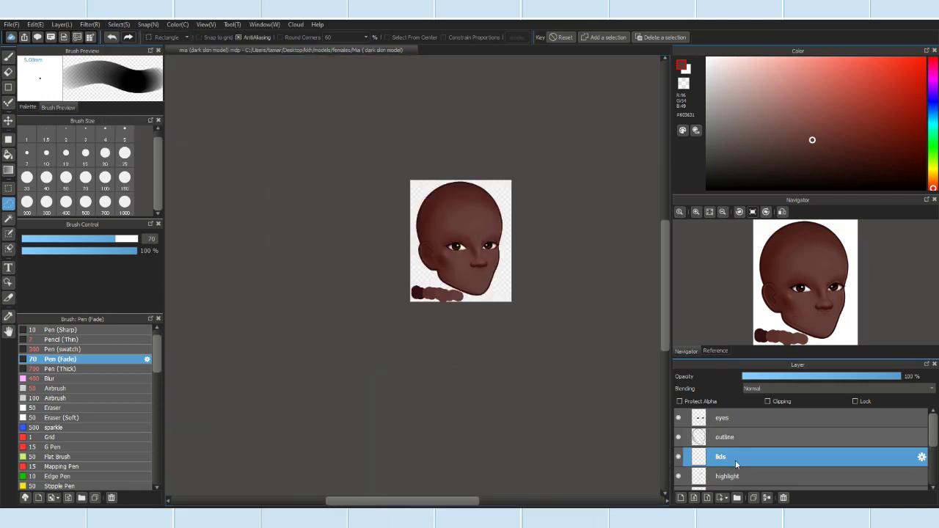
Step: On the eyebag and eyelids layer, paint the near eye's upper lid up to its crease with Pen (Fade) at size 150
scroll(800, 448, down, 2)
click(738, 454)
click(10, 59)
scroll(382, 274, up, 8)
key(bracketright)
key(bracketright)
scroll(413, 272, up, 3)
scroll(231, 289, down, 2)
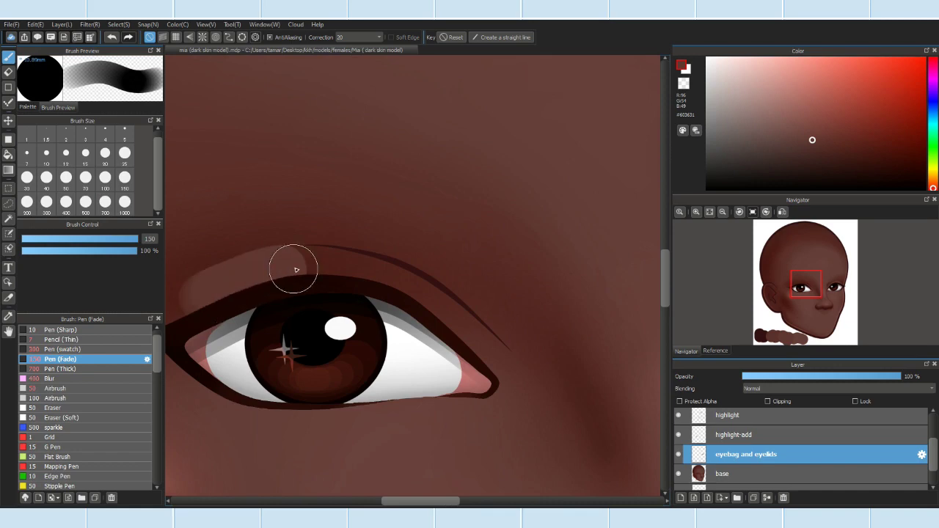
key(ctrl+z)
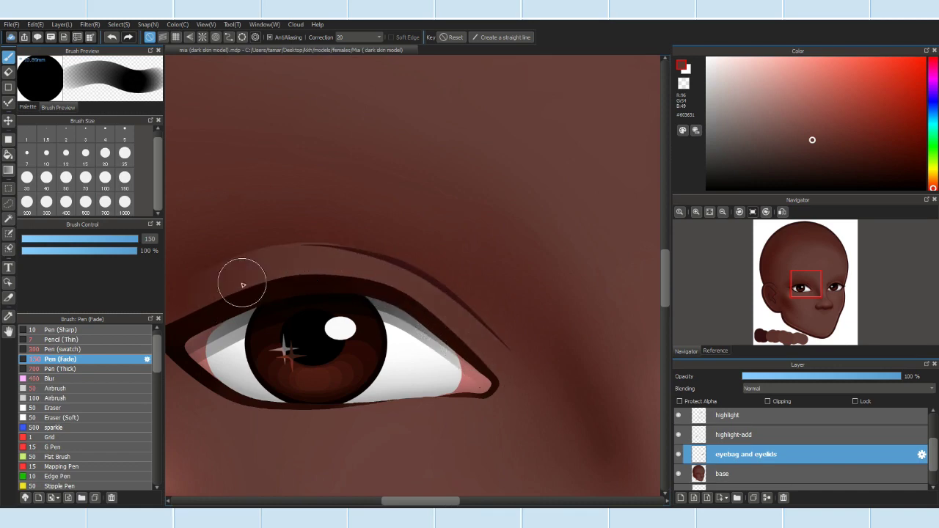
scroll(494, 370, down, 4)
scroll(444, 170, up, 4)
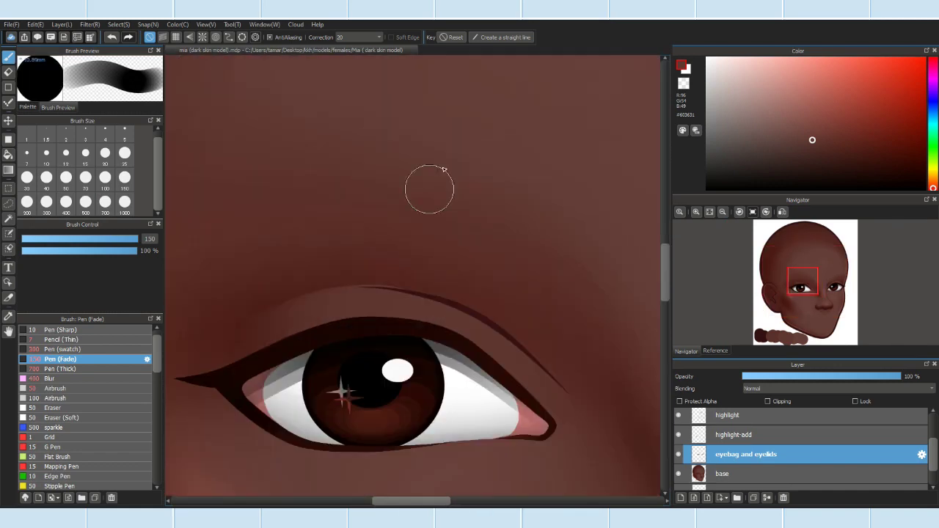
Step: Erase the near eye's crease line from the lids layer with a size 70 eraser
scroll(405, 282, down, 4)
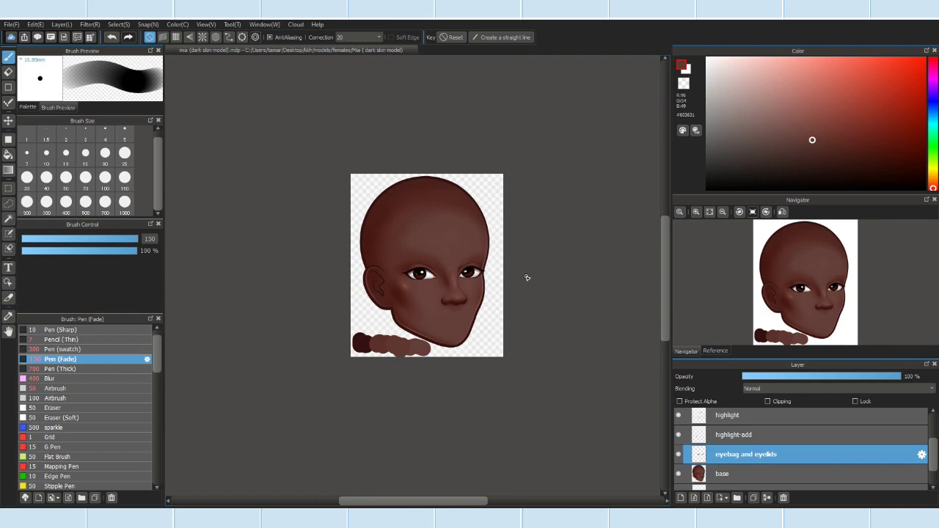
scroll(526, 278, up, 4)
scroll(623, 337, down, 3)
scroll(440, 279, up, 4)
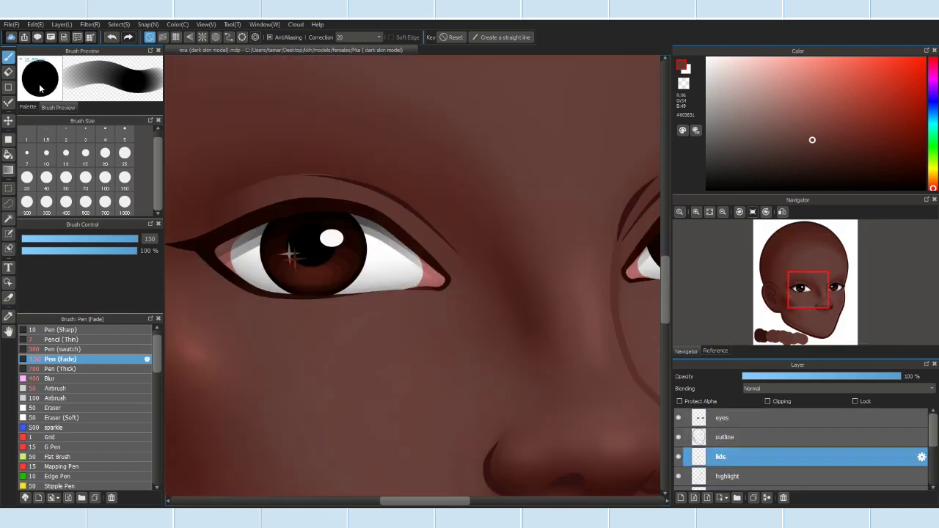
key(e)
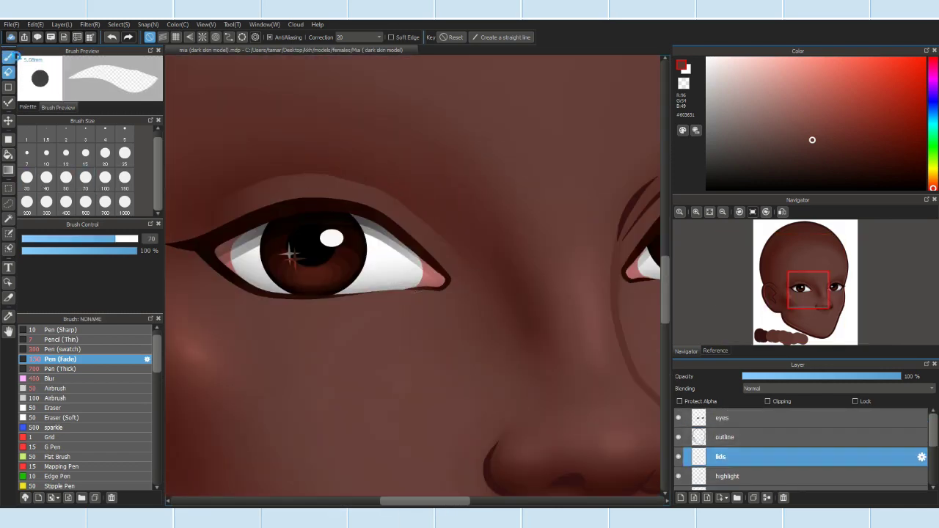
Step: Place a five-point curve snap guide along the near eye's upper lid crease on the lids layer, and adjust its position and size
click(11, 56)
click(453, 249)
click(405, 201)
click(367, 180)
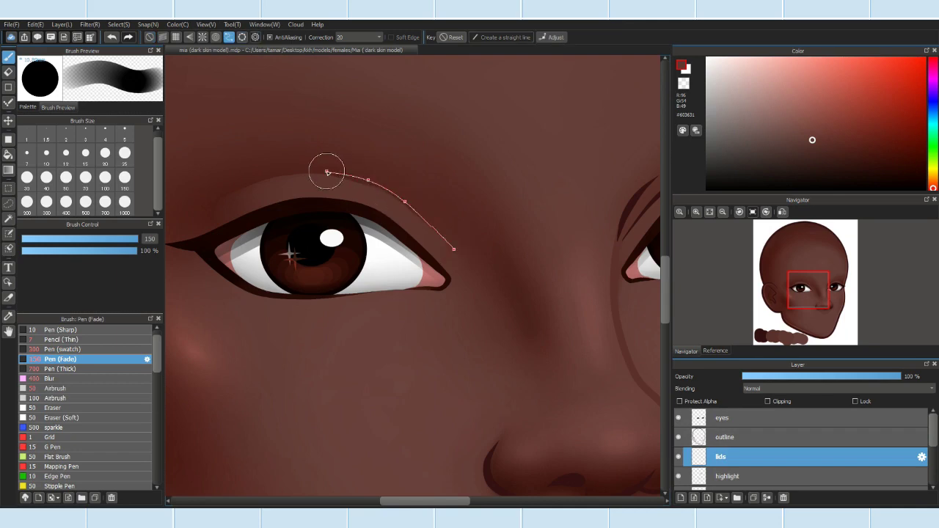
double_click(283, 174)
scroll(457, 132, up, 1)
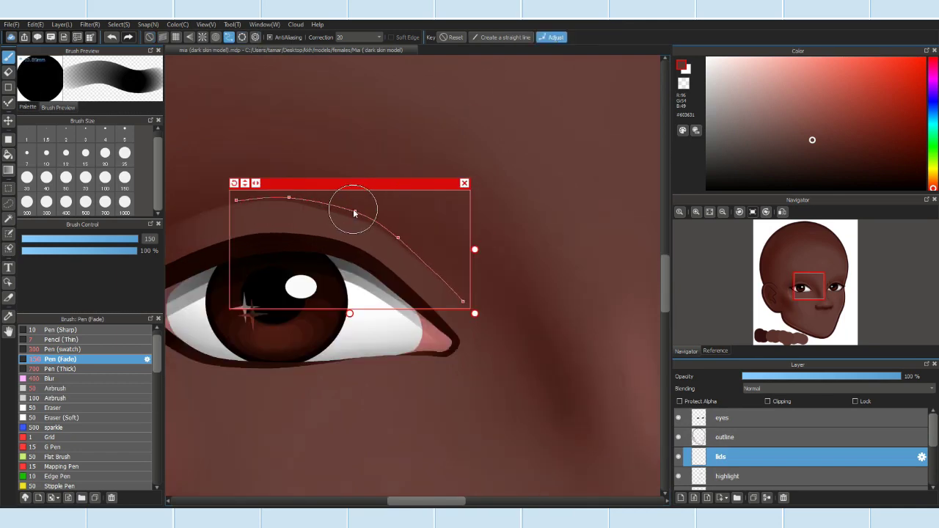
drag(348, 185, 346, 187)
drag(461, 308, 463, 308)
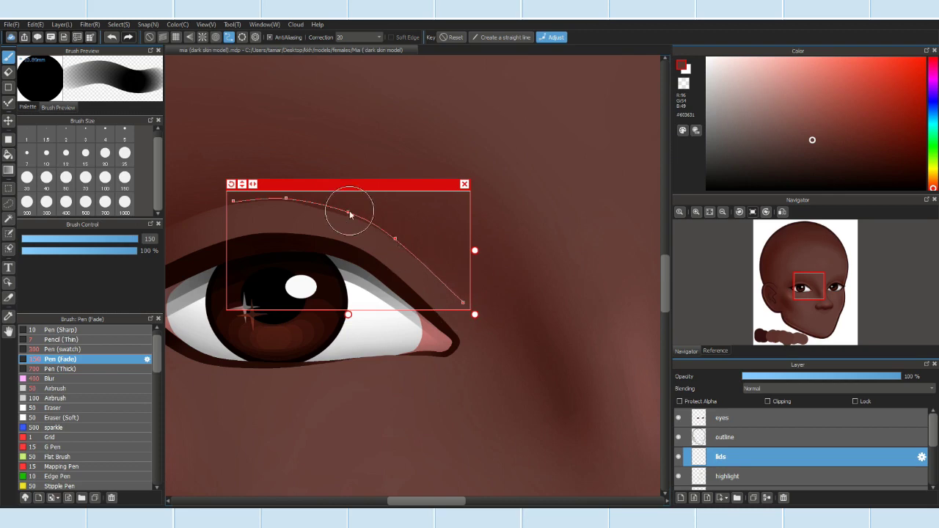
scroll(560, 144, down, 3)
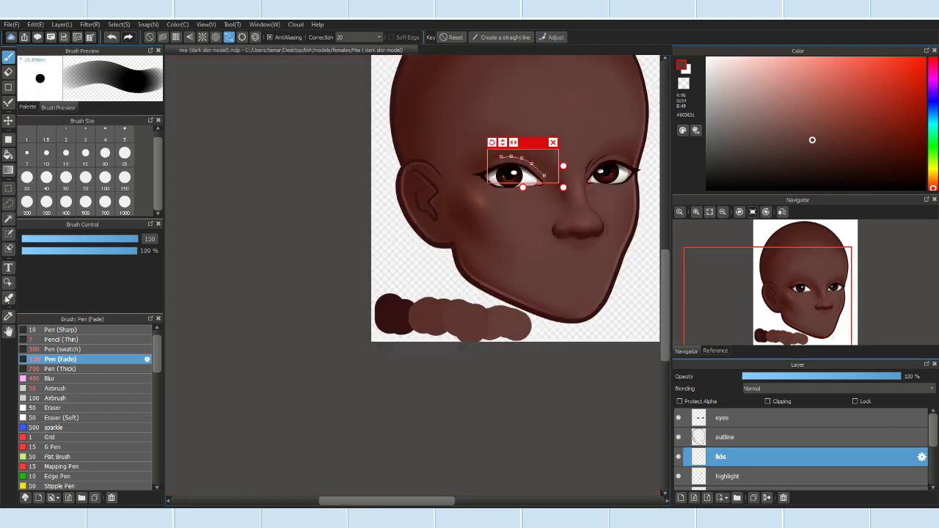
Step: Draw the near eye's crease line along the curve guide with Pen (Sharp) at size 20 in dark brown #341012
click(62, 329)
scroll(573, 161, up, 4)
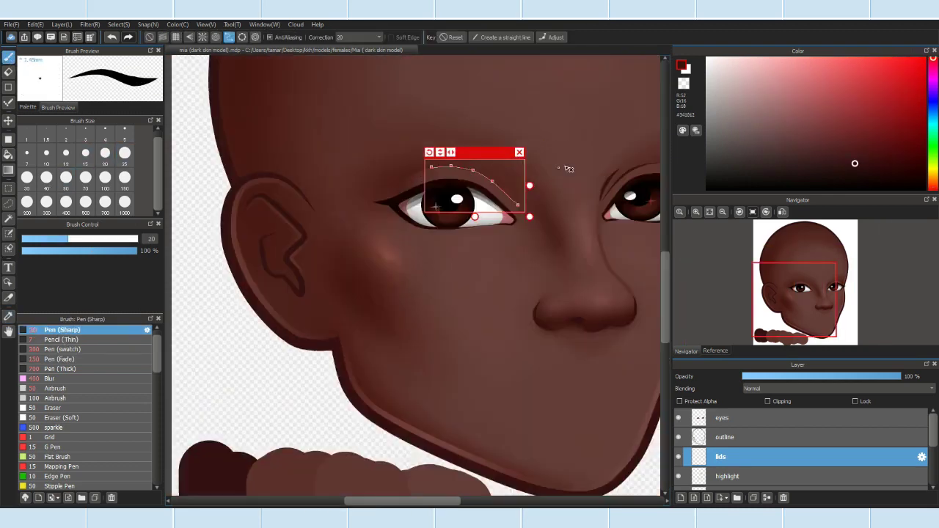
scroll(360, 118, up, 2)
click(625, 224)
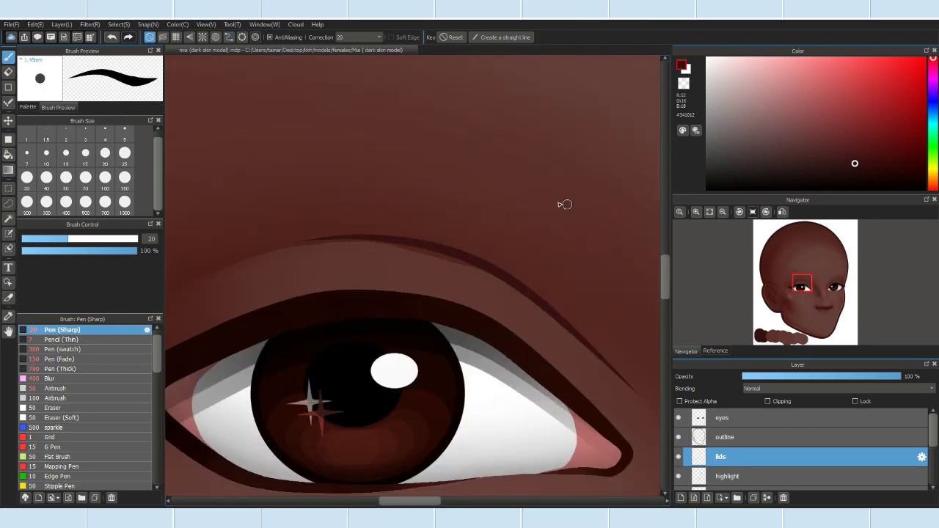
click(147, 25)
click(163, 116)
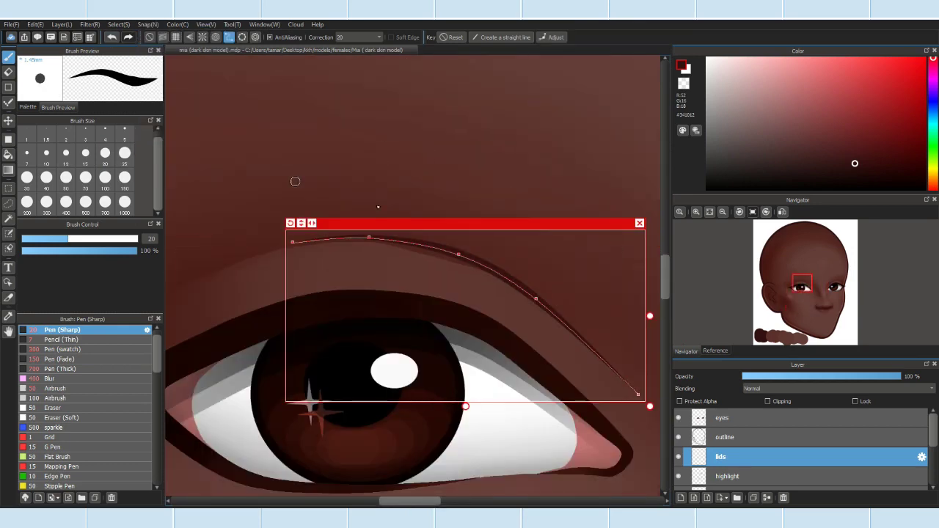
scroll(622, 217, down, 3)
scroll(622, 217, up, 5)
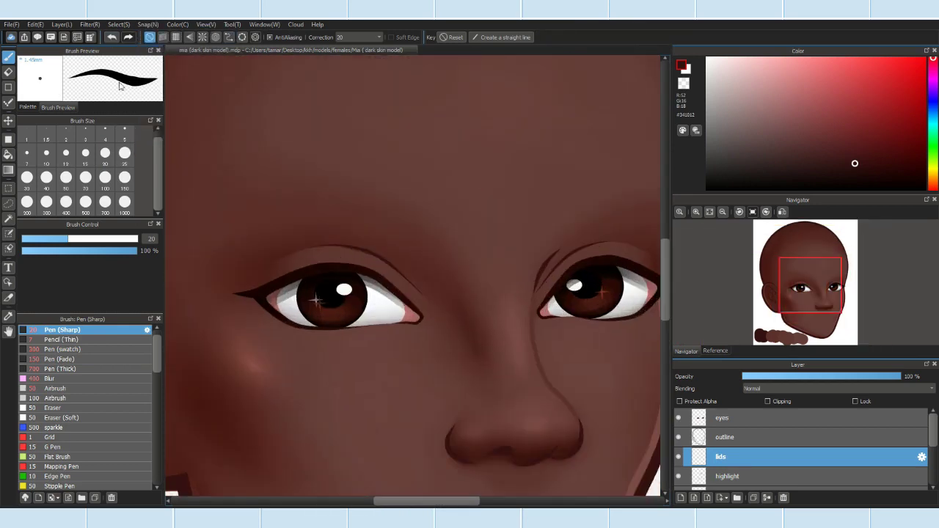
Step: Reposition the curve guide over the near eye's upper lid, redraw the crease line along it, and turn snapping off
drag(307, 243, 430, 307)
scroll(331, 217, up, 2)
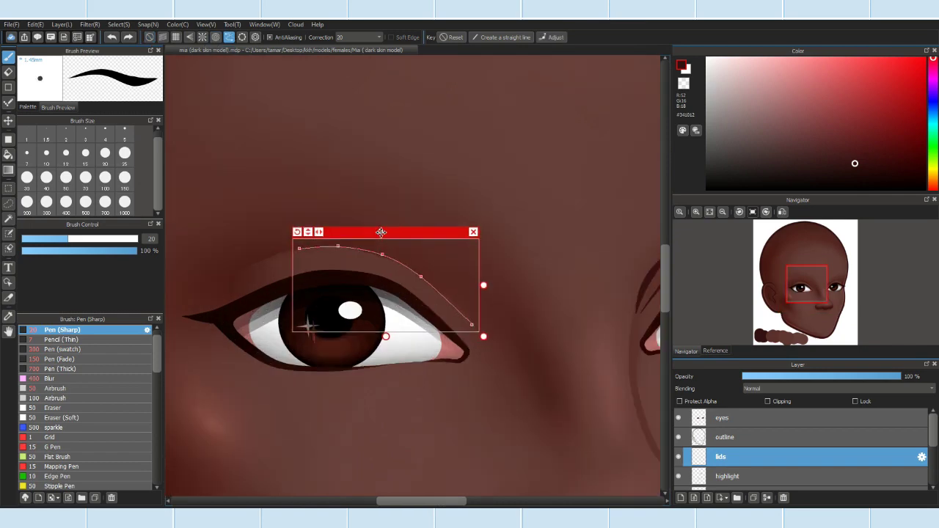
click(147, 24)
click(174, 143)
scroll(452, 238, down, 5)
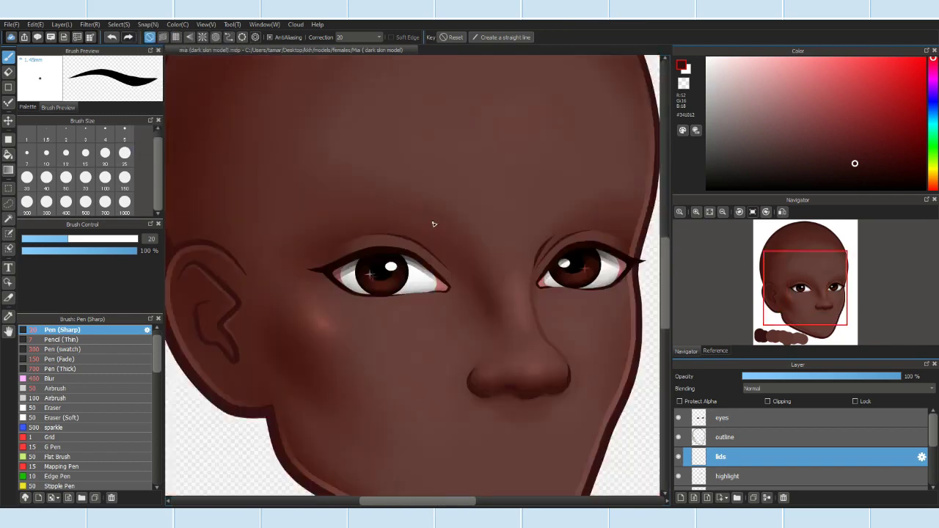
scroll(449, 220, up, 5)
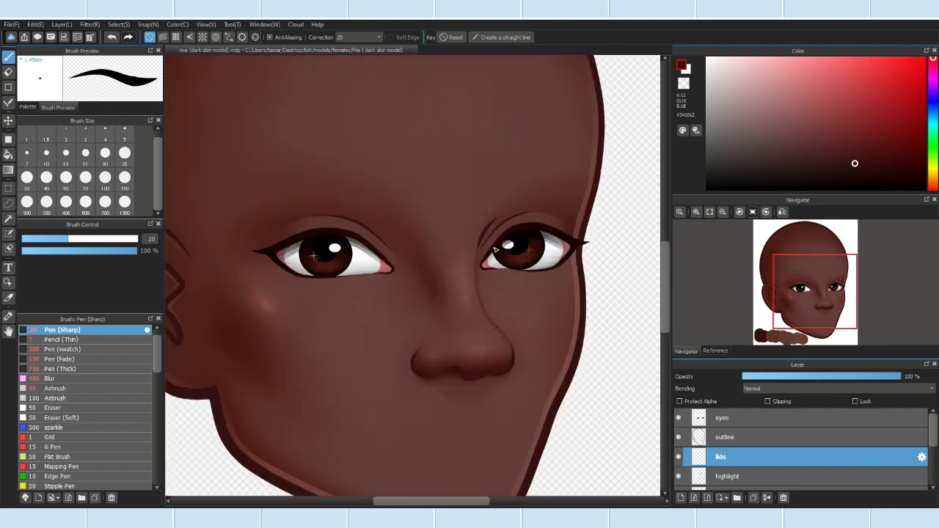
Step: On the eyebag and eyelids layer, extend the near eye's lid colour toward its outer corner with Pen (Fade) at size 150
scroll(454, 247, down, 5)
scroll(710, 469, down, 1)
click(718, 455)
scroll(307, 393, up, 2)
key(i)
click(312, 394)
click(11, 59)
scroll(370, 154, up, 3)
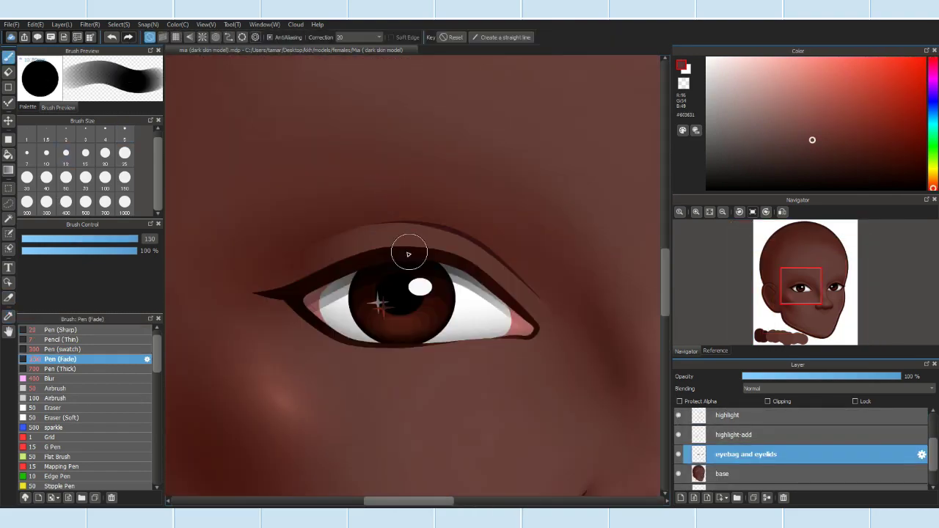
scroll(318, 265, up, 2)
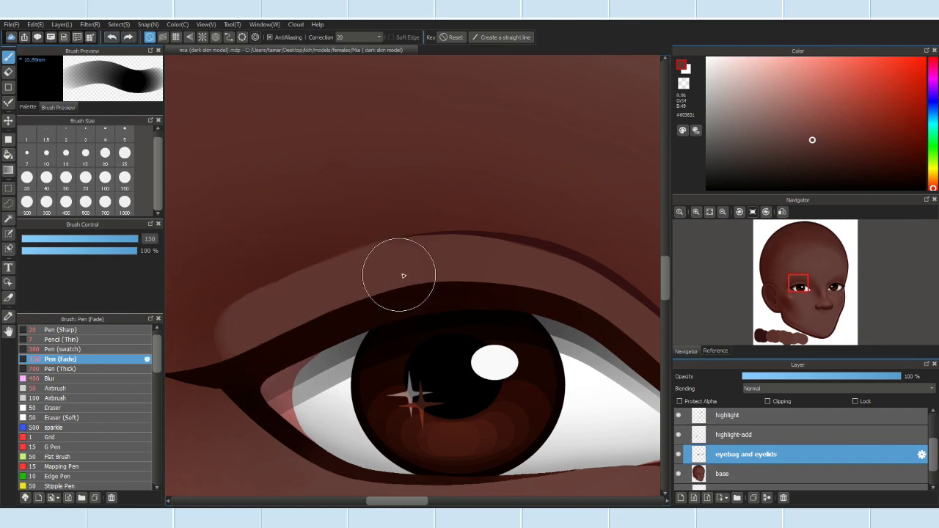
key(ctrl+0)
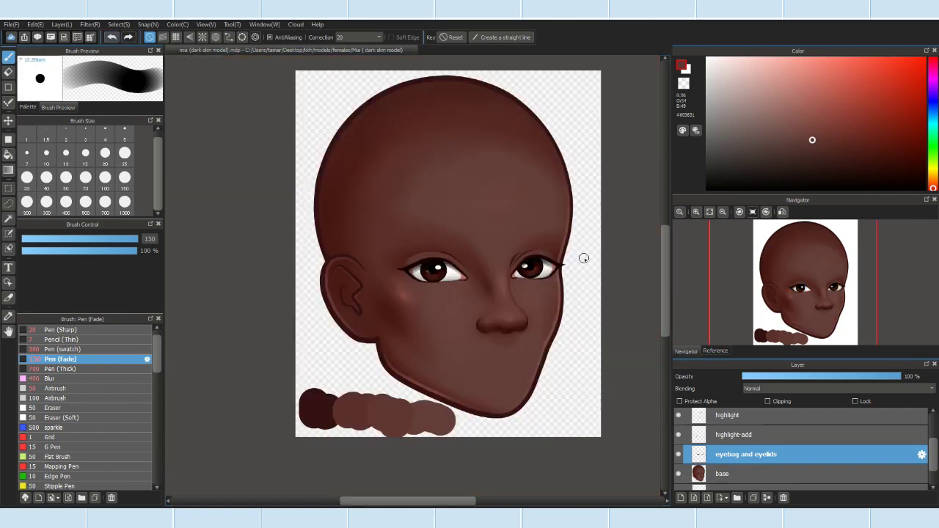
scroll(585, 259, up, 4)
scroll(455, 248, down, 4)
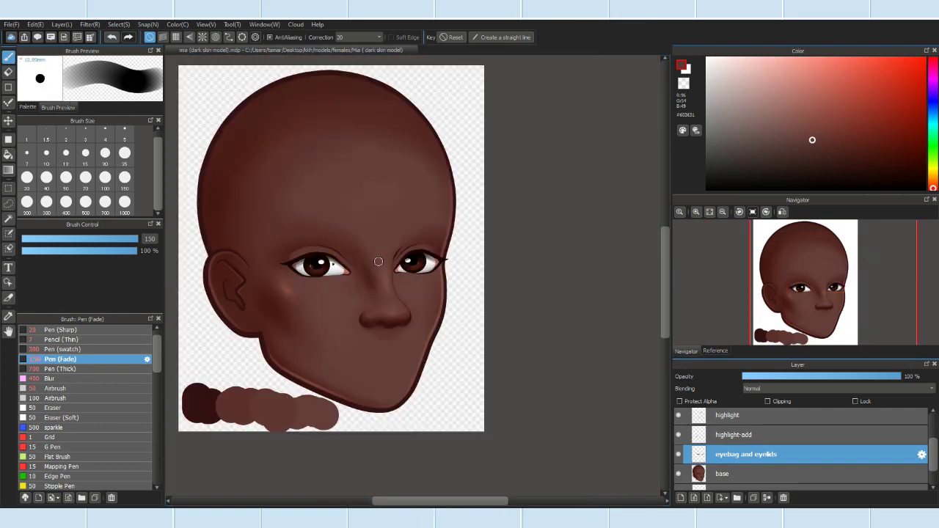
scroll(299, 252, up, 5)
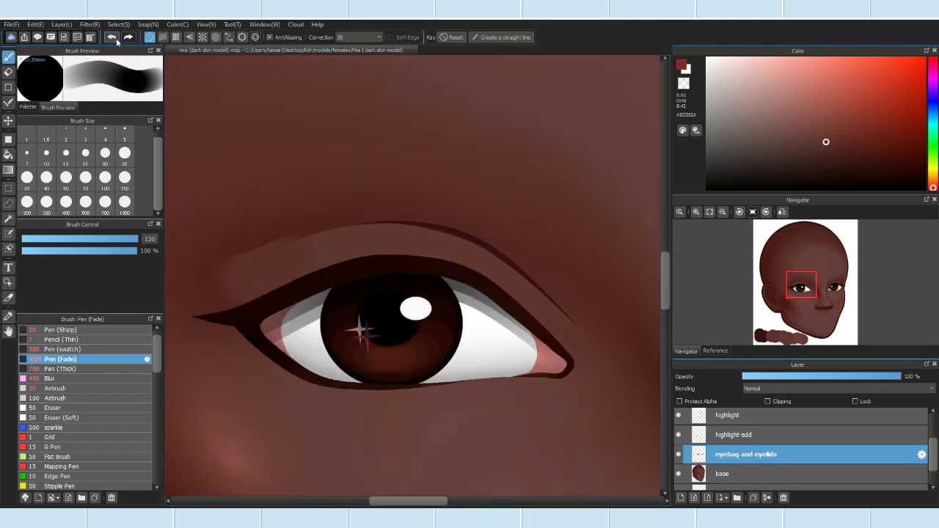
Step: Lower the pen opacity to 65% and shade the outer end of the near eye's upper lid with darker brown #4E1F19
click(98, 251)
scroll(286, 249, down, 3)
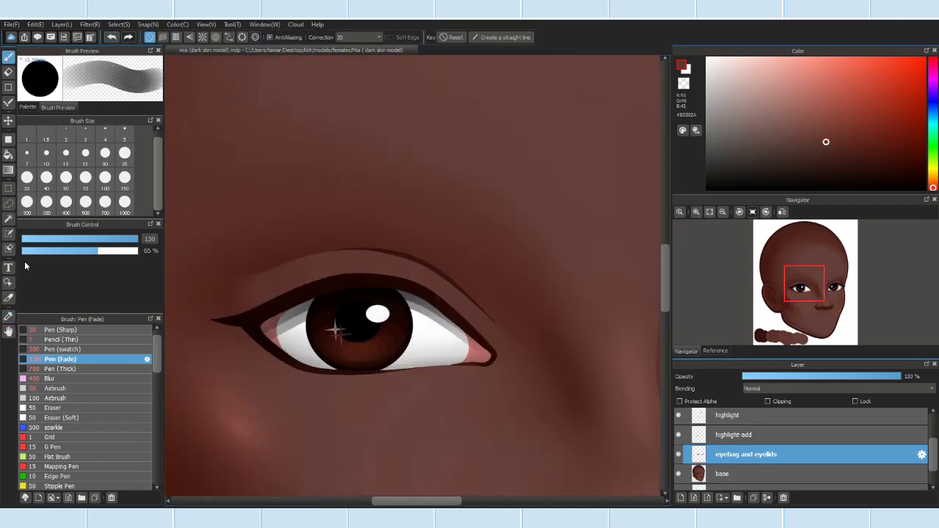
click(8, 297)
key(i)
key(b)
scroll(402, 273, up, 2)
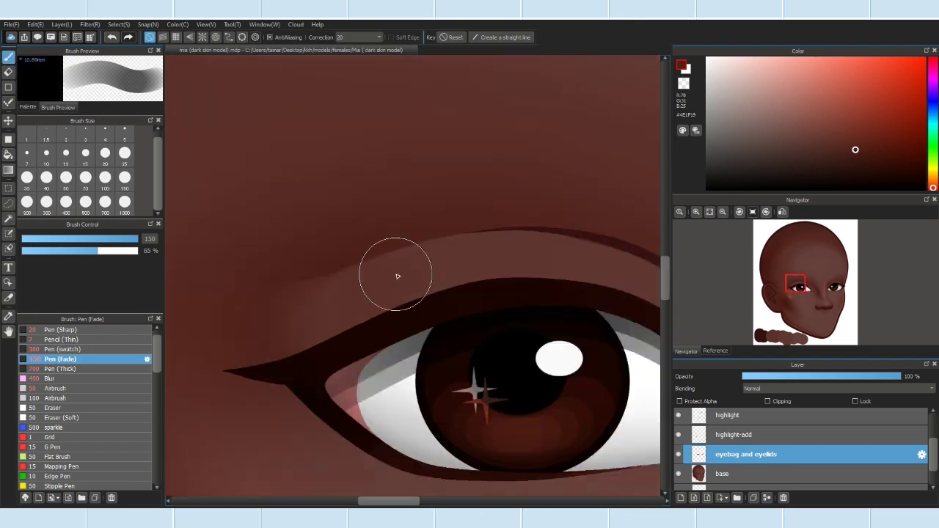
scroll(294, 306, down, 5)
scroll(322, 289, up, 2)
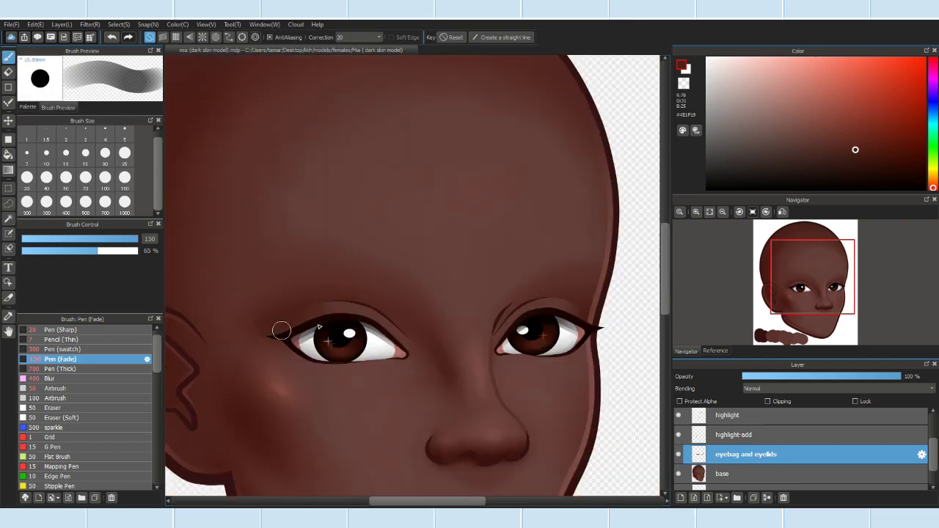
scroll(281, 329, up, 2)
Step: Soften the near eye's outer lid shading with the Blur brush at size 400
click(50, 379)
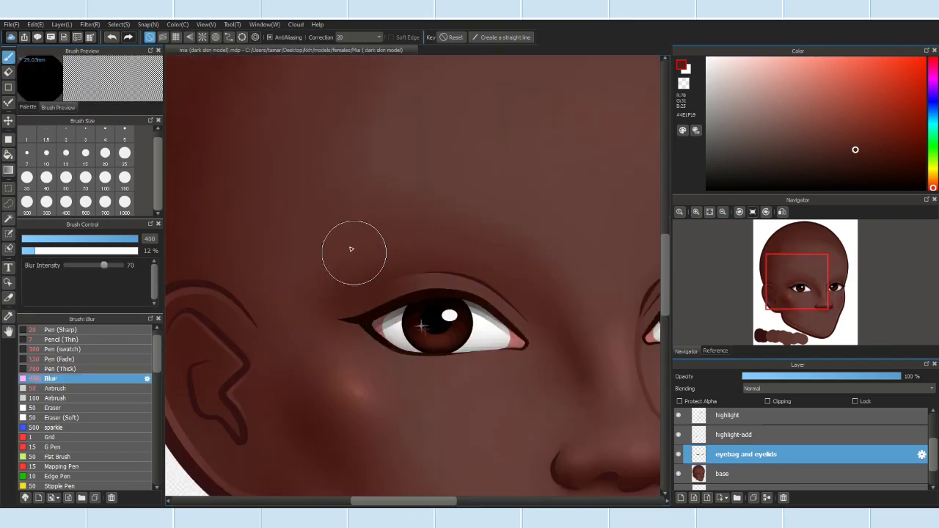
scroll(413, 189, down, 4)
key(b)
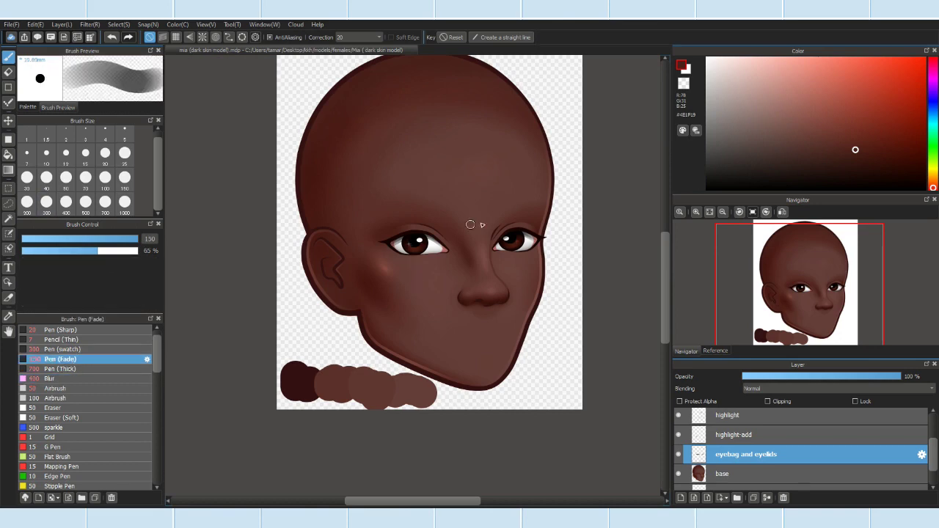
Step: Shade the outer end of the far eye's upper lid with Pen (Fade), and blend it with Blur at size 100
scroll(478, 224, up, 3)
scroll(520, 251, down, 1)
scroll(499, 277, up, 1)
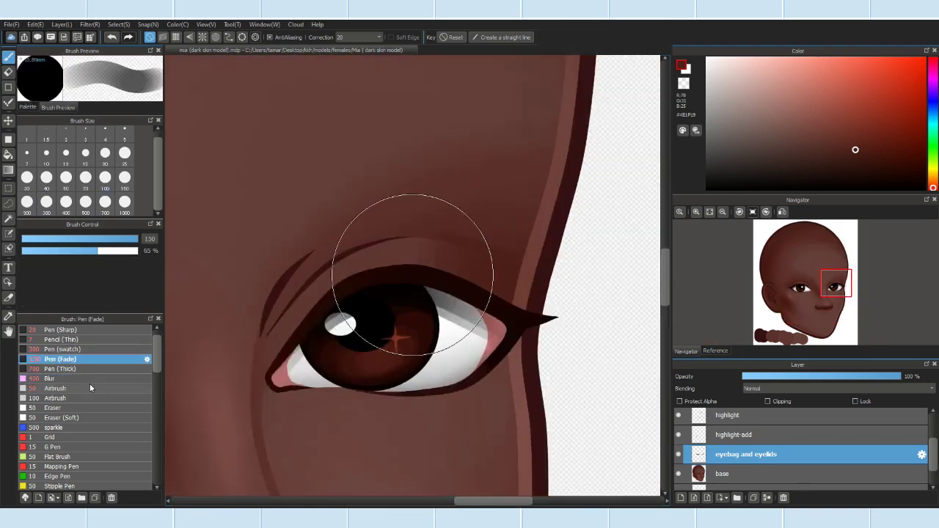
key(b)
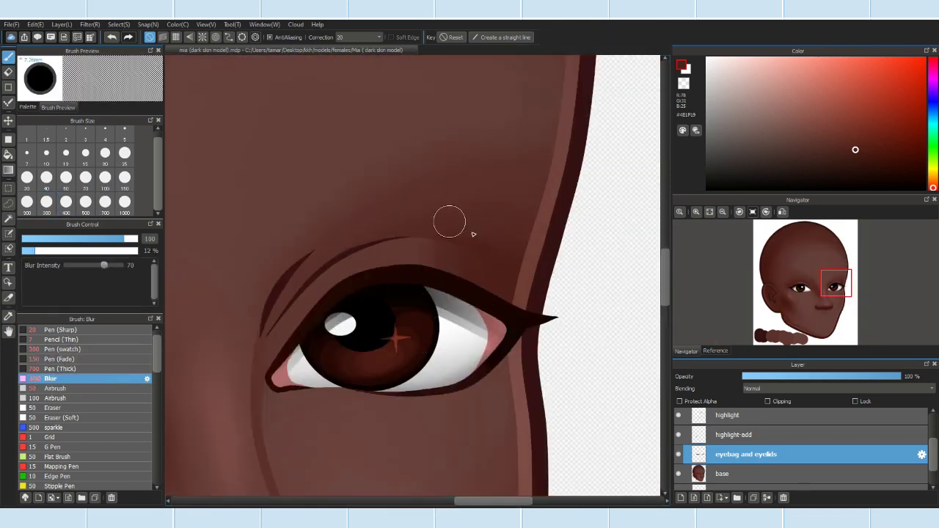
scroll(475, 216, down, 4)
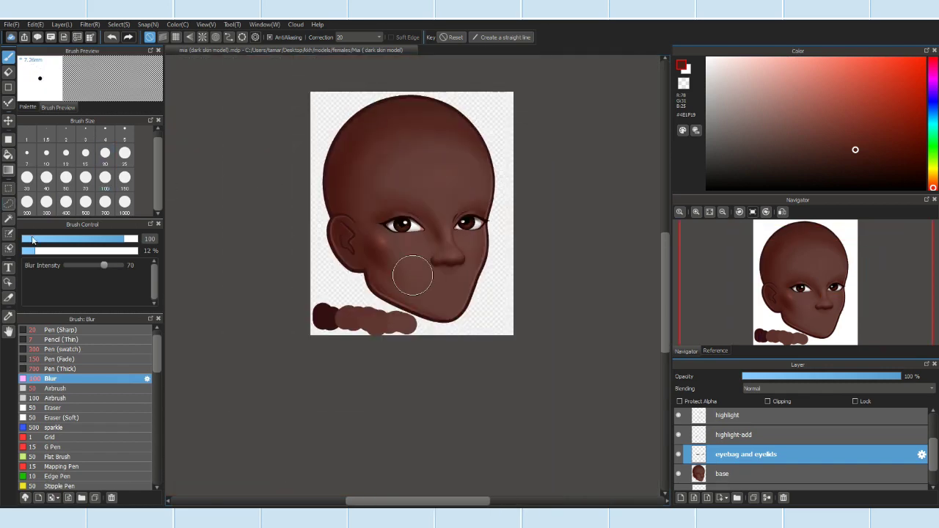
Step: Sample skin tone #643C38 and lighten the upper lids with Pen (Fade) at size 100
key(b)
scroll(189, 198, up, 2)
alt+click(328, 233)
scroll(328, 234, up, 3)
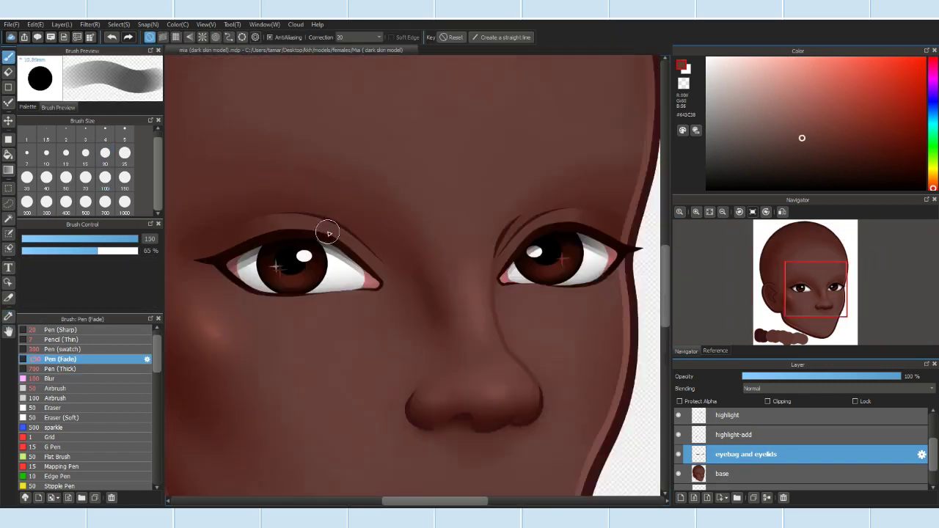
scroll(328, 234, up, 2)
click(85, 177)
scroll(243, 208, up, 2)
scroll(412, 276, down, 1)
scroll(403, 287, down, 3)
scroll(455, 283, up, 3)
scroll(551, 229, down, 3)
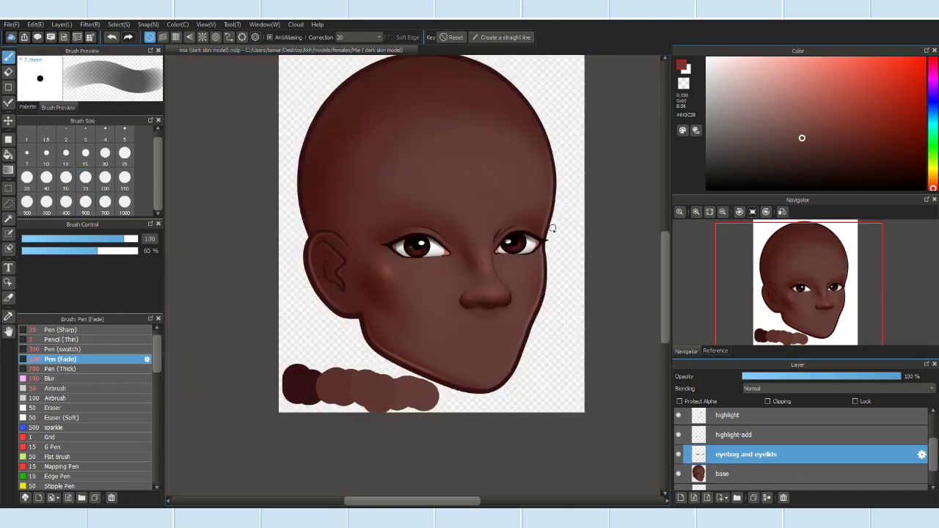
Step: Sample the lighter tone #7B4742 and lower the Pen (Fade) opacity to 38% for highlighting the lids
scroll(552, 229, up, 4)
scroll(516, 132, down, 4)
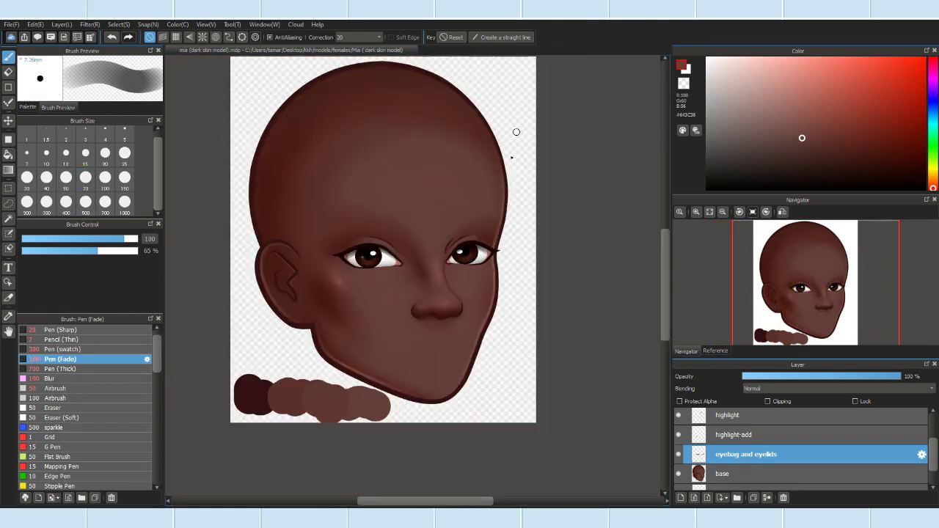
scroll(590, 237, up, 3)
scroll(557, 279, down, 1)
key(alt)
scroll(508, 332, up, 2)
scroll(508, 332, down, 4)
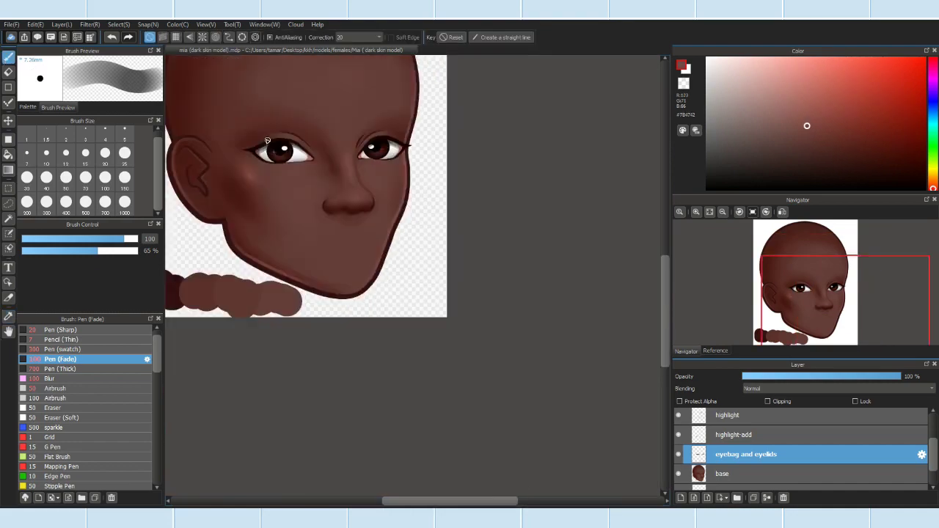
scroll(366, 151, up, 4)
scroll(404, 141, down, 3)
scroll(404, 140, up, 1)
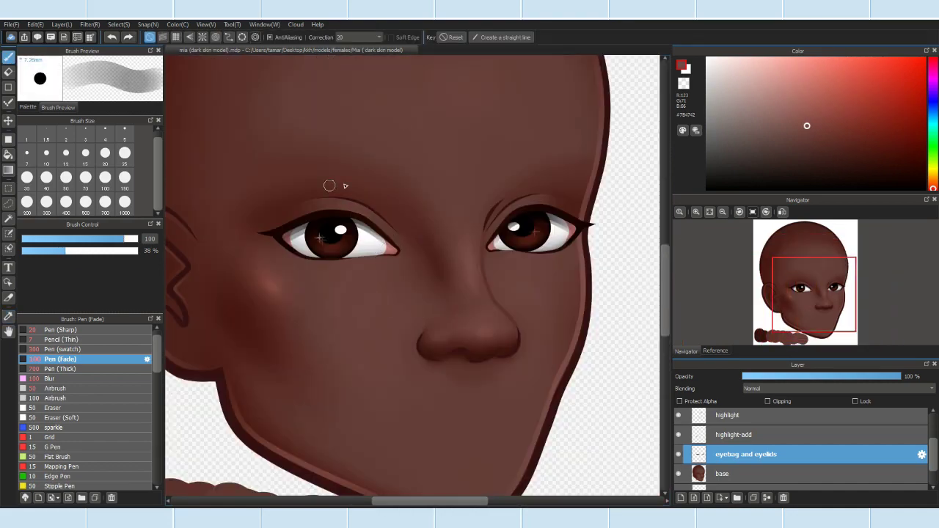
Step: Brush a soft highlight in #744944 along the near eye's upper lid with Pen (Fade) at size 100 and 38% opacity
scroll(345, 206, up, 3)
alt+click(336, 220)
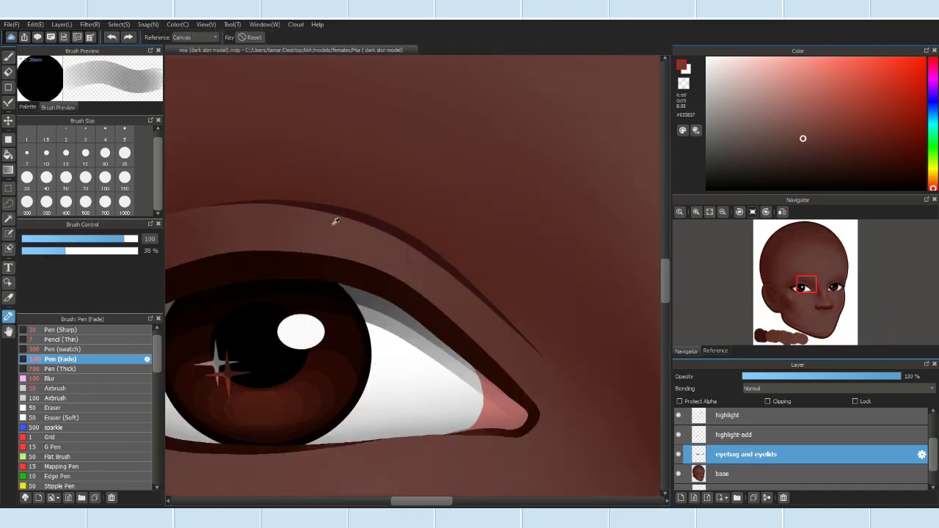
drag(383, 222, 321, 259)
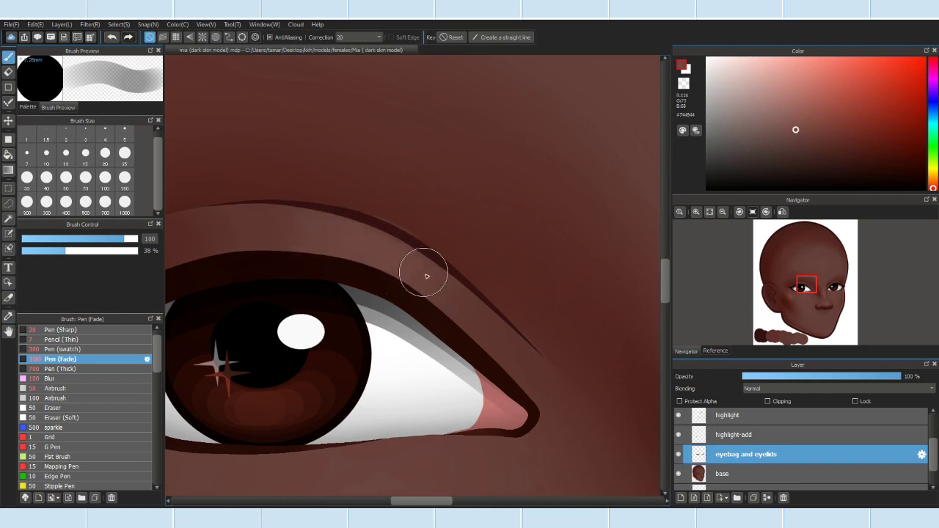
scroll(427, 276, down, 2)
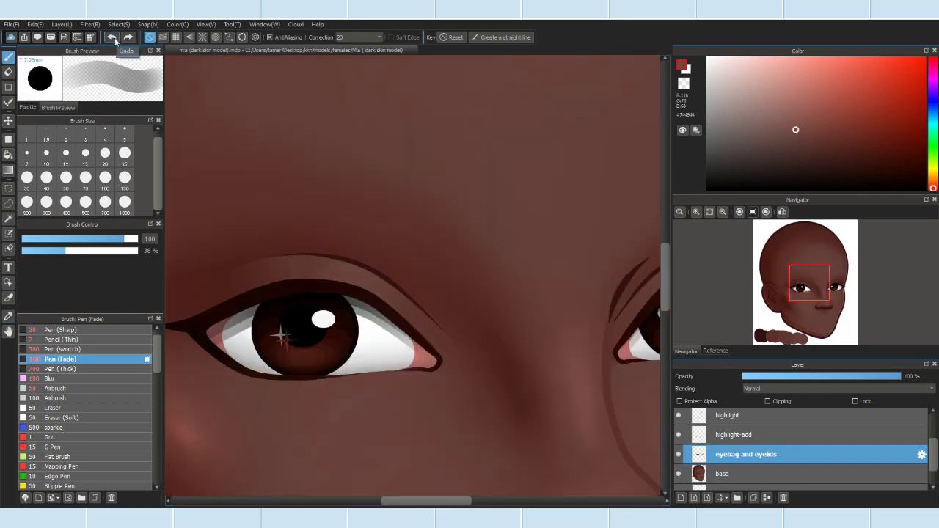
scroll(360, 258, up, 2)
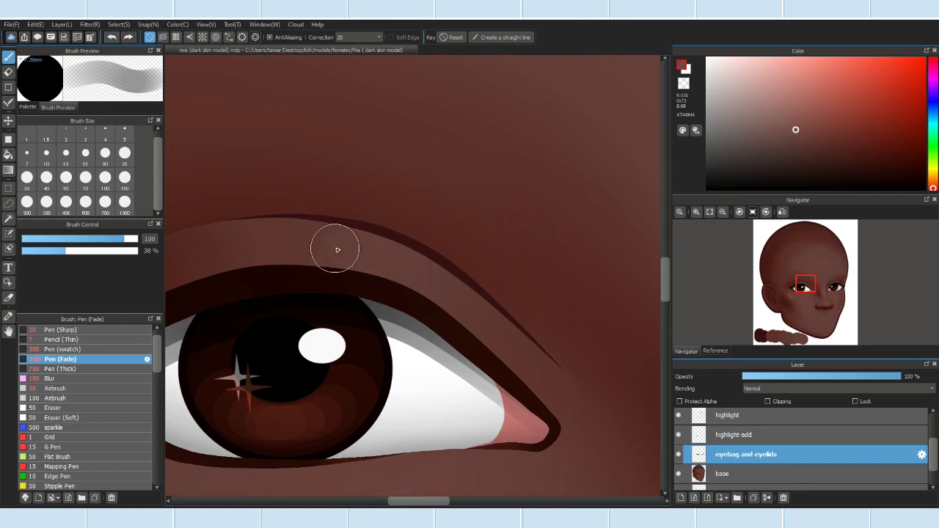
scroll(543, 248, down, 4)
scroll(560, 273, up, 5)
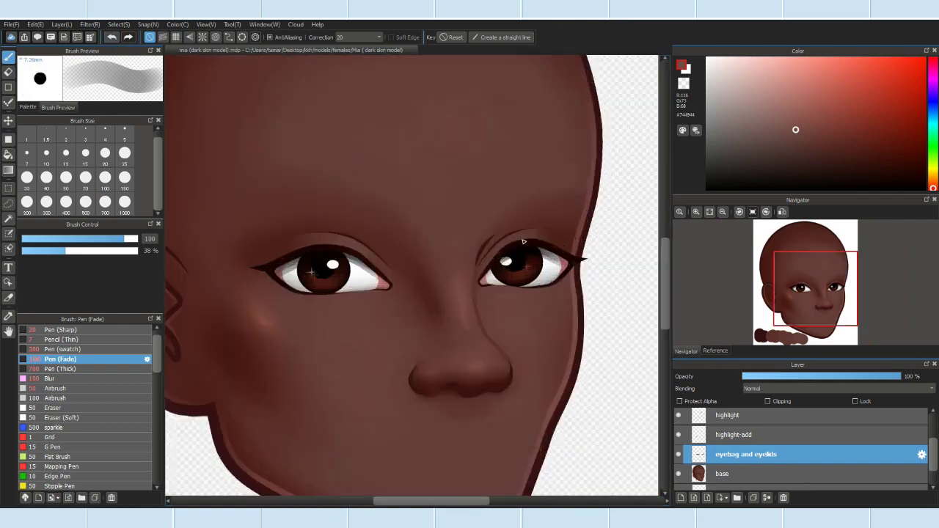
scroll(483, 311, down, 4)
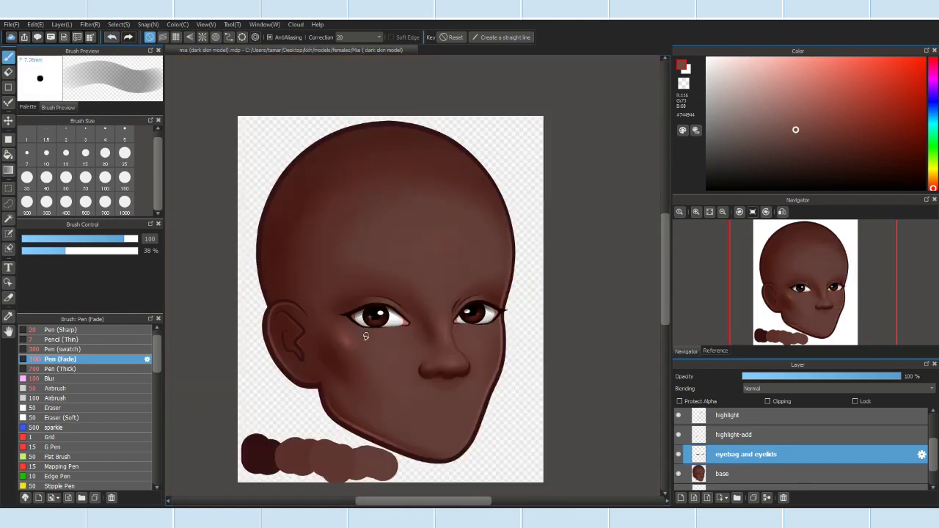
Step: Lay a curve snap guide just beneath the near eye's lower lid, running from the outer corner to the inner corner
scroll(424, 292, up, 1)
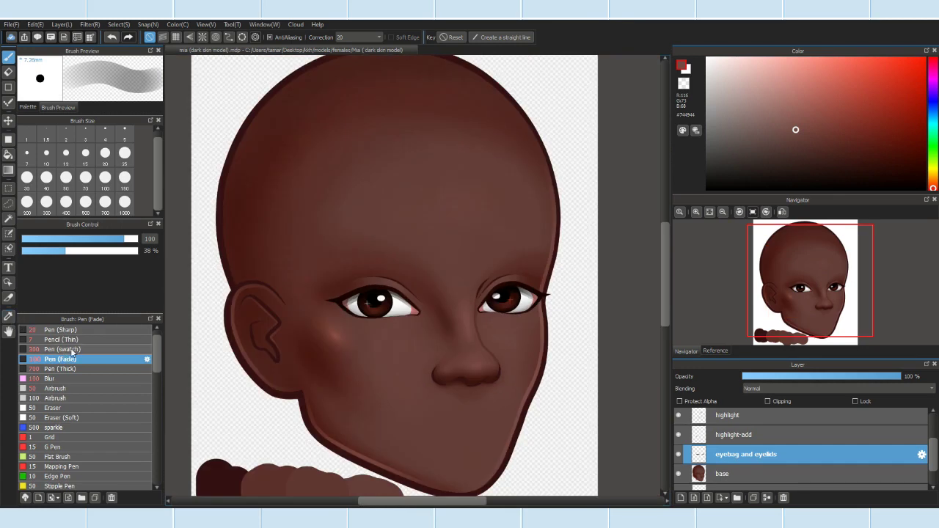
scroll(400, 311, up, 5)
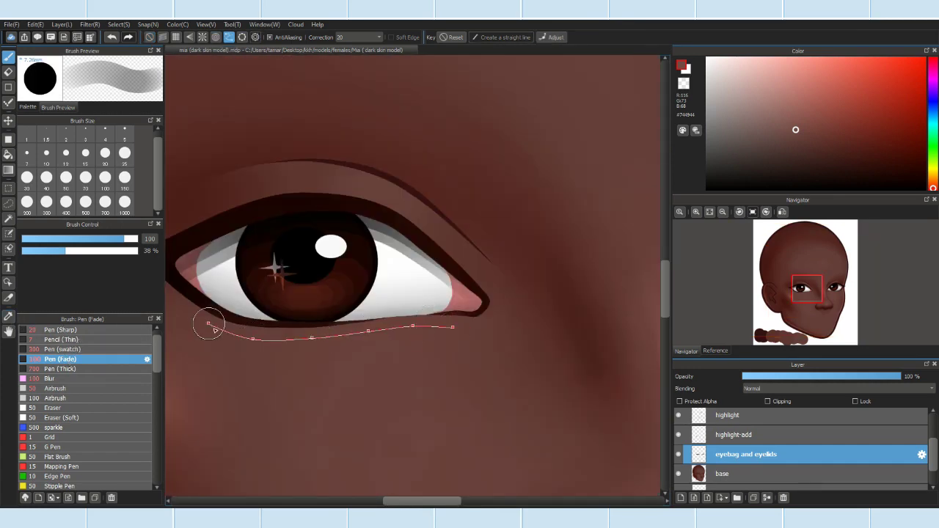
scroll(176, 293, down, 5)
scroll(292, 309, up, 3)
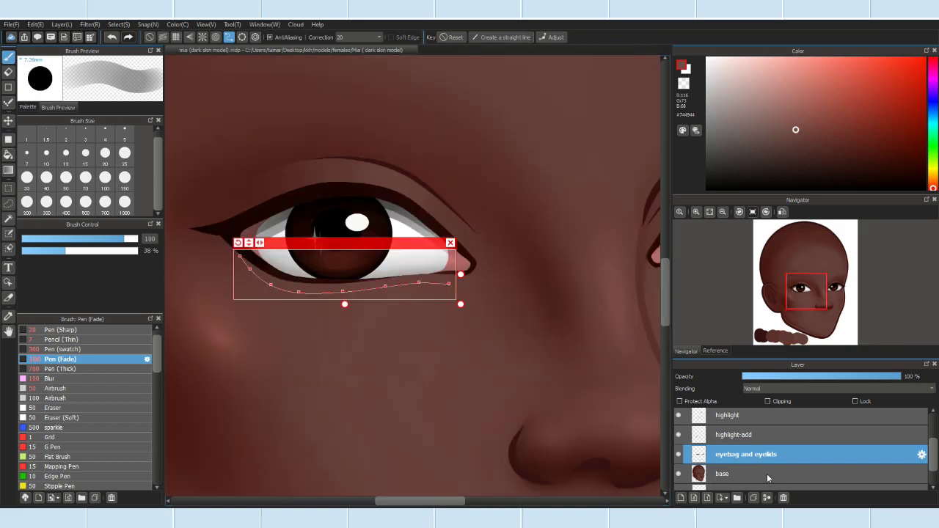
Step: Add a new layer directly above the eyebag and eyelids layer
click(681, 498)
key(ctrl+minus)
key(ctrl+minus)
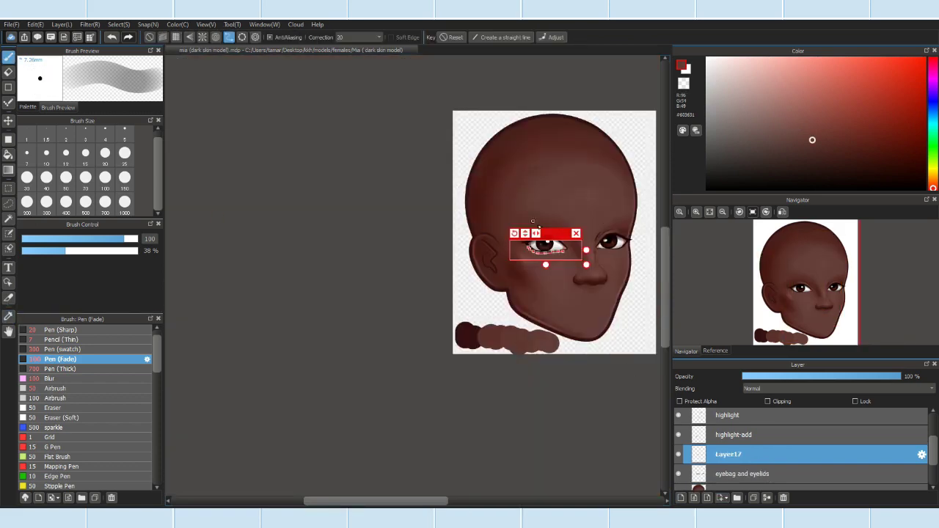
Step: Set Pen (Fade) to size 70 at 100% opacity and sample skin tone #5D302A
scroll(556, 246, up, 5)
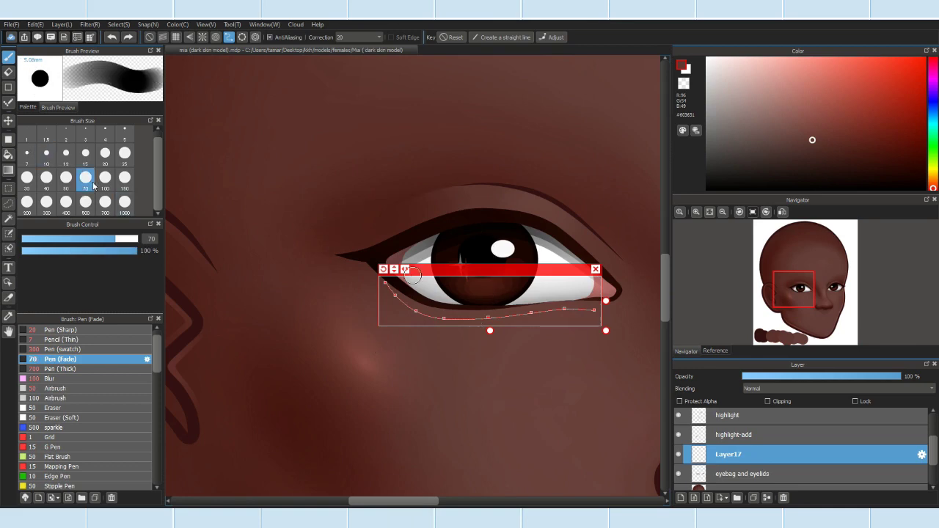
scroll(577, 299, up, 1)
scroll(393, 393, down, 4)
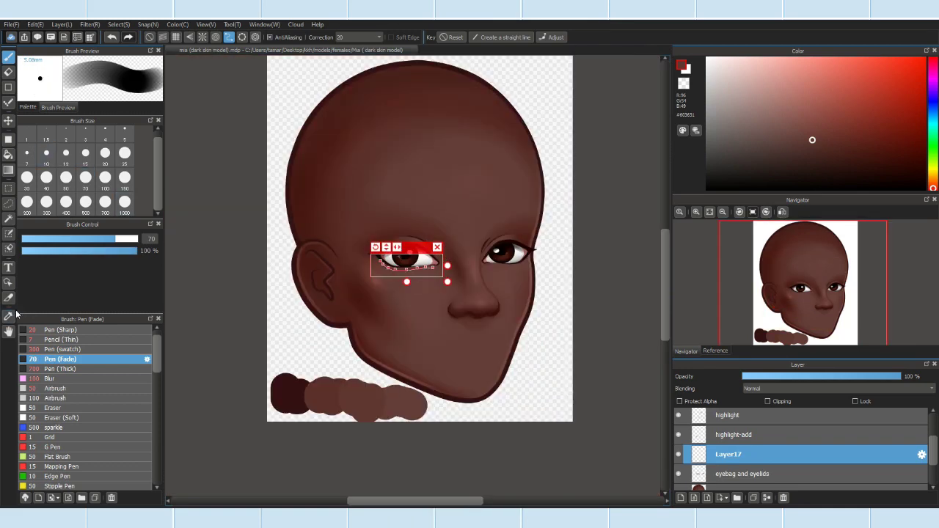
scroll(387, 387, up, 4)
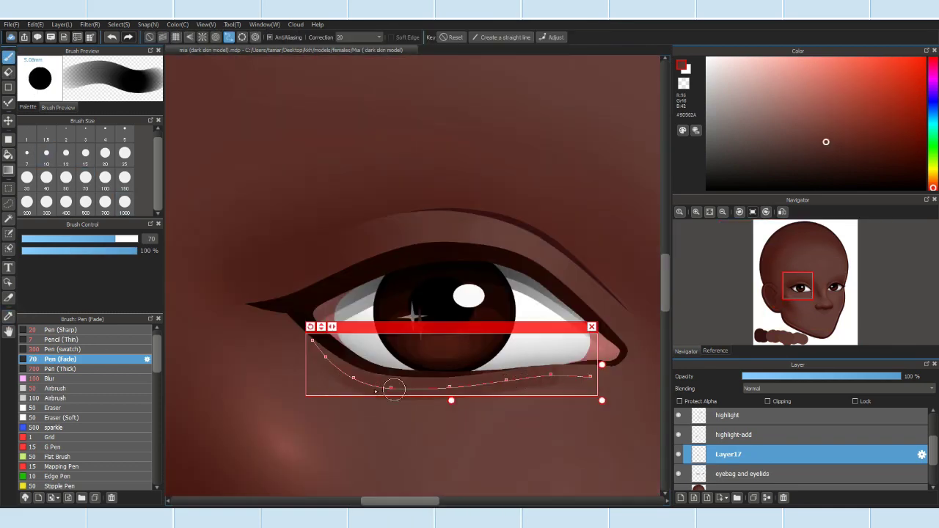
Step: Try brushing the near eye's lower eyebag along the curve in #5D302A with Pen (Fade), and undo the strokes
scroll(430, 384, up, 1)
scroll(430, 384, down, 5)
key(Return)
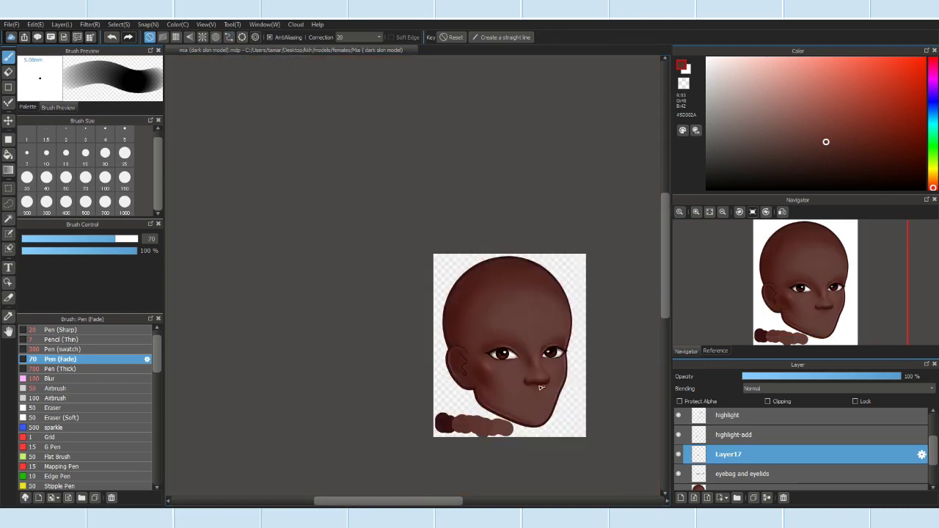
scroll(540, 387, up, 5)
scroll(117, 40, down, 5)
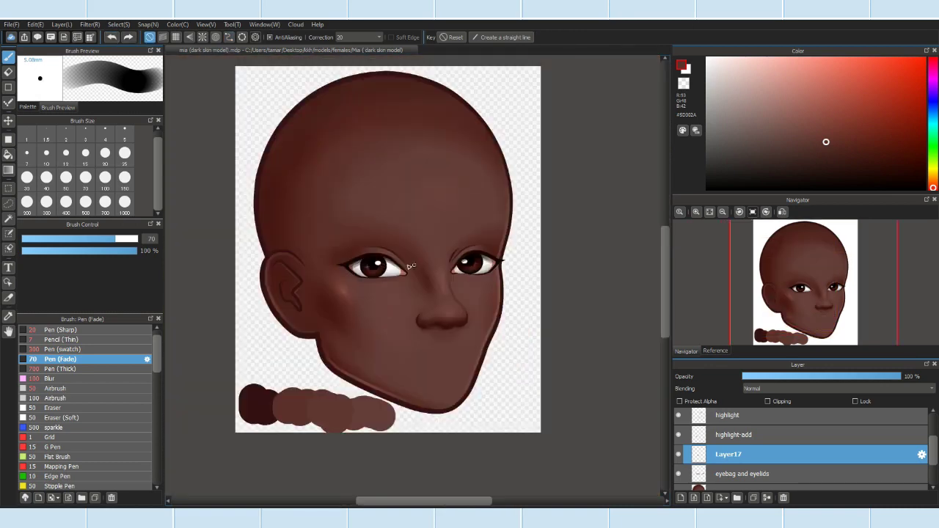
scroll(125, 43, up, 4)
click(112, 37)
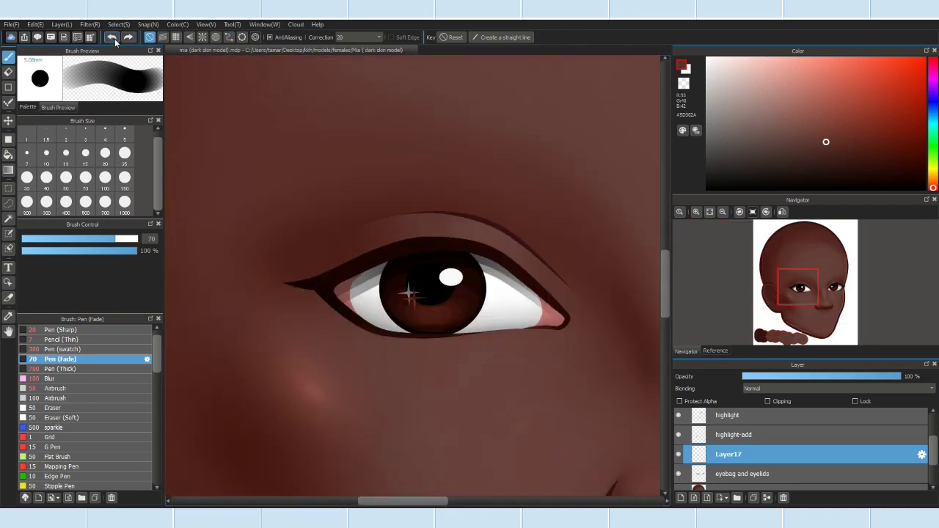
click(112, 38)
Step: Adjust the curve guide's middle points so it dips slightly lower beneath the near eye
click(554, 37)
scroll(366, 331, up, 1)
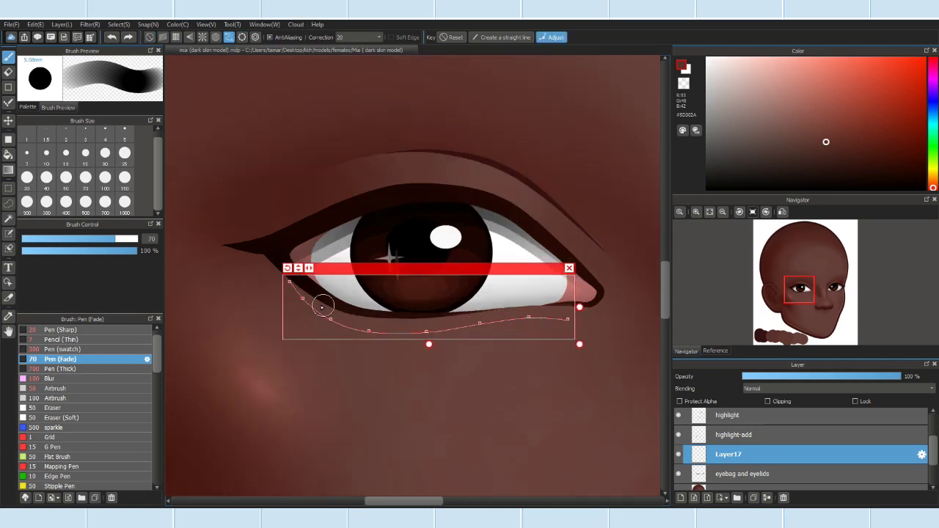
mouse_move(408, 338)
mouse_down()
mouse_move(373, 331)
mouse_move(426, 336)
mouse_up()
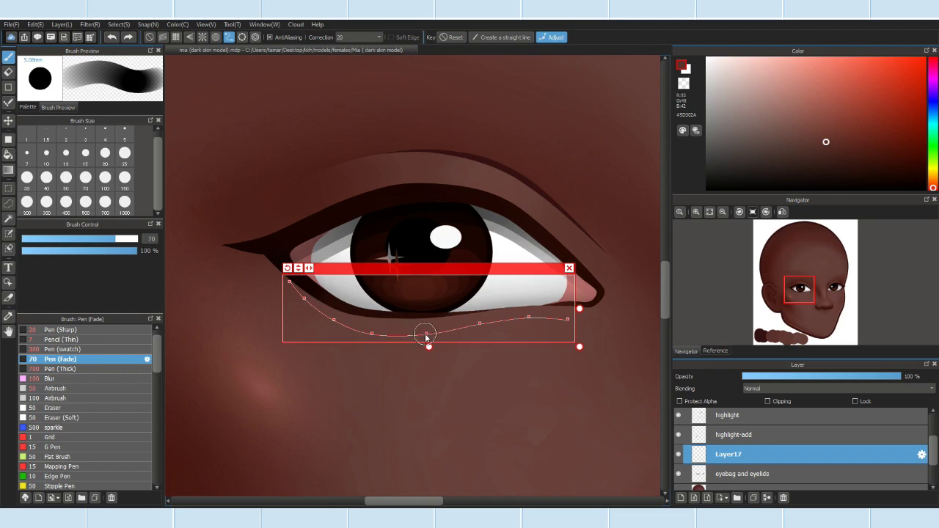
Step: Try sampled tone #603631 for the eyebag along the adjusted curve, and undo the attempt
scroll(446, 264, down, 3)
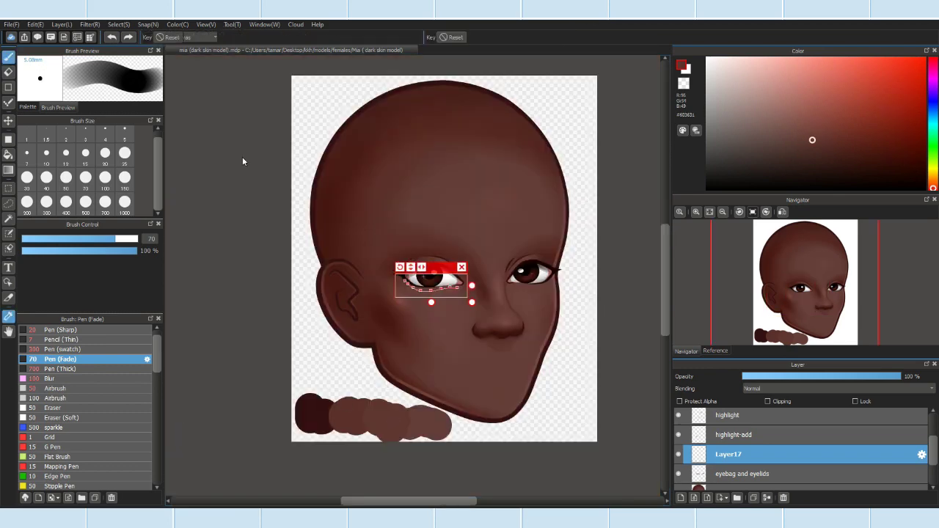
scroll(243, 159, up, 3)
click(147, 24)
click(184, 156)
click(112, 36)
click(112, 36)
click(148, 24)
click(188, 154)
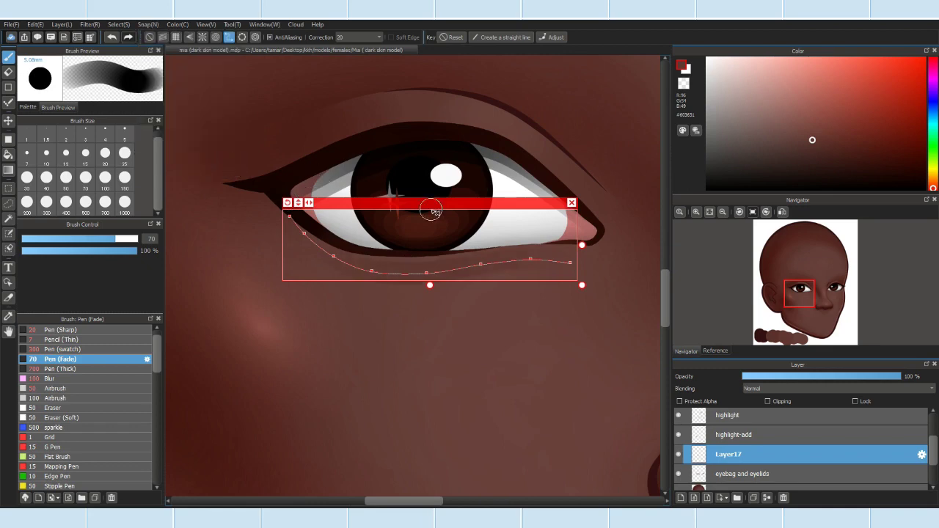
Step: Brush the eyebag shadow along the curve under the near eye in #4B1B15 with Pen (Fade) at size 70 and 66% opacity
scroll(551, 264, down, 3)
scroll(451, 286, up, 3)
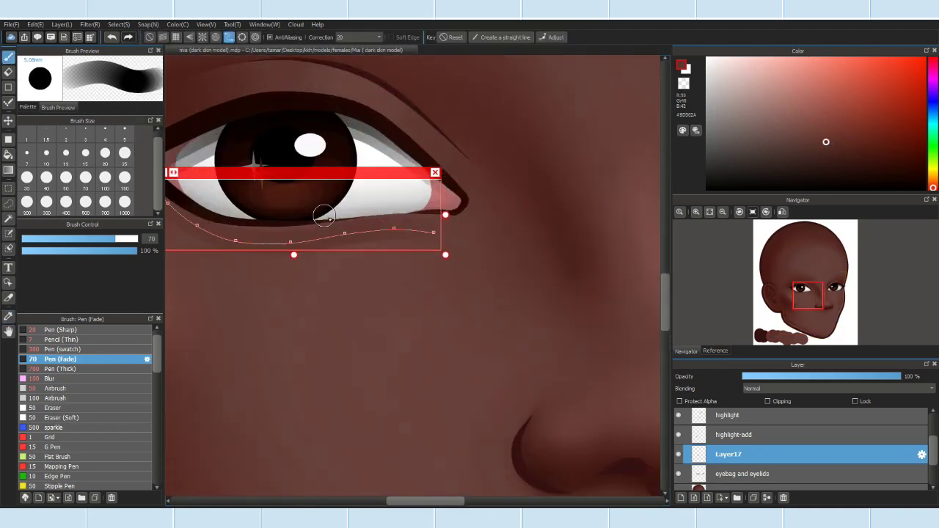
scroll(455, 306, down, 4)
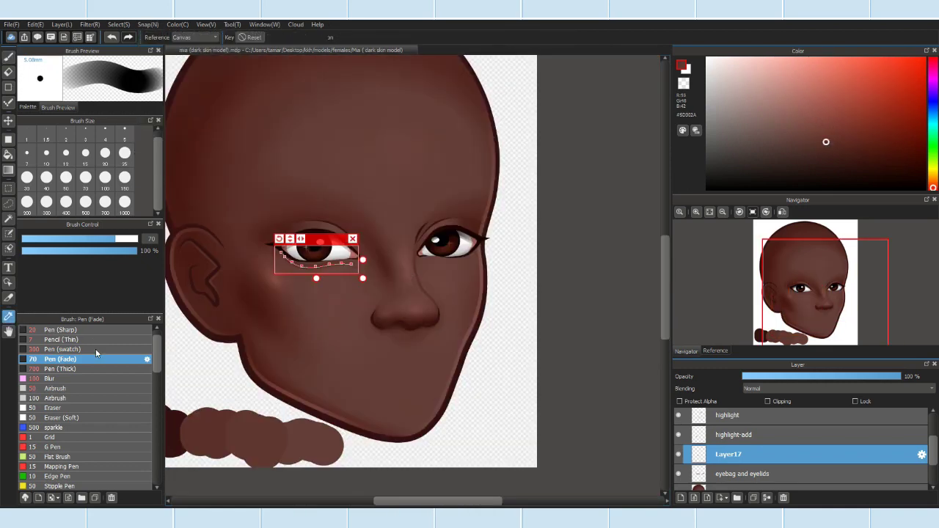
click(9, 57)
scroll(451, 272, up, 4)
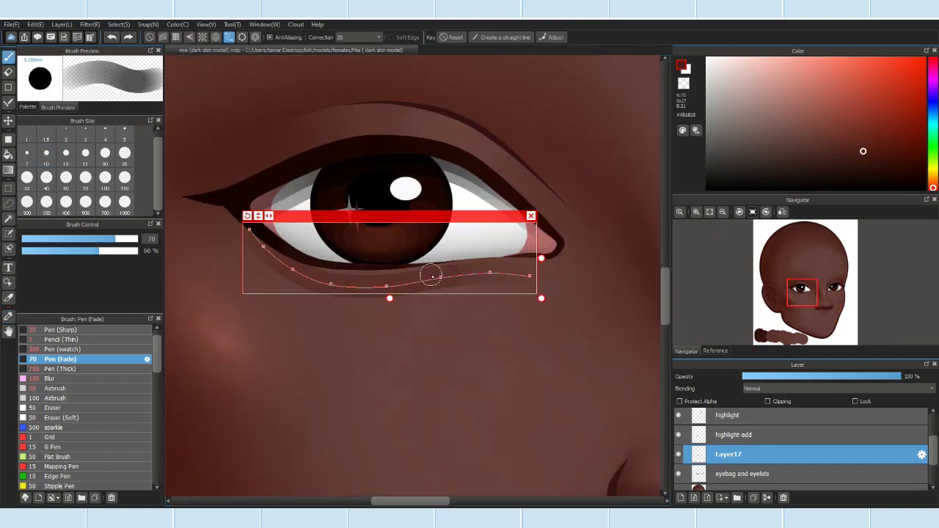
scroll(485, 195, down, 4)
scroll(484, 195, up, 4)
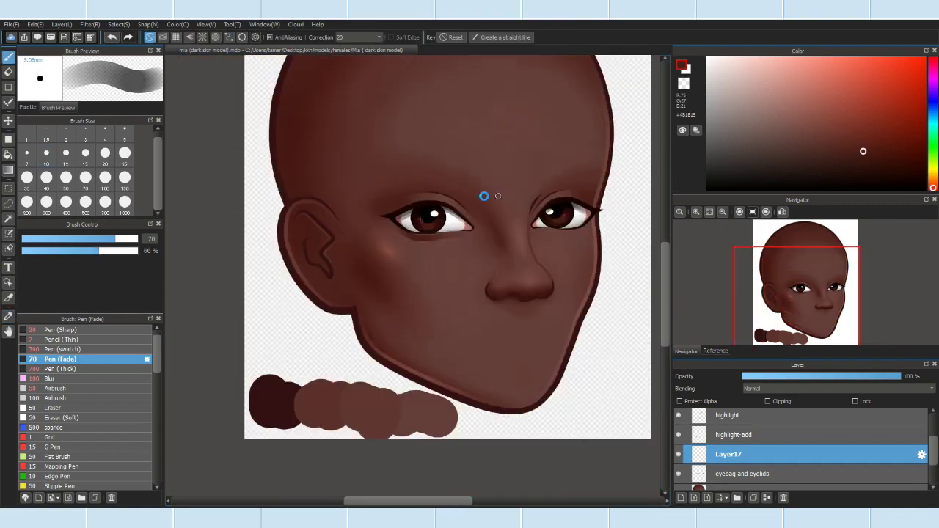
scroll(429, 229, down, 4)
scroll(429, 229, up, 3)
click(752, 499)
click(118, 24)
click(147, 142)
drag(325, 271, 325, 260)
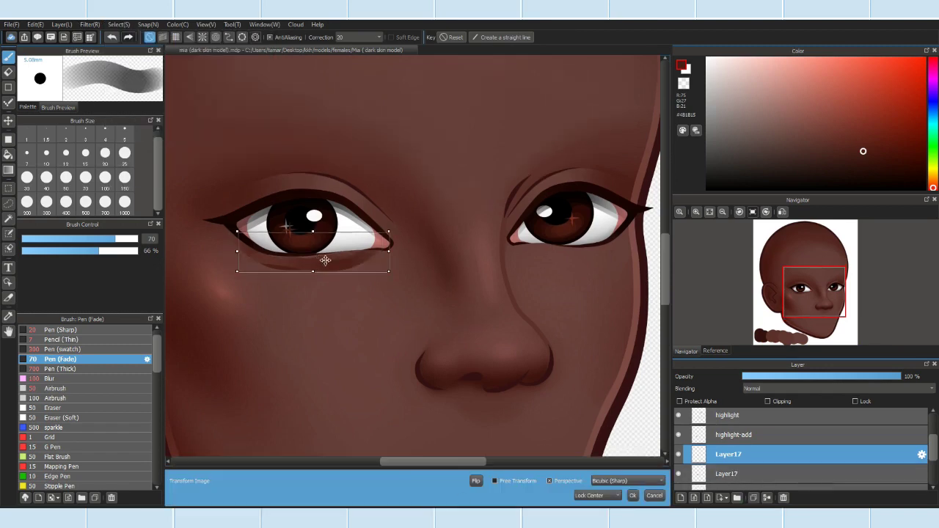
click(654, 496)
Step: Sample #663E3A and draw a thin curve-guided line beneath the near eye's lower lash line with Pencil (Thin) at size 7
scroll(371, 326, up, 5)
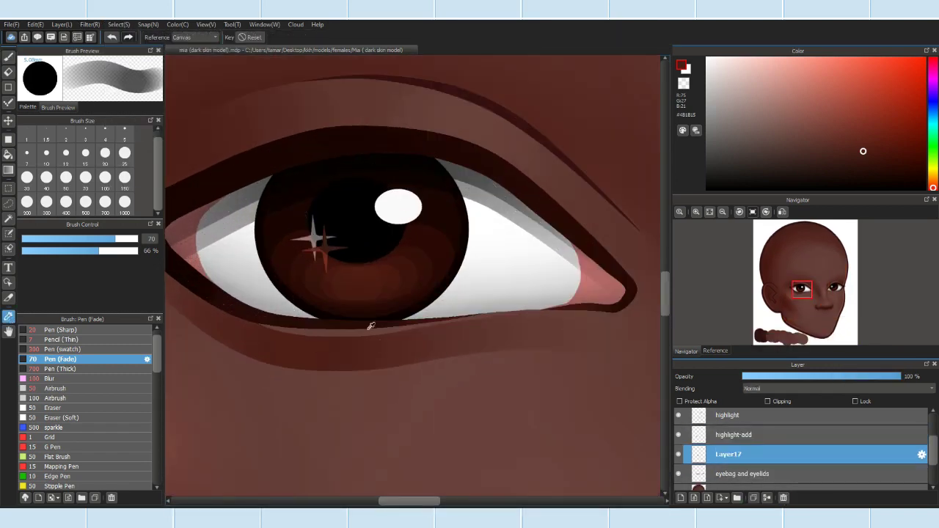
click(7, 58)
scroll(411, 279, down, 4)
scroll(398, 272, up, 5)
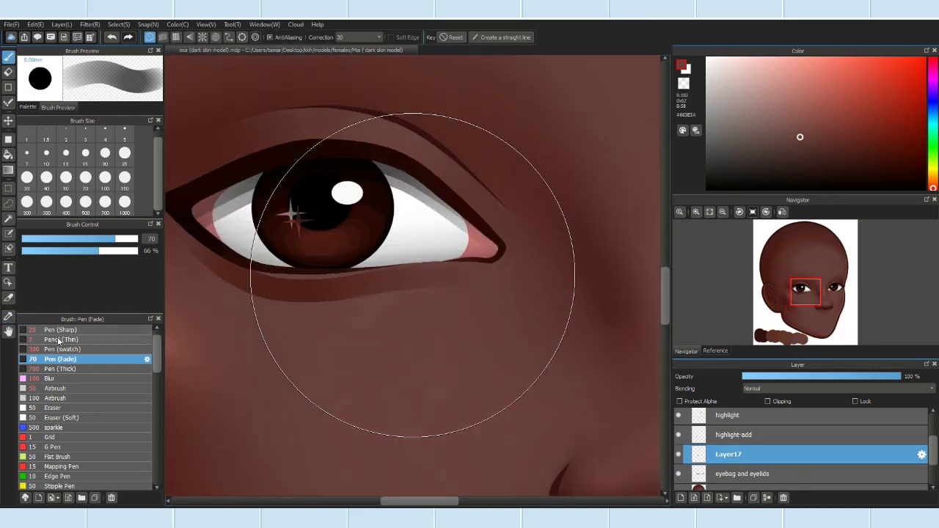
click(61, 339)
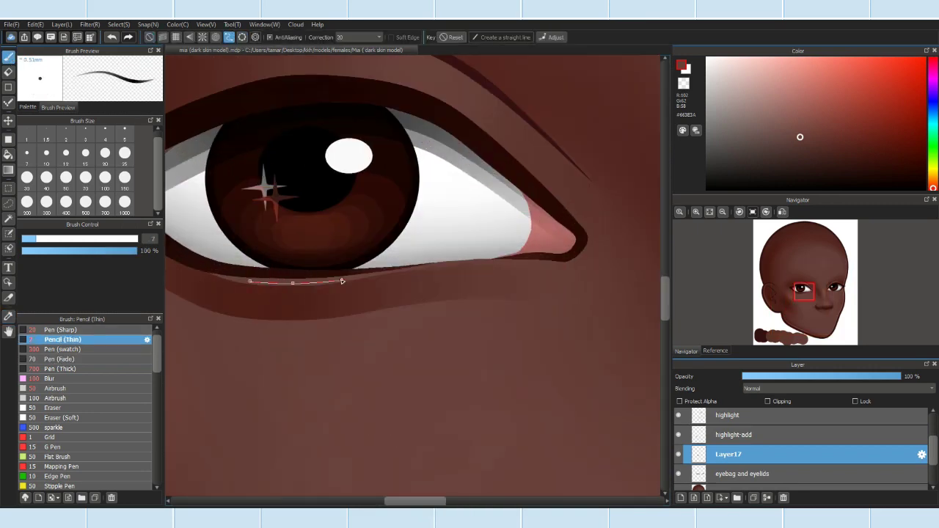
drag(267, 283, 374, 275)
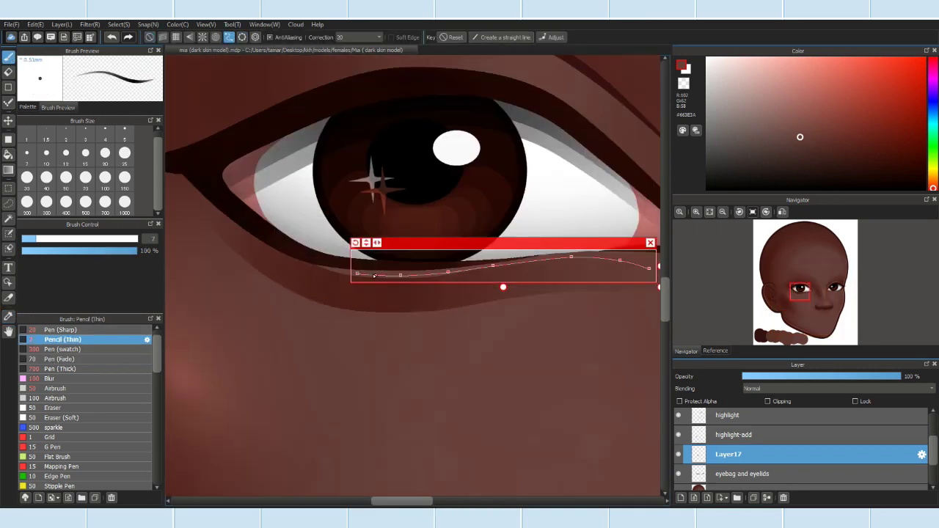
scroll(635, 300, down, 4)
scroll(564, 243, up, 4)
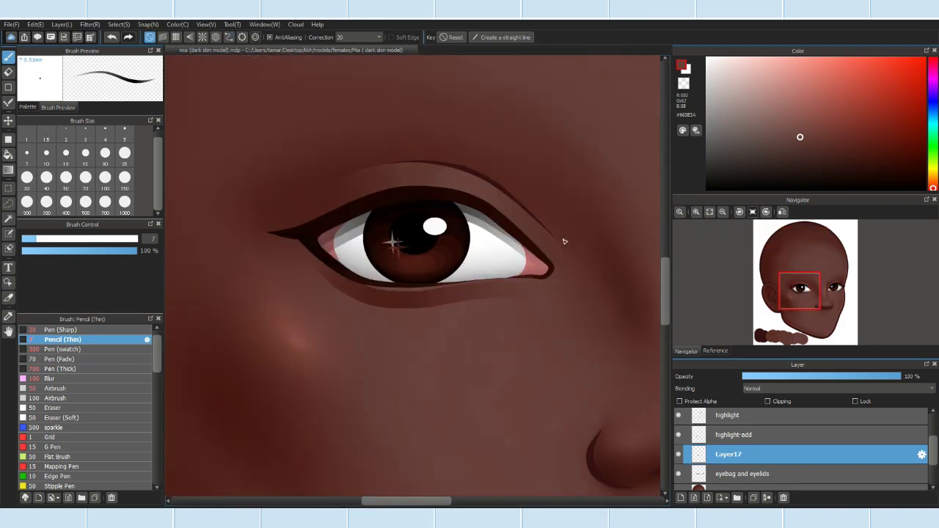
Step: Transform the eyebag shading, moving it closer to the near eye's lower lid and rotating it slightly clockwise
scroll(563, 242, down, 2)
scroll(564, 243, up, 3)
key(ctrl+t)
scroll(440, 308, down, 1)
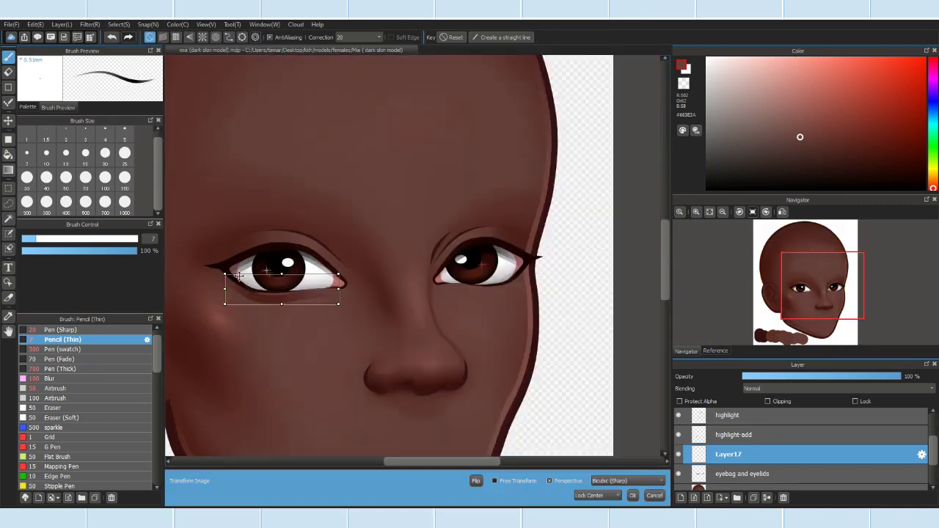
scroll(434, 338, up, 2)
drag(434, 338, 420, 330)
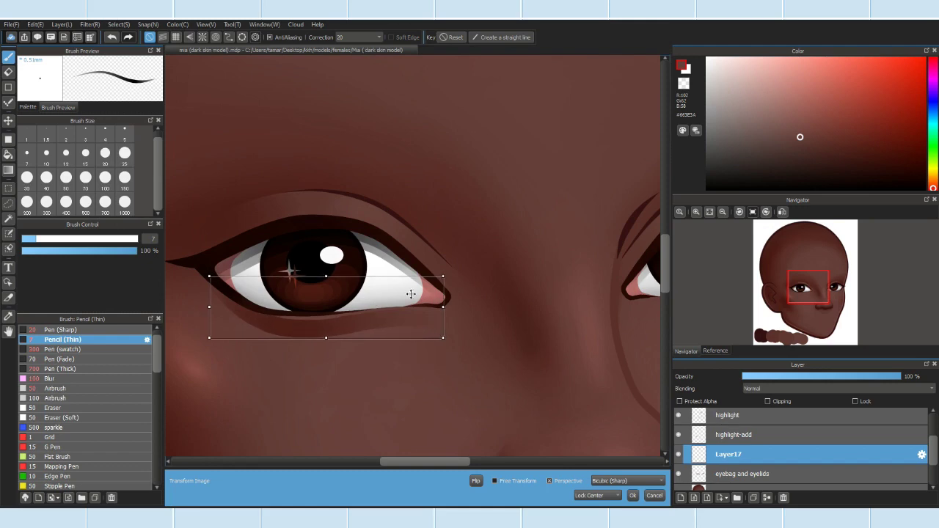
scroll(411, 294, down, 4)
scroll(306, 322, up, 4)
drag(306, 322, 371, 298)
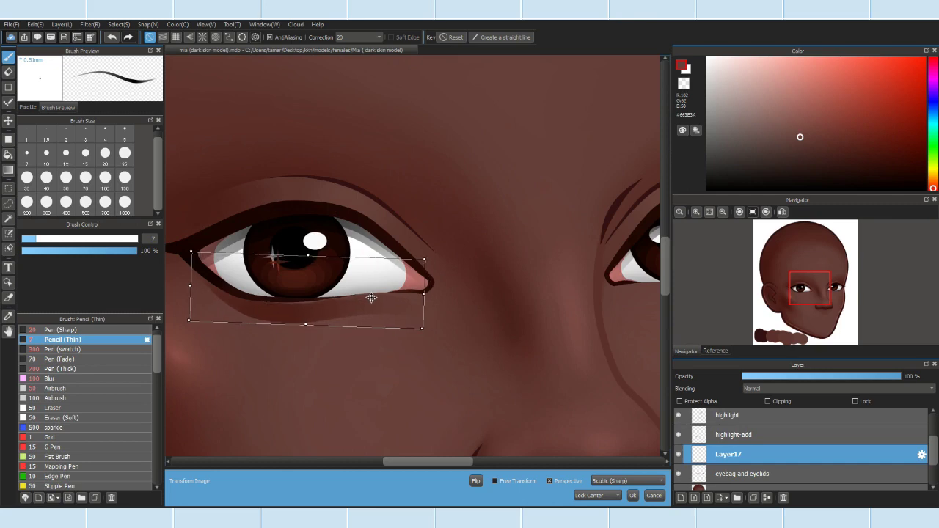
click(633, 496)
Step: Soften the eyebag's inner end below the tear duct in #663C38 with Airbrush at 3% opacity, reducing its size to 40
scroll(442, 336, down, 5)
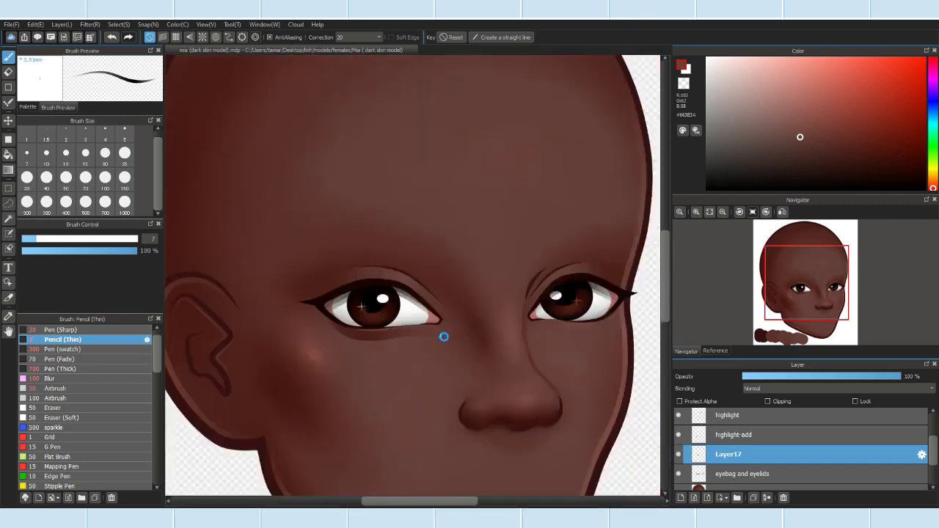
scroll(480, 360, up, 8)
key(a)
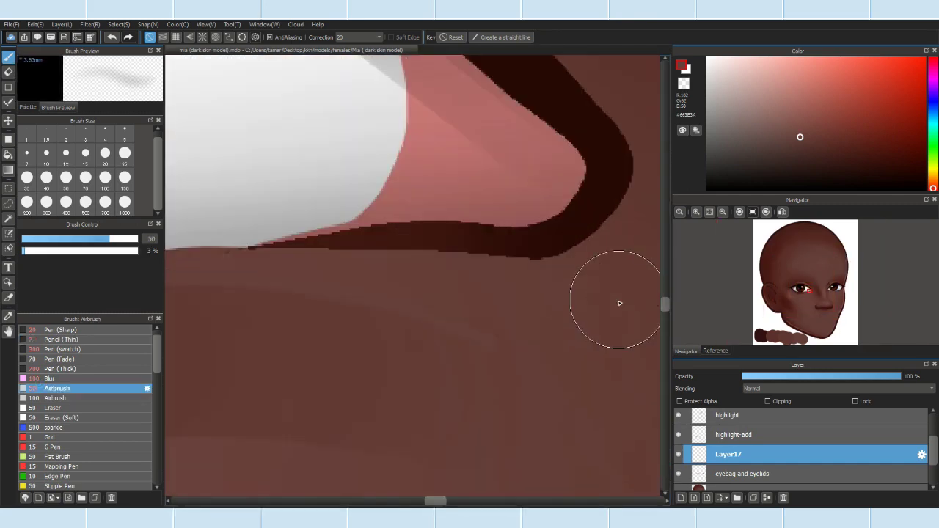
key(alt)
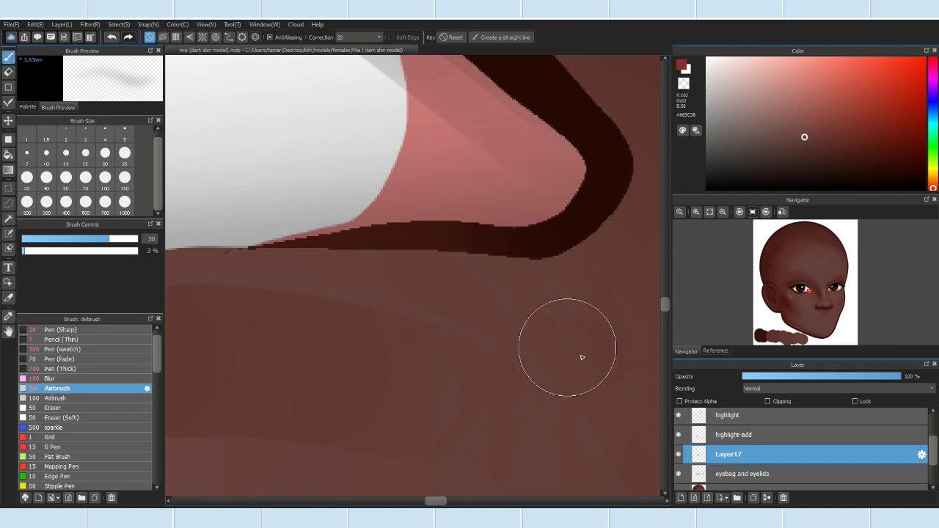
click(46, 177)
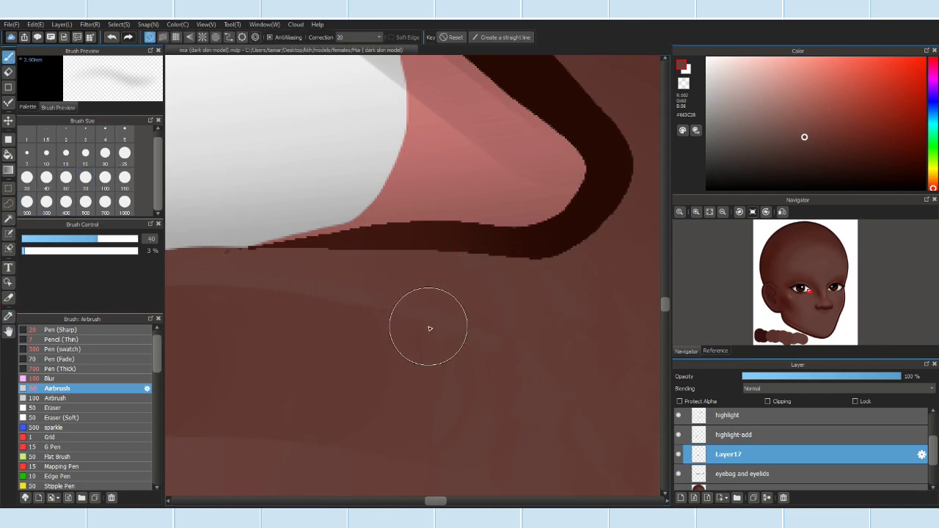
scroll(520, 304, down, 3)
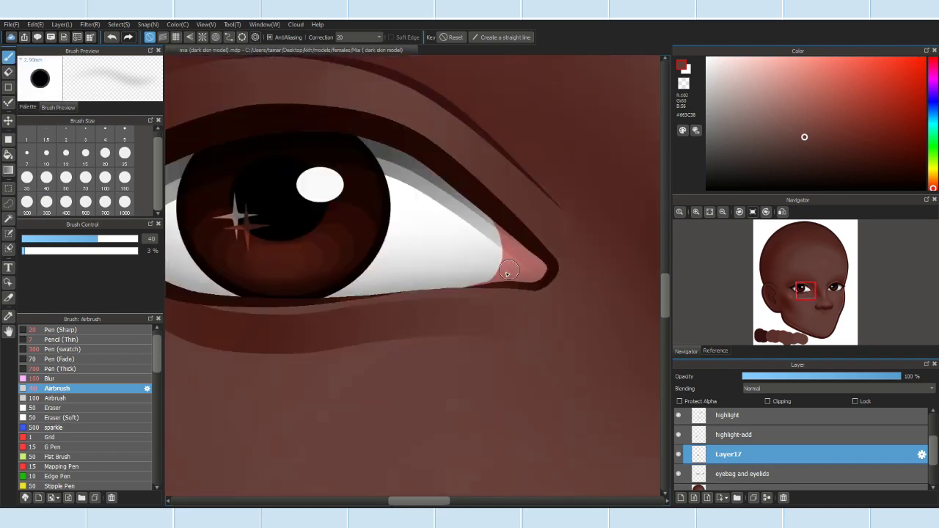
Step: Sample #683E3A and blend the skin along the near eye's lower lash line with Airbrush at size 30
scroll(411, 274, up, 3)
alt+click(412, 274)
key(bracketleft)
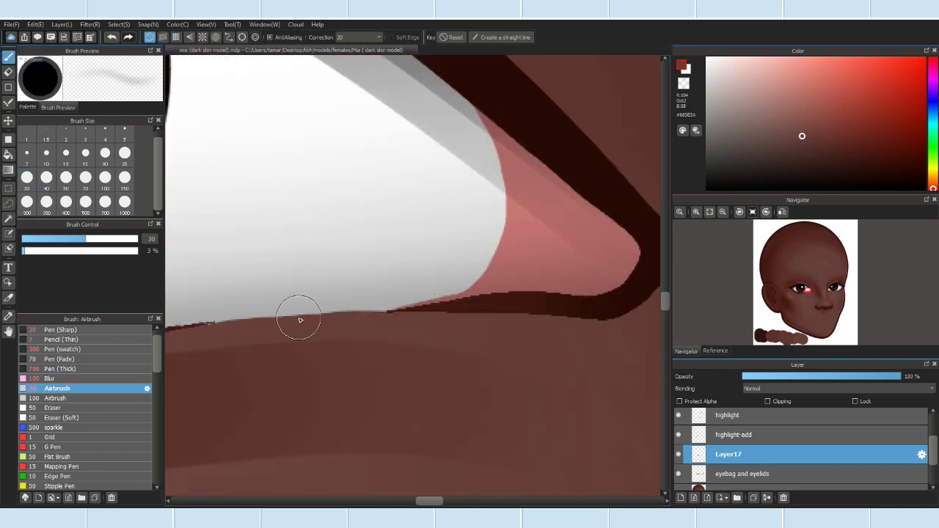
scroll(543, 356, down, 3)
scroll(543, 355, up, 3)
scroll(764, 412, up, 1)
Step: Erase the stray dark pixels under the near eye's inner lash line on the eyes layer with a size 7 eraser
click(763, 416)
scroll(392, 336, up, 2)
key(e)
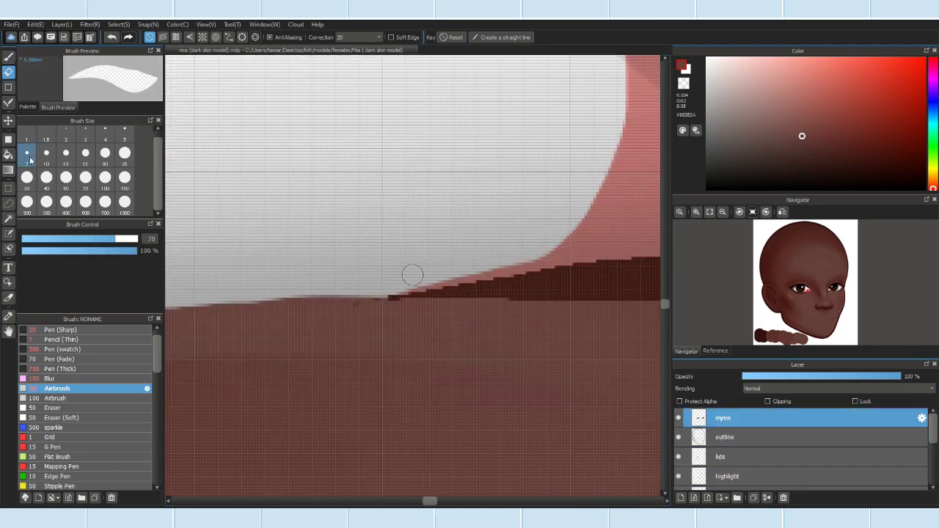
click(27, 156)
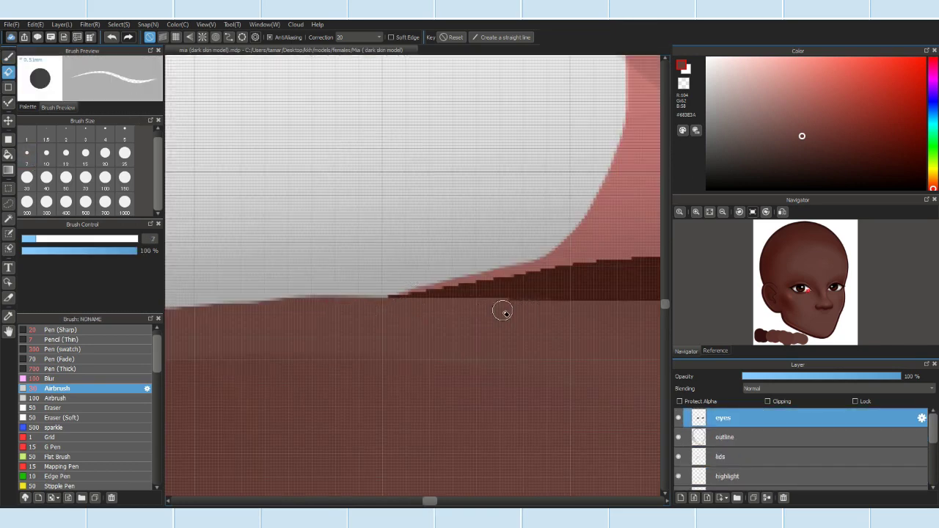
Step: Narrow the far eye's eyebag shading on the upper Layer17 slightly and nudge it up toward the lower lid with Transform
scroll(502, 312, down, 8)
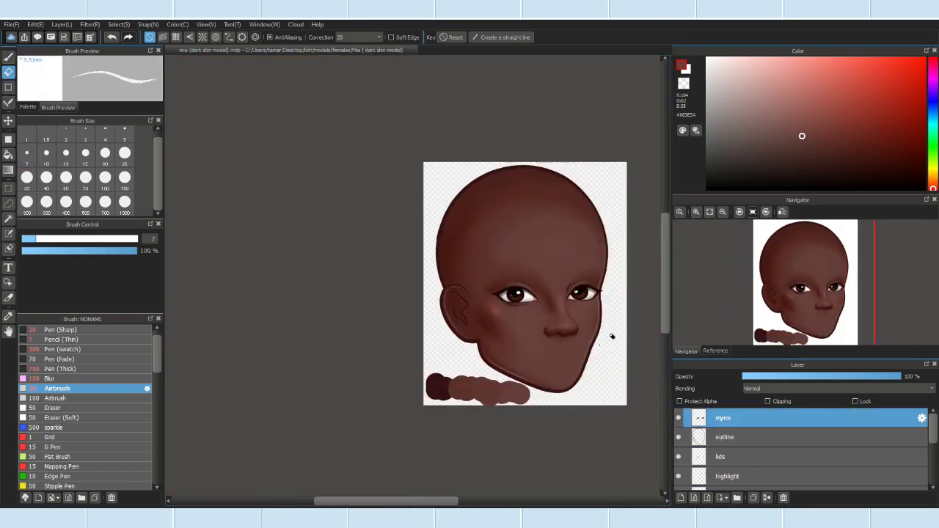
scroll(561, 270, up, 3)
scroll(734, 436, down, 3)
click(731, 430)
click(118, 24)
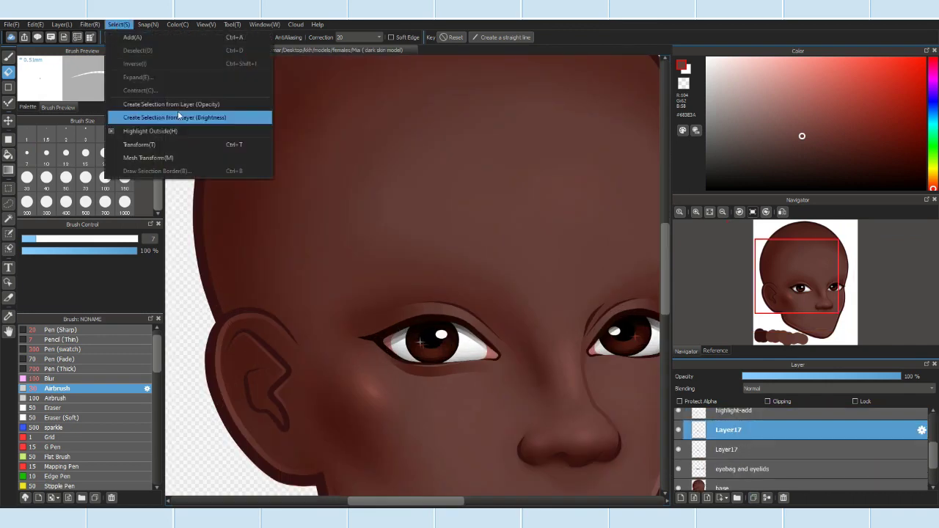
click(143, 144)
scroll(482, 390, down, 2)
scroll(598, 336, up, 4)
drag(612, 343, 606, 343)
drag(528, 361, 533, 357)
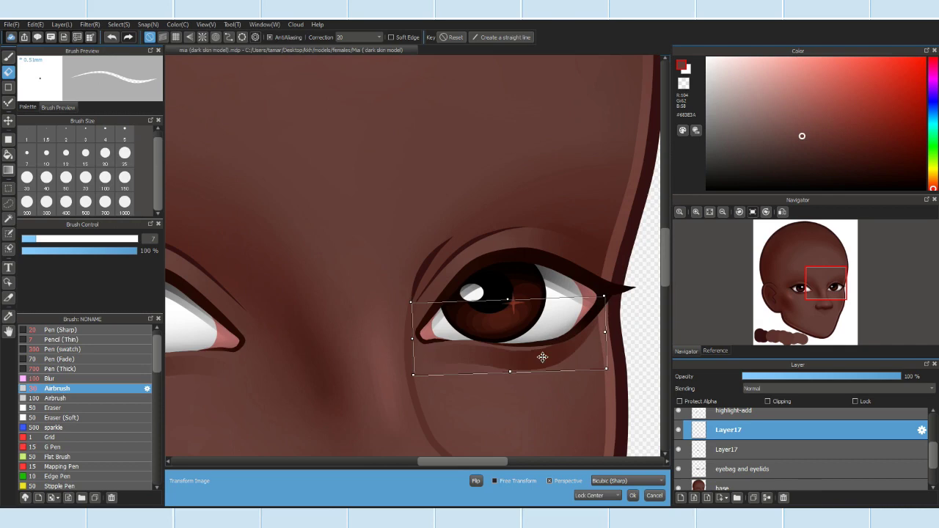
scroll(541, 356, down, 3)
scroll(579, 371, up, 2)
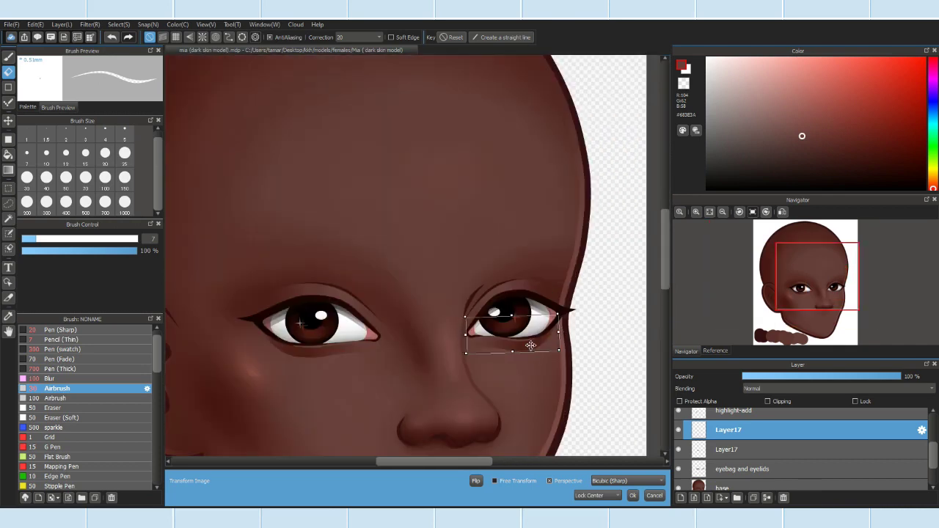
scroll(543, 355, up, 1)
key(Return)
scroll(535, 382, down, 4)
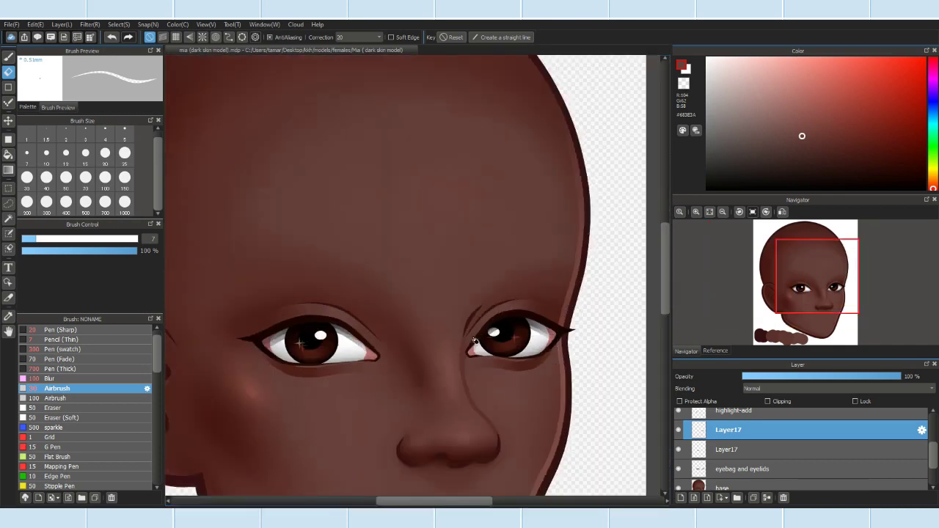
scroll(517, 357, up, 1)
scroll(423, 379, up, 3)
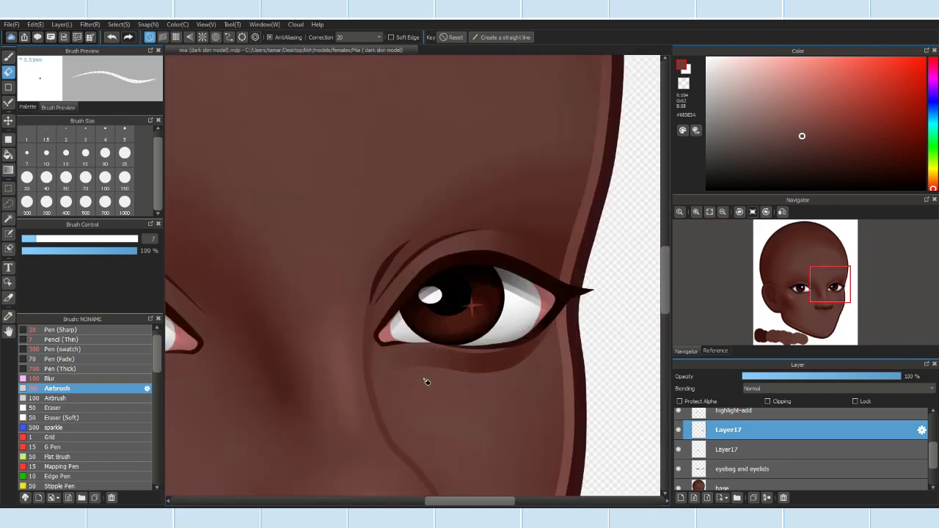
scroll(450, 377, down, 5)
scroll(433, 383, up, 4)
key(ctrl+z)
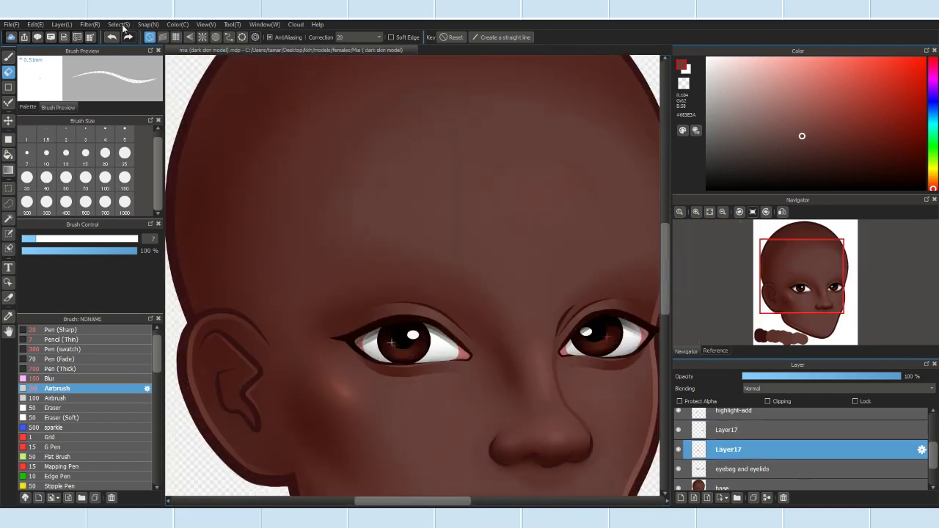
key(ctrl+t)
scroll(440, 352, up, 2)
scroll(530, 357, up, 2)
key(Escape)
Step: Examine the eyebag shading under both eyes up close and against the whole face
scroll(447, 364, down, 4)
scroll(518, 377, down, 4)
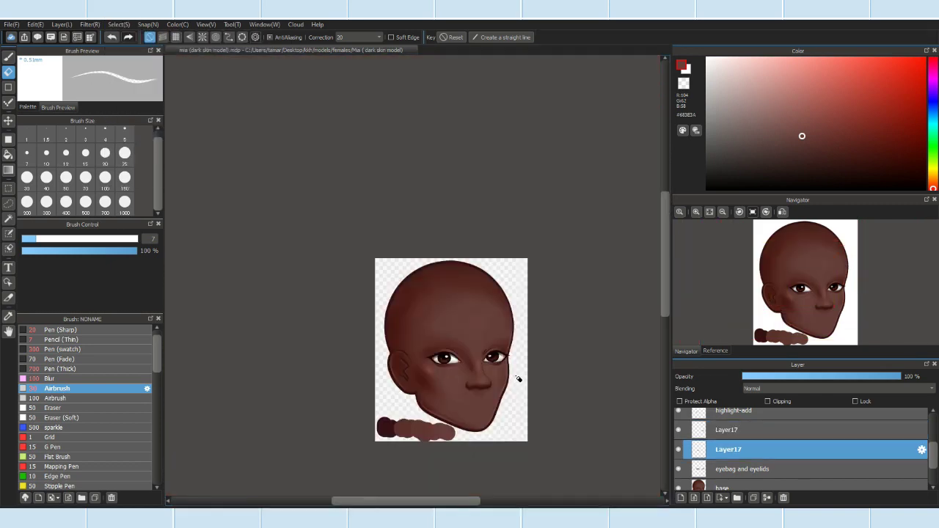
scroll(506, 369, up, 5)
scroll(513, 359, down, 5)
scroll(513, 359, up, 1)
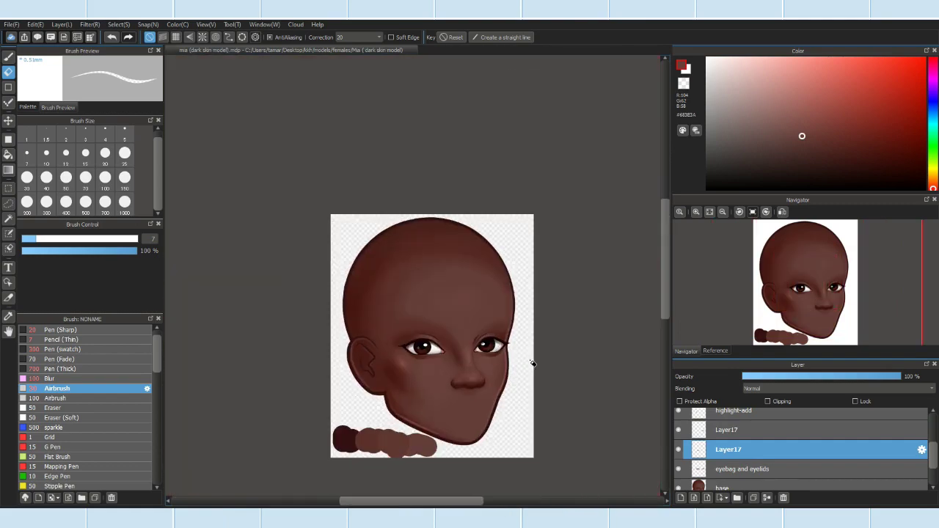
scroll(369, 359, up, 4)
scroll(373, 359, down, 2)
scroll(619, 377, down, 1)
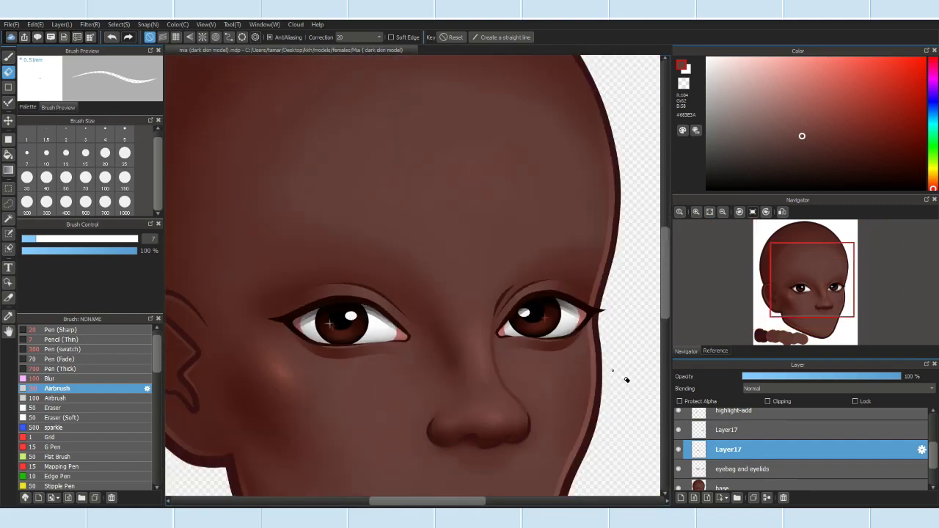
scroll(623, 390, down, 1)
scroll(623, 390, down, 2)
Step: Merge both Layer17 eyebag layers down into the eyebag and eyelids layer and compare the face with that layer hidden and shown
key(ctrl+z)
scroll(627, 379, down, 1)
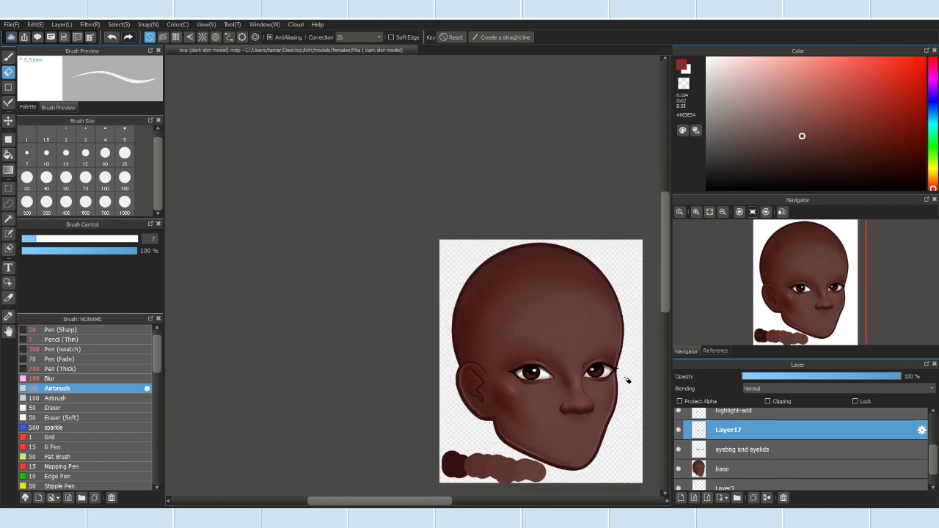
click(783, 498)
scroll(595, 435, up, 1)
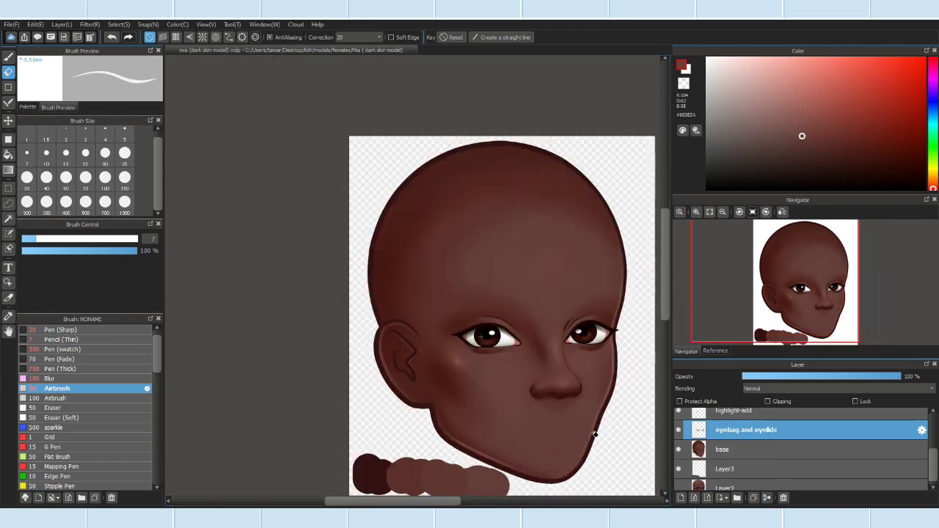
scroll(598, 375, up, 1)
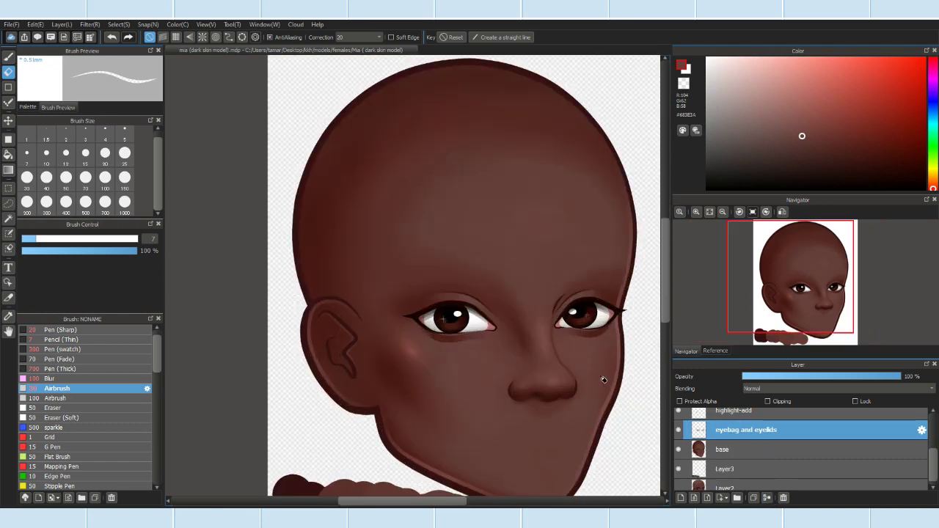
scroll(459, 347, down, 1)
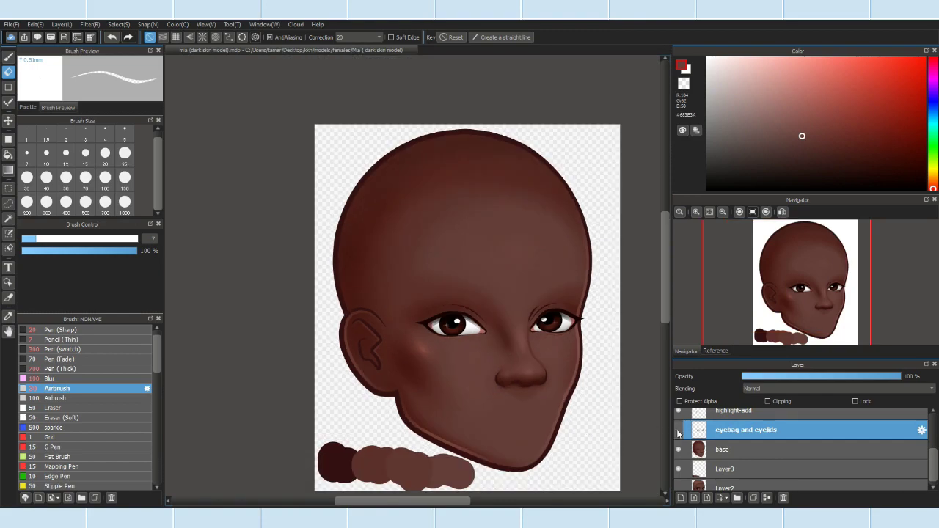
scroll(602, 377, down, 1)
scroll(451, 338, up, 3)
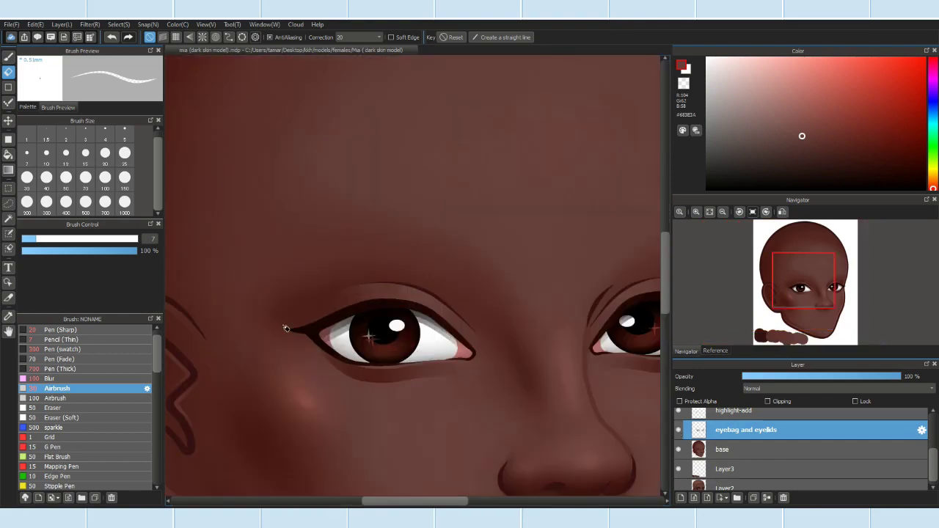
scroll(286, 328, down, 3)
Step: Shade the skin above the near eye on the base layer with Airbrush in #4D1D18 at 3% opacity, using sizes 100 and 200
click(723, 442)
scroll(319, 341, up, 3)
click(57, 388)
click(105, 177)
scroll(413, 262, down, 1)
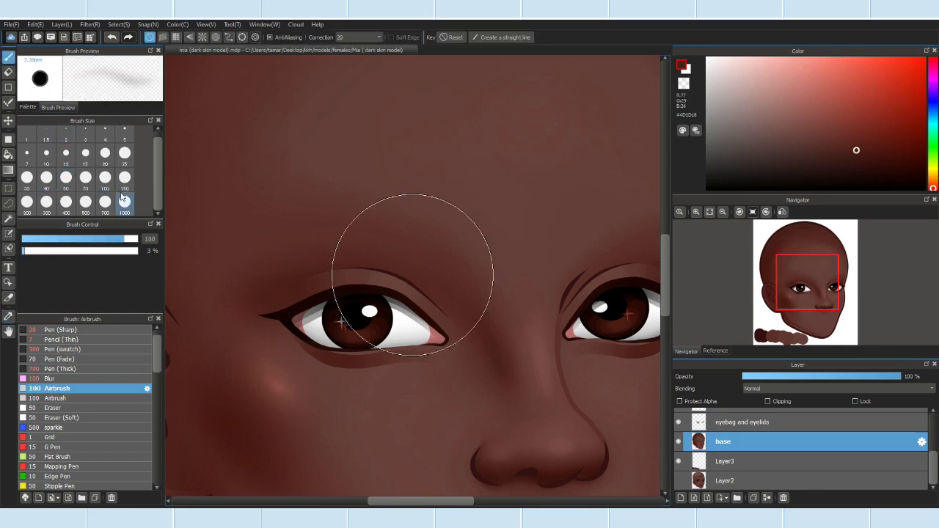
scroll(388, 243, down, 3)
scroll(353, 260, up, 3)
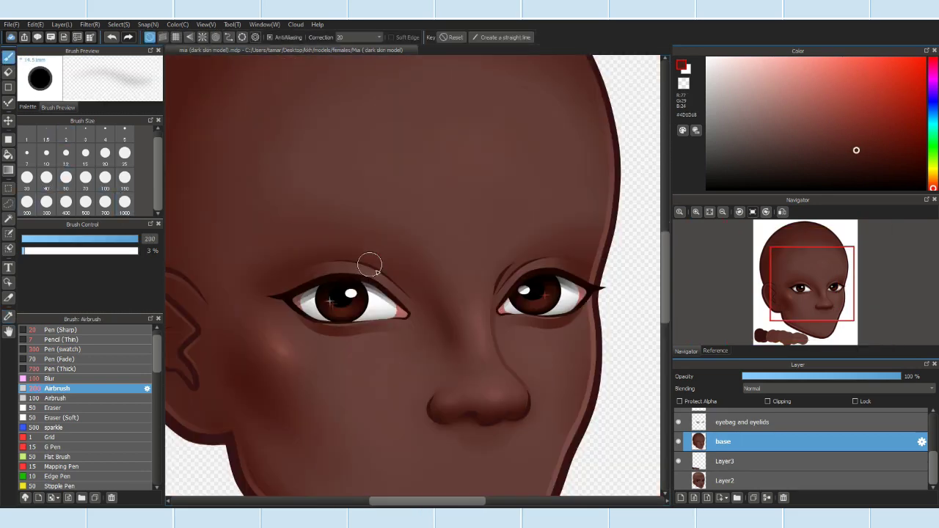
scroll(394, 279, down, 3)
Step: Shade around the far eye's crease and outer brow area on the base layer with Airbrush at sizes 70 and 200
scroll(491, 262, up, 4)
key(bracketleft)
key(bracketleft)
key(bracketleft)
scroll(433, 268, up, 1)
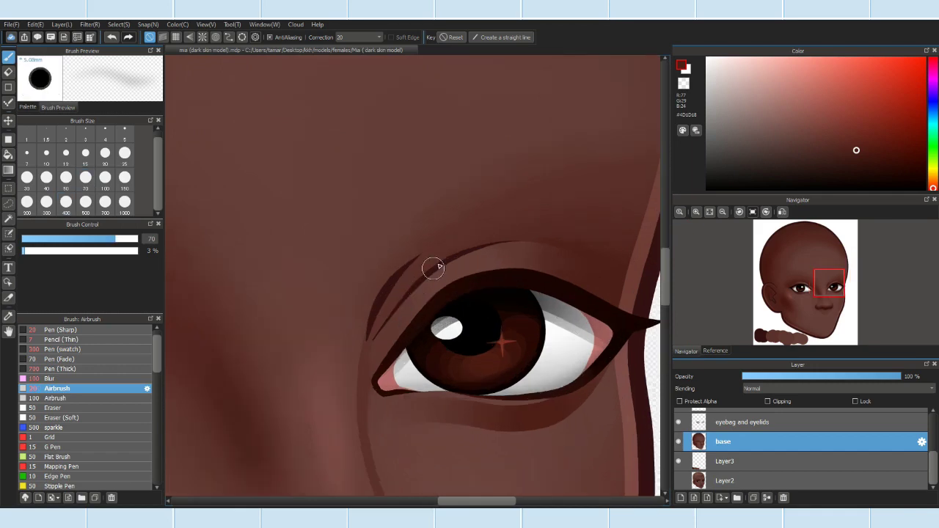
key(bracketright)
key(bracketright)
key(bracketright)
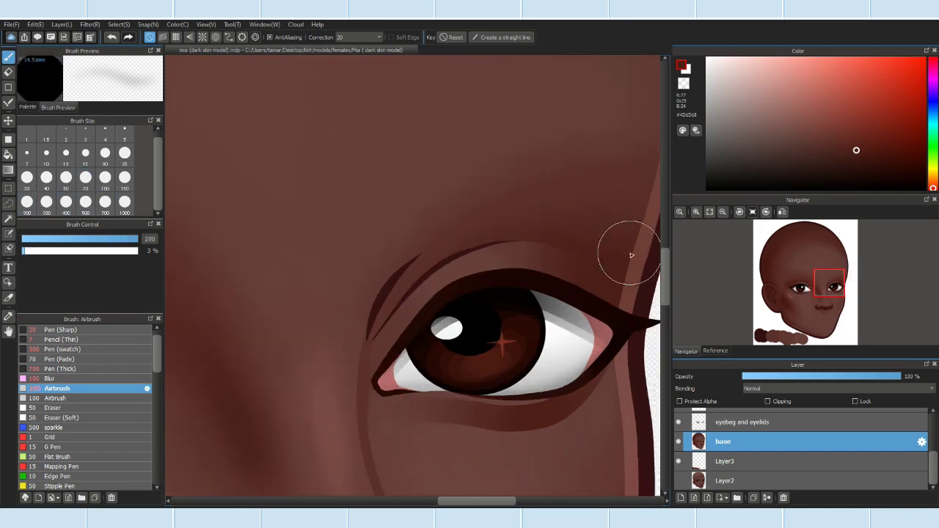
scroll(617, 261, down, 3)
scroll(579, 242, down, 2)
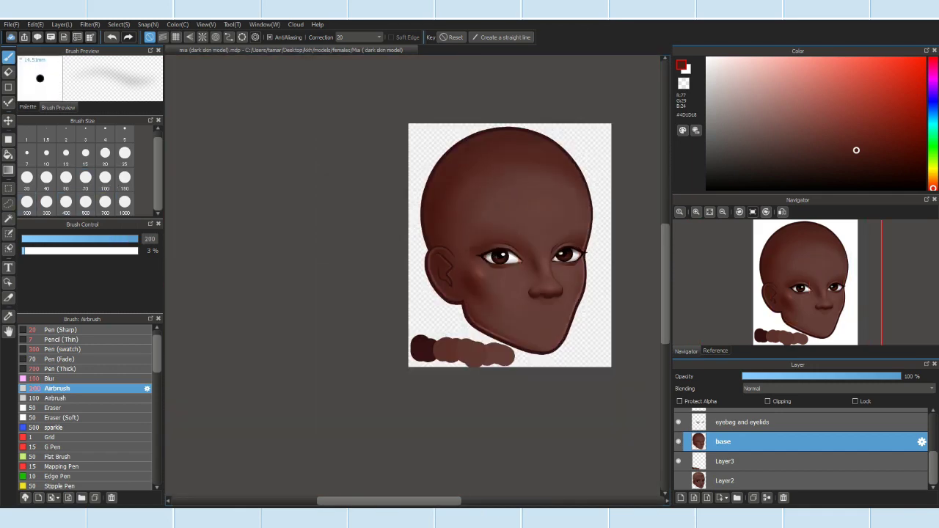
scroll(640, 266, up, 2)
drag(423, 506, 430, 506)
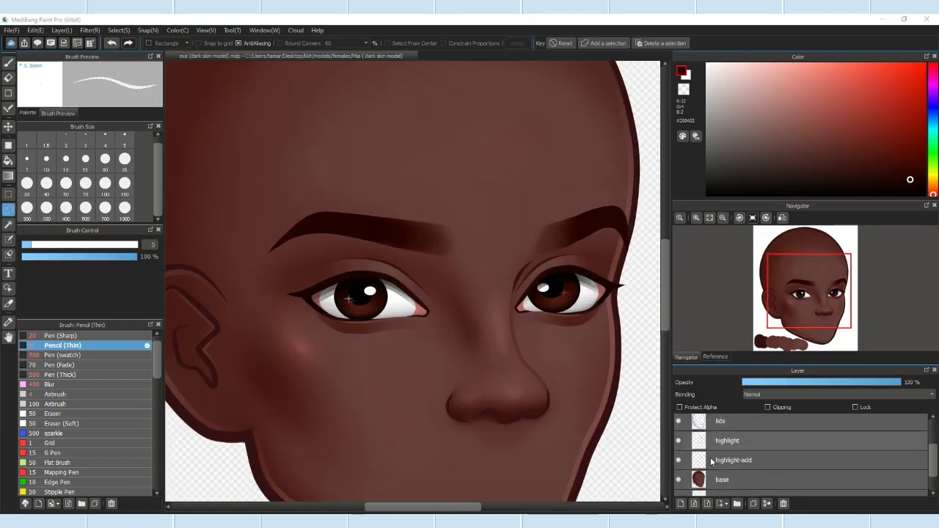
Step: Add a new layer above base and try painting the skin at the near eye's inner corner with Pen (Fade), size 70, in #603631
click(680, 503)
scroll(189, 300, up, 3)
scroll(189, 299, down, 5)
click(8, 63)
click(60, 365)
scroll(373, 336, up, 5)
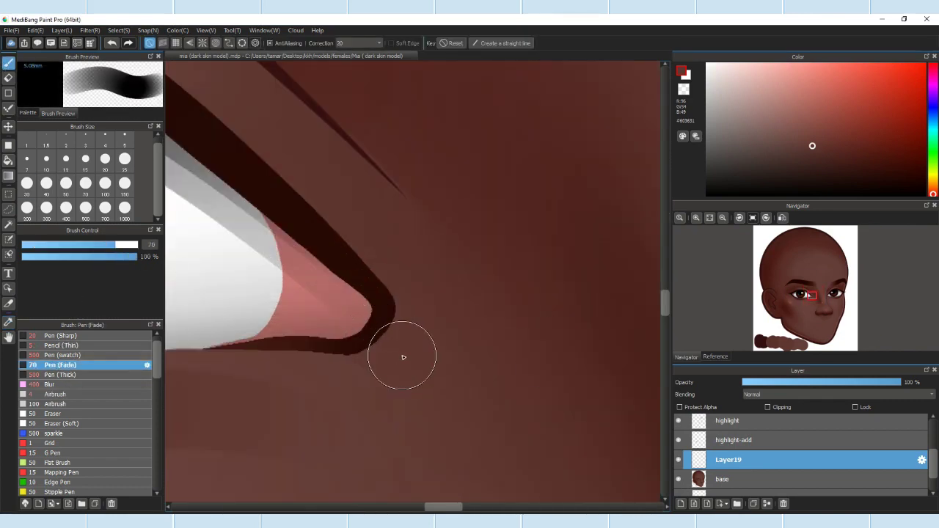
scroll(499, 290, down, 2)
scroll(499, 289, down, 2)
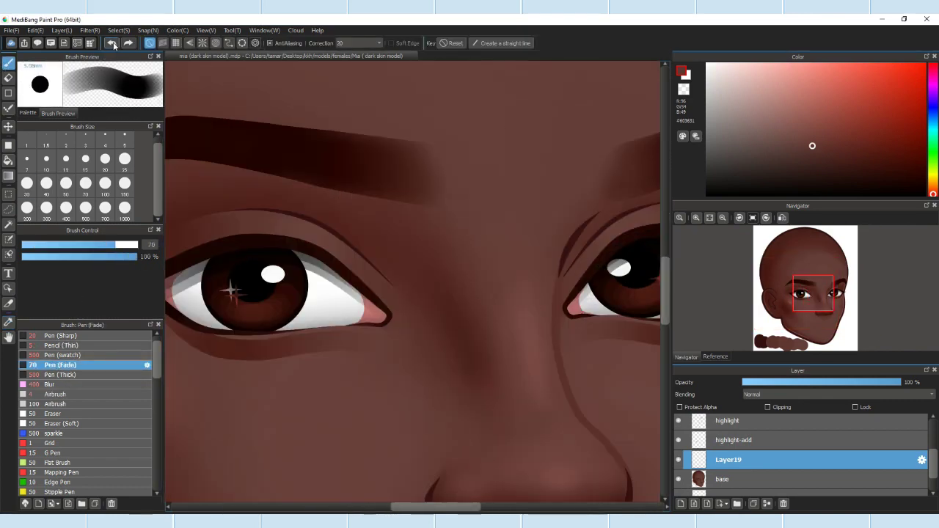
Step: Blend the skin around the inner corners of both eyes on the new layer with Pen (Fade) in #603631
scroll(396, 306, up, 3)
scroll(480, 321, down, 4)
key(alt)
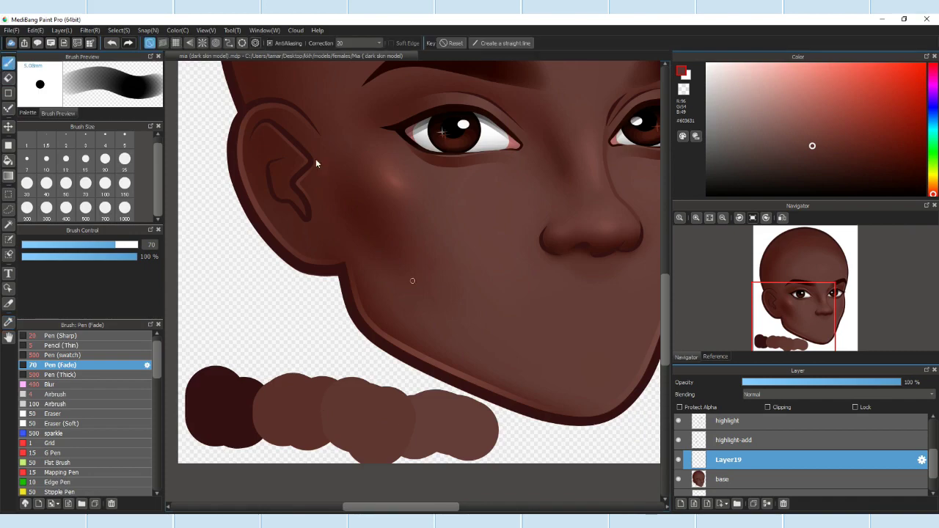
scroll(303, 220, up, 4)
scroll(302, 252, down, 5)
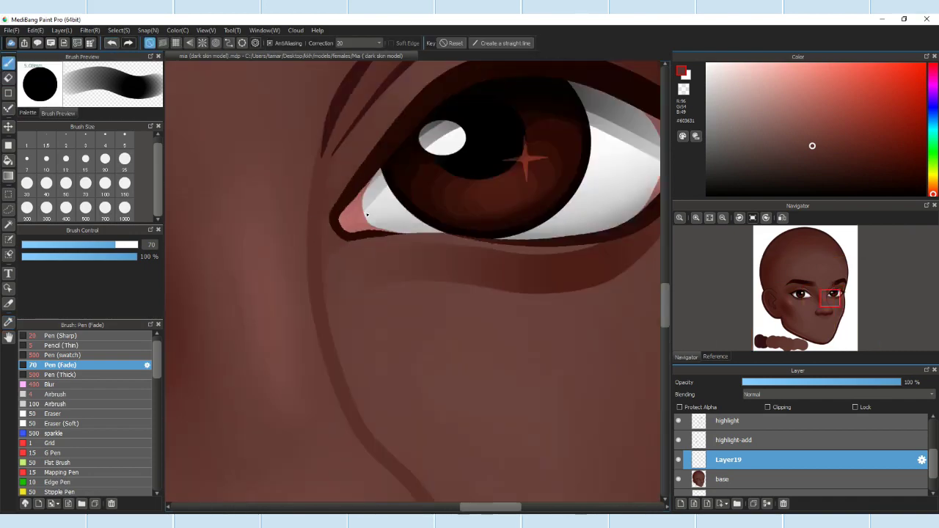
scroll(412, 281, up, 2)
Step: Shade the skin beside both tear ducts in #5D302A with Pen (Fade) at 88% opacity and size 50, and merge the layer into base
drag(125, 256, 122, 256)
scroll(308, 220, up, 5)
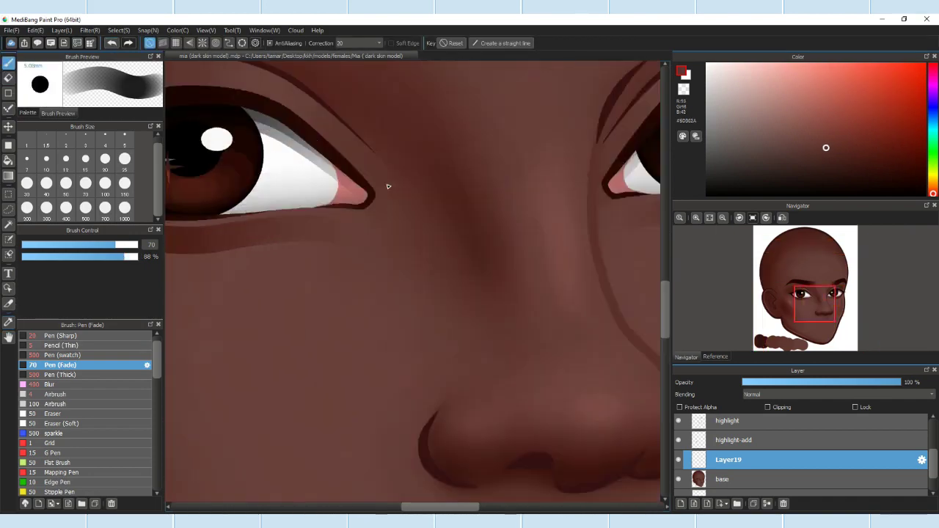
scroll(368, 188, down, 3)
scroll(369, 188, down, 3)
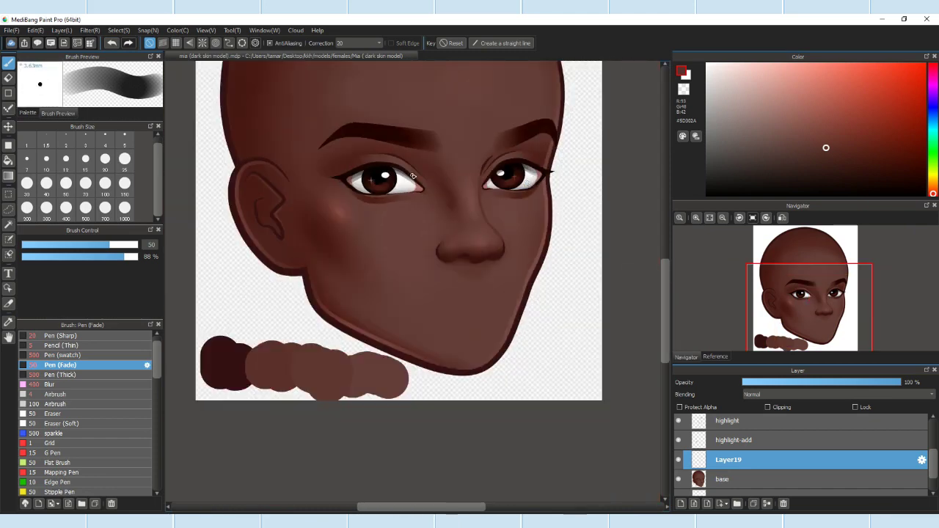
scroll(344, 191, up, 3)
scroll(330, 192, down, 3)
scroll(314, 195, up, 5)
scroll(314, 195, down, 4)
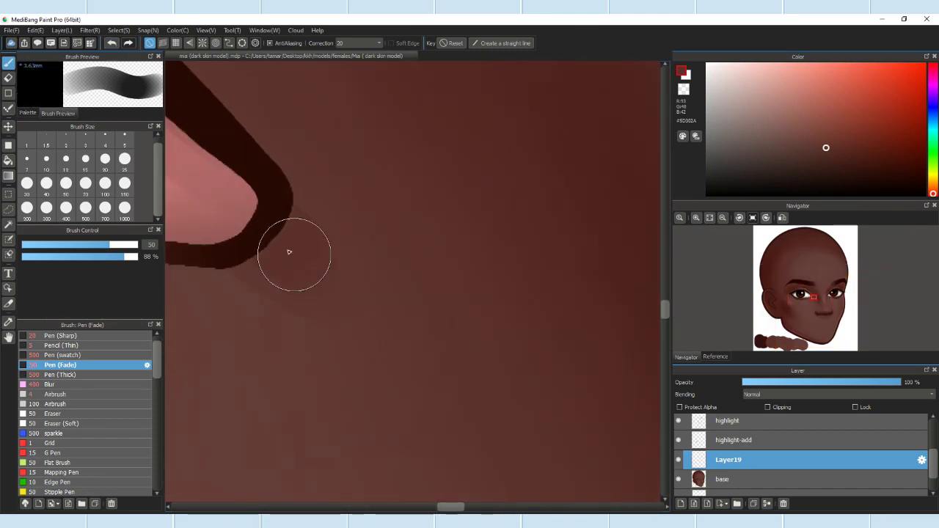
scroll(330, 261, up, 3)
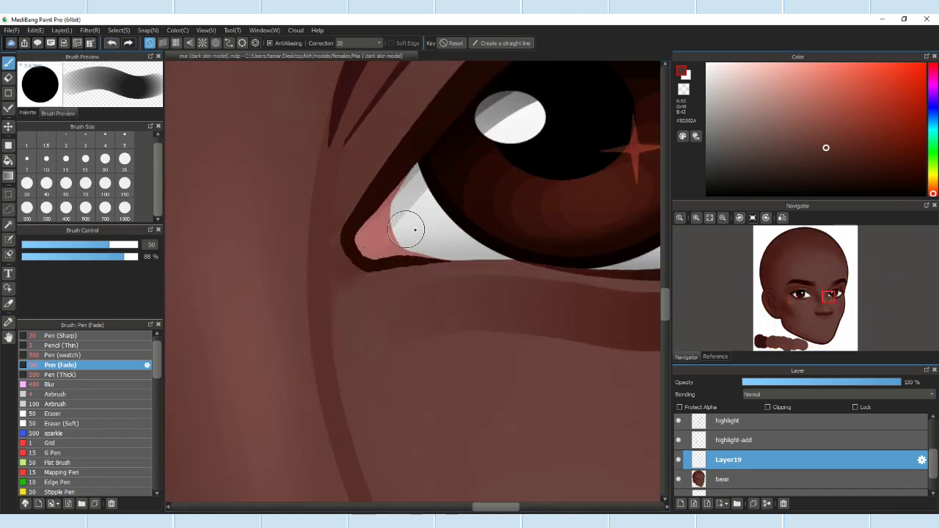
scroll(383, 237, down, 4)
click(767, 503)
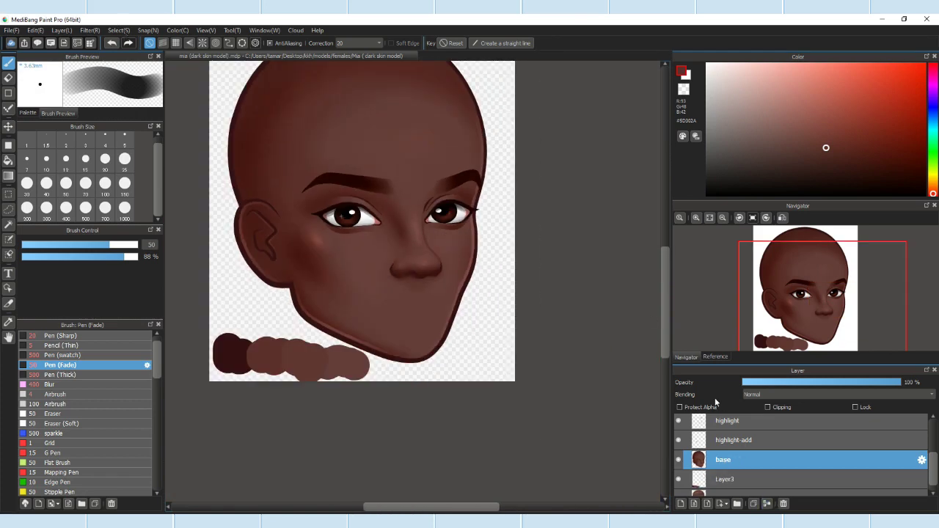
Step: Darken the skin at the near eye's inner corner on base in #51231D with Pen (Fade) at size 40, lowering its opacity to 66%
click(46, 184)
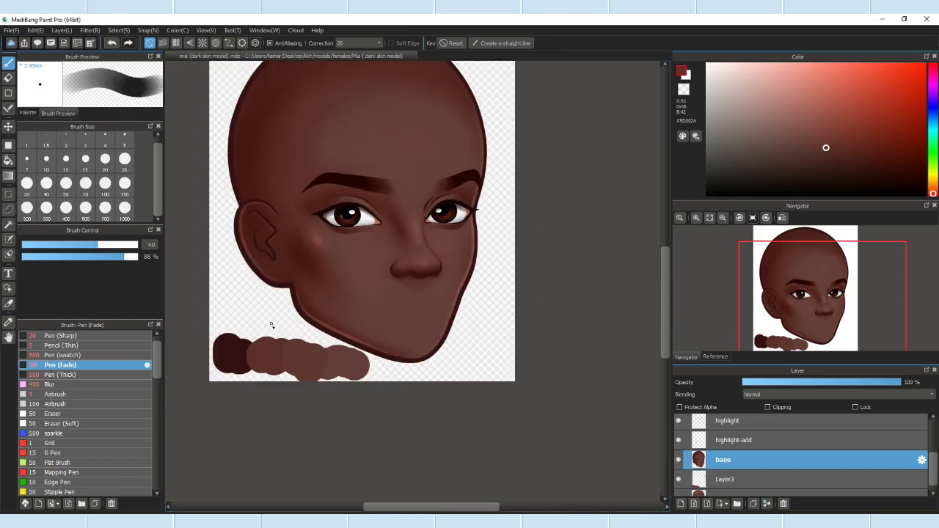
scroll(298, 247, up, 5)
scroll(470, 221, up, 3)
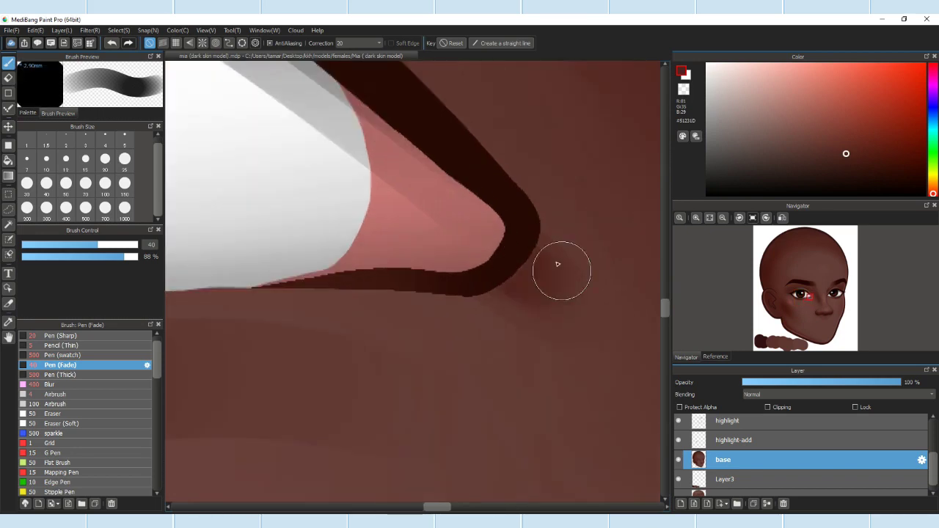
scroll(484, 242, down, 6)
scroll(450, 285, up, 6)
scroll(450, 284, down, 6)
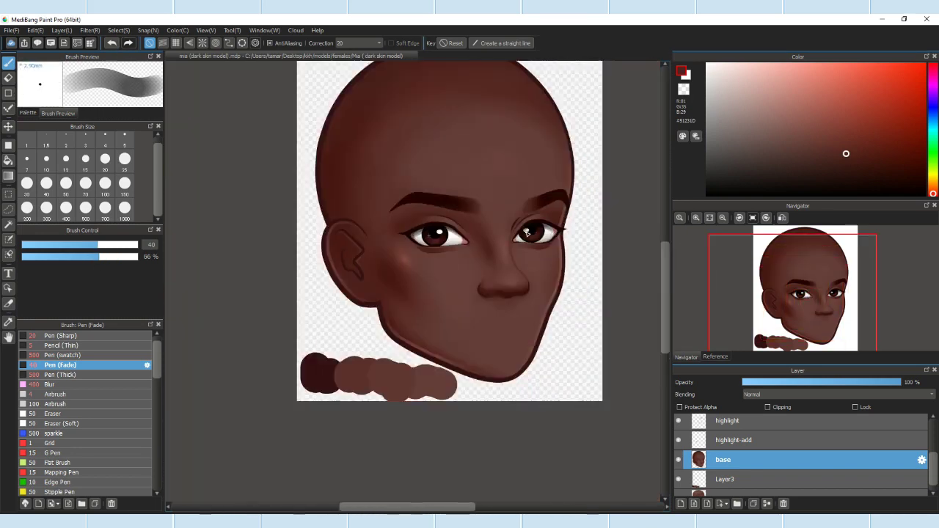
Step: Deepen the shading at the far and near eyes' inner corners with Pen (Fade), raising its size to 70
scroll(448, 272, up, 6)
scroll(441, 261, down, 6)
scroll(435, 250, up, 4)
scroll(413, 279, up, 2)
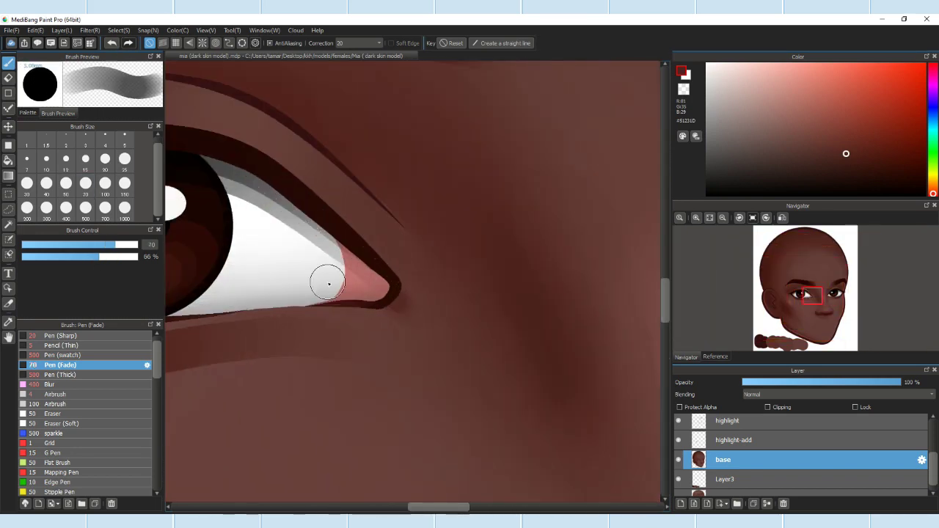
scroll(430, 257, down, 2)
scroll(430, 258, down, 4)
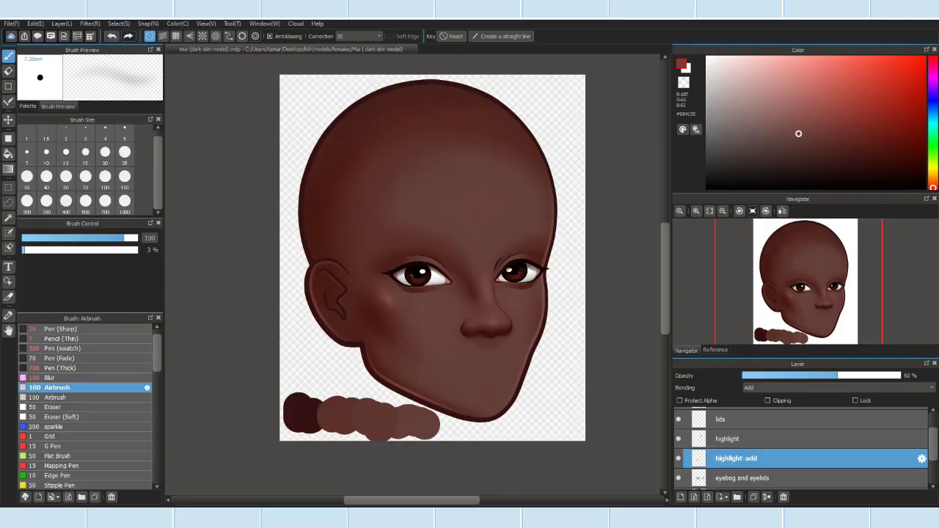
Step: Merge the eyebag and eyelids layer down into base
scroll(679, 450, up, 2)
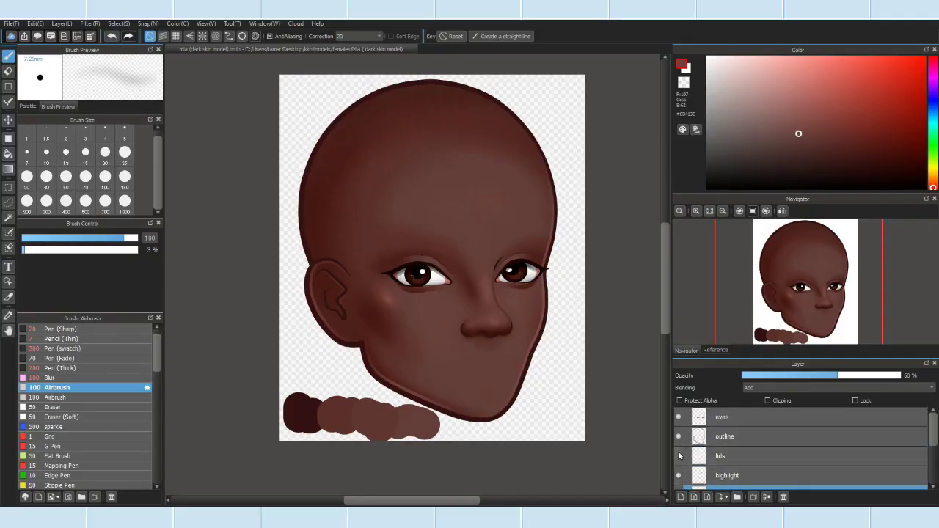
scroll(679, 451, down, 2)
click(686, 448)
key(ctrl+e)
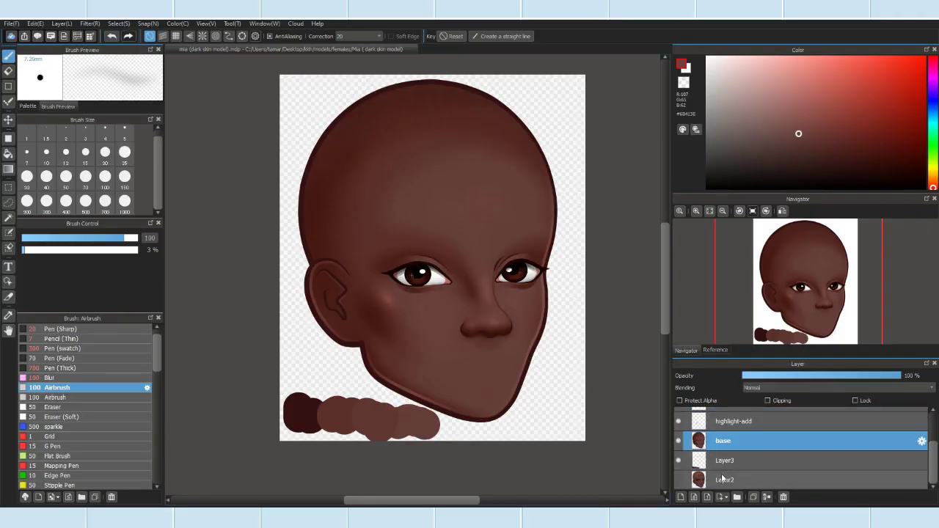
Step: Merge the outline layer into lids, and show the full-face sketch with a new empty layer above eyes
scroll(697, 452, up, 2)
click(694, 444)
scroll(690, 469, down, 2)
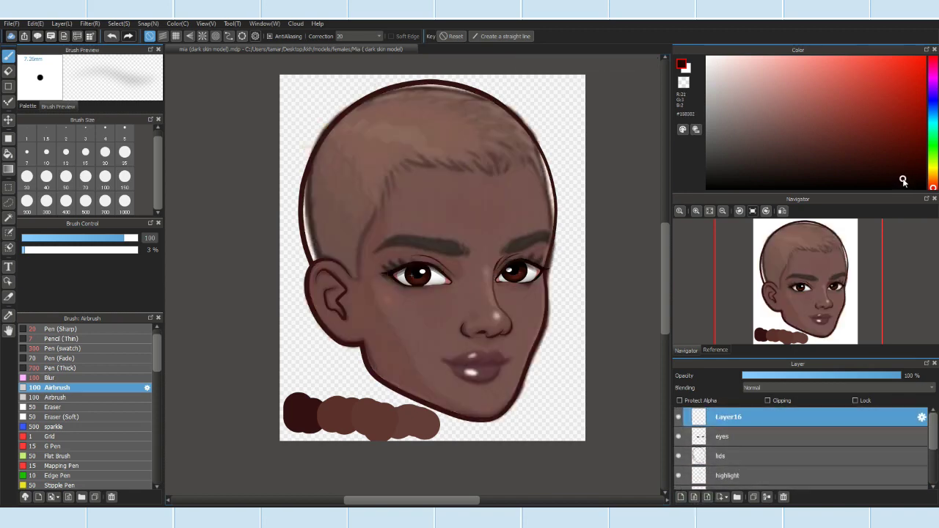
Step: Name the topmost new layer "eyebrow colors"
double_click(738, 419)
text(eyebrow colors)
key(Return)
Step: Paint a row of overlapping dark brown swatches across the side of the head with Pen (swatch) at size 500
click(64, 348)
mouse_move(342, 192)
mouse_down()
mouse_move(357, 187)
mouse_move(321, 203)
mouse_up()
click(382, 191)
click(884, 163)
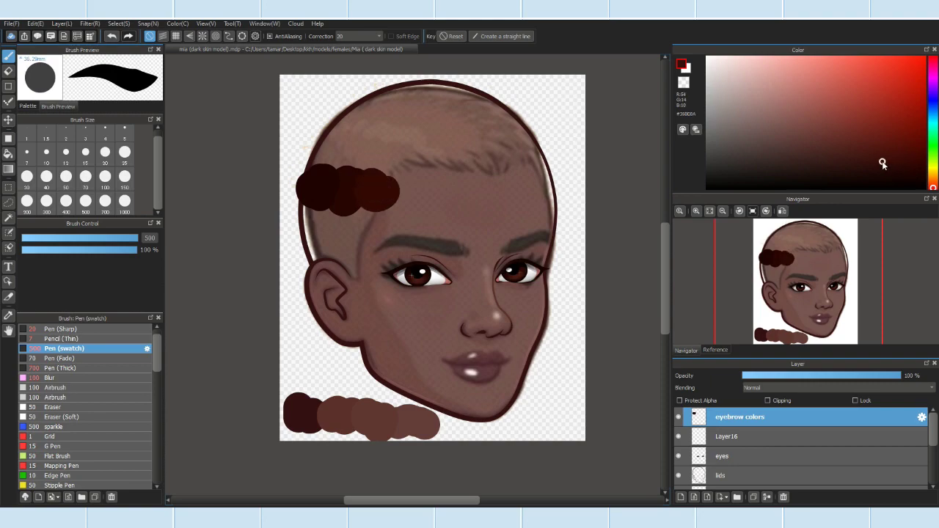
scroll(296, 191, up, 3)
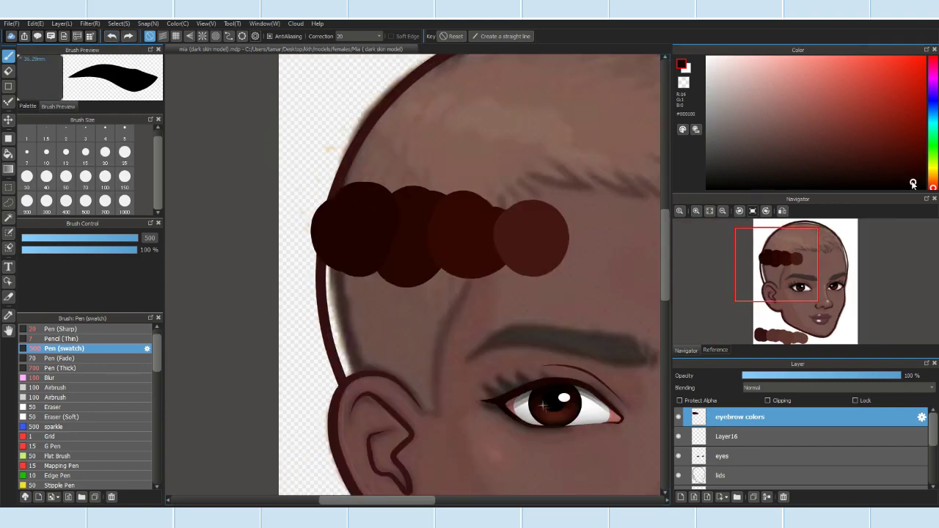
Step: Outline the near eyebrow on Layer16 with curve snap and Pencil (Thin) at size 25 in #1A0301, following the sketch
click(910, 177)
scroll(411, 279, down, 4)
click(729, 435)
scroll(398, 272, up, 3)
scroll(398, 272, up, 2)
click(62, 338)
click(229, 36)
click(125, 152)
scroll(411, 243, up, 2)
click(208, 294)
click(284, 225)
click(358, 223)
click(443, 232)
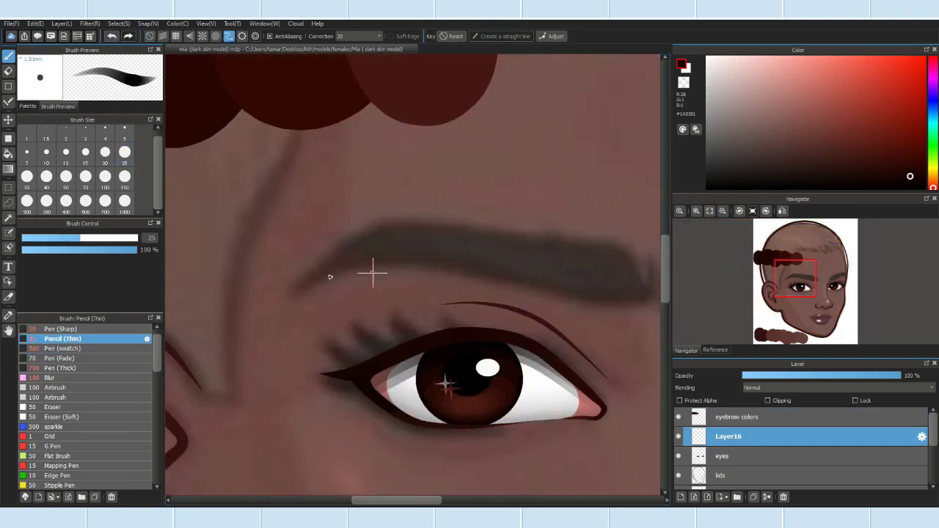
click(539, 242)
double_click(192, 307)
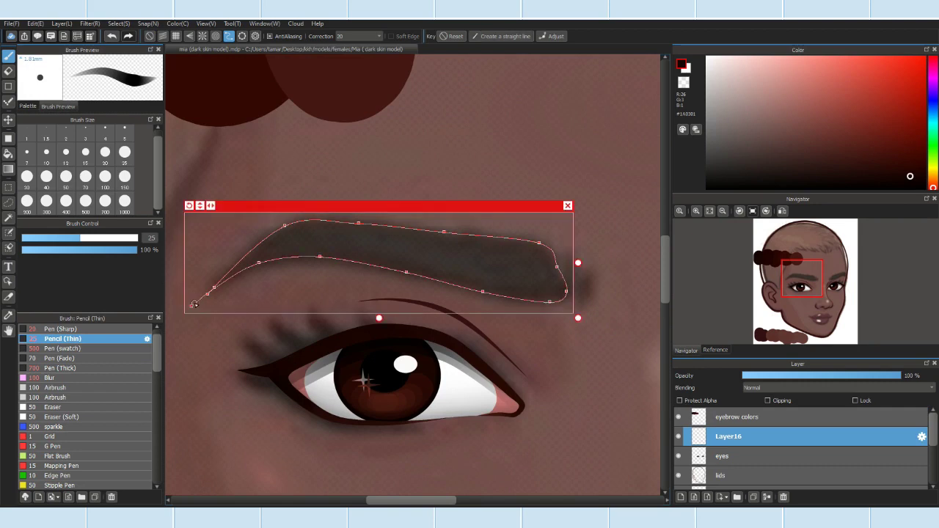
Step: Outline the far eyebrow on Layer16 with snapped Pencil (Thin) curves, following the sketch from inner corner to outer tail
scroll(400, 266, down, 3)
scroll(400, 265, up, 3)
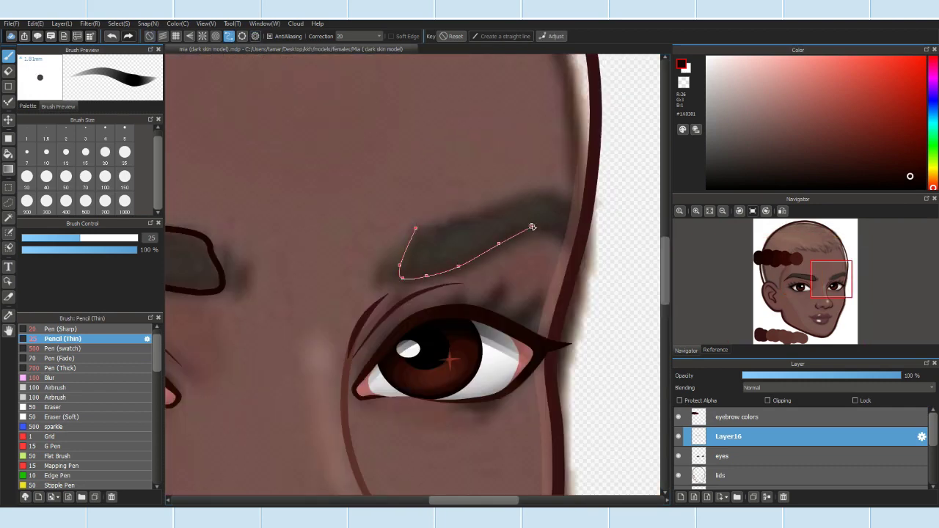
double_click(575, 267)
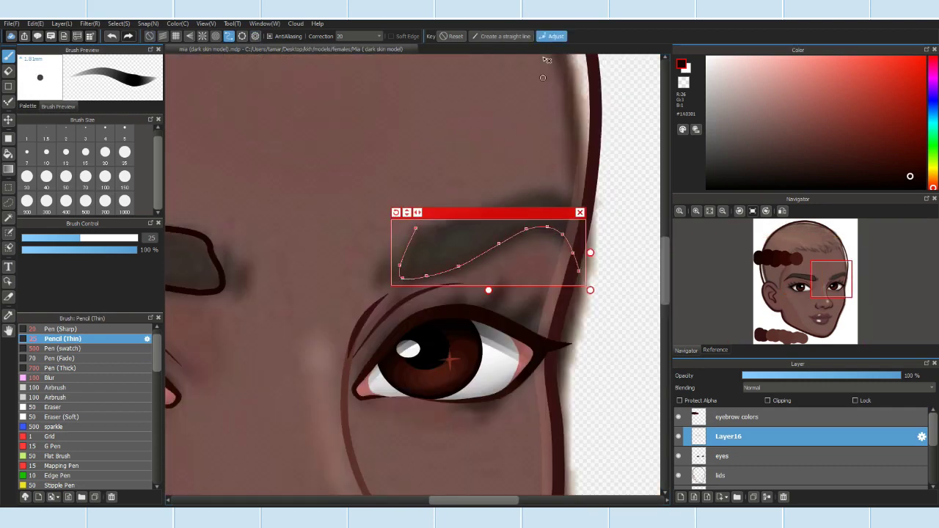
click(147, 23)
click(184, 153)
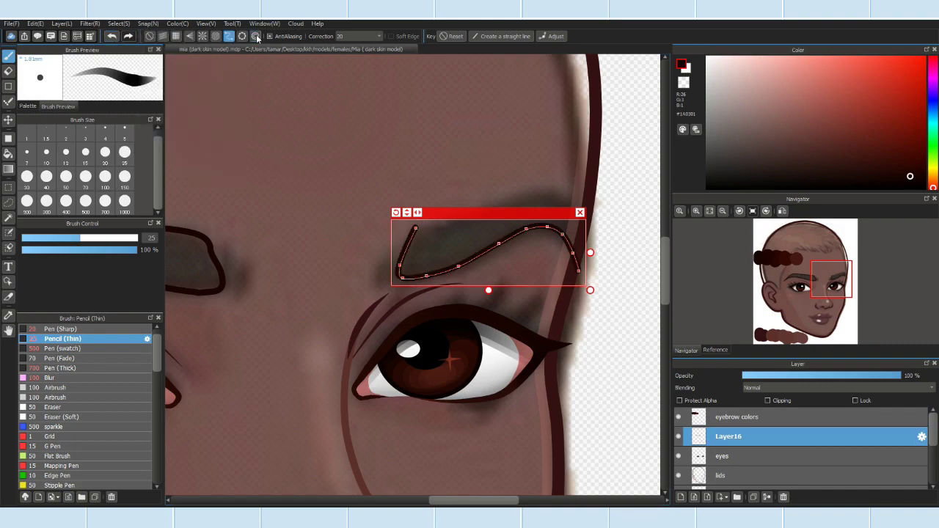
click(256, 36)
scroll(439, 130, down, 3)
scroll(439, 129, up, 3)
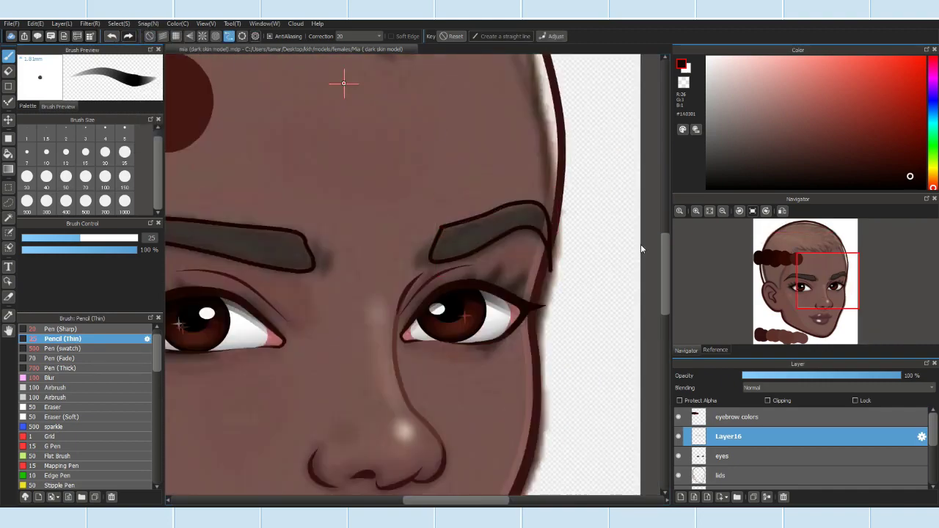
Step: Erase the excess line at the far eyebrow's outer tail, starting with the eraser at size 7
scroll(439, 129, up, 3)
key(e)
scroll(464, 215, up, 2)
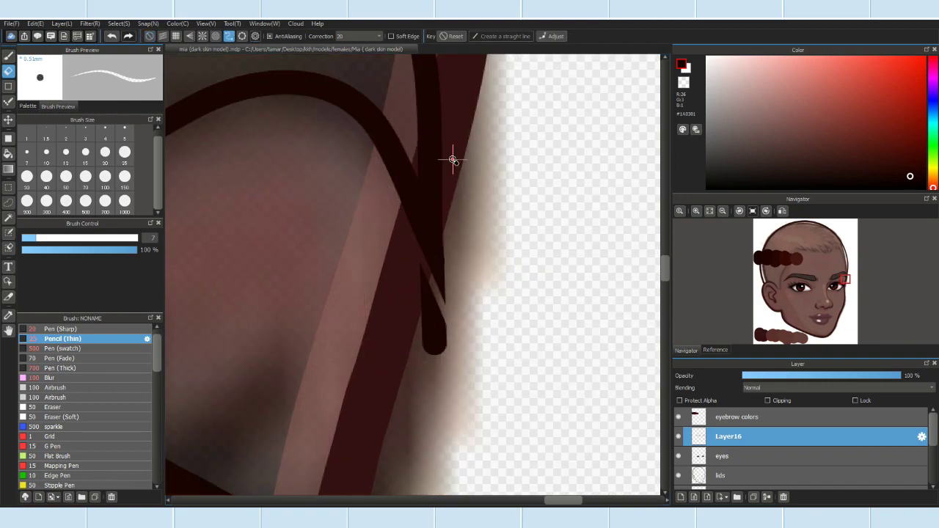
click(478, 143)
scroll(396, 287, down, 2)
scroll(370, 230, up, 2)
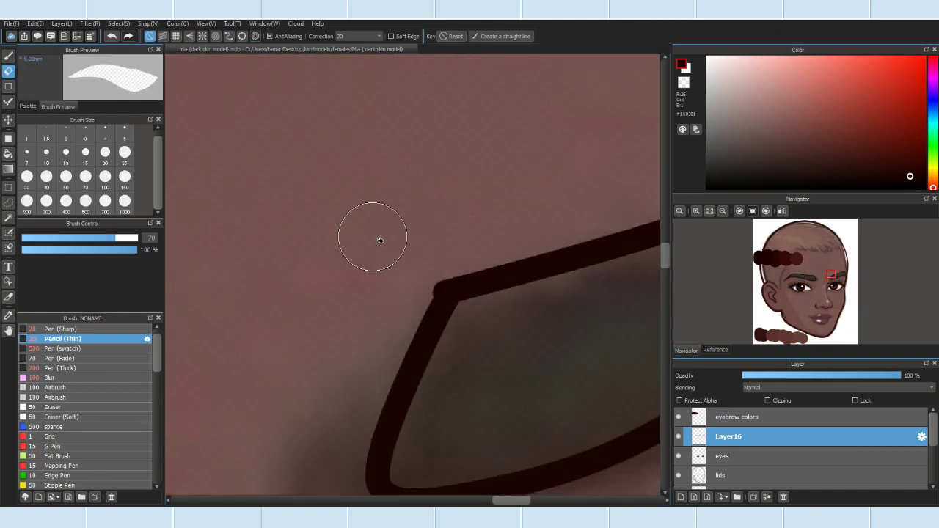
Step: Trim the near eyebrow's blunt outer tail to a finer point with curve-snapped erasing at size 12
scroll(401, 287, down, 2)
scroll(329, 226, up, 2)
drag(229, 273, 335, 137)
click(66, 152)
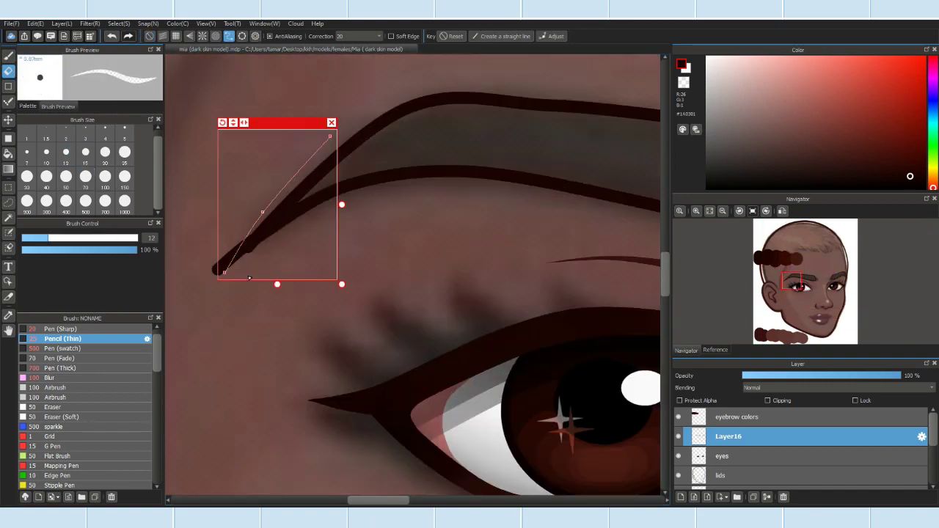
click(335, 124)
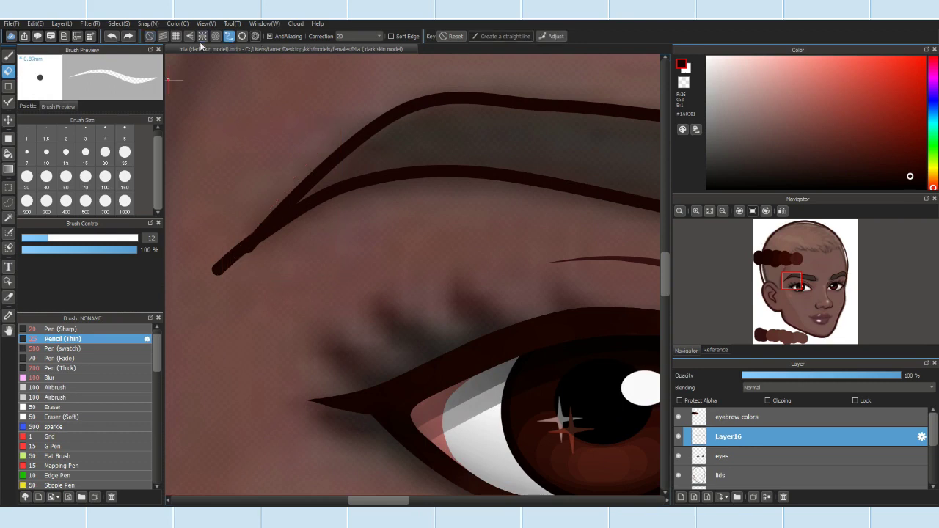
click(128, 37)
key(ctrl+z)
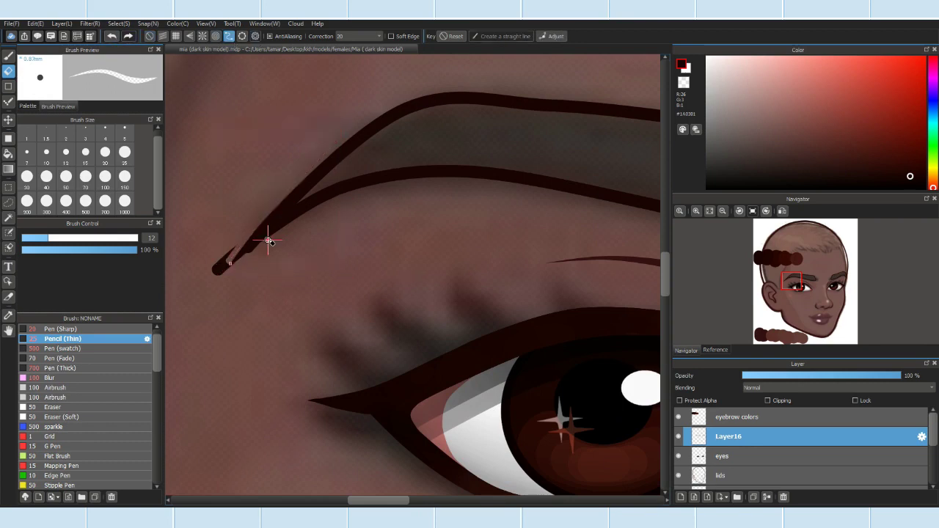
scroll(273, 274, down, 5)
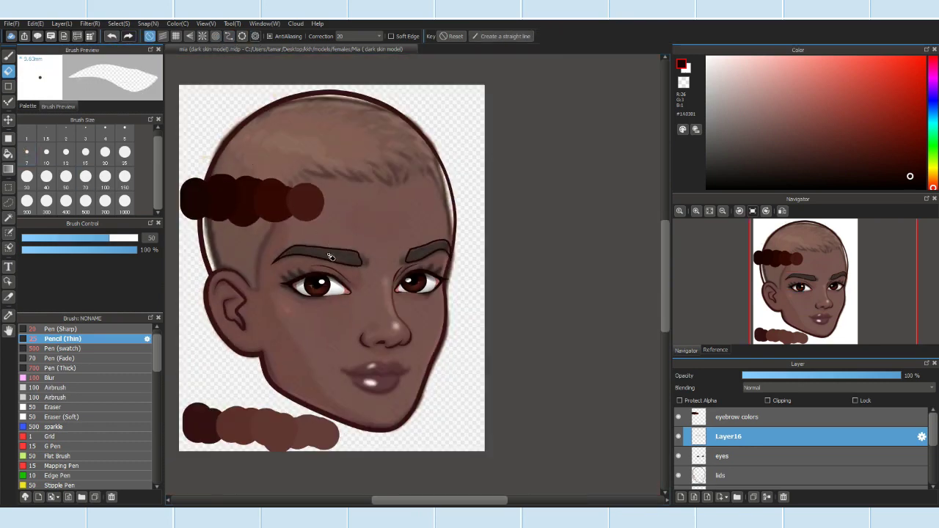
Step: Select the eyebrow linework and fill in the left eyebrow's interior with the Select Pen at size 30
scroll(330, 255, up, 2)
key(ctrl+shift+d)
scroll(269, 269, up, 5)
drag(269, 269, 283, 251)
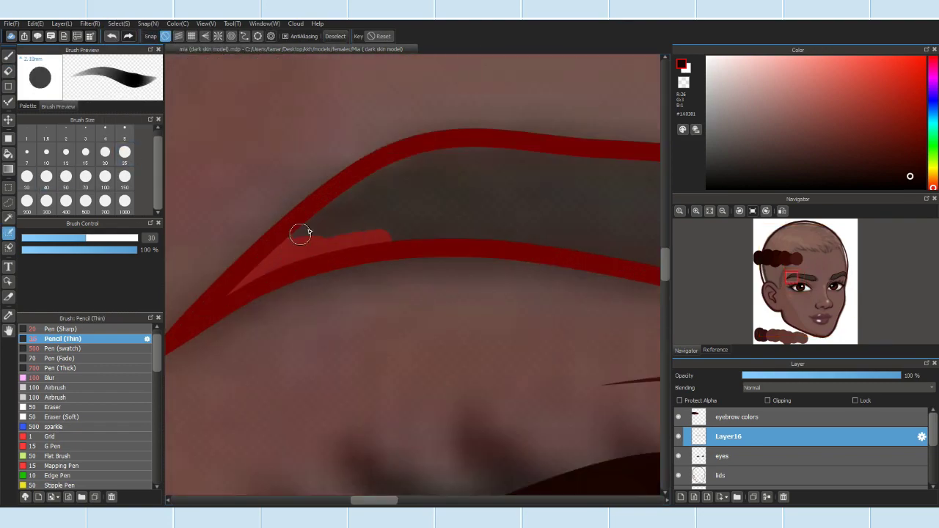
click(112, 36)
scroll(589, 220, down, 3)
scroll(474, 357, up, 4)
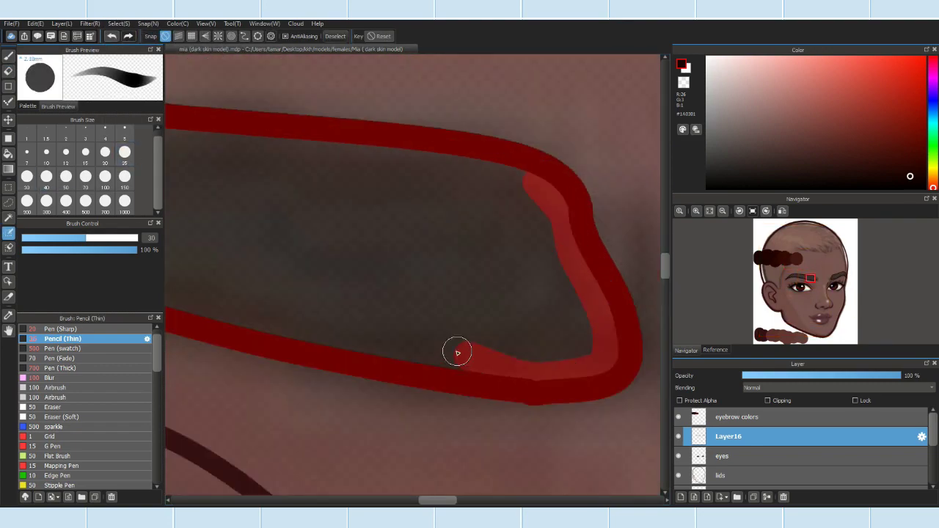
scroll(193, 250, down, 3)
scroll(202, 247, down, 1)
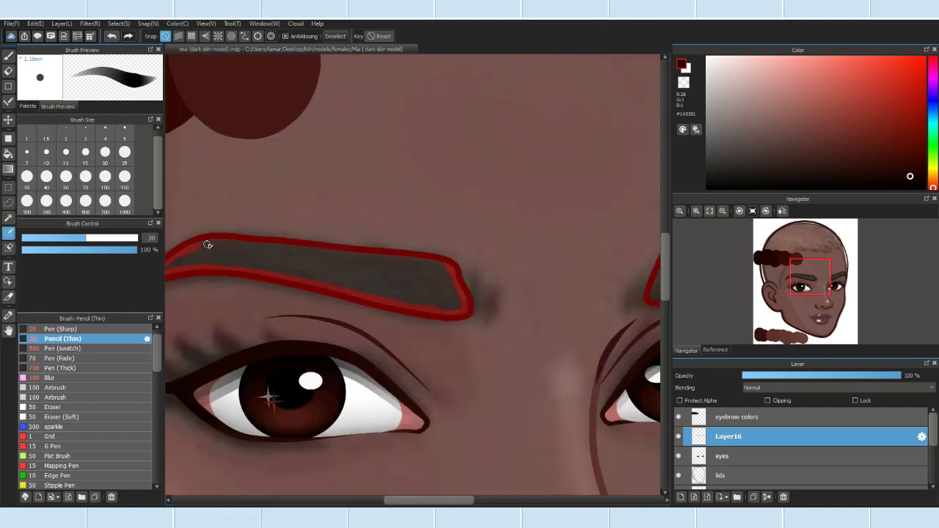
scroll(348, 262, up, 3)
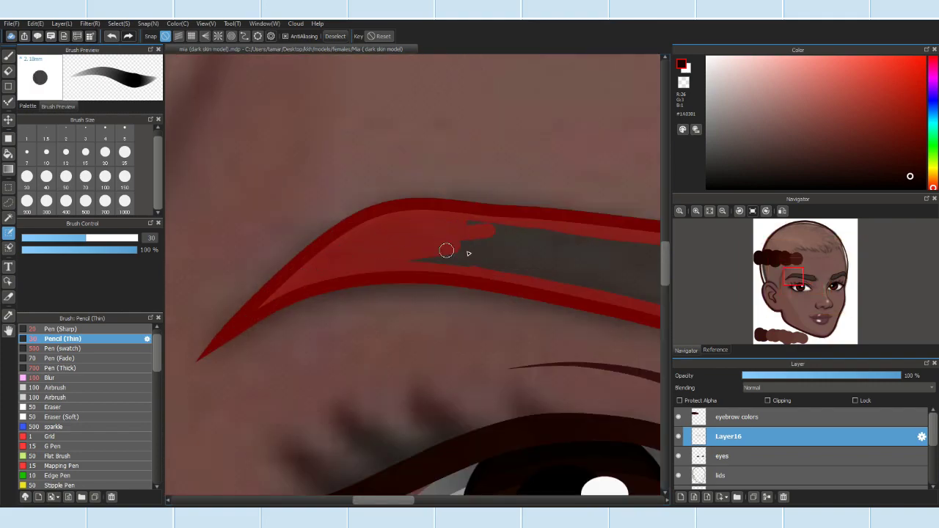
scroll(376, 251, down, 3)
scroll(406, 214, up, 1)
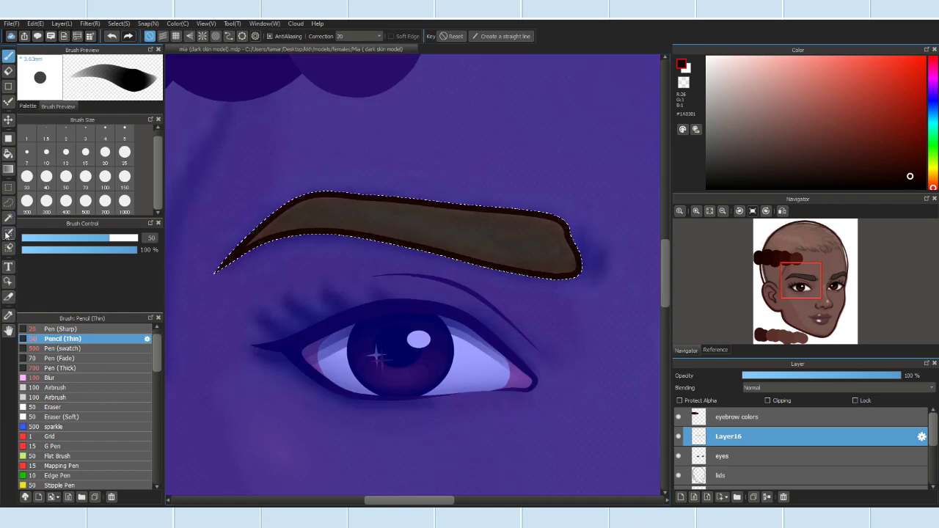
Step: Add the right eyebrow's interior to the selection with the Select Pen, reducing its size from 50 to 15
scroll(213, 262, up, 5)
mouse_move(203, 258)
mouse_down()
mouse_move(267, 149)
mouse_move(343, 200)
mouse_move(478, 110)
mouse_move(373, 184)
mouse_move(629, 325)
mouse_move(611, 190)
mouse_move(576, 258)
mouse_move(541, 164)
mouse_move(413, 270)
mouse_up()
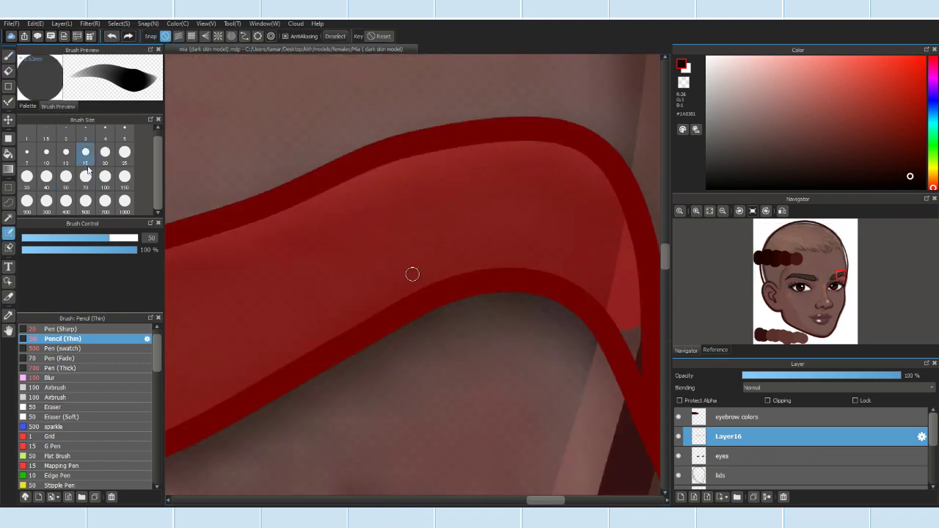
key(bracketleft)
key(bracketleft)
key(bracketleft)
key(bracketleft)
key(bracketleft)
scroll(600, 222, down, 3)
scroll(600, 222, down, 3)
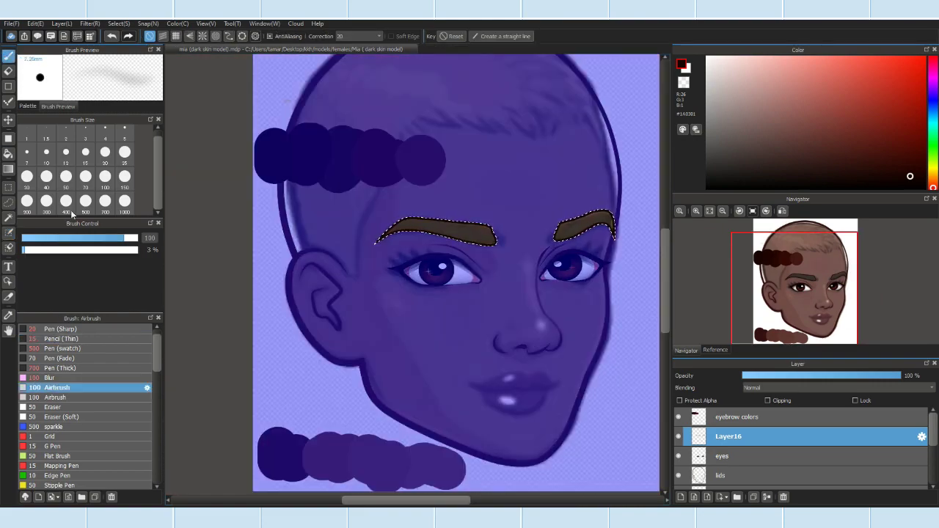
Step: Fill both selected eyebrows with solid dark brown #1A0301 using Pen (Thick) at size 1000
scroll(373, 221, up, 3)
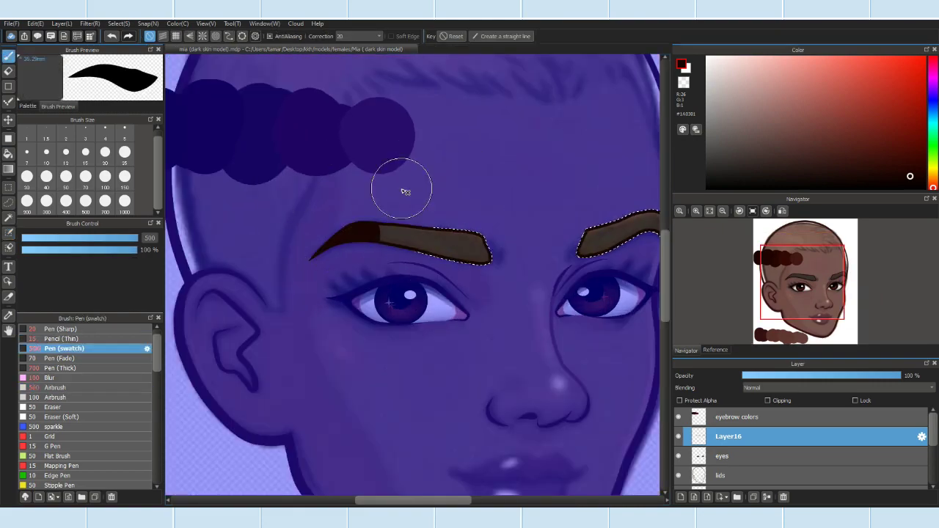
scroll(399, 189, down, 3)
scroll(310, 231, up, 3)
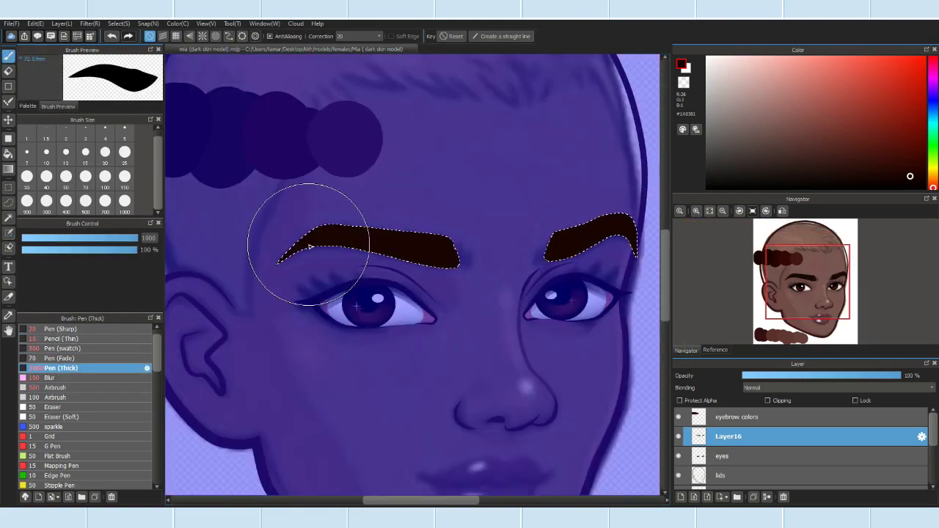
Step: Sample #1F0302 from the eyebrow swatches, paint it over the eyebrows with Pen (Thick), and undo the last stroke
scroll(311, 230, down, 3)
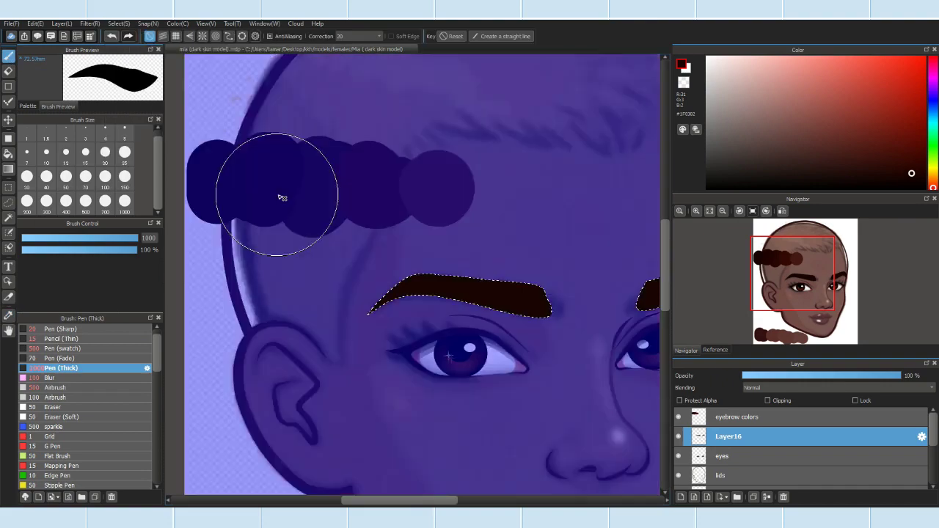
scroll(383, 215, down, 3)
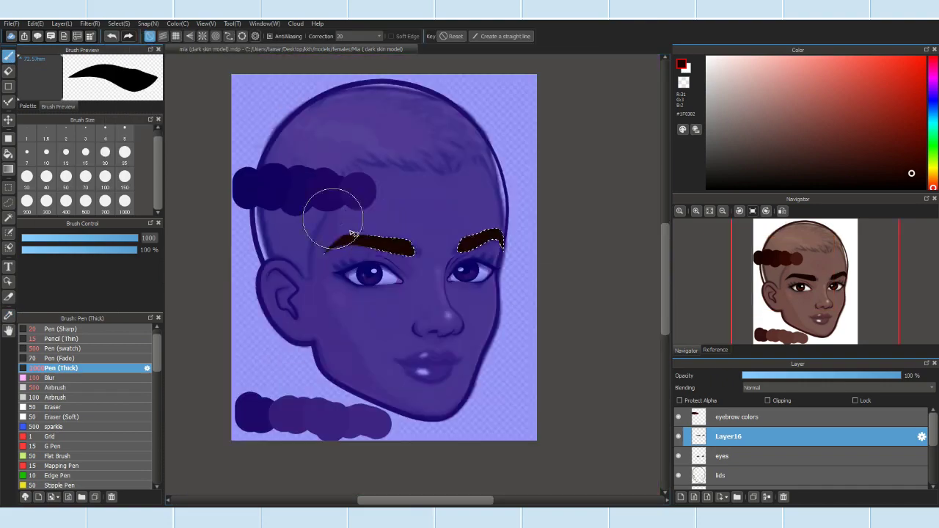
scroll(357, 321, up, 3)
scroll(358, 321, down, 3)
scroll(409, 253, up, 3)
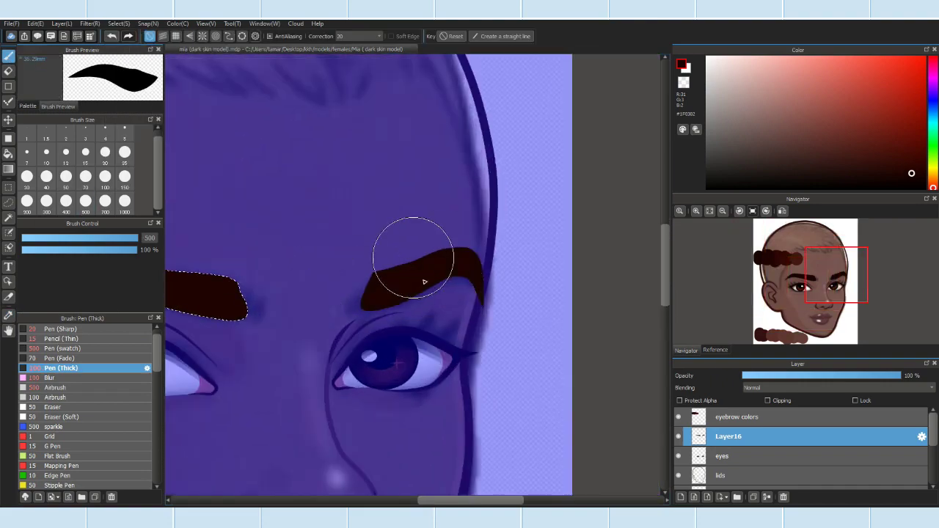
click(107, 41)
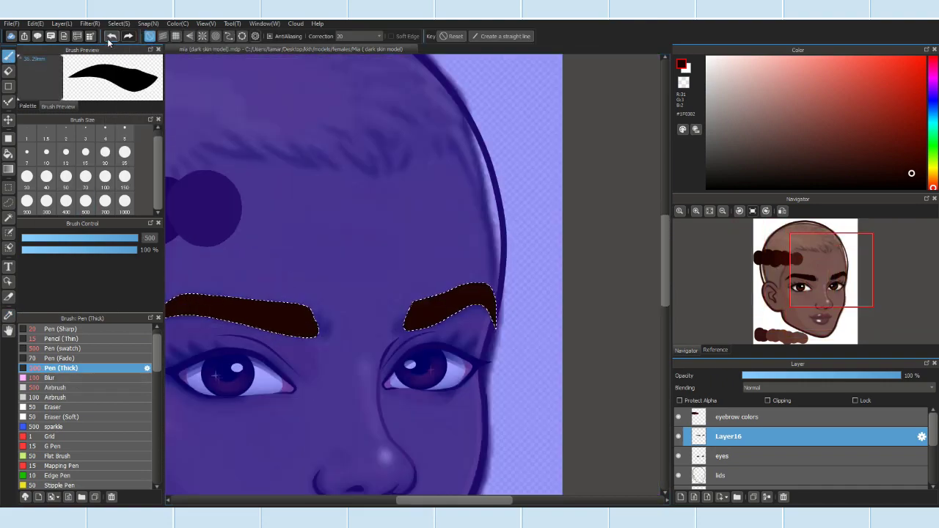
Step: Airbrush #1F0302 over the inner parts of both eyebrows at size 500 and 3% opacity
click(57, 388)
scroll(236, 304, left, 2)
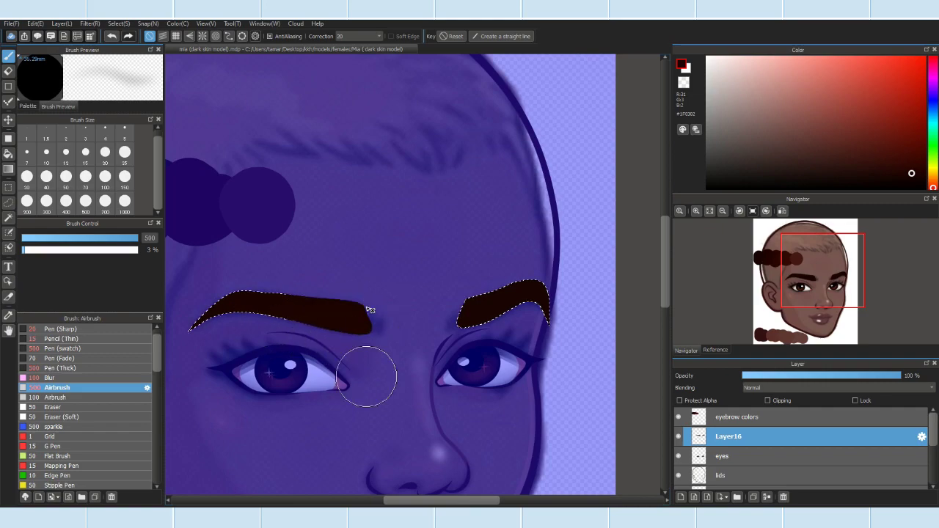
scroll(430, 338, up, 1)
scroll(468, 332, up, 3)
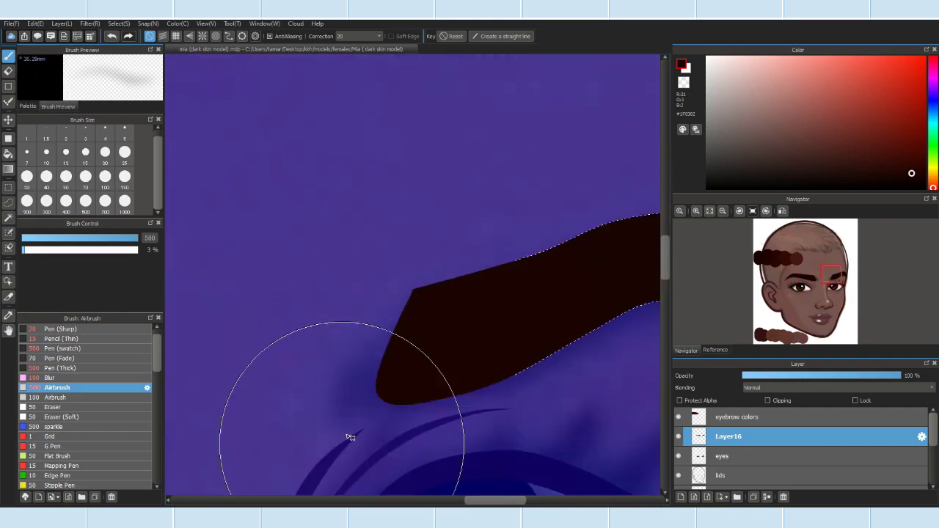
Step: Build a soft gradient toward the inner ends of both eyebrows with the Airbrush, using #280502 and #340804
scroll(410, 352, down, 4)
scroll(497, 369, up, 3)
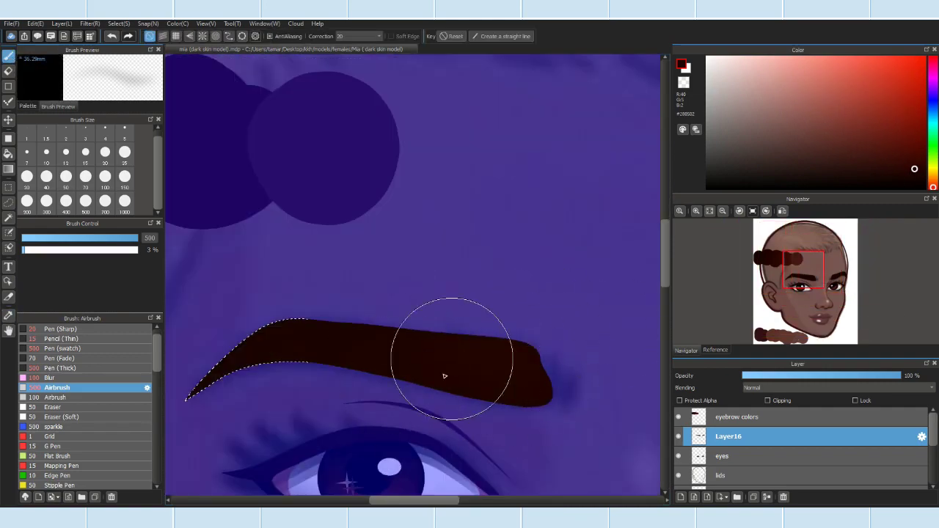
scroll(440, 346, down, 1)
shift+click(587, 351)
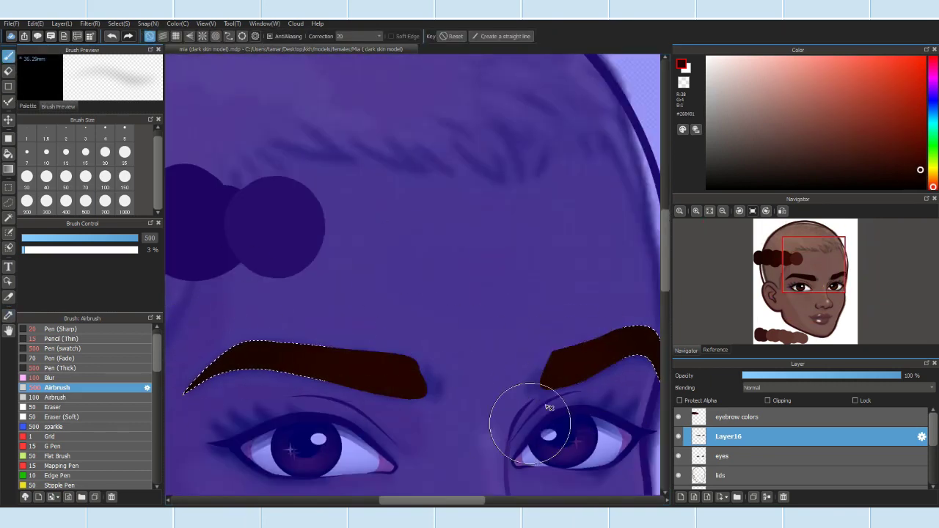
scroll(536, 403, down, 1)
scroll(436, 345, up, 2)
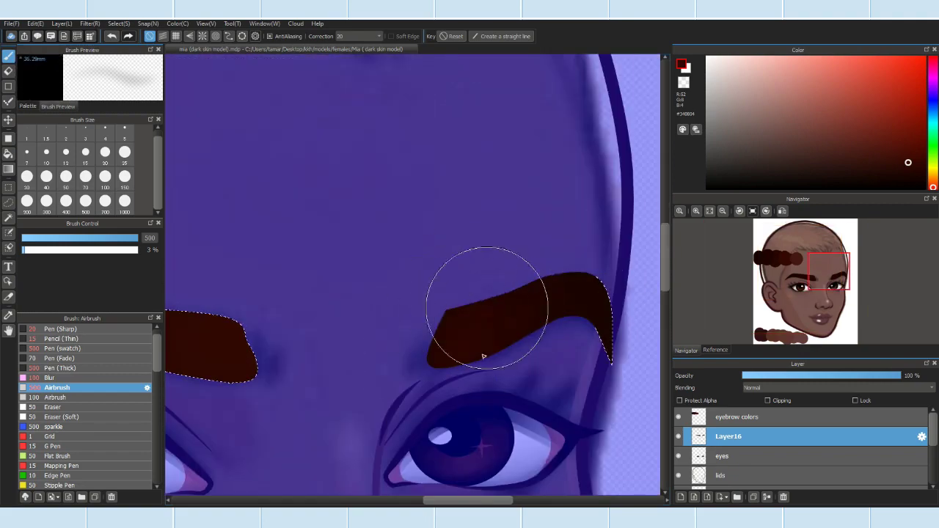
scroll(419, 262, down, 2)
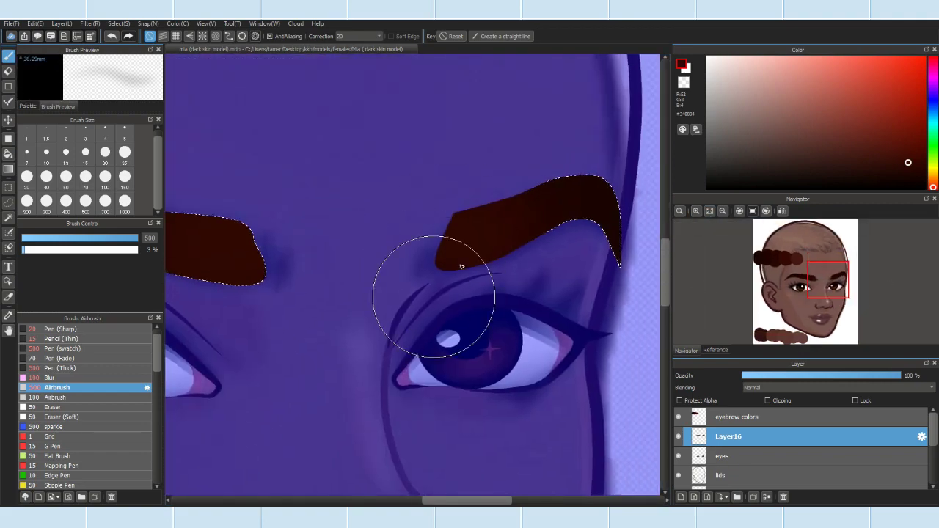
scroll(430, 161, up, 1)
click(118, 23)
click(139, 49)
key(ctrl+z)
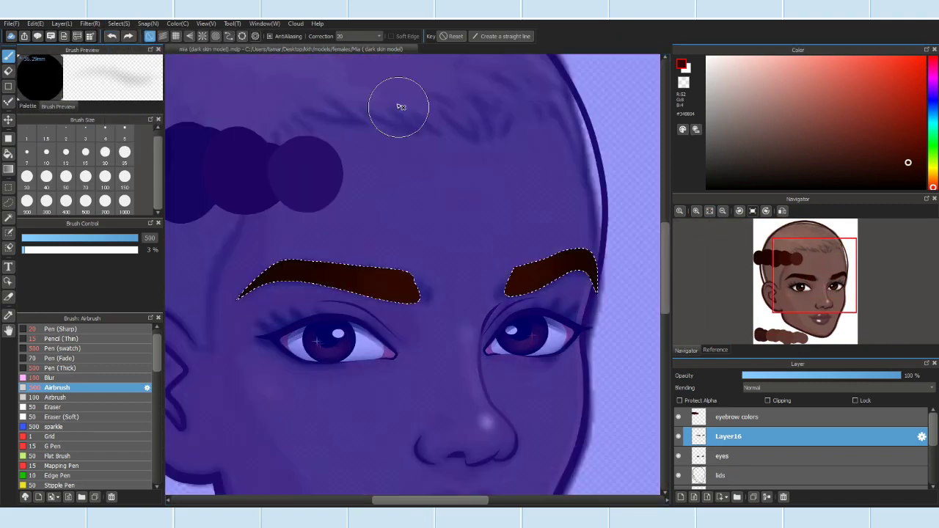
Step: Airbrush the lighter swatch colour #441612 onto the inner ends of both eyebrows
scroll(418, 233, up, 2)
scroll(454, 211, down, 2)
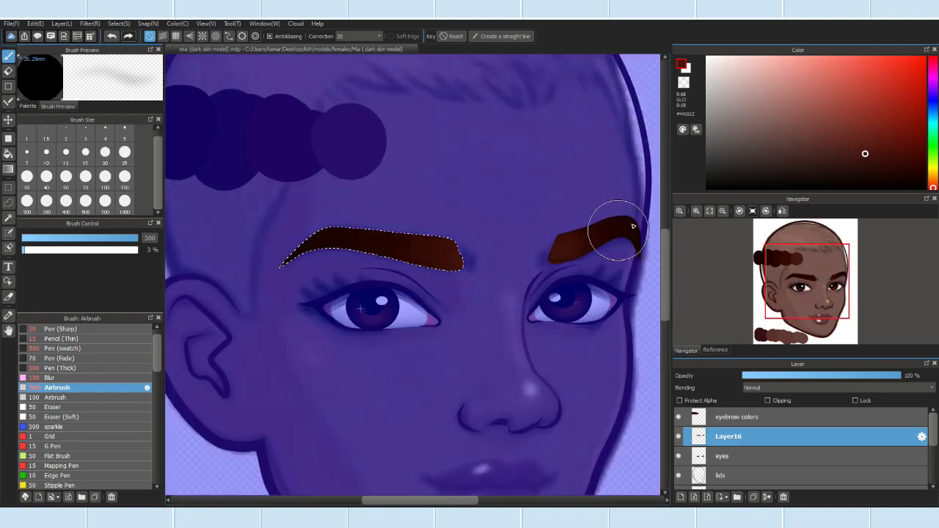
scroll(383, 242, up, 1)
scroll(499, 105, down, 2)
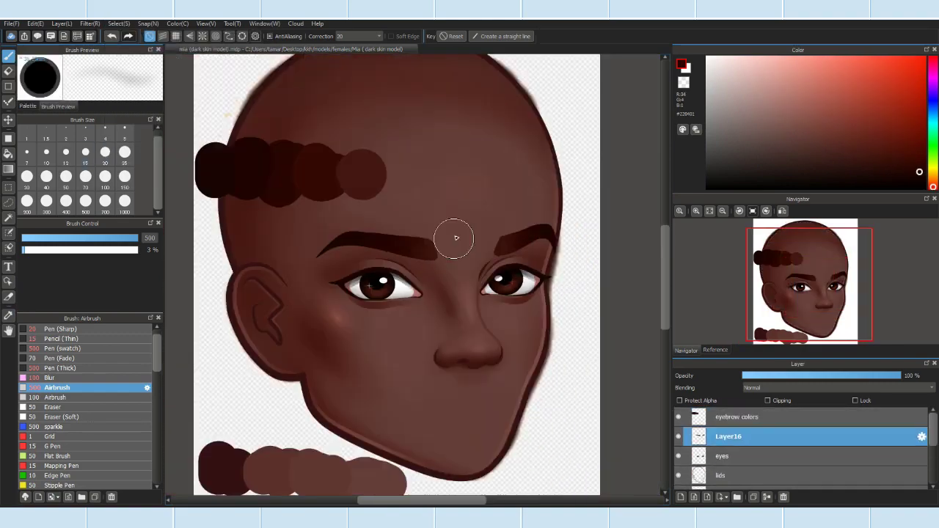
Step: Reselect the eyebrows and airbrush the skin tone #633B36 over their inner ends
scroll(453, 235, up, 2)
scroll(441, 245, down, 2)
click(118, 23)
click(161, 88)
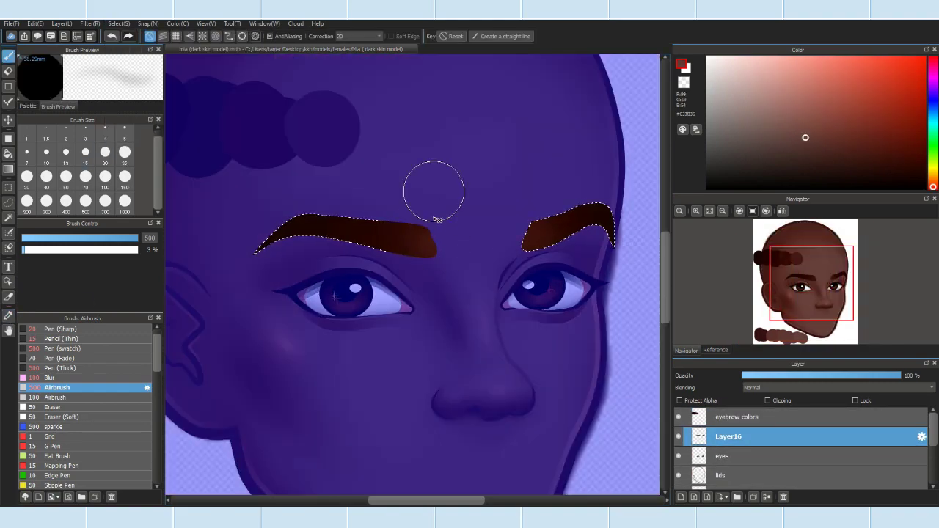
scroll(440, 231, up, 2)
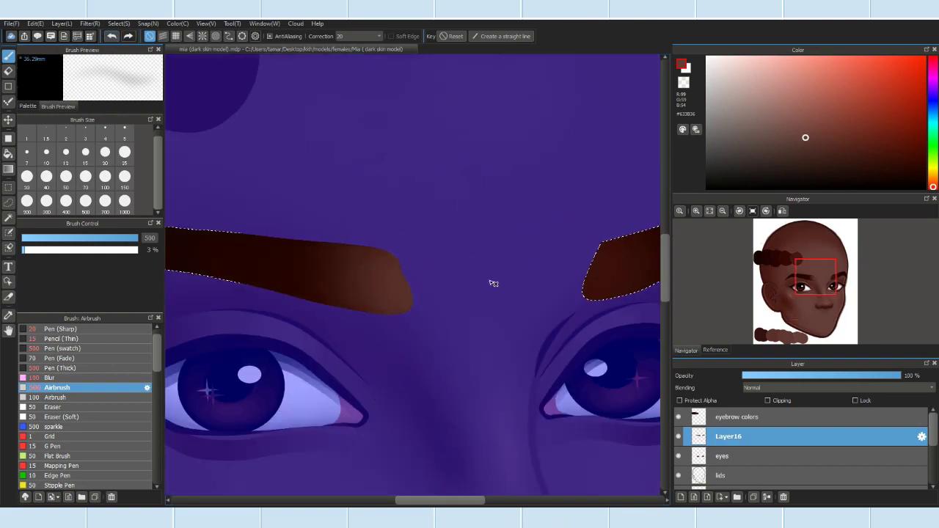
scroll(484, 286, down, 2)
scroll(516, 256, down, 3)
Step: Clear the selection and fade the inner ends of both eyebrows into the skin with Blur at size 400 and 64% opacity
click(49, 377)
scroll(498, 266, up, 4)
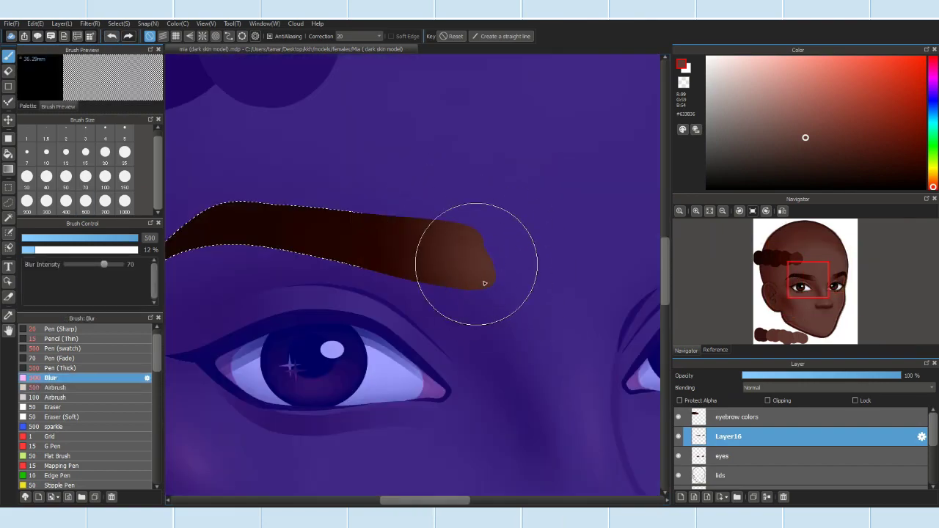
scroll(496, 270, down, 2)
scroll(482, 272, up, 2)
key(ctrl+d)
scroll(440, 243, down, 3)
scroll(403, 215, up, 3)
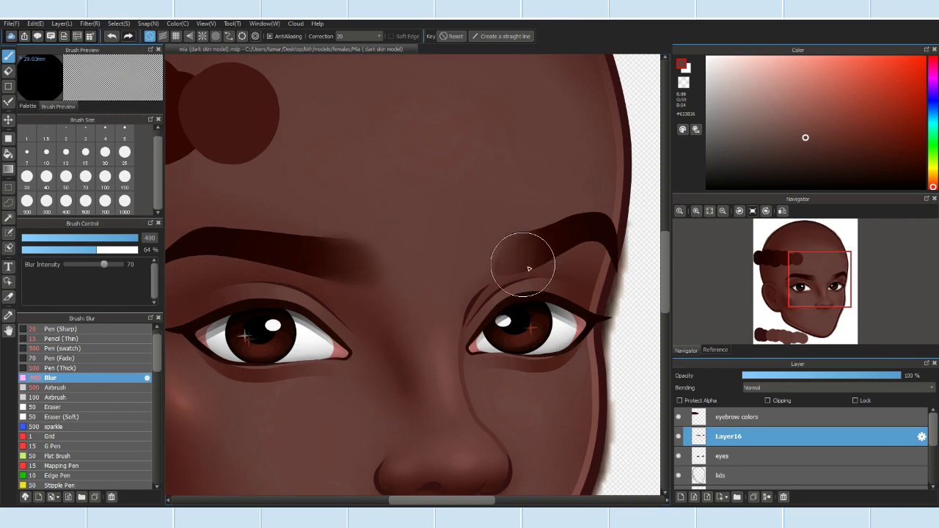
scroll(402, 202, down, 3)
scroll(356, 243, up, 3)
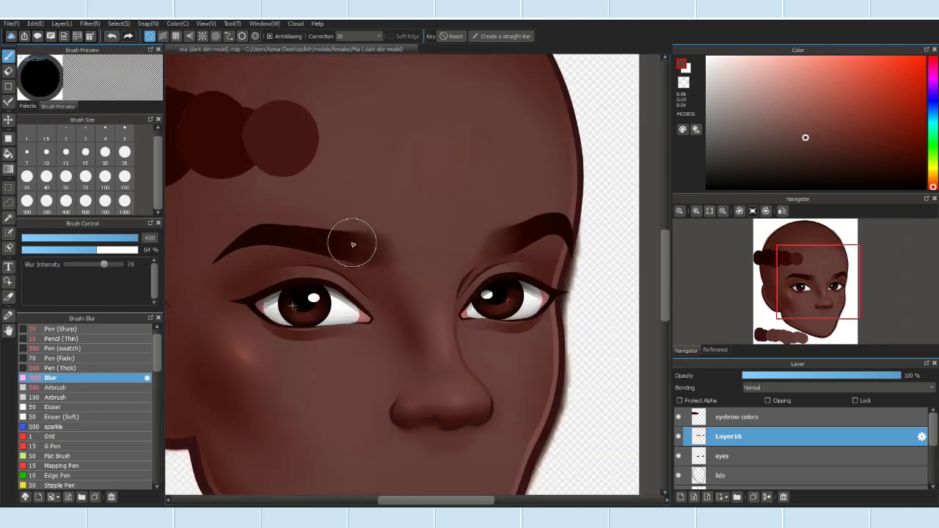
scroll(386, 178, down, 3)
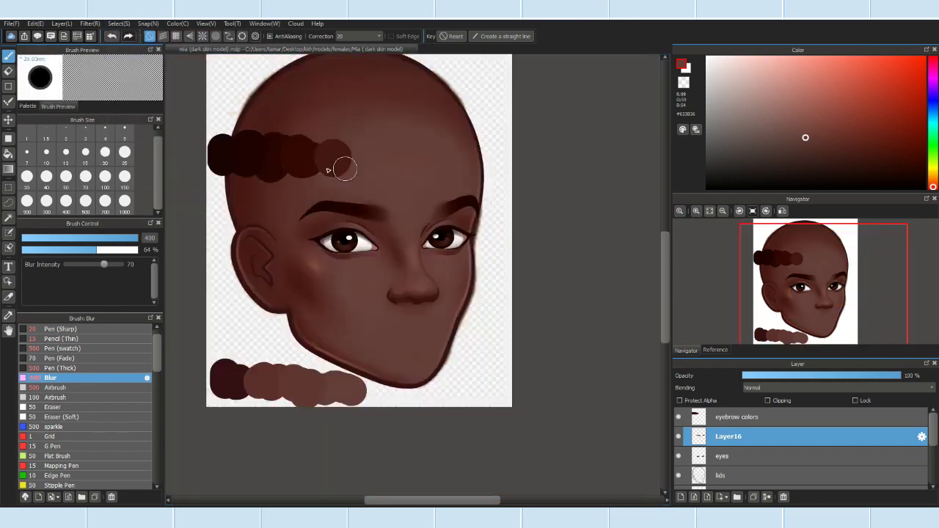
Step: Reselect the eyebrows and deepen their outer and middle parts with the Airbrush, using #1F0302 and #2B0603
click(57, 388)
scroll(460, 244, down, 2)
scroll(482, 242, up, 2)
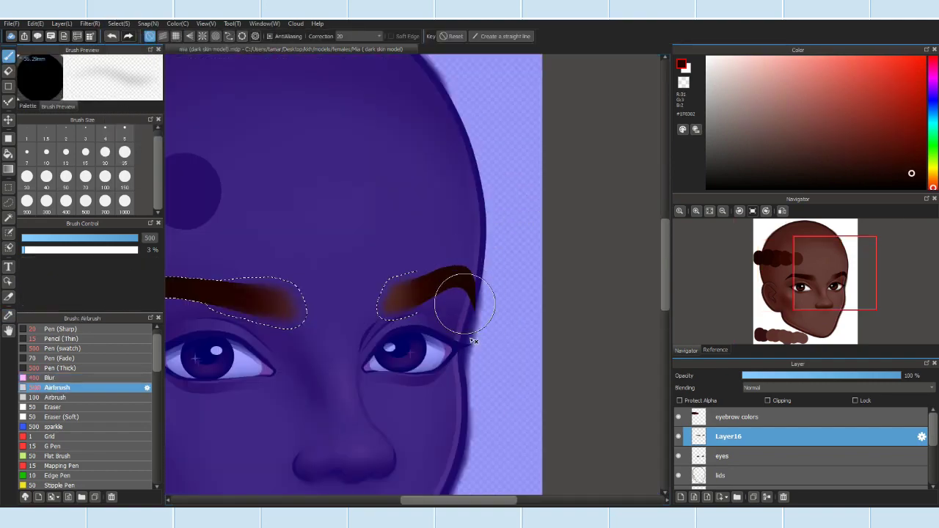
scroll(460, 265, up, 5)
alt+click(277, 404)
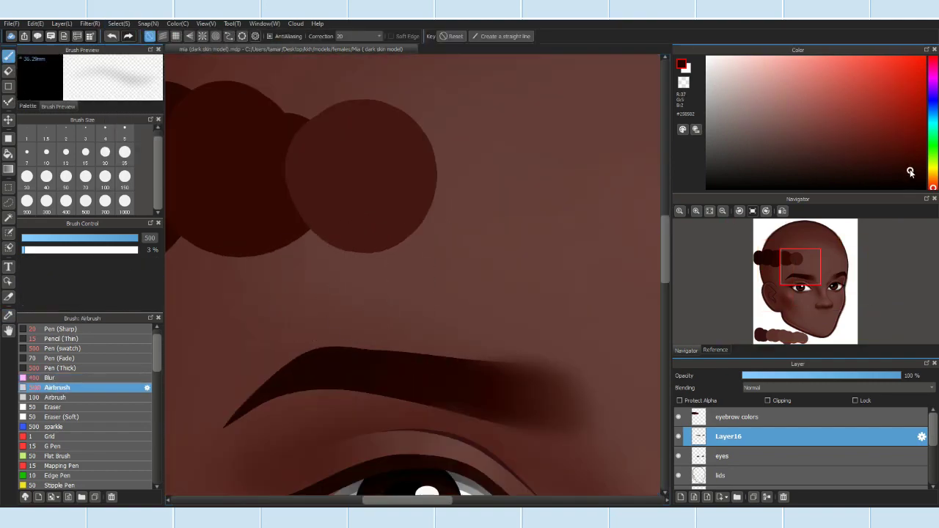
scroll(277, 405, down, 3)
scroll(618, 374, up, 3)
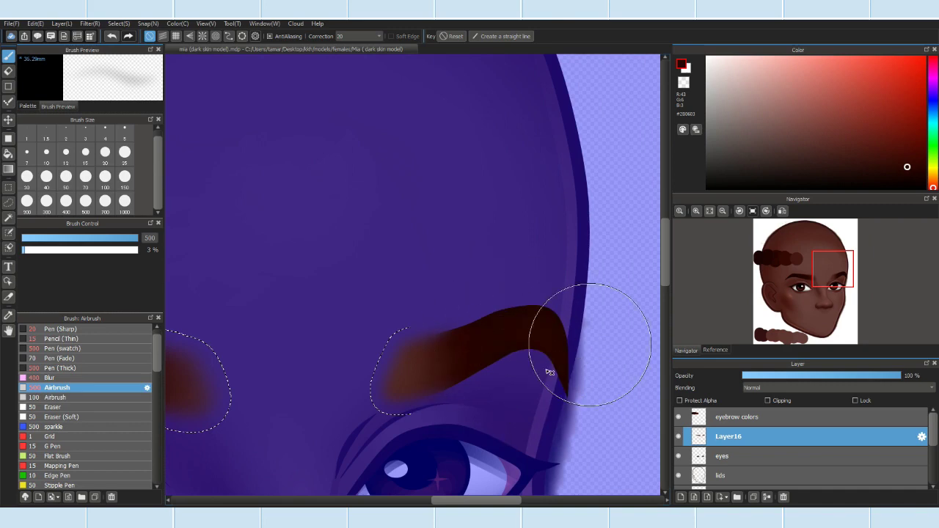
scroll(596, 411, down, 3)
scroll(274, 368, up, 2)
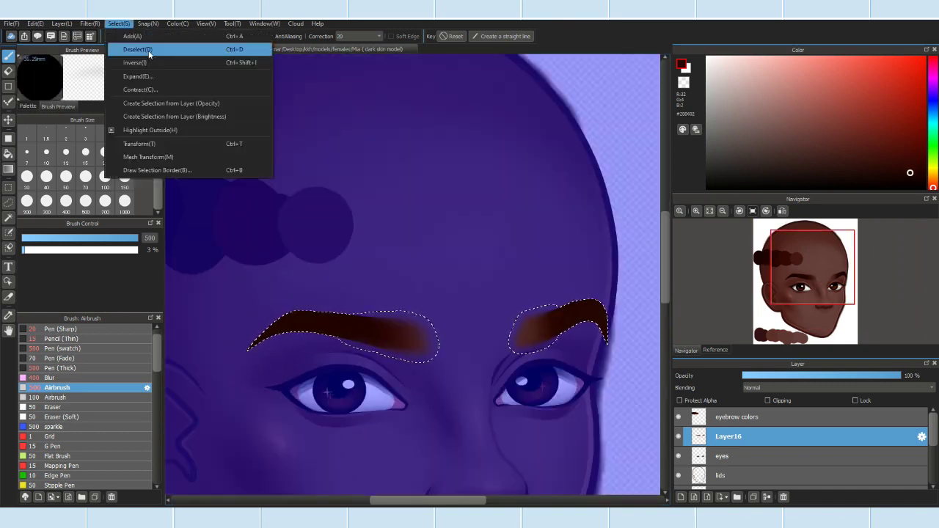
Step: Clear the selection and lay a curve snap guide along the upper inner edge of the left eyebrow
key(ctrl+d)
click(229, 36)
scroll(241, 242, up, 3)
drag(236, 242, 509, 275)
Step: Trim the left eyebrow's upper inner edge along the curve guide with the Eraser, increasing its size from 3 to 10
key(e)
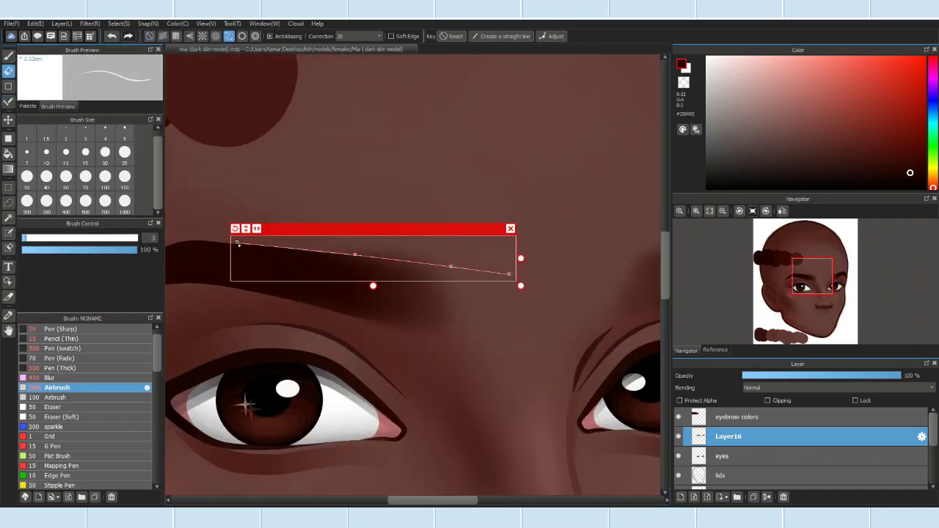
scroll(404, 237, down, 2)
scroll(440, 238, up, 2)
scroll(450, 240, up, 1)
key(bracketright)
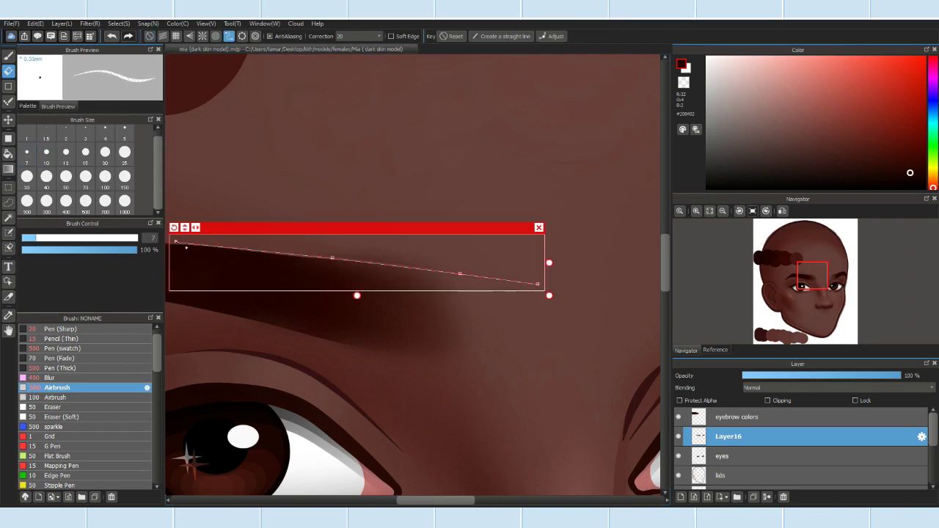
scroll(536, 234, up, 1)
scroll(320, 277, down, 1)
scroll(320, 277, down, 2)
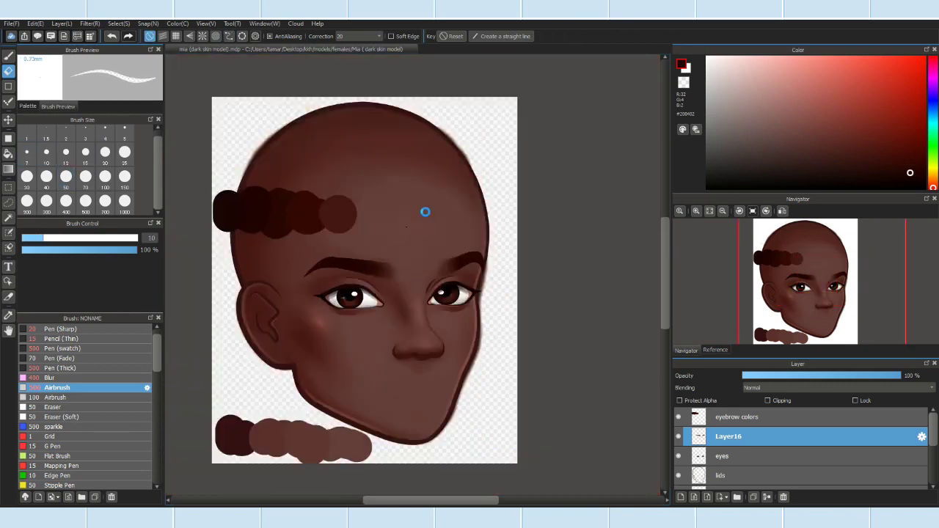
Step: Trim the right eyebrow's inner edges along a curve snap guide with the Eraser at size 10
scroll(320, 277, up, 2)
click(229, 36)
scroll(353, 308, down, 2)
scroll(409, 289, up, 3)
scroll(412, 274, down, 2)
scroll(332, 270, up, 3)
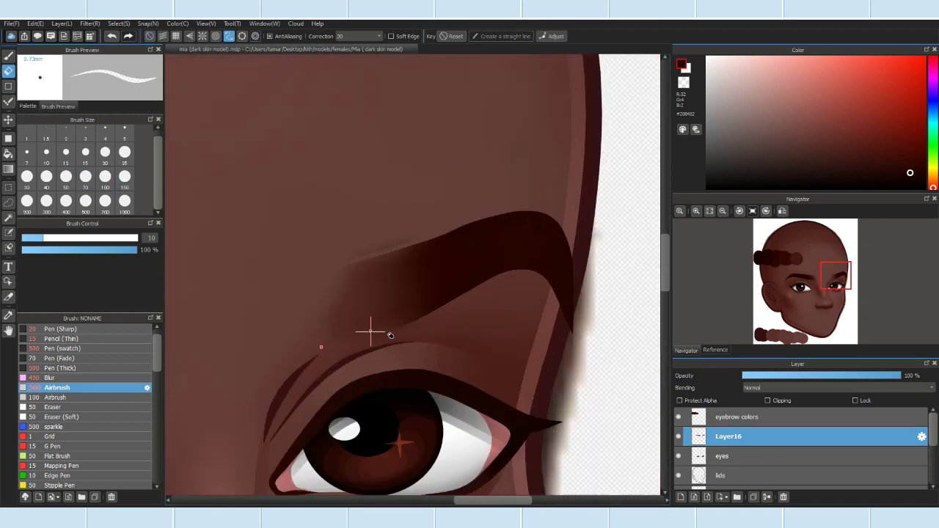
scroll(323, 350, up, 2)
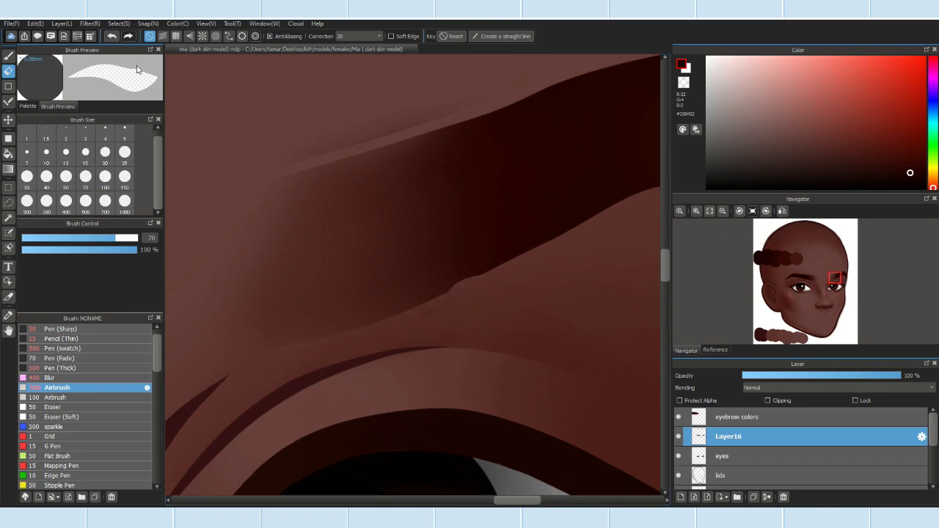
Step: Erase the leftover colour around the inner edges of both eyebrows freehand with the Eraser at size 70
scroll(365, 257, down, 2)
scroll(386, 367, up, 3)
scroll(346, 415, up, 1)
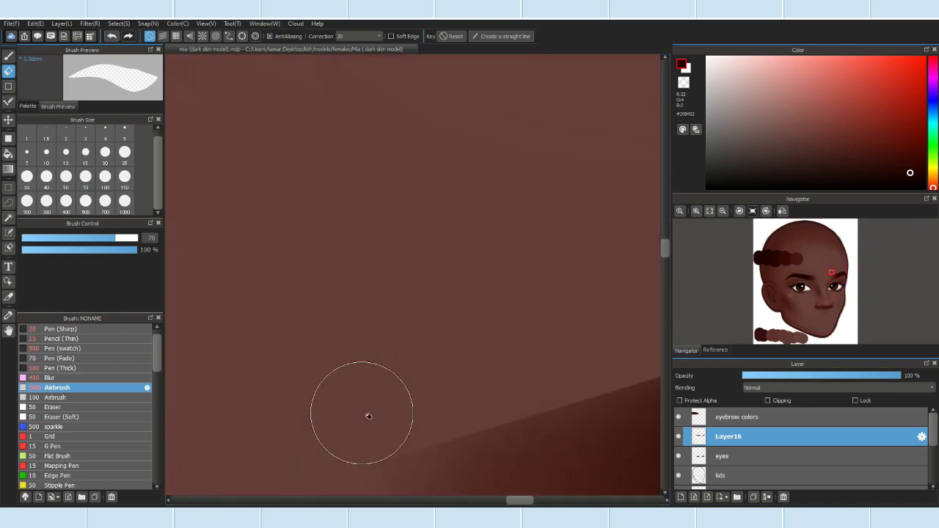
scroll(391, 353, down, 5)
scroll(391, 353, up, 8)
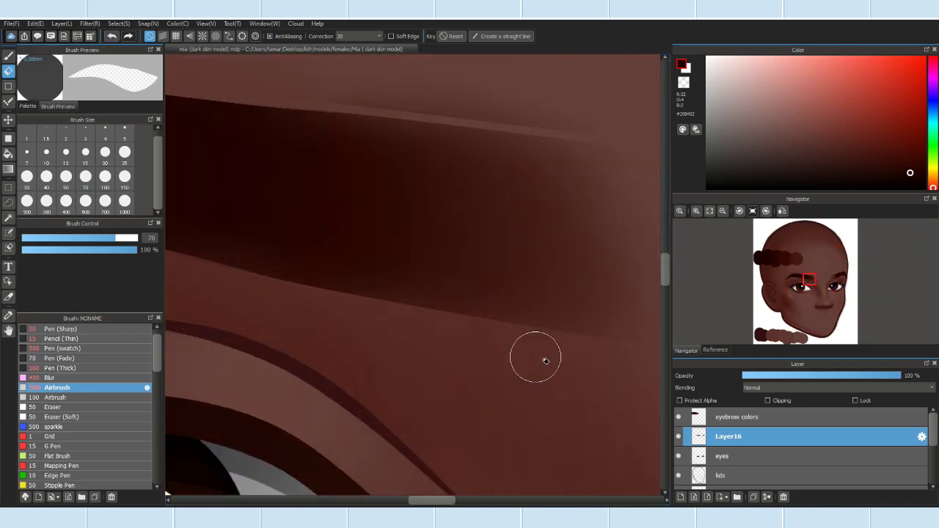
scroll(228, 254, down, 2)
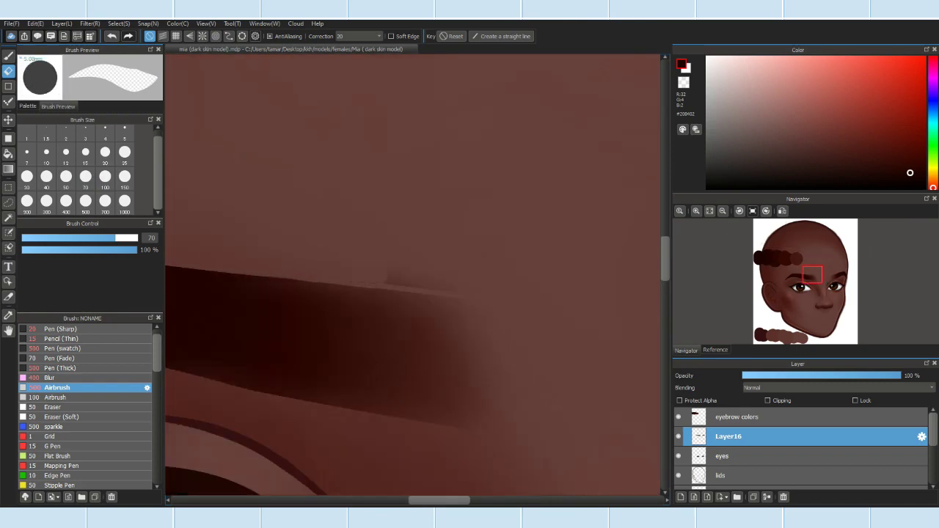
Step: Trim the left eyebrow's upper inner edge along a new curve guide, using the Eraser at size 10 and 70
scroll(292, 217, down, 6)
scroll(203, 267, up, 6)
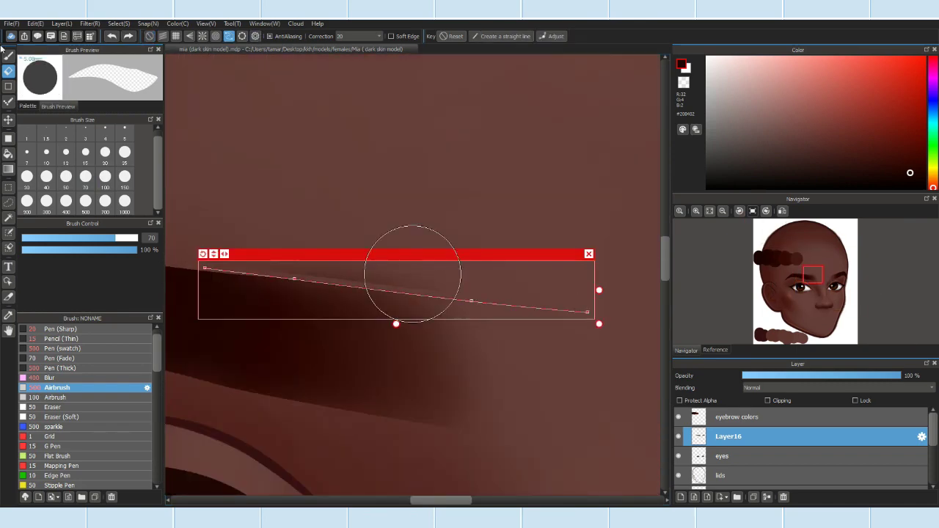
click(47, 152)
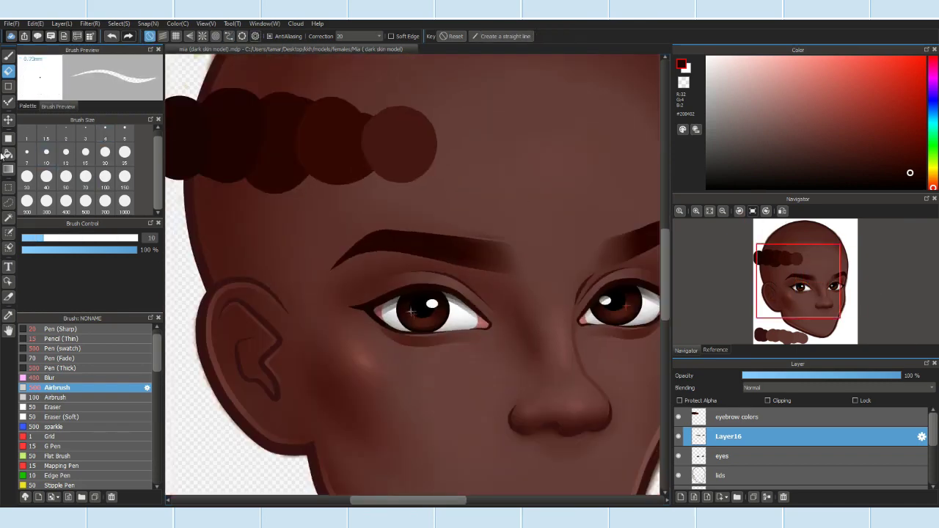
click(86, 176)
scroll(221, 193, up, 4)
scroll(397, 199, down, 6)
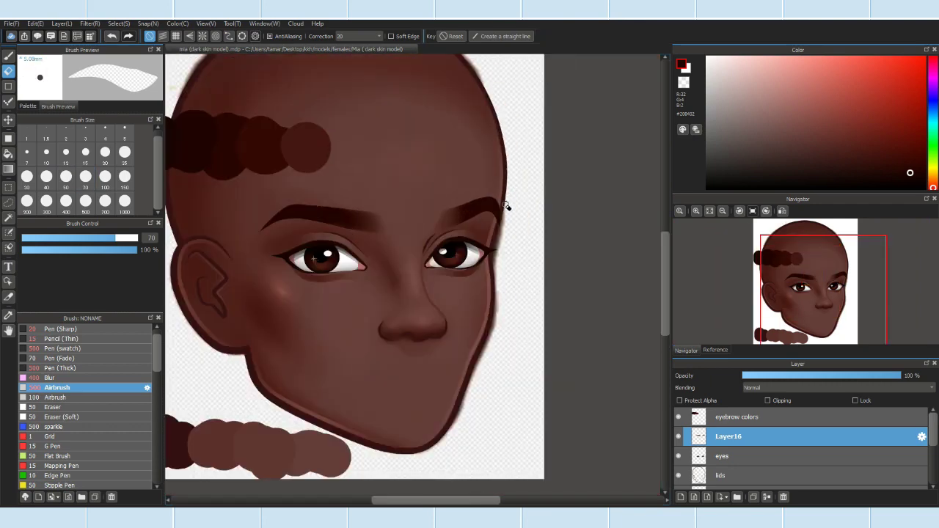
scroll(508, 182, up, 2)
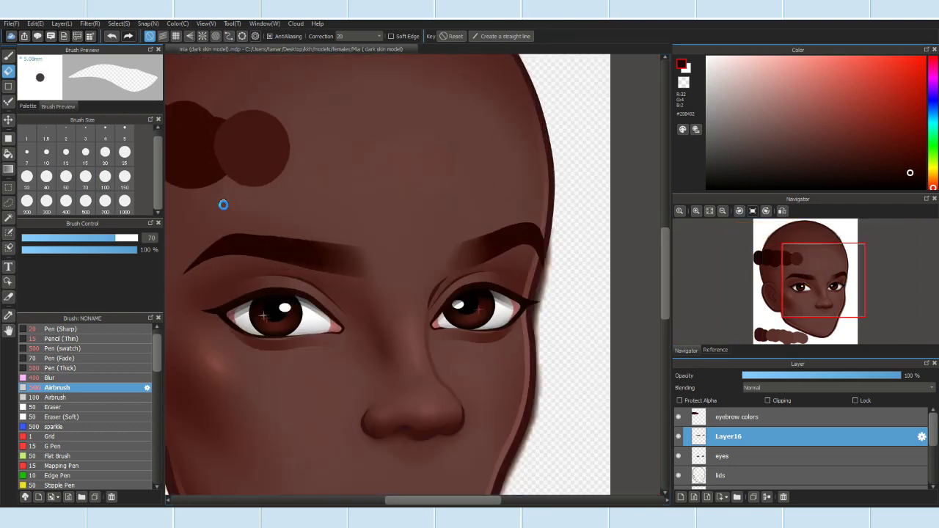
Step: Refine the left eyebrow's upper outer edge along a curve snap guide with the Pencil (Thin) at size 5 and close the guide
scroll(256, 234, up, 4)
key(b)
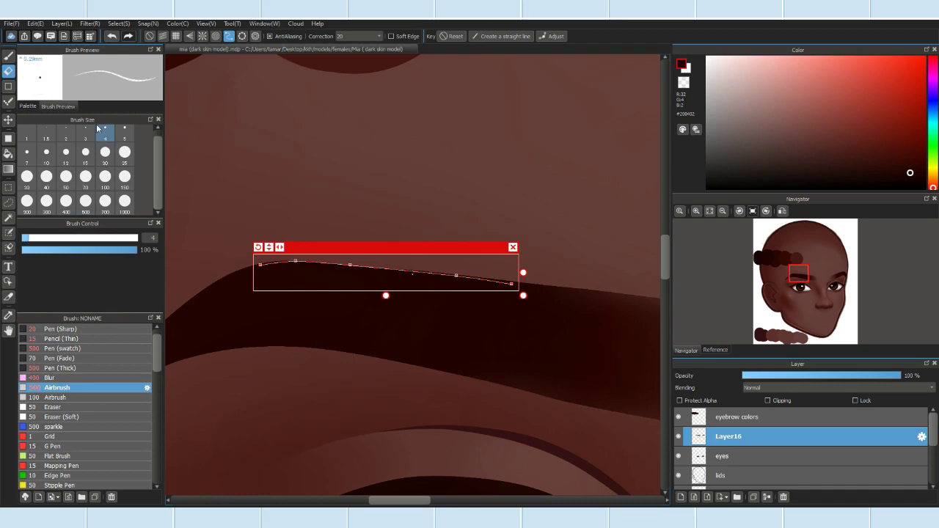
key(ctrl+z)
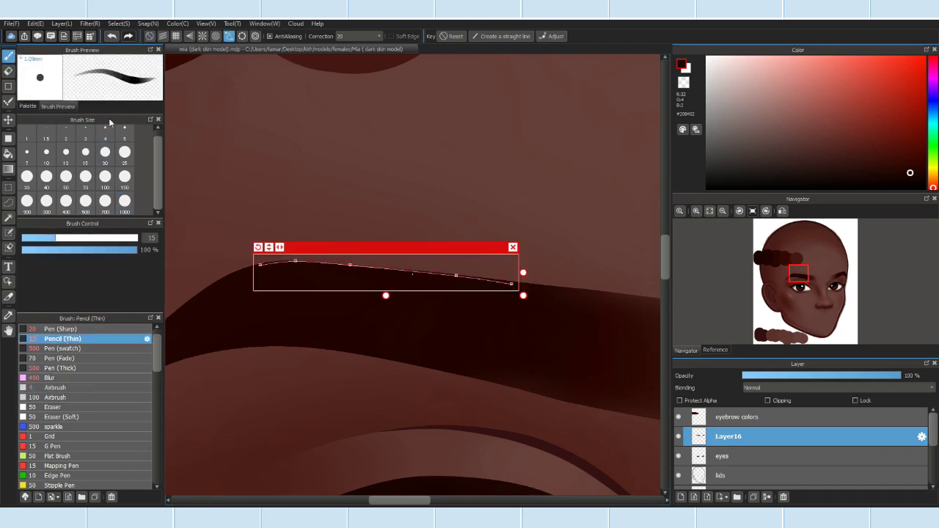
click(513, 248)
scroll(330, 256, down, 4)
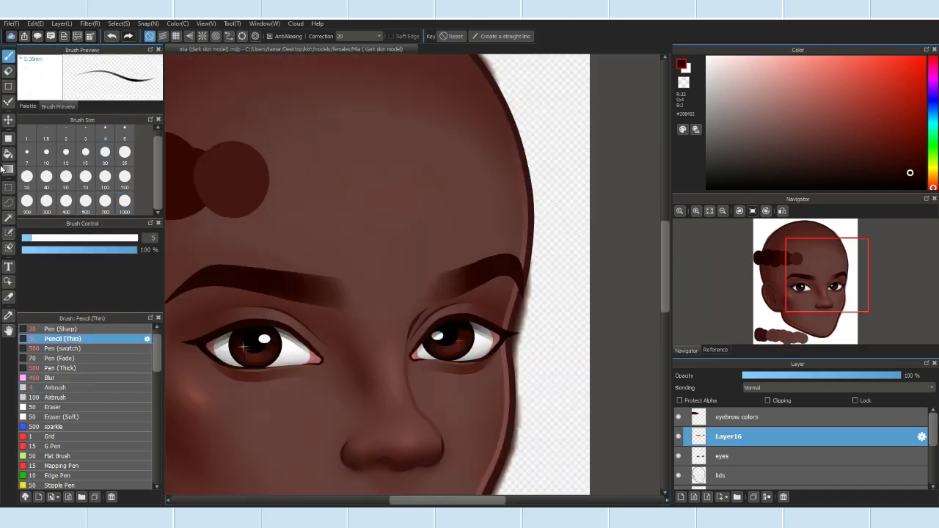
Step: Lasso the right eyebrow, adjust it with Transform and clear the selection
click(8, 202)
click(118, 23)
click(147, 146)
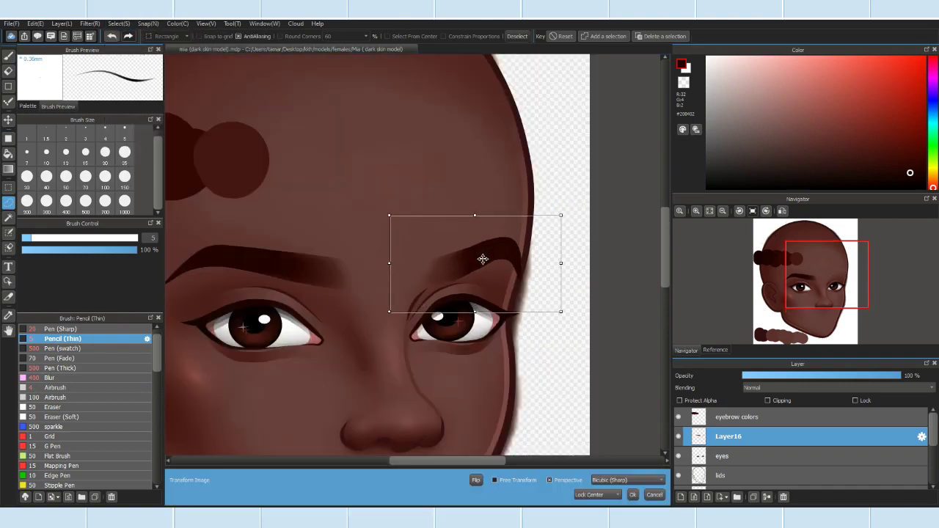
scroll(512, 249, down, 5)
key(Return)
scroll(261, 75, up, 3)
click(118, 23)
click(147, 141)
scroll(593, 220, up, 4)
key(Return)
key(ctrl+d)
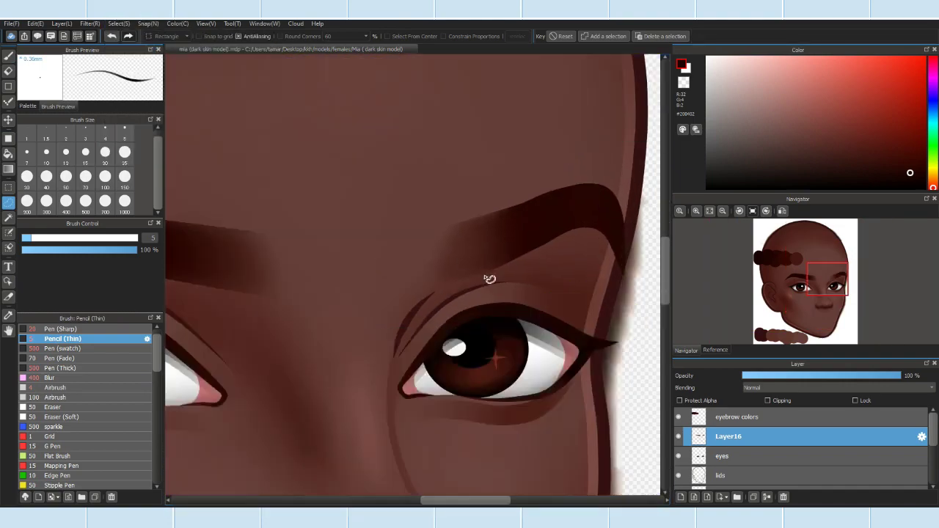
Step: Refine the right eyebrow's arch and outer edges along a curve snap guide with the Eraser at sizes 4 and 7
scroll(465, 262, up, 3)
click(118, 23)
click(8, 55)
key(Return)
key(e)
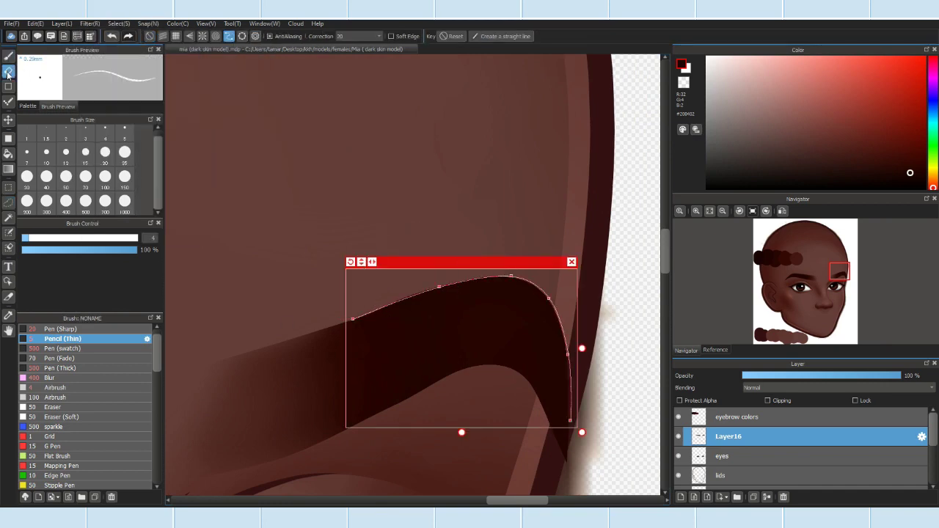
scroll(623, 374, up, 1)
key(ctrl+z)
key(ctrl+y)
drag(424, 338, 488, 303)
scroll(639, 262, down, 3)
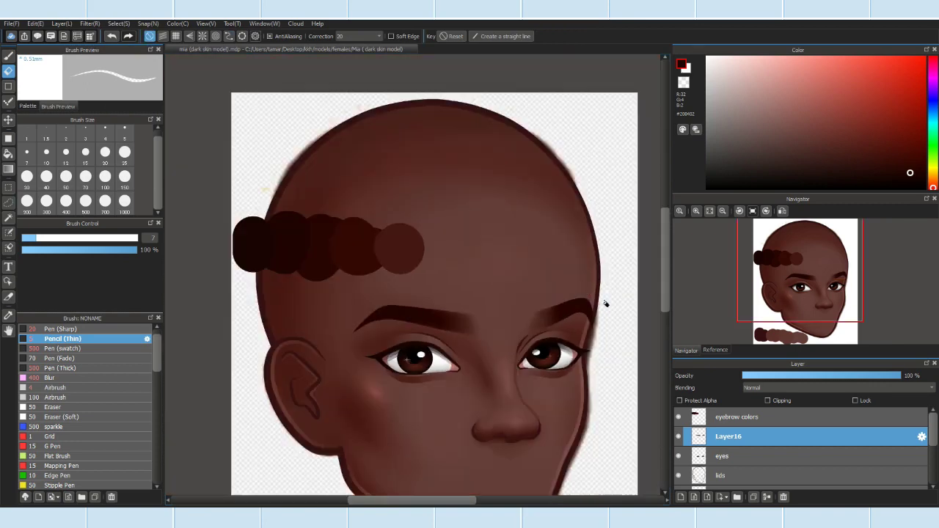
Step: Select part of the eyebrows with the Lasso, adjust it with Transform and clear the selection
click(118, 23)
click(189, 143)
scroll(453, 321, up, 3)
scroll(453, 321, down, 3)
key(Return)
key(ctrl+d)
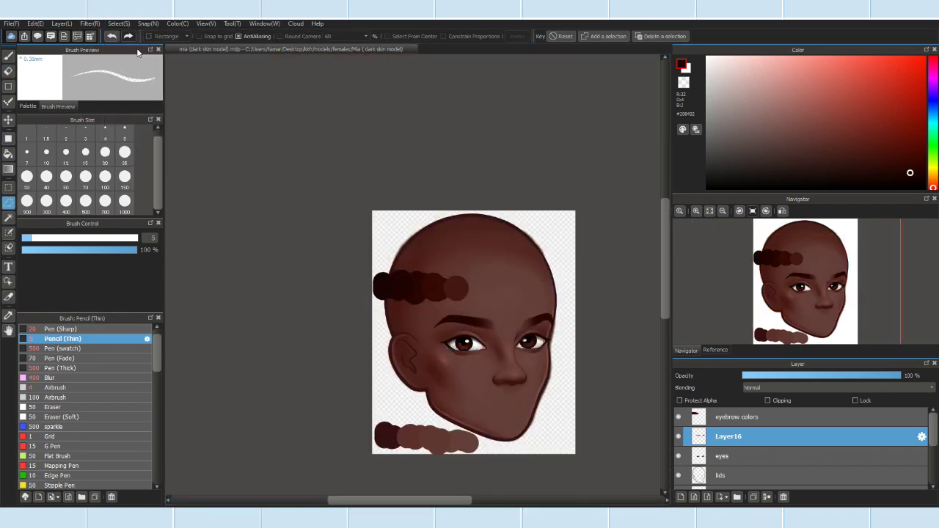
Step: Add a new layer above Layer16 and rename Layer16 as "eyebrow"
scroll(788, 459, down, 3)
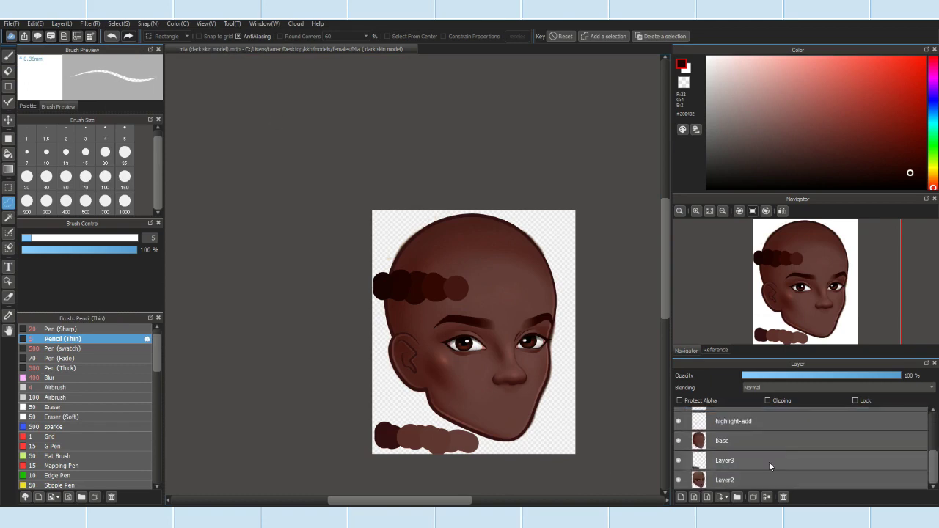
key(ctrl+shift+n)
key(ctrl+plus)
double_click(735, 457)
text(eyel)
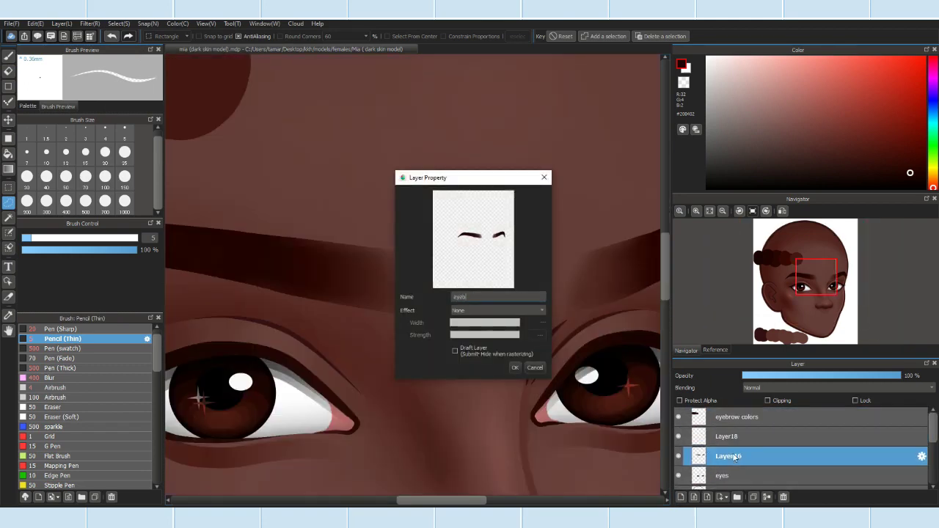
key(Return)
Step: Delete the eyebrow colors layer and save the document
scroll(524, 340, down, 3)
click(11, 24)
click(36, 153)
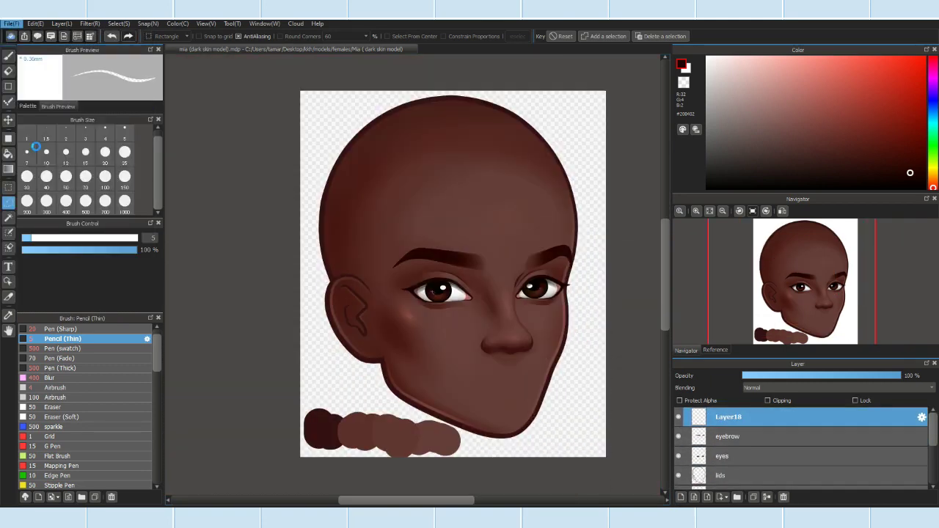
Step: Draw the first curved hair strokes in the left eyebrow on Layer18 with Pen (Sharp) at size 20, using colours sampled from the brow
key(b)
scroll(536, 168, up, 6)
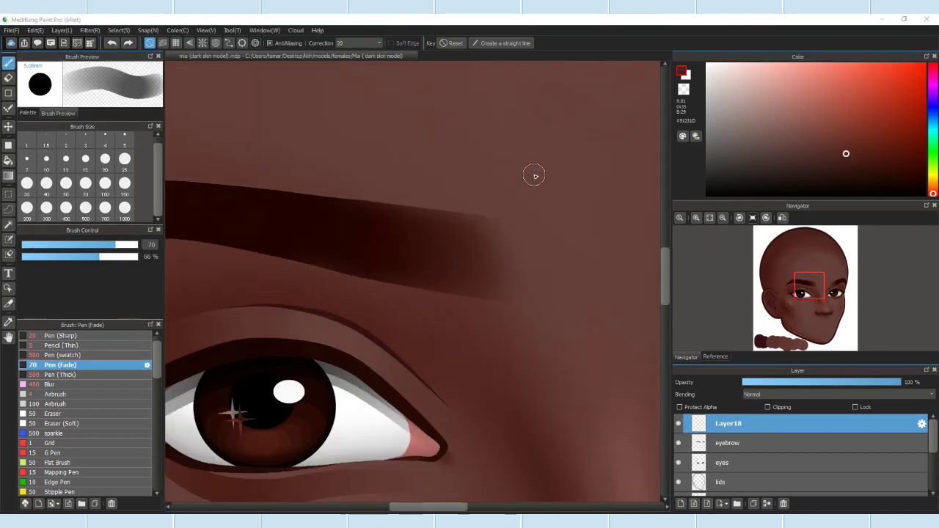
alt+click(413, 281)
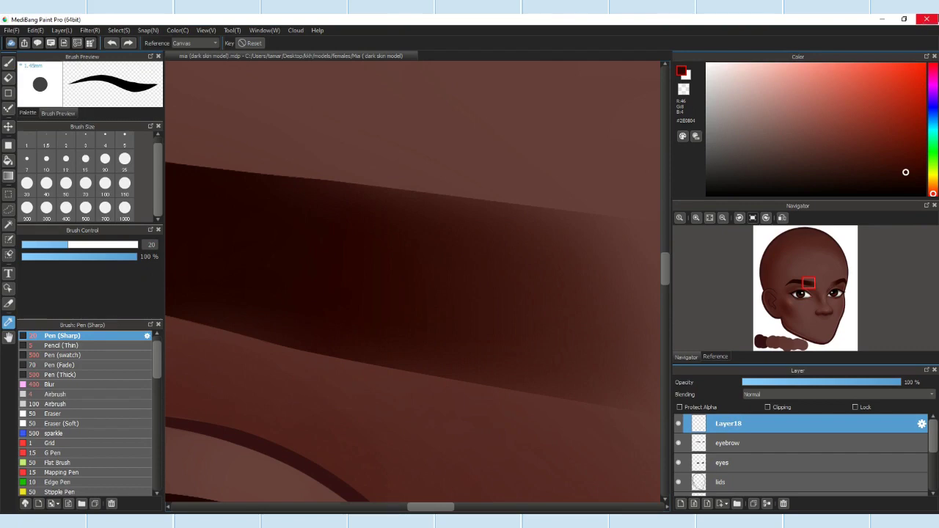
click(7, 63)
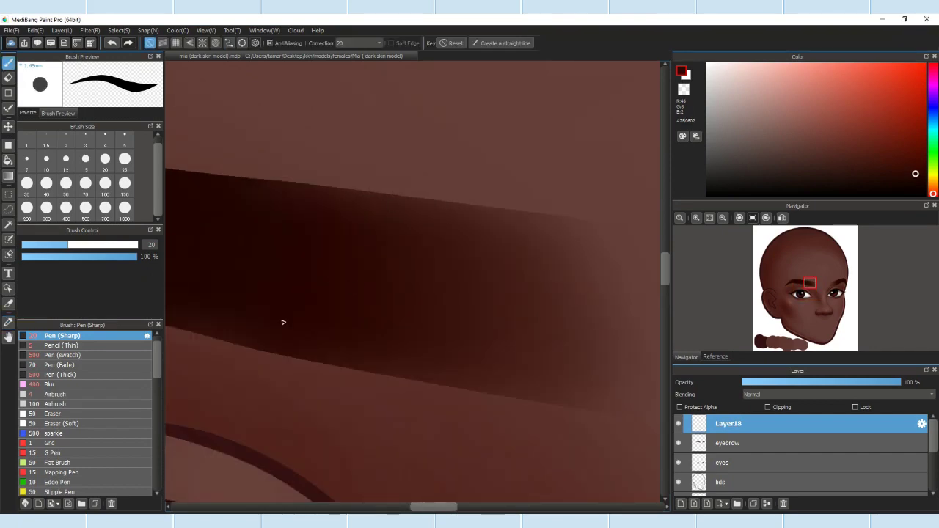
alt+click(424, 276)
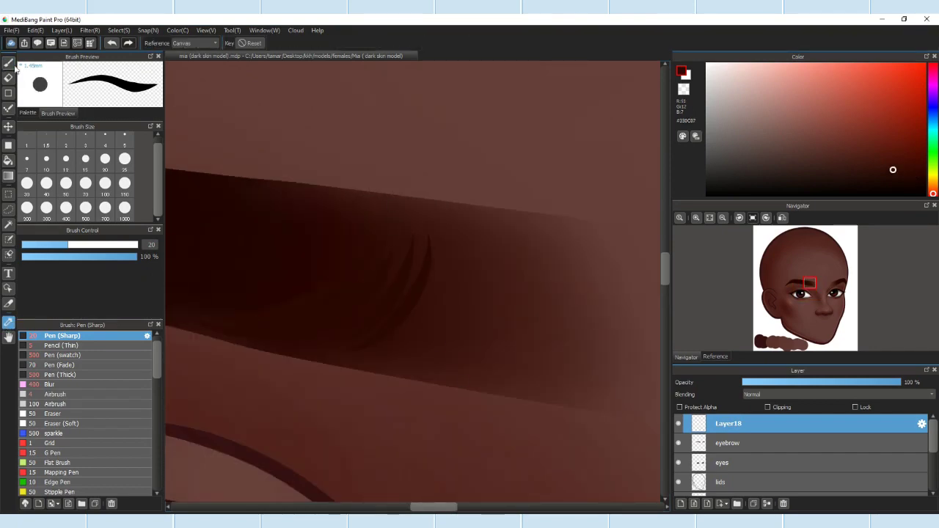
Step: Continue the hair strokes towards the left eyebrow's inner end with Pen (Sharp) at size 12, using #330C07, #3D1410 and #461D19
scroll(425, 276, down, 1)
drag(454, 219, 297, 383)
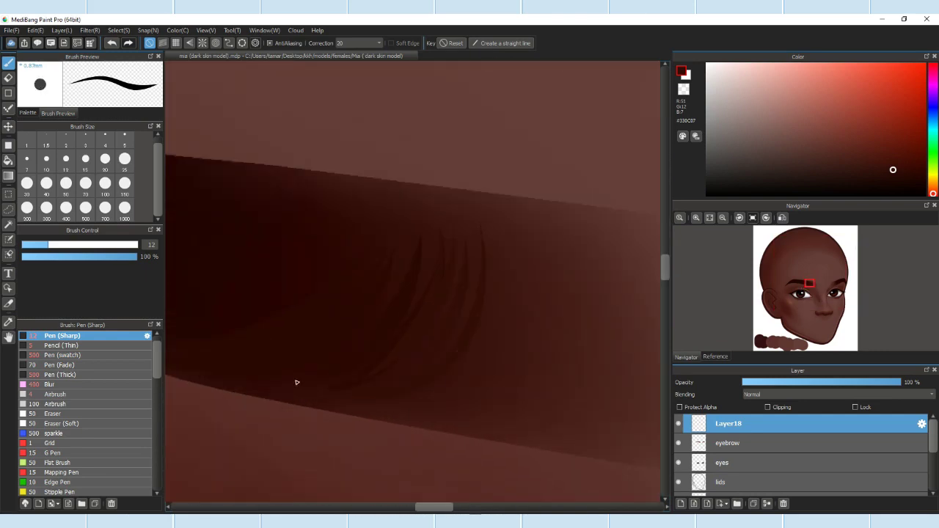
alt+click(468, 396)
drag(484, 383, 446, 410)
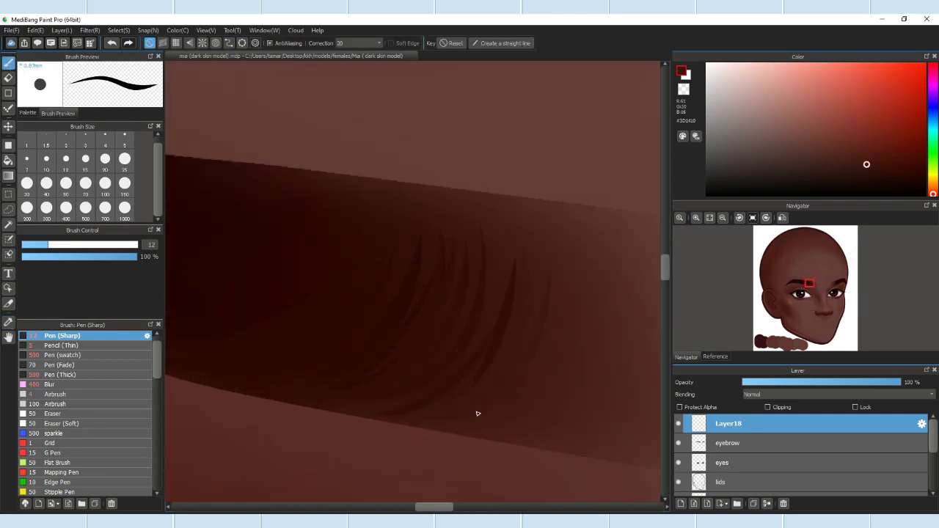
scroll(477, 414, down, 5)
scroll(432, 428, up, 5)
alt+click(485, 394)
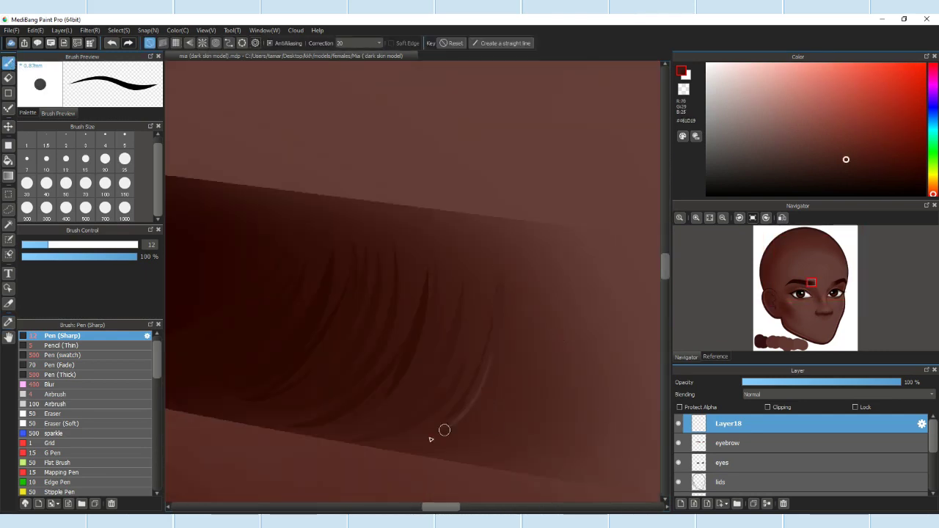
click(112, 47)
scroll(455, 338, down, 3)
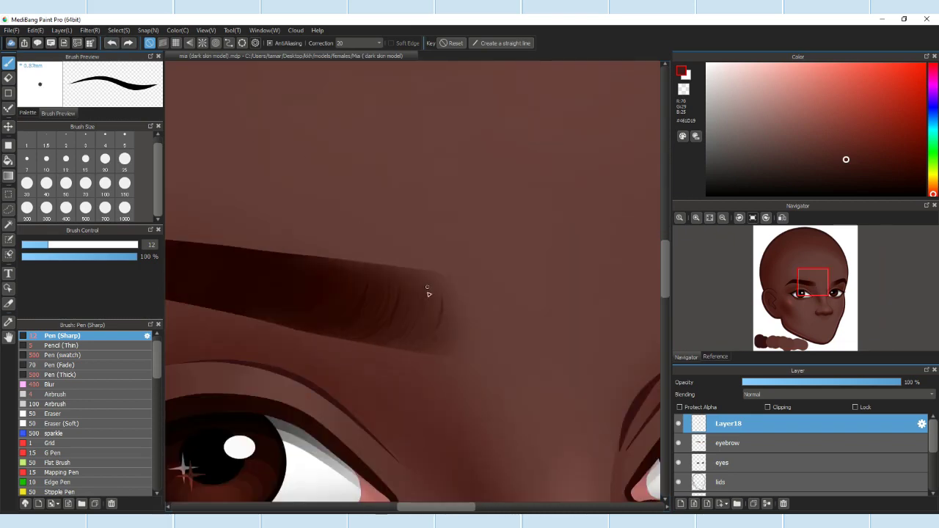
Step: Add darker curved hair strokes across the left eyebrow's faded inner end with the size 12 pen, resampling nearby brow colours
scroll(359, 225, up, 3)
drag(467, 285, 459, 323)
alt+click(440, 308)
alt+click(562, 276)
scroll(530, 480, down, 5)
scroll(350, 149, up, 5)
alt+click(371, 254)
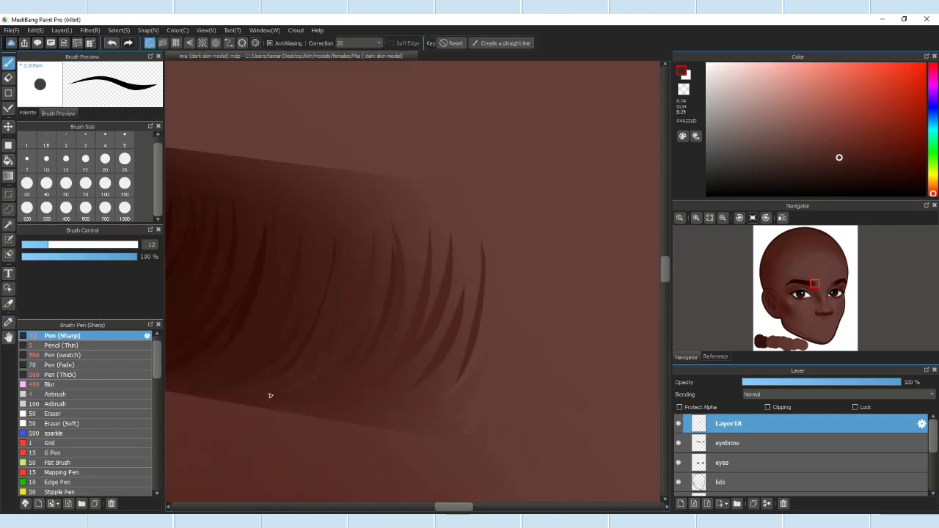
Step: Paint curved skin-toned strokes in #5D312C along the left eyebrow's lower inner edge at size 12, redoing one stroke
alt+click(242, 397)
drag(242, 396, 300, 300)
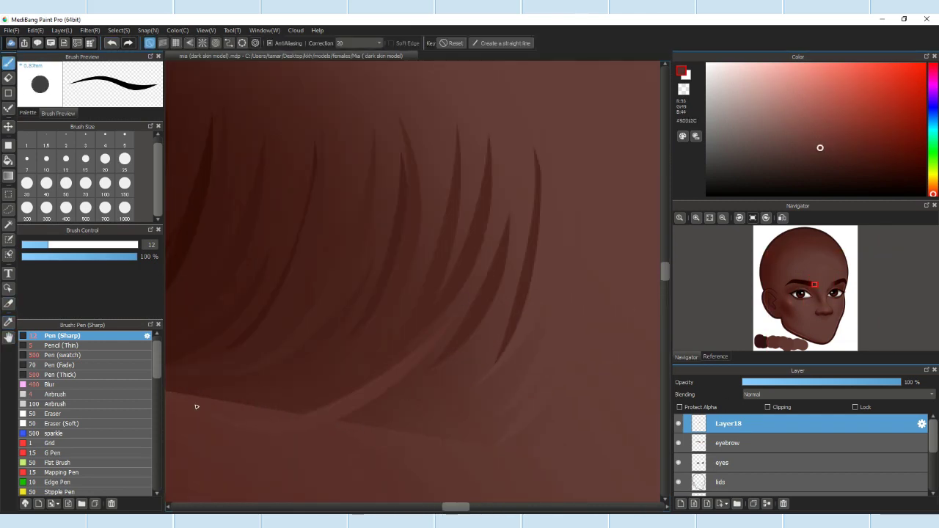
drag(409, 367, 257, 400)
key(ctrl+z)
drag(455, 331, 231, 407)
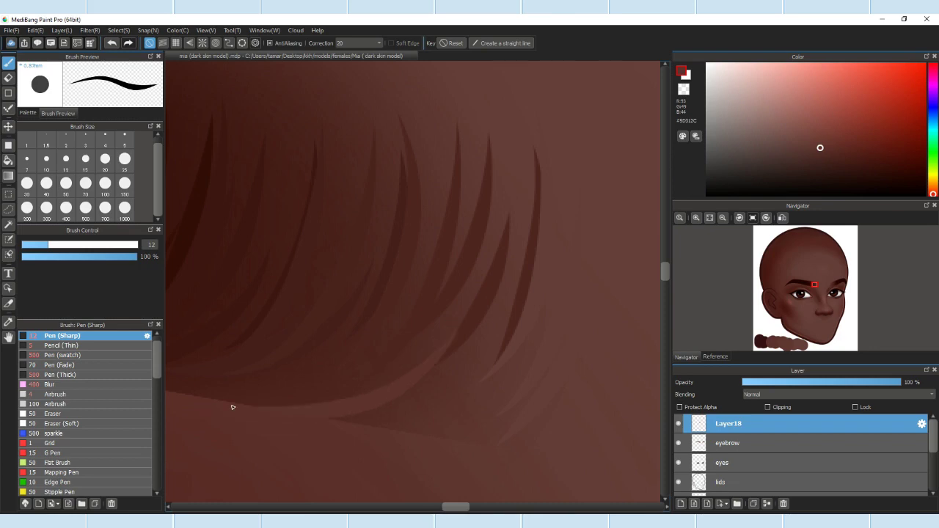
Step: Reduce the pen to size 7 and add thinner strokes in #5C2F2A along the left eyebrow's lower inner edge
key([)
key([)
key([)
key([)
key([)
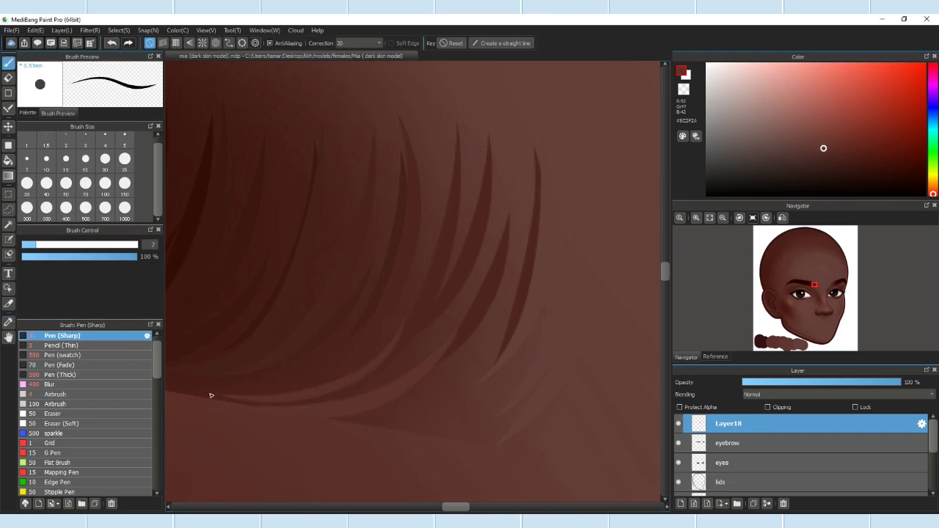
scroll(372, 255, down, 3)
scroll(372, 255, up, 2)
Step: Try a long skin-toned stroke in #653C38 at size 12 down from the left eyebrow's upper inner edge, and undo it
alt+click(413, 280)
click(65, 159)
scroll(480, 143, down, 3)
scroll(479, 193, up, 3)
key(alt)
alt+click(446, 145)
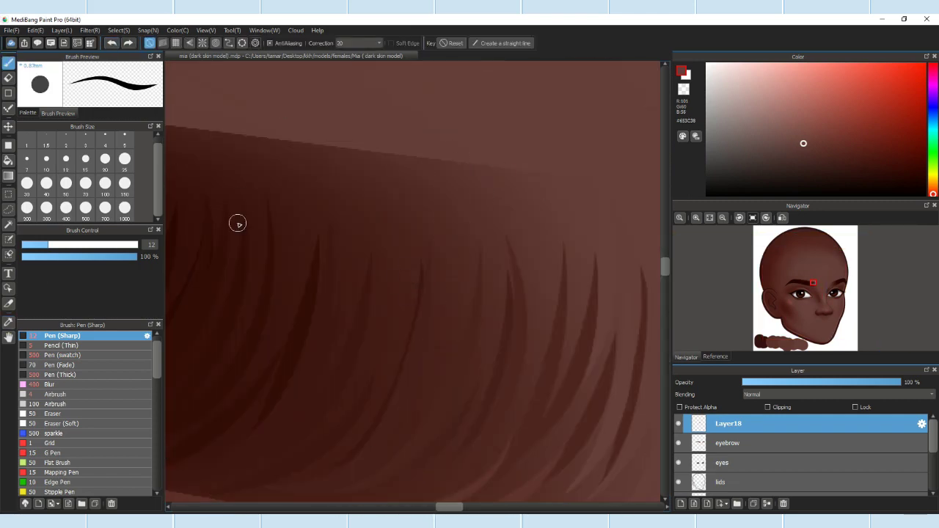
drag(440, 163, 405, 330)
scroll(439, 360, down, 3)
scroll(451, 323, up, 3)
drag(451, 213, 402, 388)
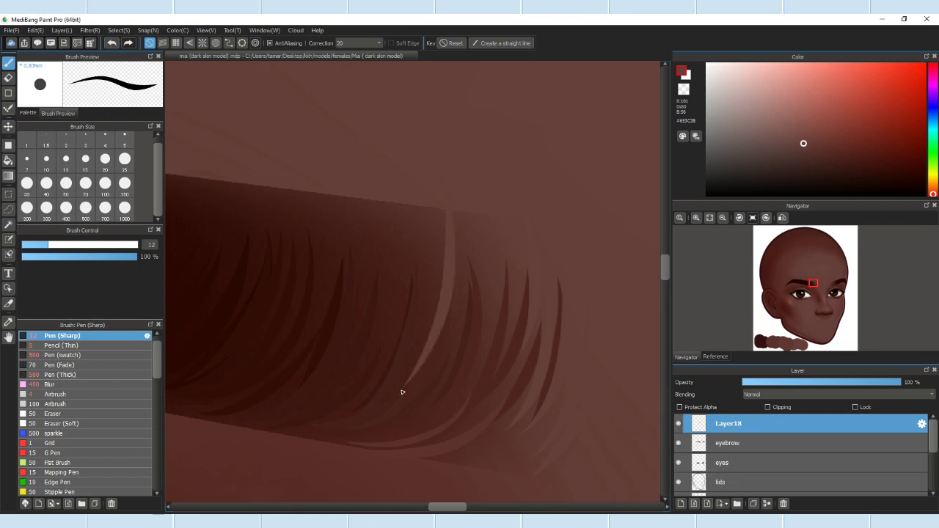
scroll(400, 389, down, 3)
scroll(294, 417, up, 2)
key(ctrl+z)
Step: Try another skin-toned stroke farther along the left eyebrow's upper edge, and undo it
scroll(293, 417, up, 1)
drag(299, 180, 290, 285)
scroll(340, 267, down, 3)
scroll(272, 350, up, 3)
key(ctrl+z)
Step: Add curved hair strokes in sampled browns #542B27 and #4F2521 across the left eyebrow's fading inner part, using pen size 10 at reduced opacity
scroll(272, 350, up, 1)
alt+click(316, 396)
scroll(310, 420, down, 3)
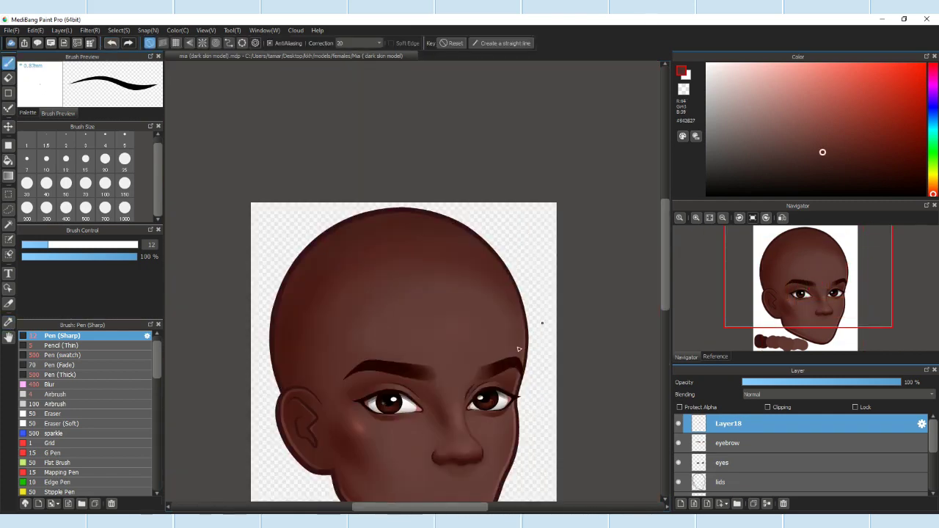
scroll(310, 420, up, 3)
click(47, 257)
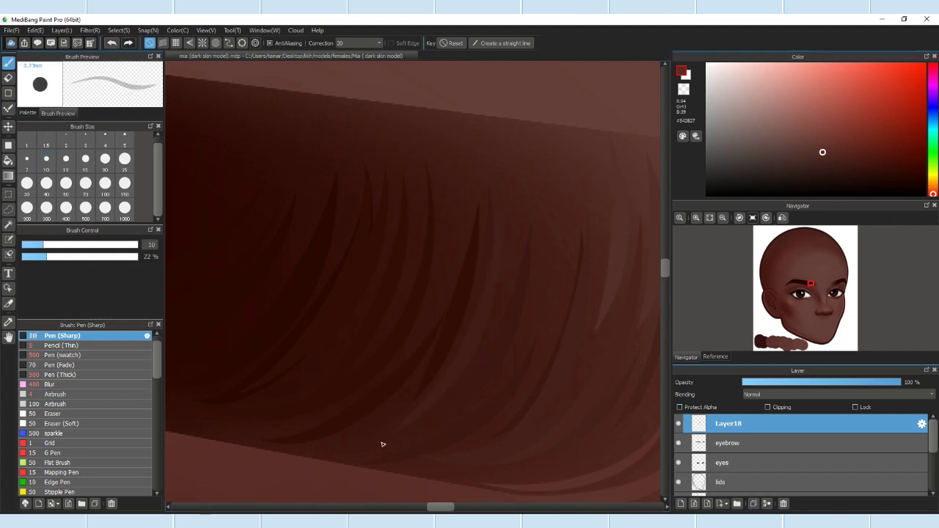
scroll(419, 237, down, 3)
scroll(486, 277, up, 3)
alt+click(362, 295)
drag(337, 235, 373, 325)
drag(411, 224, 310, 426)
scroll(311, 426, down, 3)
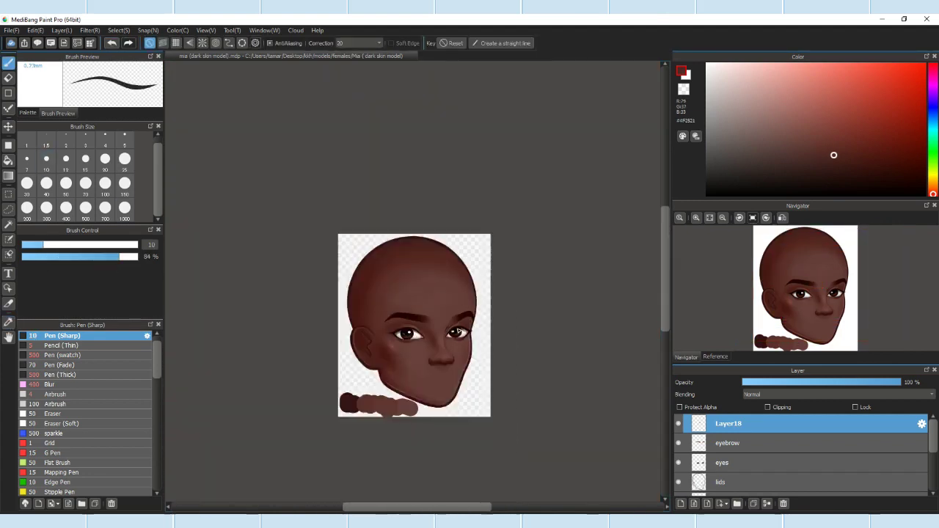
Step: Paint curved dark hair strokes in sampled #290502 at size 10 where the right eyebrow begins to fade
scroll(412, 280, up, 3)
click(75, 256)
scroll(296, 352, up, 2)
scroll(516, 220, down, 1)
alt+click(560, 258)
scroll(428, 159, down, 2)
scroll(436, 274, up, 3)
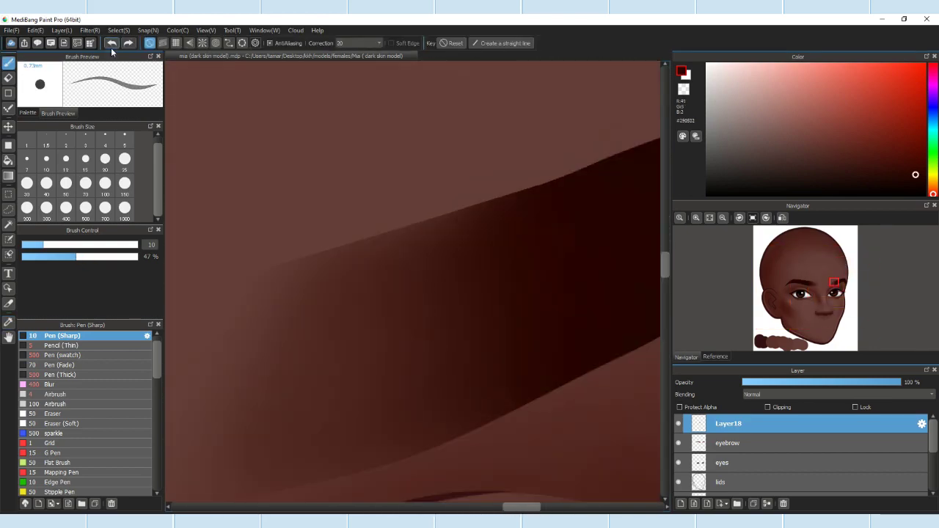
scroll(459, 297, down, 2)
scroll(455, 337, up, 2)
Step: Add more curved strokes farther inward on the right eyebrow, resampling the brown to #431915 for blending
alt+click(452, 388)
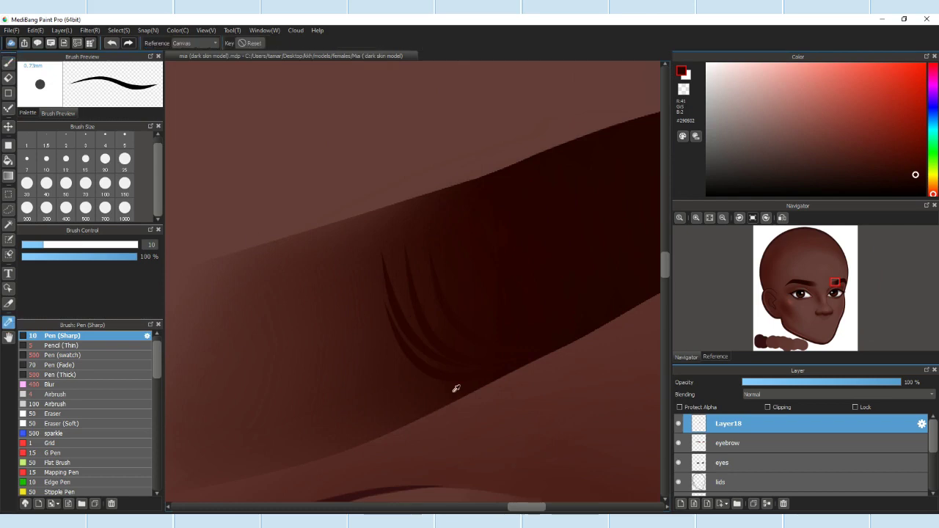
scroll(411, 378, up, 1)
scroll(369, 392, up, 2)
scroll(411, 279, down, 2)
scroll(398, 377, up, 2)
scroll(397, 382, down, 2)
scroll(397, 382, down, 1)
scroll(445, 315, up, 1)
alt+click(465, 375)
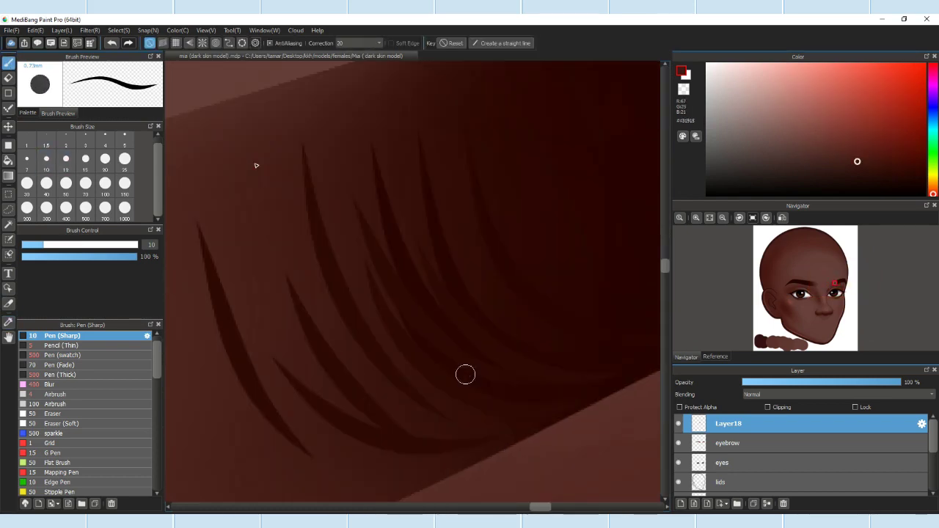
scroll(359, 367, down, 3)
scroll(314, 360, up, 3)
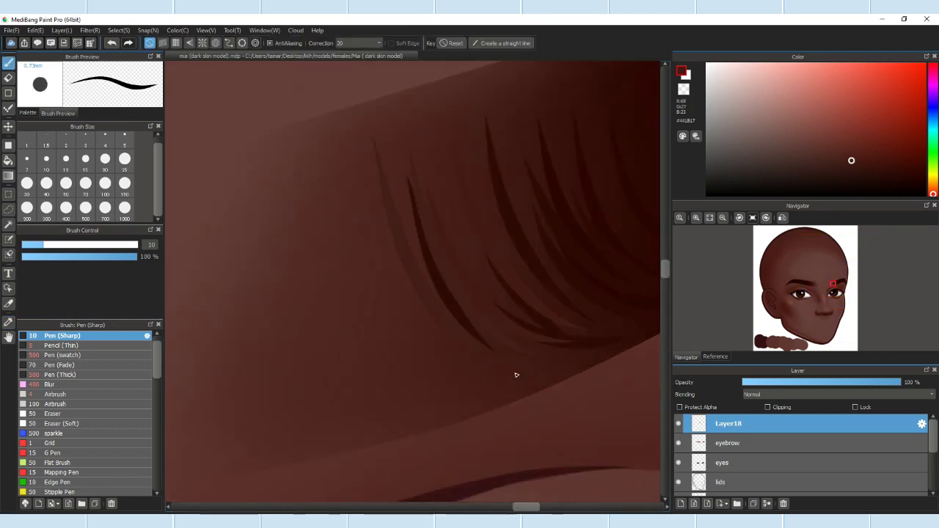
Step: Reduce the pen to size 7 and add thinner hair strokes in #4E2520 toward the right eyebrow's inner end
alt+click(557, 372)
click(26, 159)
alt+click(411, 279)
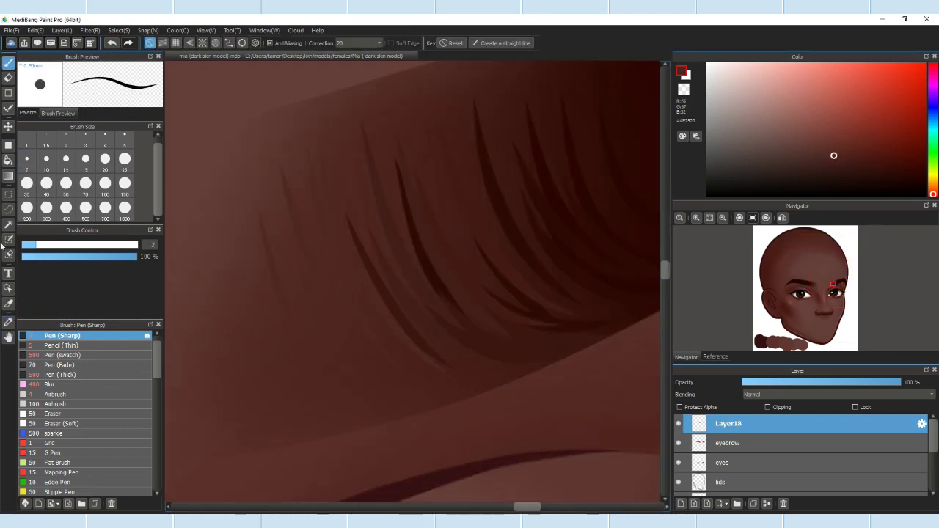
scroll(356, 425, left, 3)
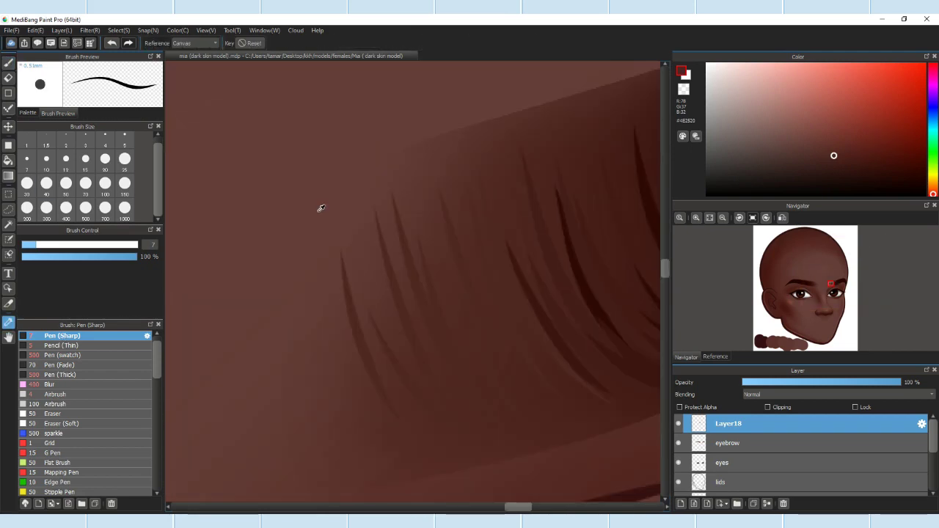
mouse_move(412, 281)
mouse_down()
mouse_move(461, 404)
mouse_move(398, 430)
mouse_up()
scroll(399, 430, down, 3)
scroll(382, 374, up, 3)
Step: Paint thin skin-toned strokes in sampled #5D332E between the hairs at the right eyebrow's inner end
key(alt)
click(9, 63)
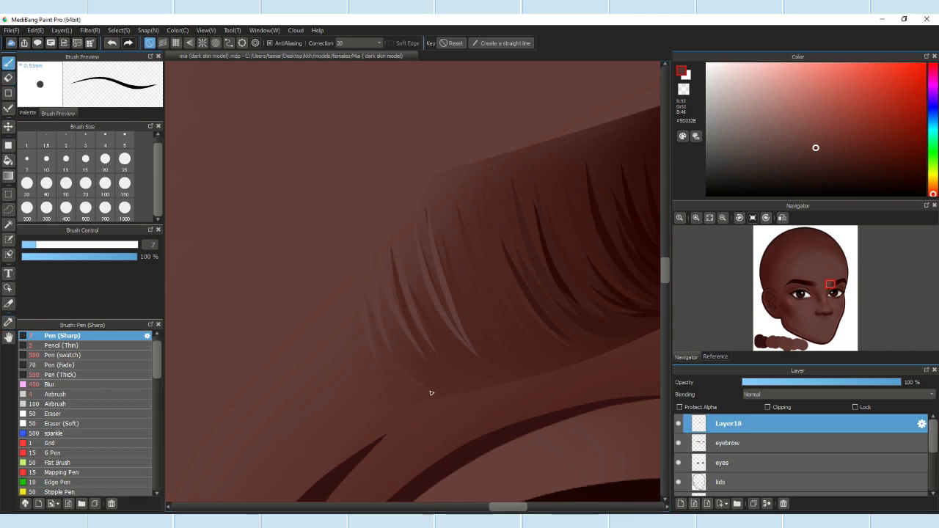
scroll(341, 305, down, 3)
scroll(359, 291, up, 2)
Step: Add blending strokes in sampled #552C26 and #5C2F29 along the right eyebrow's lower inner edge
key(alt)
click(290, 391)
scroll(235, 390, up, 3)
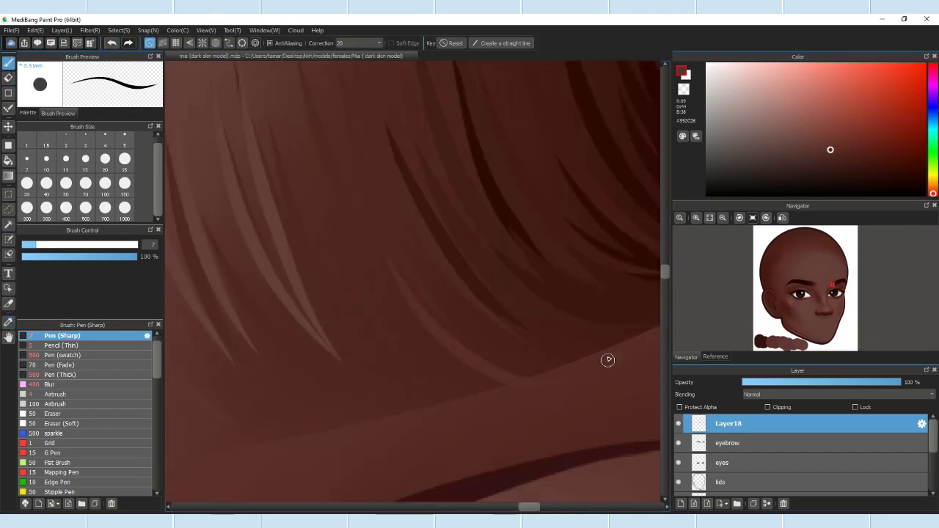
scroll(609, 369, down, 2)
alt+click(413, 281)
scroll(325, 298, up, 2)
scroll(507, 276, down, 4)
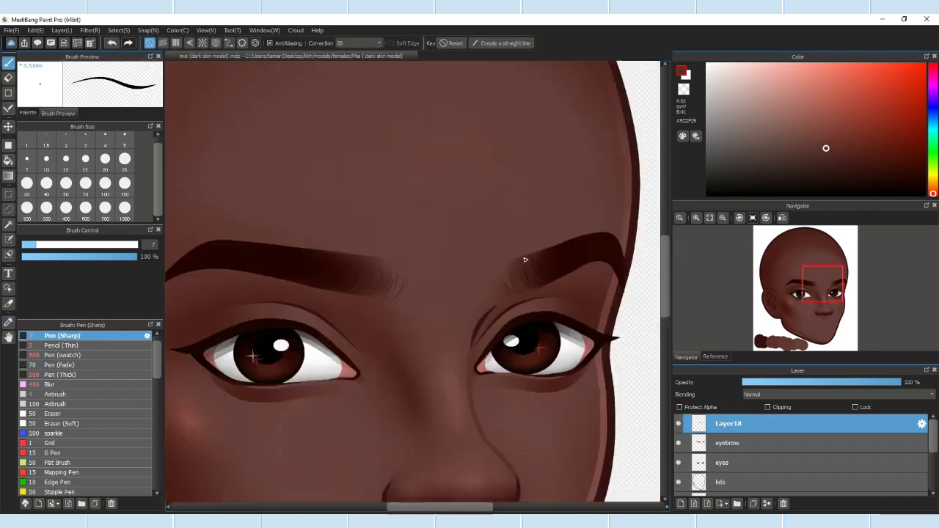
scroll(493, 238, down, 5)
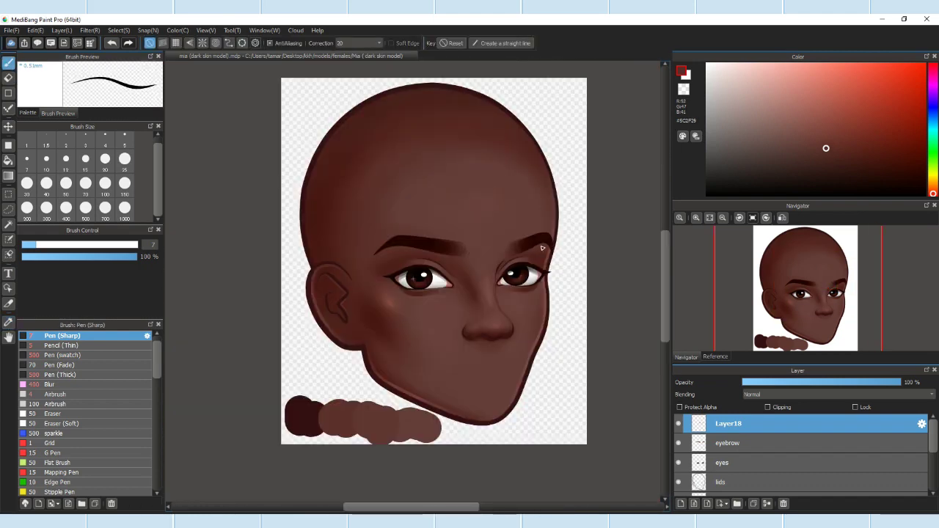
Step: Sample skin tone #643C38 and add thin blending strokes to the right eyebrow
scroll(573, 215, up, 1)
scroll(537, 239, up, 4)
alt+click(419, 216)
scroll(448, 181, up, 2)
scroll(448, 181, down, 6)
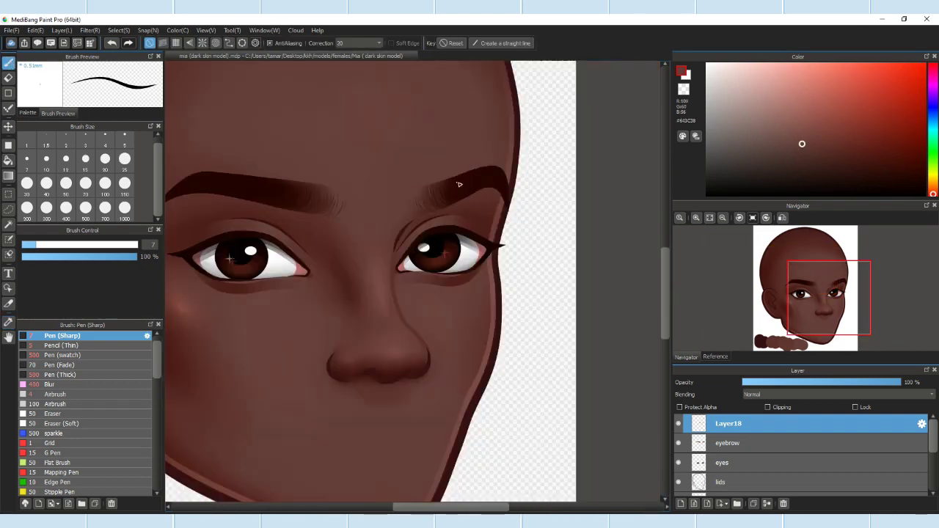
scroll(433, 154, down, 3)
click(11, 30)
key(Escape)
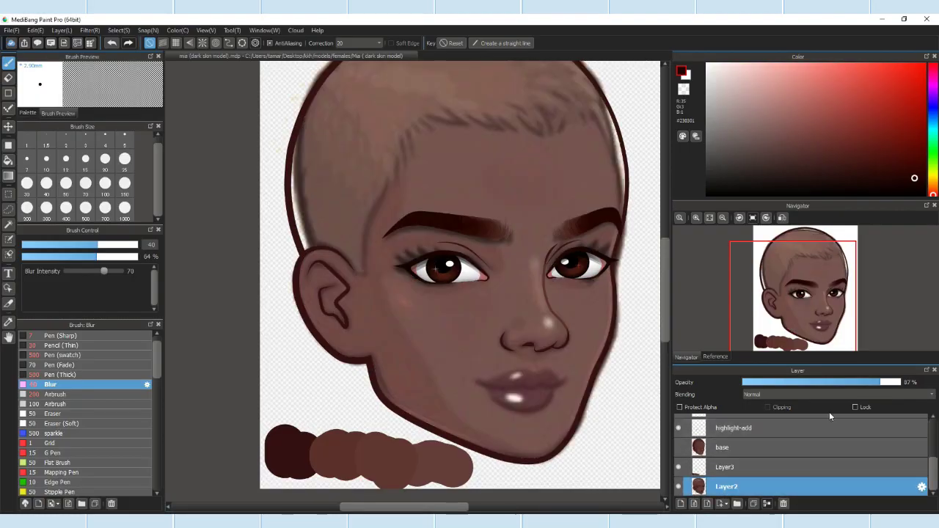
Step: Write the labels "Top Lip" and "Bottom" on Layer17 with Pencil (Thin) at size 30 in #341012, and hide the eyebrow layer
click(8, 323)
click(62, 345)
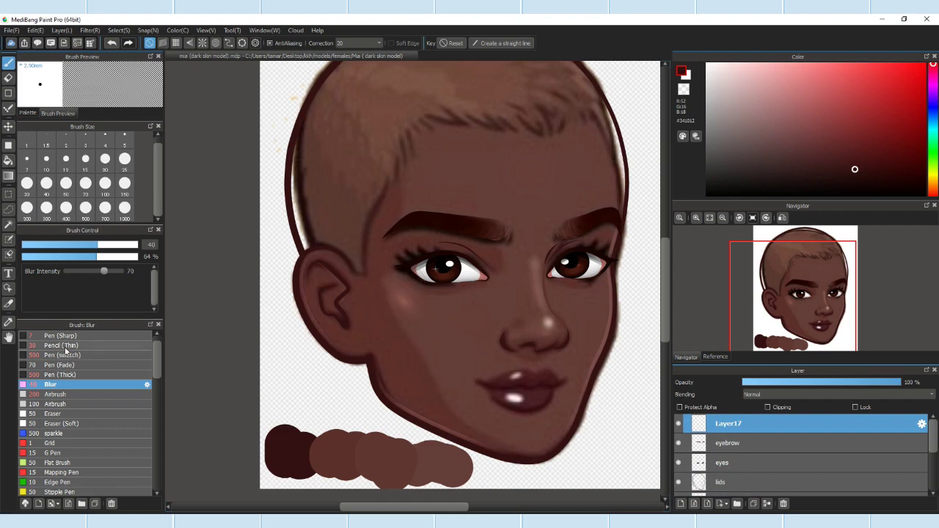
scroll(293, 147, up, 3)
drag(283, 171, 292, 194)
mouse_move(308, 174)
mouse_down()
mouse_move(326, 192)
mouse_move(325, 177)
mouse_move(371, 209)
mouse_up()
scroll(335, 199, up, 2)
scroll(359, 191, down, 2)
drag(379, 183, 379, 201)
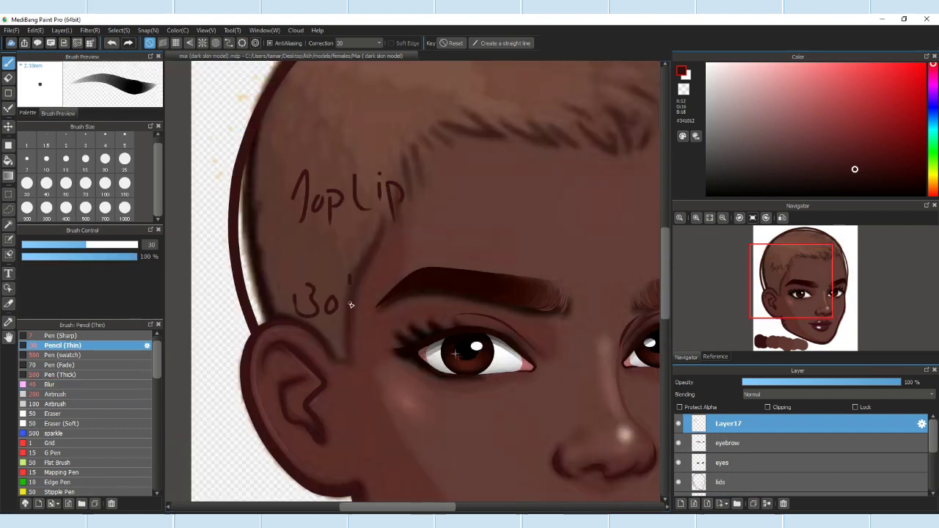
drag(358, 294, 373, 292)
click(678, 443)
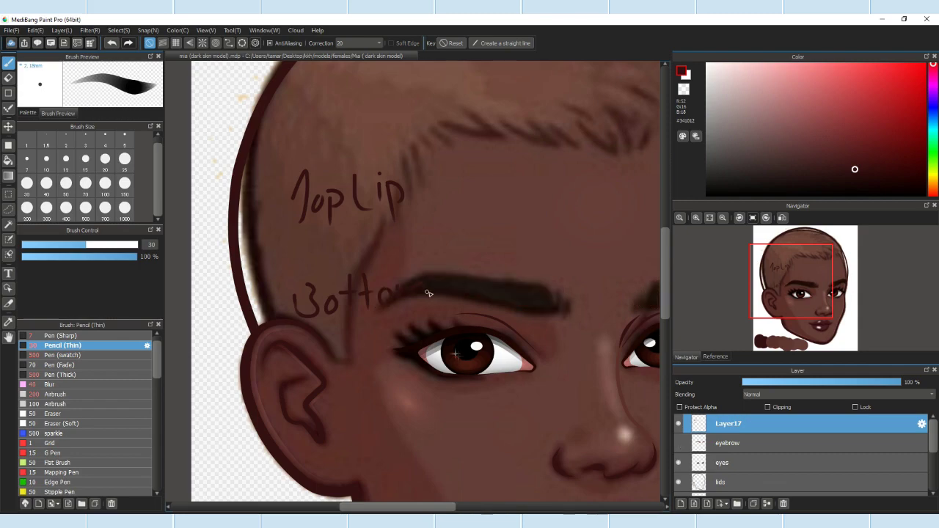
Step: Stamp two lip colour swatches beside the "Top Lip" label with Pen (swatch), using #341012 and a tone sampled from the lips
scroll(423, 290, down, 2)
click(74, 357)
scroll(398, 220, up, 2)
scroll(430, 216, down, 3)
click(432, 220)
scroll(484, 394, up, 2)
key(alt)
scroll(484, 394, up, 2)
alt+click(457, 394)
scroll(458, 394, down, 3)
scroll(367, 399, up, 2)
scroll(367, 399, down, 4)
Step: Sample the lip colour #481D24 and stamp a swatch of it beside the "Bottom" label
scroll(444, 446, up, 4)
alt+click(440, 396)
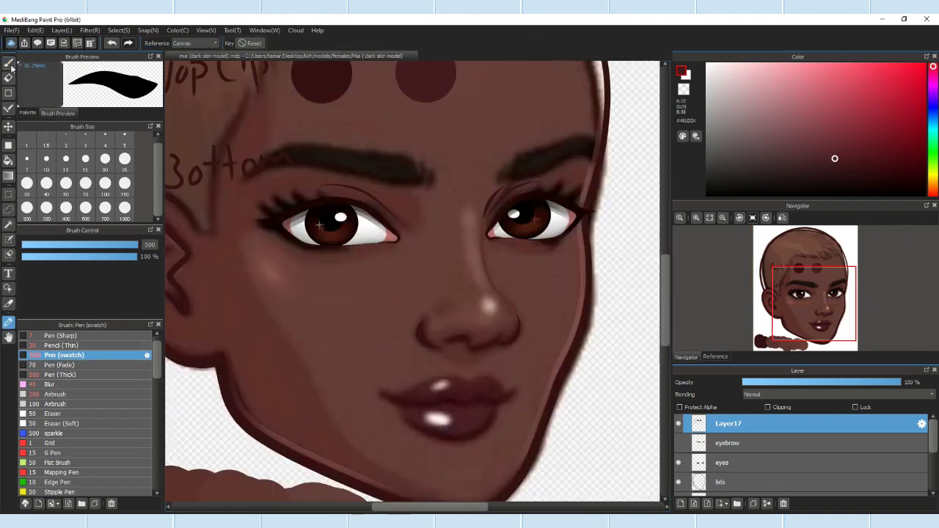
scroll(384, 224, down, 1)
click(370, 217)
scroll(441, 169, up, 1)
Step: Mix #341012 over the lighter top-lip swatch with the Pen at size 50 and 50% opacity, and sample the blended tone #3C1419
click(62, 335)
scroll(444, 110, up, 2)
scroll(96, 336, up, 1)
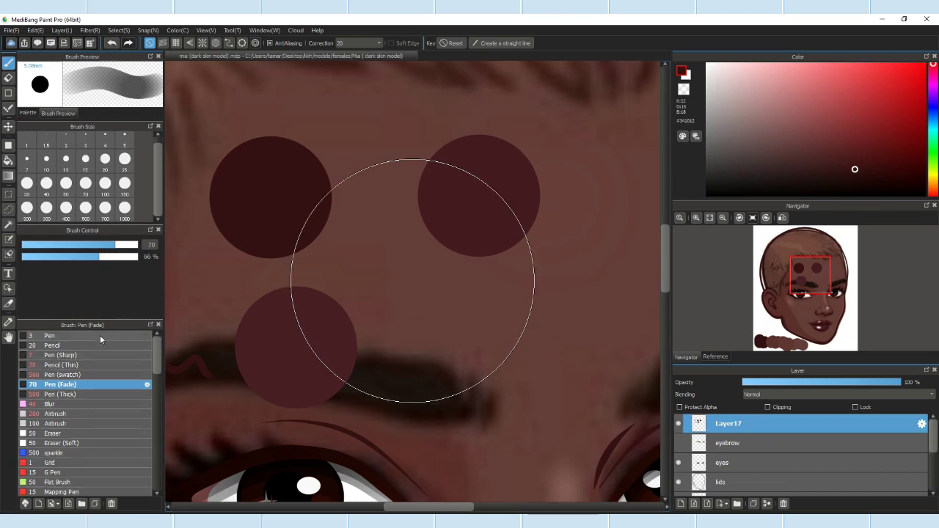
click(49, 335)
scroll(413, 282, up, 2)
alt+click(412, 281)
scroll(412, 281, down, 3)
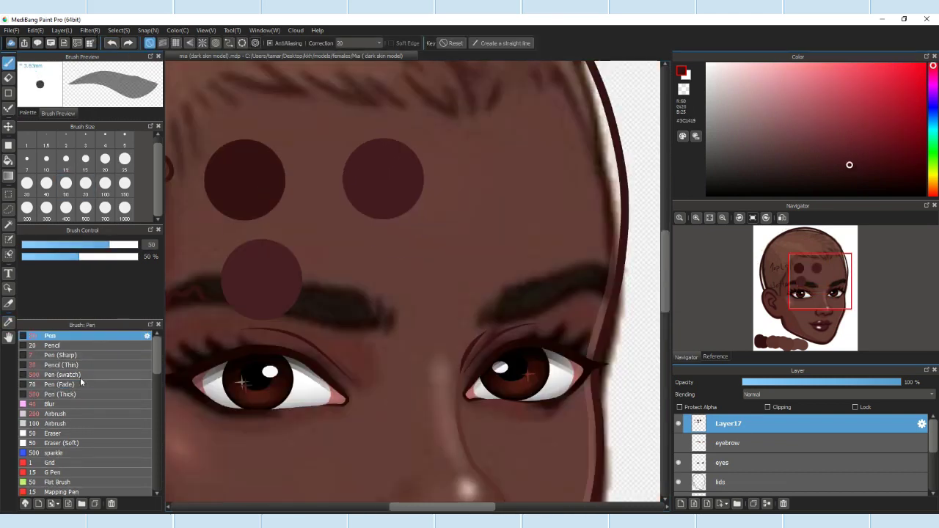
Step: Stamp a #3C1419 swatch between the two top-lip swatches and draw an arrow pointing down to it with the Pencil
click(64, 374)
scroll(334, 220, down, 1)
scroll(334, 221, up, 1)
key(p)
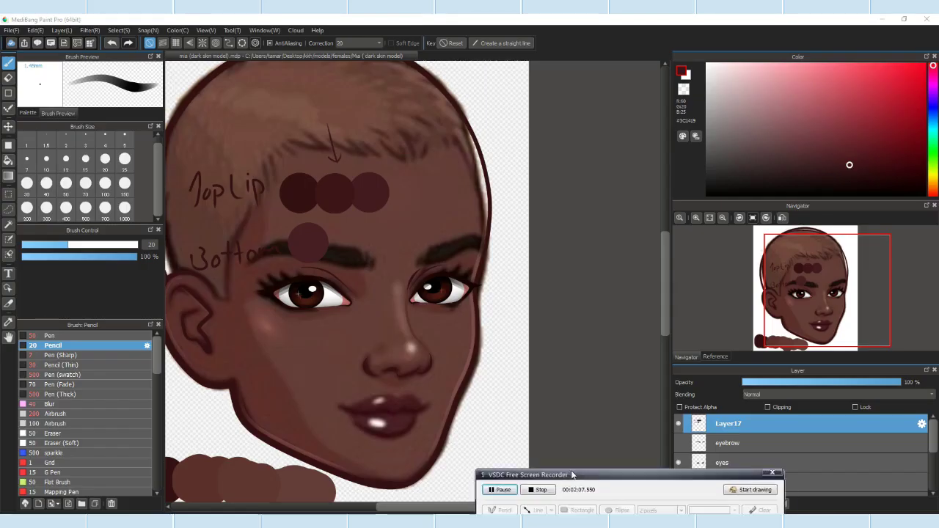
Step: Hide Layer2 with the reference portrait so the swatches stand on the transparent background
scroll(229, 68, up, 2)
scroll(728, 433, down, 1)
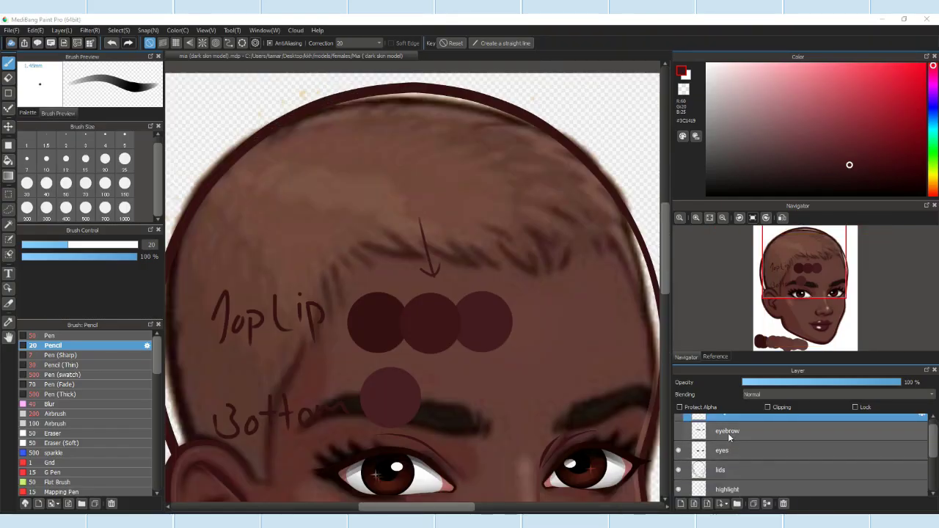
scroll(729, 455, down, 3)
click(678, 482)
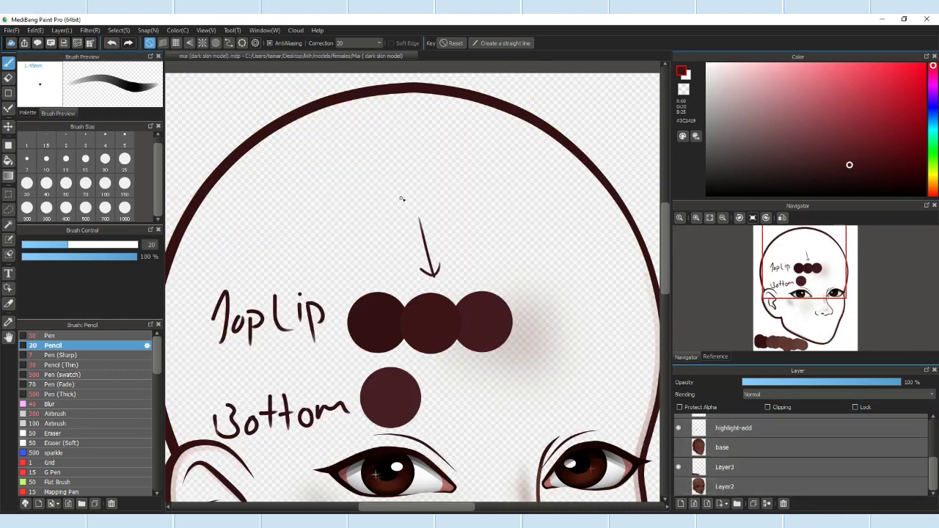
Step: Handwrite "the line in the middle of the lips" above the arrow on Layer17 with the Pencil at size 20
scroll(728, 455, up, 5)
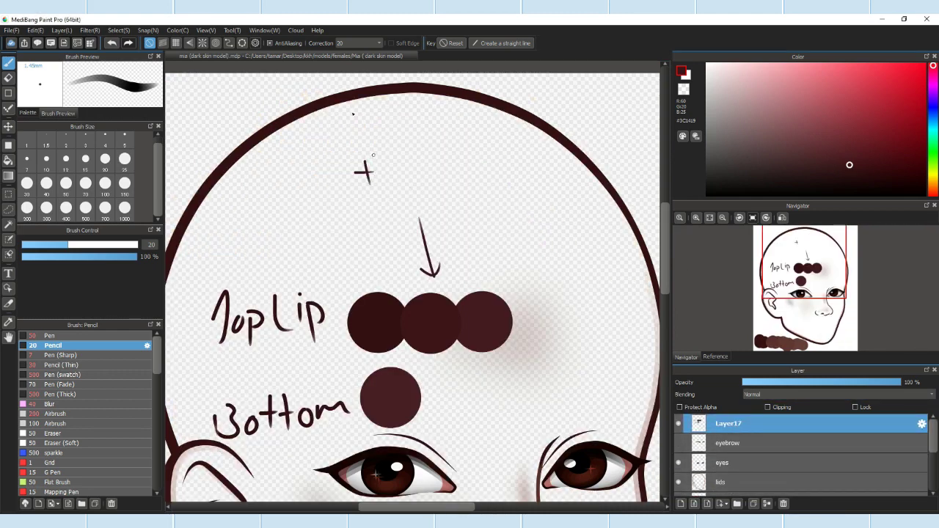
scroll(389, 151, up, 2)
drag(367, 168, 401, 217)
drag(404, 200, 424, 214)
drag(439, 158, 445, 211)
drag(460, 179, 463, 207)
click(461, 160)
drag(474, 176, 499, 201)
drag(502, 173, 516, 170)
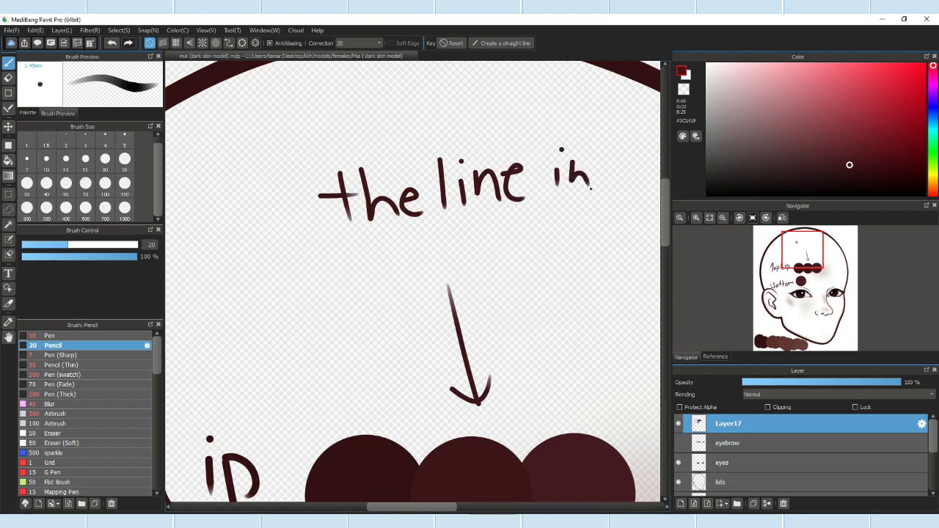
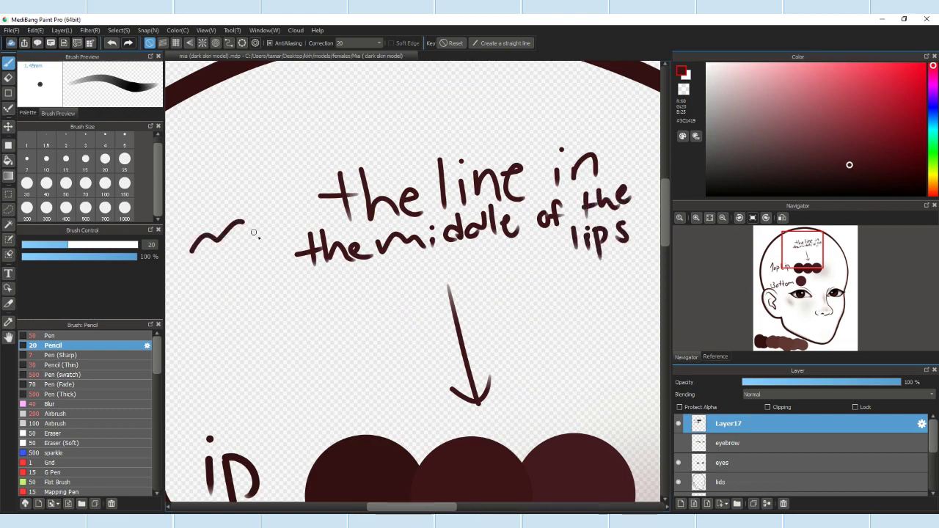
Step: Finish a small lip sketch beside the note and write "lip color (base" with an arrow to the third top-lip swatch
scroll(272, 240, down, 3)
scroll(548, 222, up, 3)
mouse_move(540, 237)
mouse_down()
mouse_move(535, 259)
mouse_move(500, 282)
mouse_up()
scroll(650, 168, down, 3)
scroll(514, 261, up, 3)
drag(516, 258, 514, 270)
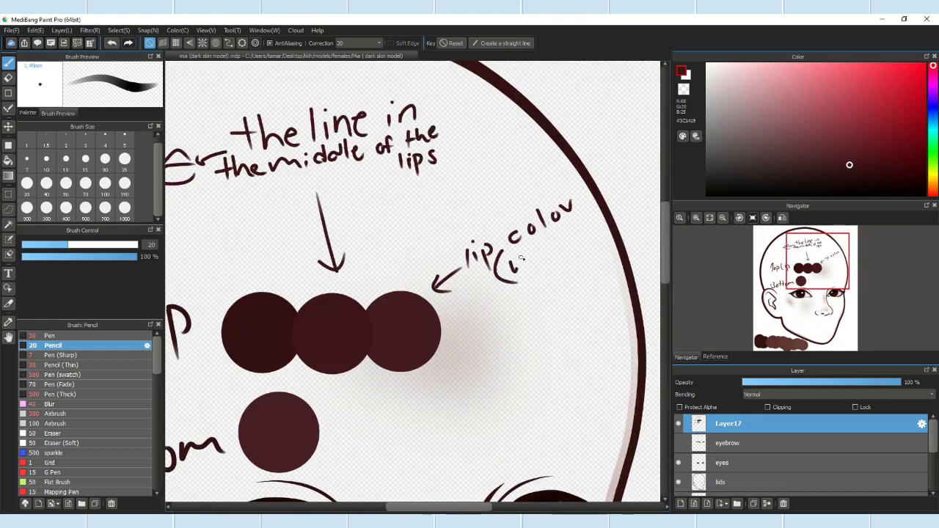
Step: Try darker marks in #3C1419 and #2E0E12 on the lip base swatch using the Pen at size 50 and 50% opacity
click(71, 374)
click(49, 336)
scroll(379, 352, up, 2)
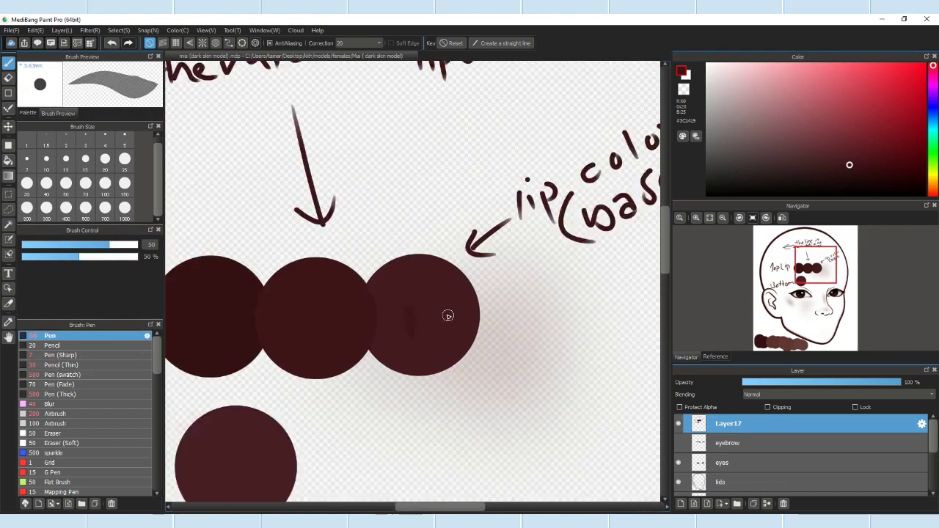
scroll(330, 269, down, 1)
click(845, 163)
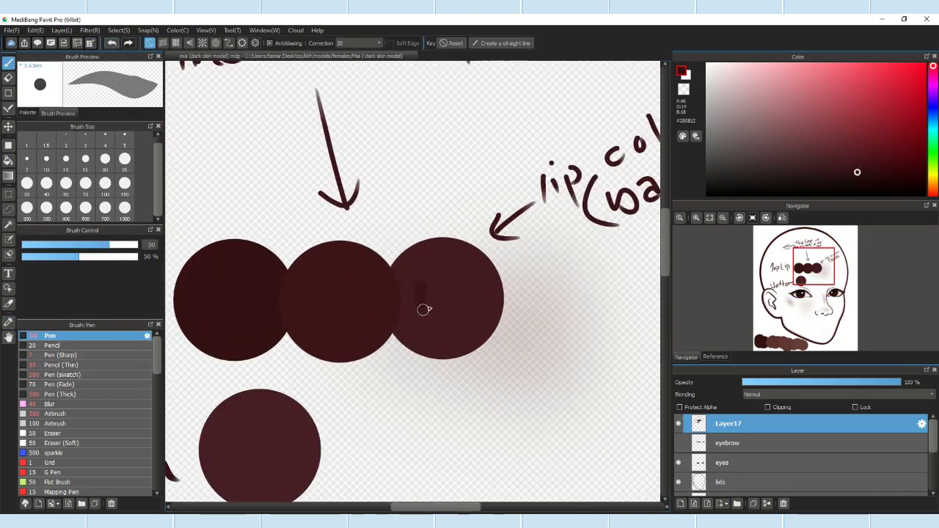
scroll(425, 309, up, 2)
scroll(535, 311, down, 3)
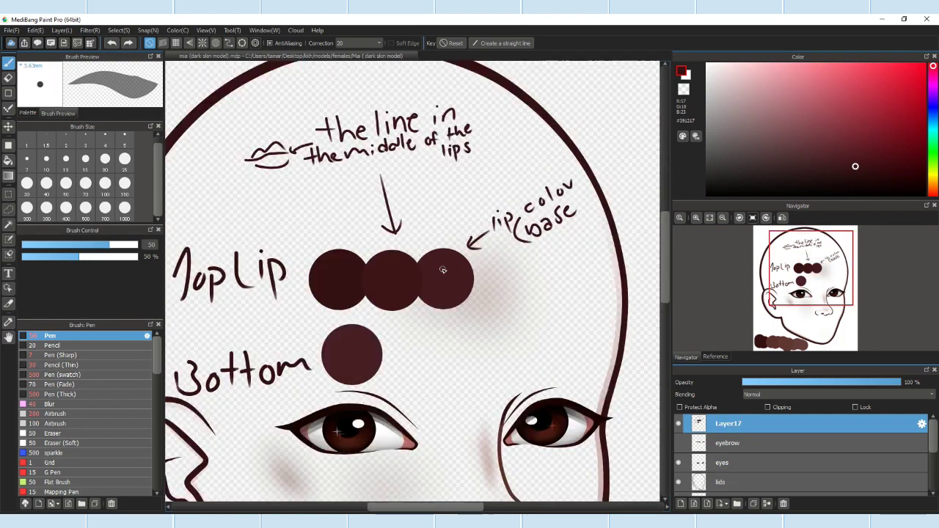
Step: Sample #3E151B from the lip base swatch and try it with Pen (swatch) at size 500
scroll(443, 270, up, 5)
key(alt)
click(62, 375)
scroll(325, 296, down, 4)
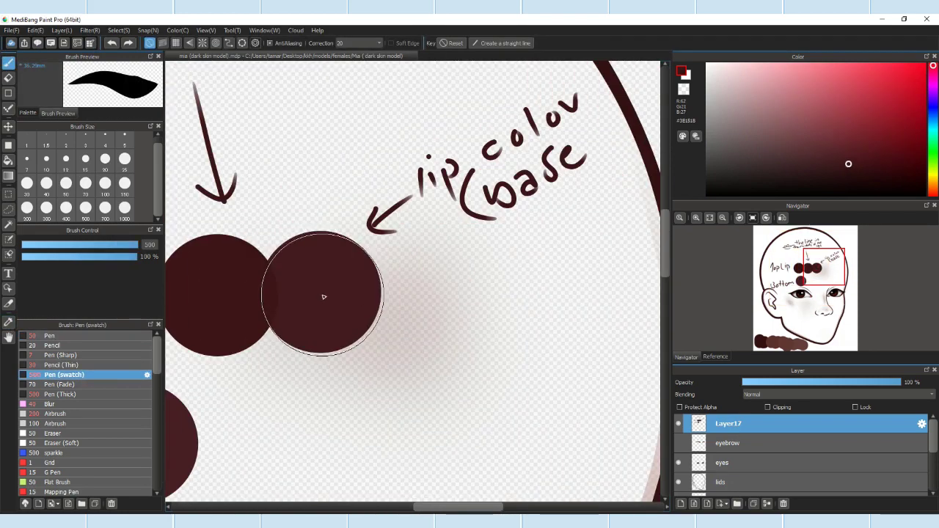
scroll(273, 297, up, 2)
scroll(308, 323, down, 3)
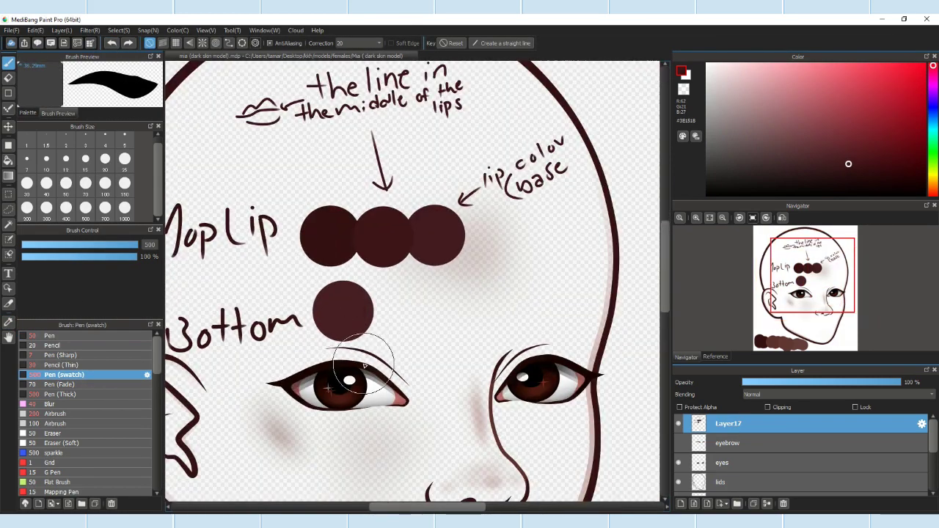
Step: Mix a darker shade on the bottom lip swatch with the Pen at size 50 and 50% opacity, sample it and undo the mark
click(49, 335)
scroll(332, 308, up, 3)
drag(332, 308, 332, 323)
scroll(332, 323, up, 3)
key(alt)
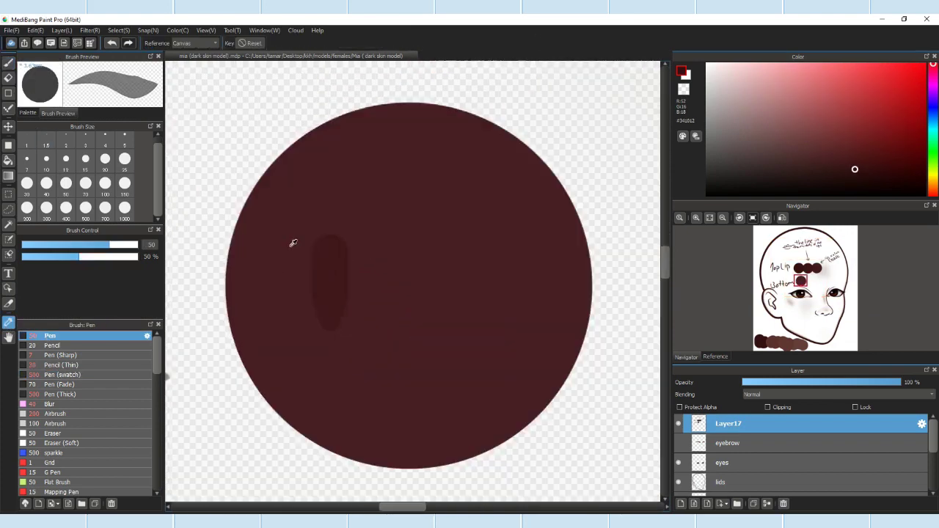
click(112, 43)
Step: Add a dark #3E161B swatch to the Bottom row using Pen (swatch) at size 500
scroll(330, 294, down, 3)
click(62, 375)
scroll(279, 274, down, 3)
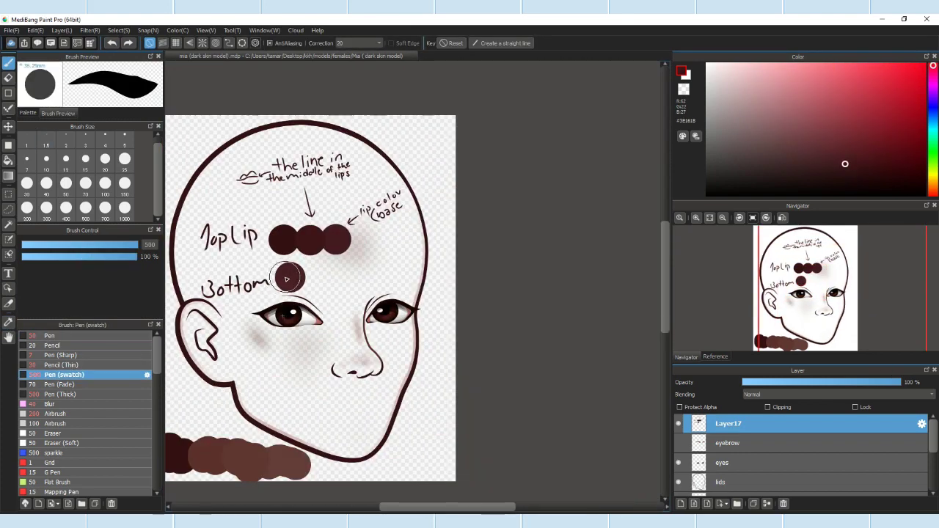
scroll(286, 286, up, 2)
click(336, 273)
scroll(337, 273, down, 2)
scroll(367, 294, up, 2)
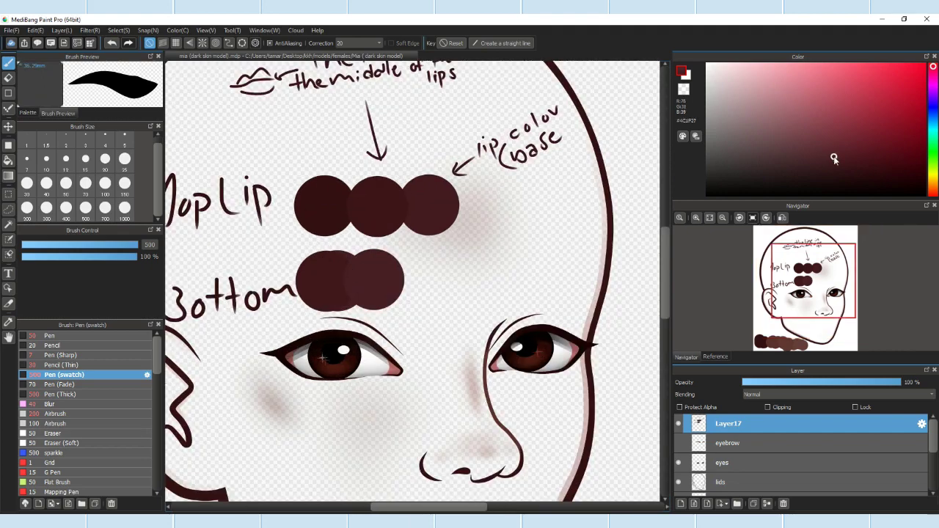
Step: Extend the Bottom row with a lighter red swatch and an in-between #56242C swatch
click(446, 278)
scroll(446, 277, up, 3)
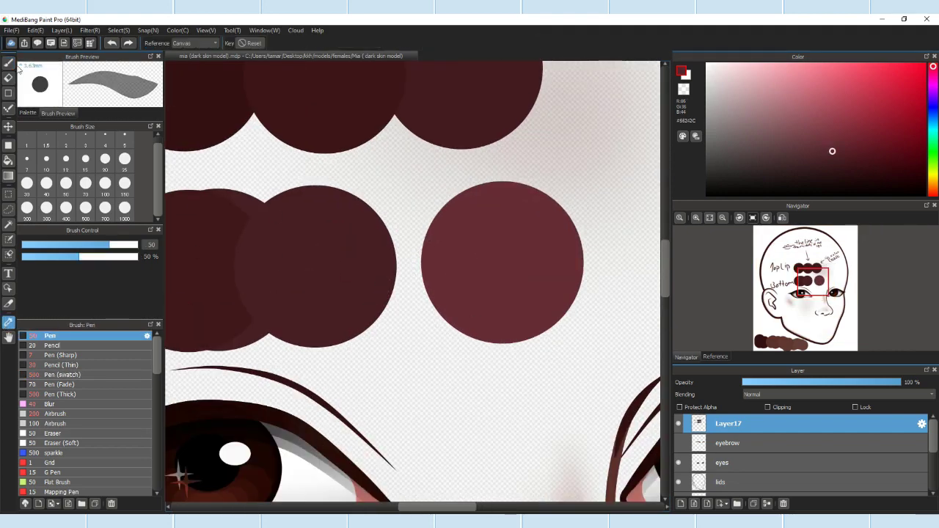
click(409, 273)
scroll(409, 273, down, 3)
scroll(608, 272, up, 2)
Step: Mix a lighter red over the third top lip swatch with the Pen at 50% opacity and place it as the fourth swatch
key(i)
click(8, 64)
click(50, 336)
scroll(540, 183, up, 4)
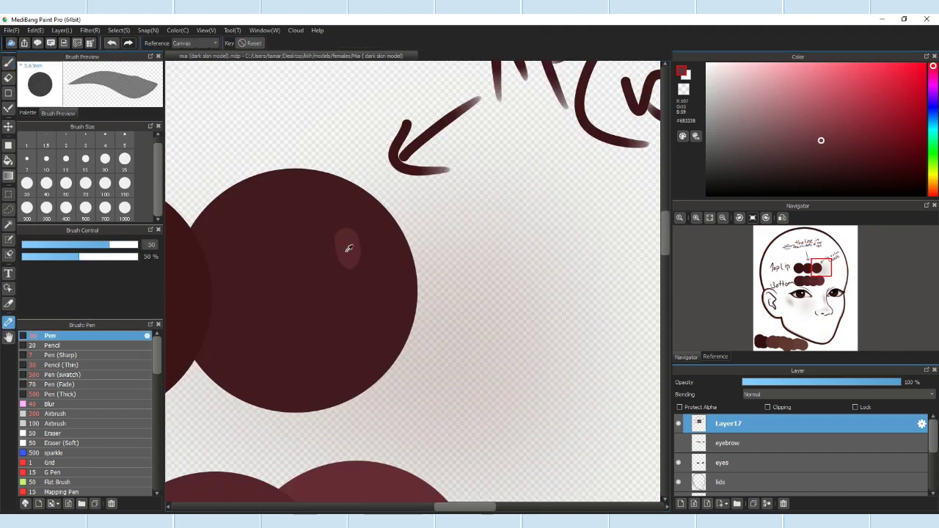
click(63, 374)
scroll(482, 266, down, 4)
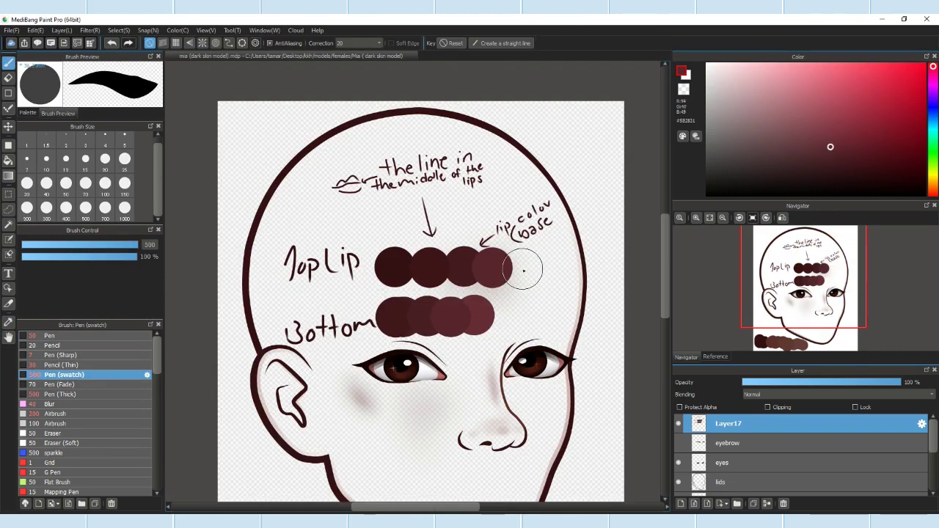
Step: Add a #68323A swatch at the end of the top lip row and turn the skin layers back on
scroll(524, 266, up, 2)
click(469, 277)
scroll(469, 278, down, 4)
scroll(800, 455, down, 2)
scroll(548, 446, up, 2)
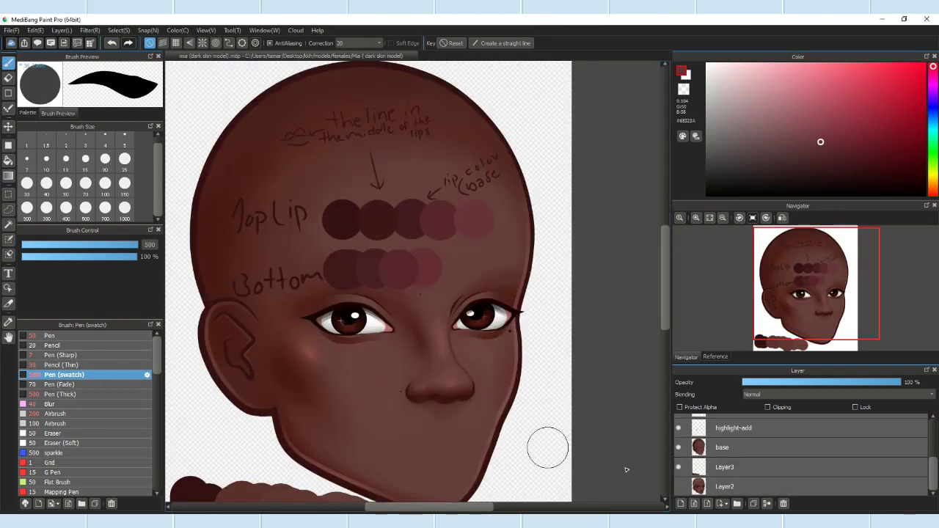
Step: Show the eyebrow layer and place the lip guide on Layer18 above it at 40% opacity
scroll(742, 466, down, 3)
click(734, 486)
mouse_move(900, 383)
mouse_down()
mouse_move(820, 384)
mouse_move(899, 382)
mouse_up()
scroll(739, 436, up, 5)
click(740, 443)
scroll(359, 289, down, 2)
click(8, 321)
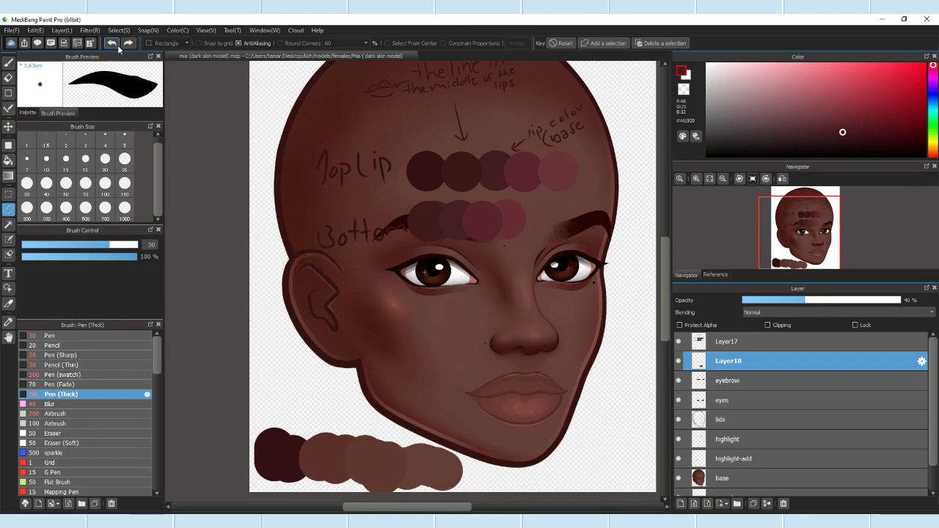
Step: Transform the lip guide on Layer18 to fit the mouth area below the nose
scroll(644, 314, up, 2)
click(118, 30)
click(181, 157)
scroll(477, 264, up, 1)
key(Return)
scroll(559, 361, up, 1)
scroll(560, 361, down, 3)
Step: Refine the lip guide's shape with a Mesh Transform of 4 columns and 4 rows
click(118, 30)
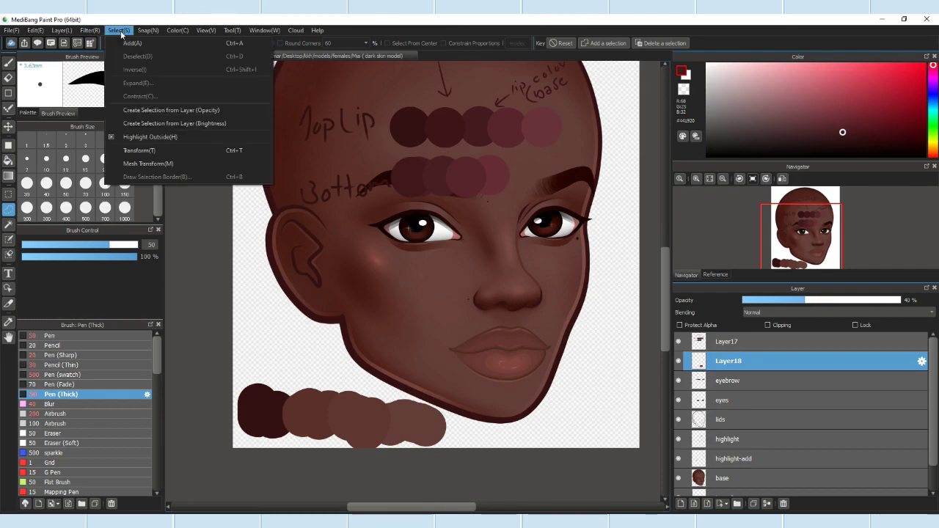
click(181, 161)
scroll(489, 388, up, 1)
scroll(480, 342, up, 1)
scroll(480, 342, down, 2)
scroll(558, 330, down, 1)
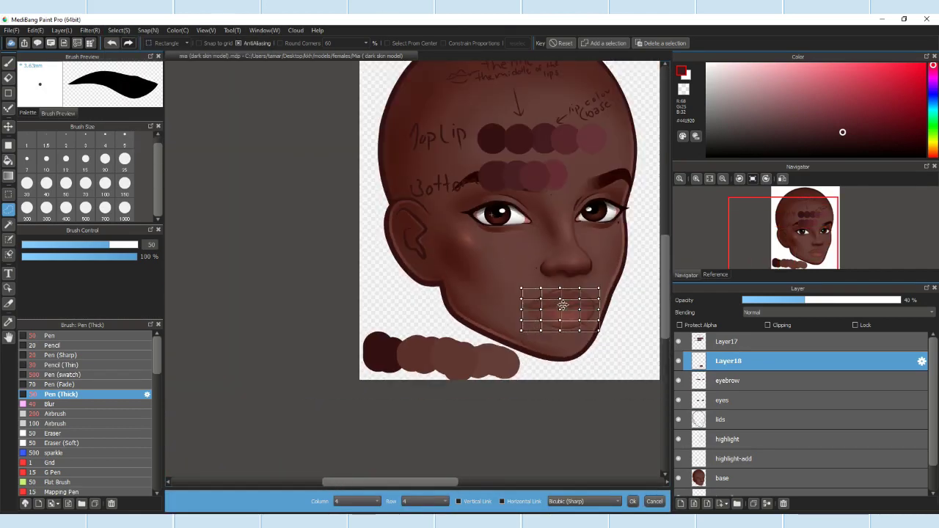
scroll(551, 323, up, 2)
scroll(577, 335, up, 2)
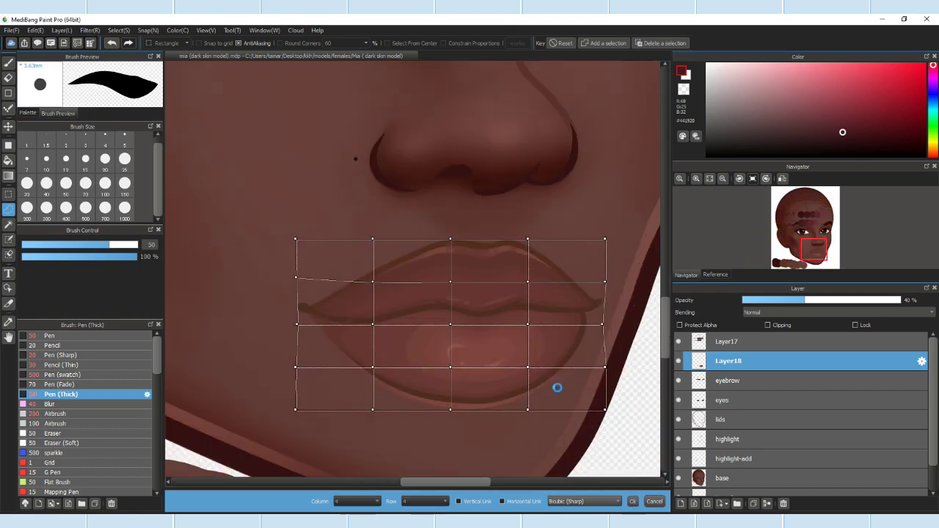
key(Return)
Step: Add a new layer above Layer18 and sample #3C1419 from the second top lip swatch
scroll(355, 158, down, 3)
scroll(514, 330, up, 1)
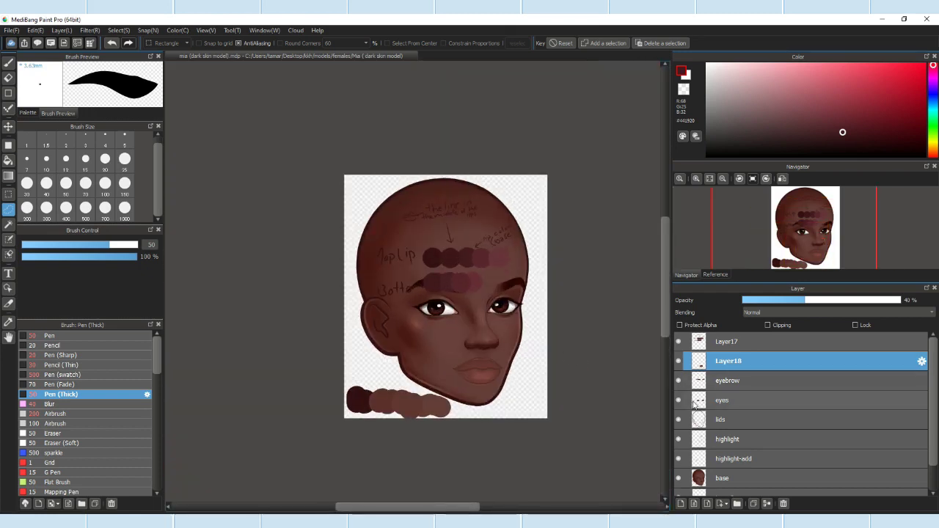
click(681, 505)
scroll(614, 308, up, 1)
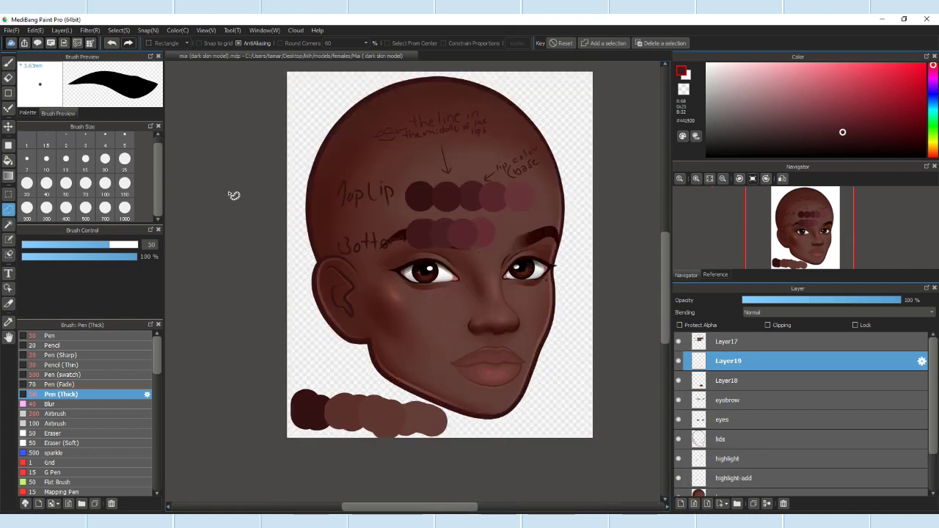
key(i)
click(448, 193)
key(b)
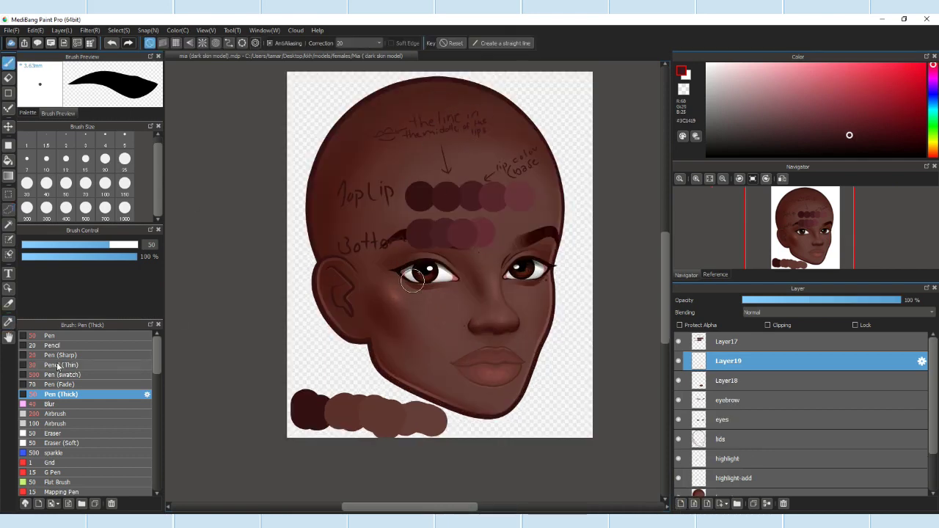
Step: Choose Pen (Sharp) at size 20 and lay a curve snap along the mouth's middle line from corner to corner
click(61, 355)
scroll(400, 376, up, 3)
click(311, 361)
click(359, 376)
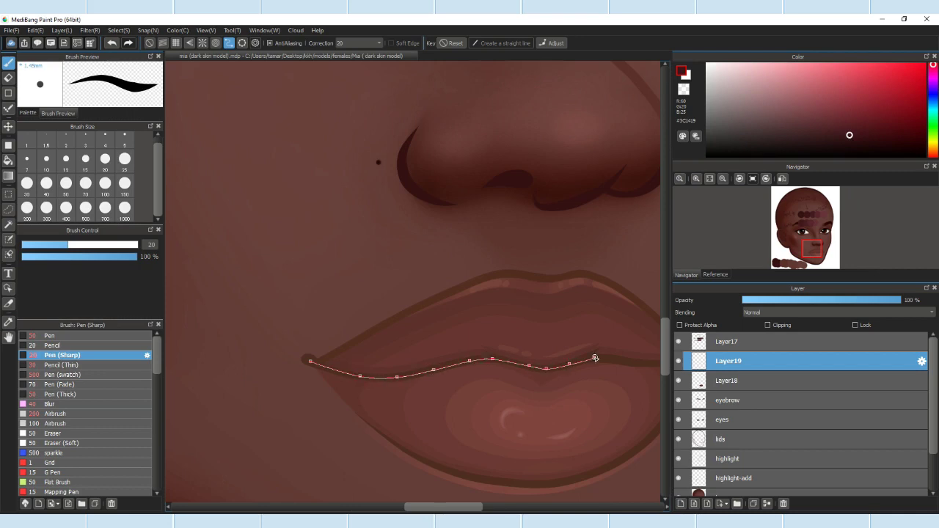
scroll(595, 358, up, 2)
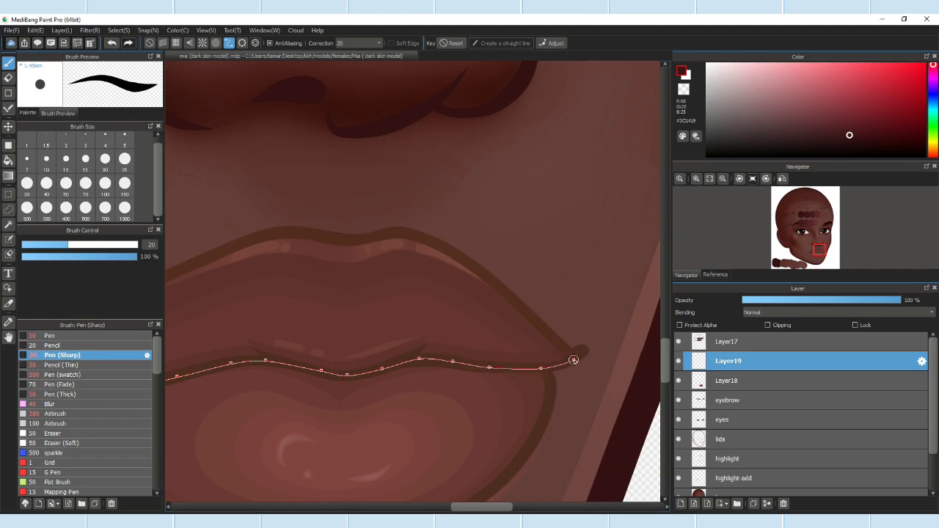
double_click(583, 355)
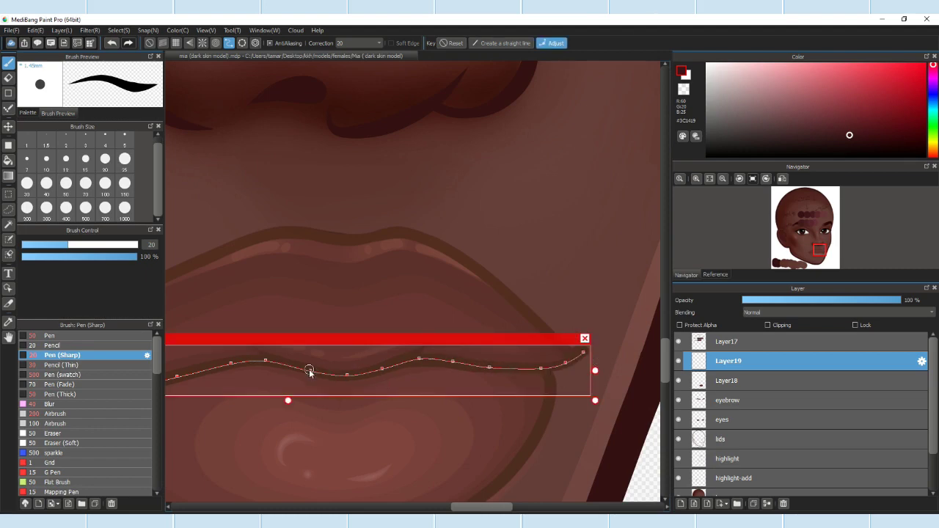
scroll(530, 302, down, 1)
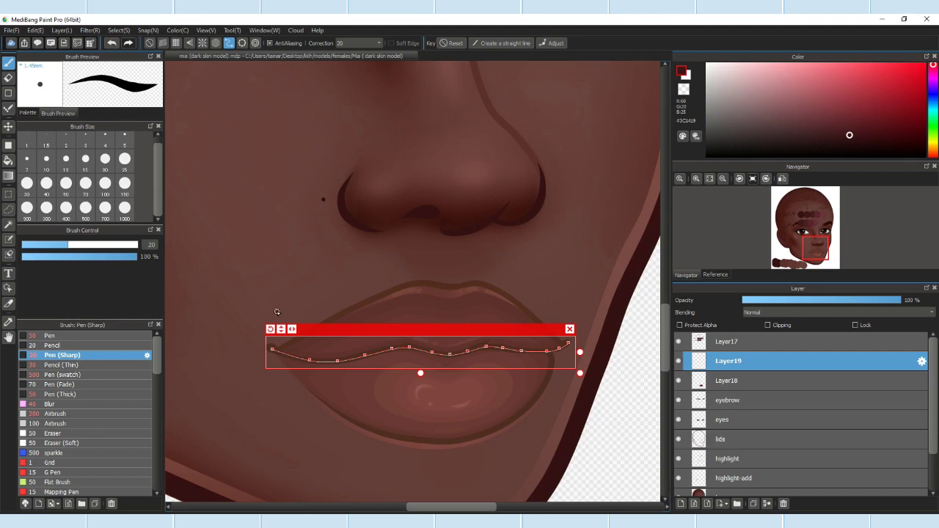
Step: Try stroking the middle lip line along the curve with Pen (Sharp) at size 25
click(118, 30)
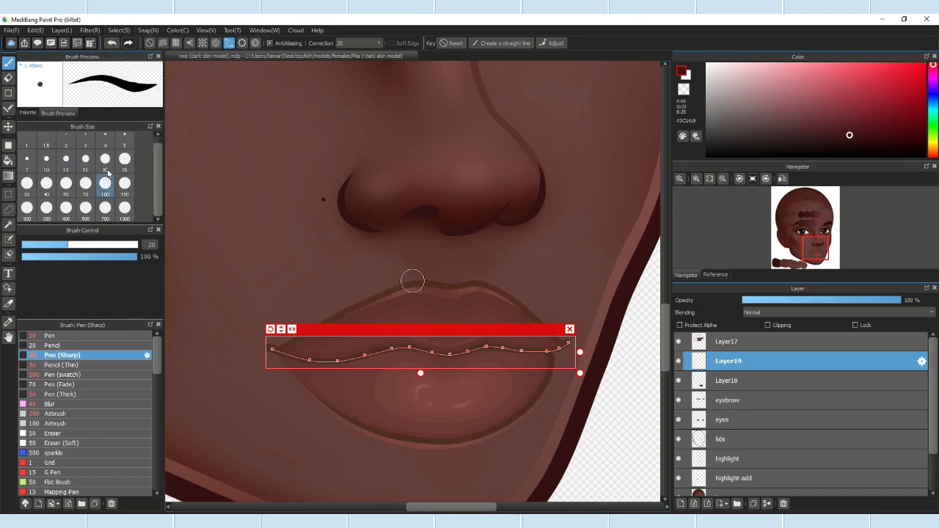
click(80, 244)
scroll(418, 359, up, 1)
scroll(589, 351, up, 1)
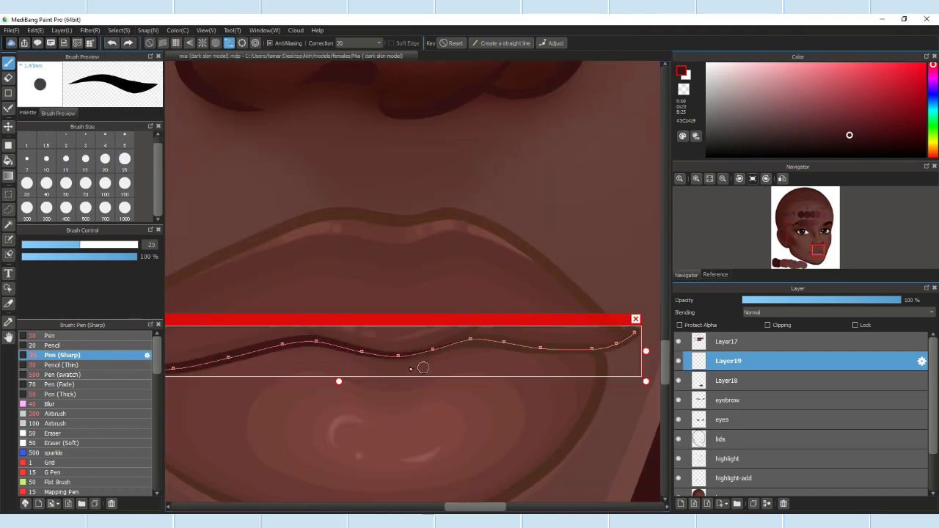
Step: Draw the middle lip line along the curve with the Pencil at size 25, then turn off the curve snap
click(53, 345)
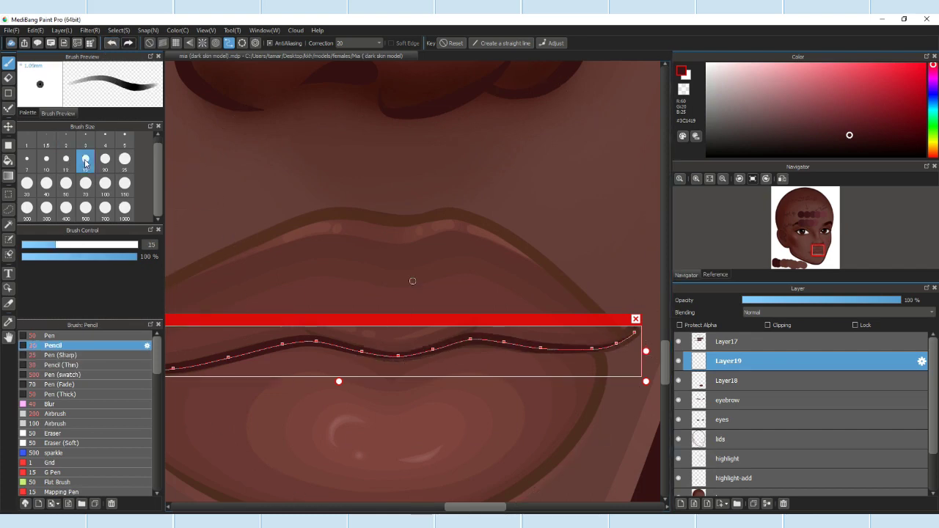
scroll(551, 352, down, 2)
scroll(413, 280, up, 2)
scroll(412, 280, down, 2)
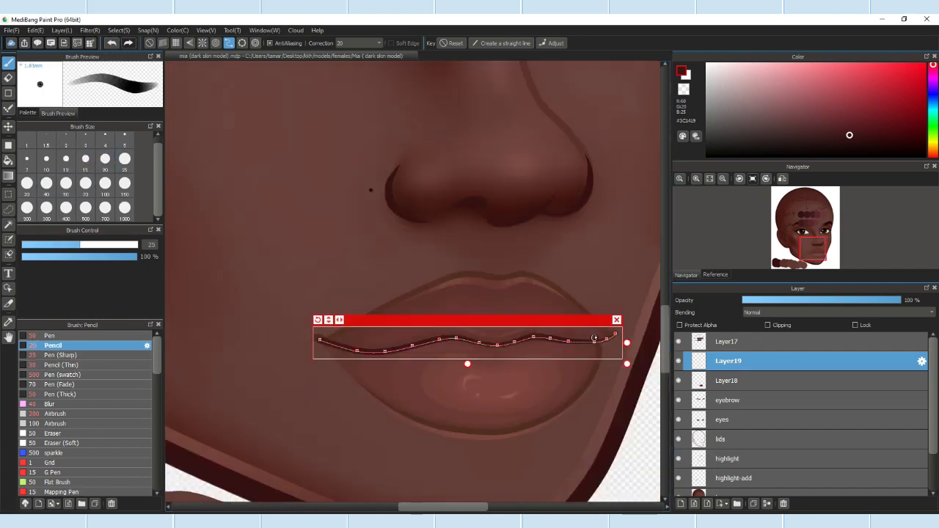
scroll(412, 281, up, 2)
key(Return)
Step: Extend and round both ends of the middle lip line at the mouth corners with the Pencil at size 20
scroll(412, 280, down, 2)
scroll(252, 340, up, 4)
key(bracketleft)
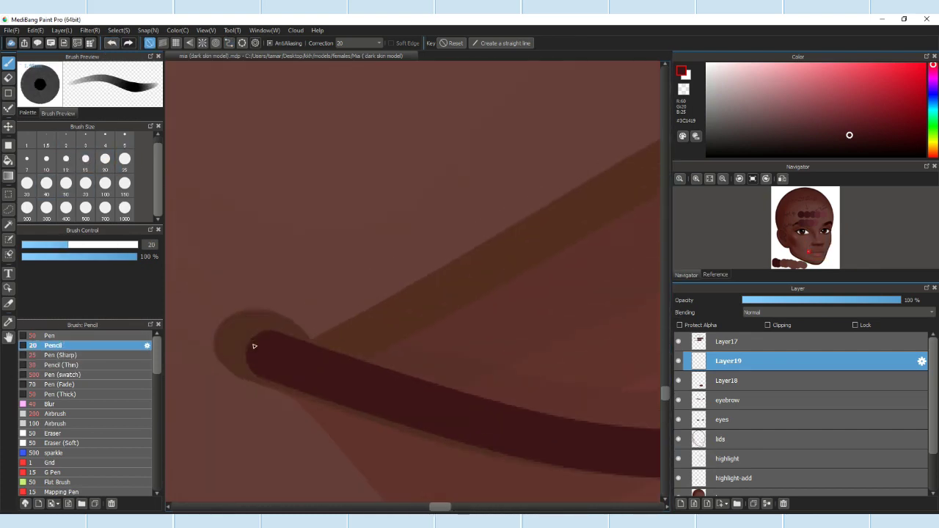
scroll(269, 355, up, 1)
scroll(296, 337, down, 4)
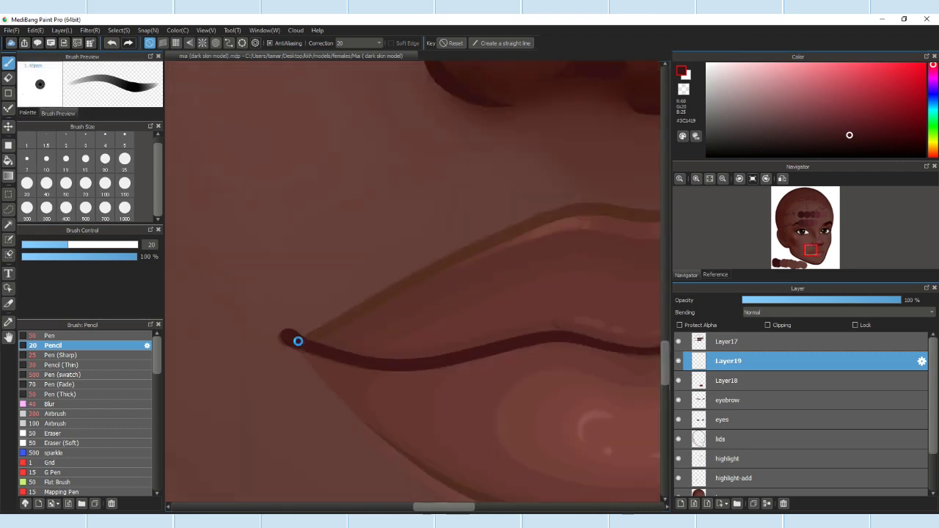
scroll(477, 364, up, 3)
scroll(473, 355, up, 2)
mouse_move(495, 340)
mouse_down()
mouse_move(521, 314)
mouse_move(547, 314)
mouse_up()
scroll(531, 326, down, 4)
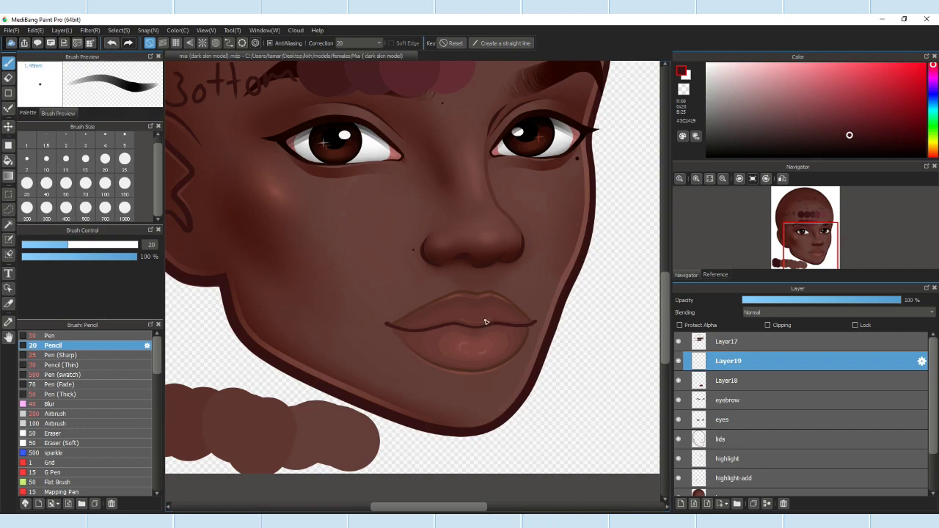
Step: Add small pointed strokes on both sides of the middle lip line's central dip using Pen (Sharp) at size 15
scroll(540, 326, up, 3)
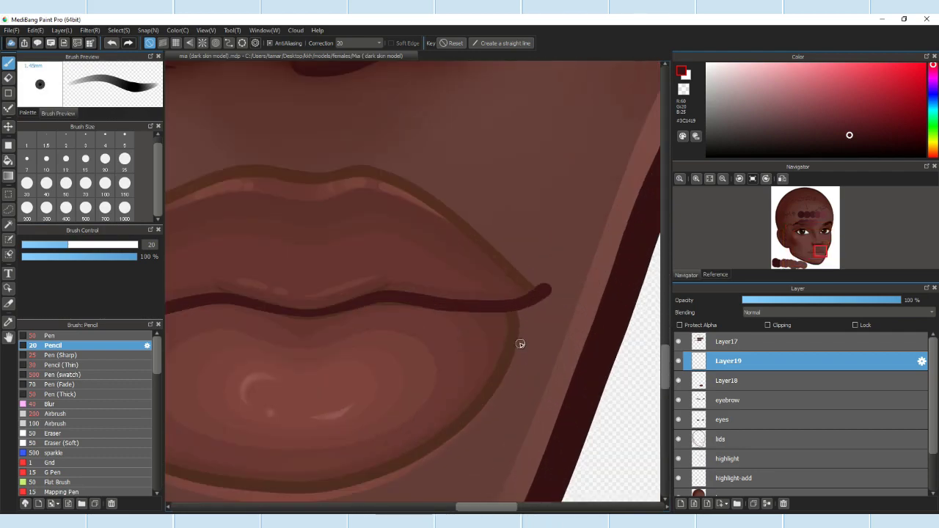
scroll(429, 347, down, 2)
scroll(478, 373, up, 3)
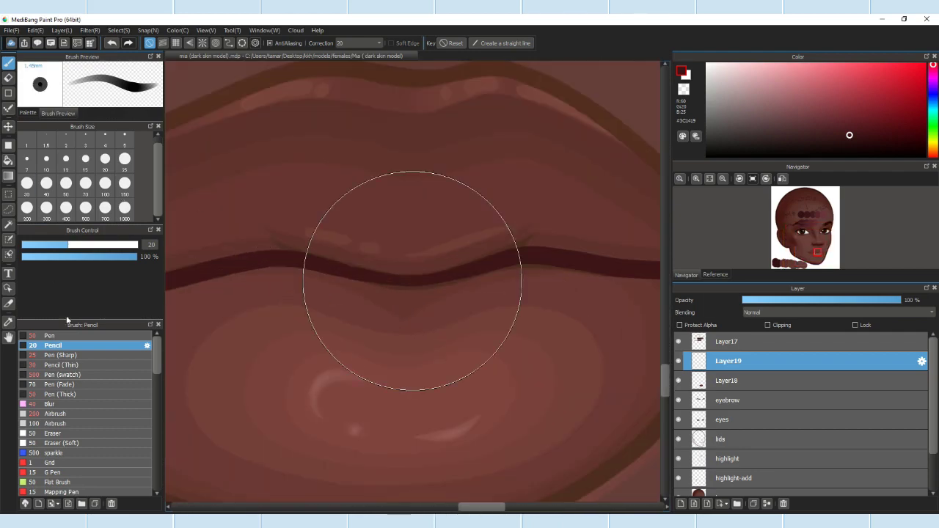
click(62, 355)
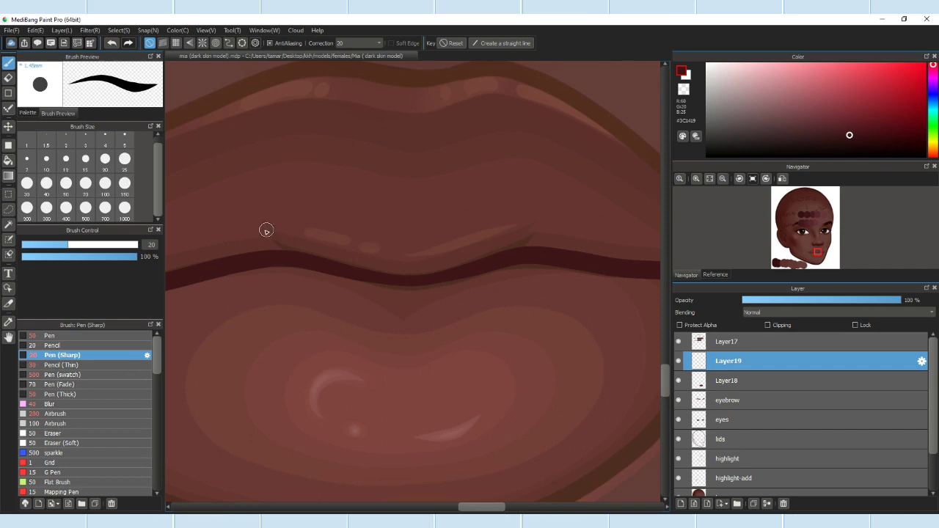
scroll(292, 229, up, 2)
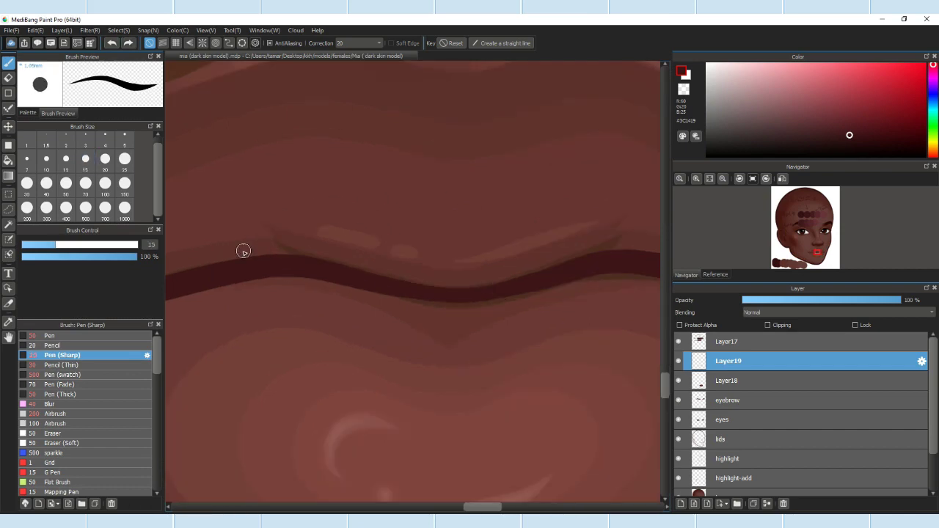
scroll(589, 235, down, 3)
scroll(488, 242, up, 3)
mouse_move(510, 268)
mouse_down()
mouse_move(411, 318)
mouse_move(440, 308)
mouse_up()
key(ctrl+z)
scroll(409, 313, down, 3)
Step: Add a new layer directly above Layer18 for the lower lip outline
click(727, 380)
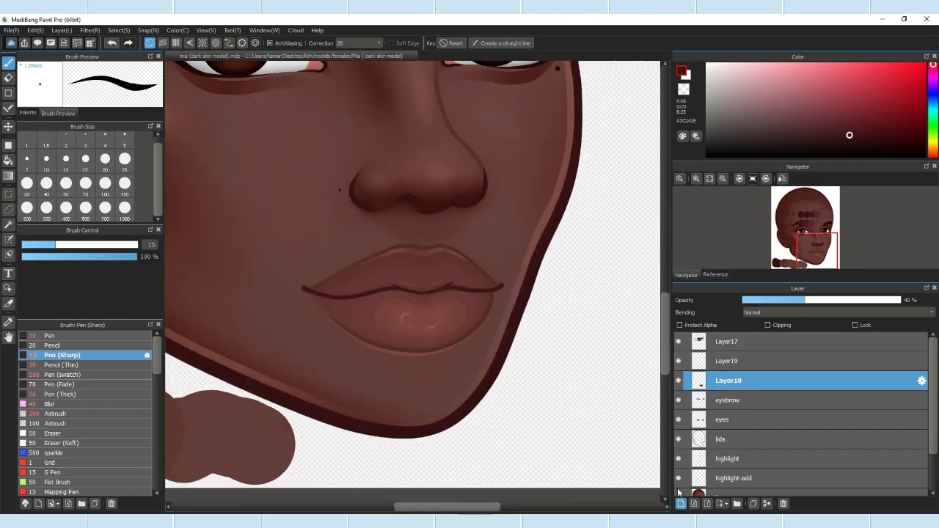
click(682, 504)
scroll(471, 274, up, 3)
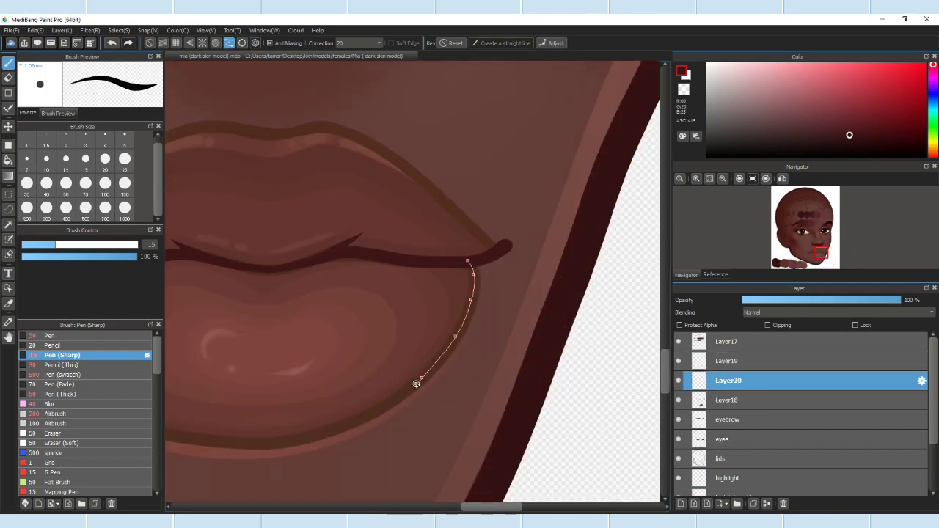
Step: Lay a curve snap along the guide's lower lip edge, from the right mouth corner around to the left side
click(422, 378)
click(254, 409)
scroll(254, 409, up, 3)
scroll(345, 416, down, 1)
click(430, 421)
click(321, 381)
scroll(321, 381, down, 3)
scroll(281, 356, up, 3)
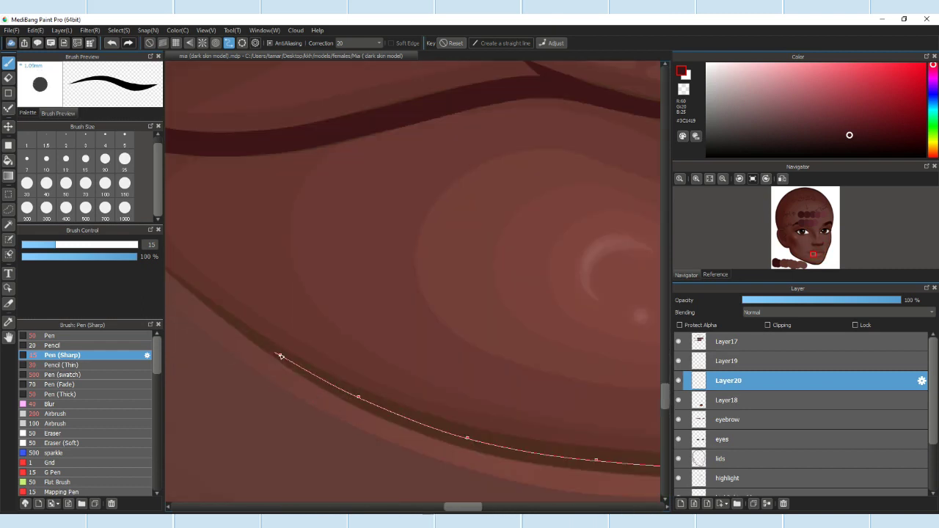
click(281, 356)
scroll(281, 356, down, 3)
scroll(249, 335, up, 3)
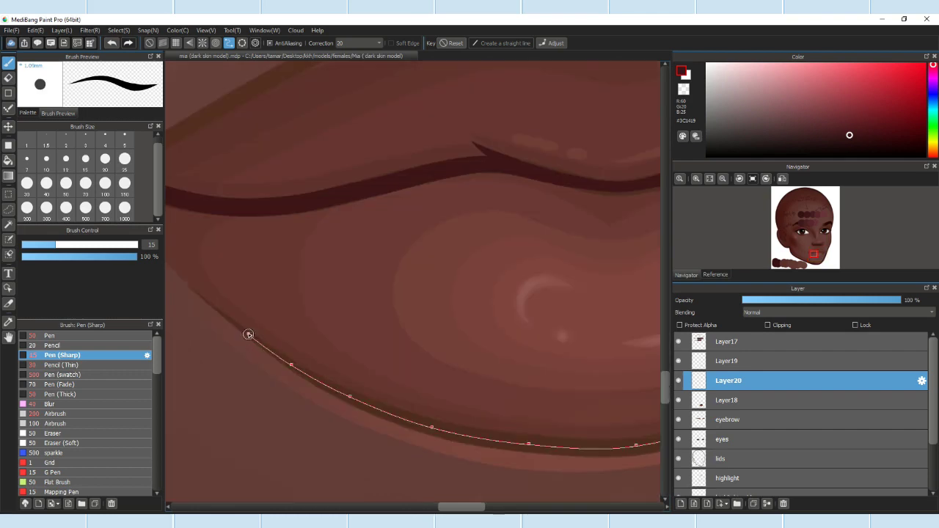
double_click(187, 285)
scroll(246, 334, down, 5)
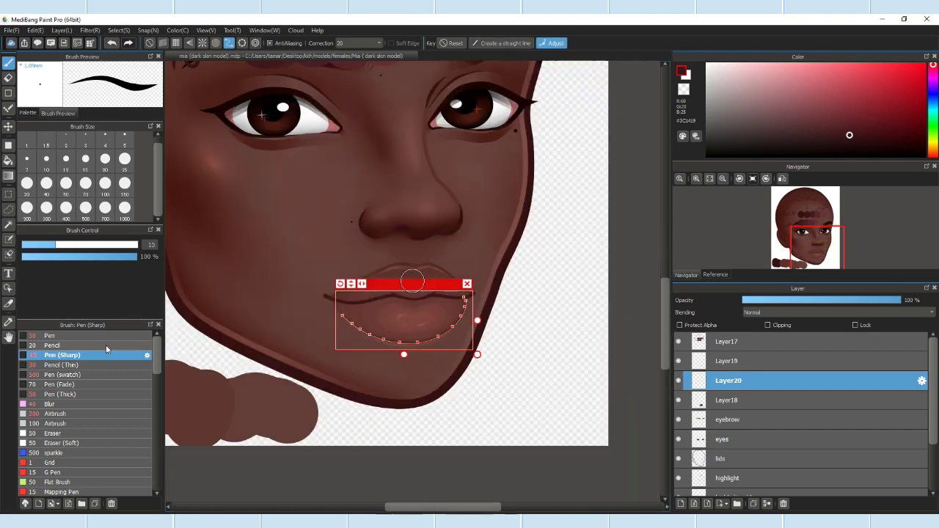
Step: Try tracing the lower lip outline along the curve snap with the Pencil at size 25
click(552, 43)
click(124, 158)
scroll(438, 267, up, 5)
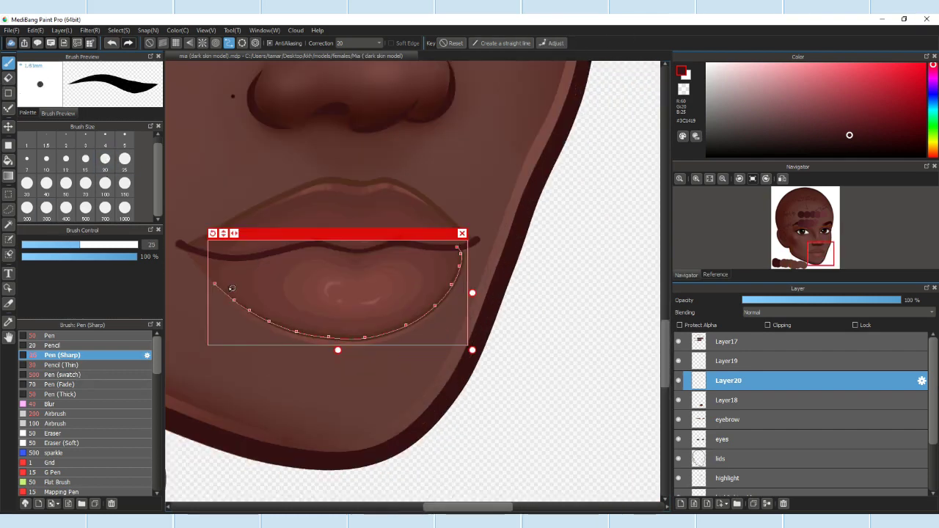
scroll(438, 266, down, 4)
click(53, 345)
scroll(469, 220, up, 3)
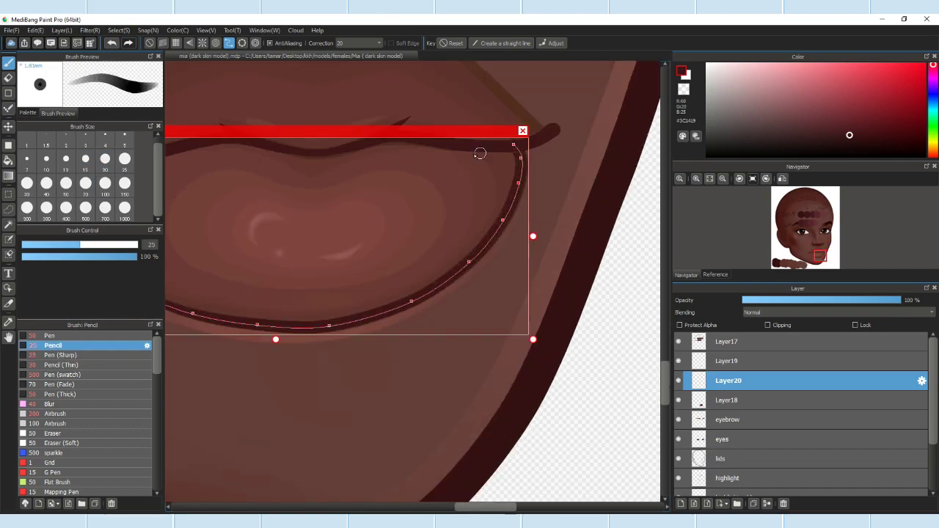
scroll(541, 184, down, 2)
drag(541, 184, 576, 292)
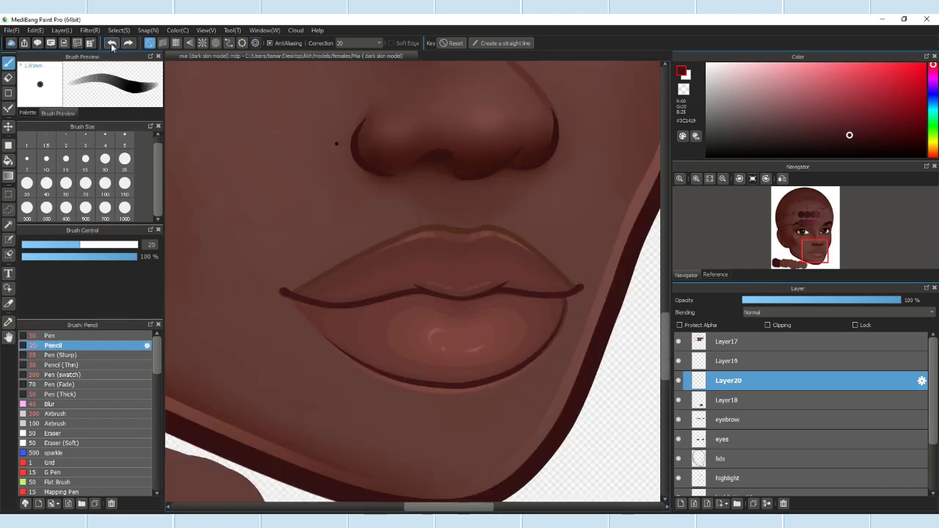
Step: Sample the dark brown #341012 and trace the lower lip outline along the curve snap using Pen (Sharp) at size 25
scroll(411, 279, down, 5)
alt+click(409, 287)
scroll(514, 389, up, 5)
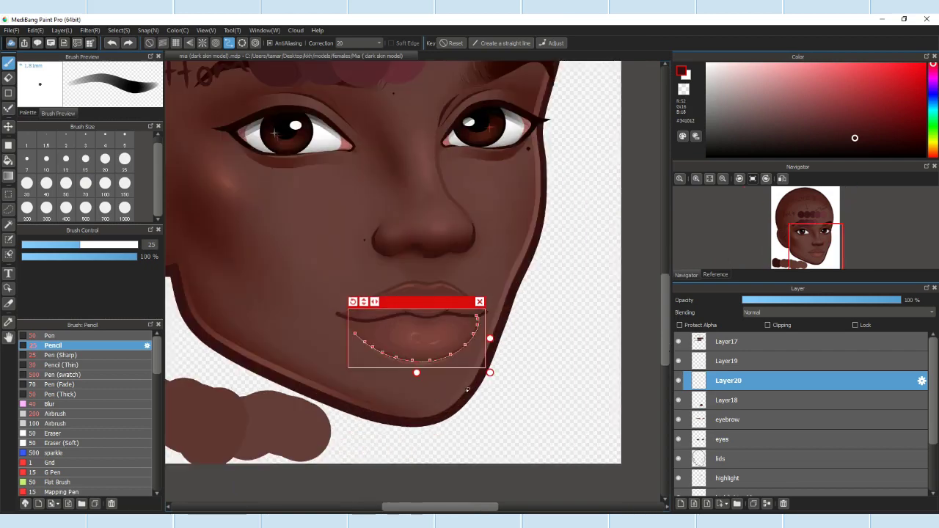
click(63, 355)
scroll(345, 293, up, 3)
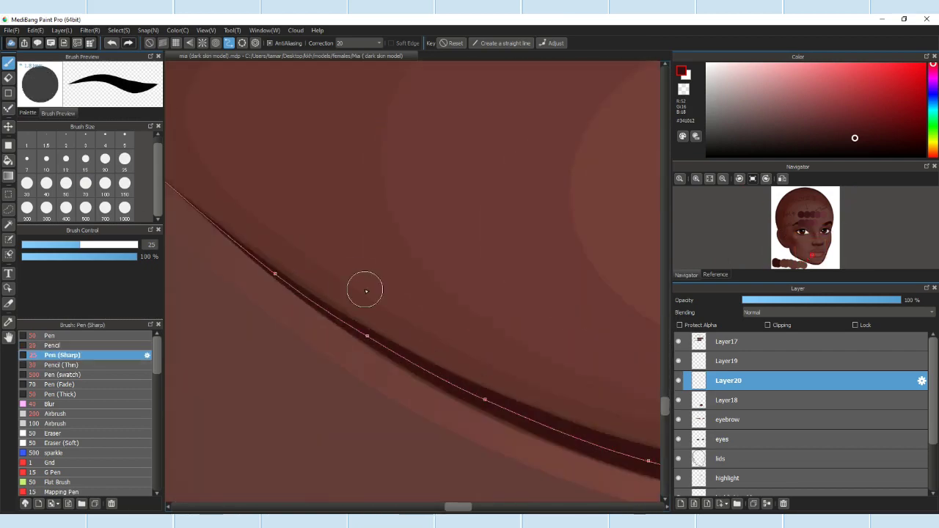
scroll(623, 229, down, 2)
scroll(646, 273, down, 2)
key(Return)
Step: Tidy the lower lip outline near the right mouth corner using the Eraser at size 7
scroll(505, 297, up, 4)
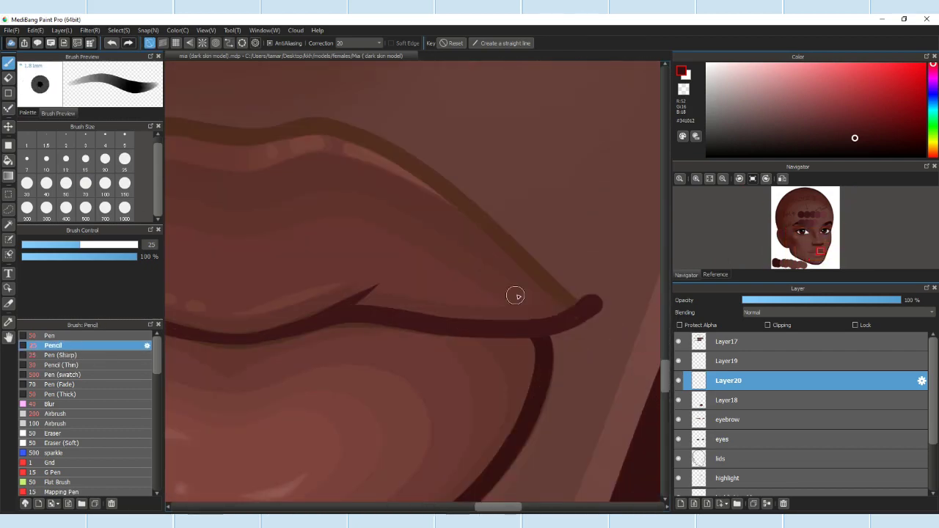
click(8, 78)
scroll(545, 318, down, 5)
scroll(411, 161, up, 4)
Step: Cross out "middle" in the forehead palette note on Layer17 and write "top" beneath it with the Pencil at size 25
key(ctrl+minus)
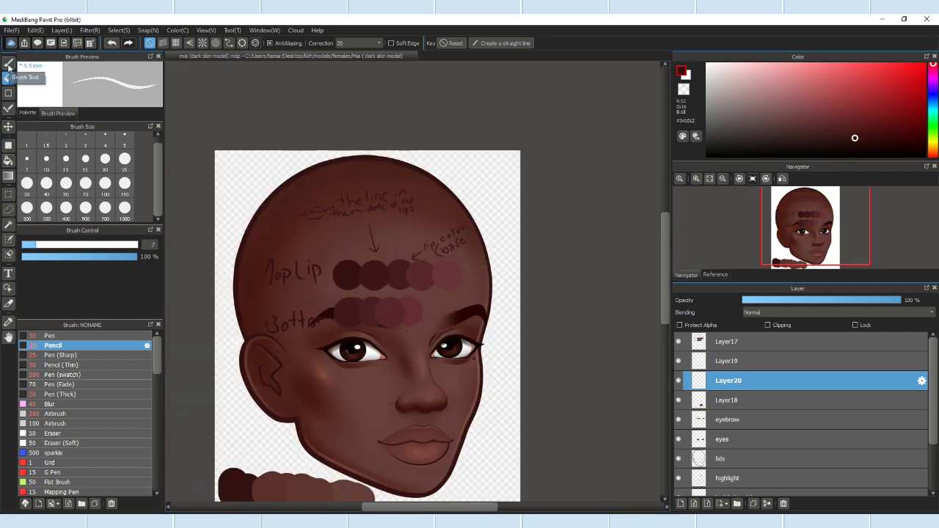
scroll(298, 223, up, 4)
ctrl+click(245, 215)
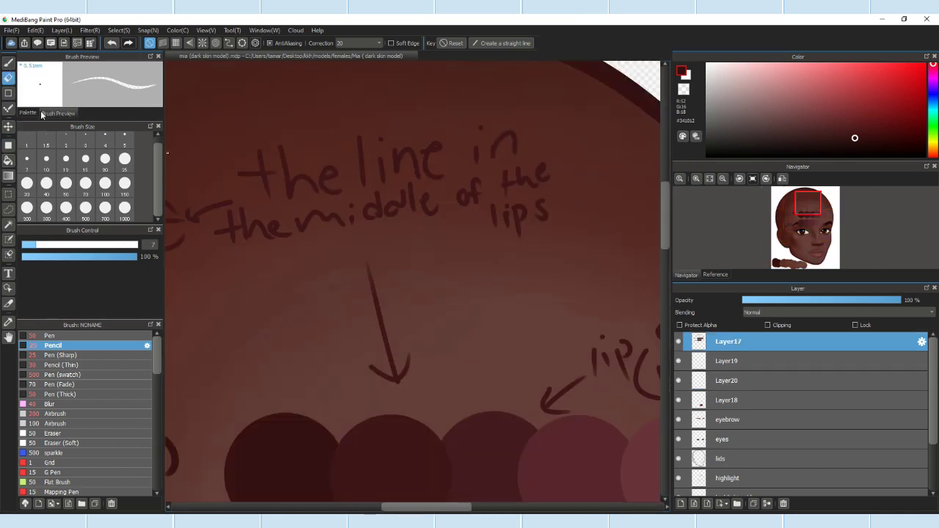
key(b)
drag(294, 222, 435, 207)
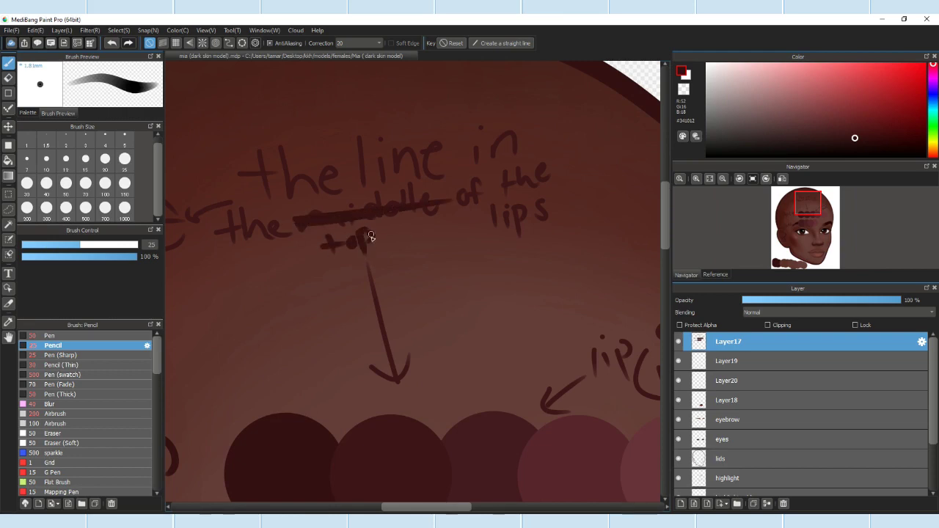
scroll(369, 231, down, 4)
Step: Recolour the middle lip line on Layer19 in #341012 with Pen (swatch) at size 500 inside a selection made from the layer's opacity
click(679, 366)
key(ctrl+plus)
key(ctrl+plus)
key(ctrl+plus)
click(118, 30)
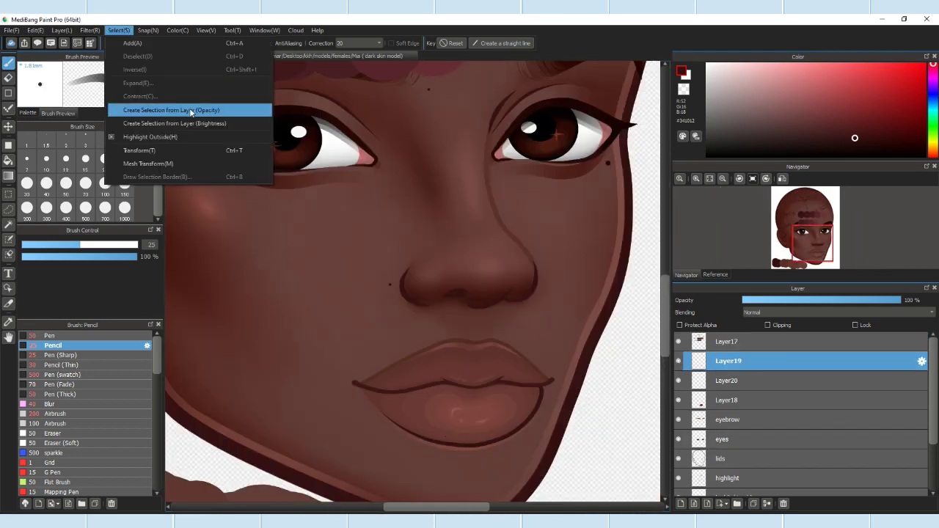
click(190, 110)
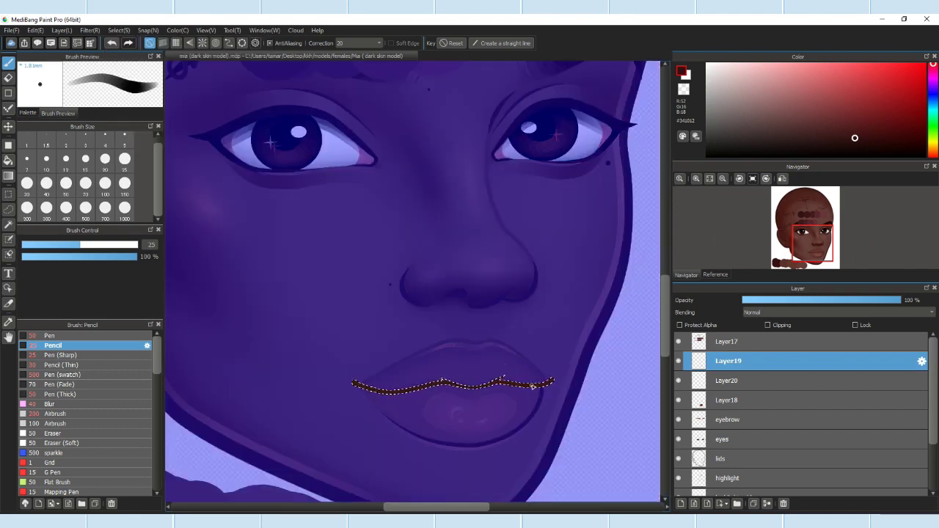
scroll(604, 417, up, 2)
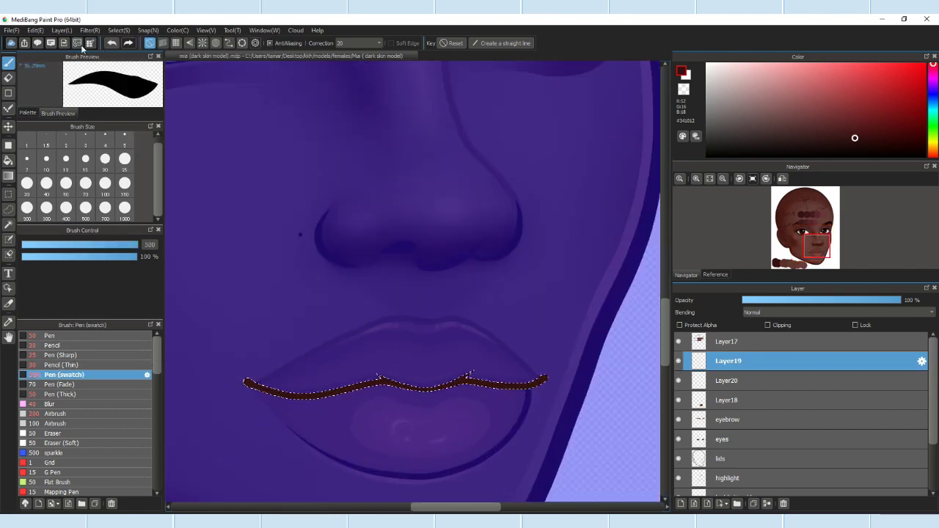
click(118, 30)
click(147, 68)
scroll(534, 340, down, 4)
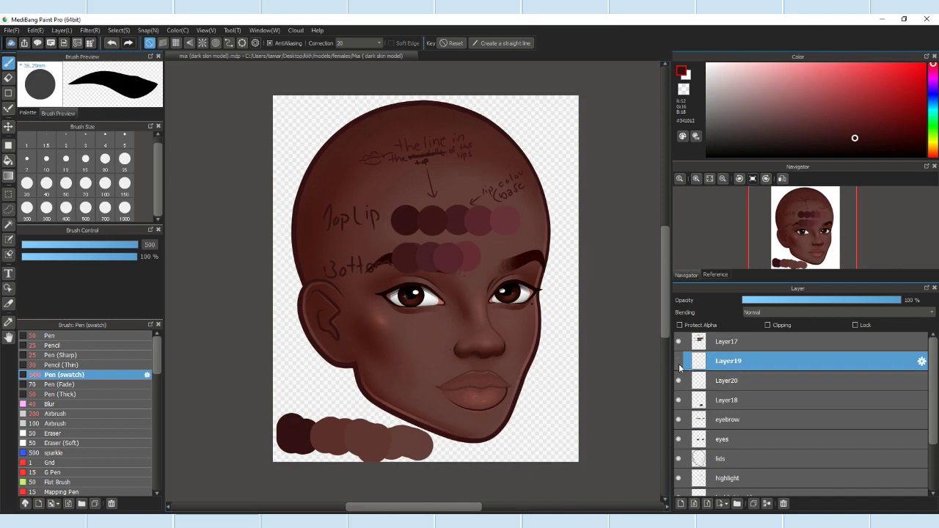
Step: Start a curve snap on Layer20 along the guide's upper lip edge, from the left mouth corner to the left peak
click(727, 380)
click(229, 43)
scroll(450, 387, up, 5)
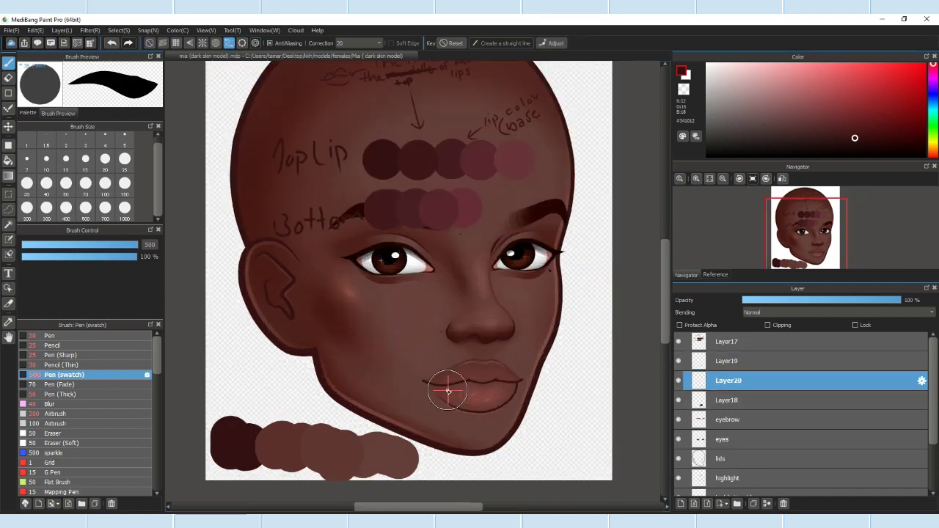
click(370, 394)
scroll(536, 250, up, 2)
scroll(513, 279, down, 2)
scroll(499, 294, up, 5)
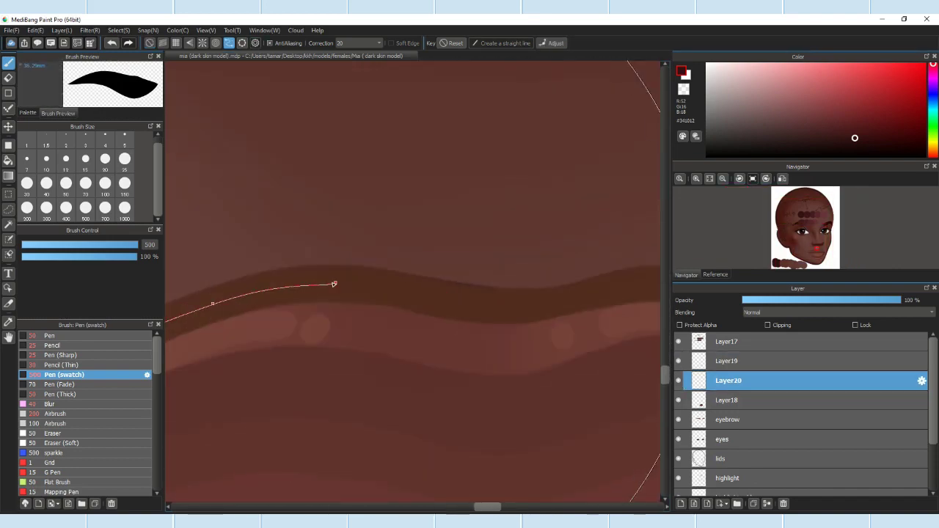
Step: Continue the curve snap through the upper lip's central dip to the right peak, correcting the misplaced point
click(522, 305)
scroll(529, 301, up, 2)
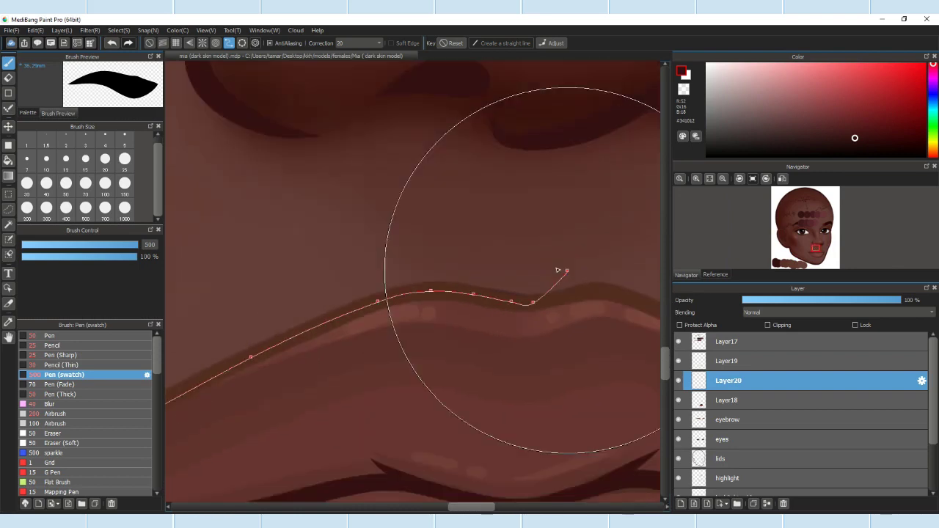
scroll(543, 299, down, 2)
click(521, 306)
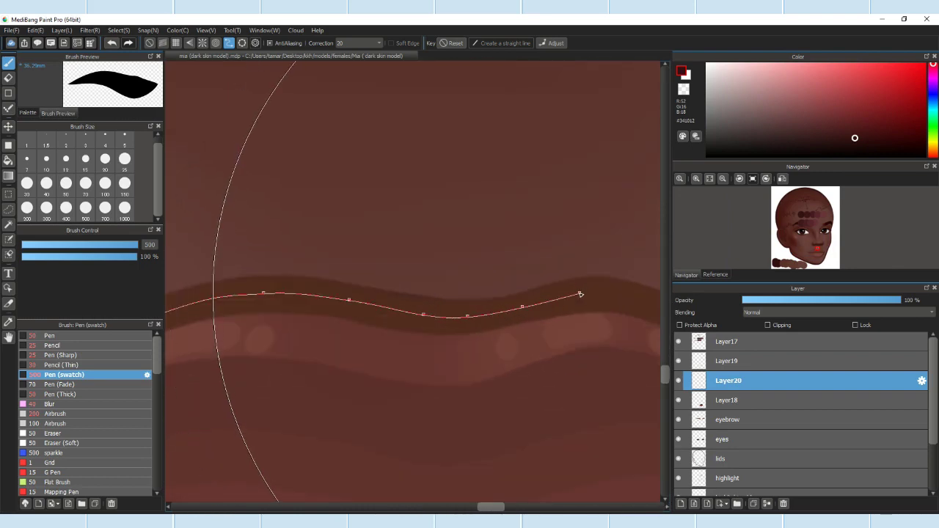
scroll(579, 294, down, 3)
scroll(513, 305, up, 6)
scroll(450, 287, down, 1)
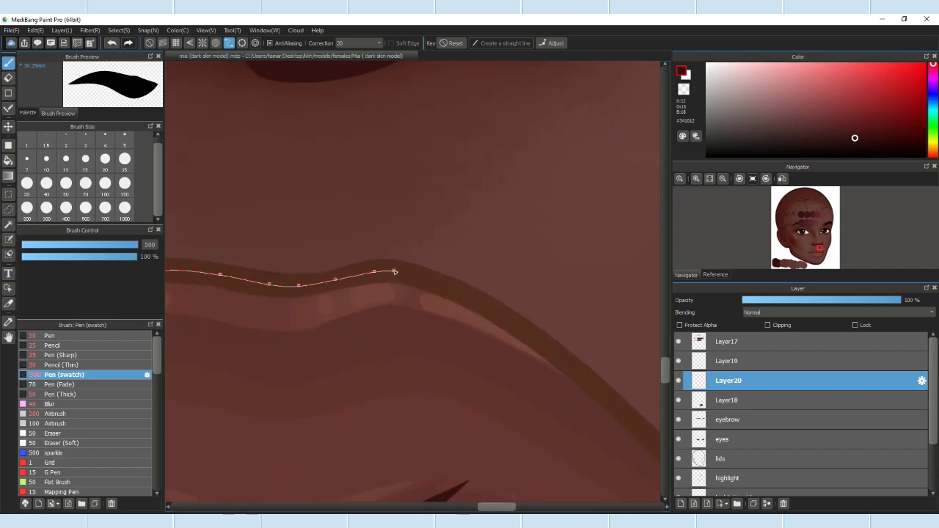
Step: Carry the curve snap down to the right mouth corner and adjust its points to the upper lip edge
scroll(506, 318, down, 3)
scroll(511, 320, up, 3)
scroll(504, 398, down, 2)
scroll(440, 352, down, 2)
scroll(440, 352, up, 3)
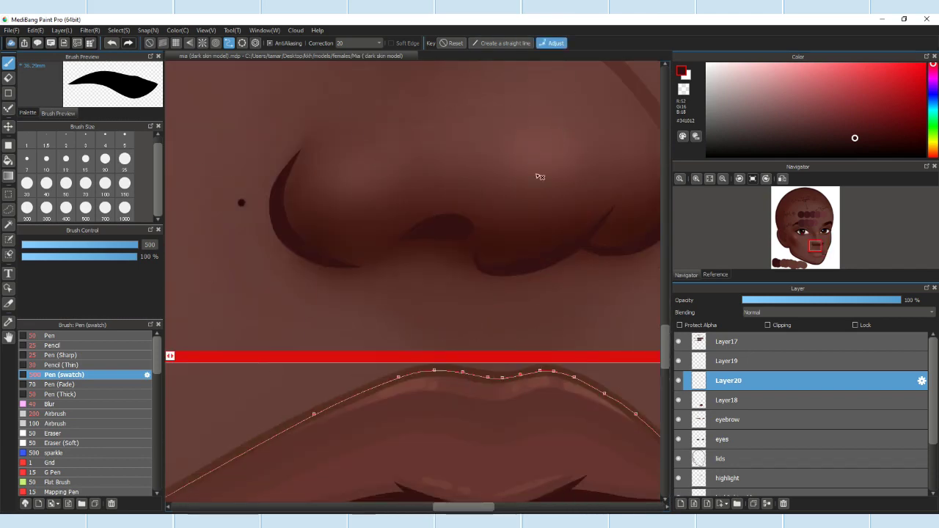
click(554, 43)
Step: Set up Pen (Sharp) at size 25 with the dark brown #3C1419 for the upper lip outline
scroll(430, 382, down, 3)
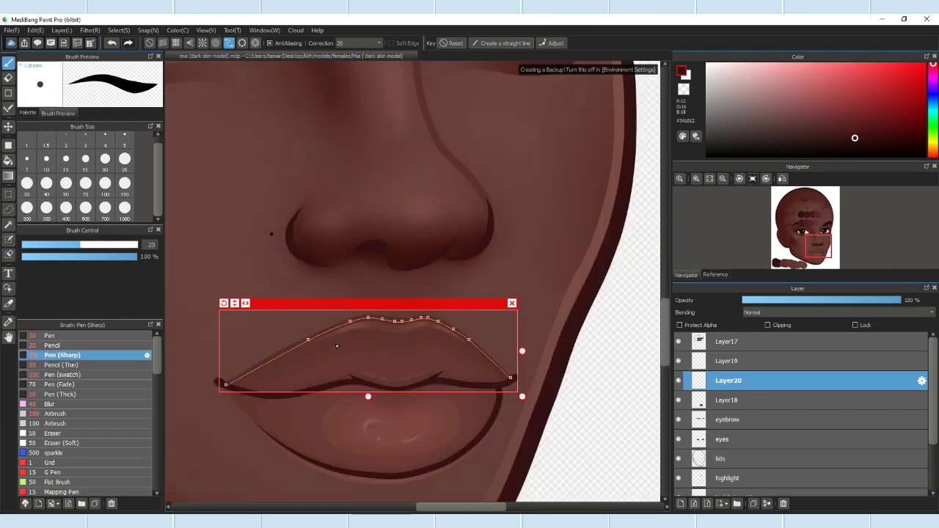
scroll(335, 344, down, 4)
scroll(339, 311, up, 4)
scroll(340, 310, down, 2)
scroll(378, 294, up, 4)
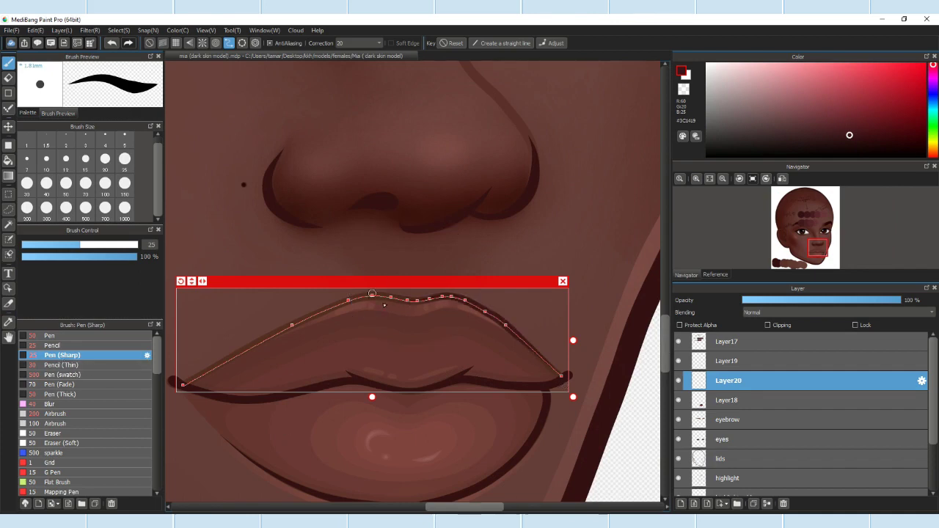
Step: Try tracing the upper lip outline along the curve snap with Pen (Sharp) at size 25, and undo the strokes
scroll(506, 325, up, 3)
drag(505, 325, 511, 331)
scroll(524, 292, down, 3)
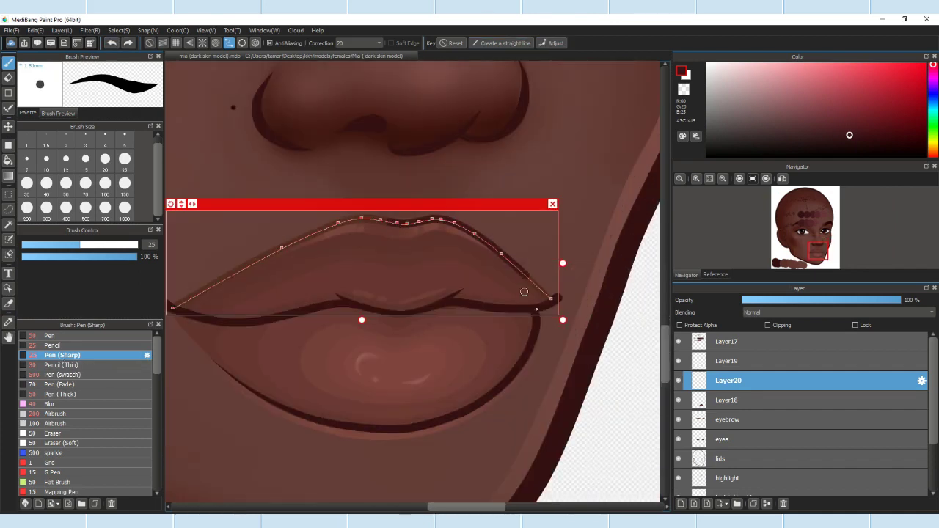
click(107, 44)
scroll(263, 360, down, 1)
scroll(262, 359, up, 1)
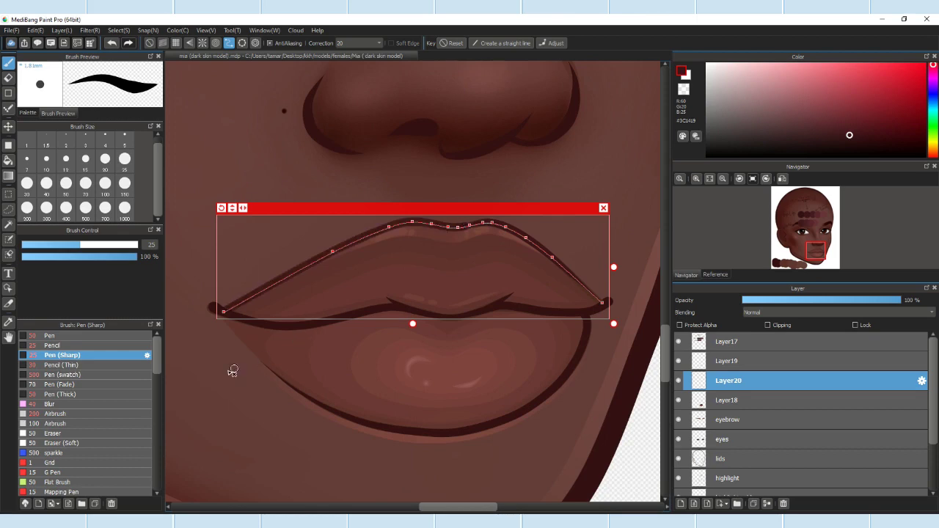
scroll(431, 231, up, 2)
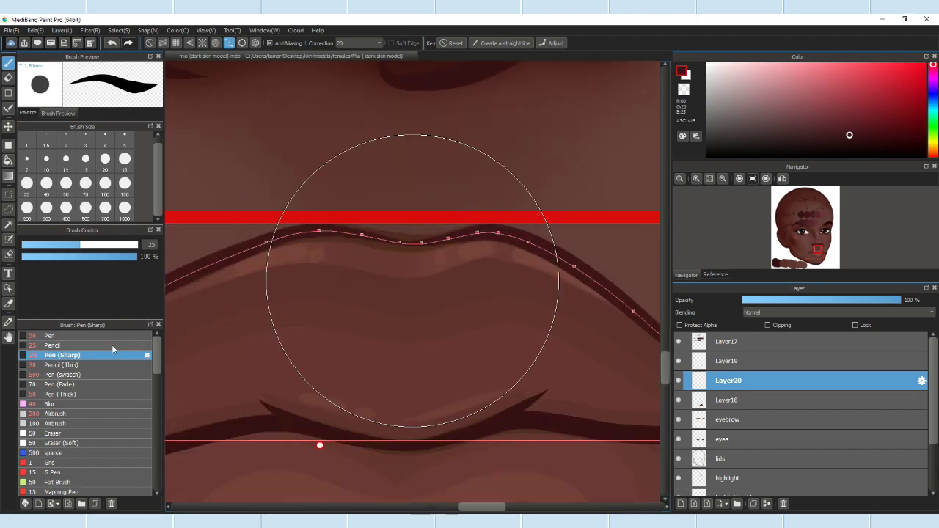
scroll(346, 352, down, 3)
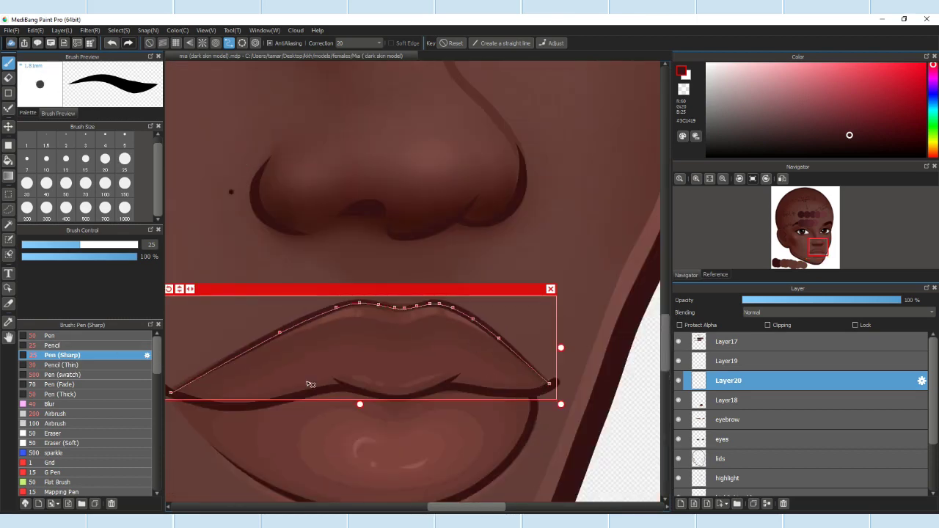
click(118, 44)
Step: Trace the whole upper lip outline along the curve snap using Pen (Sharp) at size 20
key(bracketleft)
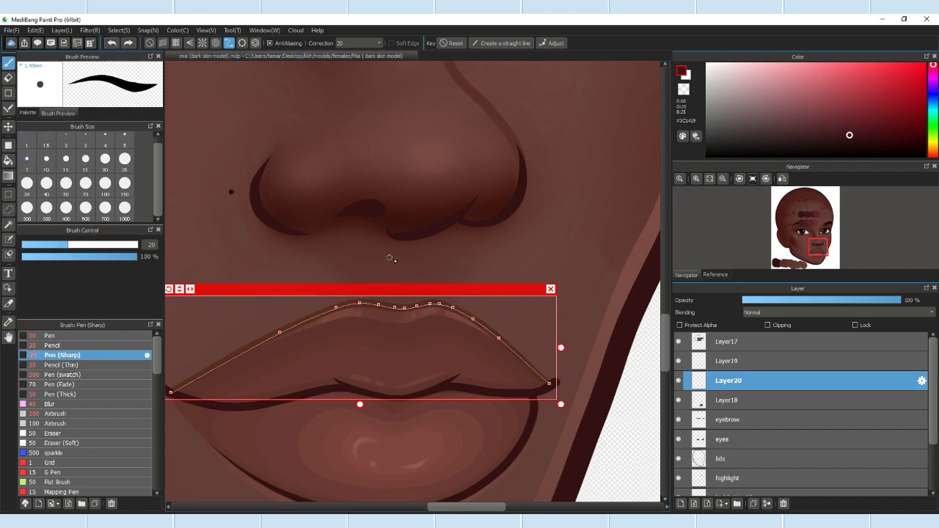
scroll(420, 281, up, 1)
mouse_move(368, 314)
mouse_down()
mouse_move(390, 321)
mouse_move(374, 349)
mouse_up()
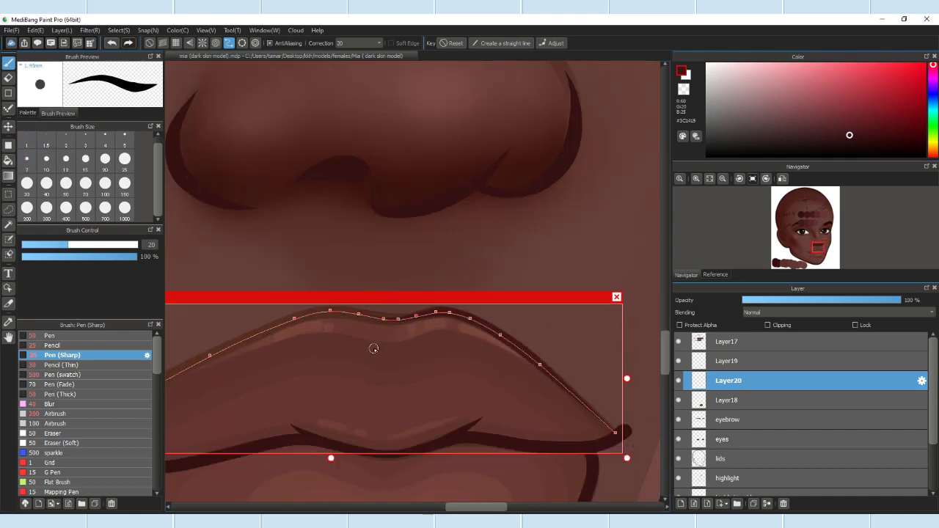
scroll(228, 326, down, 1)
scroll(190, 301, up, 1)
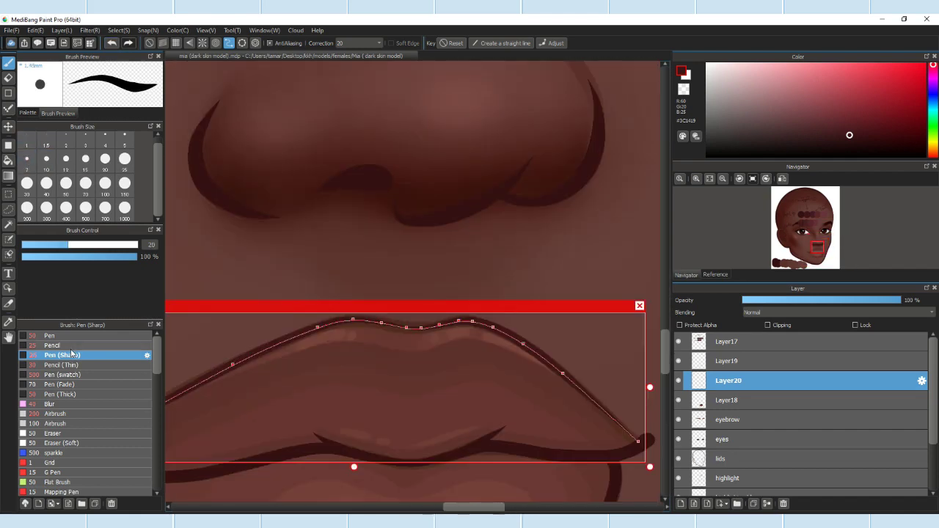
Step: Go over the upper lip outline along the curve snap with the Pencil at size 20
click(53, 345)
scroll(275, 260, down, 1)
scroll(359, 323, up, 2)
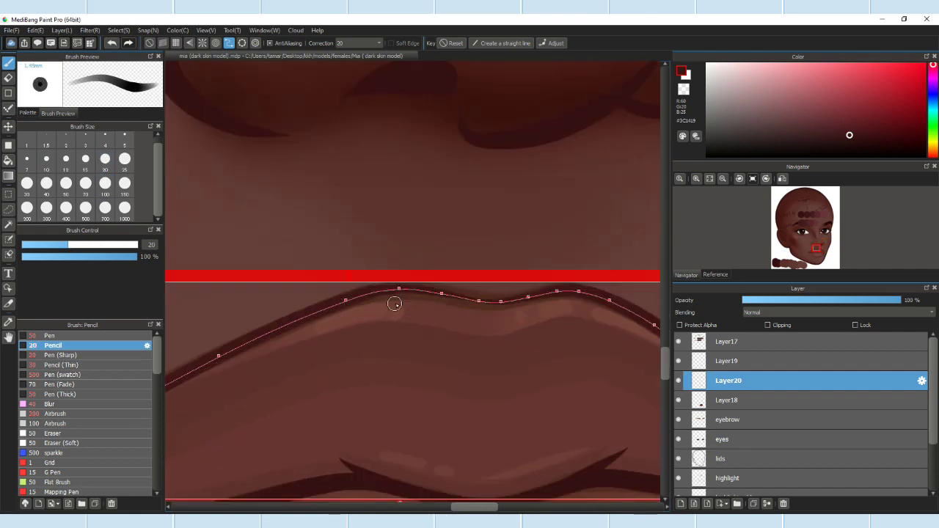
scroll(359, 276, down, 2)
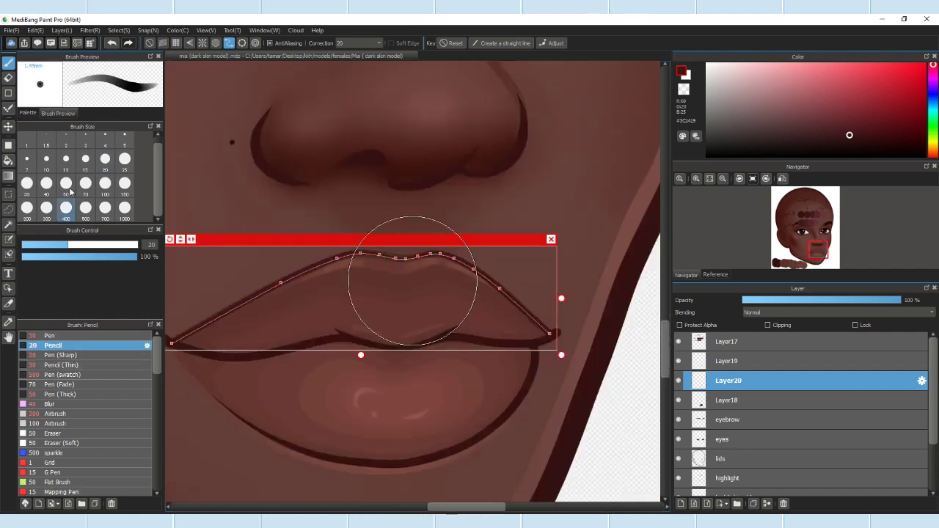
Step: Even out the outline around the upper lip's peaks with the Pencil at size 15, remove the curve snap and check the line art
click(55, 245)
scroll(462, 352, up, 2)
scroll(570, 262, down, 2)
scroll(456, 256, up, 2)
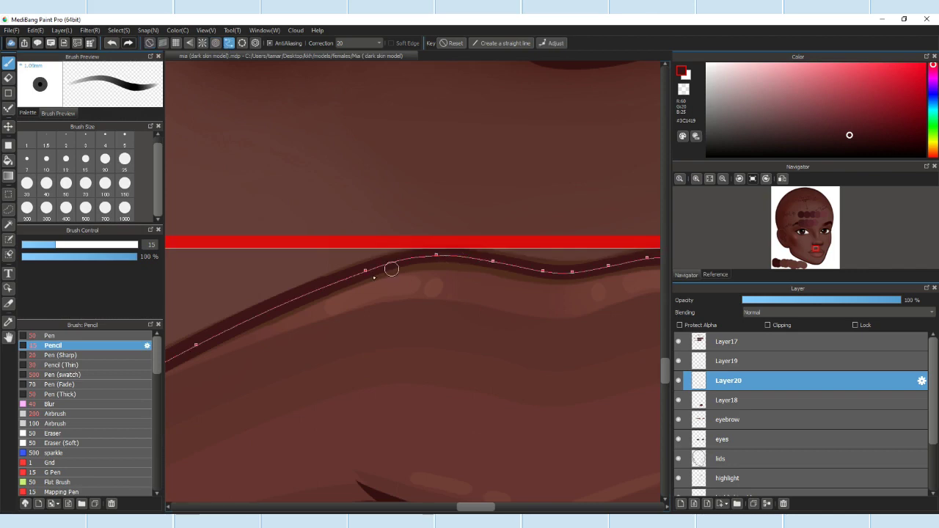
scroll(457, 256, down, 2)
key(Escape)
scroll(526, 321, down, 3)
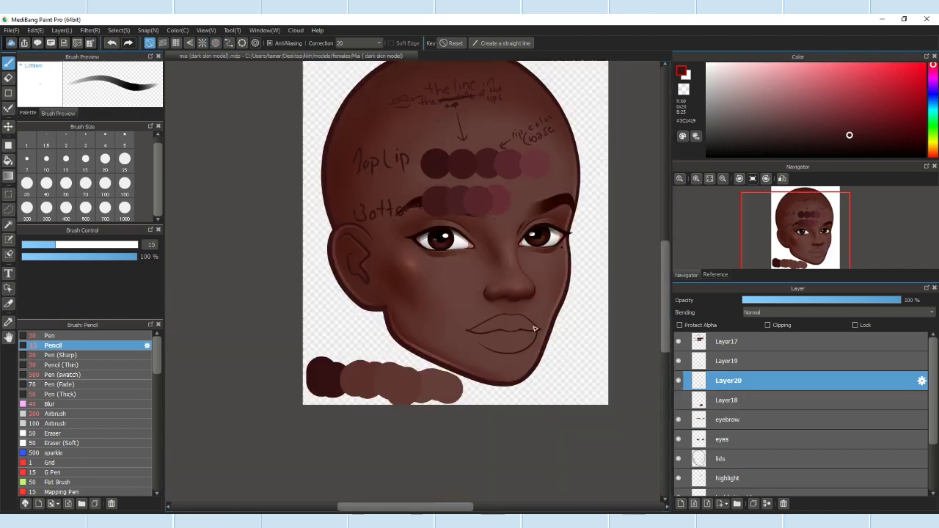
scroll(520, 335, up, 2)
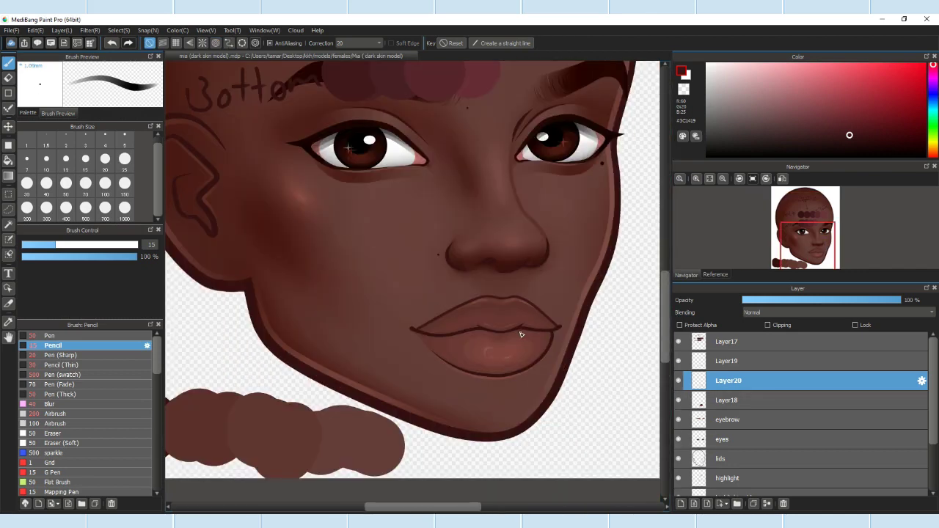
Step: Merge Layer19 and Layer20 into one layer named "outline" and add a new layer directly beneath it
drag(746, 367, 783, 503)
double_click(703, 371)
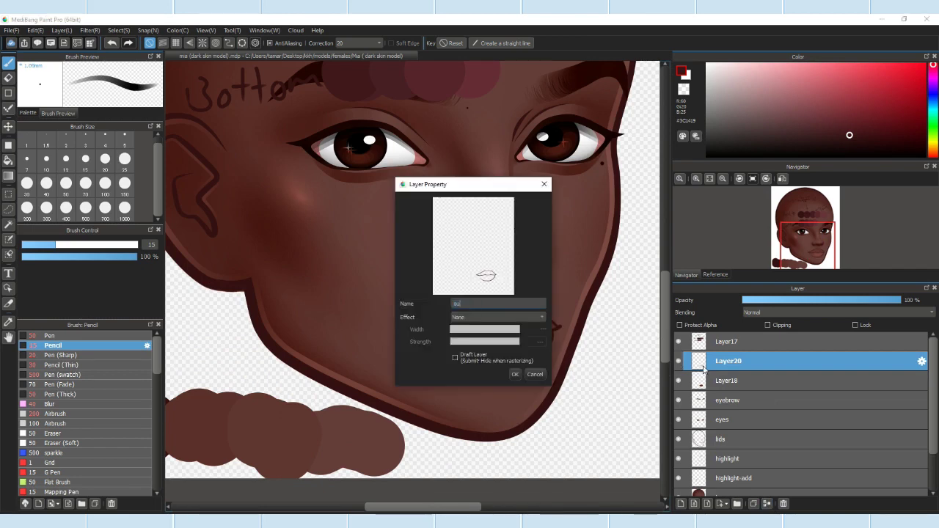
click(517, 375)
key(ctrl+shift+n)
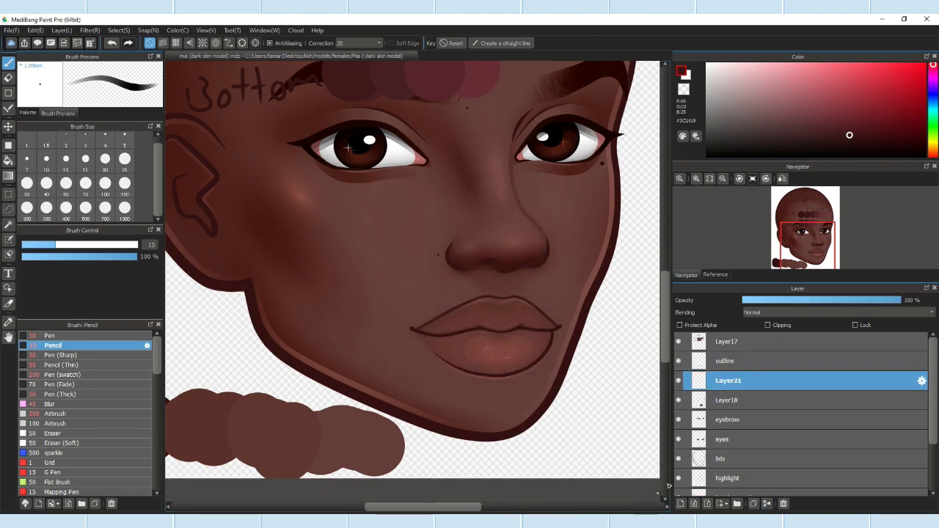
Step: Rename Layer21 as "shadow" and lay a curve snap along the lower edge of the lower lip
double_click(743, 380)
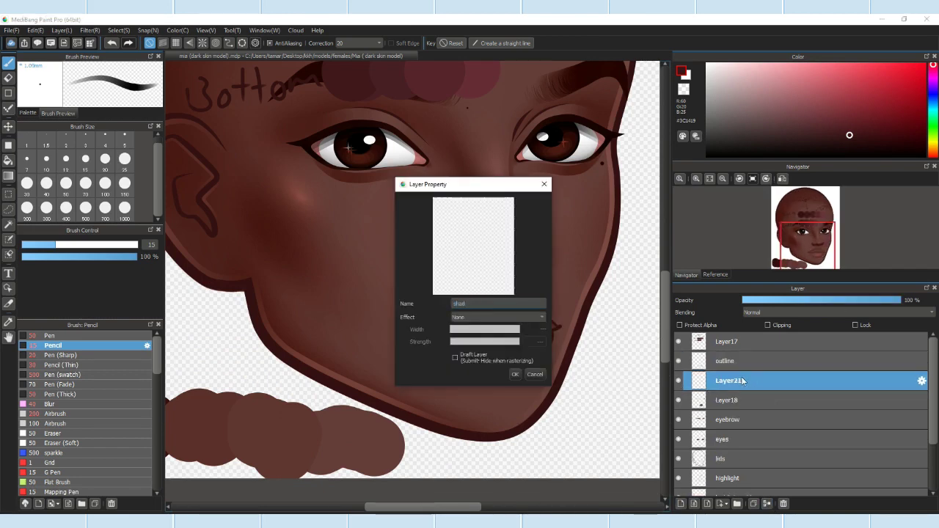
key(Return)
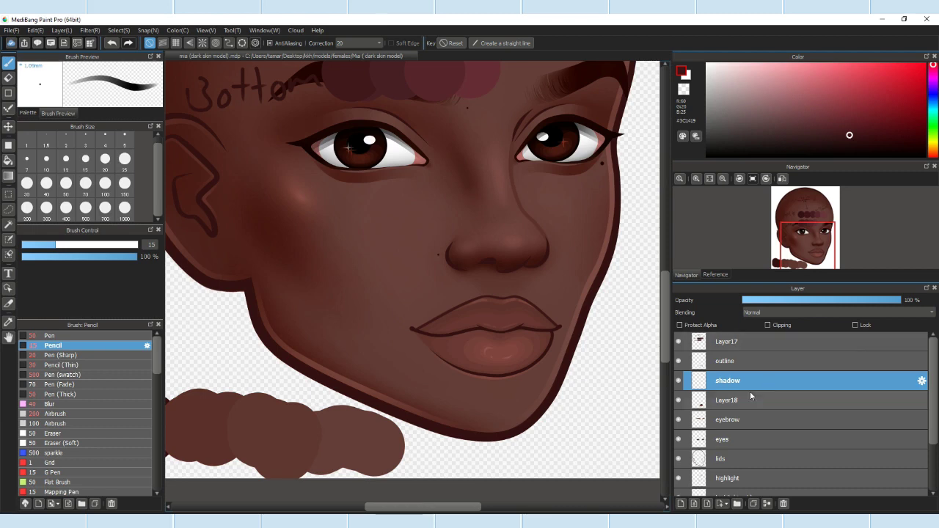
scroll(577, 402, up, 3)
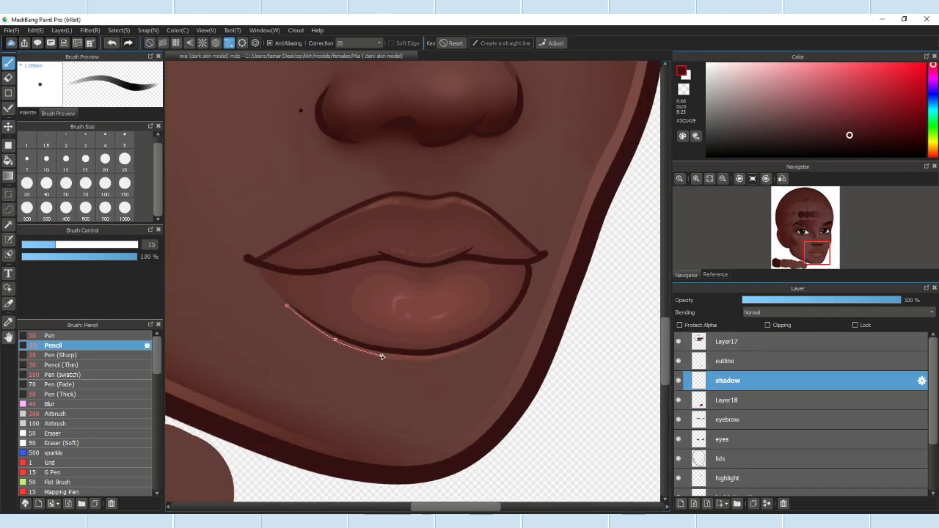
click(516, 314)
double_click(528, 290)
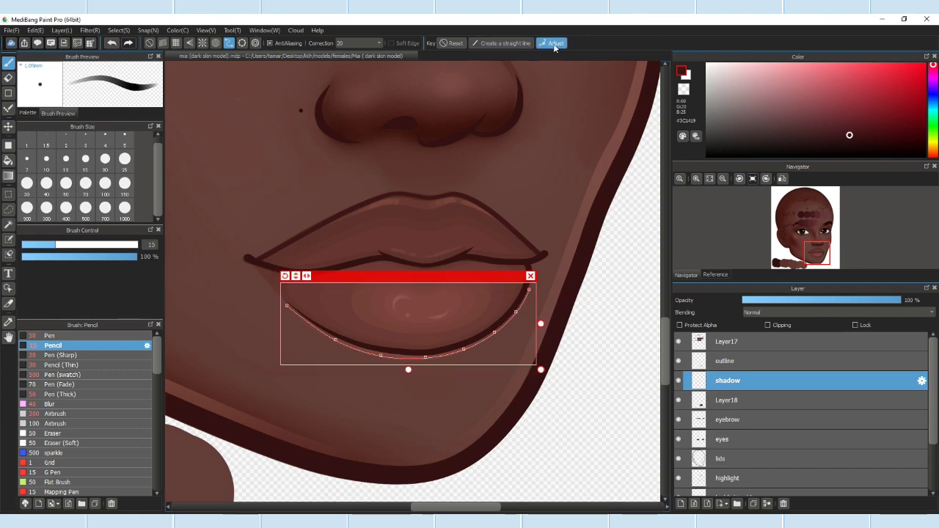
click(554, 43)
Step: Shade beneath the lower lip along the curve snap using Pen (Fade) in #603631, and remove the snap
click(61, 385)
key(ctrl+minus)
key(ctrl+minus)
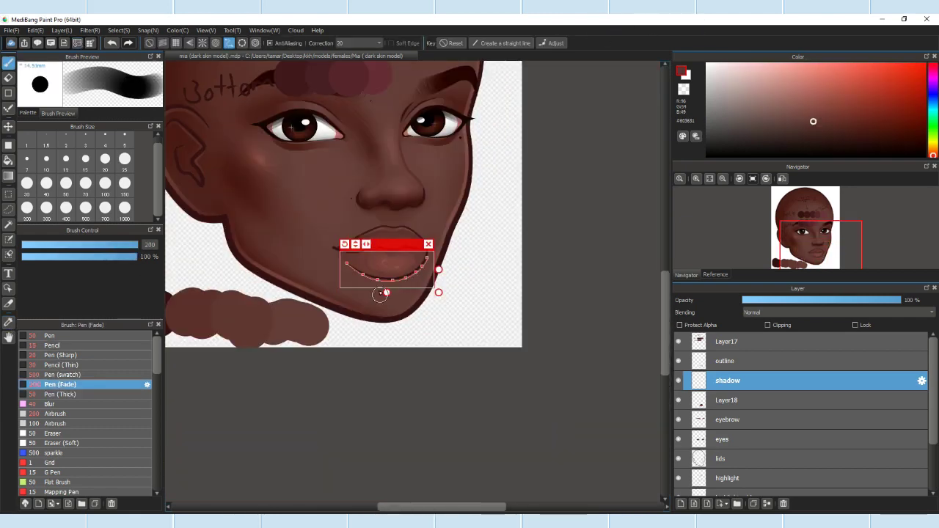
key(ctrl+plus)
key(Return)
key(ctrl+minus)
key(ctrl+minus)
key(ctrl+minus)
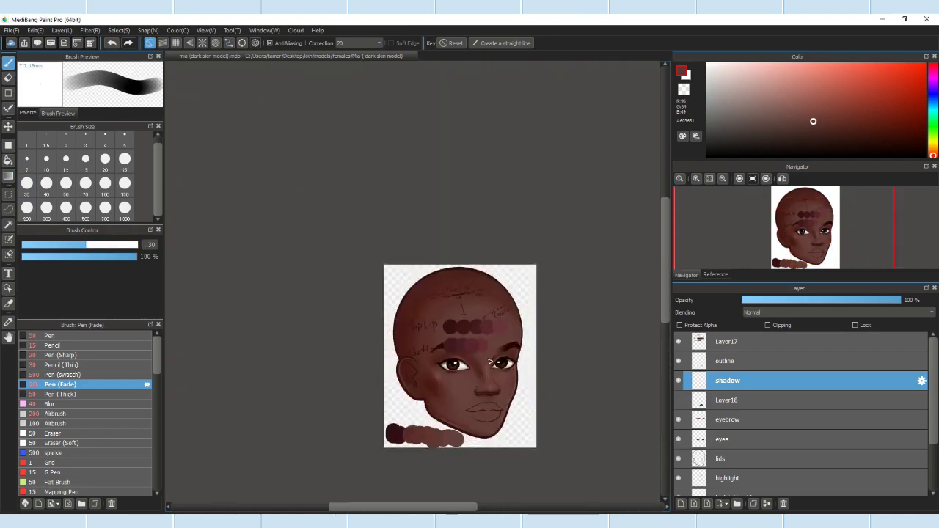
Step: Add a layer above "shadow" and paint along the upper lip's top edge in #441920 using Pen (Thick)
key(ctrl+plus)
key(ctrl+plus)
click(680, 503)
key(ctrl+minus)
key(ctrl+plus)
key(ctrl+plus)
click(60, 394)
key(ctrl+plus)
drag(301, 384, 400, 377)
key(ctrl+plus)
key(ctrl+plus)
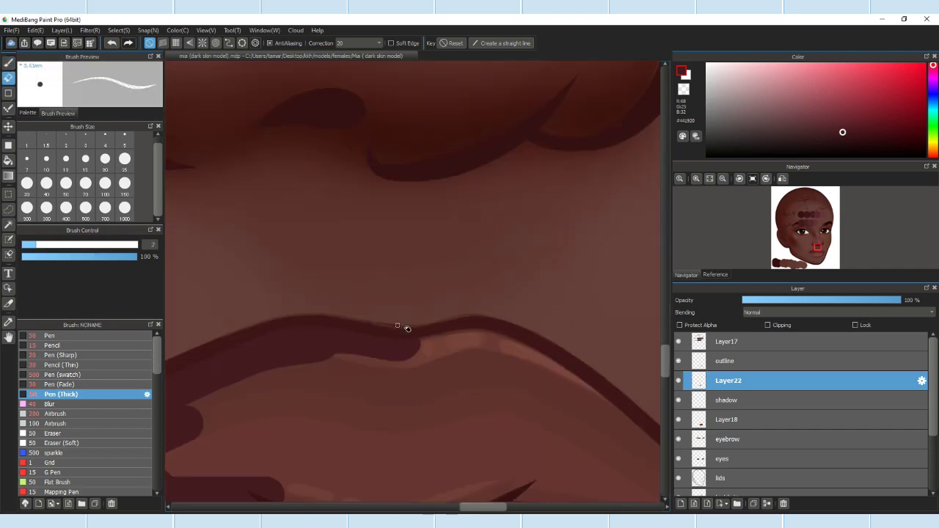
Step: Fill the rest of the upper lip with #441920 using Pen (Thick) at size 50
key(ctrl+minus)
mouse_move(550, 383)
mouse_down()
mouse_move(360, 378)
mouse_move(183, 330)
mouse_up()
key(ctrl+minus)
drag(242, 338, 323, 351)
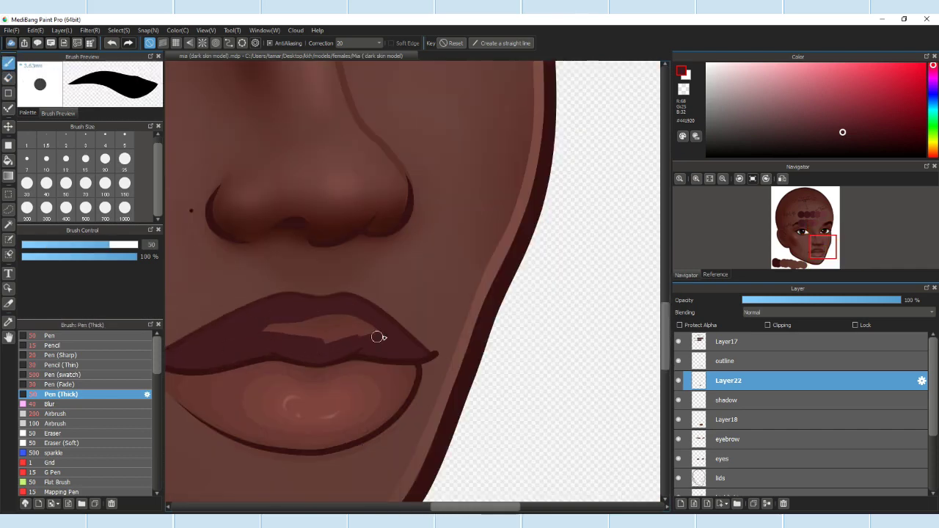
drag(377, 328, 273, 331)
key(ctrl+minus)
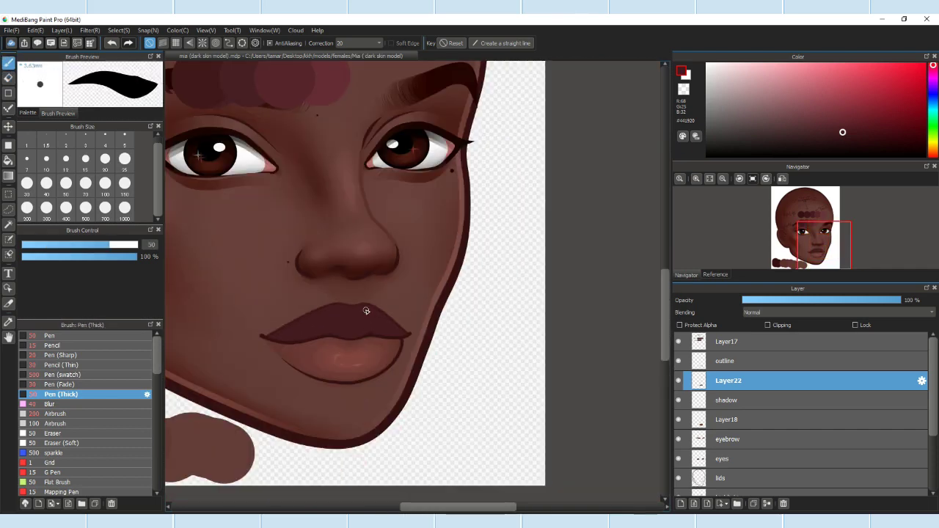
key(ctrl+minus)
Step: Sample the dark lip colour #3E161B from the forehead swatches and paint around the lower lip's edges using Pen (Thick) at size 70
key(alt)
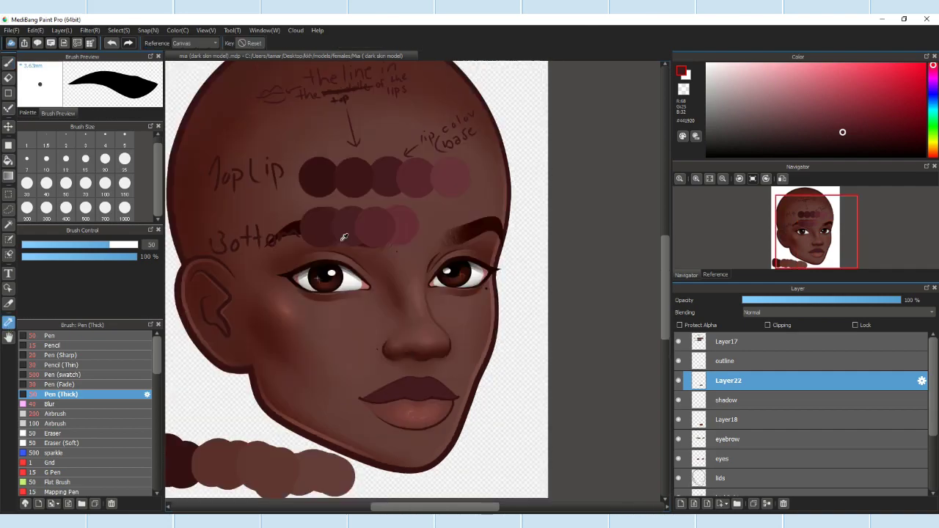
click(367, 196)
key(ctrl+plus)
key(ctrl+plus)
key(ctrl+plus)
mouse_move(338, 376)
mouse_down()
mouse_move(538, 365)
mouse_move(575, 408)
mouse_up()
scroll(411, 279, up, 3)
scroll(356, 275, down, 4)
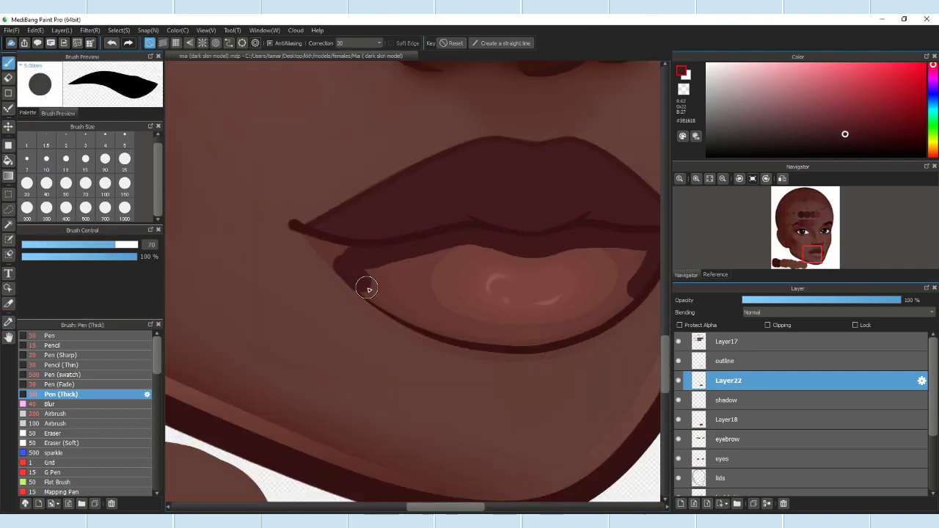
Step: Extend the lower lip colour into the left mouth corner using Pen (Thick) at size 12, and hide Layer18
scroll(602, 271, up, 4)
click(65, 160)
scroll(245, 209, up, 2)
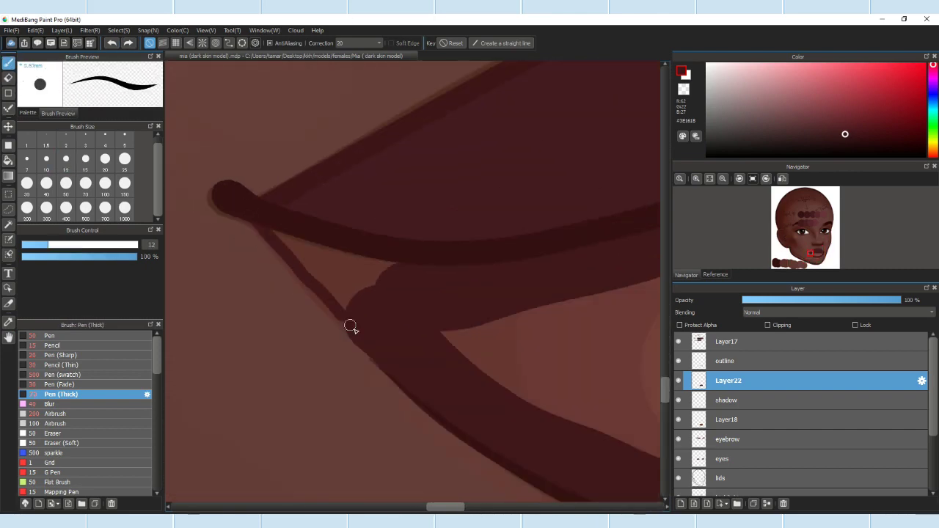
scroll(266, 238, up, 1)
key(ctrl+z)
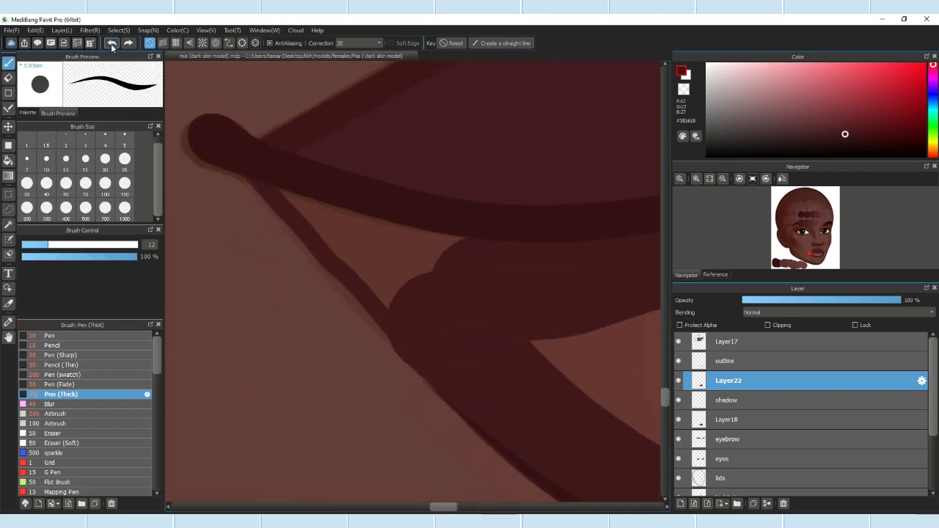
drag(235, 168, 566, 497)
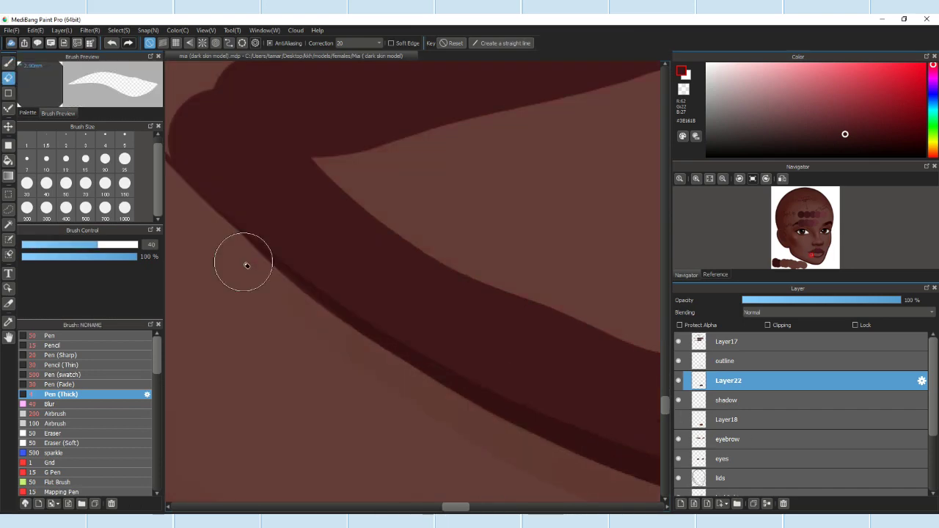
Step: Clean up the lower lip's edge and fill its remaining area in #3E161B using Pen (Thick) at size 150
scroll(409, 279, down, 3)
scroll(408, 279, up, 3)
mouse_move(328, 290)
mouse_down()
mouse_move(377, 287)
mouse_move(381, 301)
mouse_up()
scroll(266, 147, down, 3)
scroll(564, 288, up, 3)
scroll(565, 289, down, 3)
scroll(195, 298, up, 3)
Step: Rename Layer22, which holds the lip colour, as "base-lip"
double_click(724, 387)
text(base)
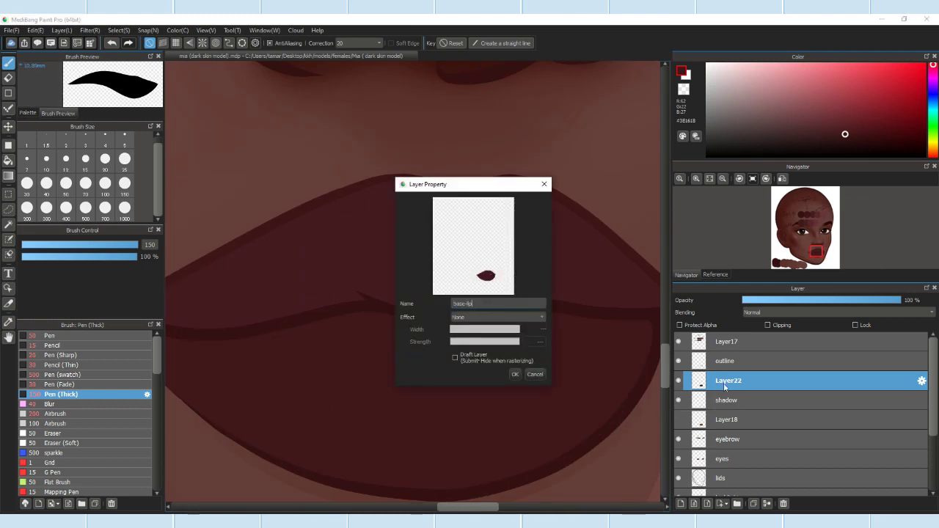
text(-lip)
key(Return)
Step: Add two layers above base-lip, naming the first "shadow-lip" and the one above it "highlight-lip"
key(ctrl+shift+n)
double_click(744, 381)
text(shadow-lip)
key(Return)
key(ctrl+shift+n)
double_click(744, 380)
text(high)
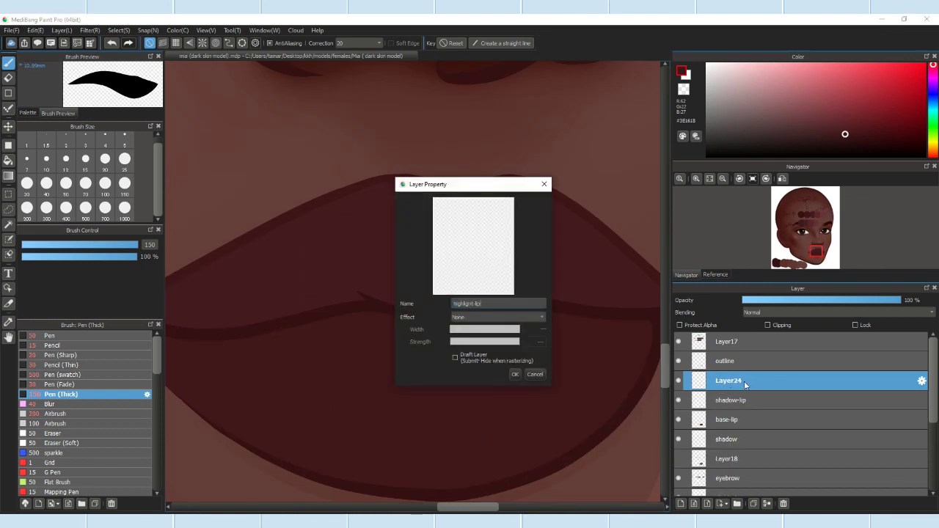
key(Return)
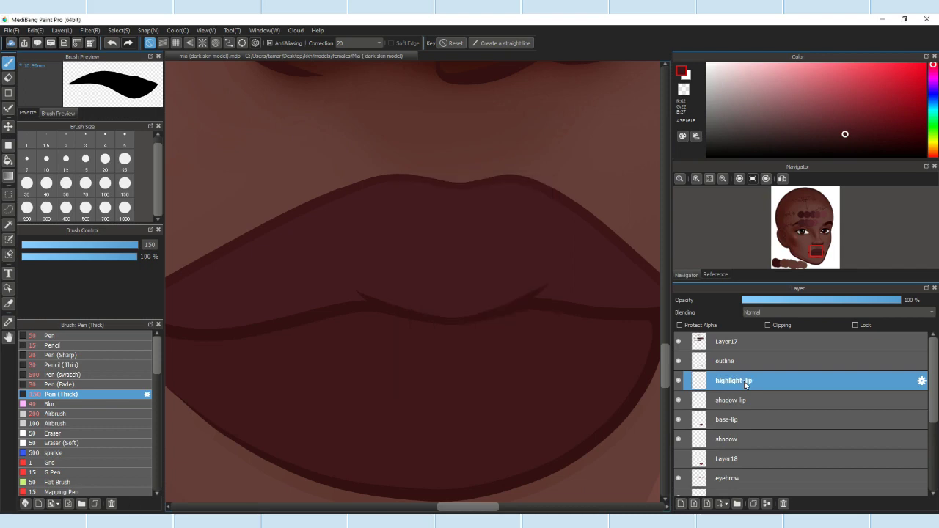
Step: Try to lay a curve snap along the lower lip's outer edge on the shadow-lip layer
scroll(411, 286, down, 5)
click(731, 400)
scroll(434, 315, up, 5)
click(229, 43)
scroll(367, 220, up, 5)
drag(298, 157, 527, 375)
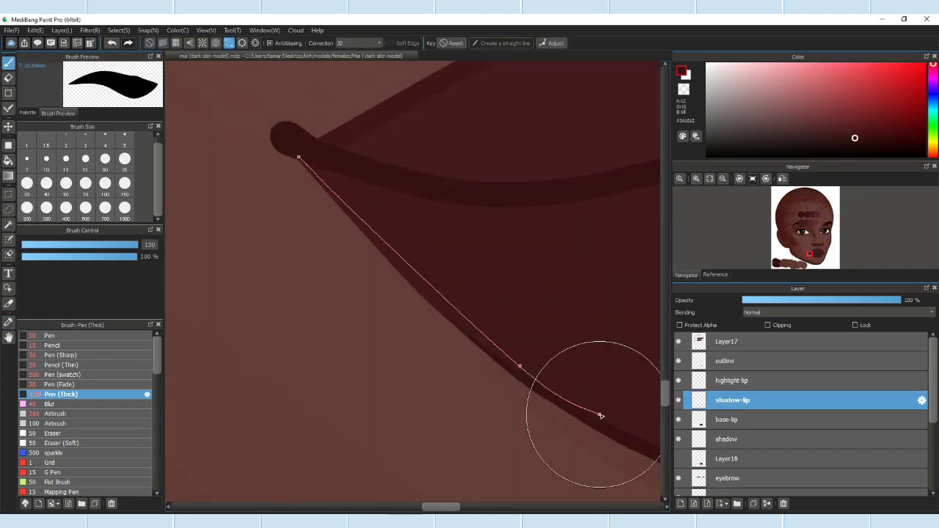
scroll(527, 375, down, 5)
scroll(440, 293, up, 5)
click(583, 369)
click(628, 241)
scroll(628, 242, down, 2)
Step: Stamp dark lip shadow swatches beside the mouth on Layer17 using Pen (swatch) at size 500 in #391316
click(49, 336)
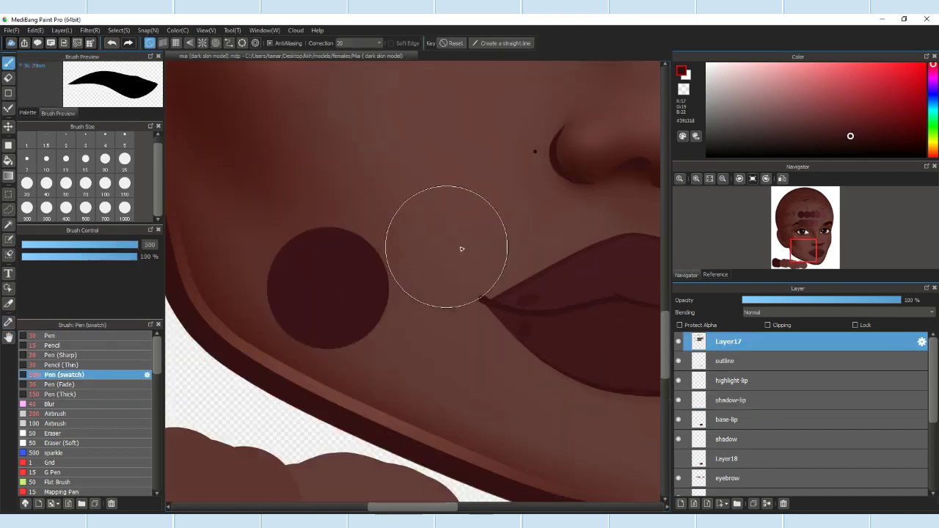
scroll(461, 249, up, 2)
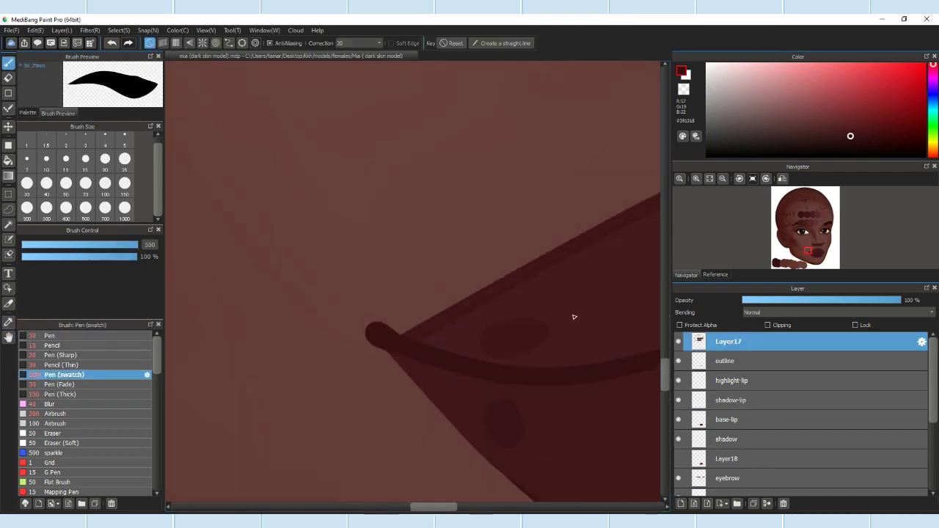
scroll(430, 272, down, 6)
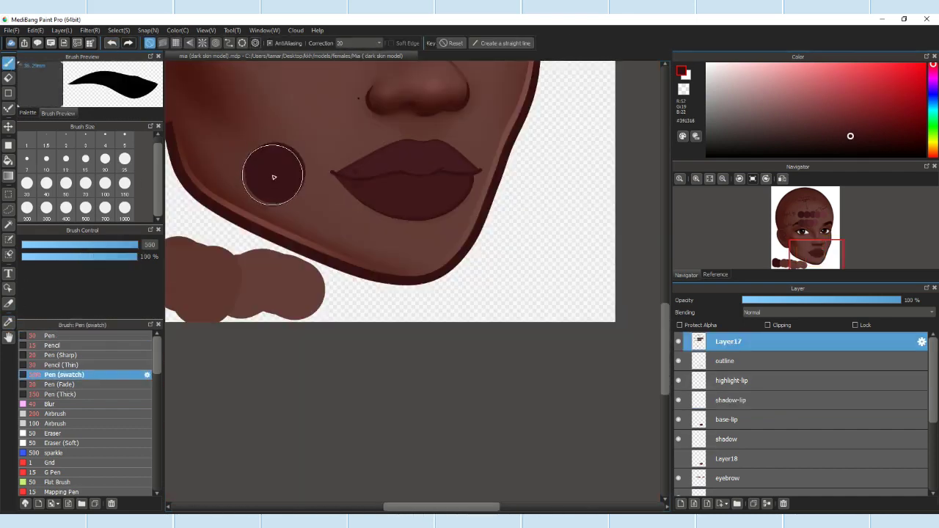
scroll(411, 279, up, 4)
scroll(411, 278, down, 4)
scroll(353, 331, up, 4)
key(e)
Step: On the shadow-lip layer, shade the lower lip's outer edge along a curve snap using the Pencil at size 15 in #391316
scroll(518, 361, down, 6)
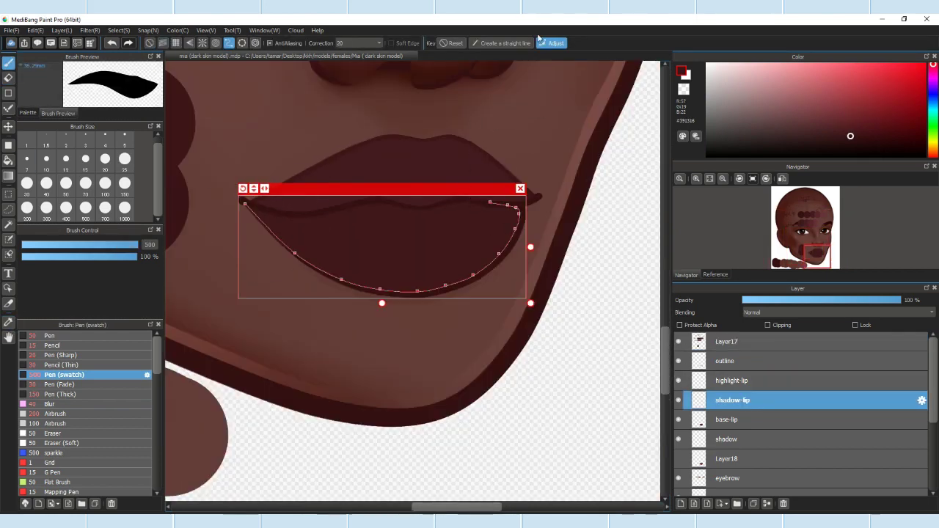
scroll(430, 250, down, 4)
click(53, 345)
scroll(439, 169, up, 4)
scroll(312, 270, up, 3)
key(bracketright)
key(bracketright)
key(bracketright)
click(200, 180)
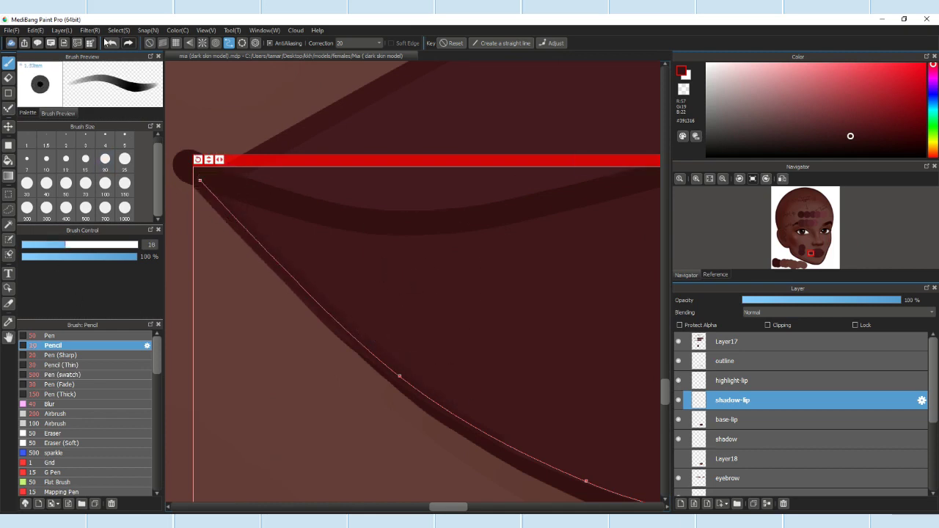
scroll(300, 264, down, 3)
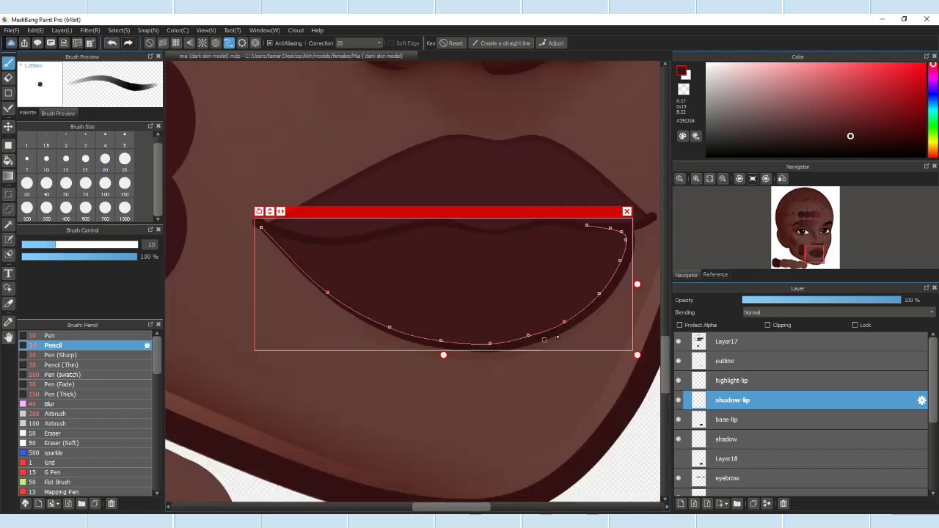
scroll(299, 265, up, 3)
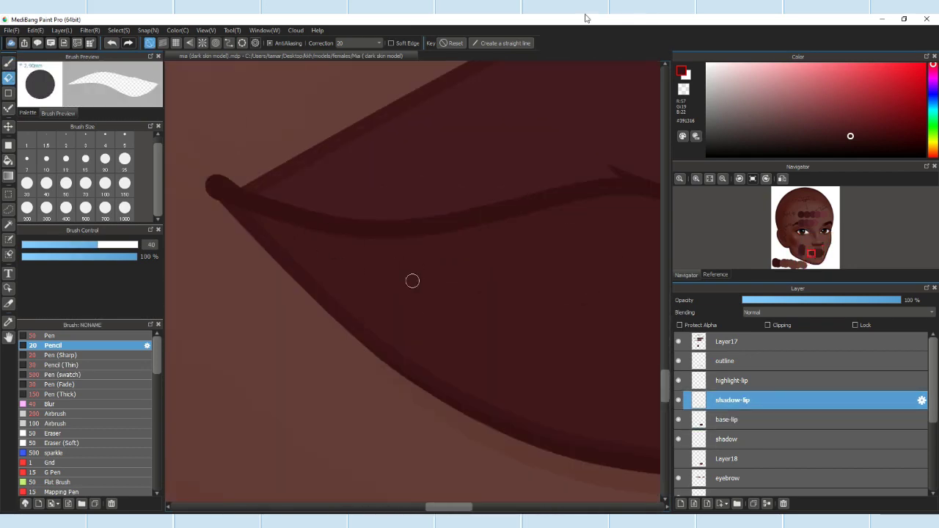
Step: Try to lay a curve snap for an inner shadow contour on the lower lip's left side
click(419, 232)
click(393, 279)
click(389, 306)
click(418, 356)
click(467, 397)
double_click(517, 423)
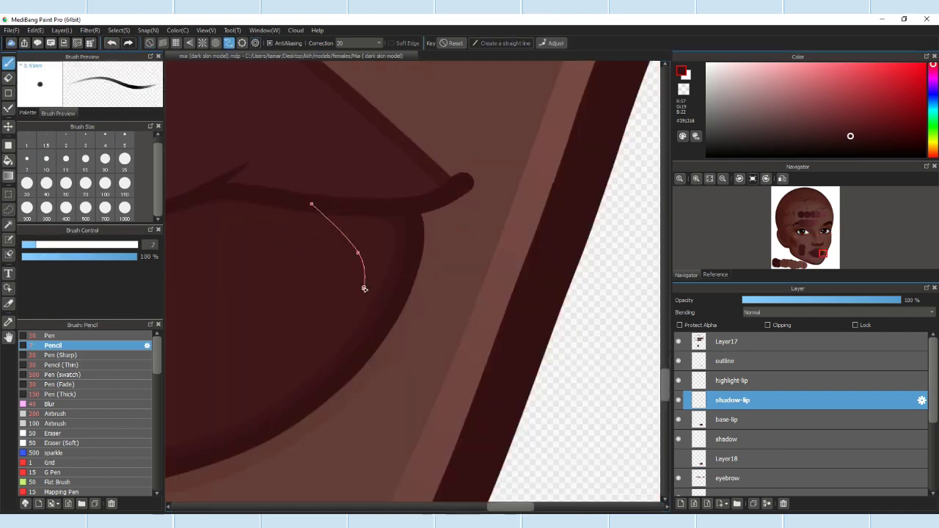
Step: Draw a curved inner shadow contour on the lower lip's right side along a curve snap using the Pencil at size 7
click(356, 316)
click(333, 361)
double_click(292, 401)
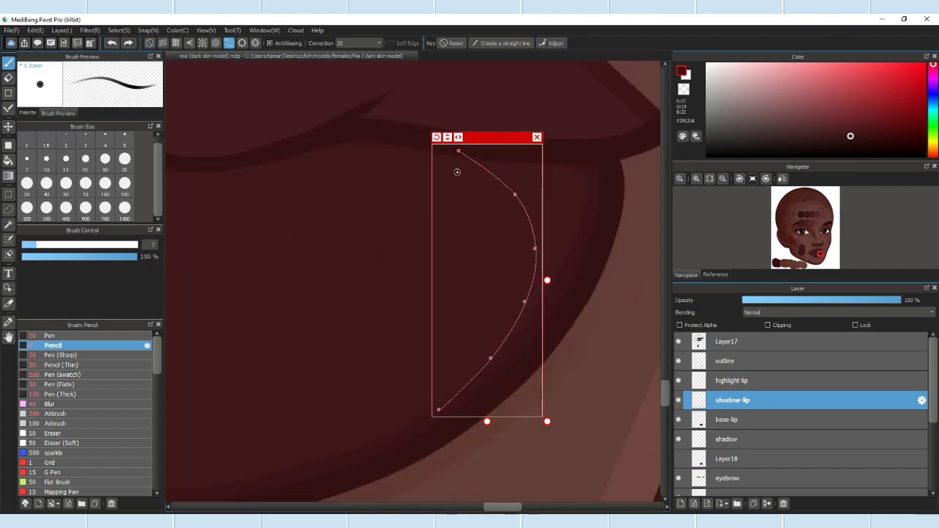
Step: Draw a curved inner shadow contour on the lower lip's left side along a curve snap using the Pencil at size 7
click(443, 118)
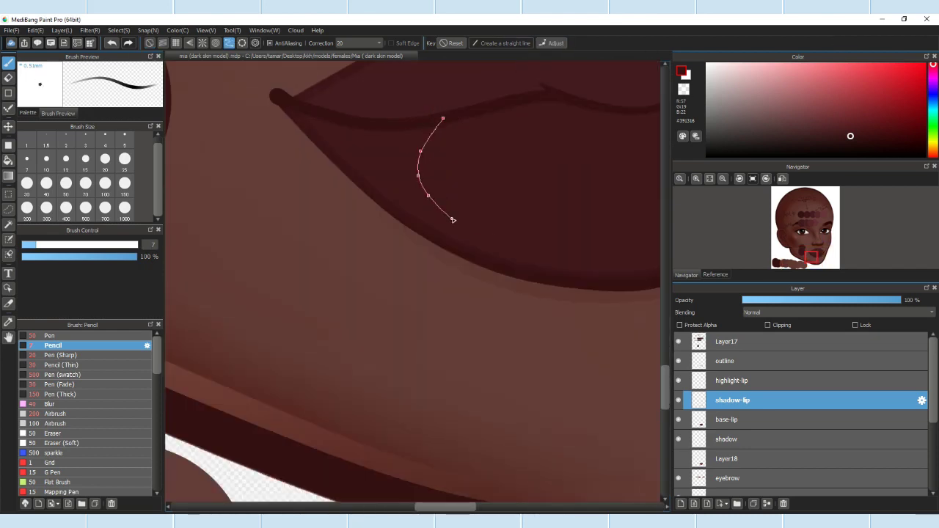
double_click(452, 220)
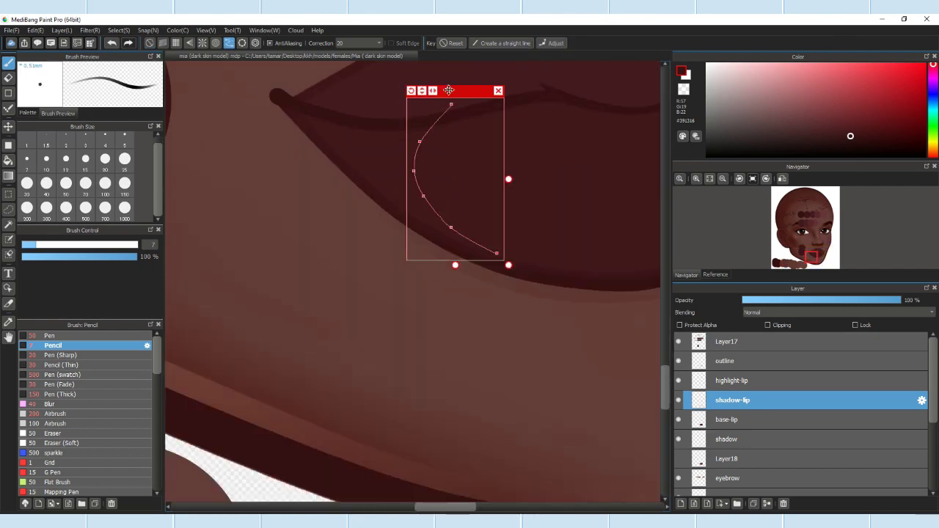
click(502, 103)
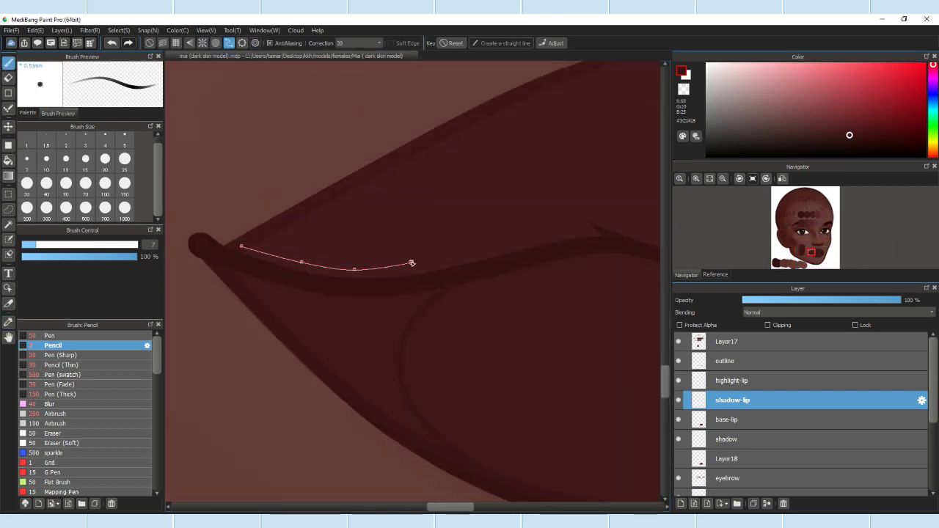
Step: Draw a shadow contour just above the mouth line on the upper lip's left part along a curve snap in #3C1419
click(476, 242)
click(551, 221)
double_click(589, 218)
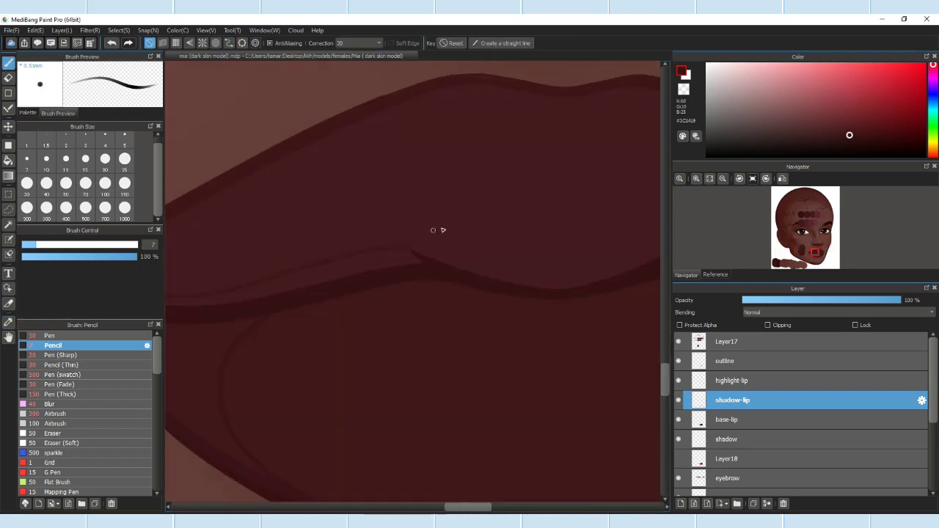
Step: Continue the upper lip's shadow contour across the middle to the right mouth corner along a curve snap with the Pencil
double_click(409, 245)
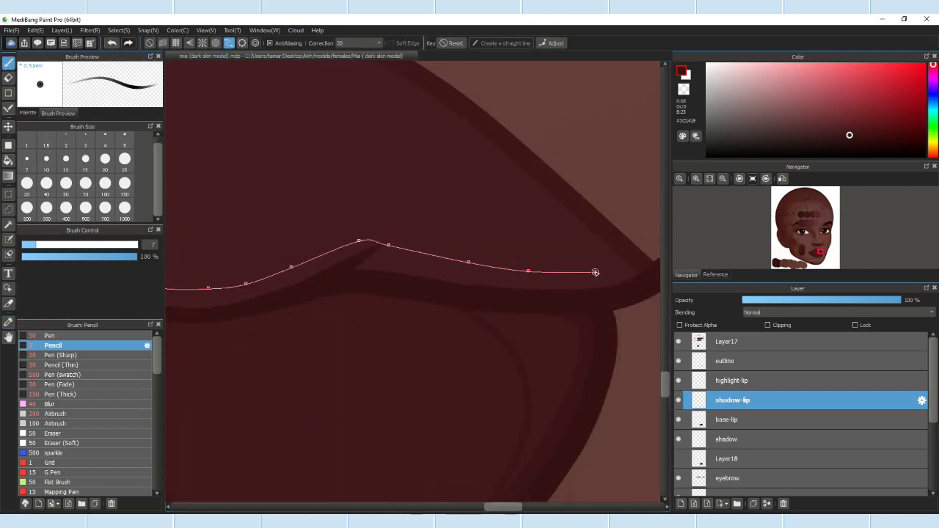
double_click(644, 265)
key(e)
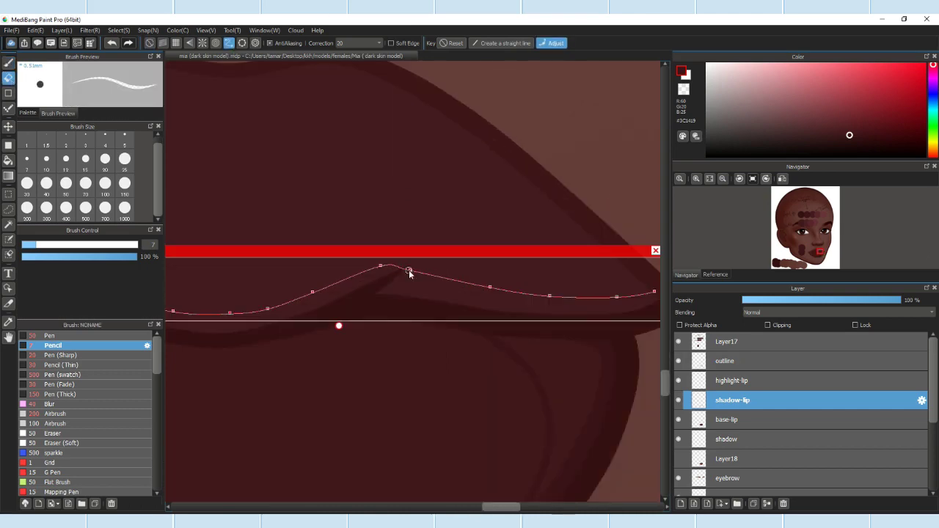
scroll(385, 262, down, 5)
key(b)
scroll(304, 284, down, 2)
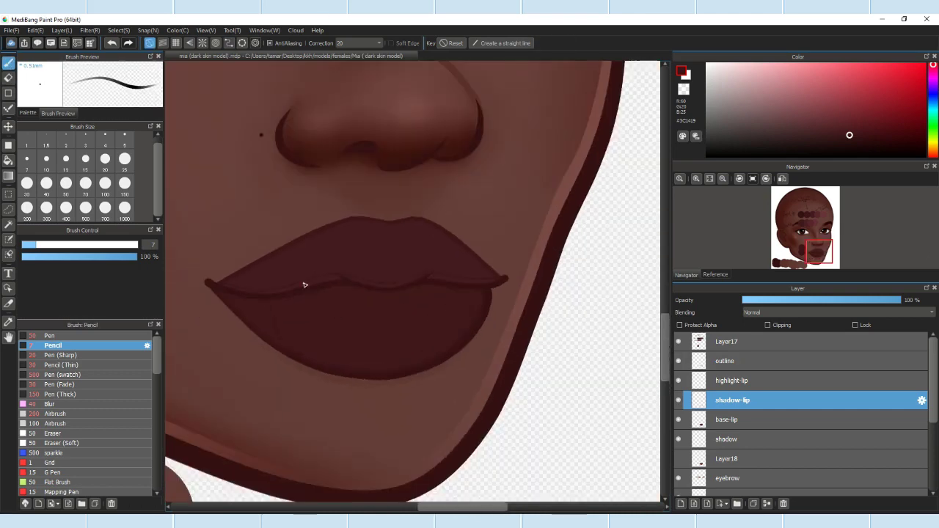
Step: Fill the shadow strip between the mouth line and the upper lip's contour in #3C1419 with the Pencil at size 15
scroll(234, 279, up, 4)
click(112, 44)
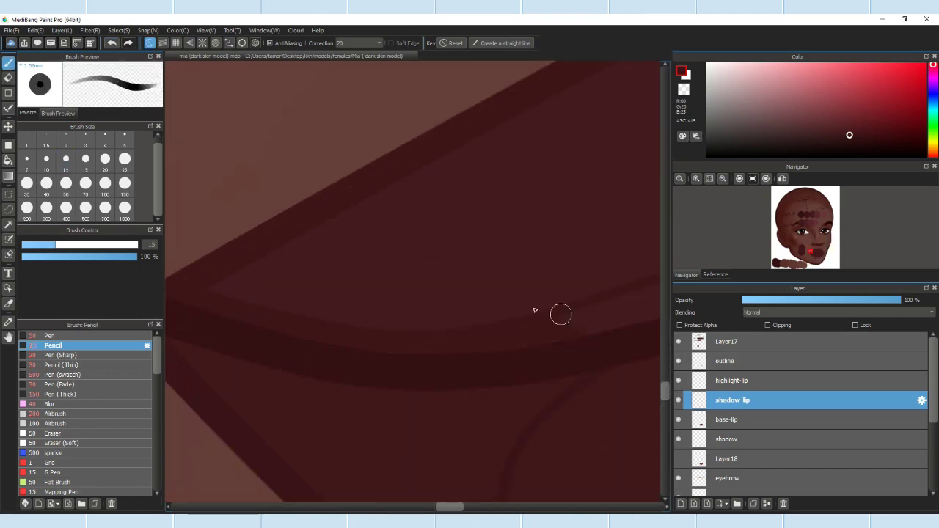
scroll(503, 345, down, 3)
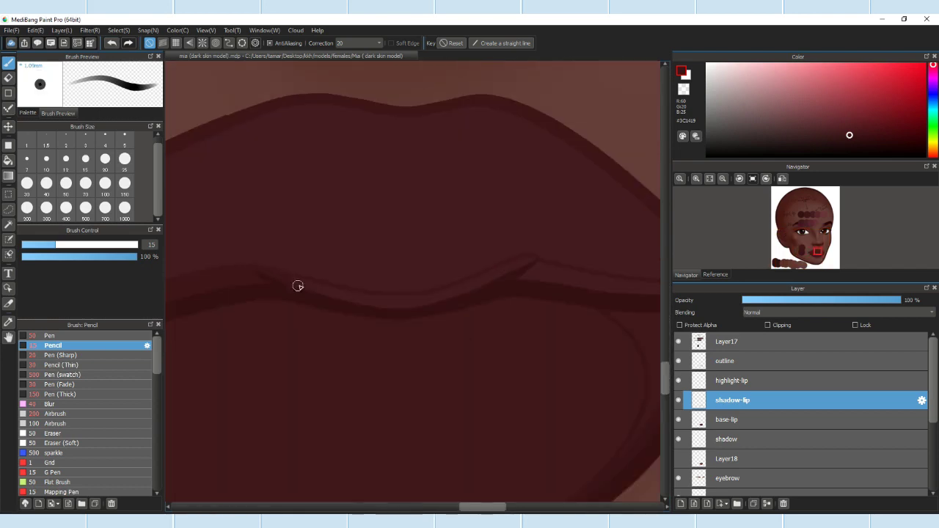
scroll(370, 302, up, 3)
scroll(478, 296, down, 4)
scroll(478, 295, up, 5)
scroll(384, 300, down, 3)
scroll(208, 241, up, 3)
scroll(370, 317, down, 3)
scroll(374, 310, up, 3)
scroll(295, 340, down, 3)
scroll(296, 339, up, 4)
Step: Sample #391316 and thicken the curved inner shadow on the lower lip's left side with the Pencil at size 15
alt+click(374, 400)
scroll(385, 345, down, 3)
scroll(421, 264, up, 3)
scroll(447, 308, down, 2)
scroll(397, 353, up, 2)
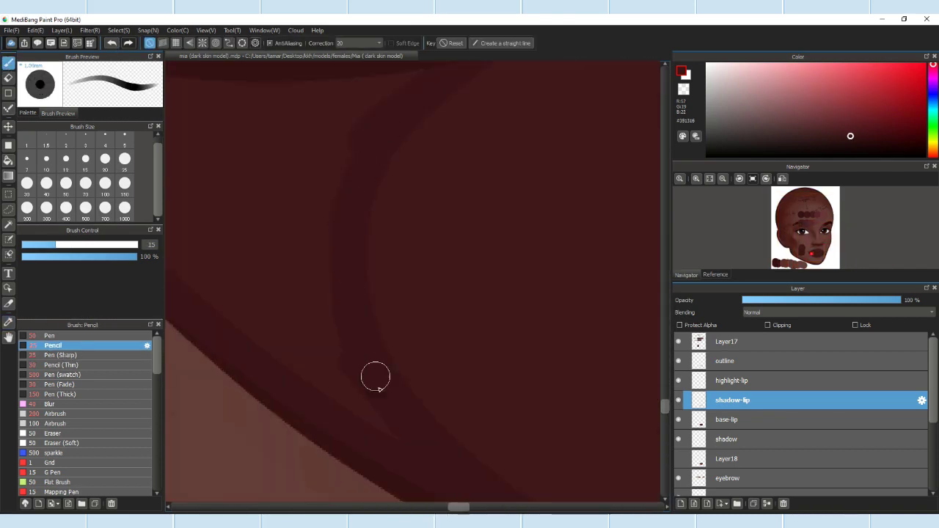
scroll(356, 337, down, 3)
Step: Fill the inner shadow on the lower lip's right side in #391316 with the Pencil at size 25
scroll(281, 253, up, 3)
key([)
key([)
scroll(413, 279, up, 2)
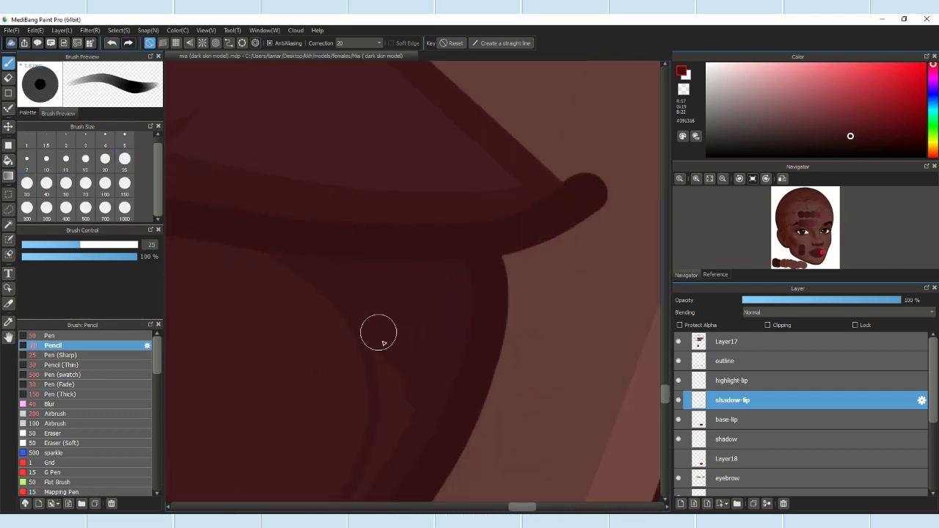
Step: Lay a curve snap just below the mouth line along the lower lip's right part for a shadow contour
scroll(363, 306, down, 4)
click(229, 42)
scroll(532, 238, up, 3)
click(445, 346)
scroll(555, 311, up, 1)
click(455, 268)
click(523, 277)
click(582, 286)
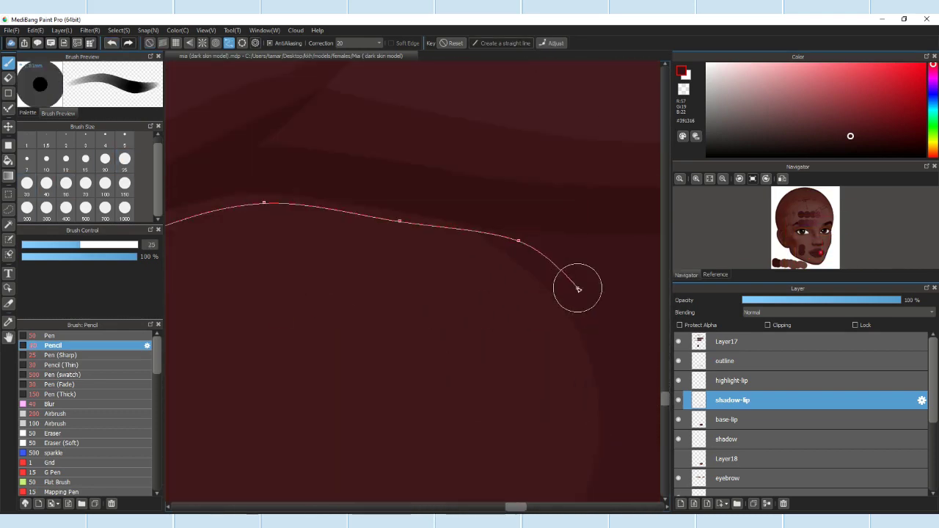
double_click(647, 332)
scroll(647, 332, down, 2)
Step: Draw the shadow contour below the mouth line on the lower lip's left part along a curve snap with the Pencil at size 7
scroll(325, 239, up, 3)
double_click(573, 253)
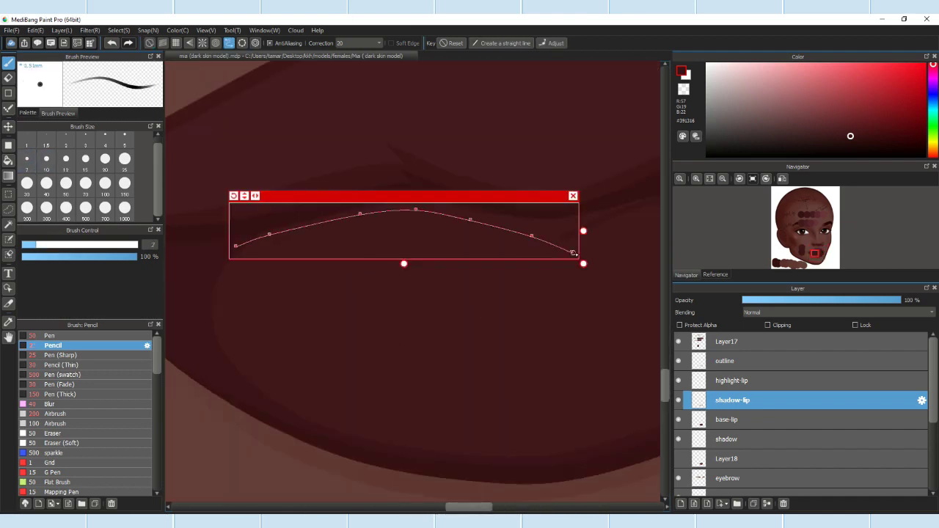
scroll(513, 512, down, 1)
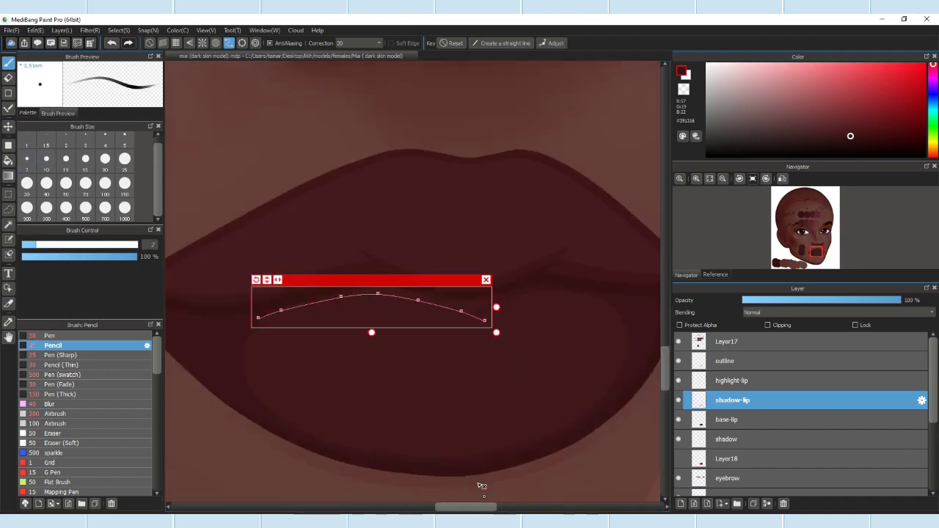
scroll(497, 398, up, 3)
scroll(460, 252, down, 2)
drag(247, 252, 341, 233)
scroll(315, 224, up, 3)
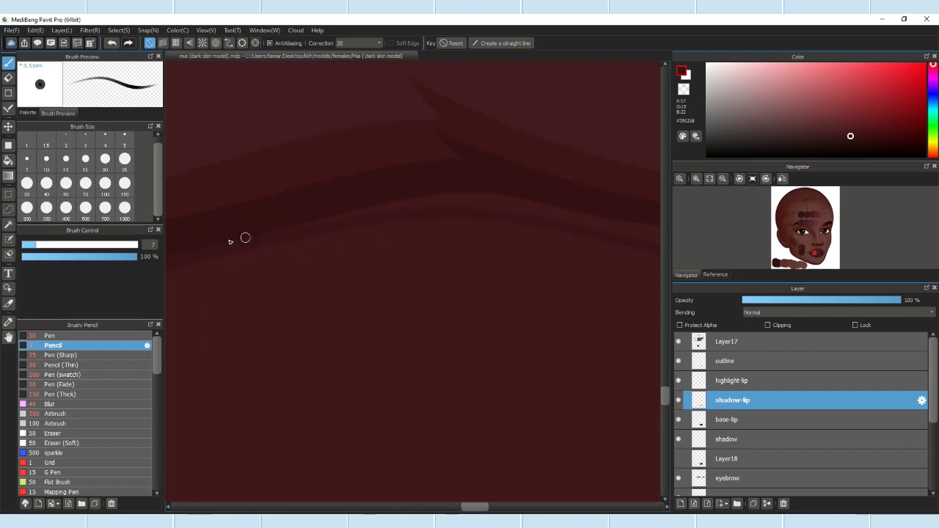
Step: Fill the shadow strip between the mouth line and the lower lip's upper contour with the Pencil at size 15
key(b)
scroll(366, 300, down, 2)
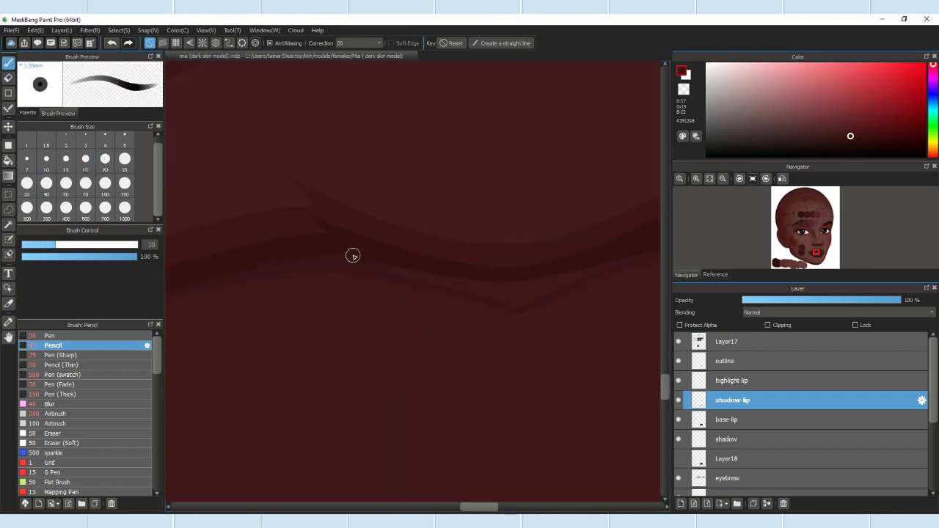
mouse_move(526, 264)
mouse_down()
mouse_move(392, 304)
mouse_move(386, 350)
mouse_up()
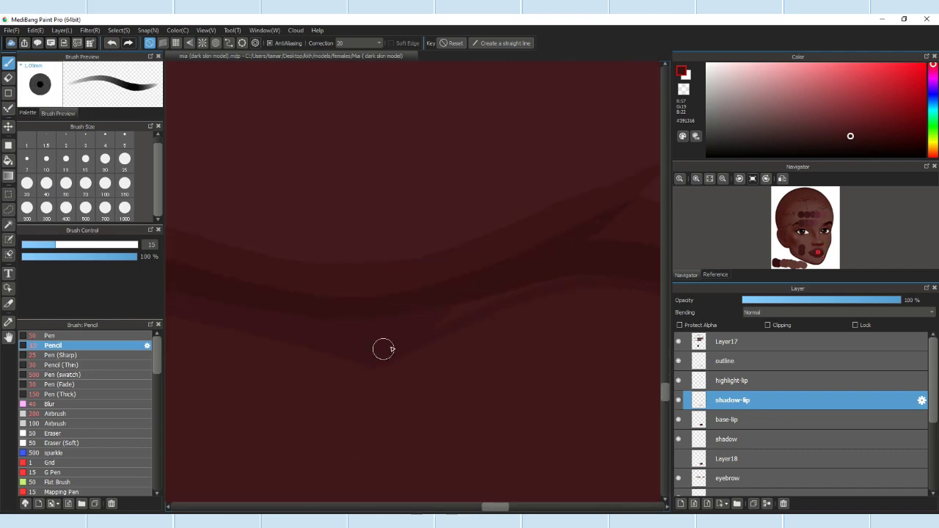
drag(500, 305, 558, 332)
scroll(591, 327, down, 5)
scroll(422, 321, up, 5)
scroll(430, 326, down, 4)
scroll(367, 330, up, 3)
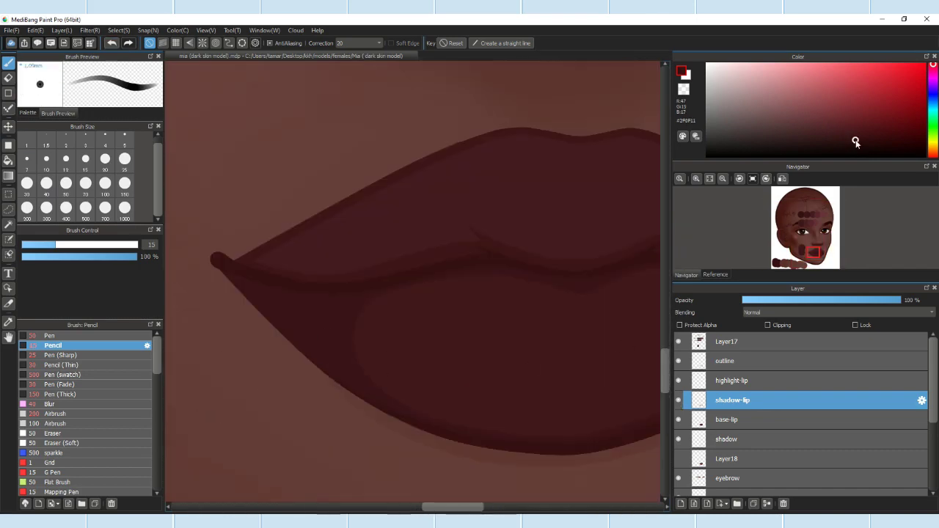
Step: Pick the darker #341113 and lay a curve snap along the lower lip's bottom edge from the left to the right mouth corner
click(49, 336)
scroll(342, 321, up, 3)
click(229, 43)
scroll(310, 303, down, 2)
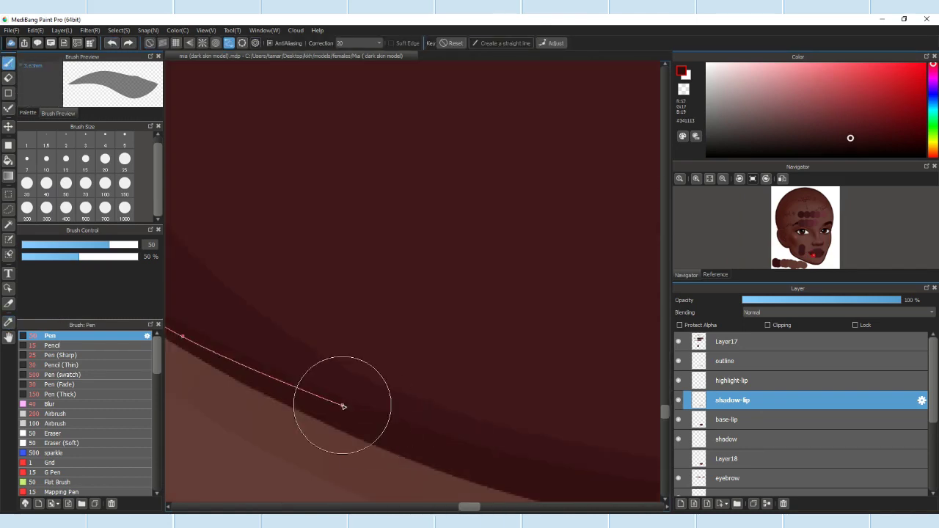
scroll(361, 415, down, 3)
click(535, 465)
scroll(535, 465, up, 4)
click(504, 465)
scroll(563, 459, down, 2)
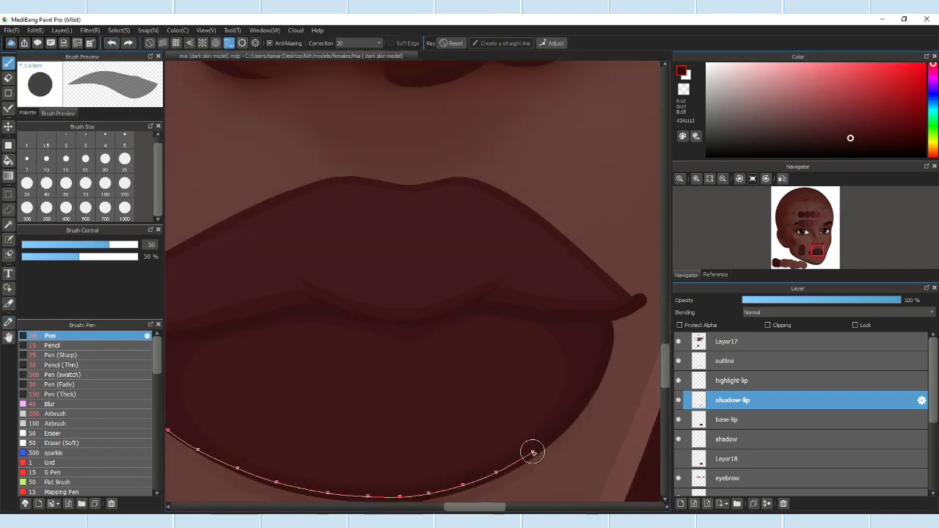
double_click(608, 337)
Step: Draw a dark shadow along the lower lip's bottom edge on the curve snap with the Pencil at size 15
scroll(440, 330, down, 2)
scroll(441, 330, up, 2)
click(61, 356)
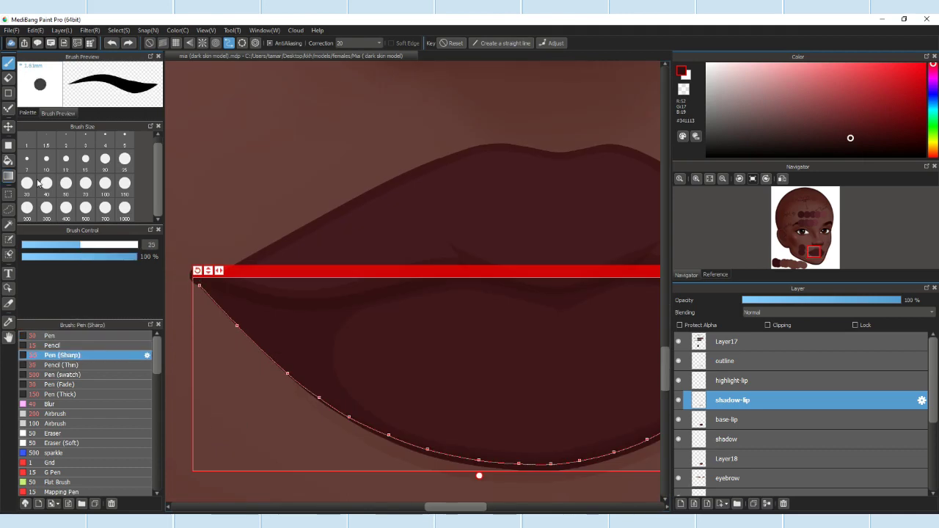
click(53, 345)
scroll(349, 207, down, 1)
scroll(349, 206, down, 1)
click(172, 207)
scroll(220, 318, down, 1)
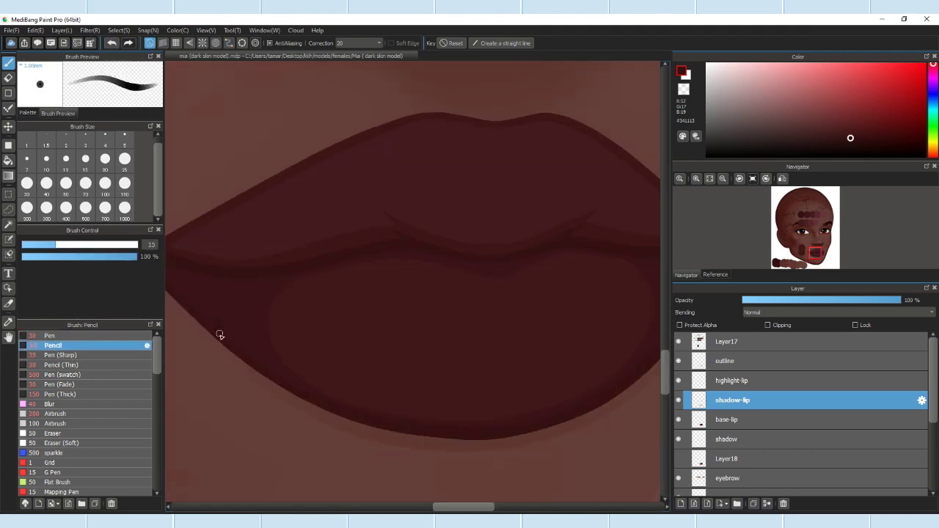
scroll(220, 318, down, 1)
scroll(383, 323, down, 3)
click(734, 380)
scroll(411, 279, down, 1)
scroll(411, 279, up, 3)
click(229, 42)
click(254, 42)
scroll(440, 331, up, 3)
click(294, 364)
click(374, 327)
click(408, 312)
click(427, 308)
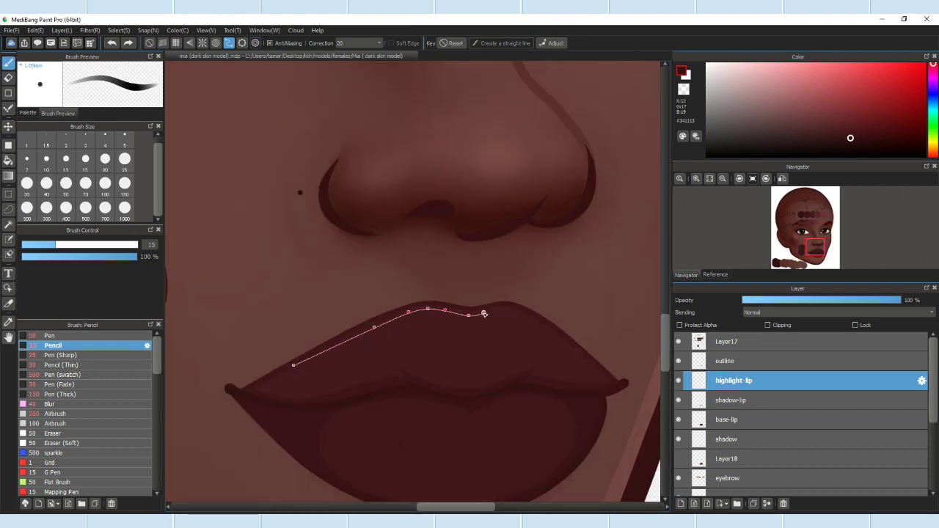
double_click(563, 338)
scroll(503, 262, down, 2)
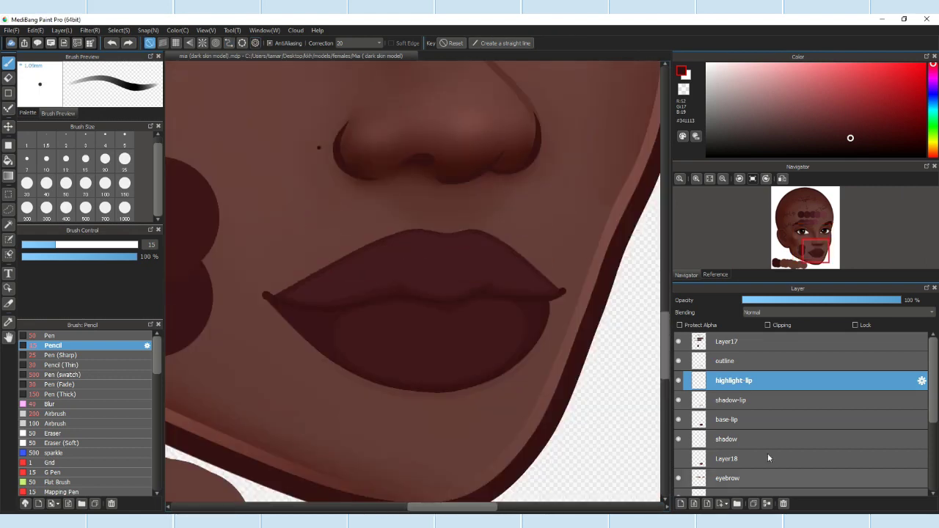
Step: Smooth the upper lip's top edge on the outline layer in #3C1419 with the Pencil at size 7
click(728, 419)
scroll(367, 315, up, 5)
click(727, 360)
key(alt)
scroll(394, 222, down, 1)
scroll(394, 262, up, 1)
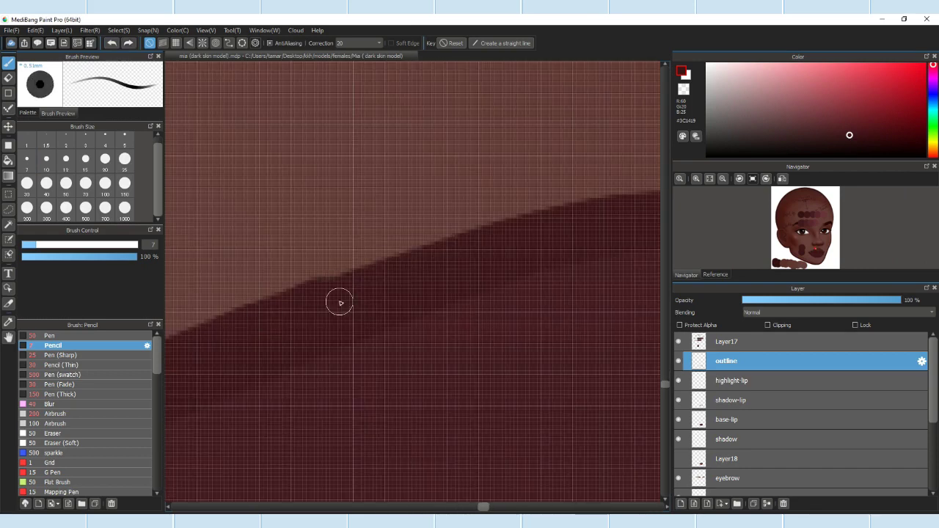
scroll(236, 332, down, 1)
key(e)
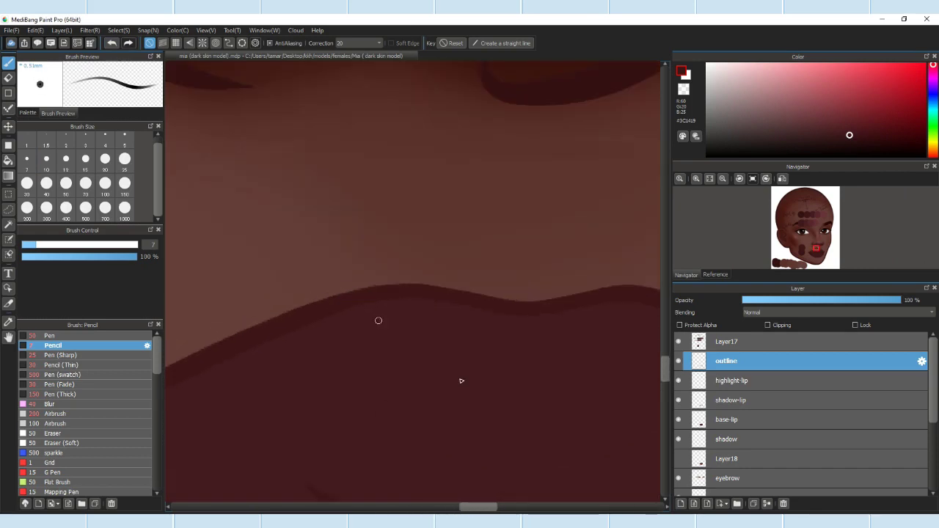
scroll(344, 298, down, 1)
scroll(447, 273, up, 2)
scroll(484, 260, down, 3)
Step: Touch up the lip's base colour on the base-lip layer in #441B20 with the Pencil at size 7
key(b)
scroll(528, 248, up, 4)
scroll(443, 270, down, 3)
scroll(411, 279, up, 2)
scroll(400, 243, down, 2)
scroll(473, 276, down, 3)
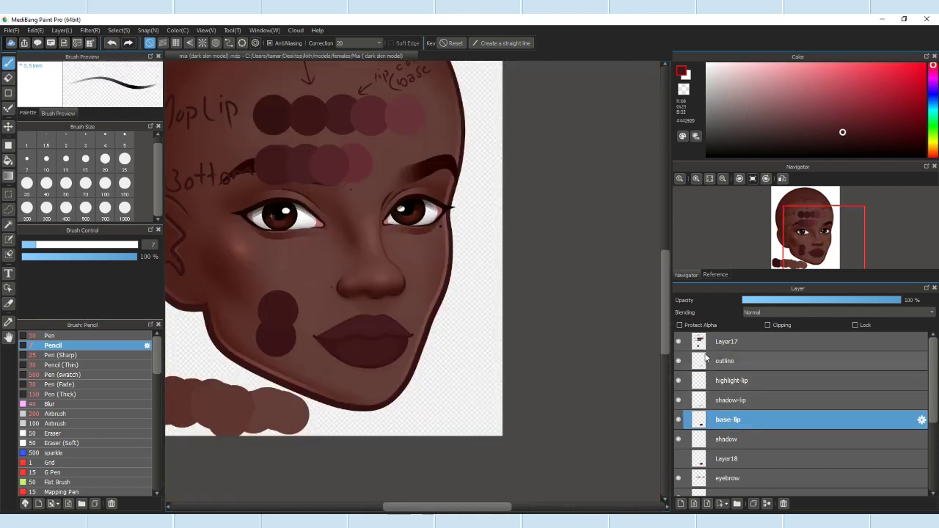
Step: Draw a #57252D highlight along the upper lip's top edge on the highlight-lip layer, using a curve snap and Pen (Sharp) at size 25
click(734, 380)
click(229, 43)
scroll(410, 389, up, 2)
scroll(367, 404, up, 1)
click(63, 355)
scroll(316, 413, down, 3)
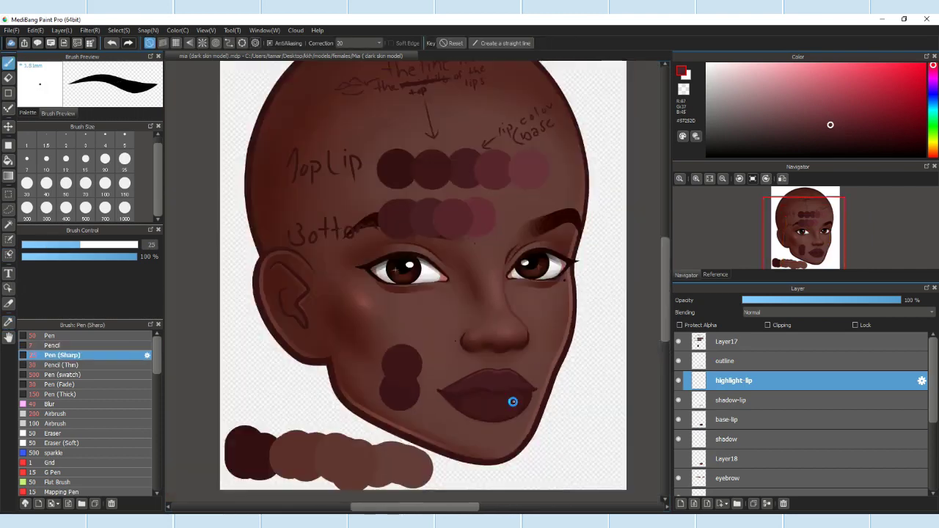
Step: Draw a closed highlight outline inside the lower lip on a new layer along a curve snap with the Pencil at size 10
scroll(410, 389, up, 3)
scroll(460, 380, up, 1)
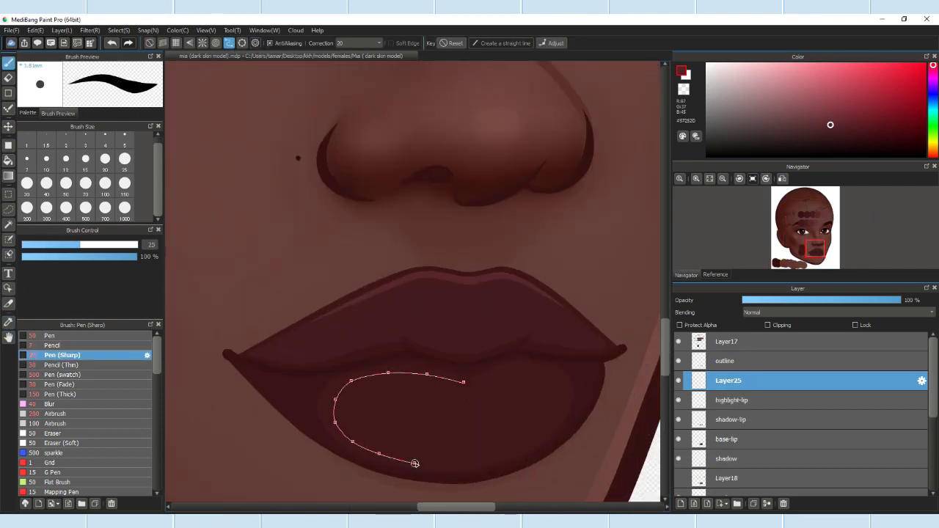
click(464, 382)
scroll(465, 373, up, 2)
click(53, 345)
scroll(411, 367, down, 3)
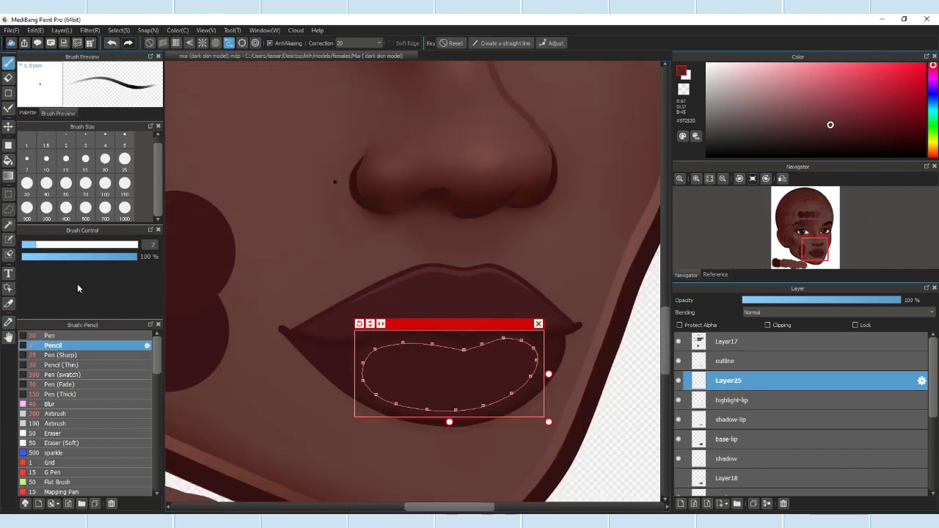
scroll(331, 310, up, 2)
click(583, 310)
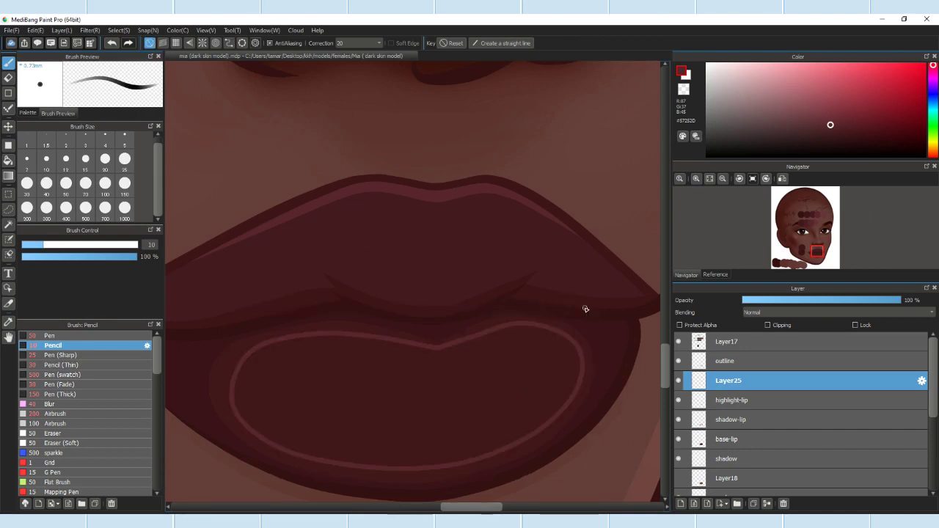
Step: Undo the last change to the lower lip's highlight outline and transform the outline
click(111, 43)
click(583, 152)
key(ctrl+t)
key(Return)
Step: Fill the inside of the lower lip's highlight outline in #4A1D23 with the Pencil at size 100
scroll(411, 279, down, 2)
scroll(290, 353, up, 4)
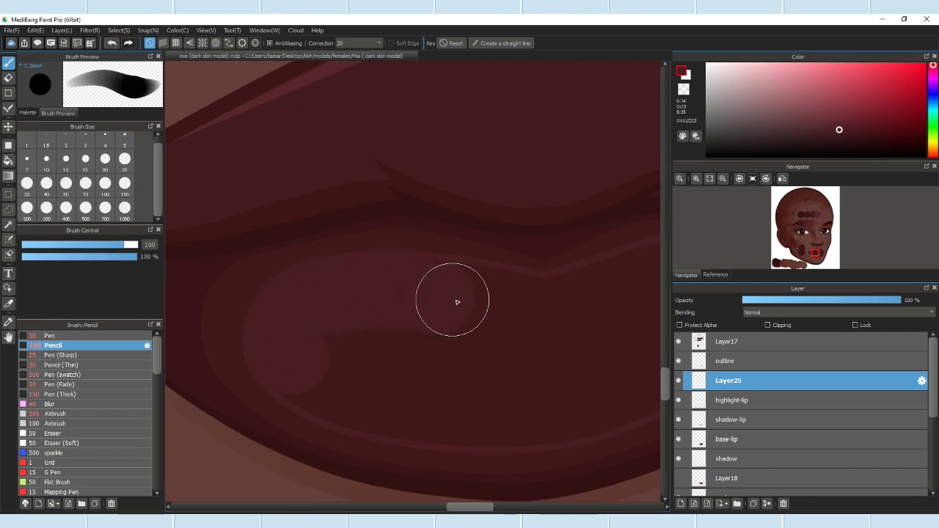
scroll(291, 360, down, 2)
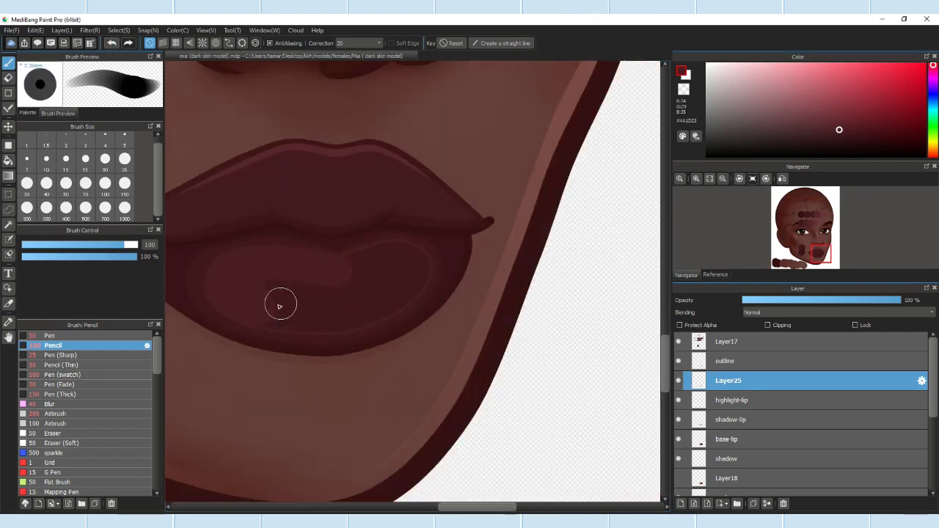
scroll(304, 302, up, 3)
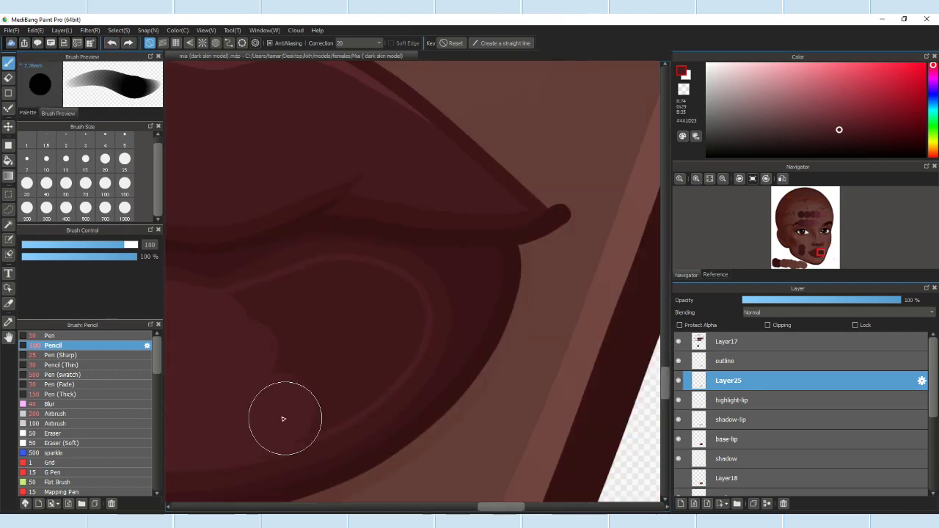
scroll(320, 302, down, 2)
scroll(350, 328, down, 2)
Step: Transform the filled lower-lip highlight and duplicate it on a layer above in the lighter #56242C
click(118, 30)
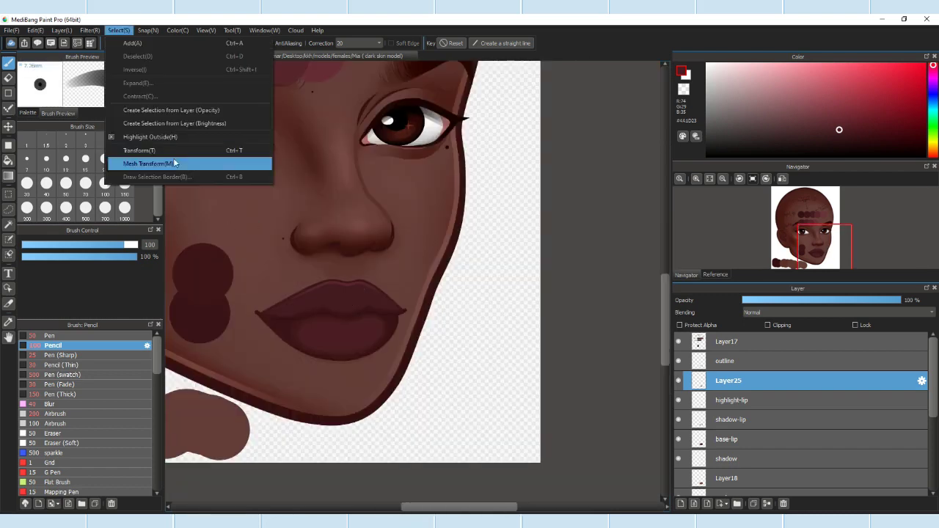
click(196, 178)
scroll(367, 293, up, 2)
key(Return)
scroll(450, 448, down, 3)
scroll(450, 448, up, 2)
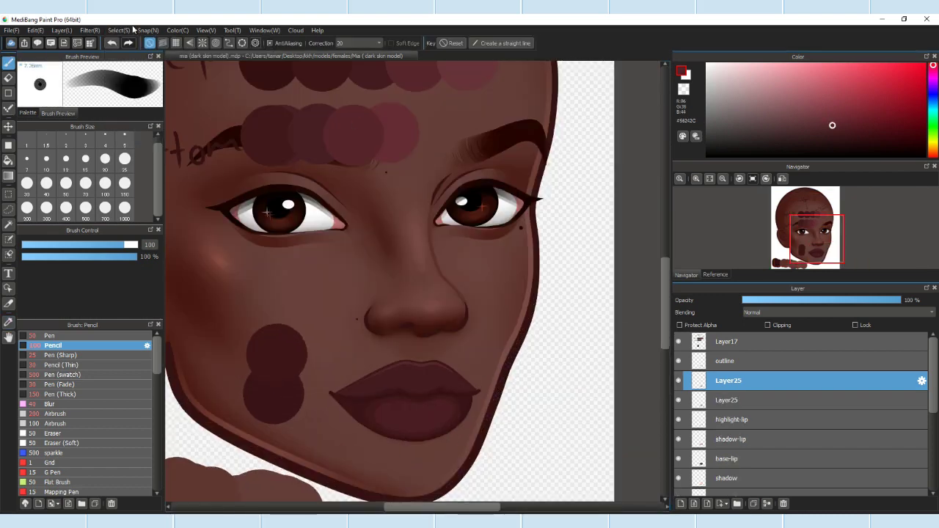
Step: Scale down the lighter highlight copy inside the lower lip and clear the selection
key(ctrl+t)
scroll(426, 415, up, 3)
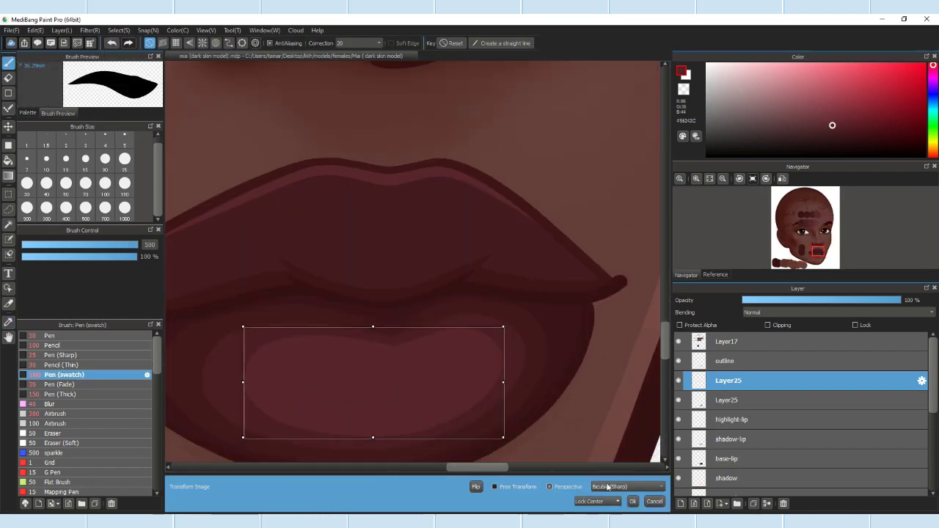
key(Return)
click(118, 30)
click(132, 56)
Step: Compare the two lower-lip highlight layers and set the upper one's opacity to 48%
scroll(417, 436, up, 3)
click(697, 397)
scroll(560, 235, down, 5)
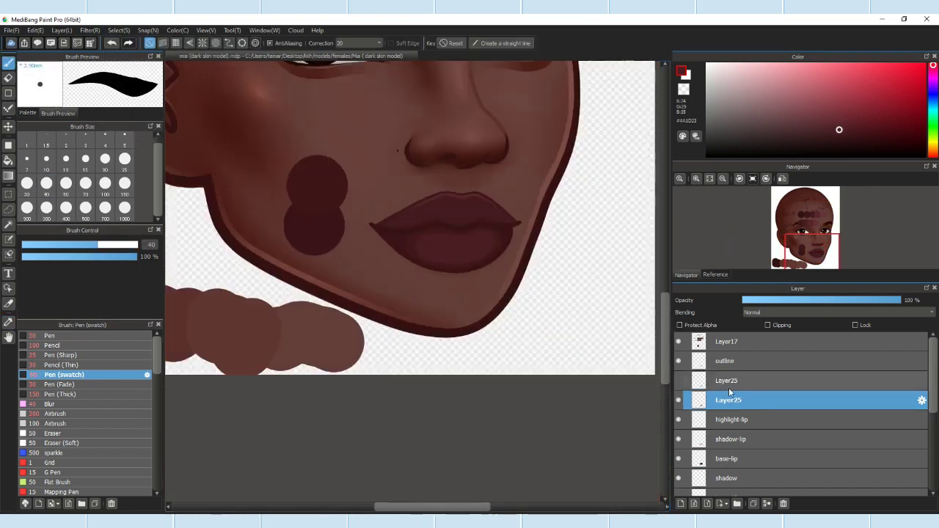
click(727, 381)
click(810, 302)
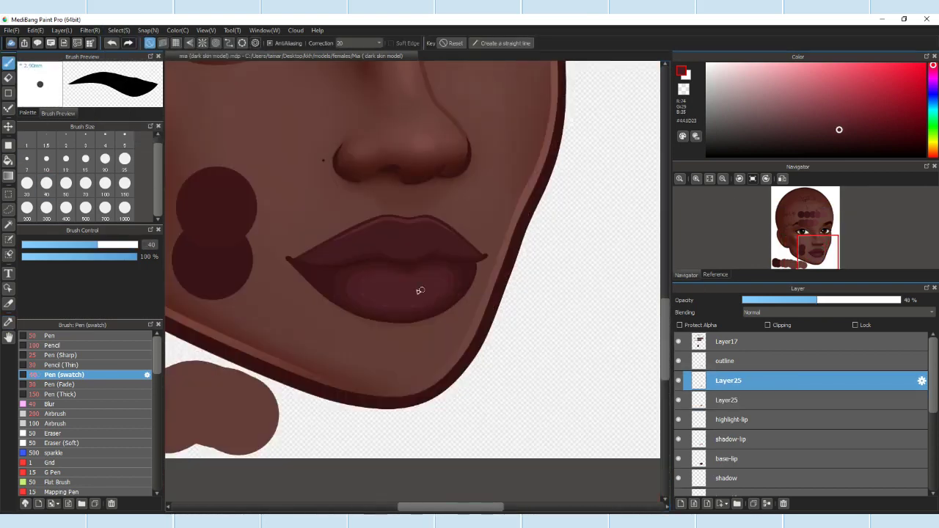
Step: Try to recolour the inner lower-lip highlight in #4F2027 on a new layer using a Magic Wand selection
scroll(389, 279, up, 3)
key(ctrl+shift+n)
key(w)
scroll(430, 244, up, 3)
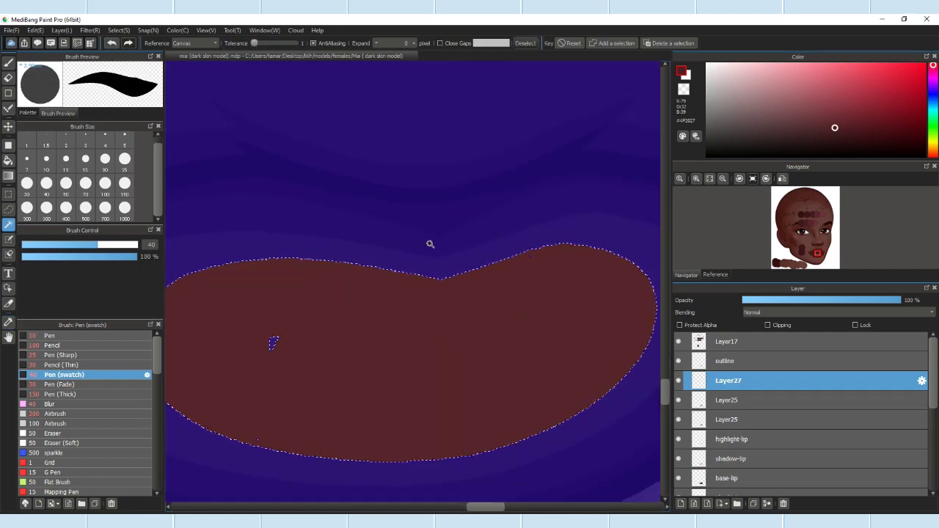
key(b)
scroll(430, 243, down, 3)
scroll(350, 330, up, 3)
click(111, 42)
click(112, 42)
Step: Remove the extra recolour layer and touch up the inner lower-lip highlight with the eraser and the #56242C pen
scroll(411, 279, down, 2)
click(678, 381)
click(678, 381)
click(8, 77)
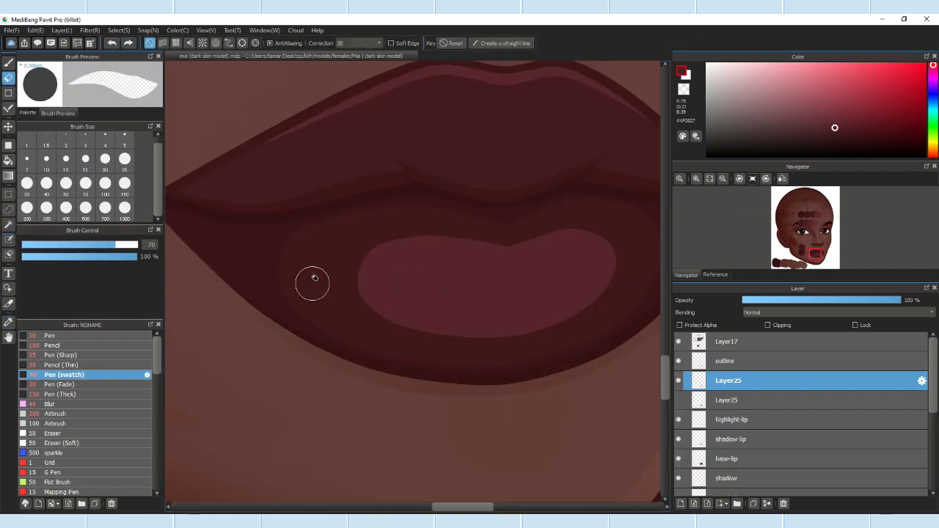
scroll(511, 259, up, 2)
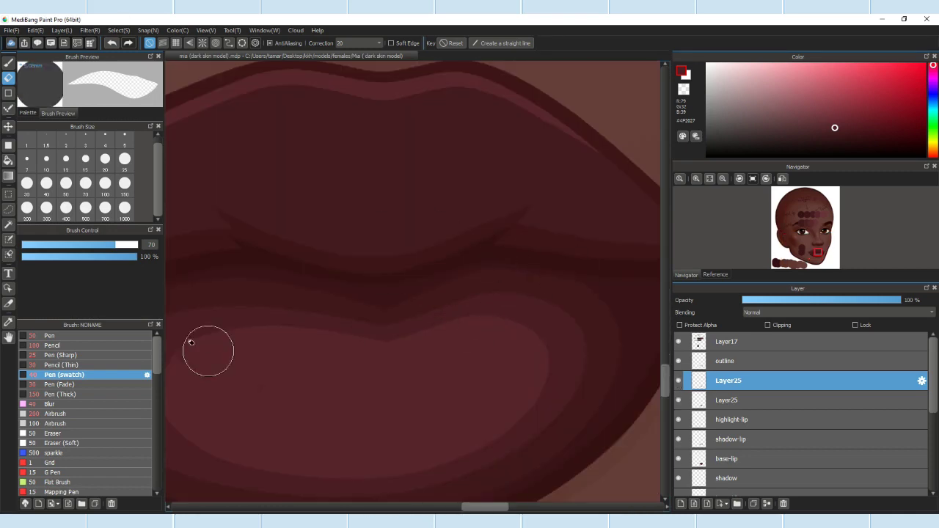
key(b)
scroll(507, 394, up, 2)
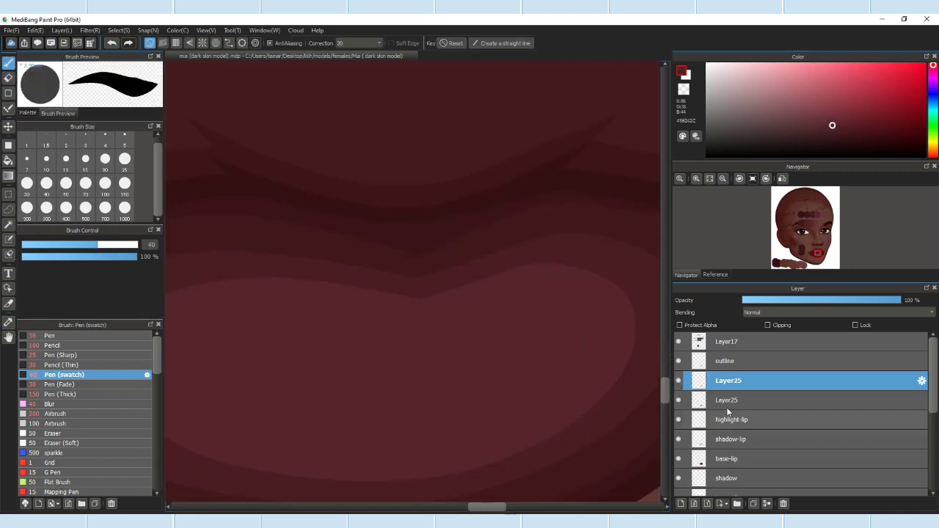
Step: Try 48% opacity on the inner lower-lip highlight and merge both lower-lip highlight layers into highlight-lip
scroll(258, 168, down, 2)
scroll(414, 279, down, 3)
click(829, 300)
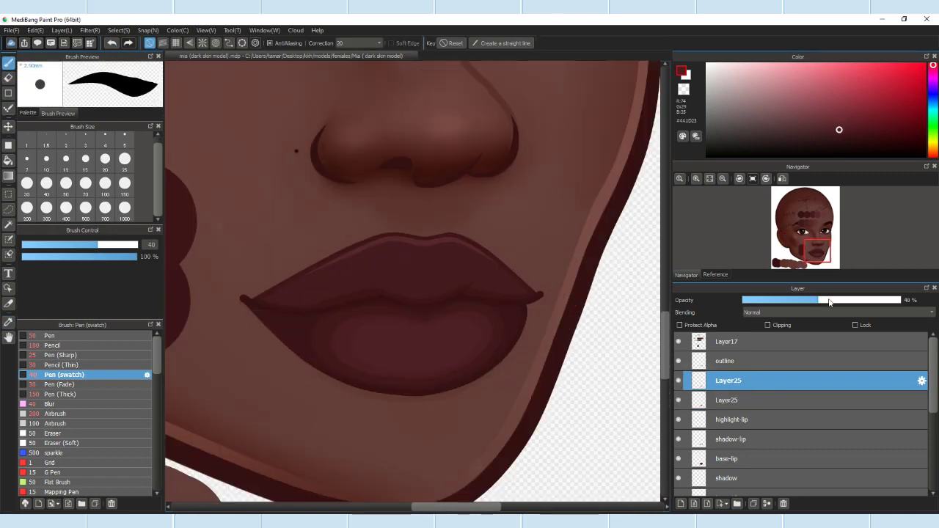
key(ctrl+z)
key(ctrl+d)
key(ctrl+0)
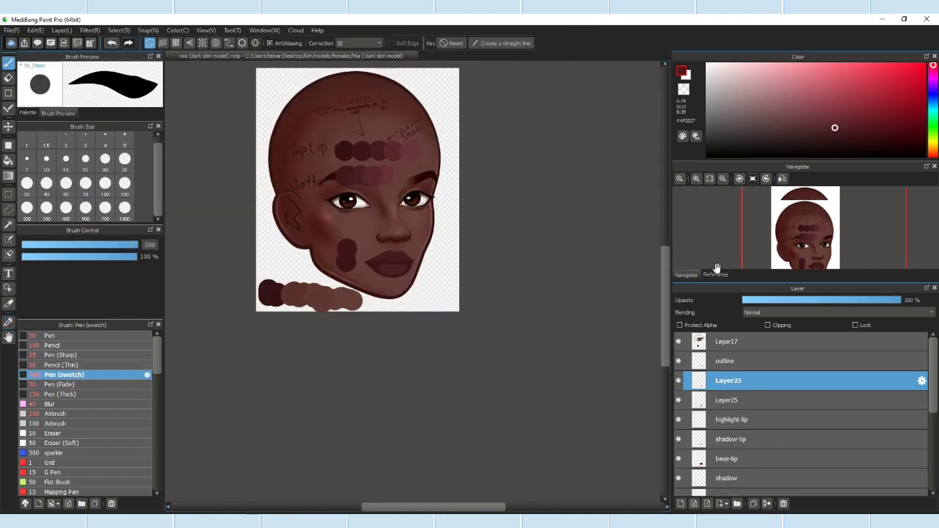
scroll(409, 220, up, 2)
scroll(339, 284, up, 3)
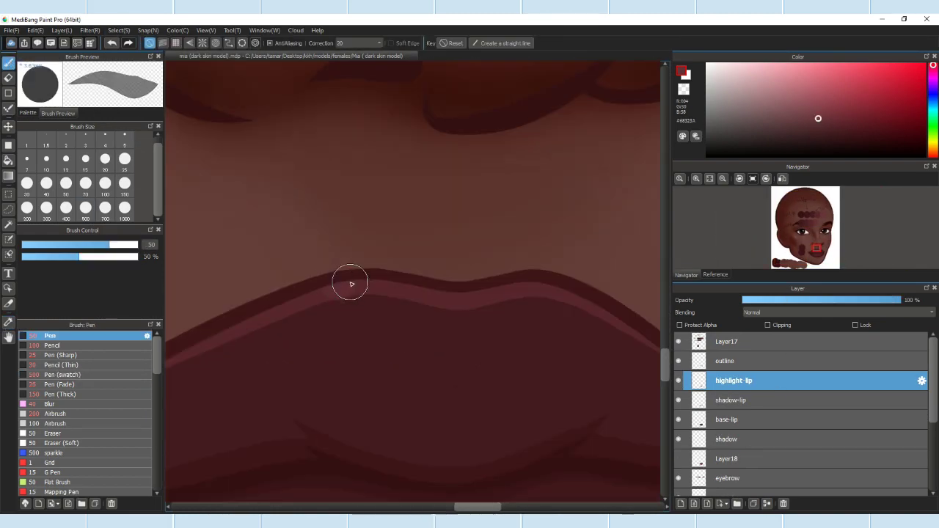
Step: Brighten the upper-lip highlight around its peaks with the Pen (Fade) brush at size 20 in #5F2B33
click(63, 384)
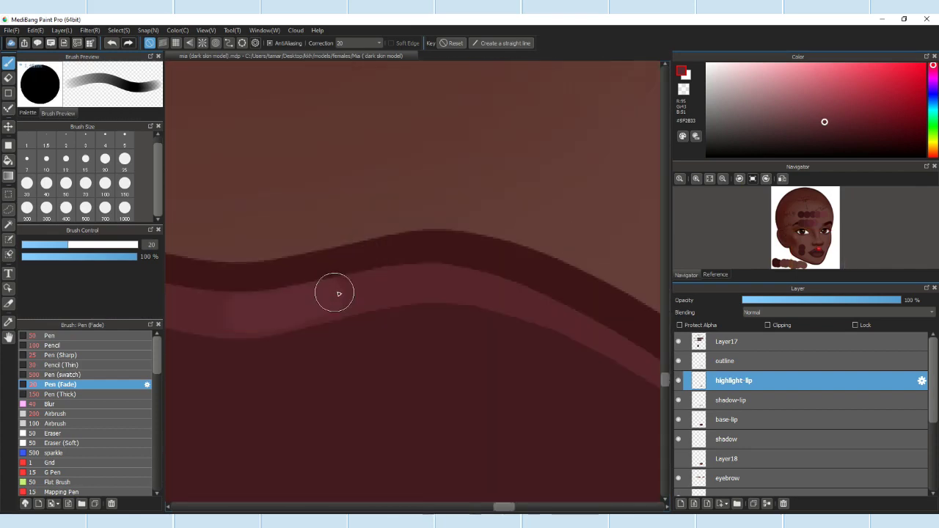
scroll(323, 296, down, 2)
key(alt)
click(319, 399)
scroll(319, 398, up, 3)
Step: Soften the central dip of the upper-lip highlight with the Pen (Fade) brush at size 25 in the darker #4F2027
click(50, 336)
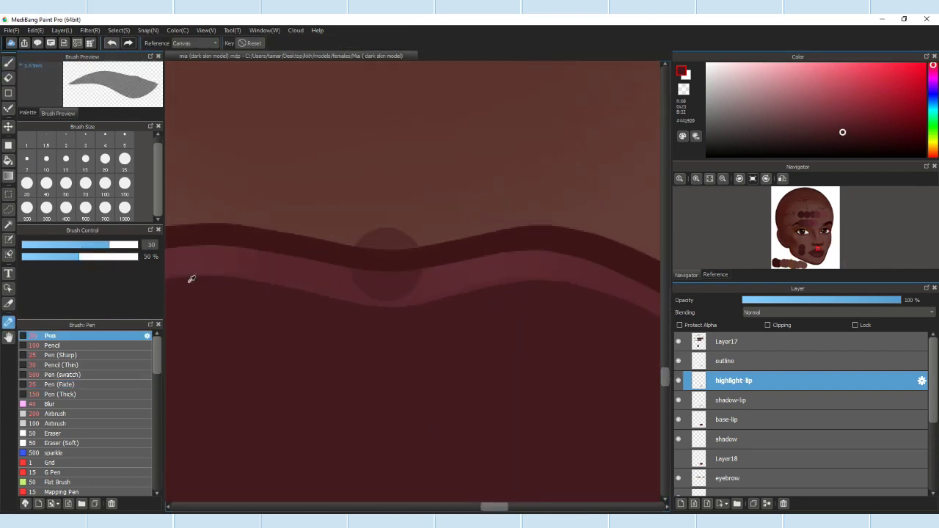
click(72, 385)
scroll(342, 276, down, 3)
scroll(294, 279, up, 3)
scroll(324, 259, down, 3)
scroll(323, 259, up, 3)
scroll(345, 318, down, 6)
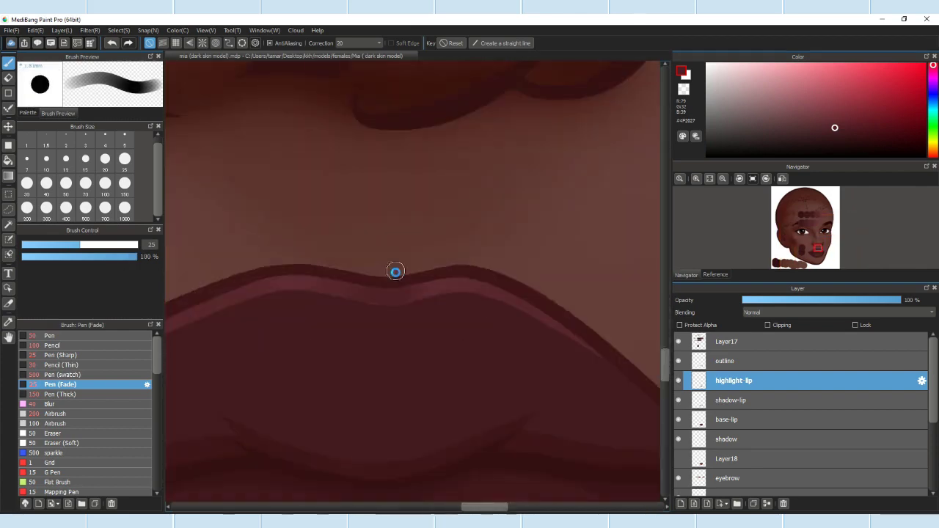
Step: Add lighter #68323A accents to the two peaks of the upper-lip highlight with the Pen (Fade) brush at size 15
scroll(413, 279, down, 2)
scroll(413, 279, up, 5)
click(50, 335)
click(71, 384)
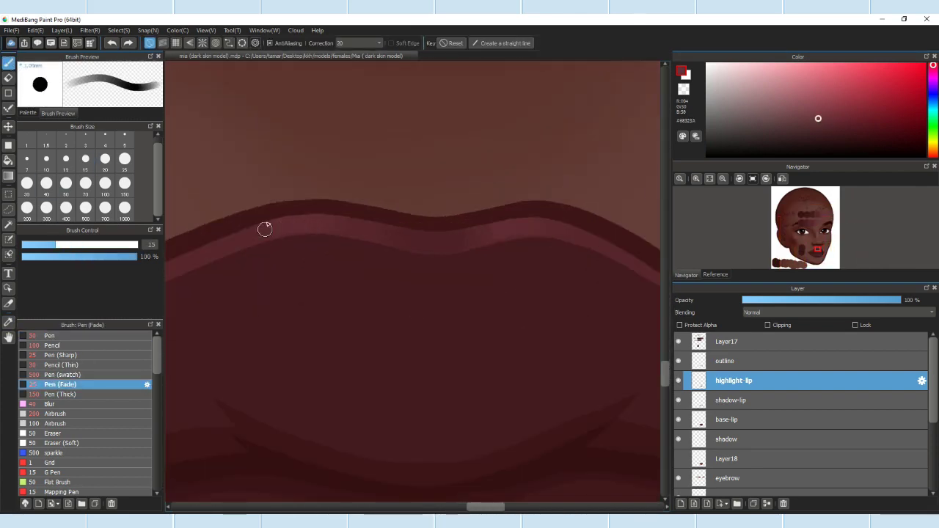
scroll(439, 212, down, 3)
scroll(438, 211, up, 3)
Step: Paint a thin curved highlight inside the lower lip with the Pen (Fade) brush at size 20 in #57252D
scroll(482, 234, down, 5)
scroll(210, 272, up, 4)
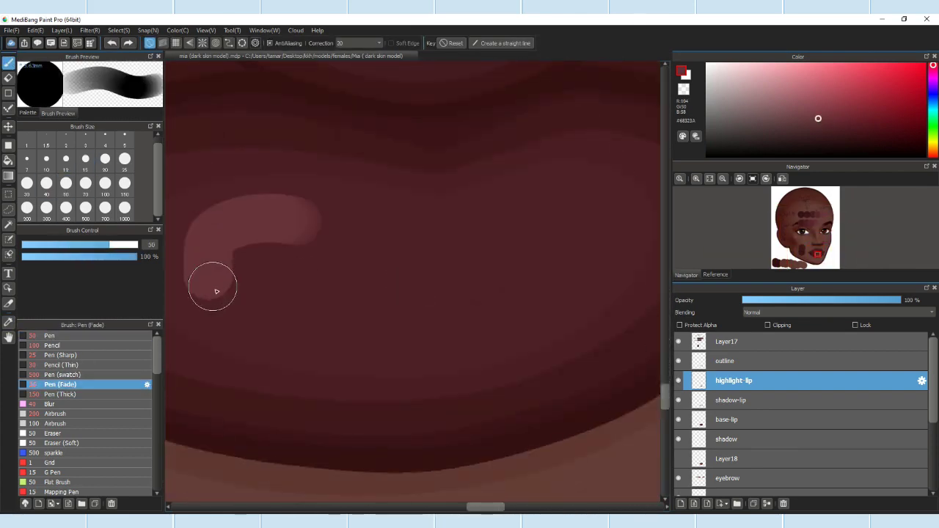
scroll(210, 273, down, 3)
scroll(295, 217, up, 4)
scroll(287, 215, down, 2)
drag(296, 244, 351, 335)
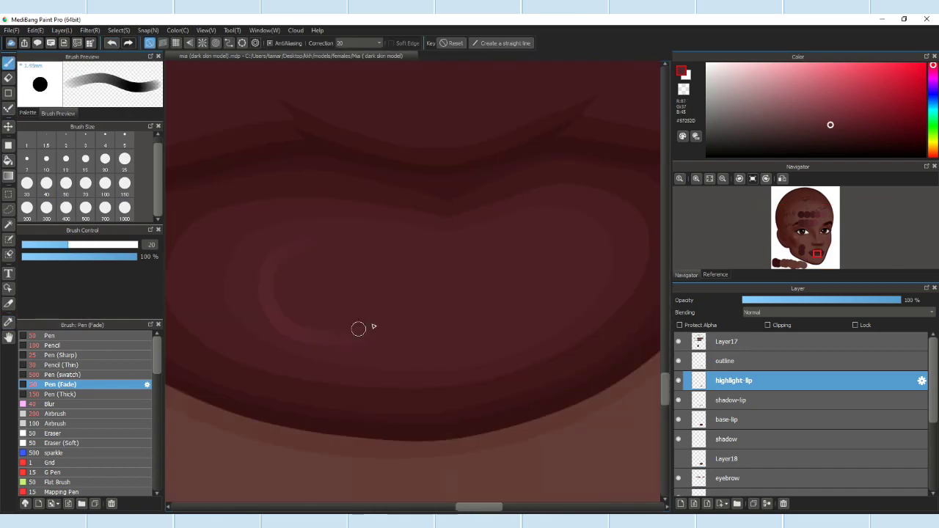
Step: Merge the outline and lip layers down into the shadow layer and delete Layer17 with its colour notes
scroll(256, 296, down, 2)
scroll(256, 296, down, 4)
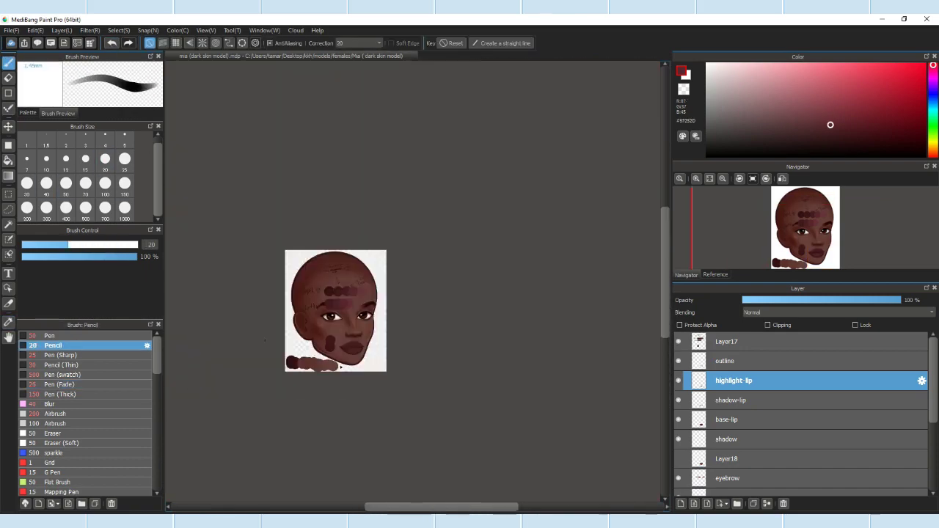
scroll(257, 296, up, 3)
scroll(391, 234, down, 1)
click(767, 504)
scroll(624, 359, up, 1)
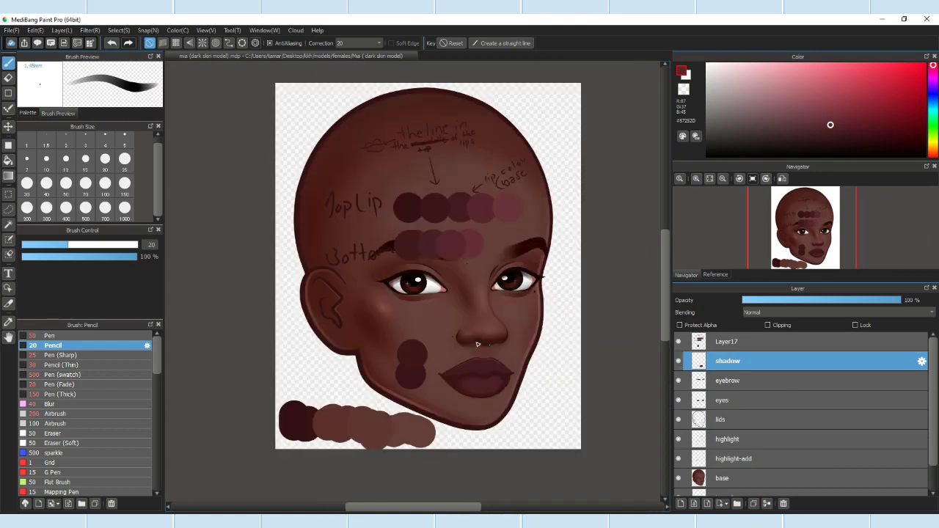
click(727, 341)
click(783, 504)
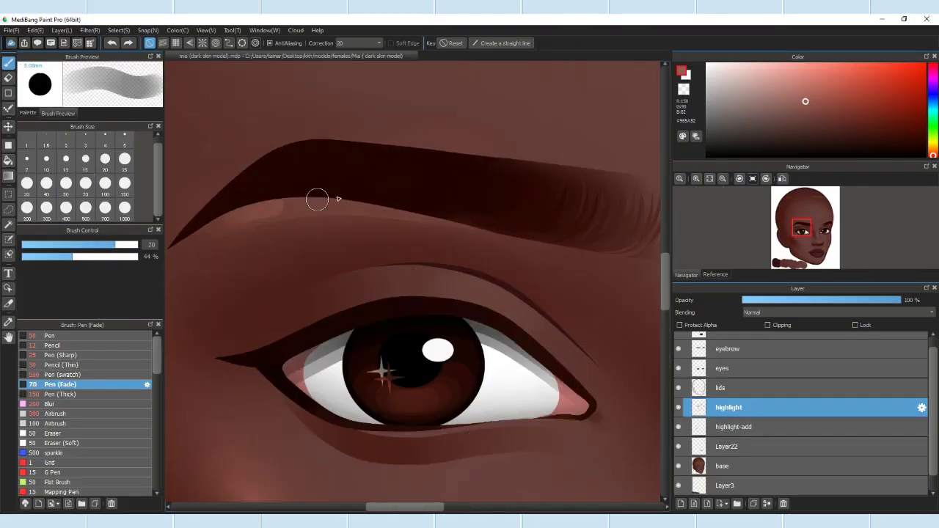
Step: Paint a soft highlight beneath the eyebrow on the highlight layer with Pen (Fade) in #965A52 at 44% opacity
scroll(317, 199, down, 4)
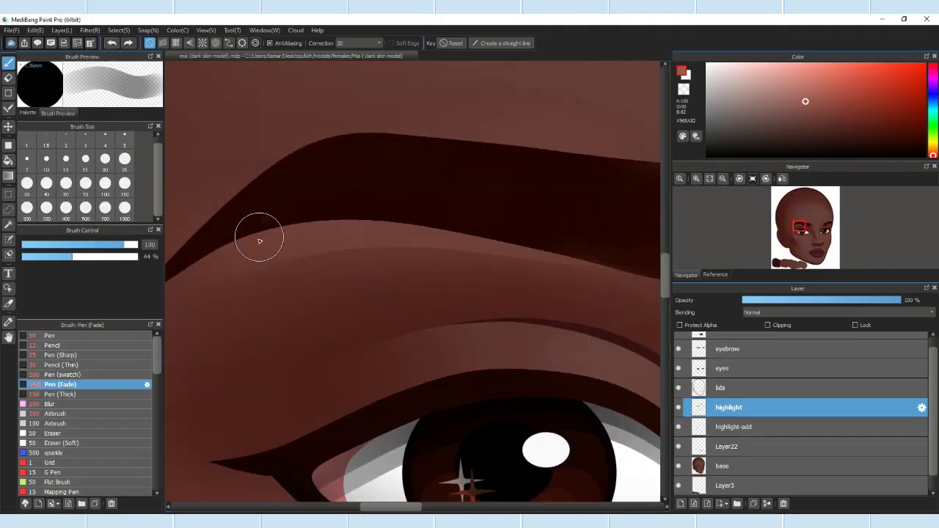
scroll(548, 203, up, 6)
scroll(493, 223, down, 6)
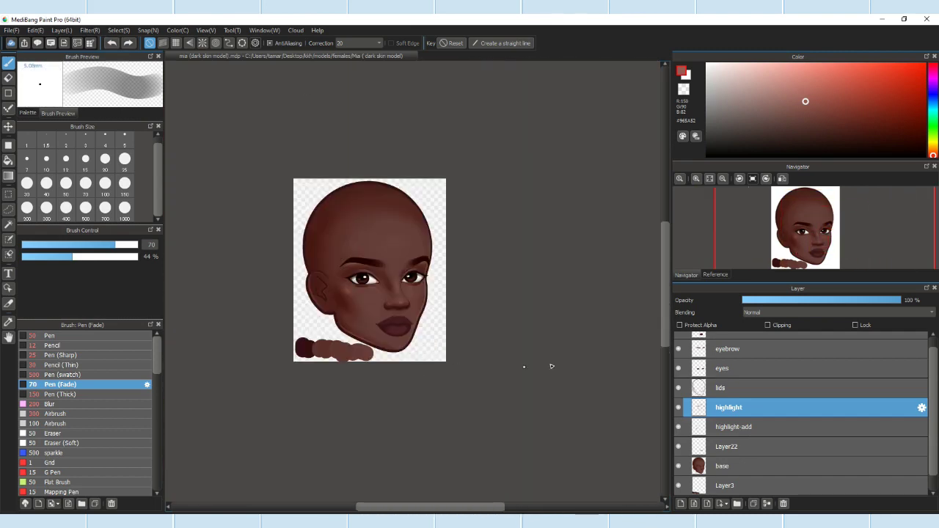
Step: Add a new layer at the top of the stack and name it eyelashes
scroll(721, 406, up, 1)
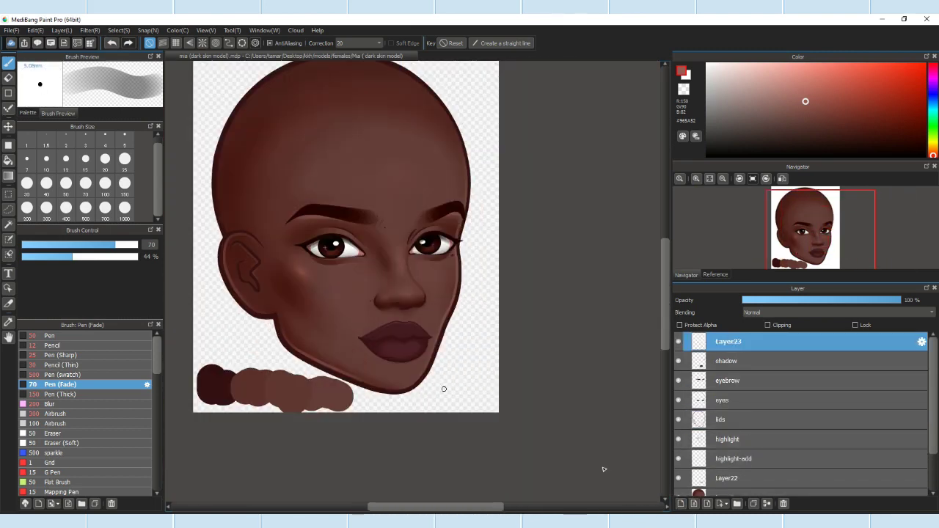
double_click(730, 342)
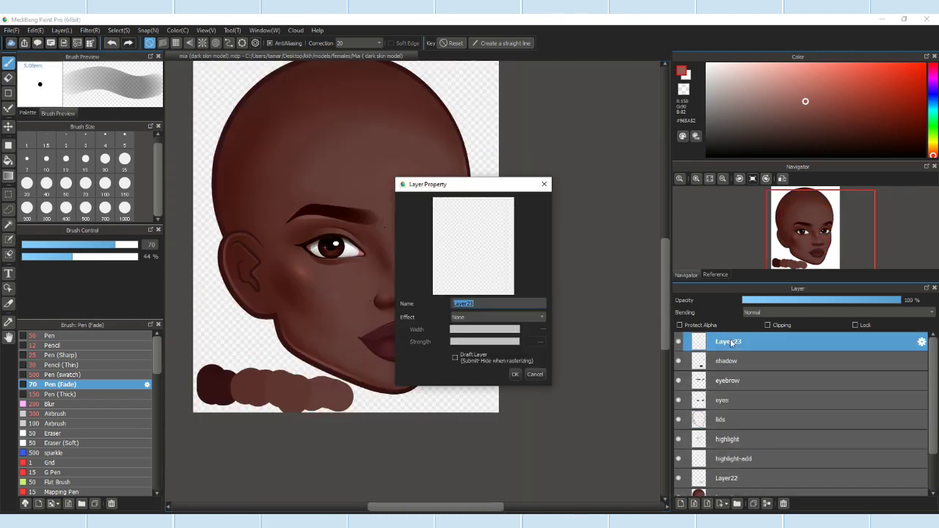
text(eyelashes)
key(Return)
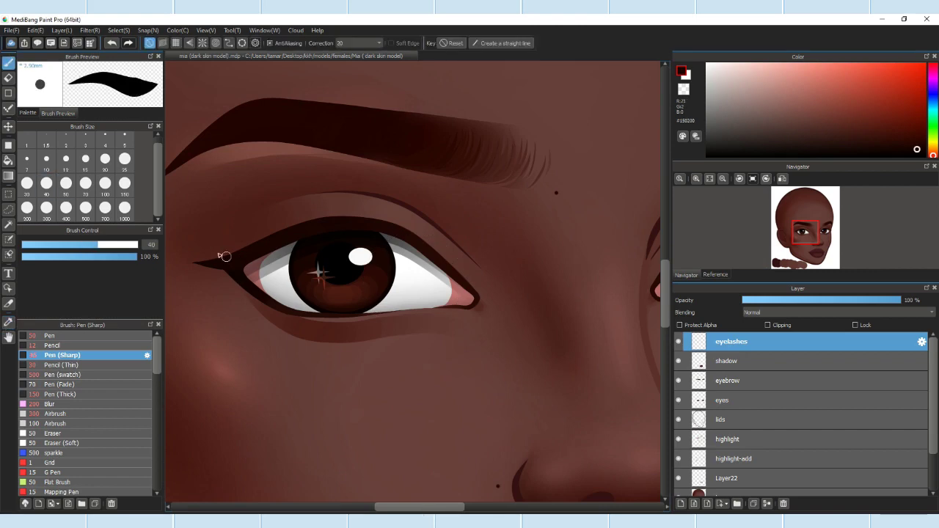
Step: Draw pointed lashes at the outer corner of the larger eye with the Pen (Sharp) brush in #150200
scroll(292, 233, down, 2)
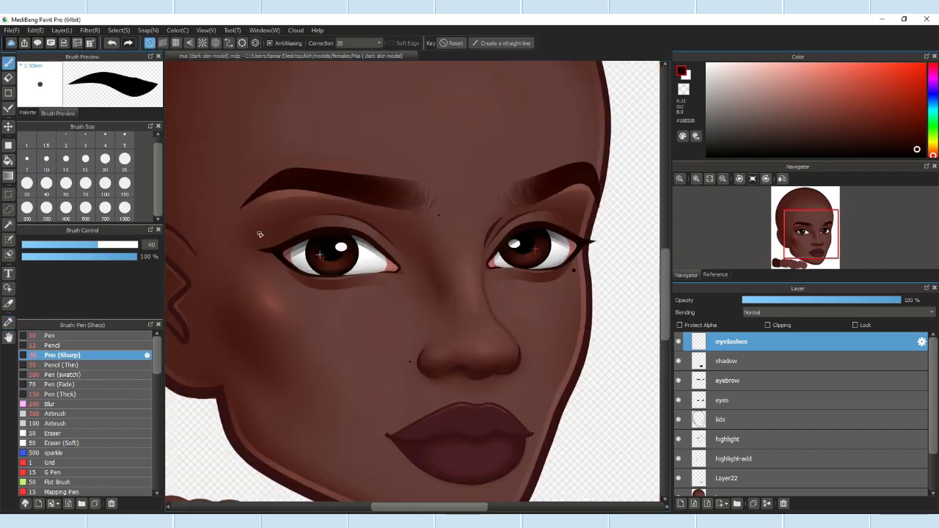
scroll(259, 234, up, 3)
scroll(412, 281, down, 2)
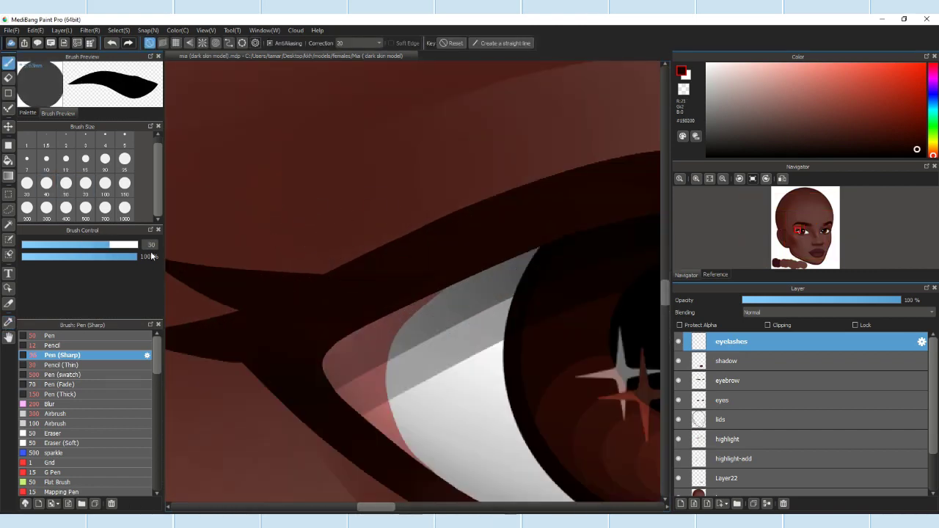
scroll(476, 204, down, 3)
scroll(321, 212, up, 2)
Step: Try another upper lash above the outer corner with the Pen (Sharp) brush at small sizes such as 12 and 15
key(Tab)
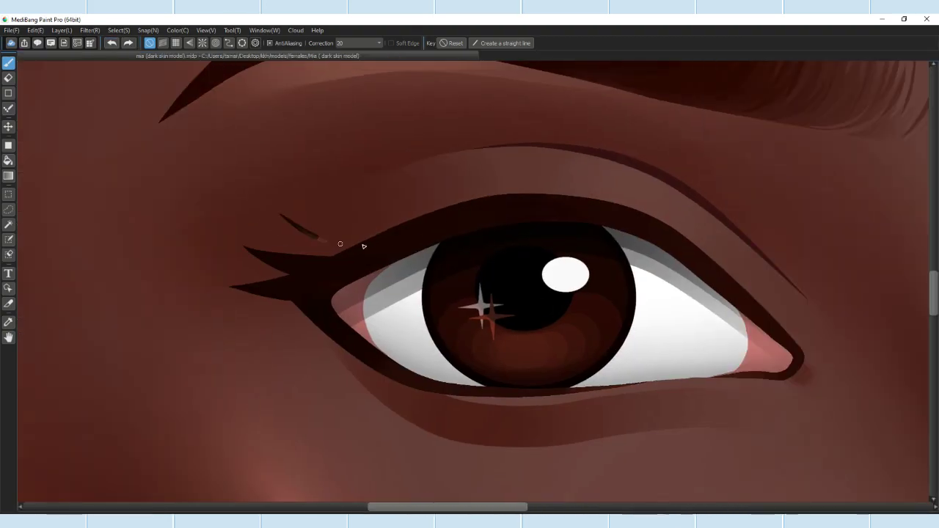
key(Tab)
scroll(177, 238, down, 3)
scroll(297, 257, up, 4)
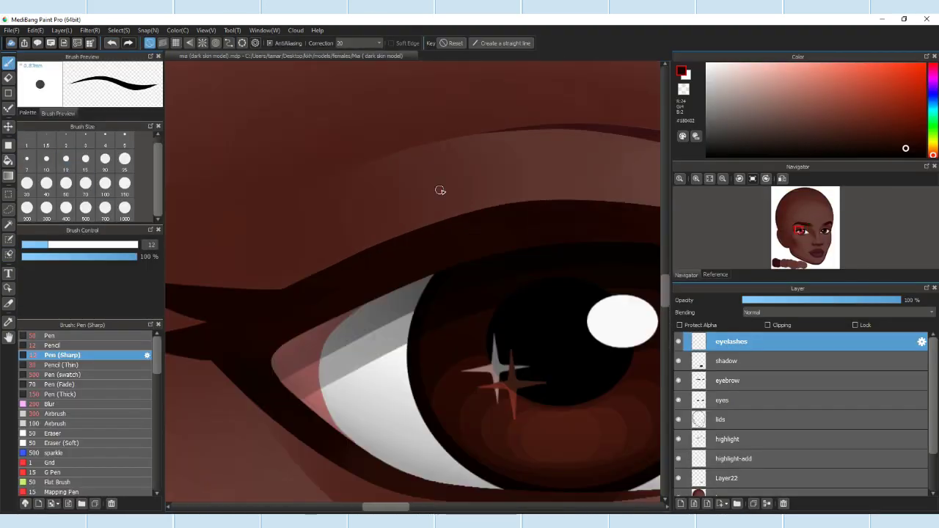
scroll(296, 257, down, 3)
scroll(297, 257, up, 3)
click(86, 158)
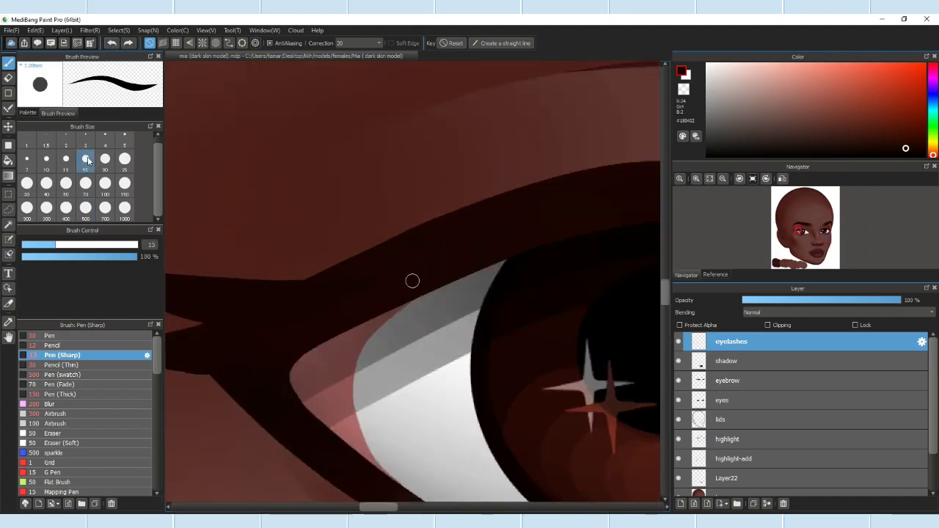
Step: Draw the curved strokes of an upper lash above the outer corner with the Pen (Sharp) brush at size 30
scroll(363, 272, down, 2)
scroll(380, 323, up, 4)
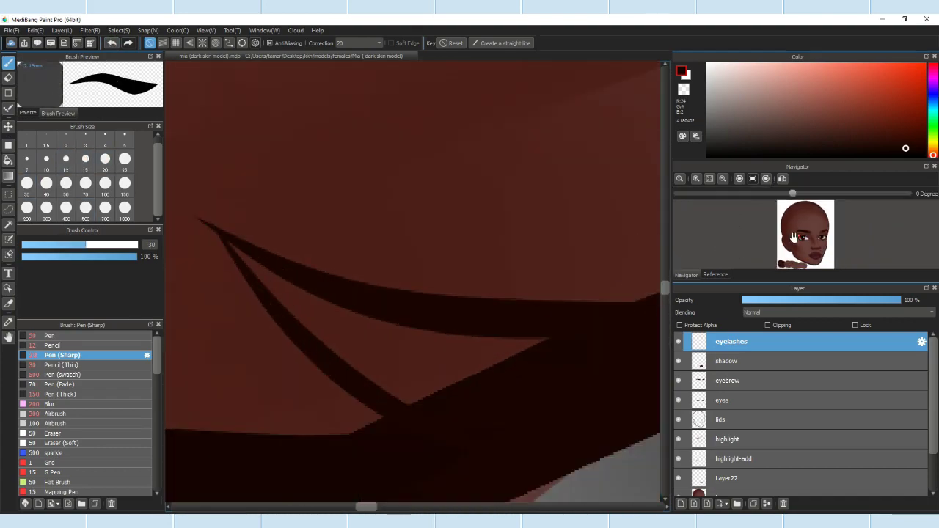
scroll(800, 237, up, 2)
scroll(472, 220, down, 4)
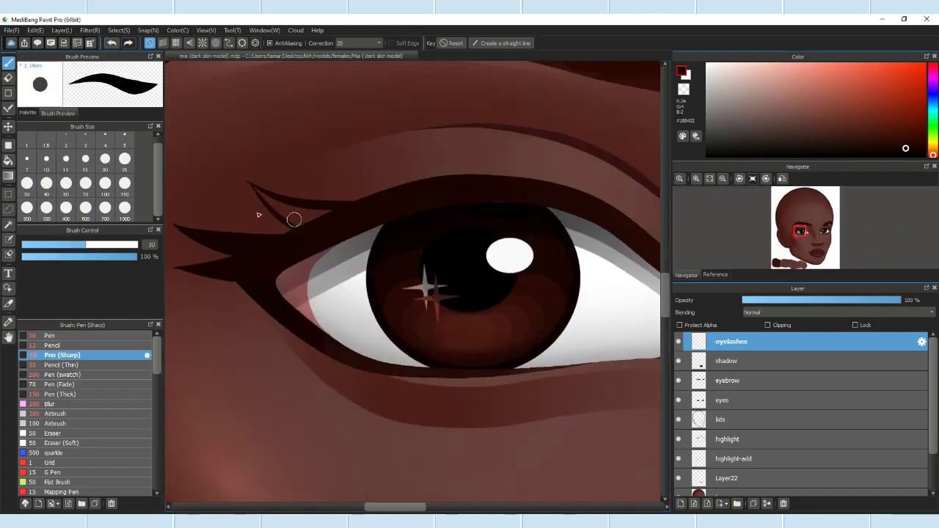
scroll(647, 237, up, 4)
scroll(544, 223, up, 1)
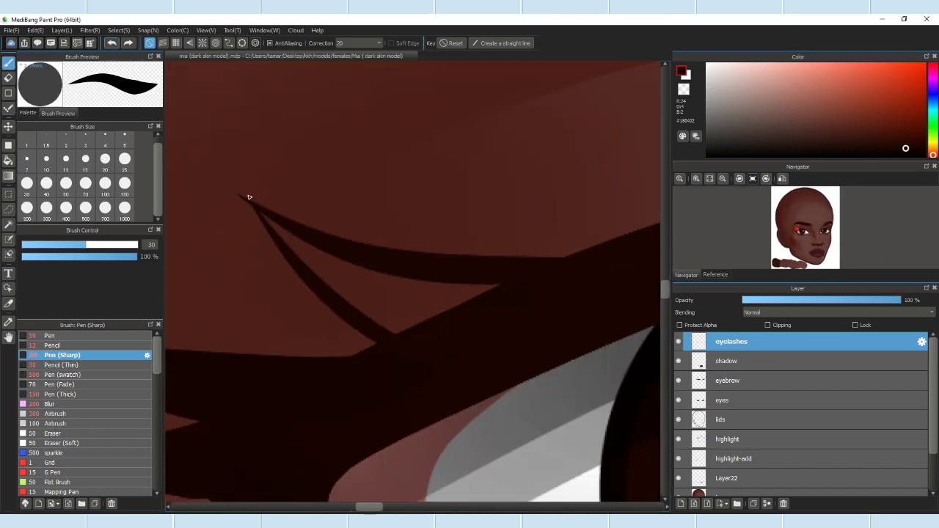
scroll(507, 220, down, 3)
scroll(220, 251, up, 5)
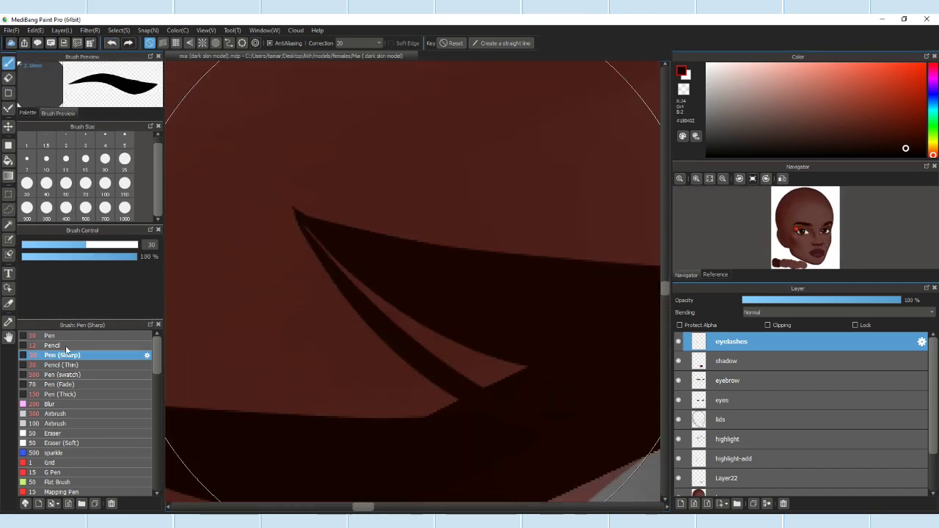
Step: Fill and taper the upper outer lash into a solid point using the Pencil at size 3 and a smaller Pen (Sharp)
click(66, 346)
scroll(342, 218, up, 2)
scroll(348, 241, down, 2)
click(62, 355)
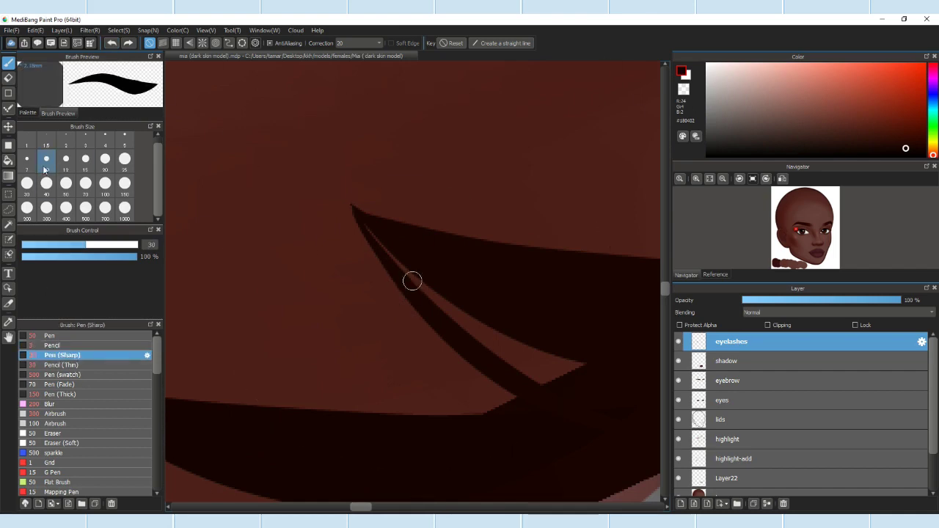
scroll(384, 276, down, 3)
scroll(391, 168, up, 3)
scroll(391, 168, down, 3)
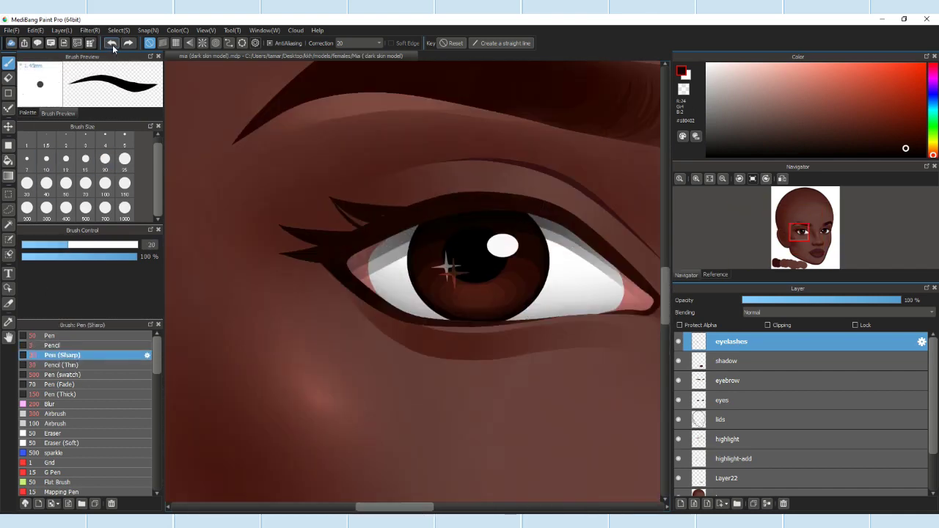
scroll(208, 210, up, 3)
scroll(215, 144, down, 3)
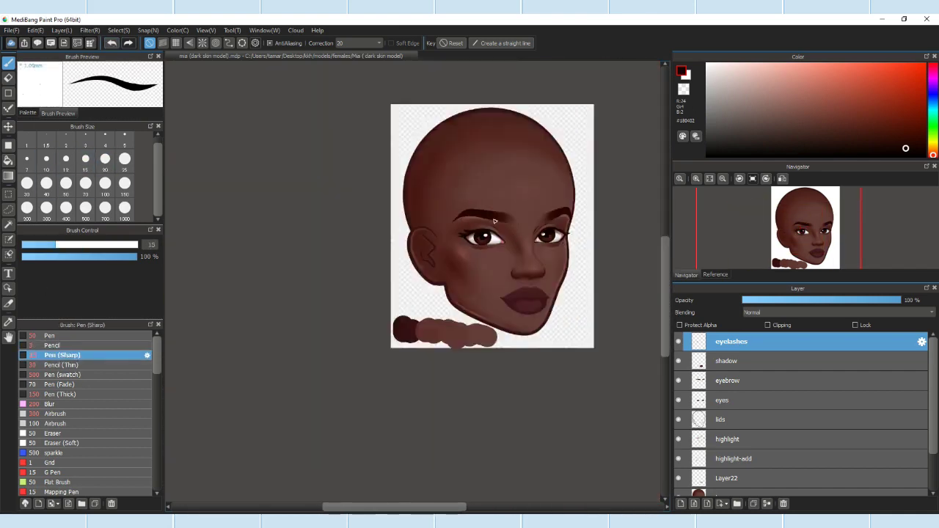
scroll(478, 304, up, 4)
scroll(380, 288, down, 1)
scroll(380, 288, down, 1)
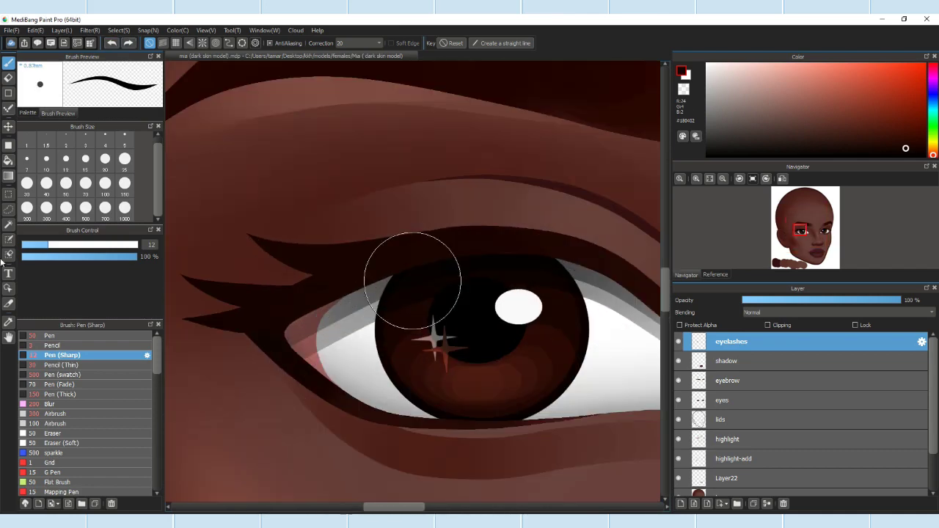
Step: Undo the last edit to the upper outer lash and the lasso selection around it
click(112, 42)
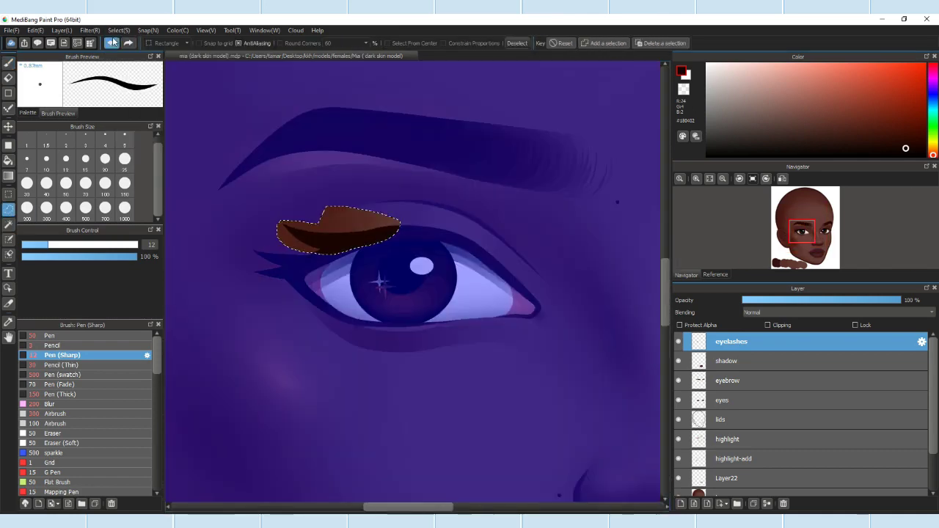
click(112, 43)
scroll(419, 260, down, 3)
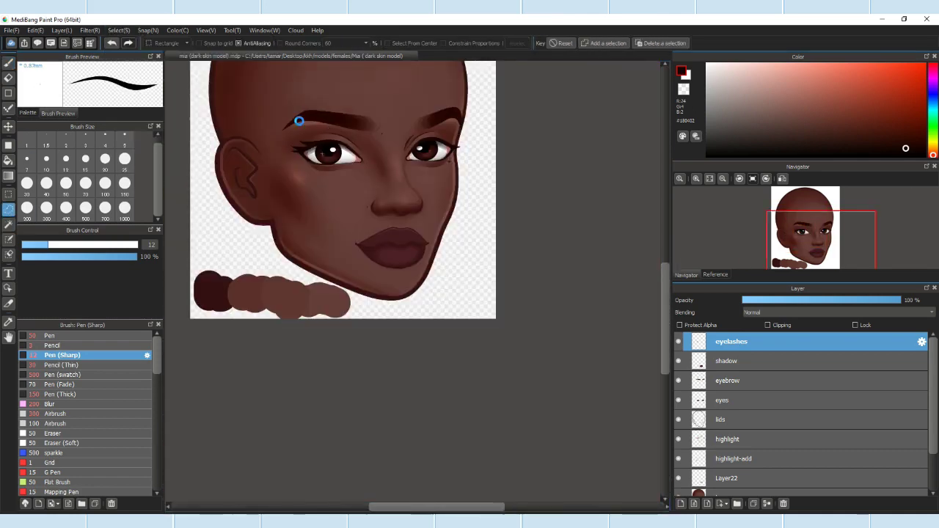
Step: Draw a pointed upper lash just in from the outer corner with the Pen (Sharp) brush at sizes 70 and 20
scroll(419, 260, up, 4)
click(118, 30)
click(183, 136)
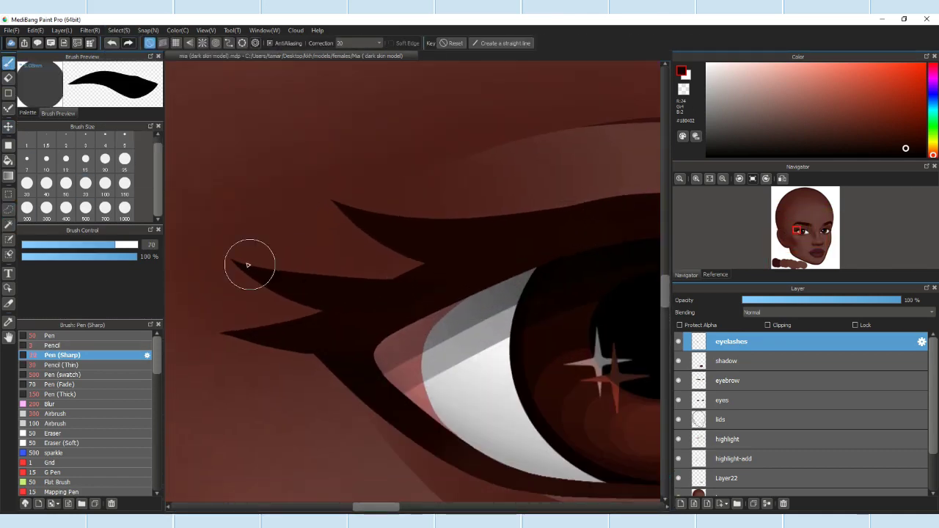
scroll(286, 269, down, 5)
click(63, 164)
scroll(462, 242, up, 3)
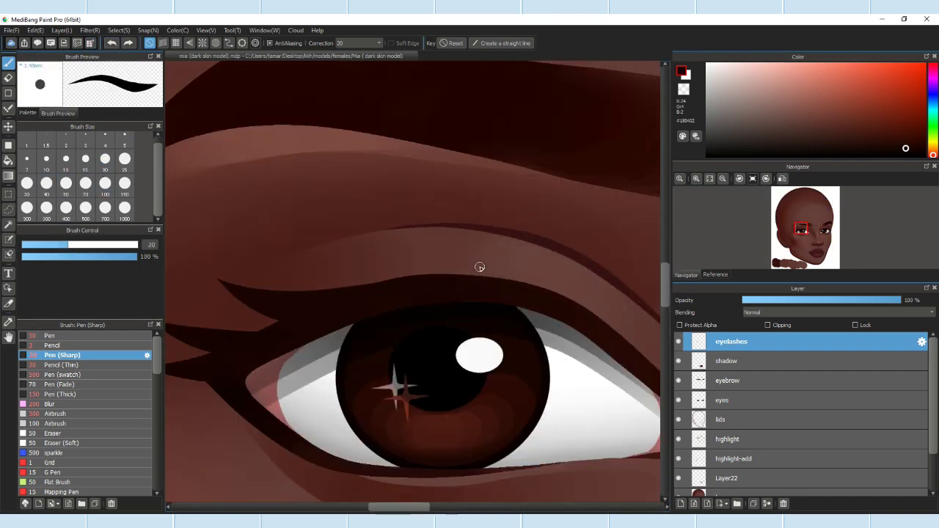
Step: Draw a thin curved strand under the tip of the upper outer lash with Pen (Sharp) at size 12
scroll(413, 278, up, 2)
click(66, 159)
scroll(330, 293, up, 3)
drag(220, 183, 301, 303)
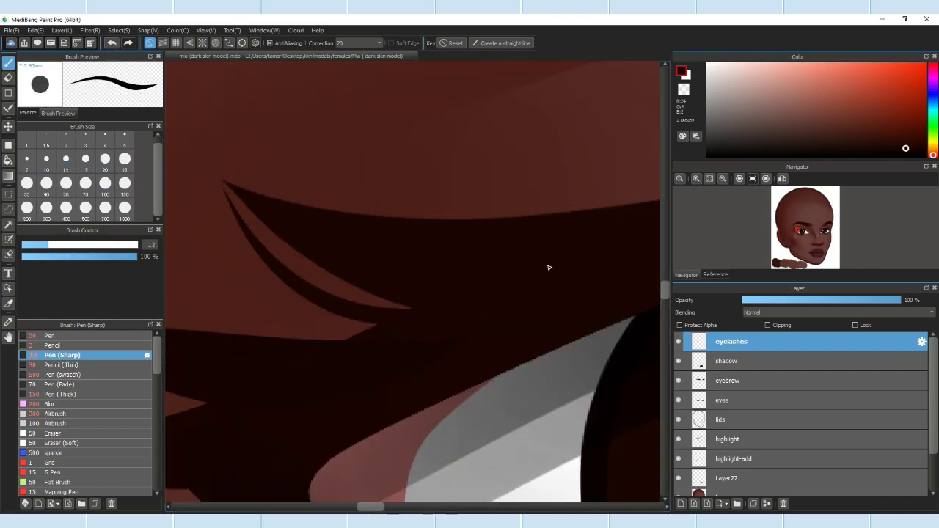
scroll(549, 267, down, 3)
scroll(394, 247, up, 3)
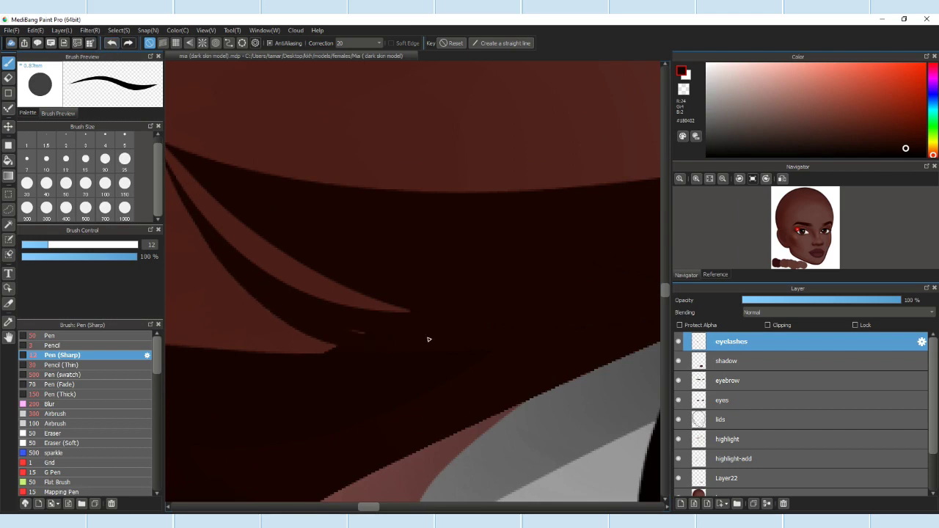
scroll(413, 332, down, 2)
scroll(528, 268, down, 3)
scroll(493, 338, up, 3)
Step: Try a lash above the iris curving toward the inner corner with Pen (Sharp) at size 30
key(b)
scroll(296, 228, down, 3)
scroll(287, 227, up, 3)
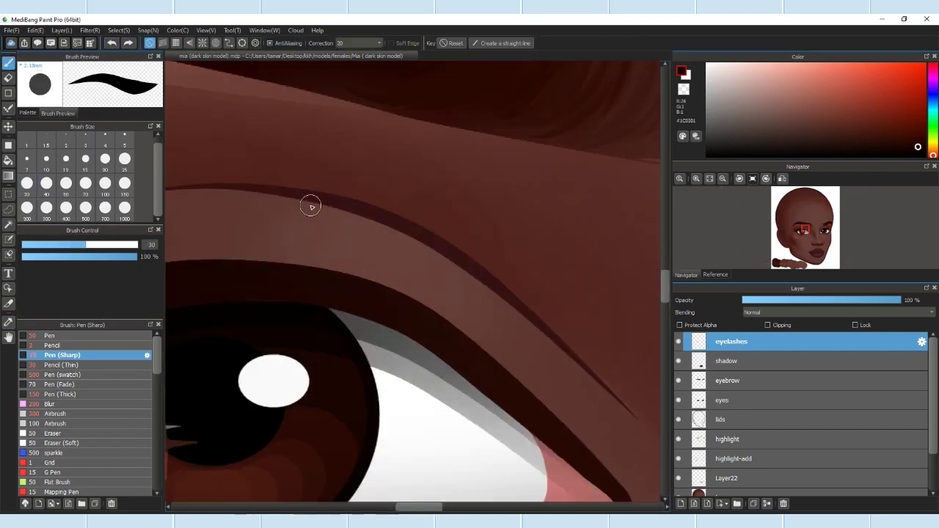
scroll(297, 228, down, 1)
scroll(238, 255, up, 1)
scroll(336, 289, down, 3)
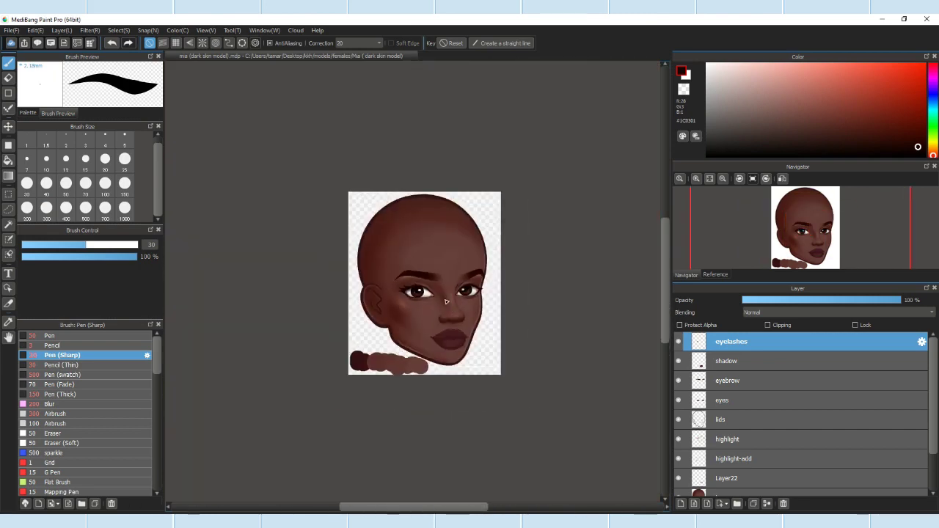
scroll(335, 289, up, 3)
scroll(577, 252, up, 2)
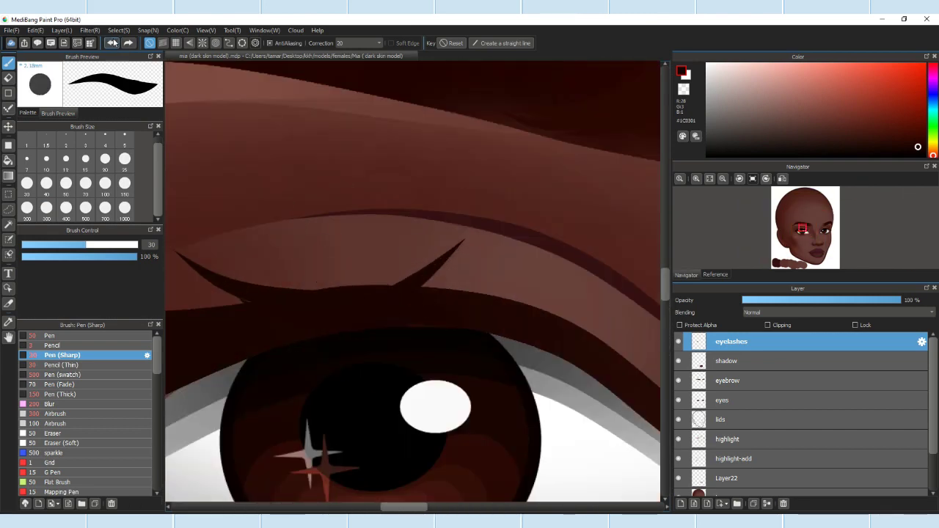
scroll(353, 242, down, 3)
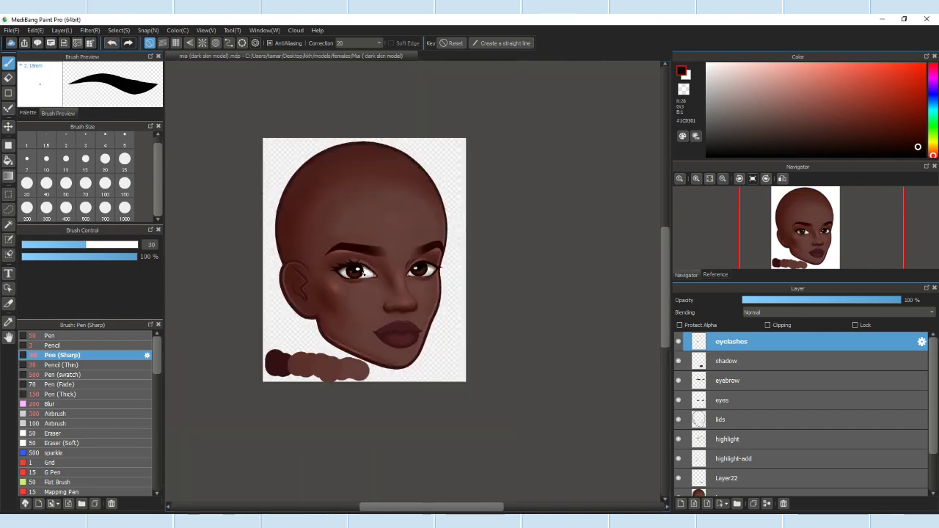
scroll(257, 138, up, 2)
key(ctrl+z)
Step: Paint a row of curved lashes across the middle and inner upper lid with Pen (Sharp) at size 30
scroll(379, 232, up, 1)
drag(323, 176, 379, 232)
scroll(512, 270, down, 3)
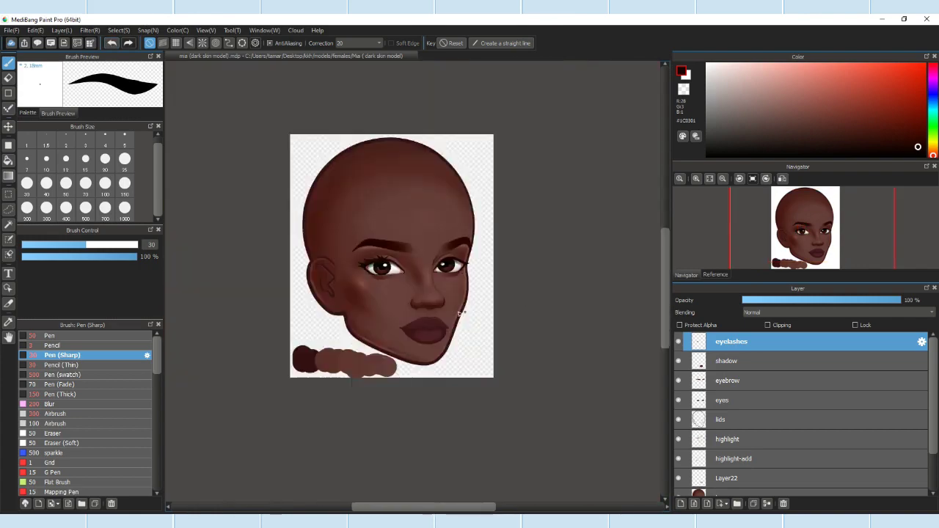
scroll(372, 248, up, 3)
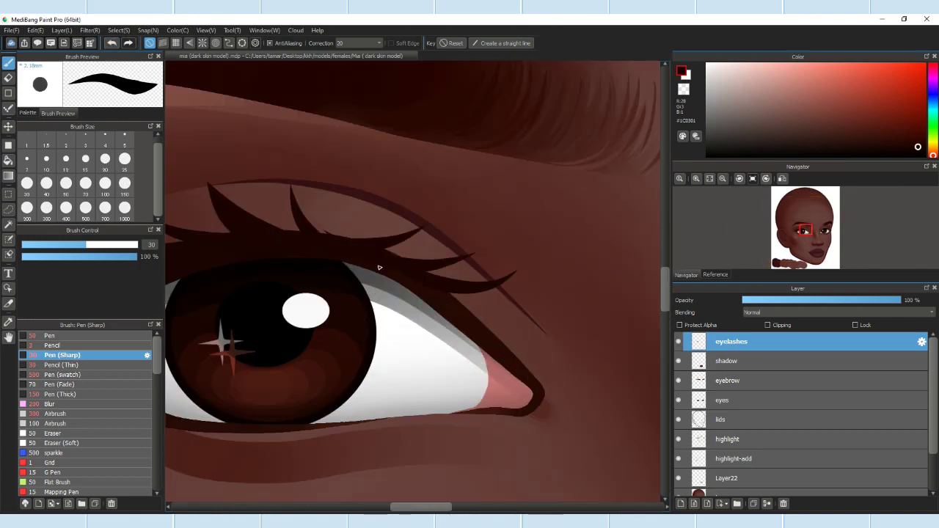
scroll(379, 267, down, 3)
Step: Lasso the area around the upper lash above the iris and adjust that selected part
scroll(218, 125, up, 3)
click(8, 209)
drag(213, 154, 220, 257)
click(119, 30)
click(147, 134)
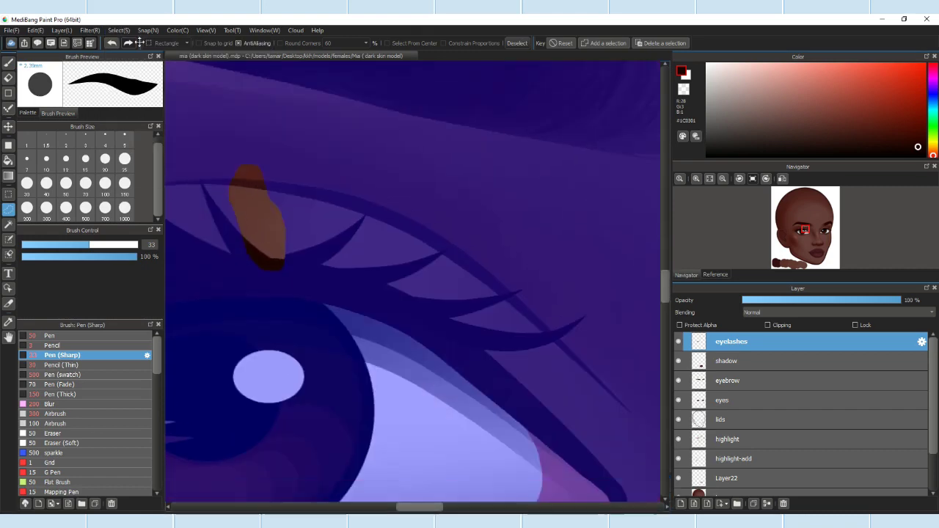
scroll(252, 231, down, 3)
key(Return)
Step: Outline a thin strand beside the central upper lash with a lasso selection and paint it with Pen (Sharp) at size 10
click(46, 159)
key(b)
scroll(621, 428, up, 3)
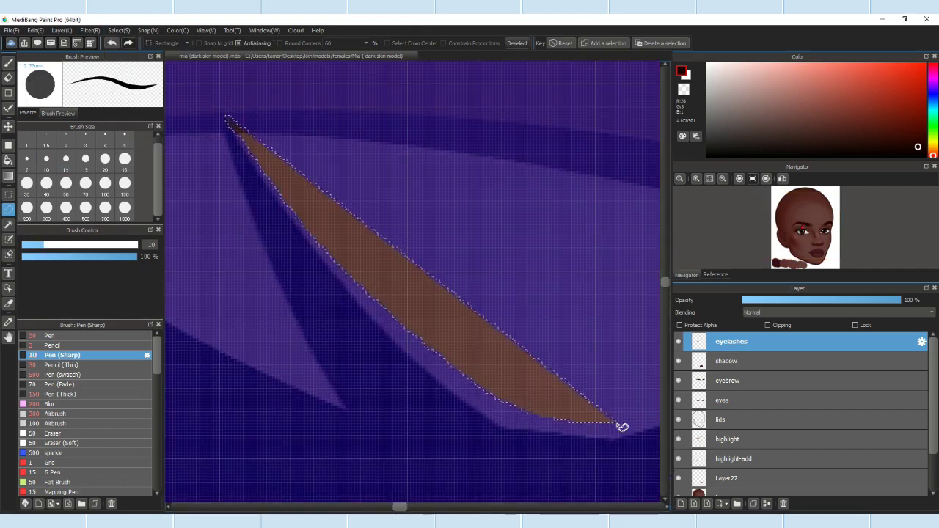
scroll(620, 427, down, 3)
scroll(448, 342, up, 3)
scroll(591, 342, down, 3)
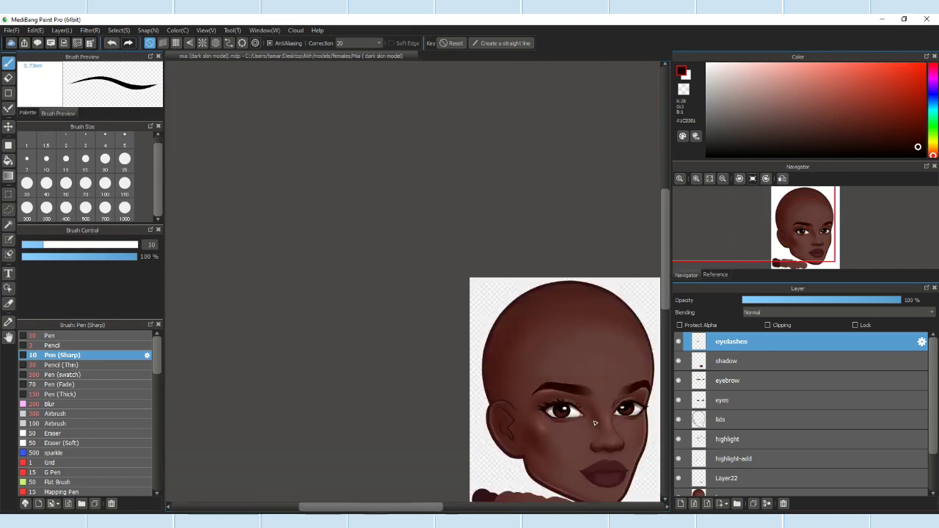
Step: Lasso the thin lash near the inner corner and transform it to sit along the upper lash line
scroll(440, 257, up, 3)
click(8, 209)
scroll(451, 251, up, 1)
drag(328, 223, 632, 410)
key(ctrl+t)
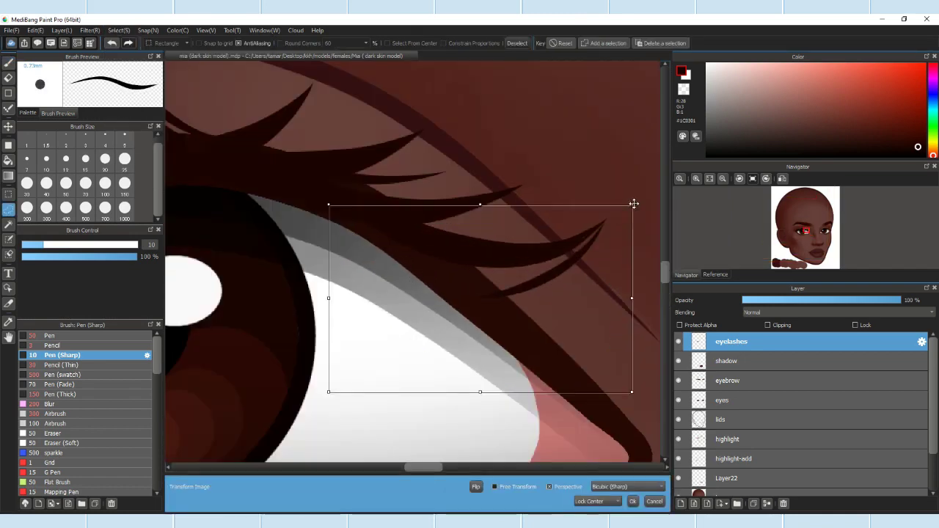
scroll(528, 287, down, 3)
scroll(477, 294, up, 3)
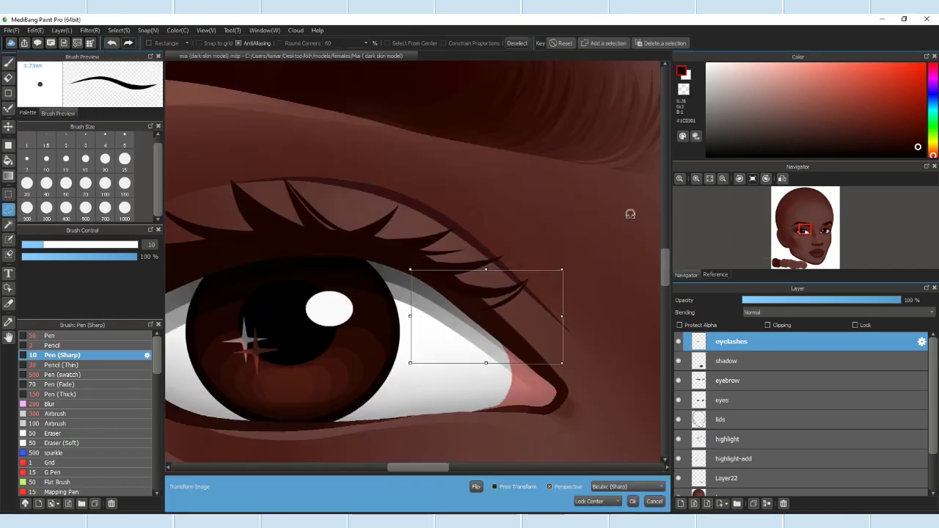
scroll(477, 293, down, 3)
scroll(426, 372, up, 4)
Step: Refine the outer and middle upper lashes into fine points with Pen (Sharp) at size 12
key(b)
scroll(457, 159, down, 3)
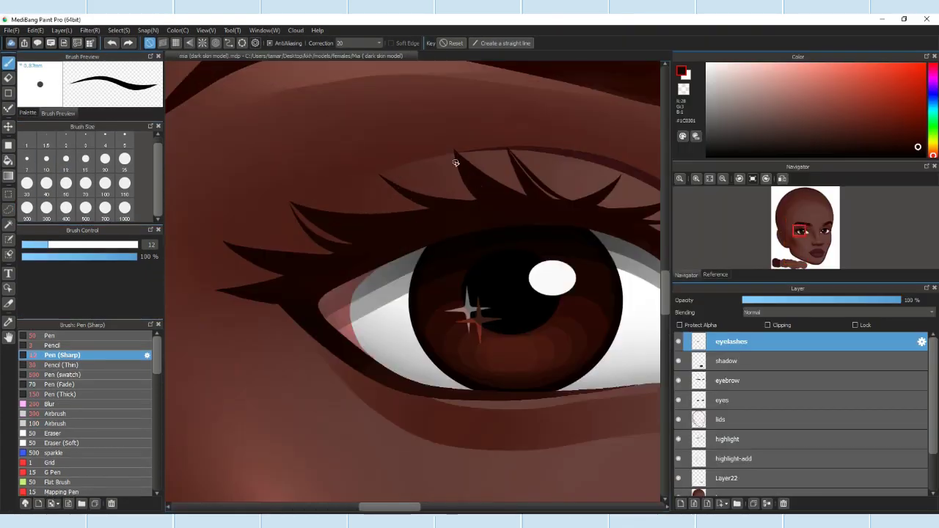
scroll(351, 217, up, 4)
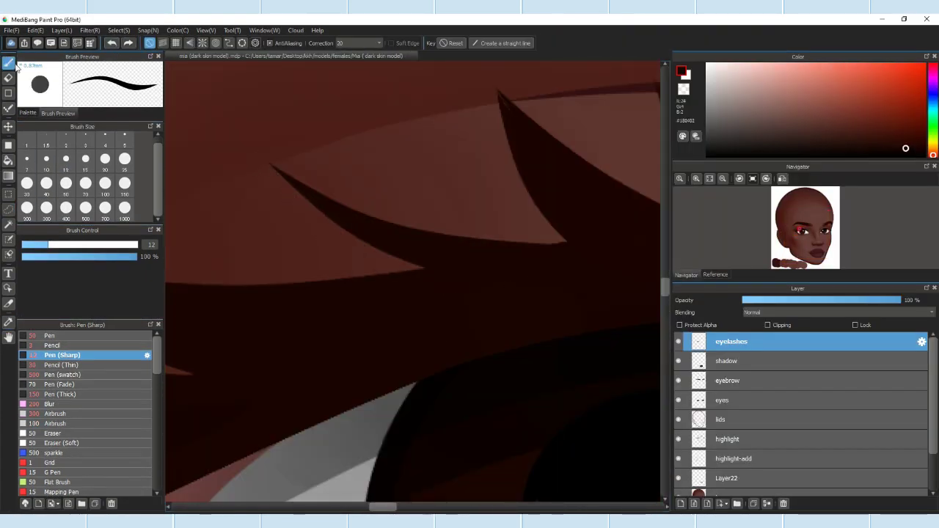
scroll(443, 205, down, 4)
scroll(444, 206, up, 4)
key(b)
scroll(367, 279, down, 4)
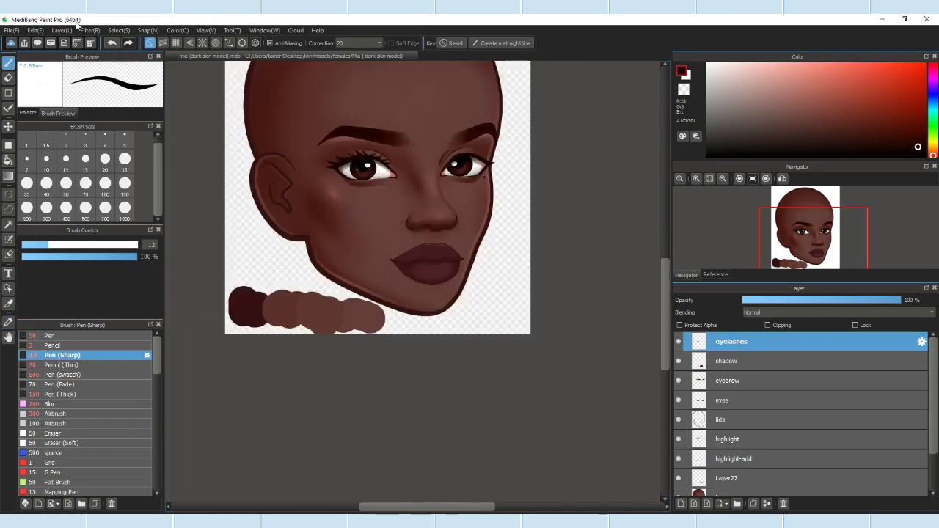
scroll(310, 267, up, 5)
scroll(209, 67, down, 4)
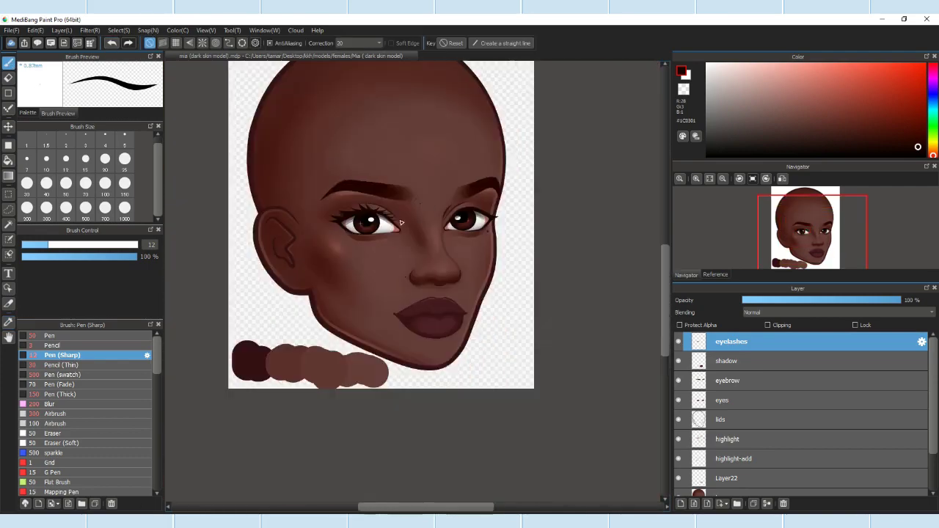
Step: Add thin companion strands beside the upper outer lashes with Pen (Sharp) at sizes 12 and 20
scroll(331, 272, up, 5)
scroll(331, 272, down, 5)
scroll(406, 282, up, 3)
scroll(407, 282, up, 3)
key(])
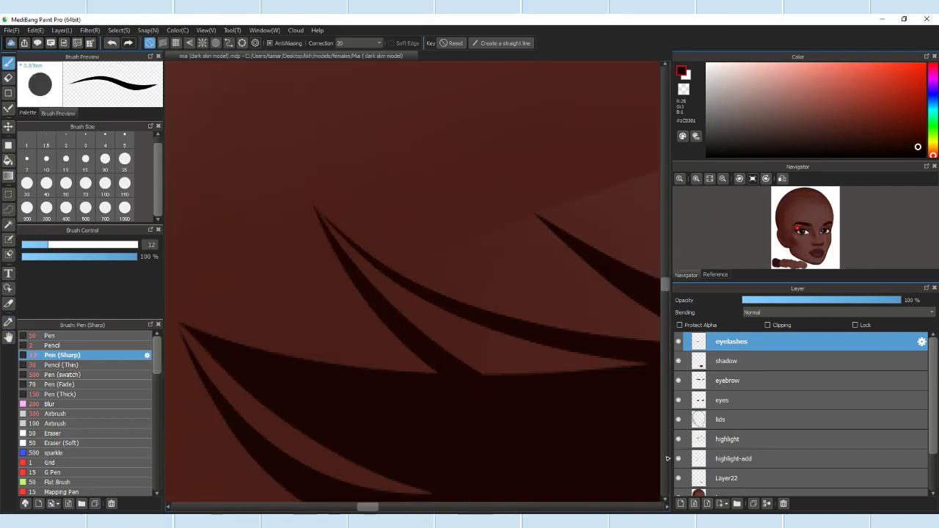
scroll(407, 282, down, 4)
scroll(407, 285, up, 5)
scroll(284, 171, down, 5)
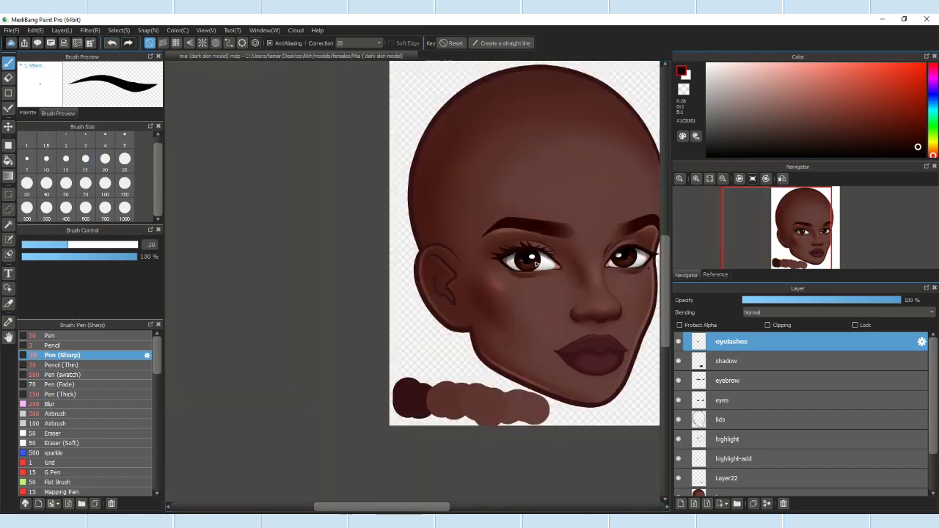
Step: Try to transform the drawn eyelashes
key(ctrl+t)
scroll(440, 242, up, 6)
scroll(436, 220, down, 5)
click(112, 43)
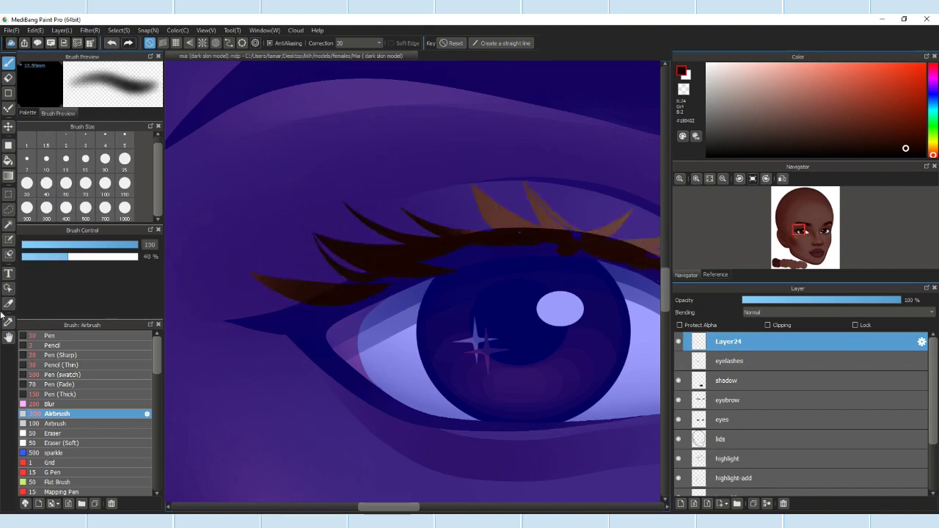
Step: Paint inside the lash selection on Layer24 with the Airbrush at size 100 and 40% opacity, sampling the dark lash colour
click(678, 360)
key(b)
scroll(403, 330, up, 1)
scroll(392, 206, up, 1)
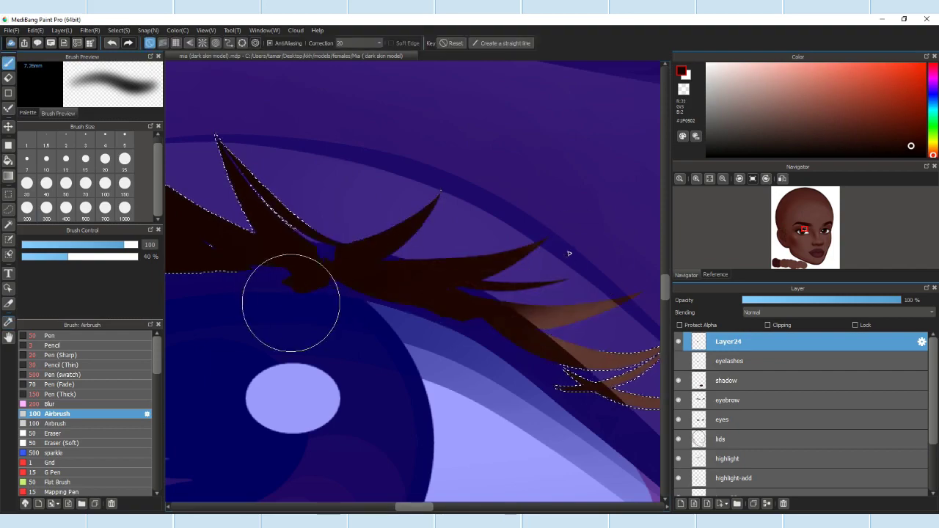
drag(325, 252, 440, 303)
alt+click(478, 329)
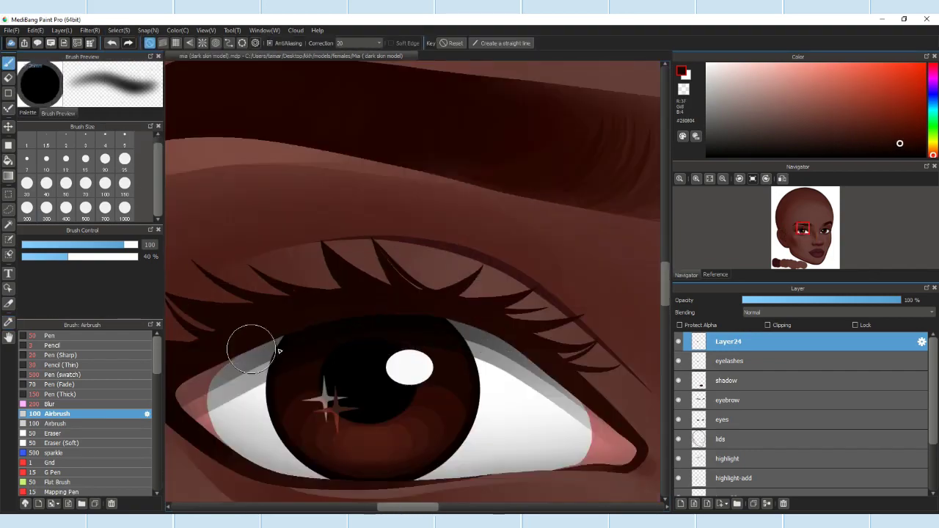
Step: Make the eyelashes layer active, hide it and Layer24, and clear the lash selection
scroll(248, 342, up, 6)
click(8, 322)
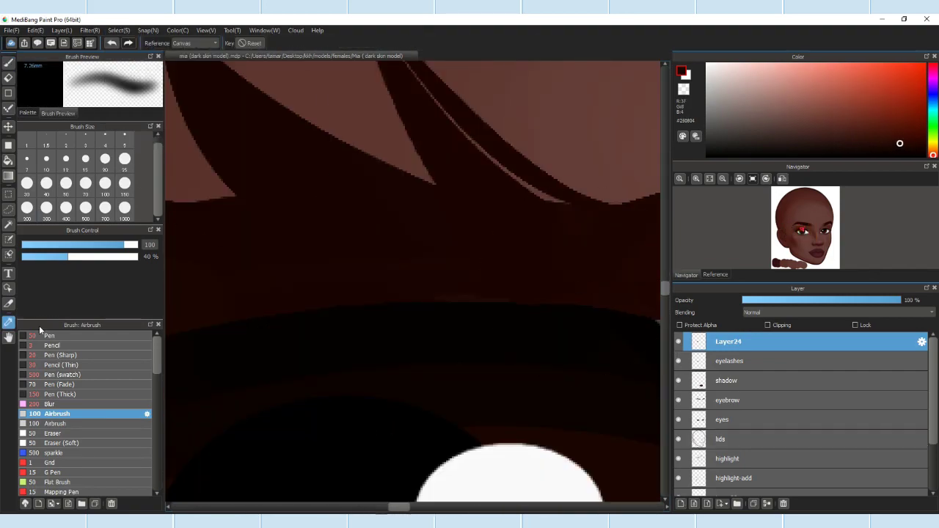
click(732, 361)
click(201, 117)
click(678, 341)
click(678, 361)
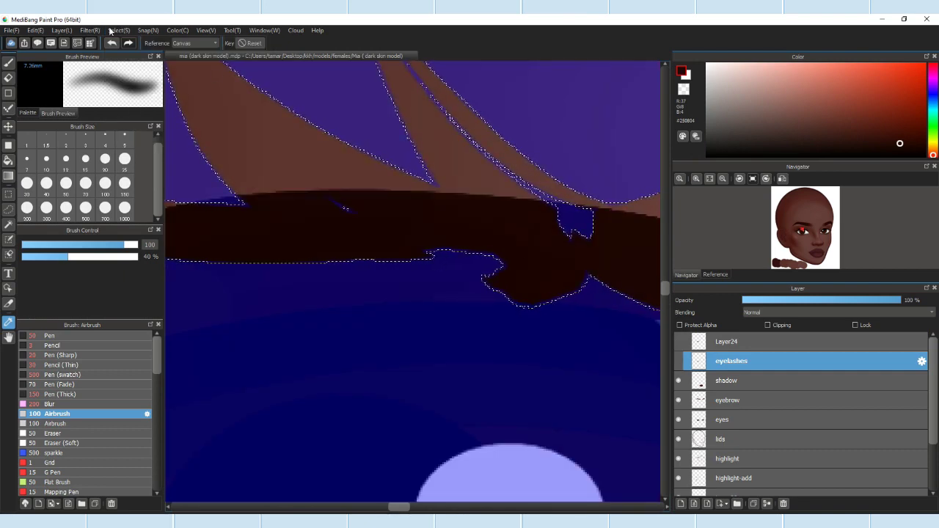
key(ctrl+d)
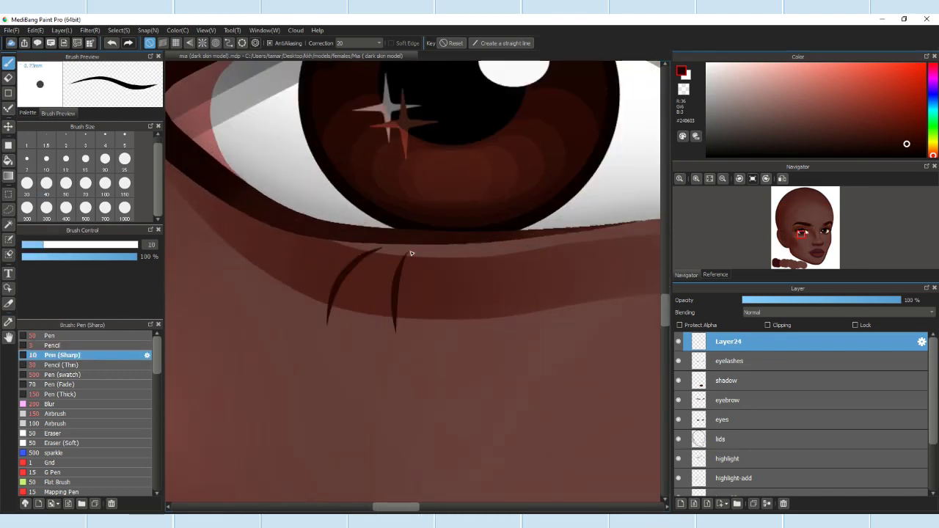
Step: Trace a curved lower lash below the iris with the curve snap, then reduce the Pencil to size 7
scroll(421, 272, up, 1)
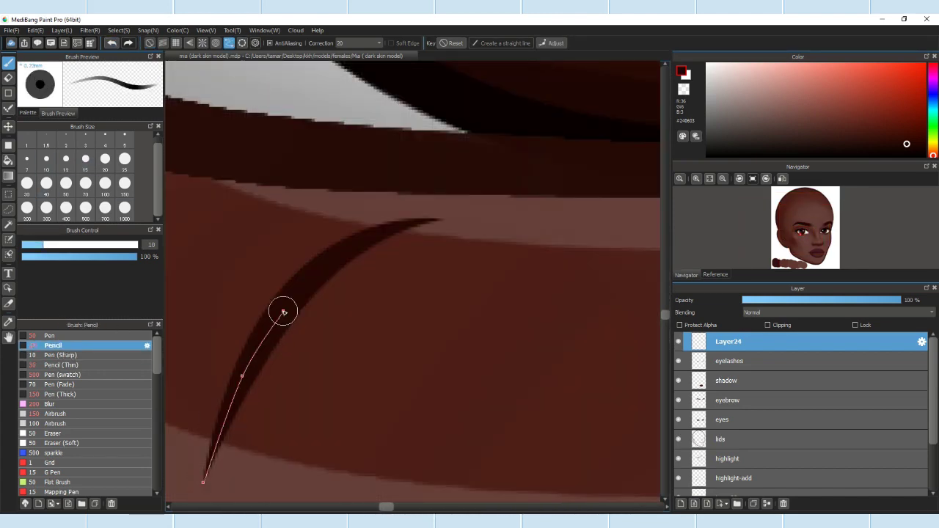
click(433, 220)
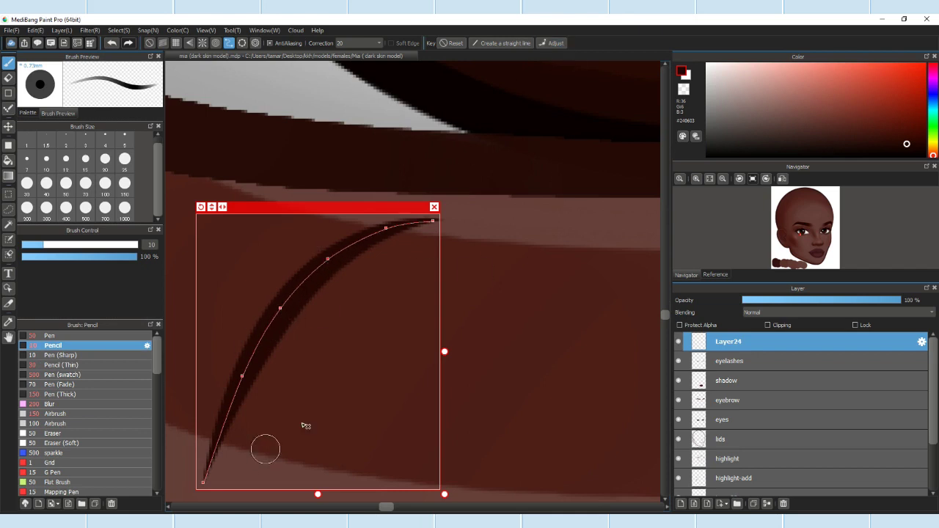
key(bracketleft)
key(bracketleft)
key(bracketleft)
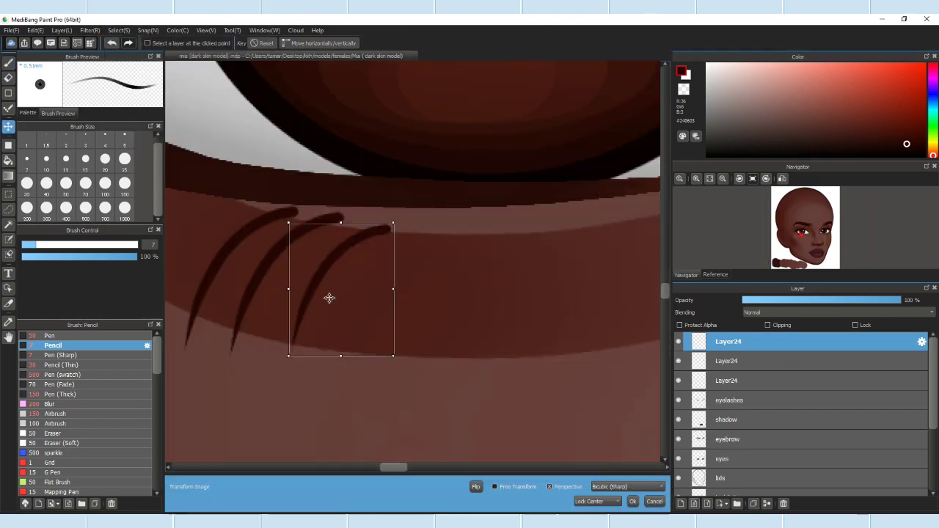
Step: Move the third lower lash copy toward the inner corner and duplicate its layer
drag(329, 298, 381, 279)
click(752, 503)
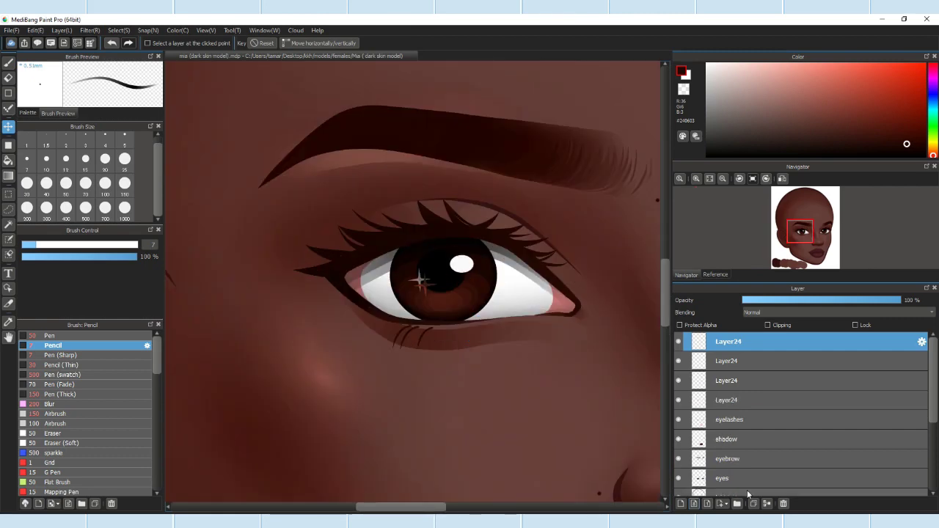
scroll(439, 325, up, 1)
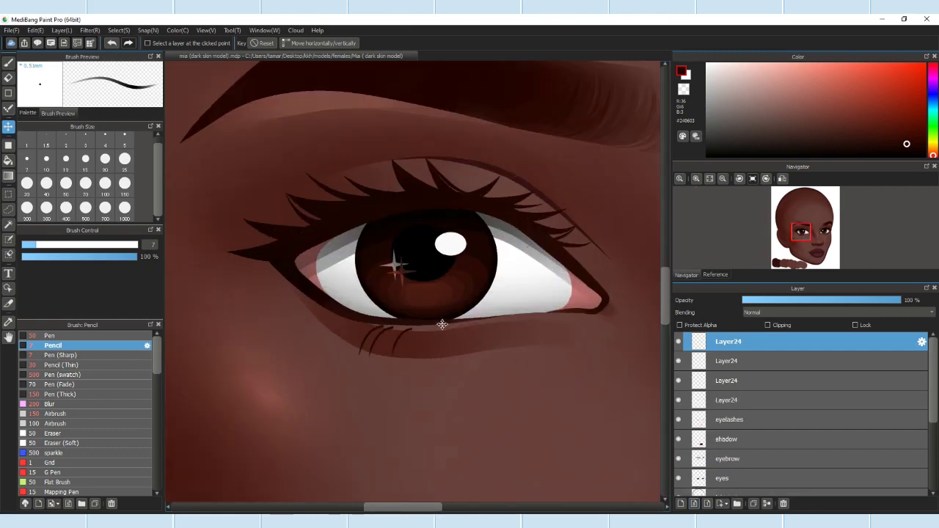
Step: Undo the last four edits to the lower lash copies
click(112, 43)
click(111, 43)
click(111, 42)
click(112, 42)
Step: Transform duplicated lower lash strands, fitting progressively smaller copies along the lower lid toward the inner eye corner
click(119, 30)
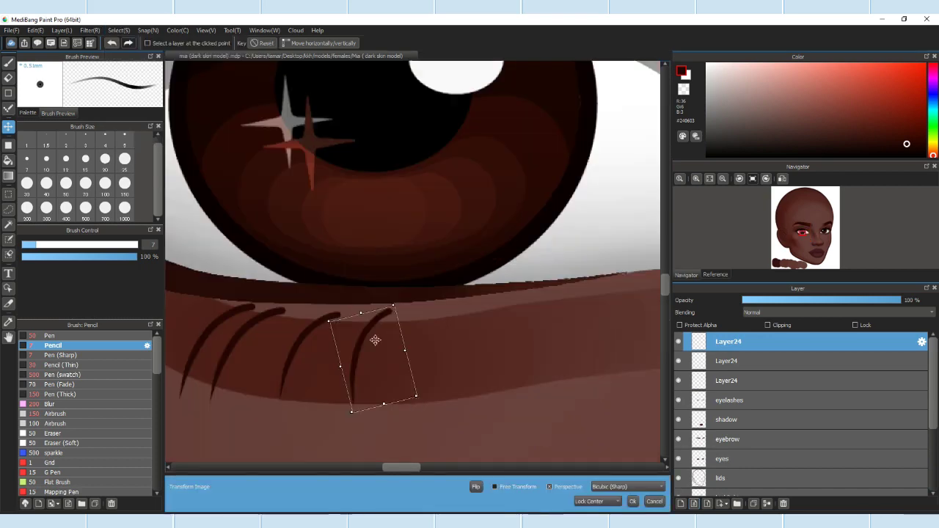
drag(374, 340, 364, 323)
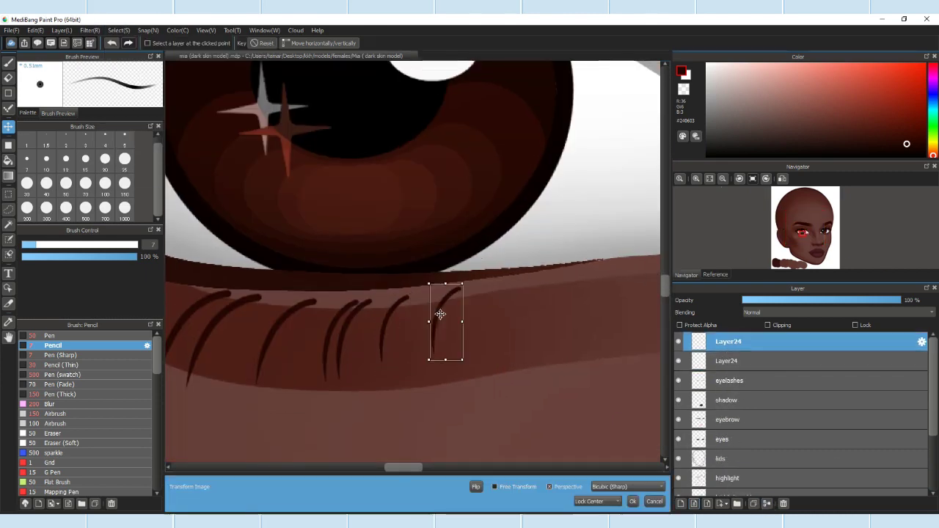
drag(446, 309, 446, 331)
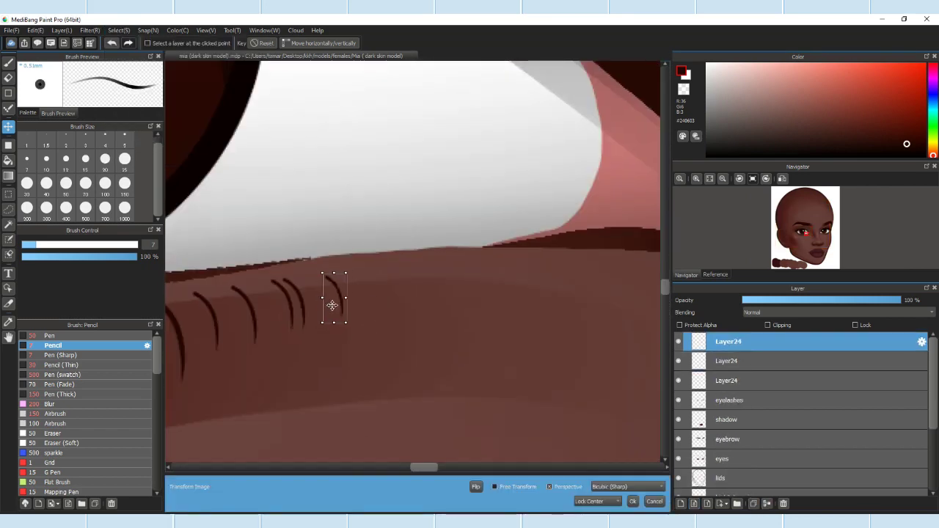
click(633, 501)
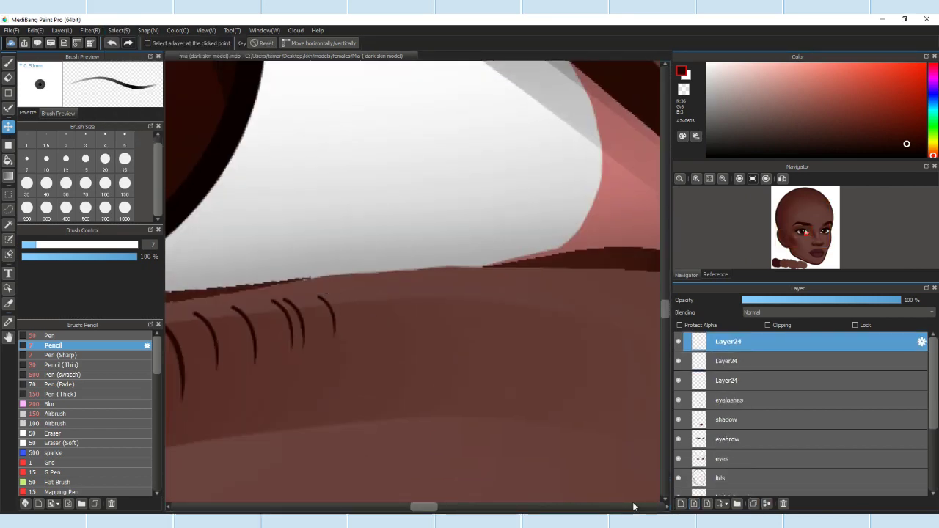
Step: Merge the separate lower lash copies into a single Layer24
scroll(435, 352, down, 5)
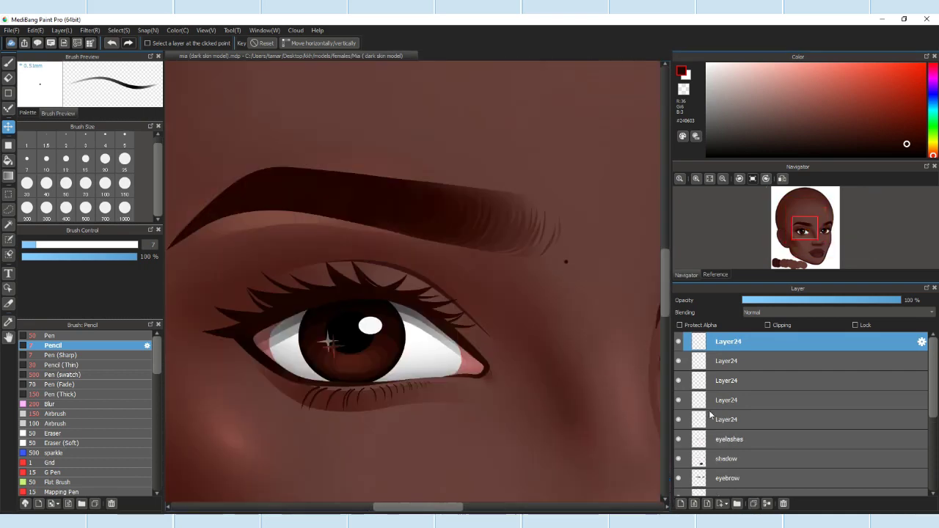
key(ctrl+e)
key(ctrl+e)
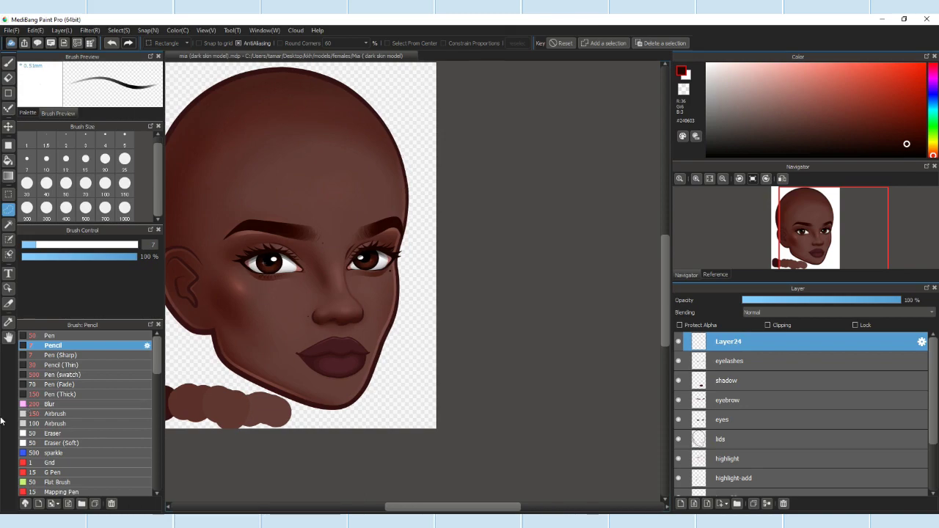
Step: Select the merged lower lash strands and set up the Airbrush at size 30 with 4% opacity
scroll(285, 266, up, 5)
scroll(286, 267, down, 4)
scroll(446, 203, up, 3)
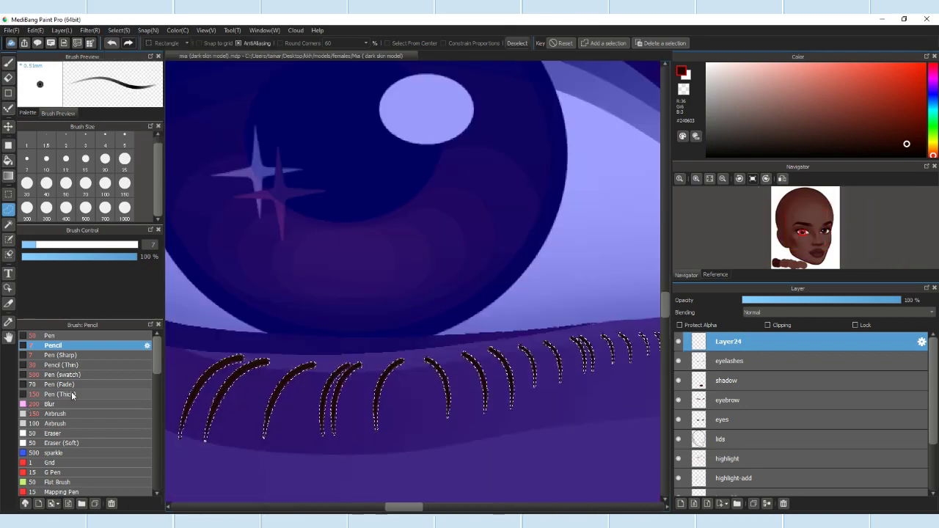
click(64, 394)
click(50, 404)
scroll(235, 349, up, 2)
scroll(490, 318, down, 4)
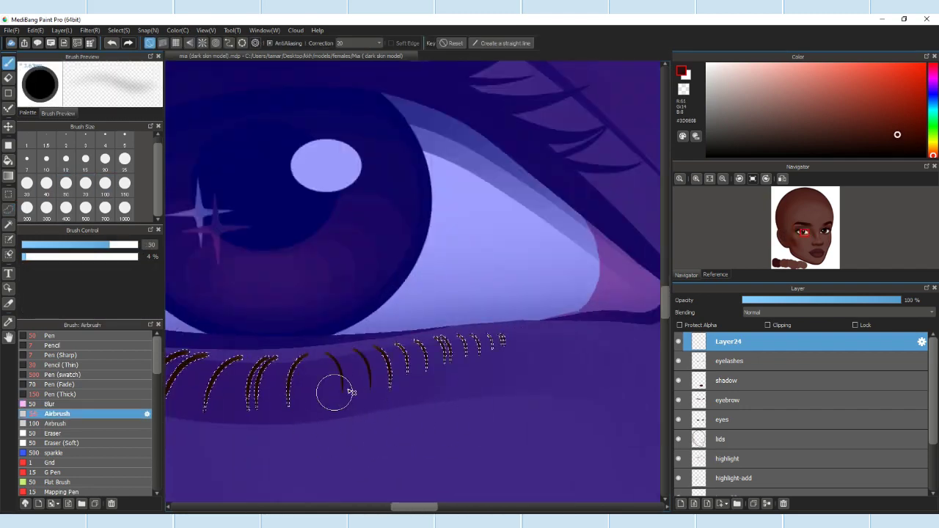
Step: Airbrush brown #562F13 over the roots and inner strands of the selected lower lashes, using brush size 50
drag(352, 392, 405, 362)
key(ctrl+z)
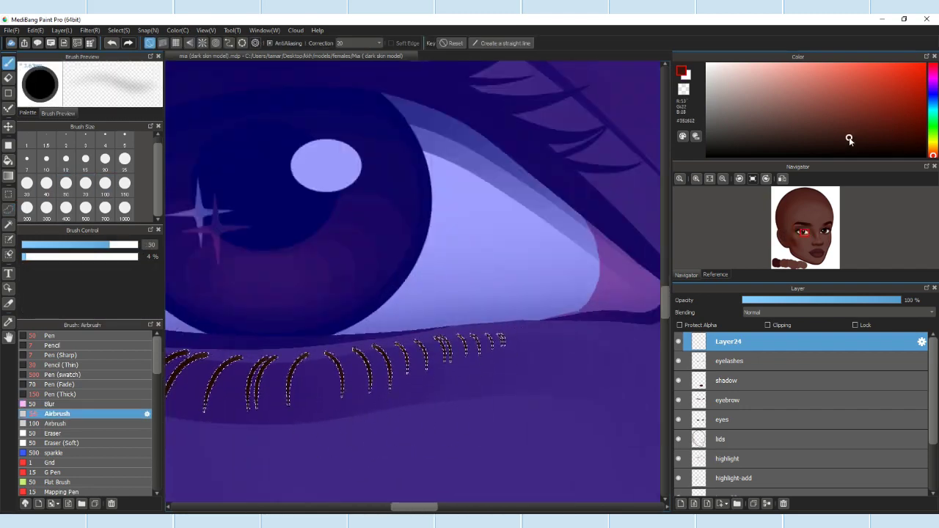
alt+click(382, 355)
scroll(513, 360, down, 1)
scroll(441, 330, up, 3)
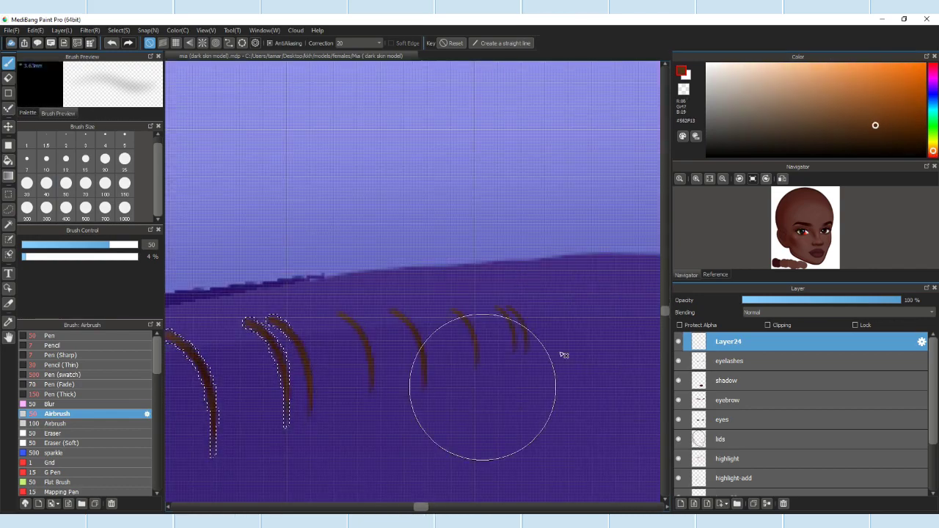
Step: Soften the roots of the lower lashes with the Blur brush at size 20 and clear the selection
click(50, 405)
scroll(259, 318, down, 2)
scroll(220, 331, up, 2)
scroll(147, 345, down, 3)
scroll(436, 245, up, 2)
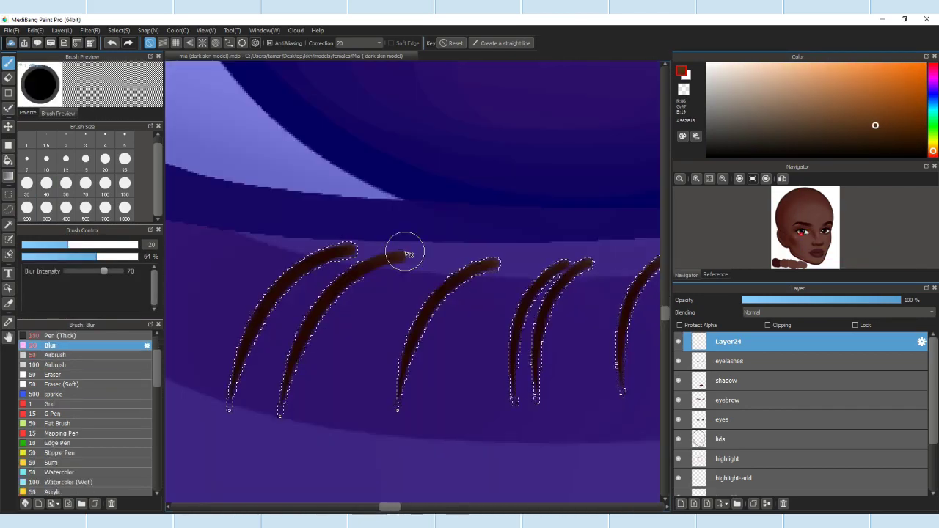
scroll(436, 245, down, 5)
scroll(545, 325, down, 4)
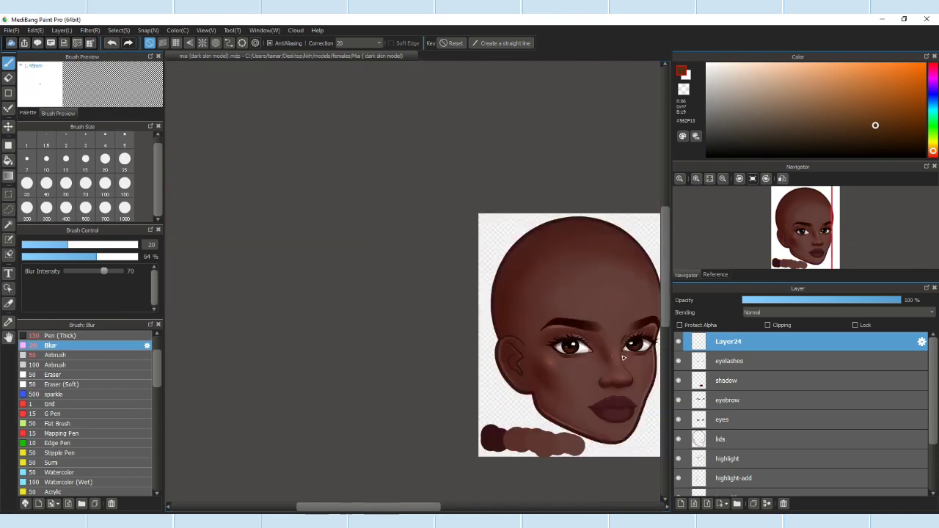
Step: Duplicate the lower lashes, mirror the copy and fit it under the other eye's lower lid
scroll(593, 369, up, 3)
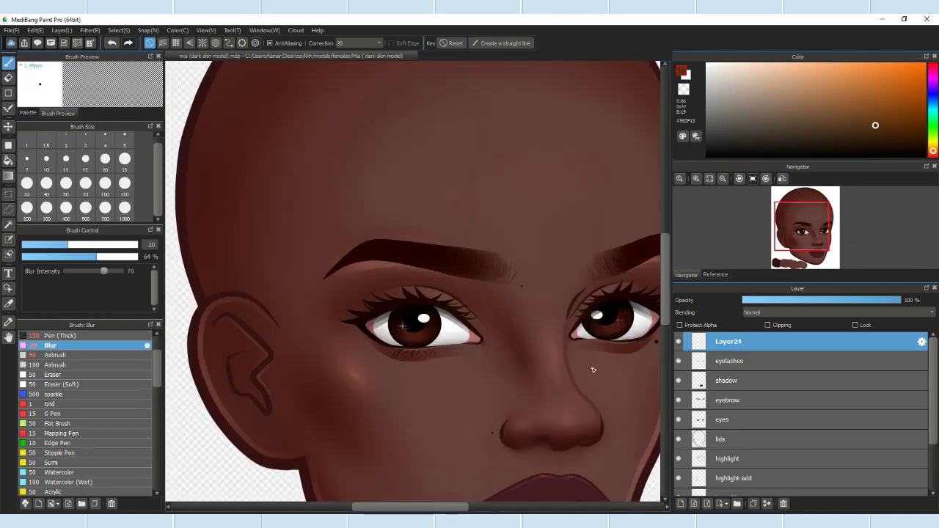
scroll(463, 365, up, 3)
key(ctrl+t)
scroll(398, 331, down, 3)
scroll(267, 373, up, 3)
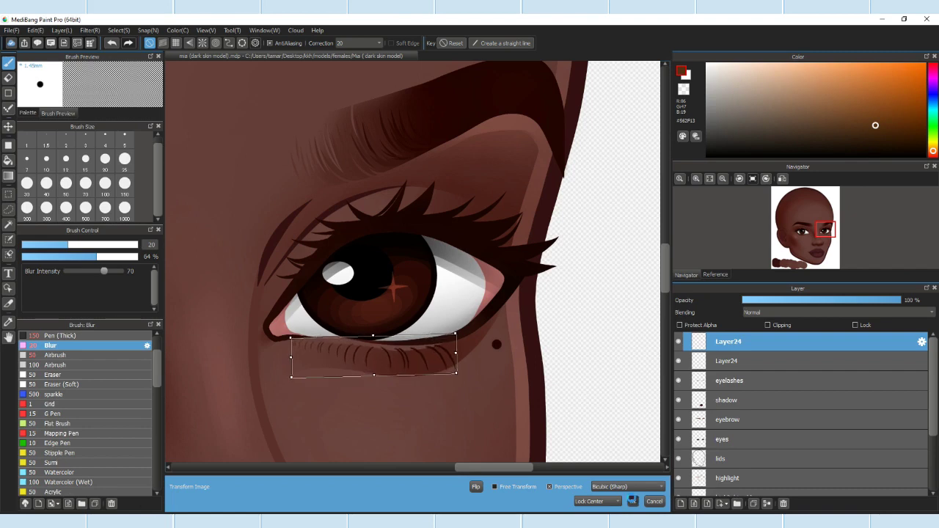
click(632, 502)
Step: Lasso the middle and inner-corner strand groups of the copied lower lashes to refine them, and combine the two Layer24 layers
click(7, 209)
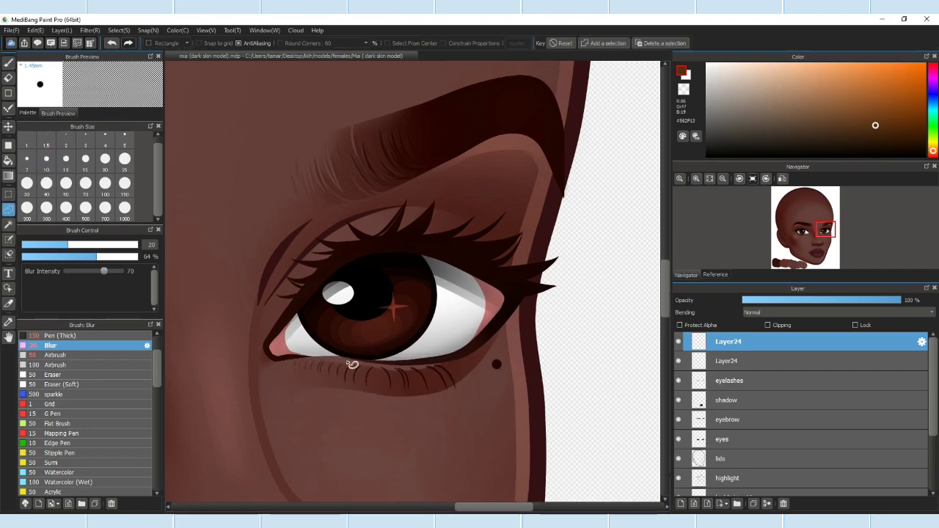
scroll(363, 369, up, 3)
scroll(472, 354, up, 1)
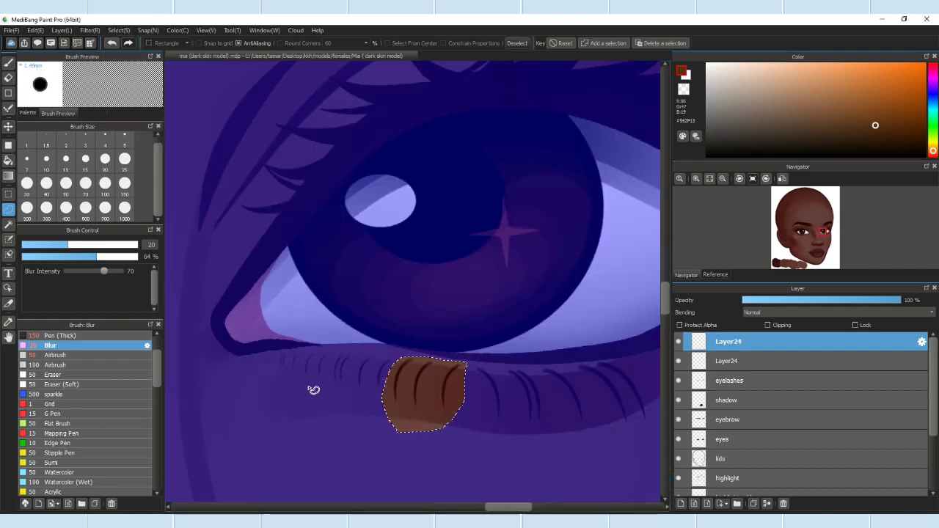
scroll(367, 413, up, 3)
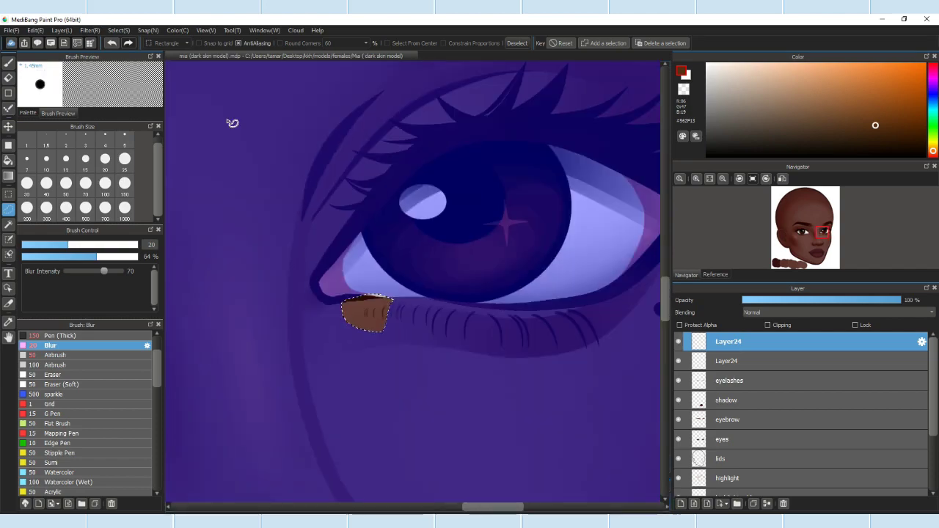
click(784, 504)
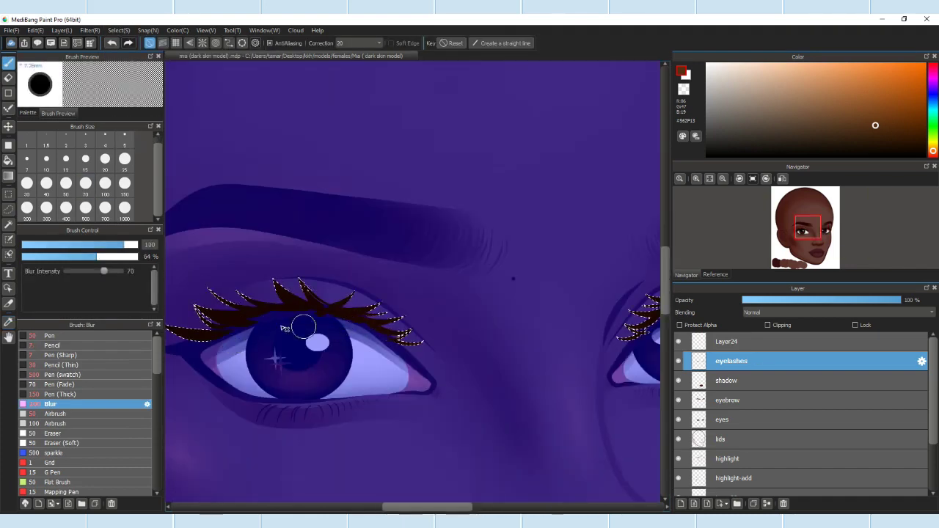
Step: Clear the upper lash selection and merge Layer24 with the eyelashes layer
click(118, 30)
click(137, 57)
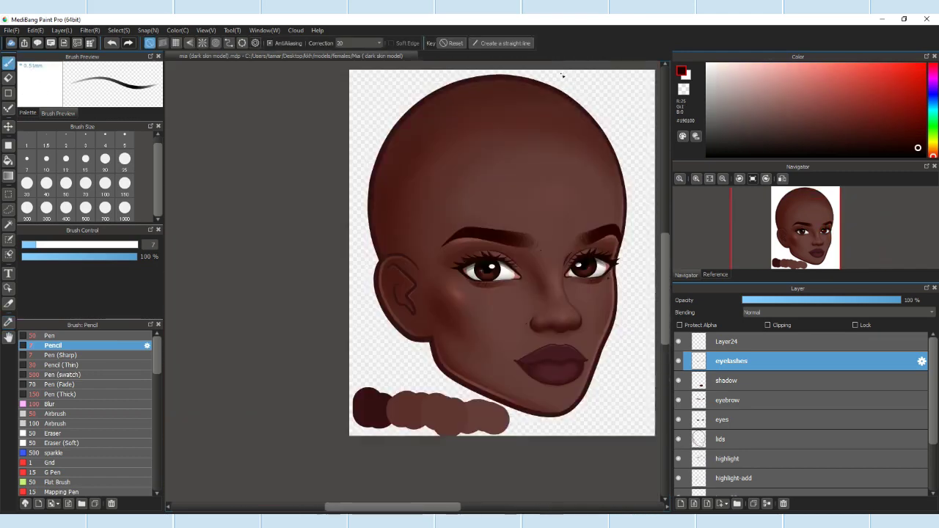
scroll(680, 345, down, 1)
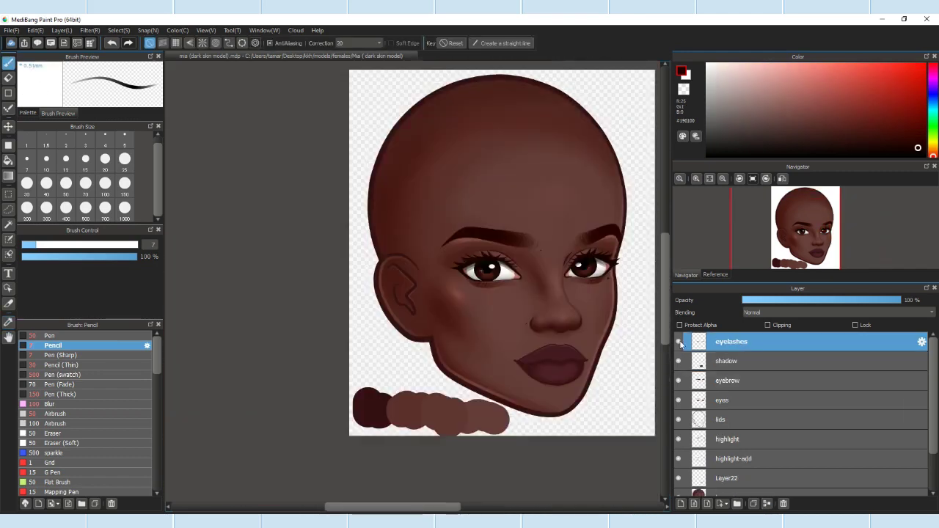
drag(535, 449, 463, 496)
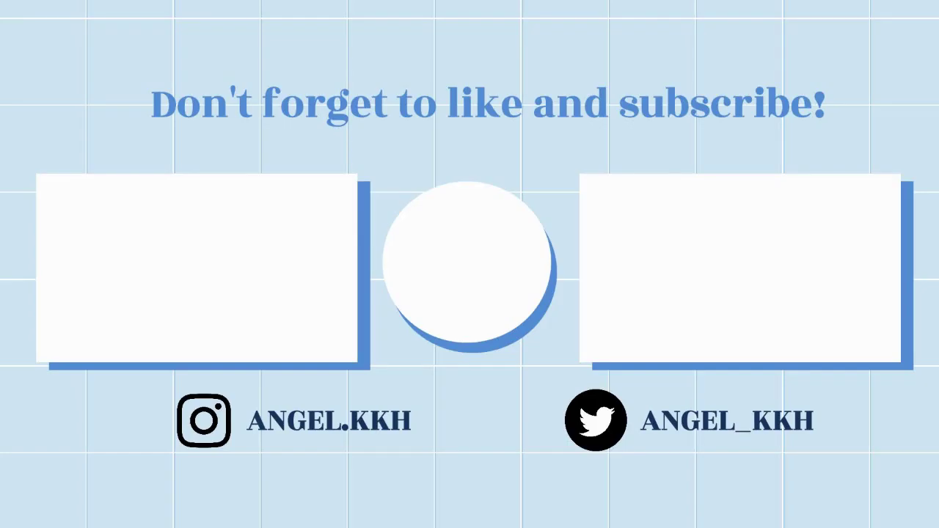